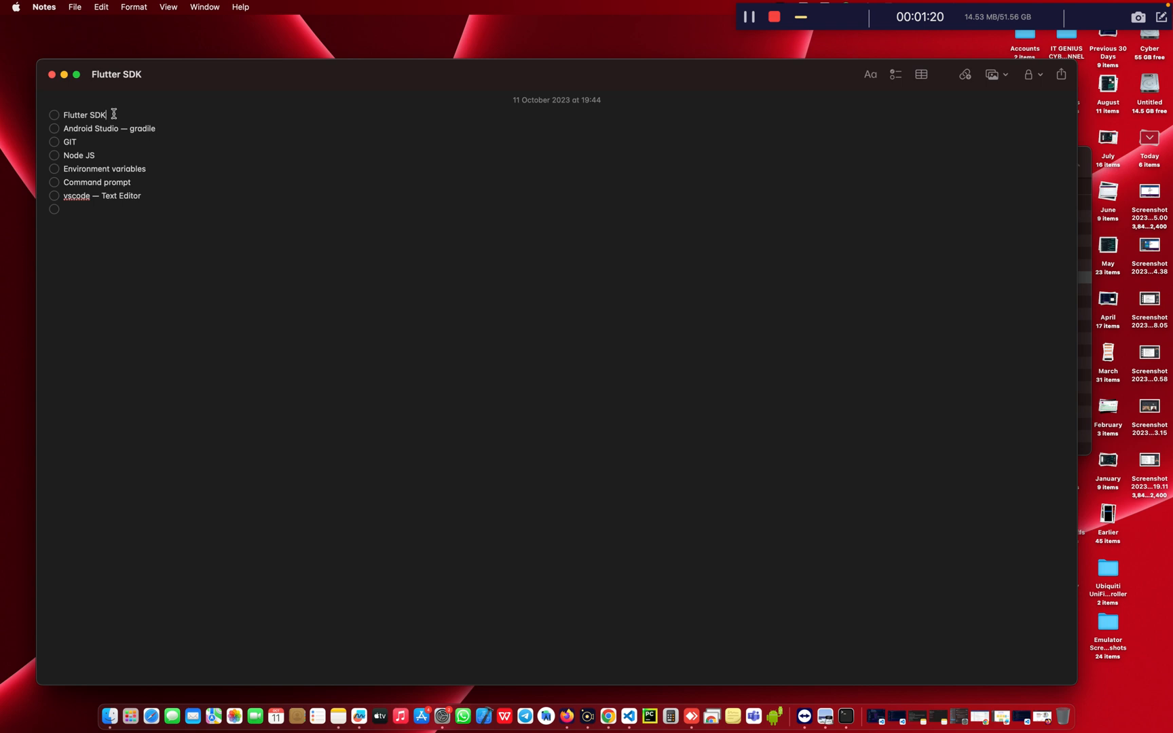
# Extend the Flutter SDK checklist item with "— dart programming language"
pyautogui.press('Return')
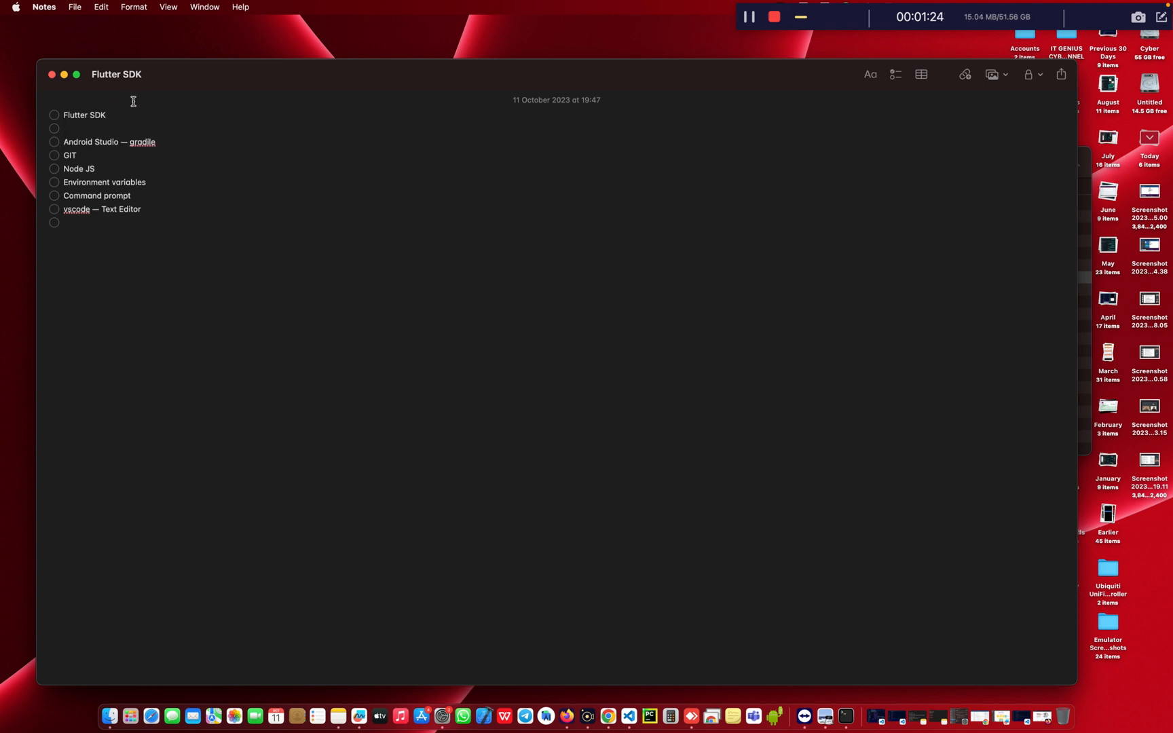
pyautogui.press('BackSpace')
pyautogui.write('--')
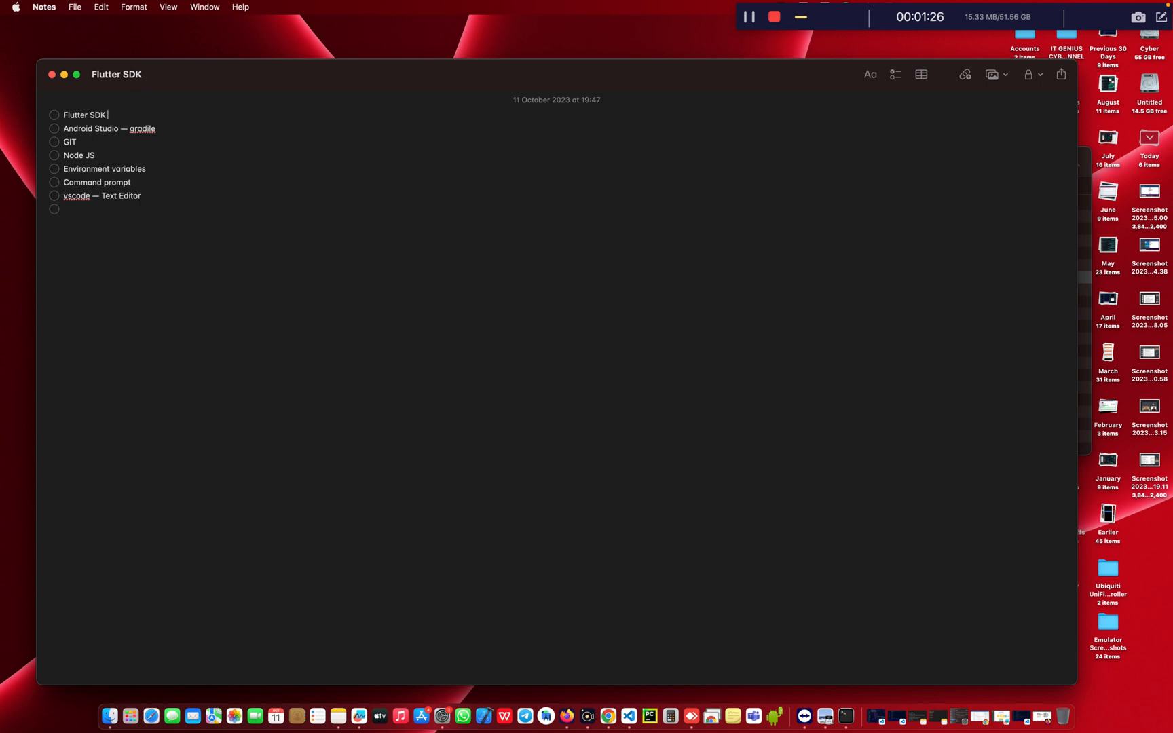
pyautogui.write(' dart prograp')
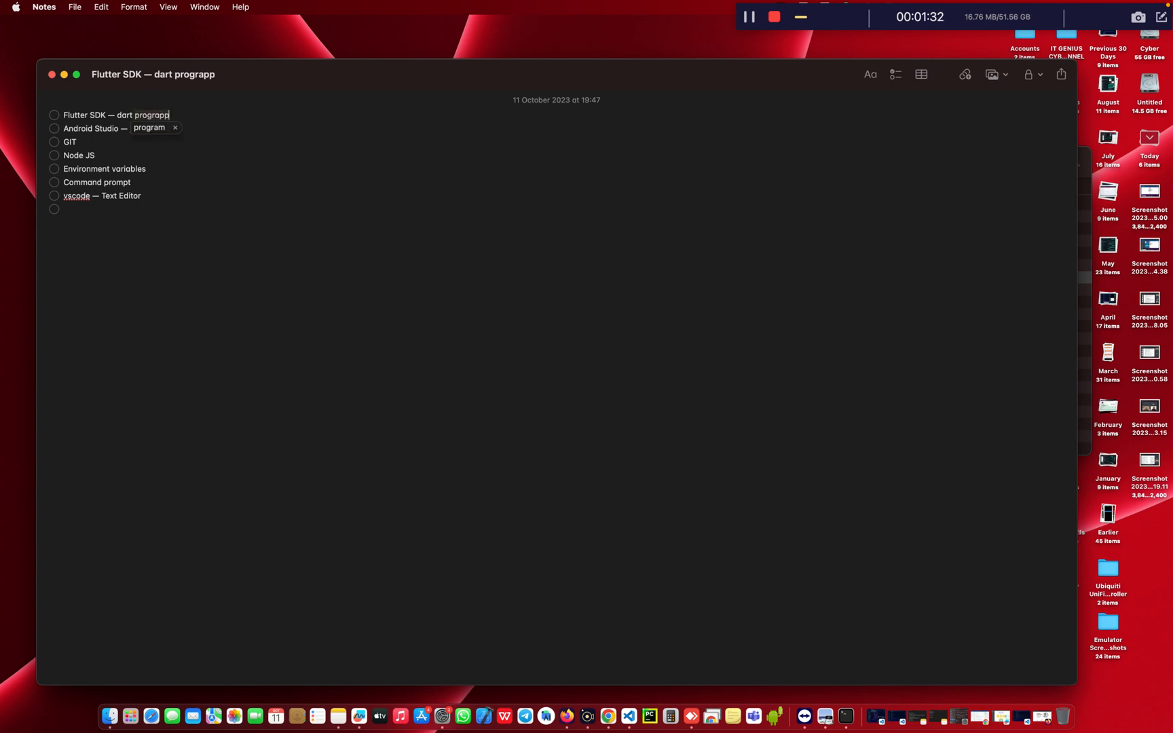
pyautogui.press('BackSpace')
pyautogui.write('mming language')
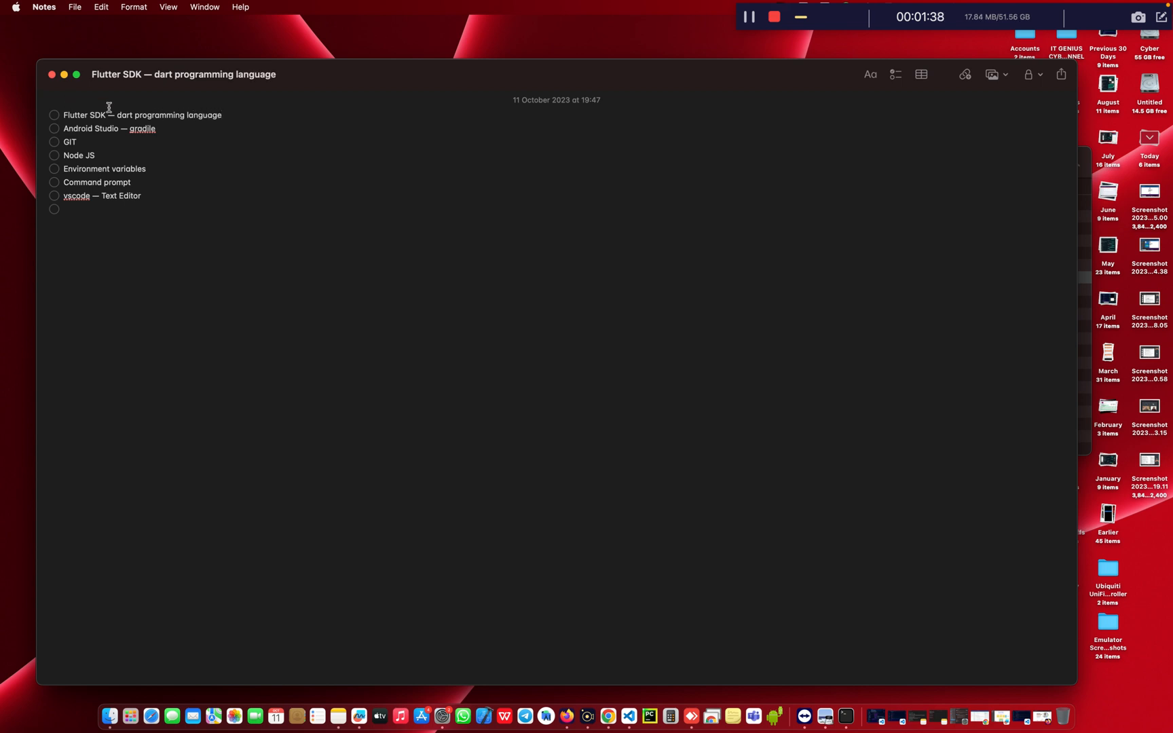
# Lengthen the dash between "Android Studio" and "gradile" in the checklist
pyautogui.click(174, 127)
pyautogui.click(230, 115)
pyautogui.click(127, 129)
pyautogui.write('---')
# Extend the Node JS checklist item with "— flutter CLI — firebase database"
pyautogui.click(86, 142)
pyautogui.click(115, 156)
pyautogui.write('-- flutter')
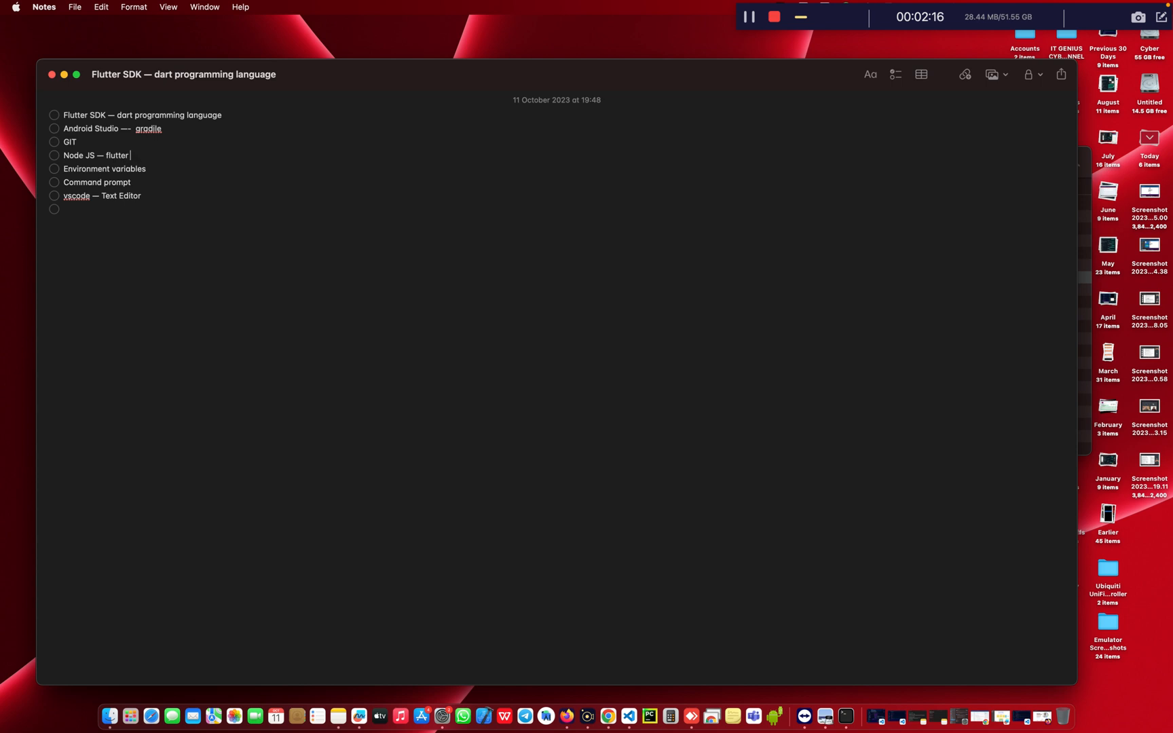
pyautogui.write(' CLI — firebo')
pyautogui.write('se databs')
pyautogui.press('BackSpace')
pyautogui.write('a')
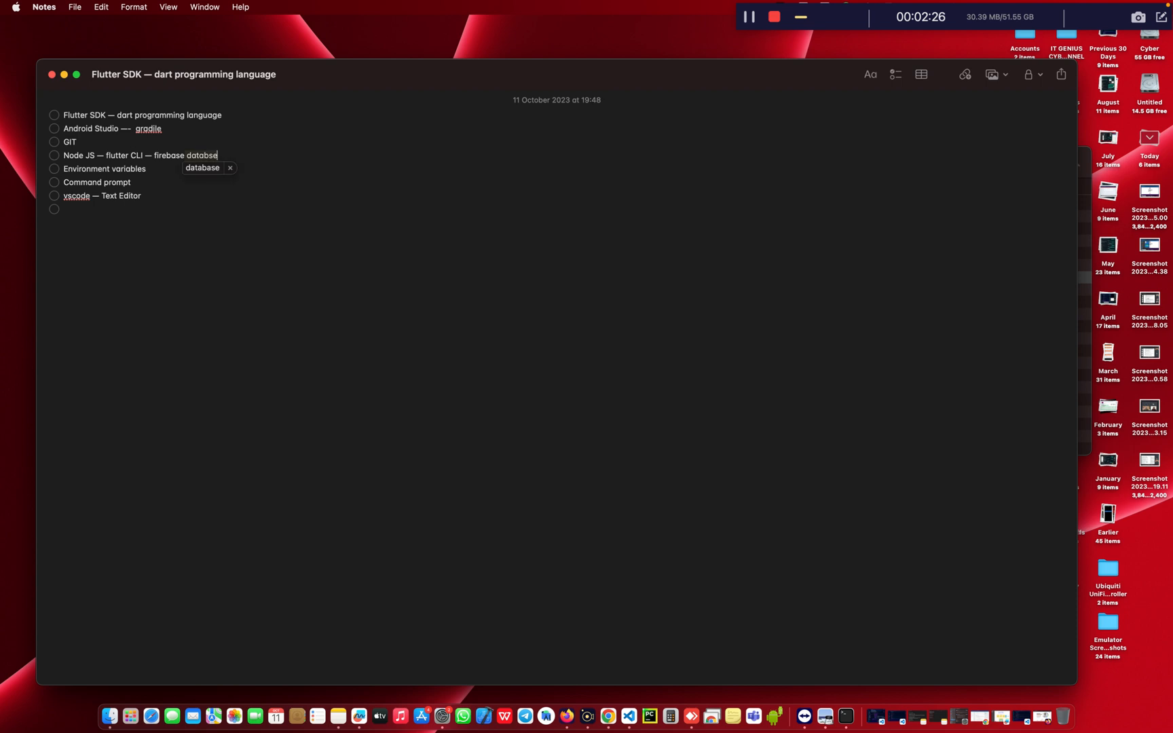
pyautogui.write('se')
# Capitalize the first letter of "vscode" and add "— plugins" to the end of that checklist item
pyautogui.click(168, 168)
pyautogui.click(146, 181)
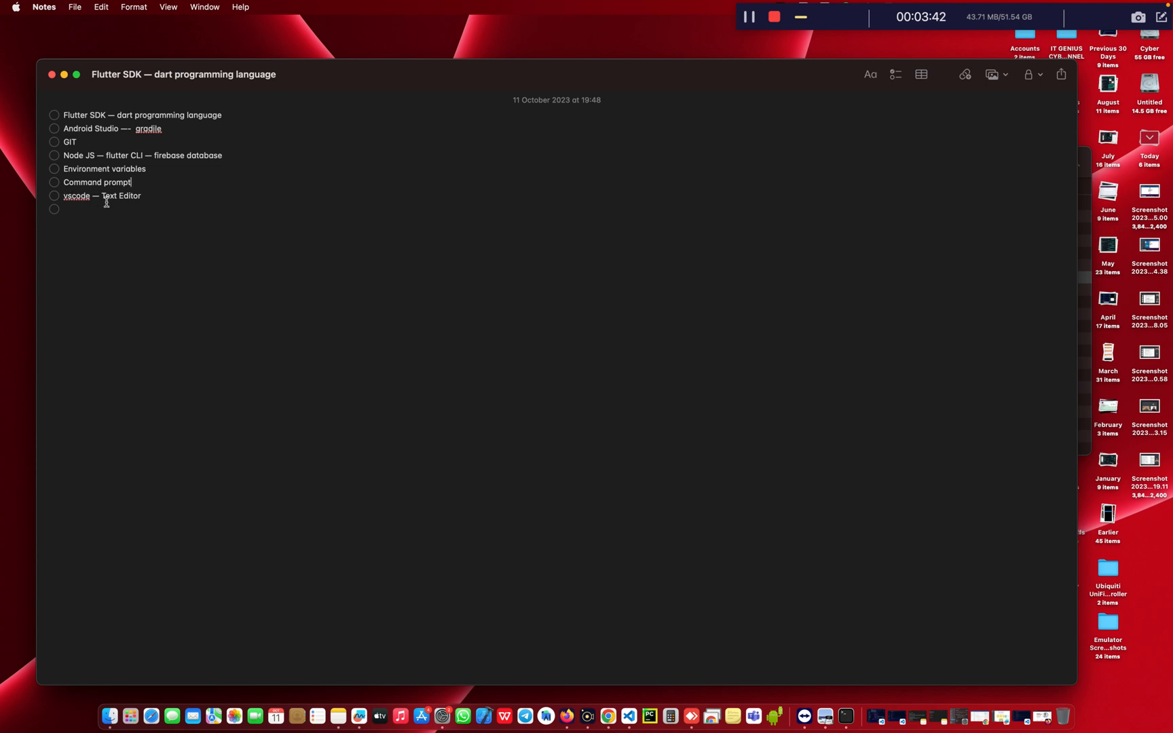
pyautogui.click(68, 195)
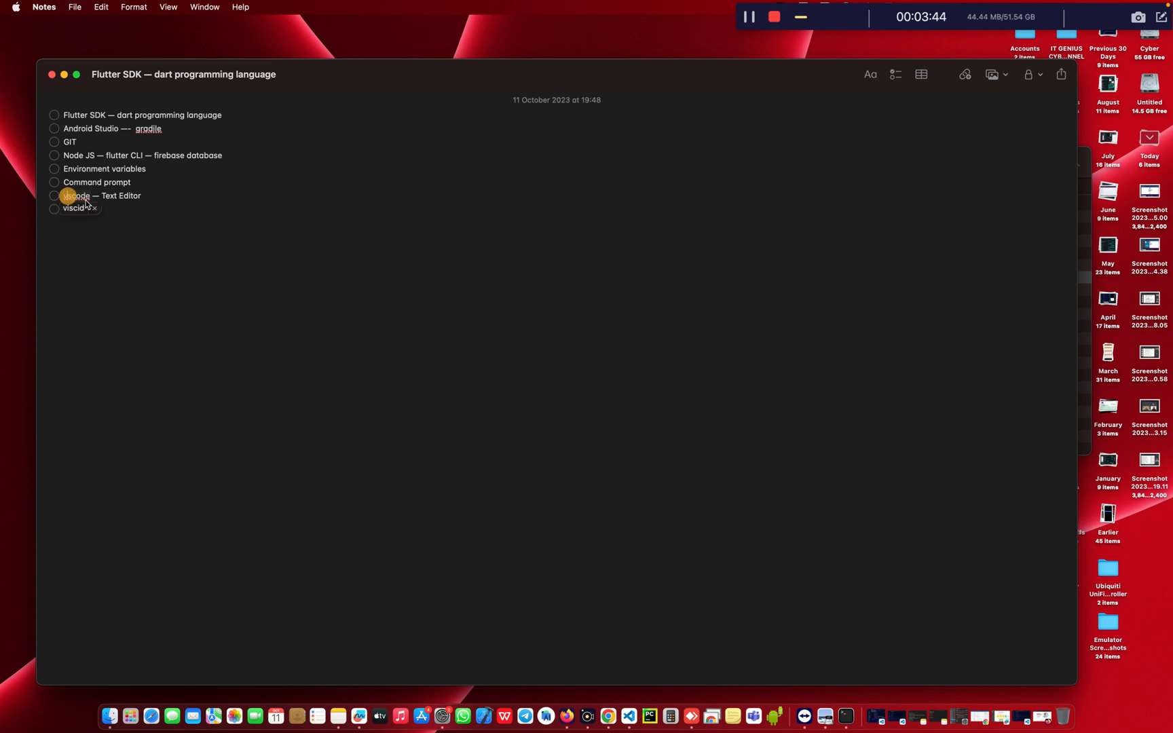
pyautogui.press('BackSpace')
pyautogui.write('V')
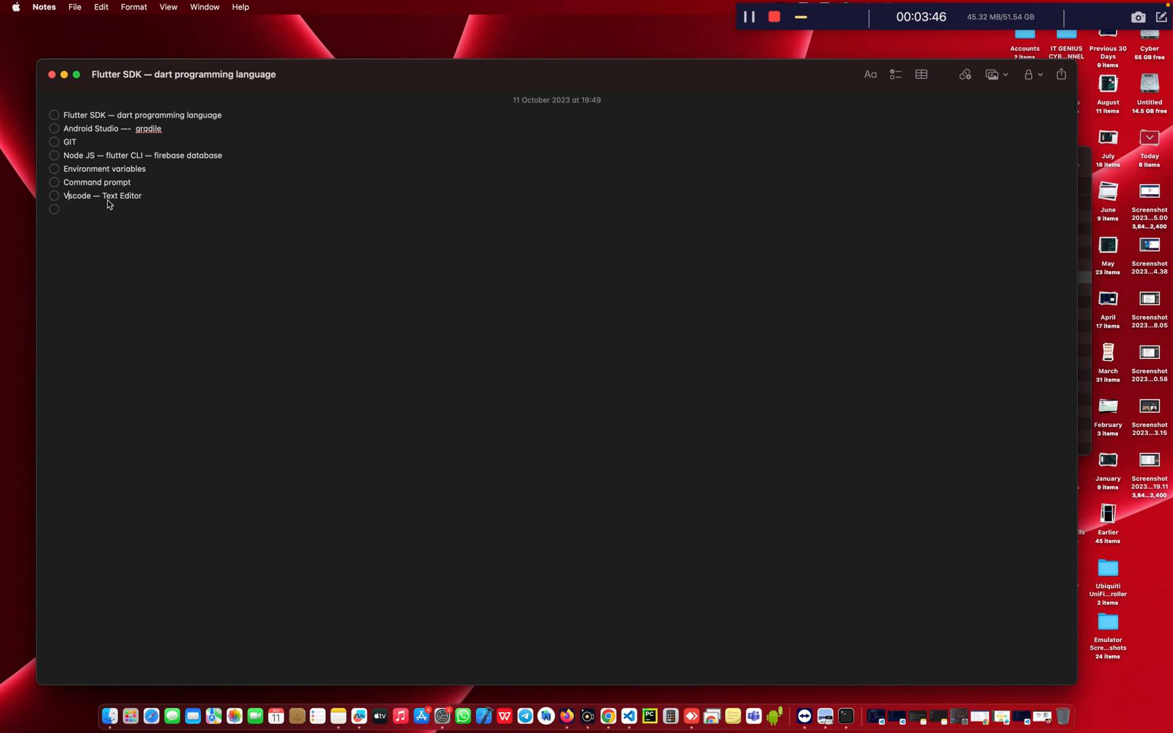
pyautogui.click(149, 197)
pyautogui.write('plugins')
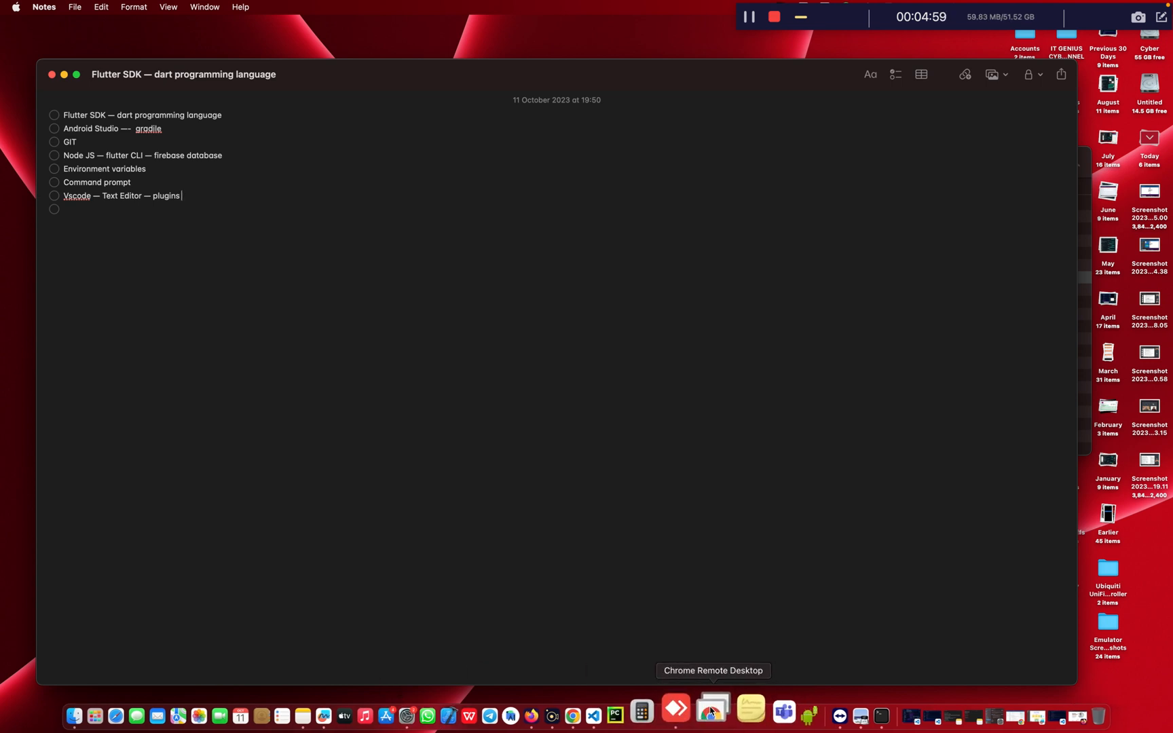
# Switch to Chrome Remote Desktop, connect to the Cyber_Home_i7 computer and sign in with the account password
pyautogui.click(711, 712)
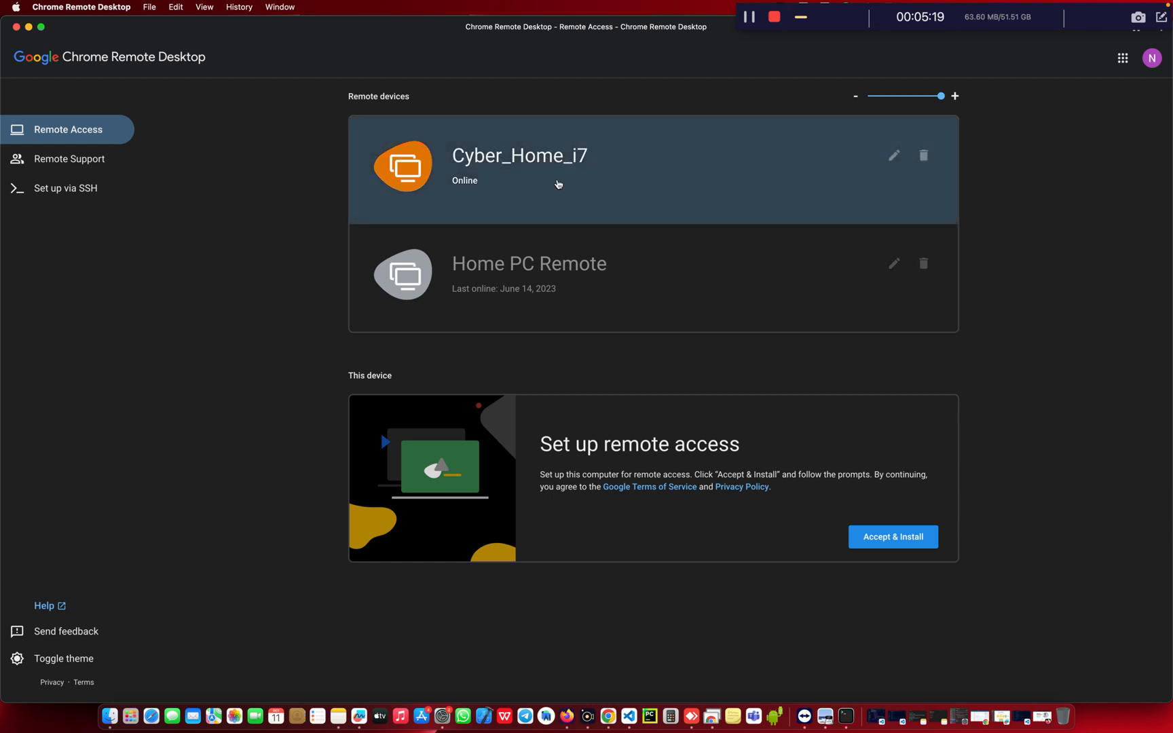
pyautogui.click(526, 169)
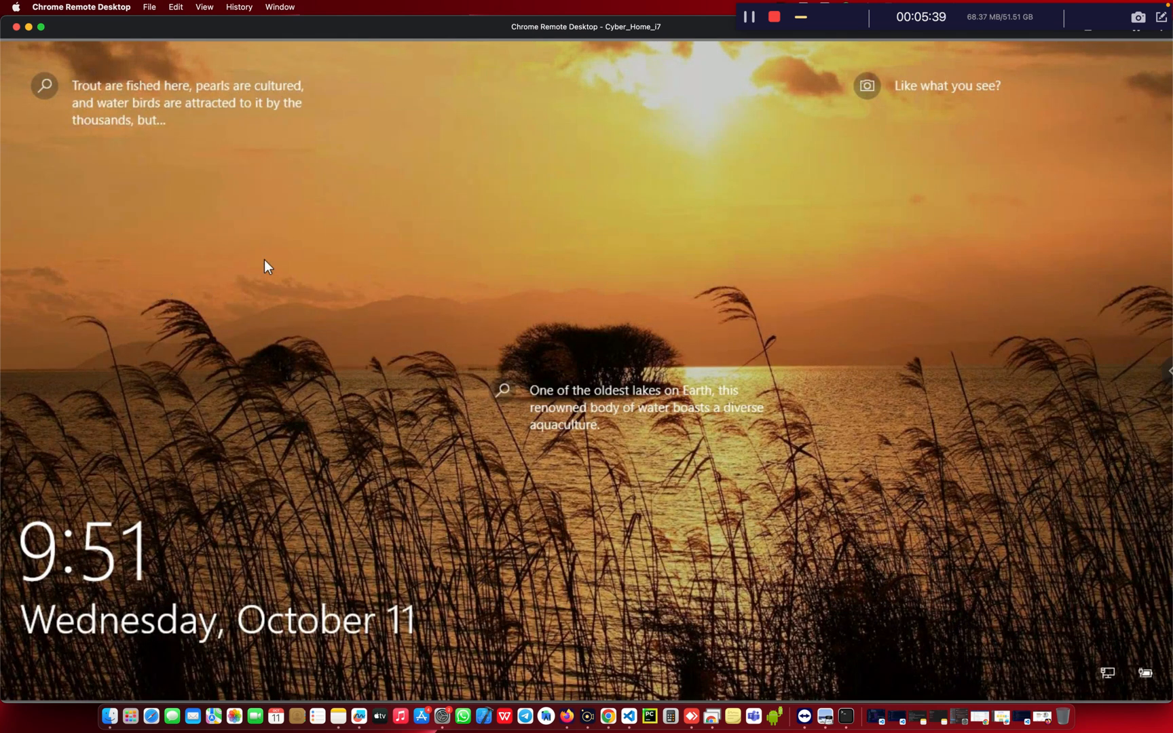
pyautogui.click(466, 516)
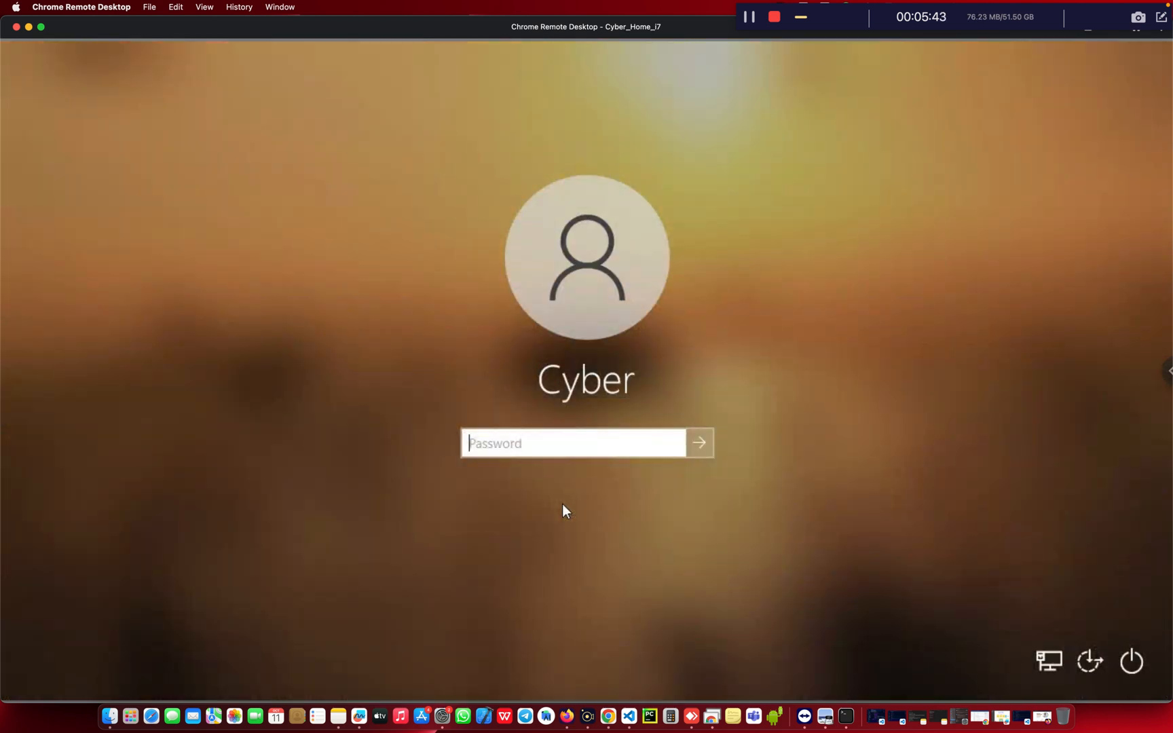
pyautogui.write('•')
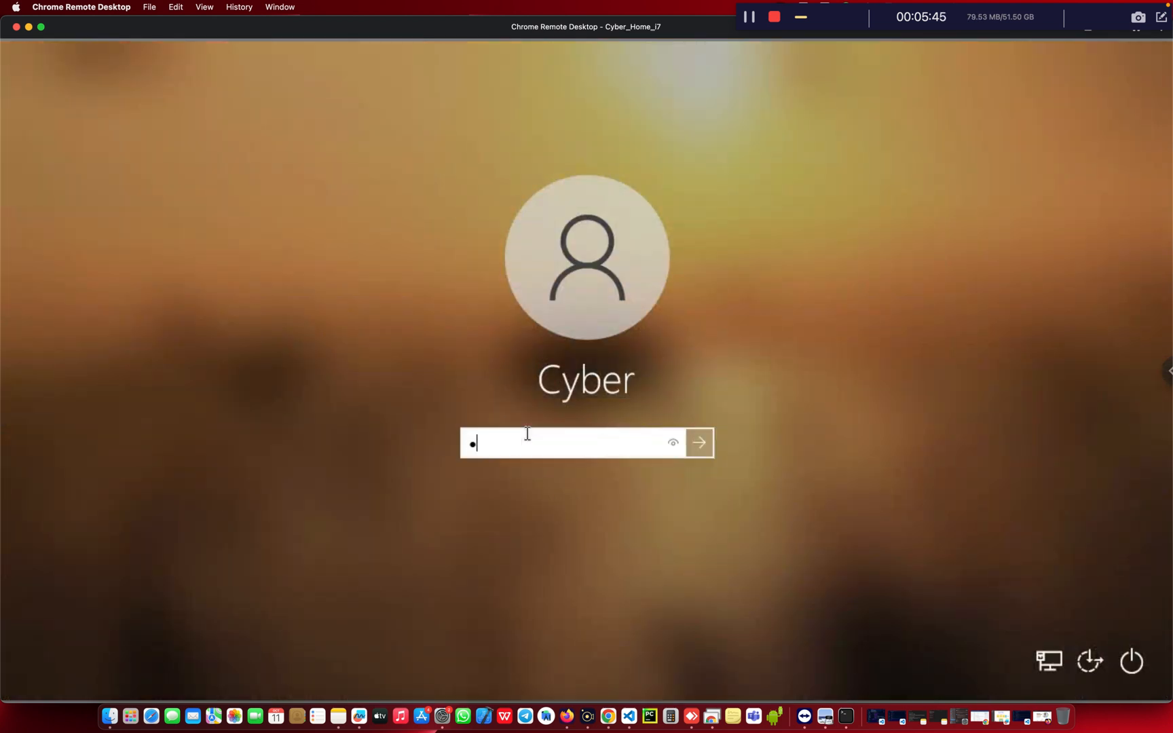
pyautogui.press('Return')
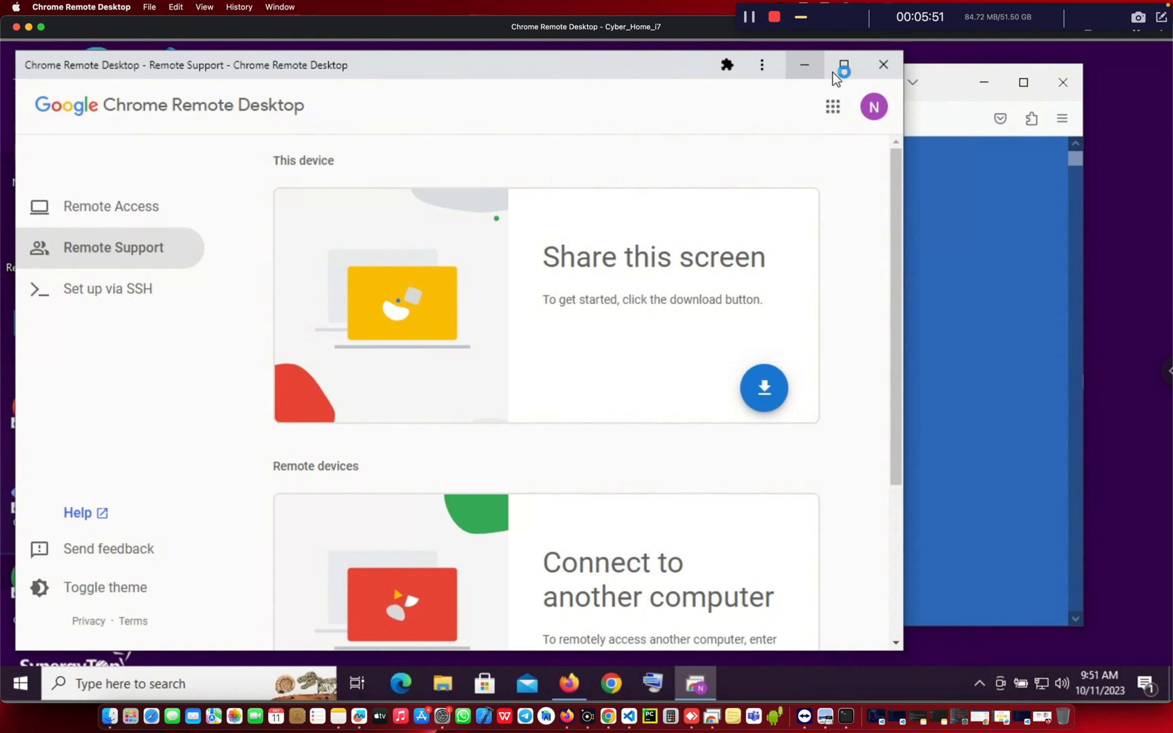
# Minimize the Chrome Remote Desktop and Git release notes windows on the remote computer to reveal its desktop
pyautogui.click(803, 66)
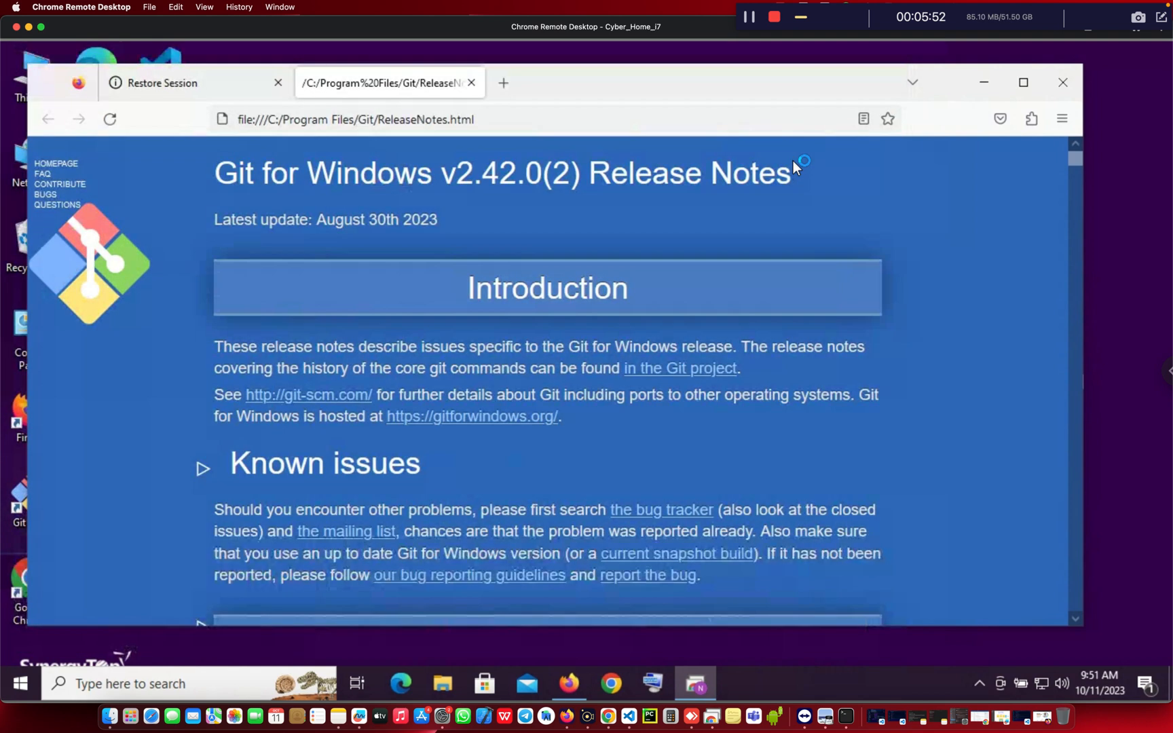
pyautogui.click(984, 82)
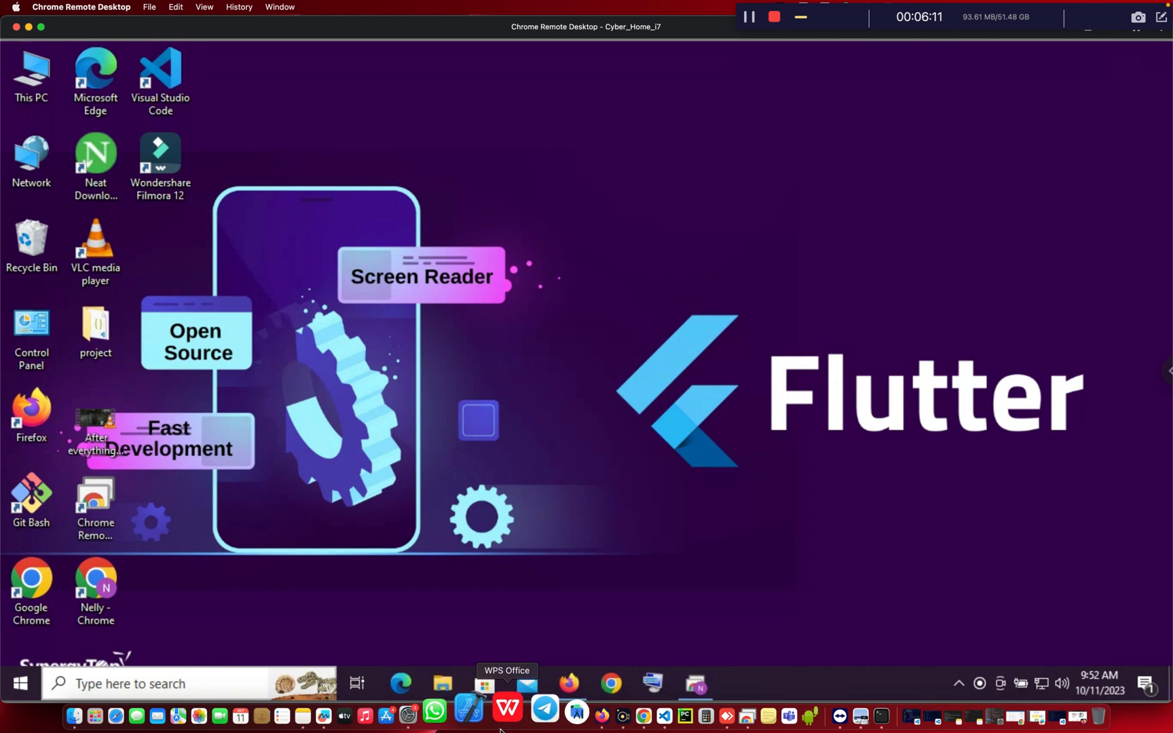
# Switch to Firefox on the Mac and search Google in a new tab for "download android studio"
pyautogui.click(570, 718)
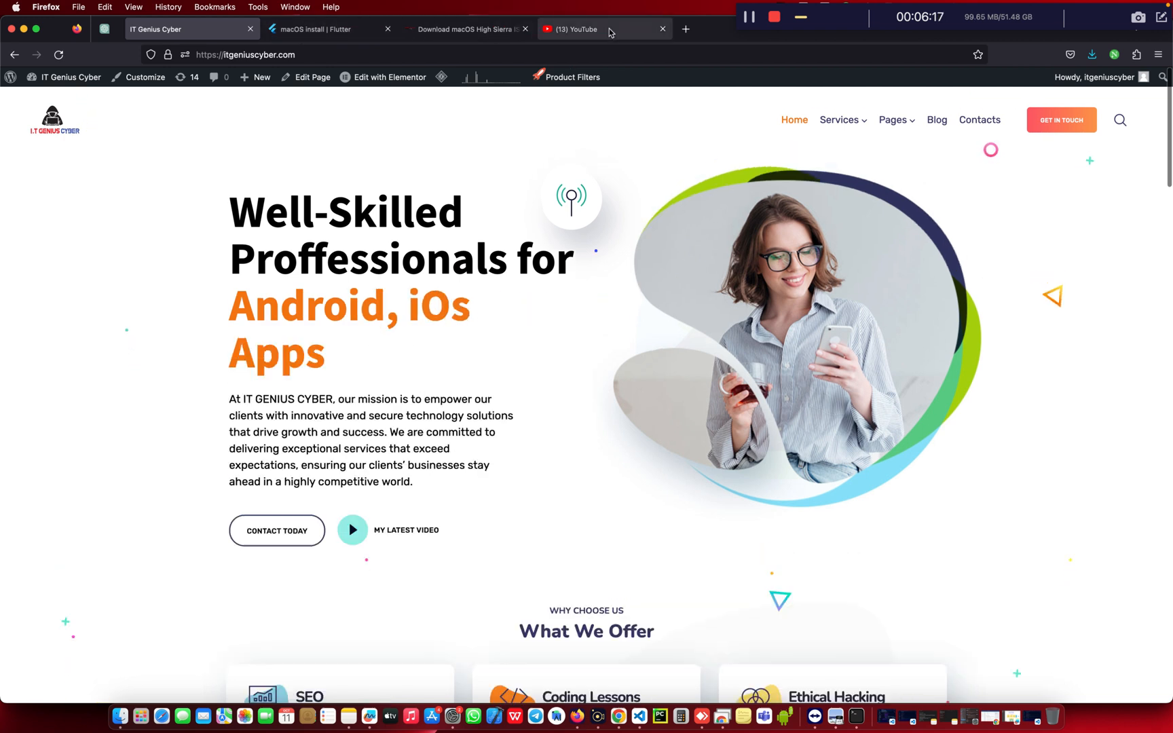
pyautogui.click(685, 28)
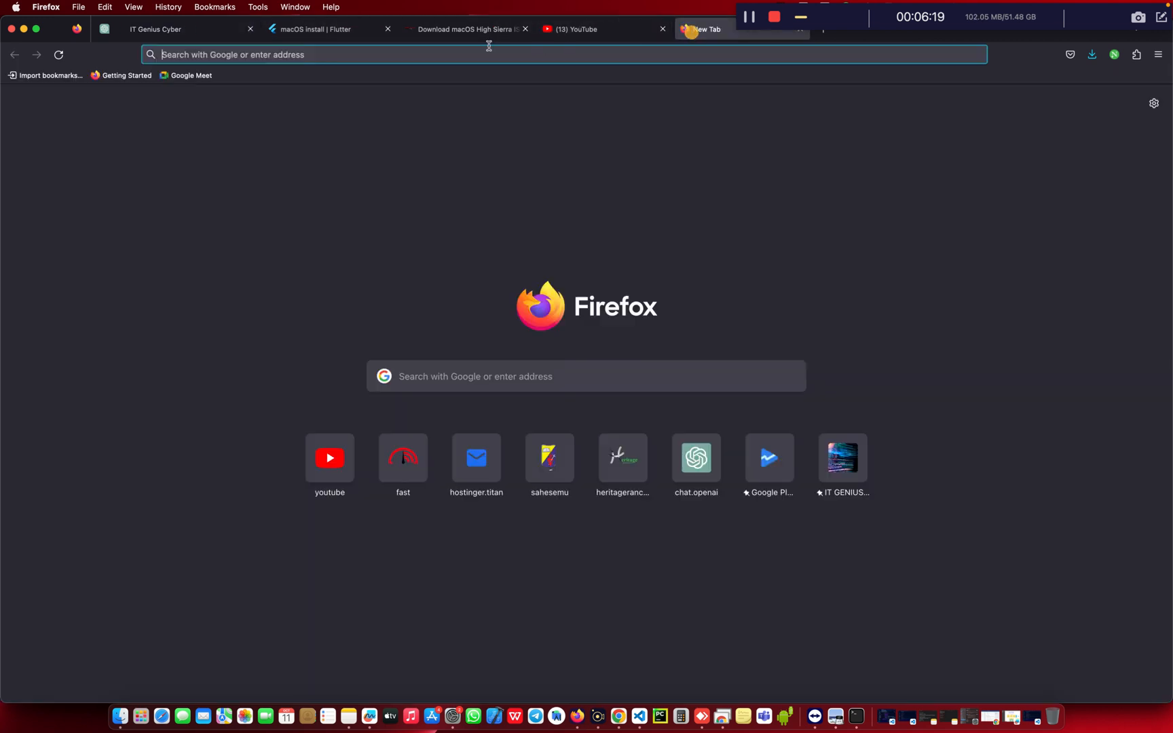
pyautogui.click(449, 54)
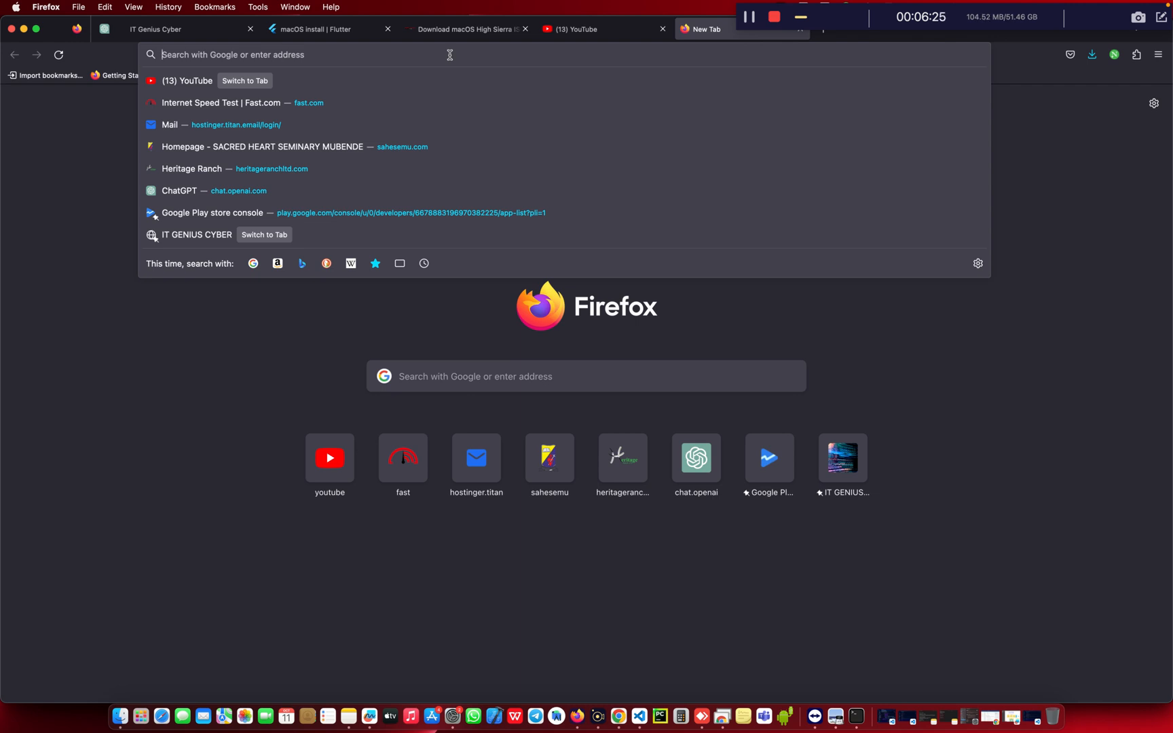
pyautogui.write('do')
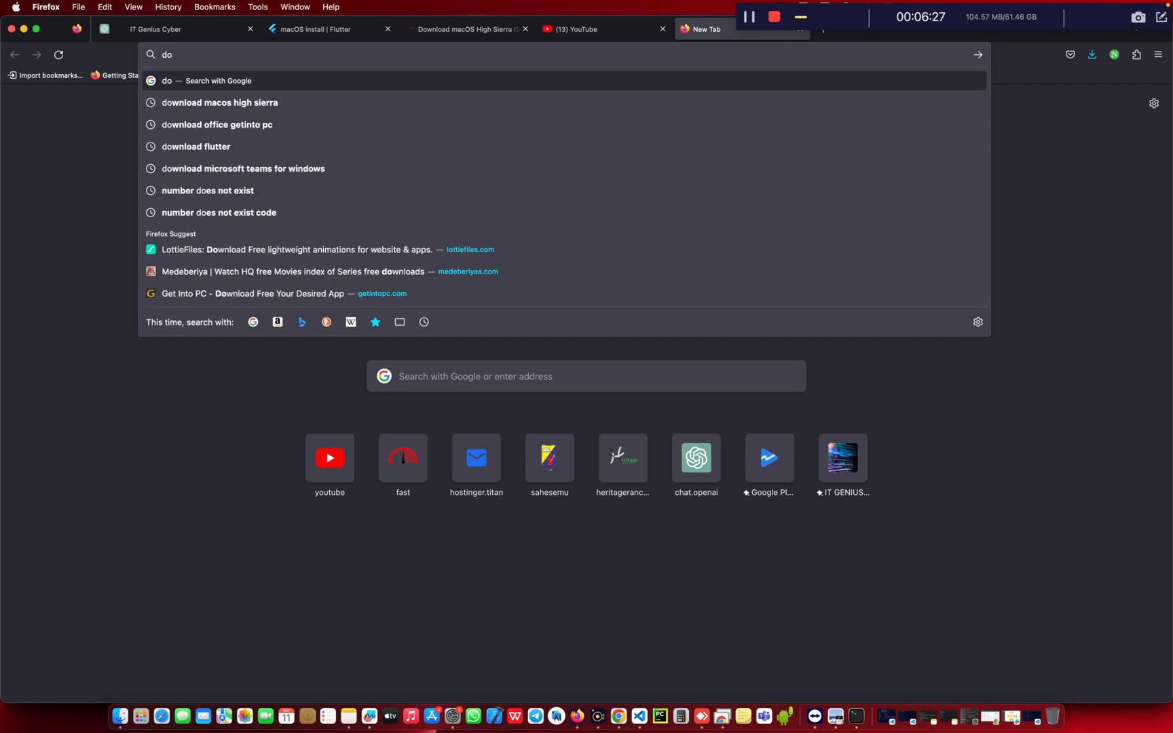
pyautogui.write('wnload')
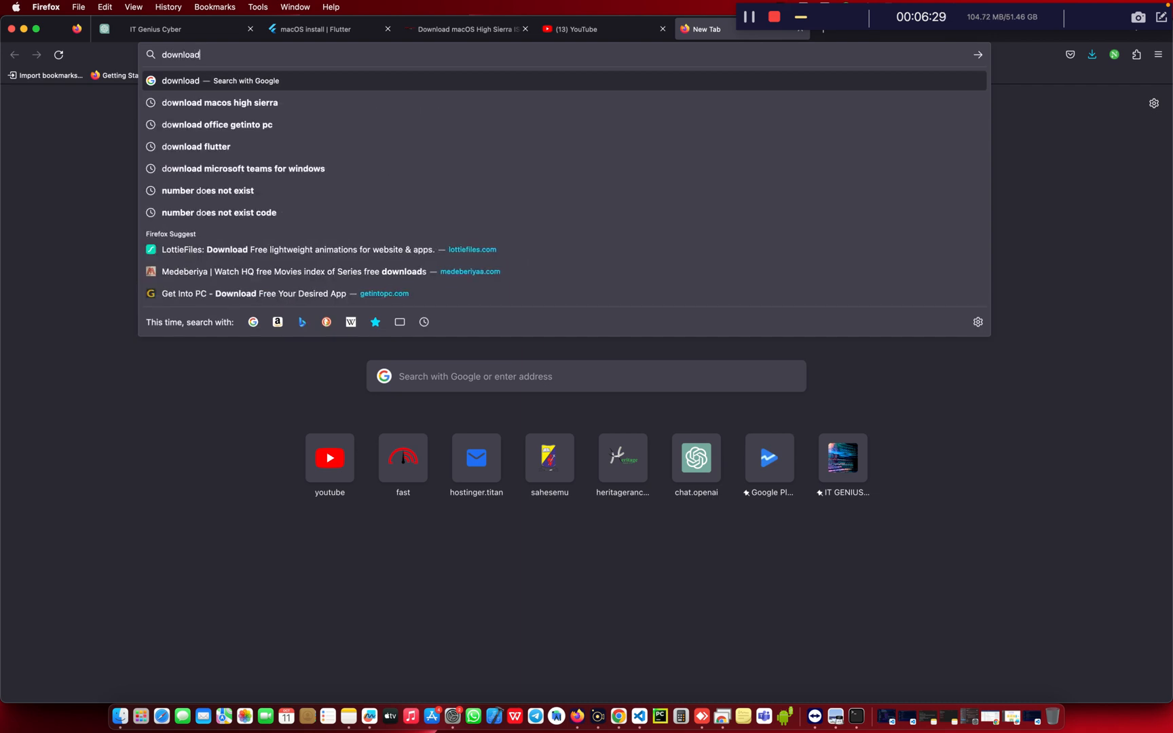
pyautogui.write(' andr')
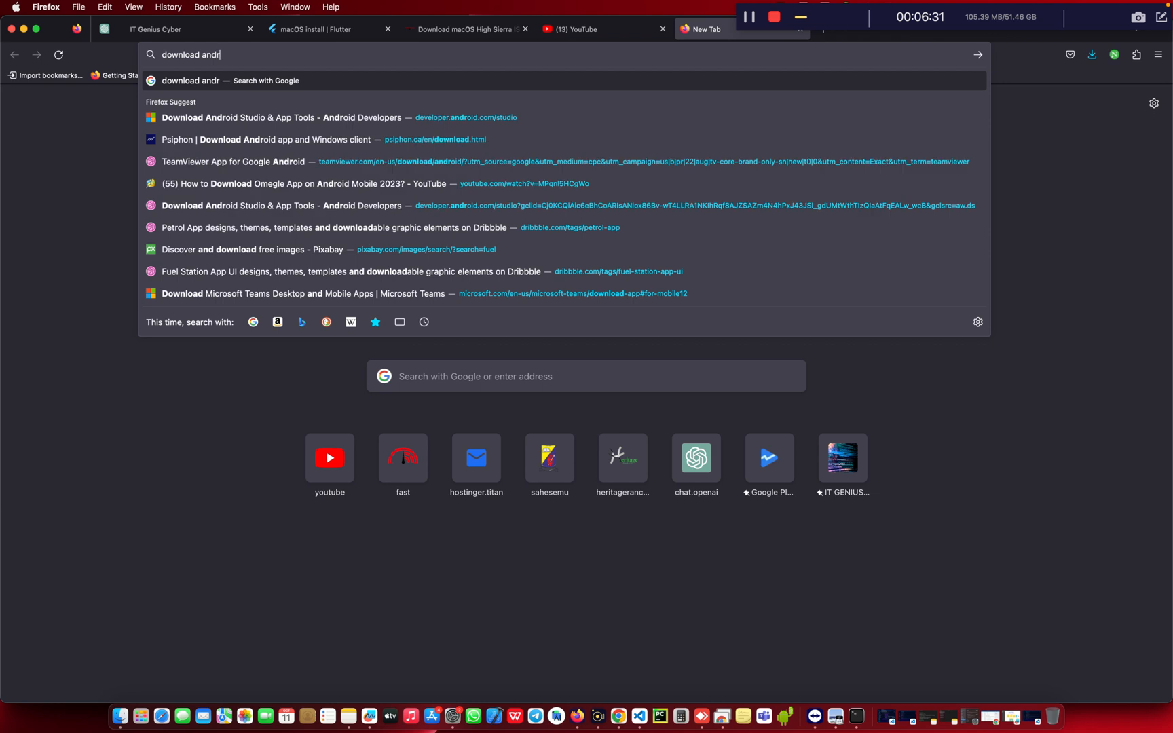
pyautogui.write('oid')
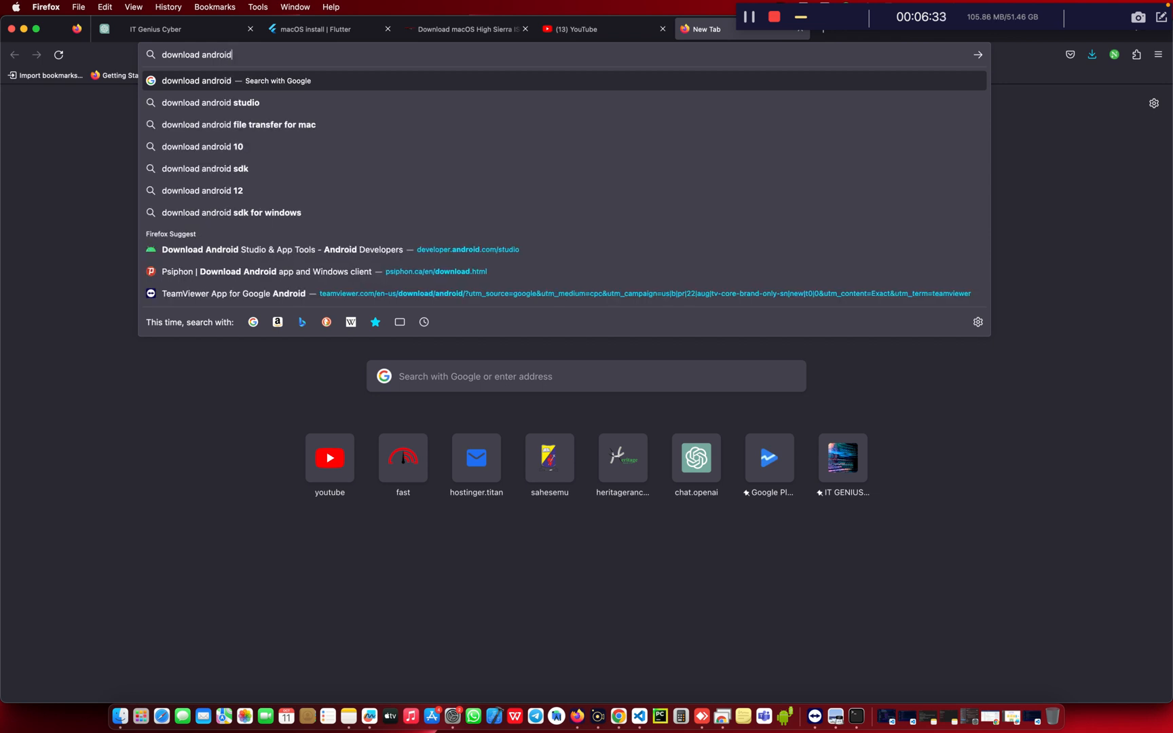
pyautogui.write(' studio')
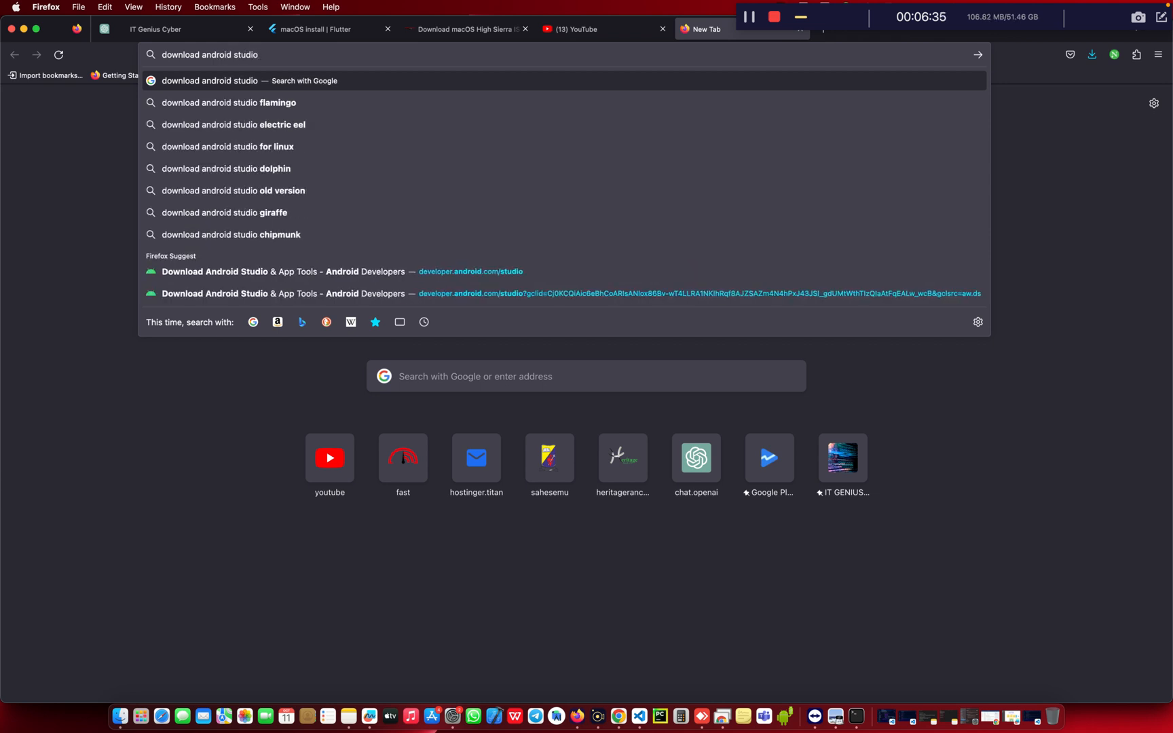
pyautogui.press('Return')
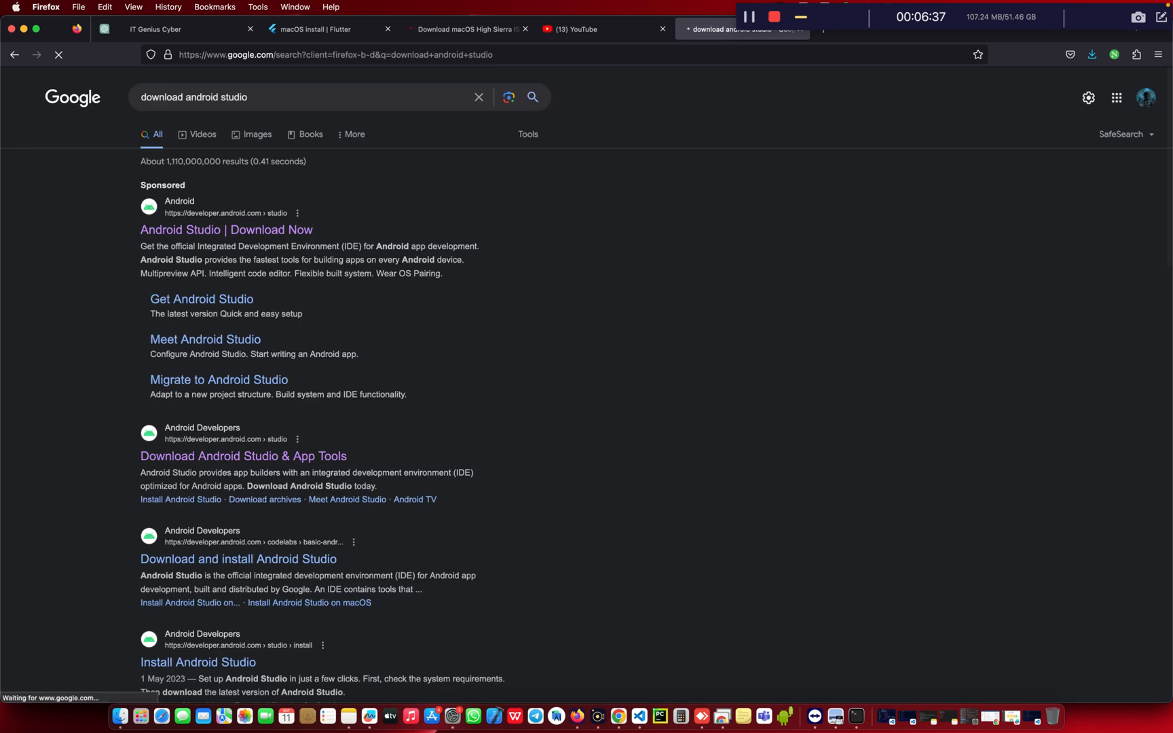
# Go to the official Android Studio page from the first search result and request the Android Studio Giraffe download
pyautogui.click(184, 231)
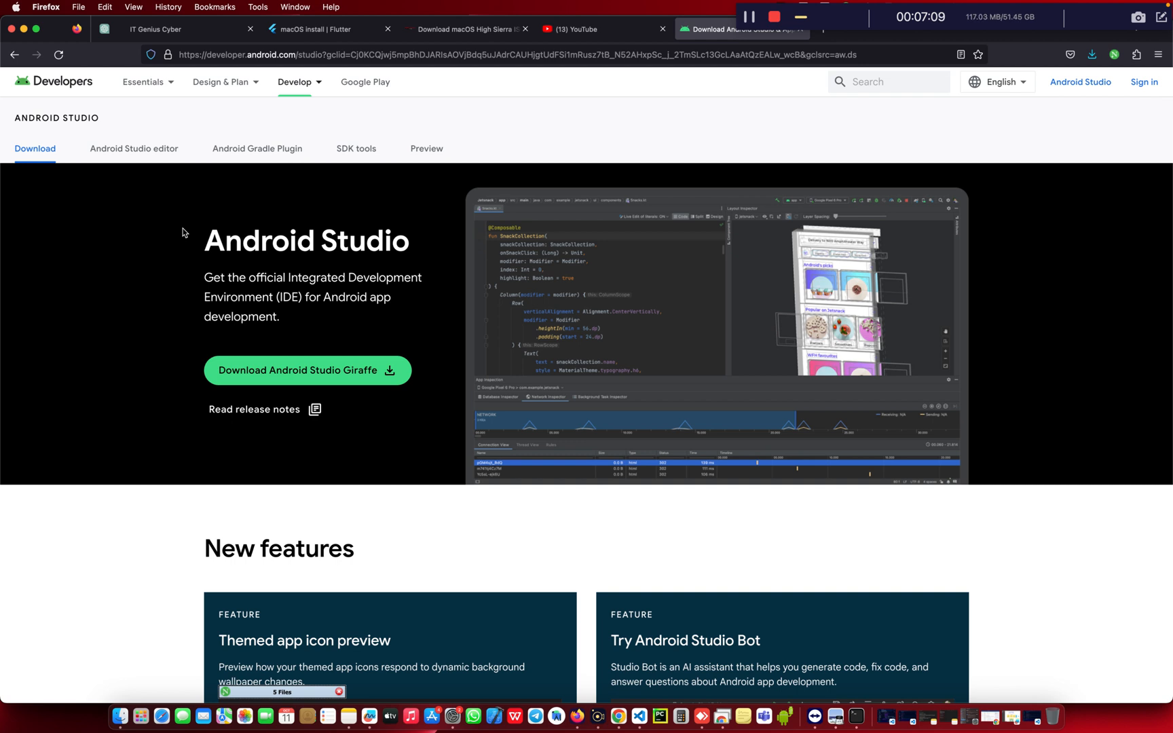
pyautogui.scroll(-1, 400, 427)
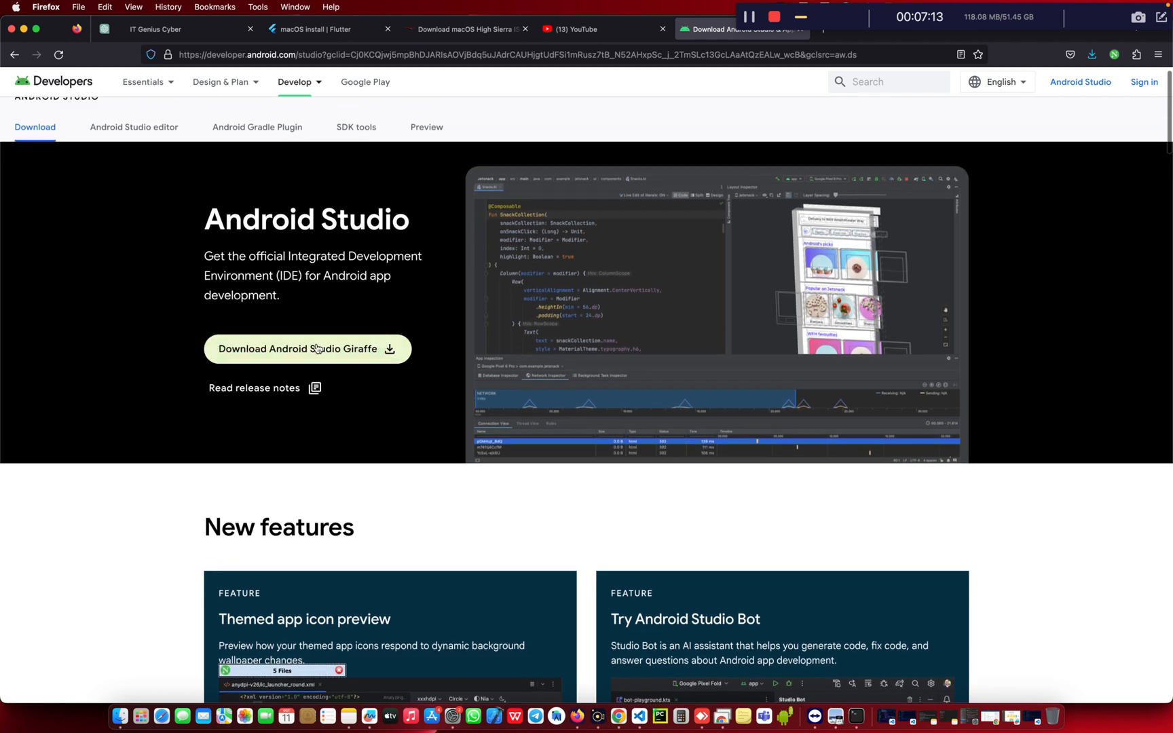
pyautogui.scroll(-5, 316, 348)
pyautogui.scroll(-5, 317, 348)
pyautogui.scroll(-1, 317, 349)
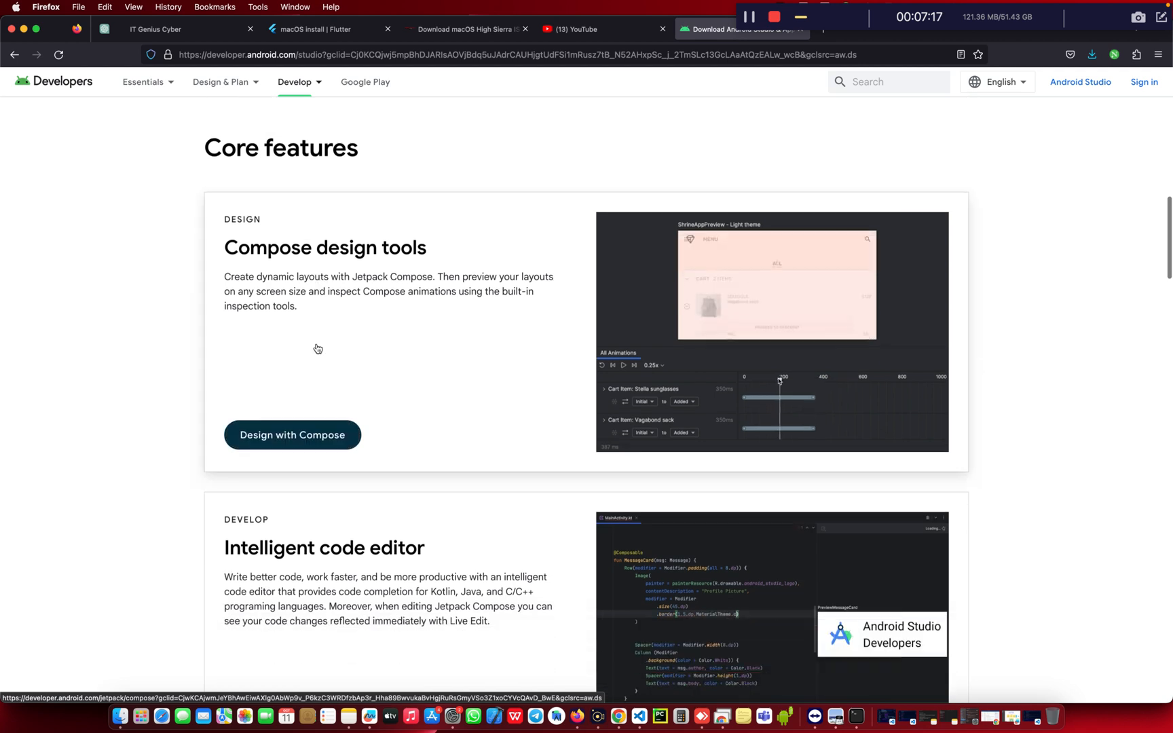
pyautogui.scroll(10, 316, 347)
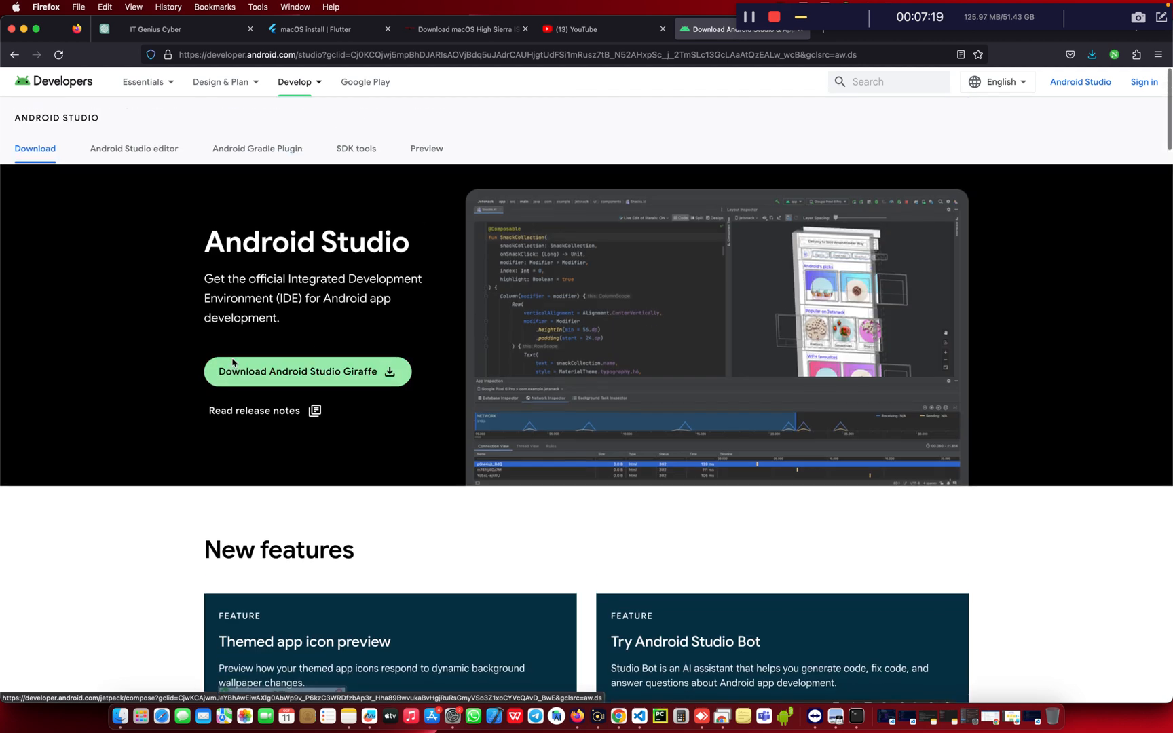
pyautogui.click(309, 372)
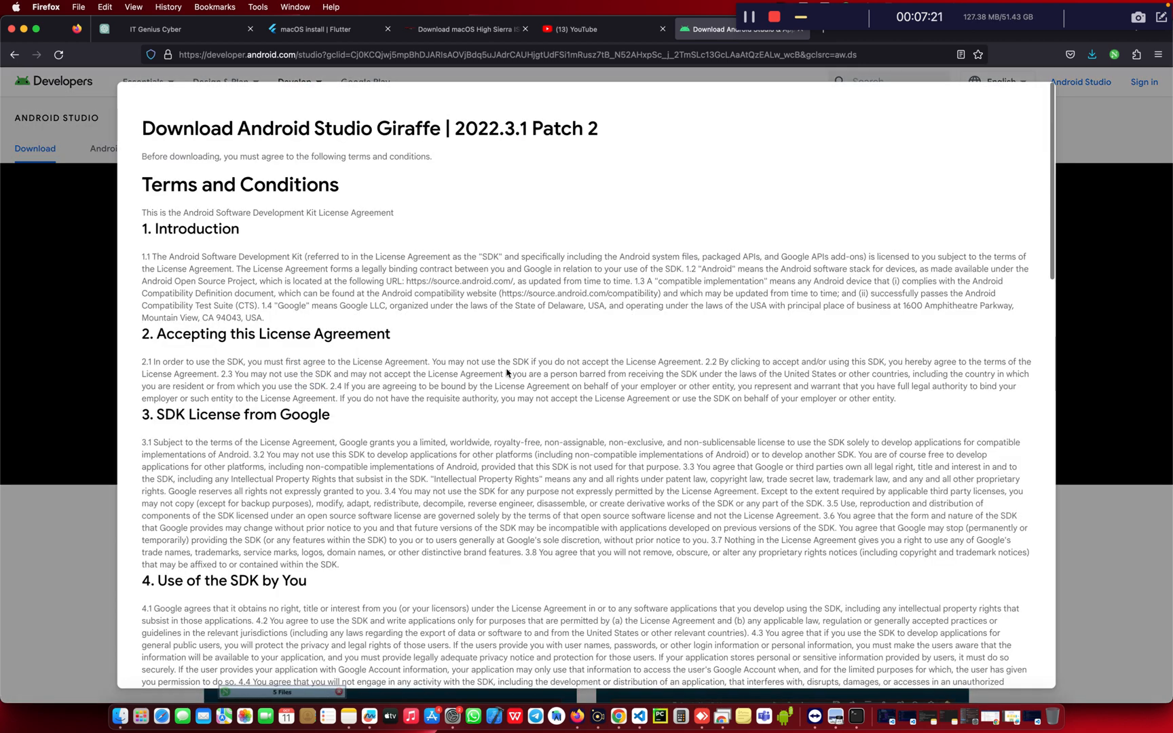
# Agree to the terms and conditions and choose the Android Studio download for a Mac with Intel chip
pyautogui.scroll(-20, 837, 319)
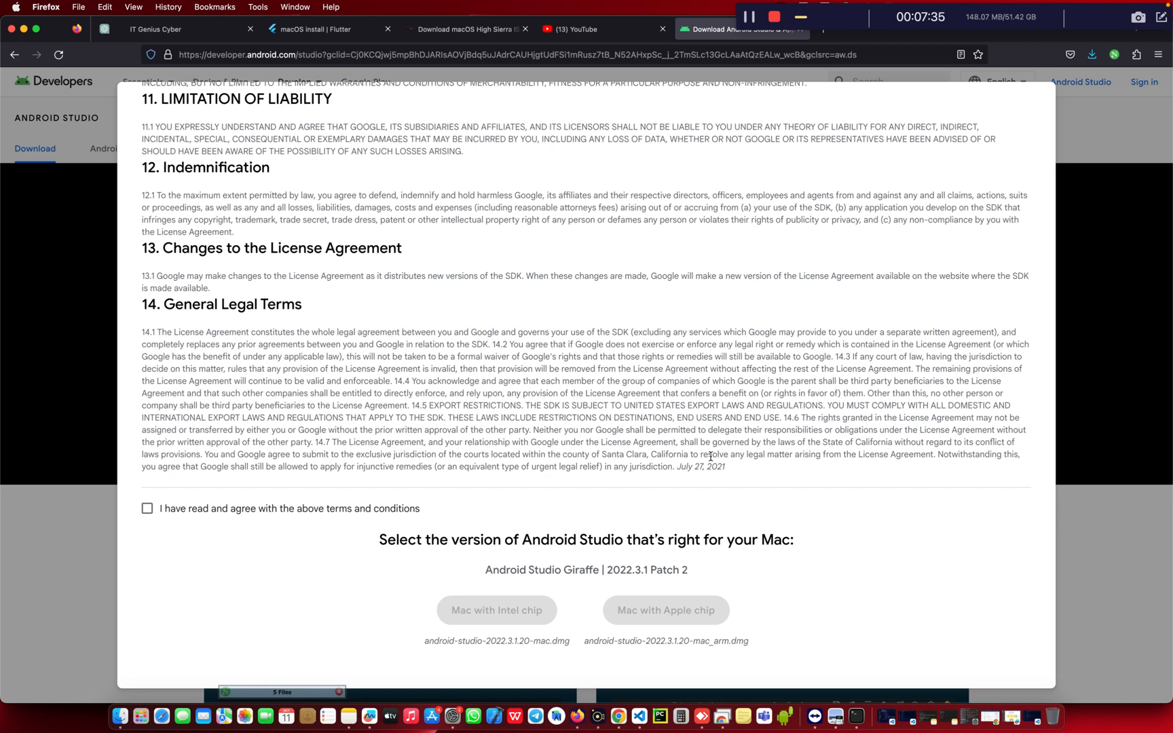
pyautogui.scroll(2, 750, 482)
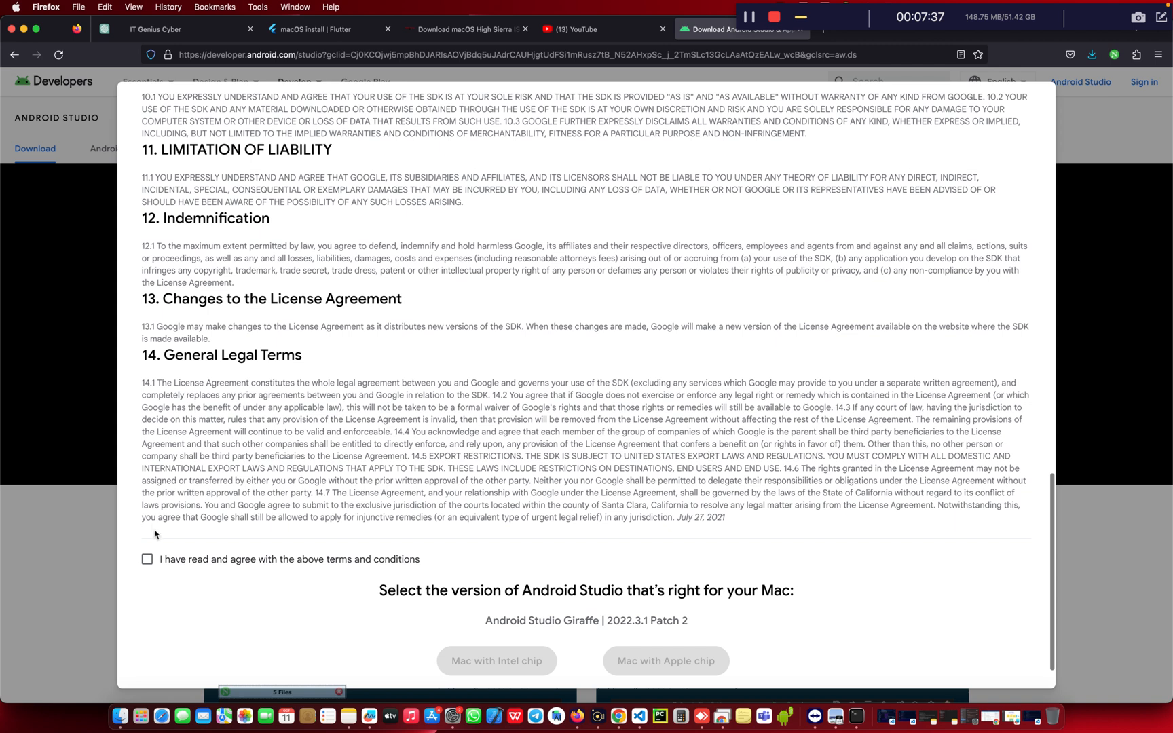
pyautogui.click(147, 559)
pyautogui.scroll(-1, 507, 513)
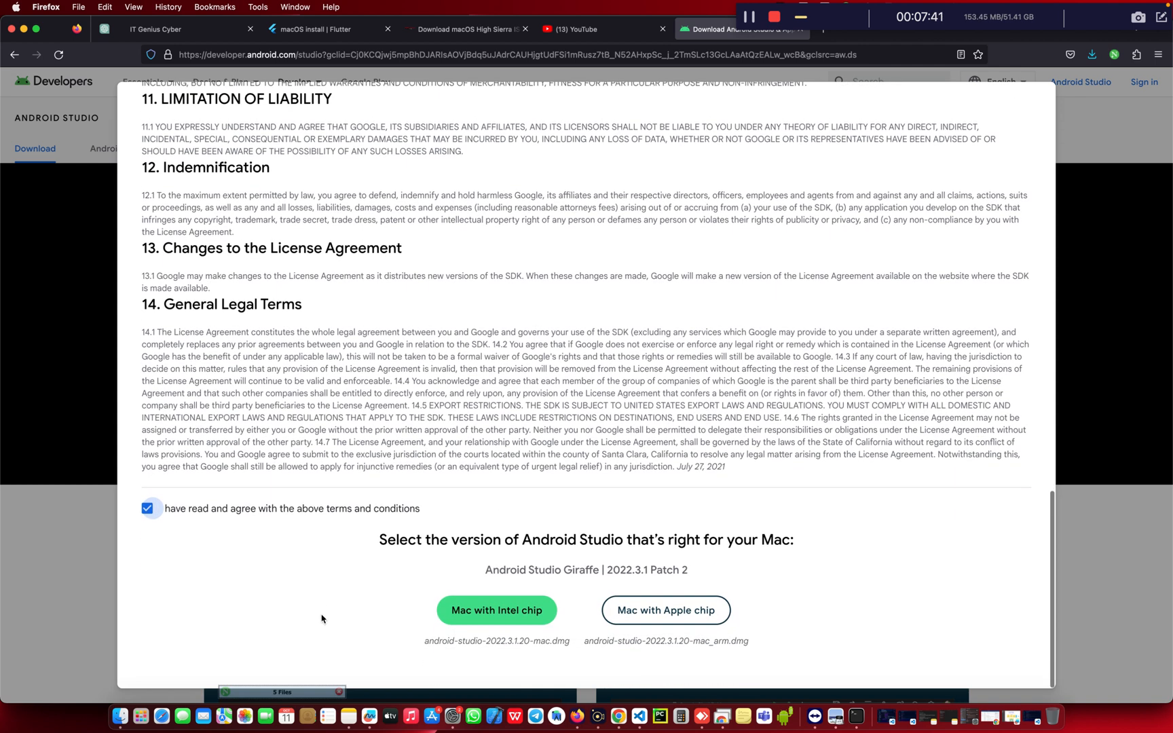
pyautogui.click(498, 619)
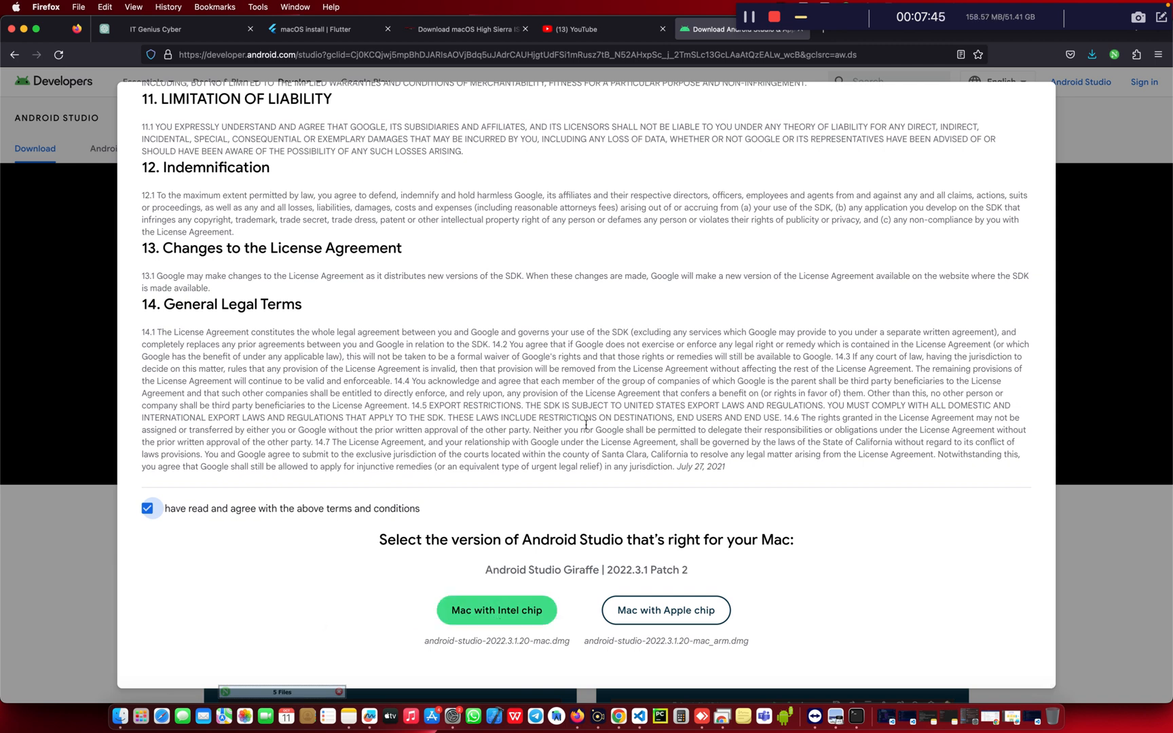
# Dismiss the Android Studio terms dialog without downloading the Mac version and return to the Google search results
pyautogui.scroll(10, 586, 424)
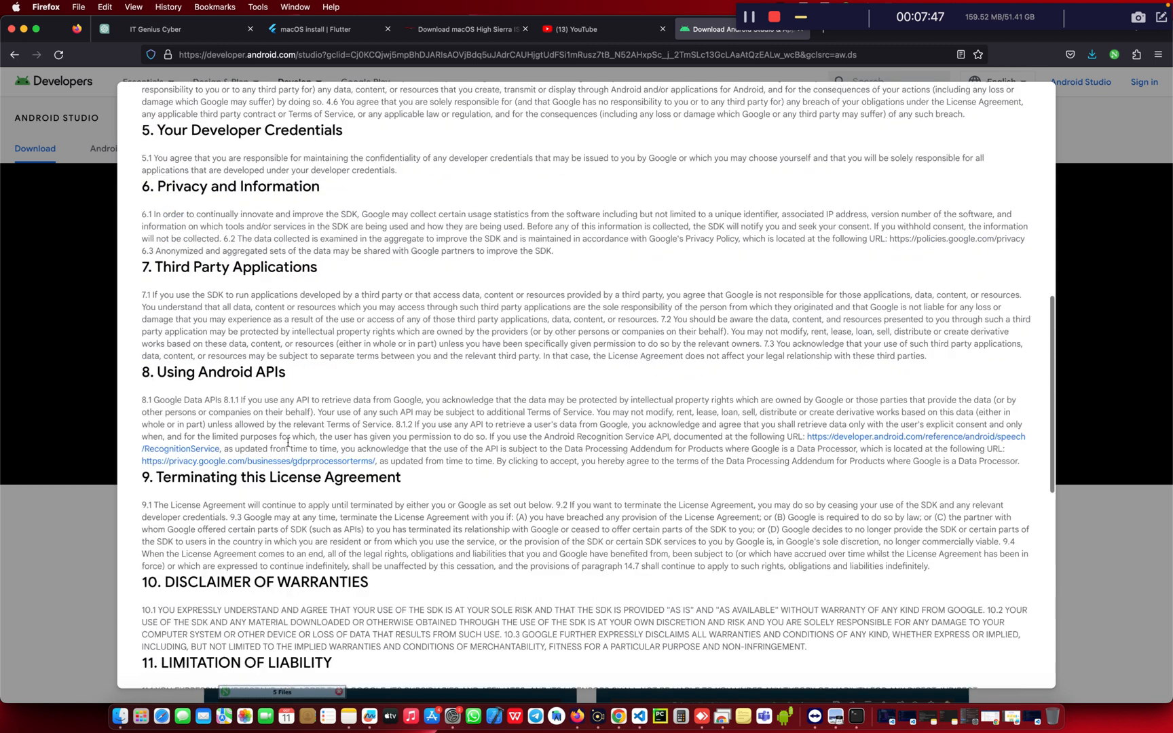
pyautogui.scroll(10, 288, 441)
pyautogui.click(63, 387)
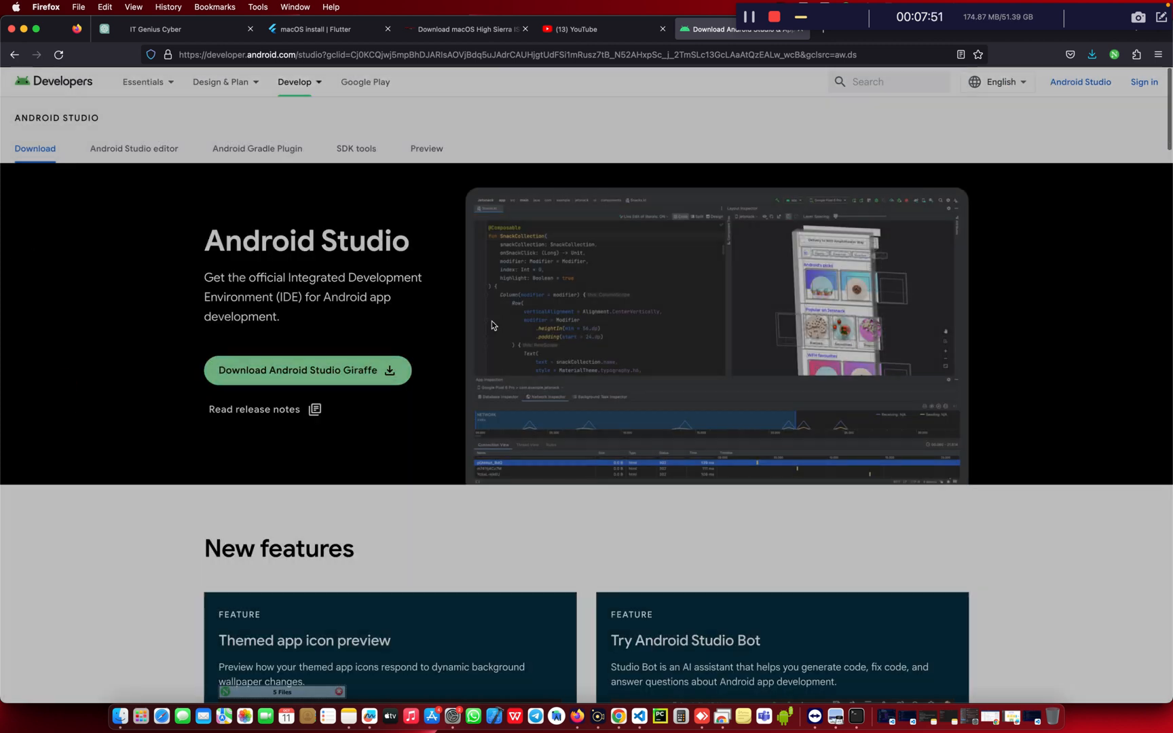
pyautogui.scroll(-10, 491, 321)
pyautogui.scroll(1, 393, 293)
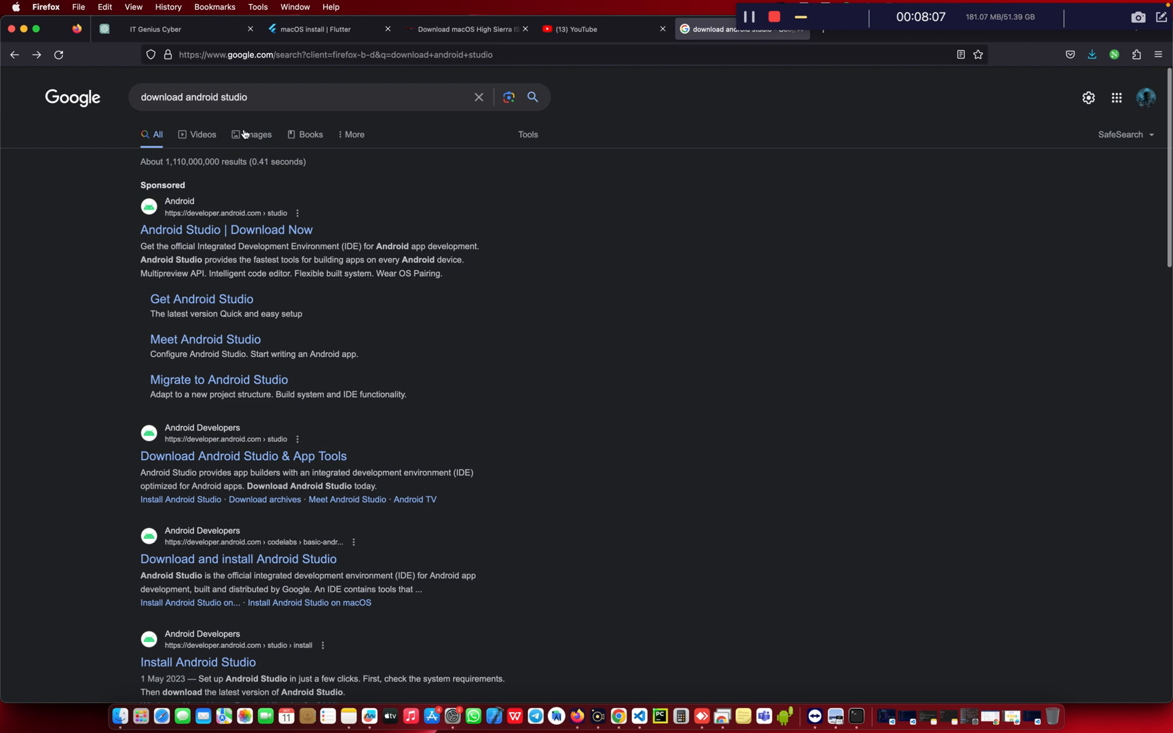
# Search Google for "download android studio for windows" and open the Android Developers result "Download Android Studio & App Tools"
pyautogui.click(282, 95)
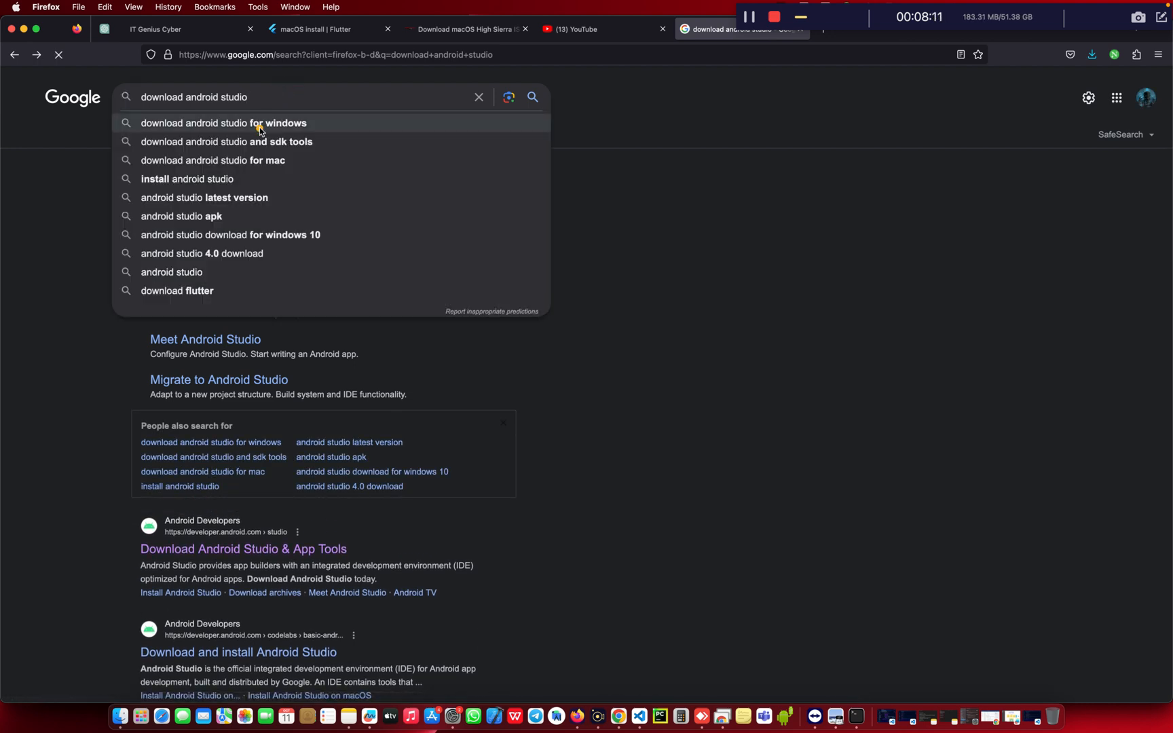
pyautogui.click(260, 124)
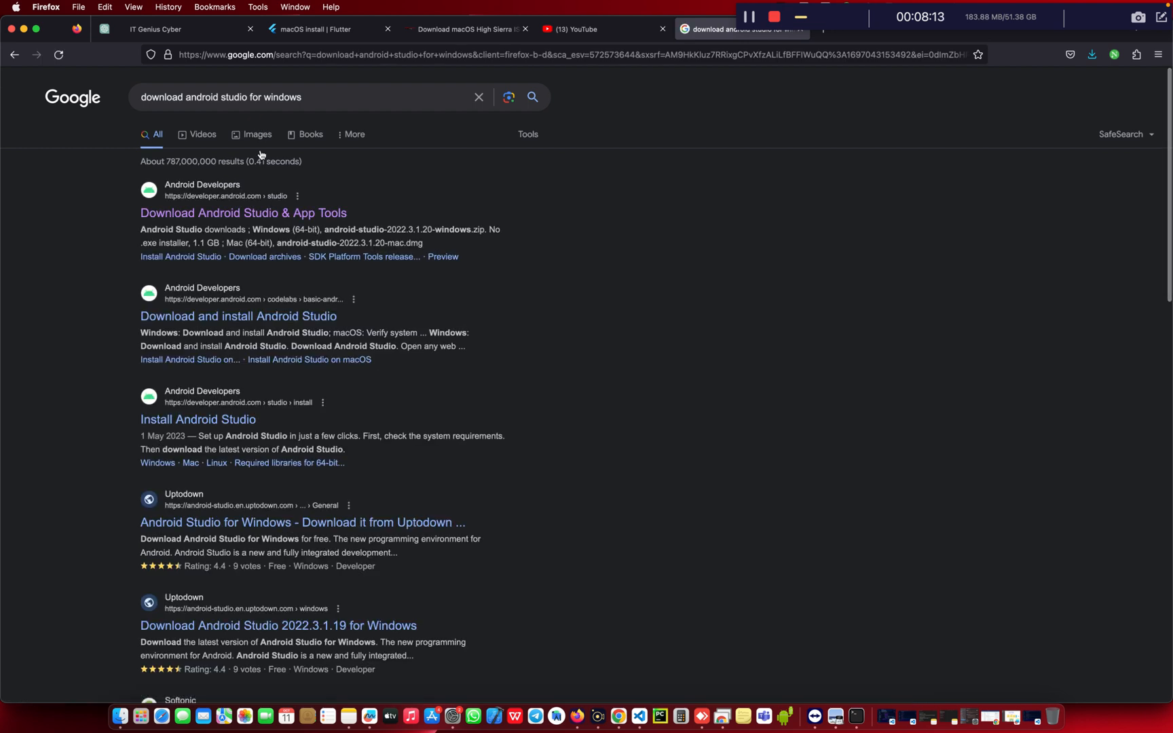
pyautogui.click(280, 214)
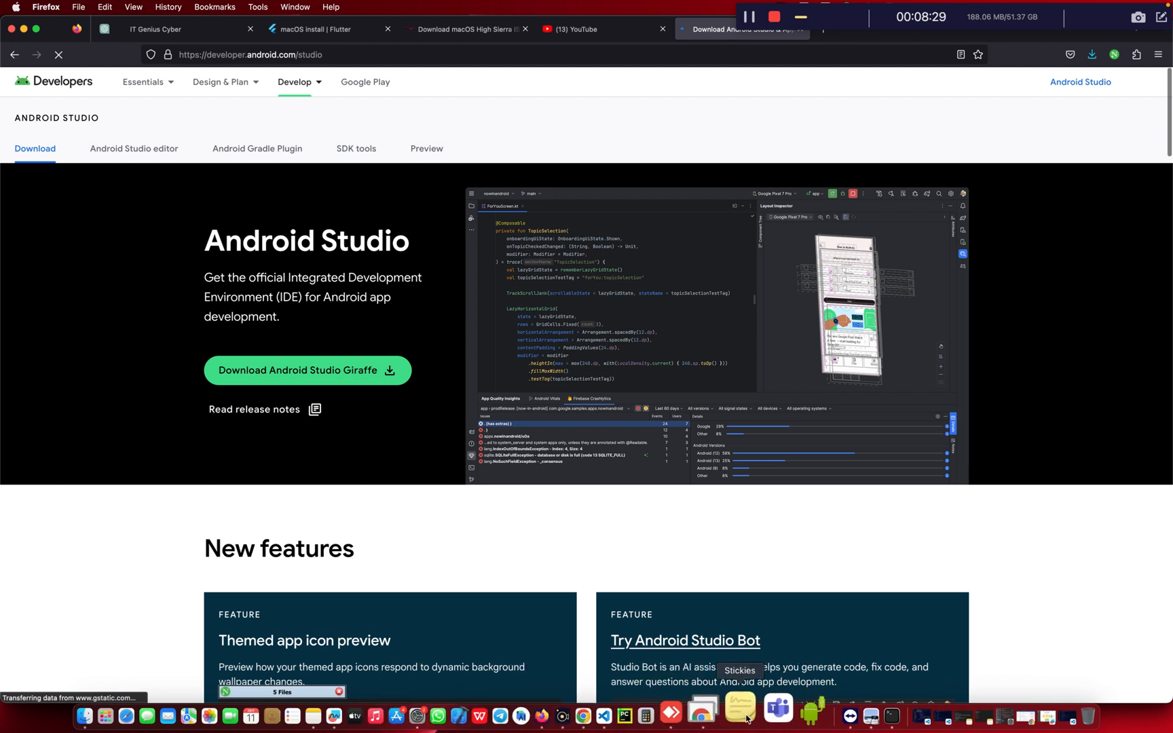
# Switch to Chrome Remote Desktop and search Google for "download android studio" in a new tab of the remote computer's Firefox
pyautogui.click(723, 716)
pyautogui.click(325, 266)
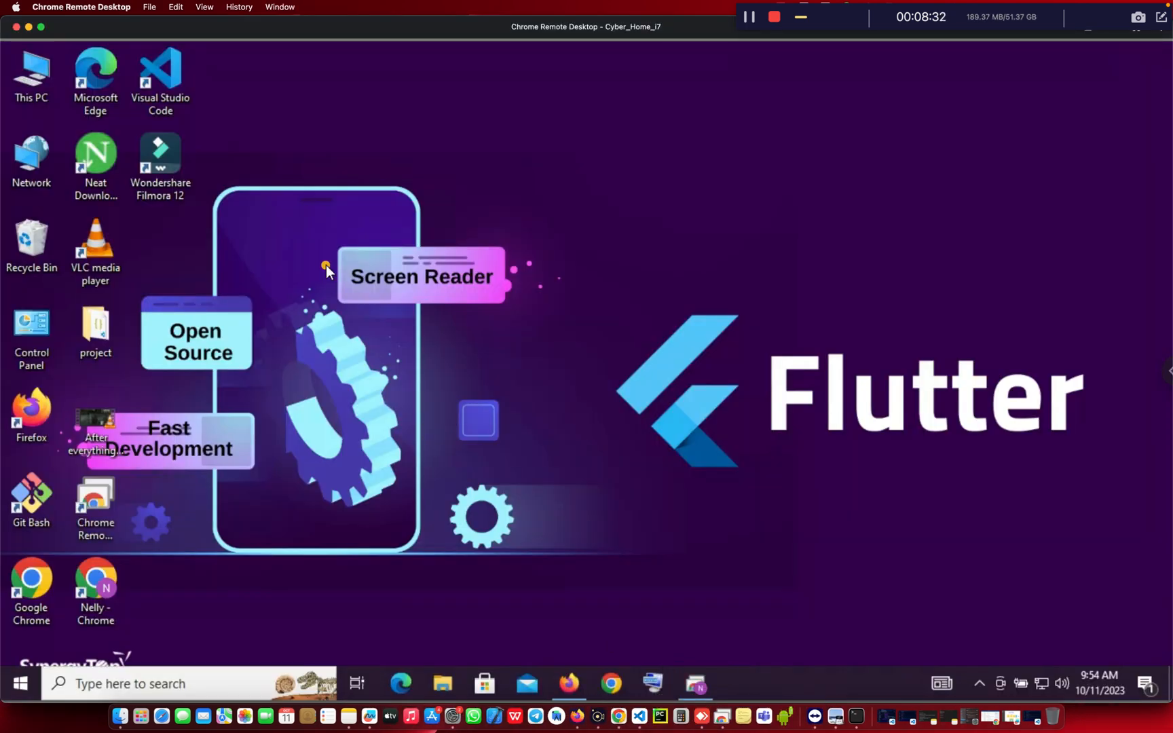
pyautogui.click(571, 690)
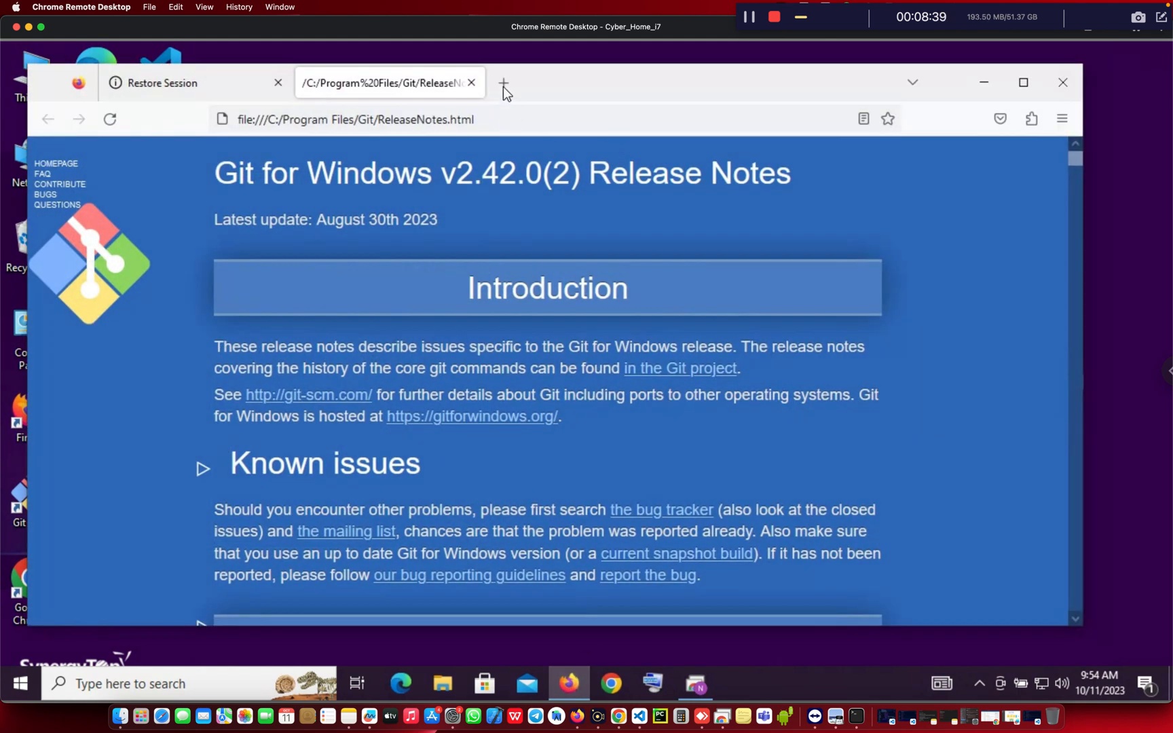
pyautogui.click(502, 86)
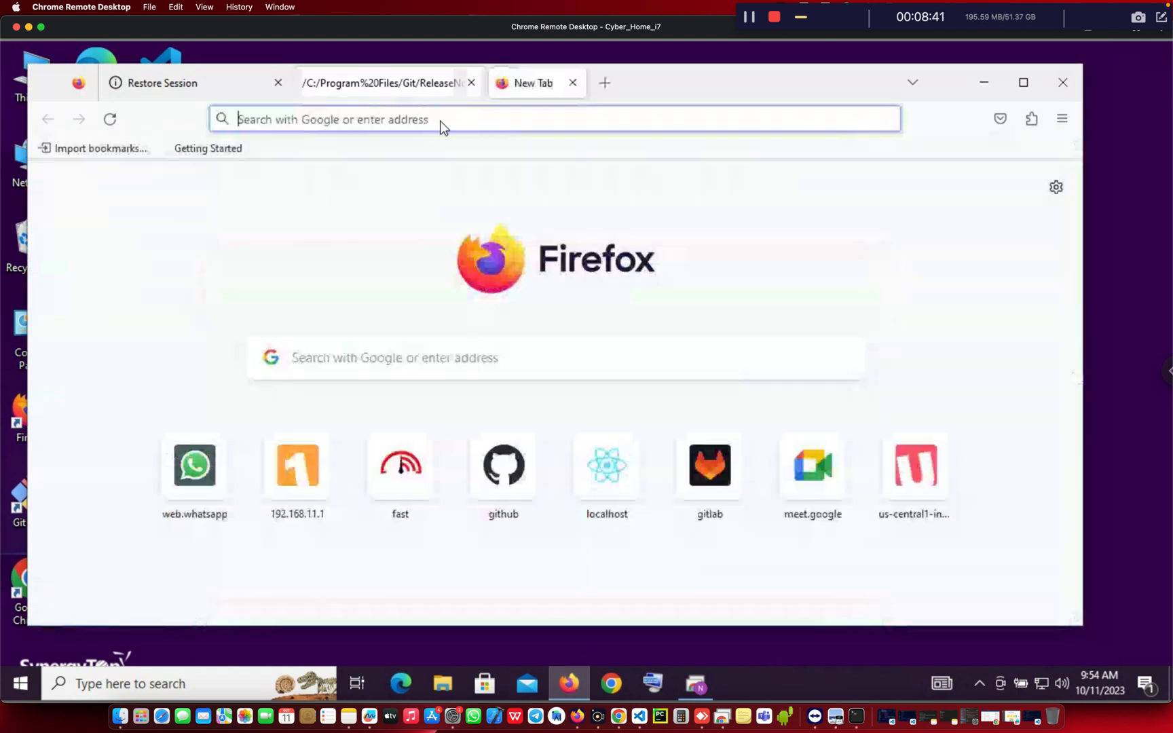
pyautogui.click(420, 119)
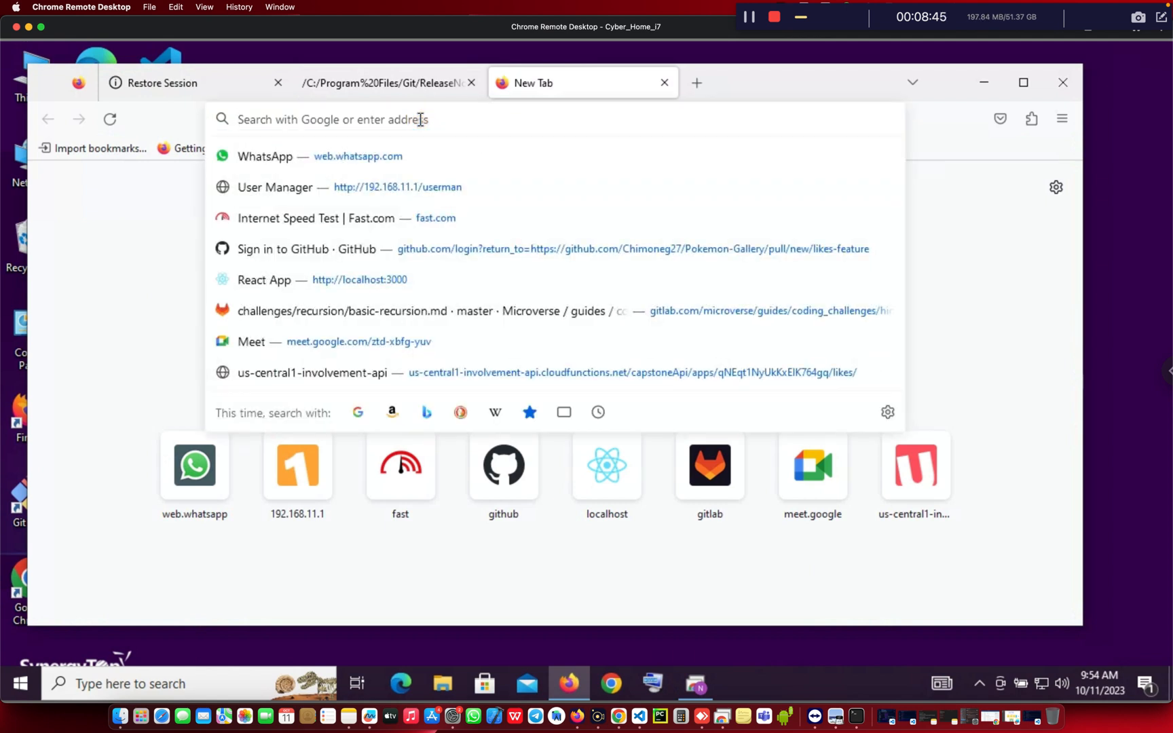
pyautogui.write('download')
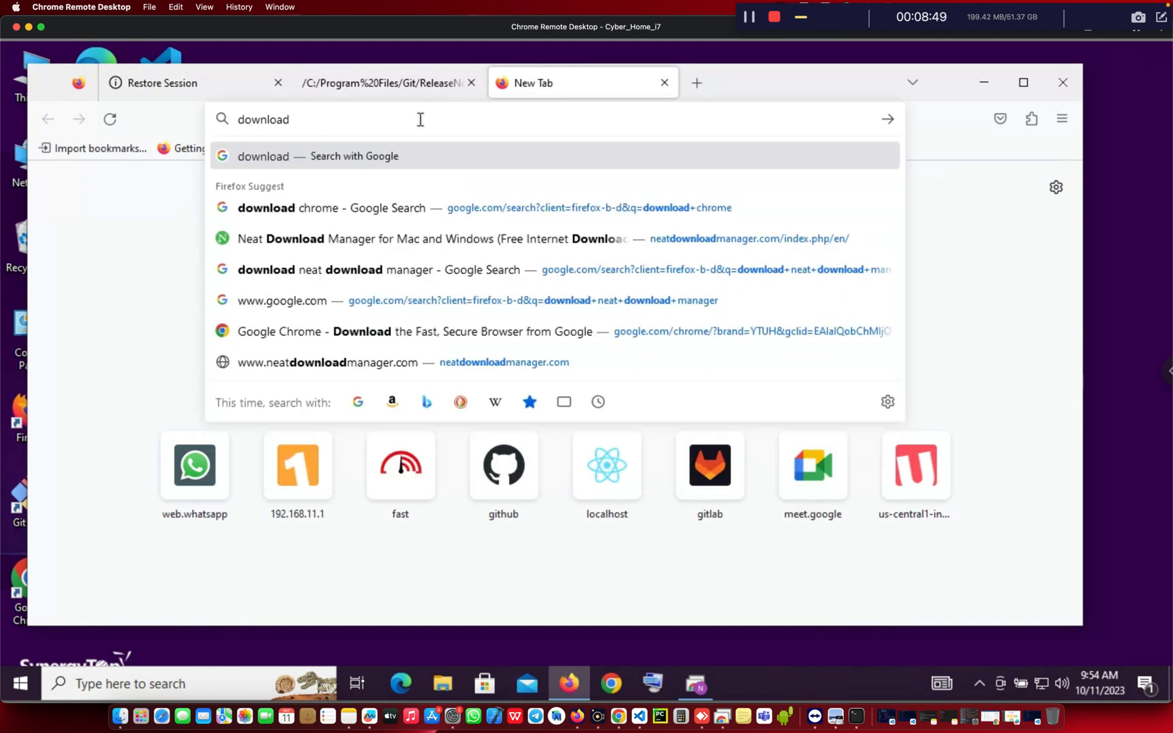
pyautogui.write(' androi')
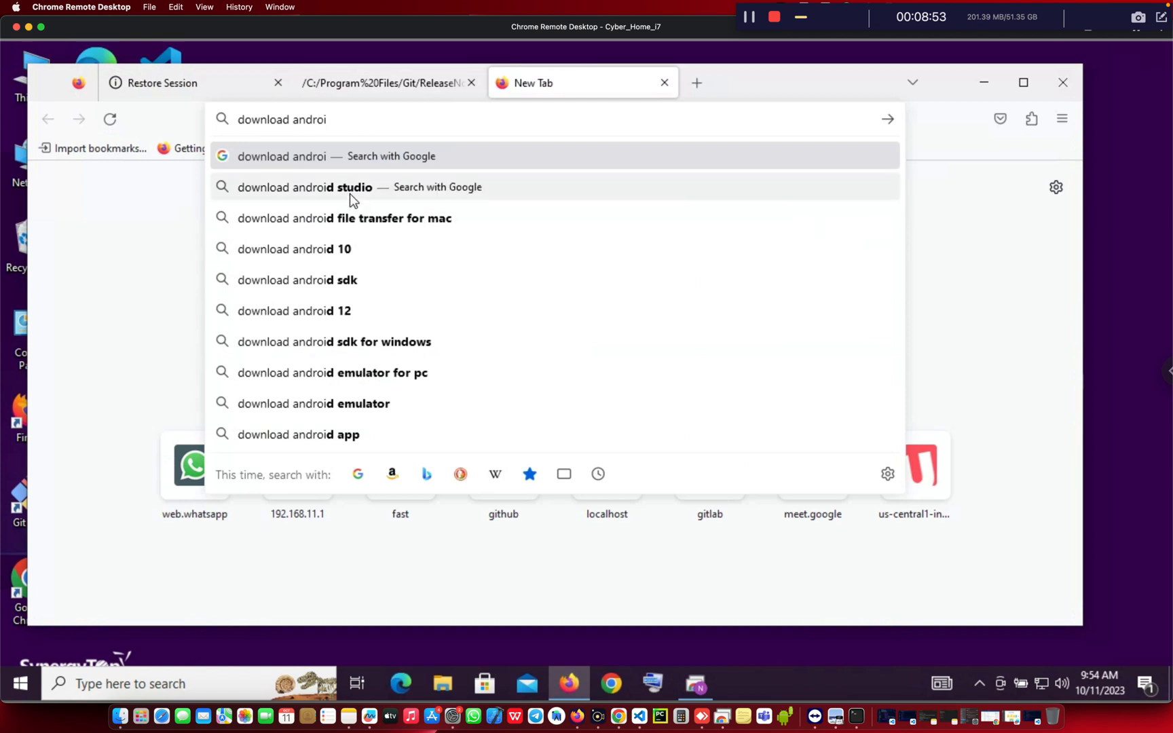
pyautogui.click(353, 191)
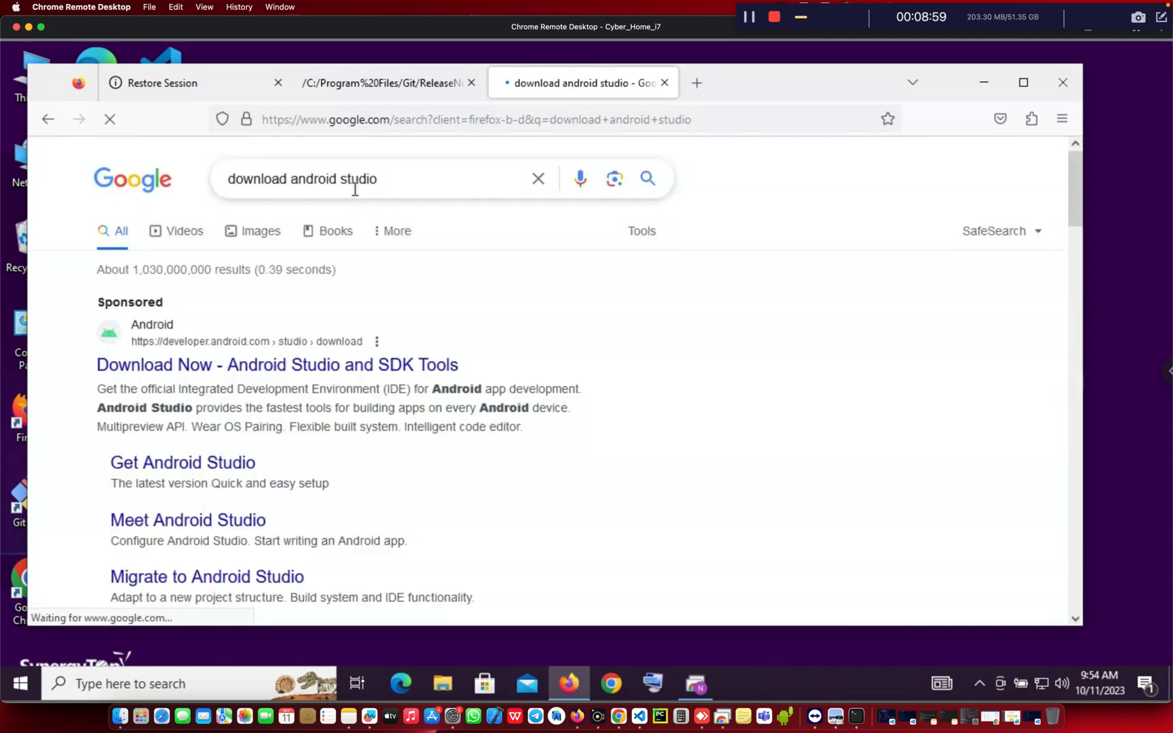
# Open the sponsored "Download Now - Android Studio and SDK Tools" result and request the Android Studio Giraffe download
pyautogui.click(291, 370)
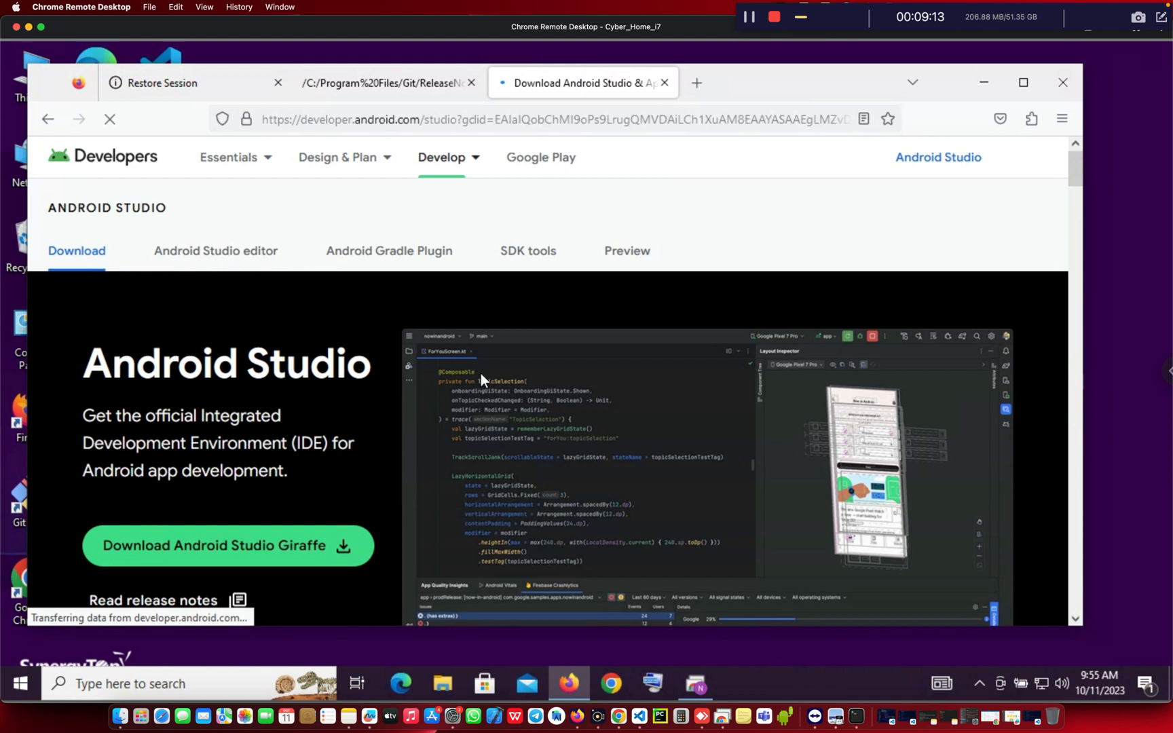
pyautogui.scroll(-5, 247, 507)
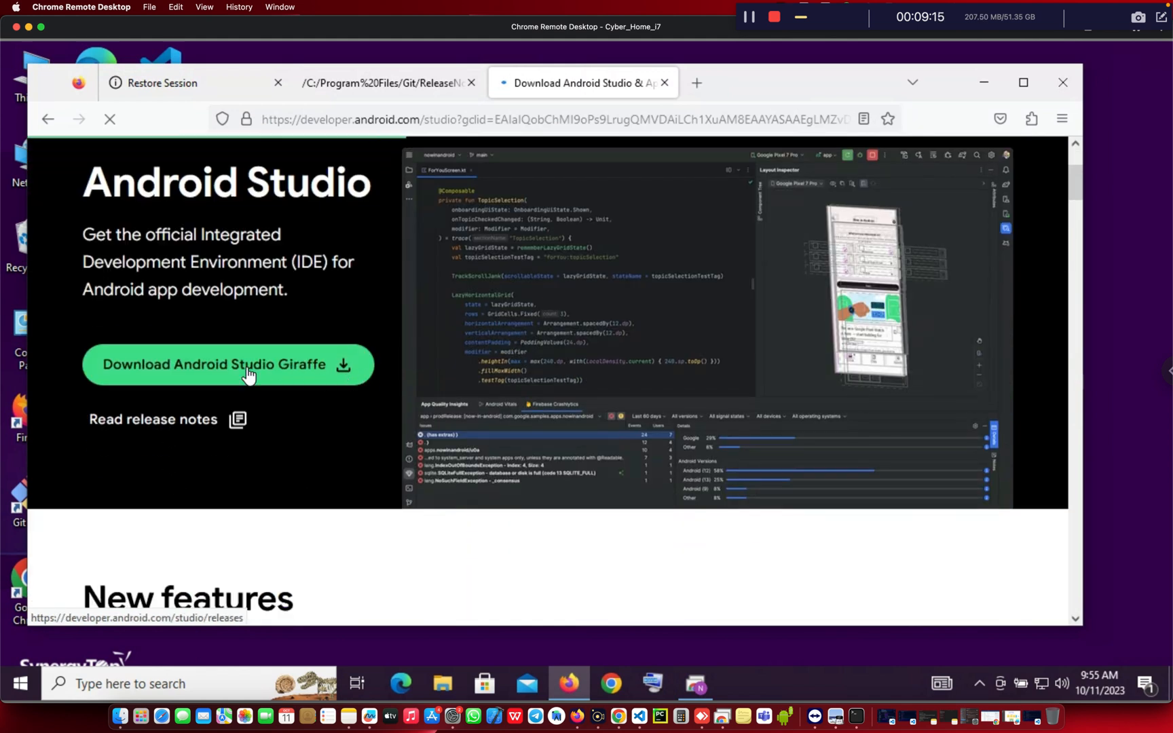
pyautogui.click(239, 367)
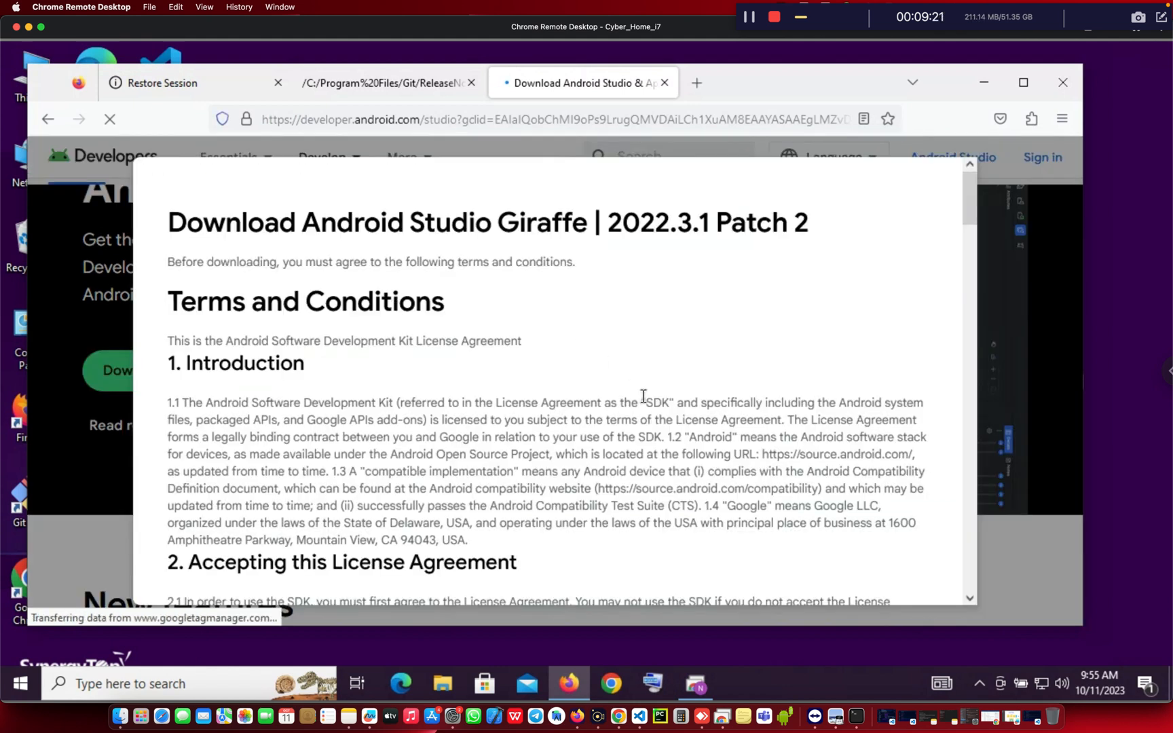
# Agree to the terms for the Windows version, then dismiss the dialog without downloading and minimize the remote Firefox window
pyautogui.scroll(-3, 643, 397)
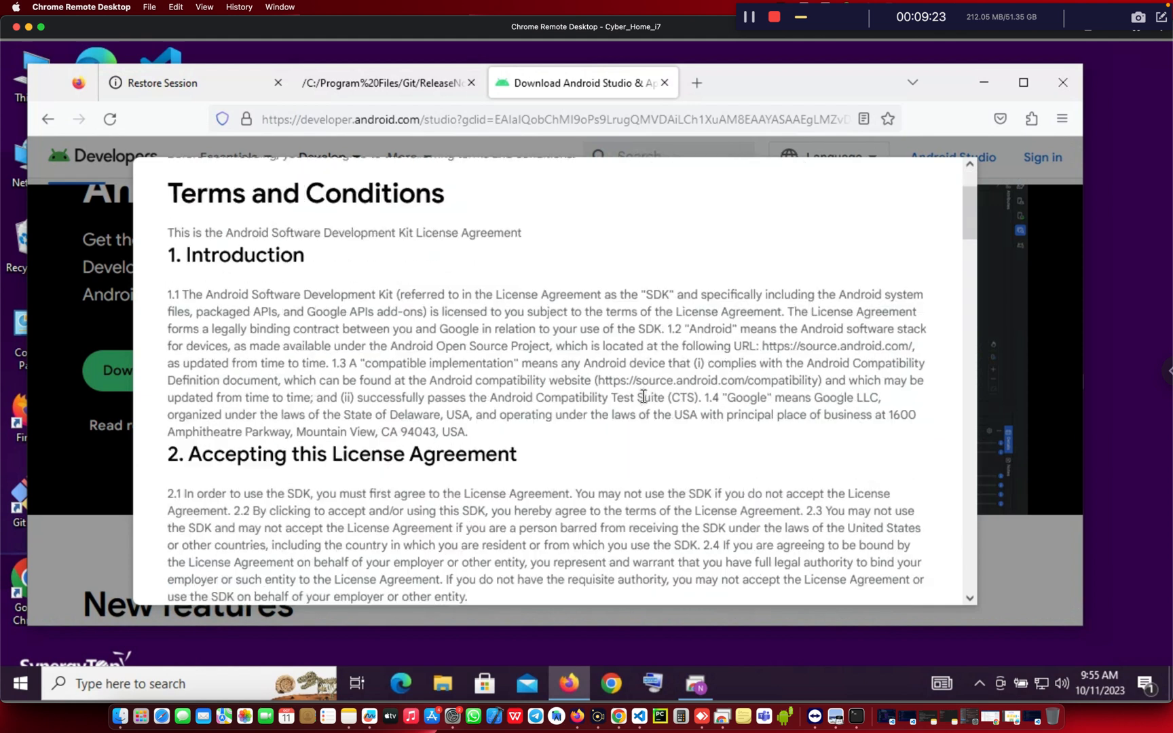
pyautogui.scroll(-20, 643, 396)
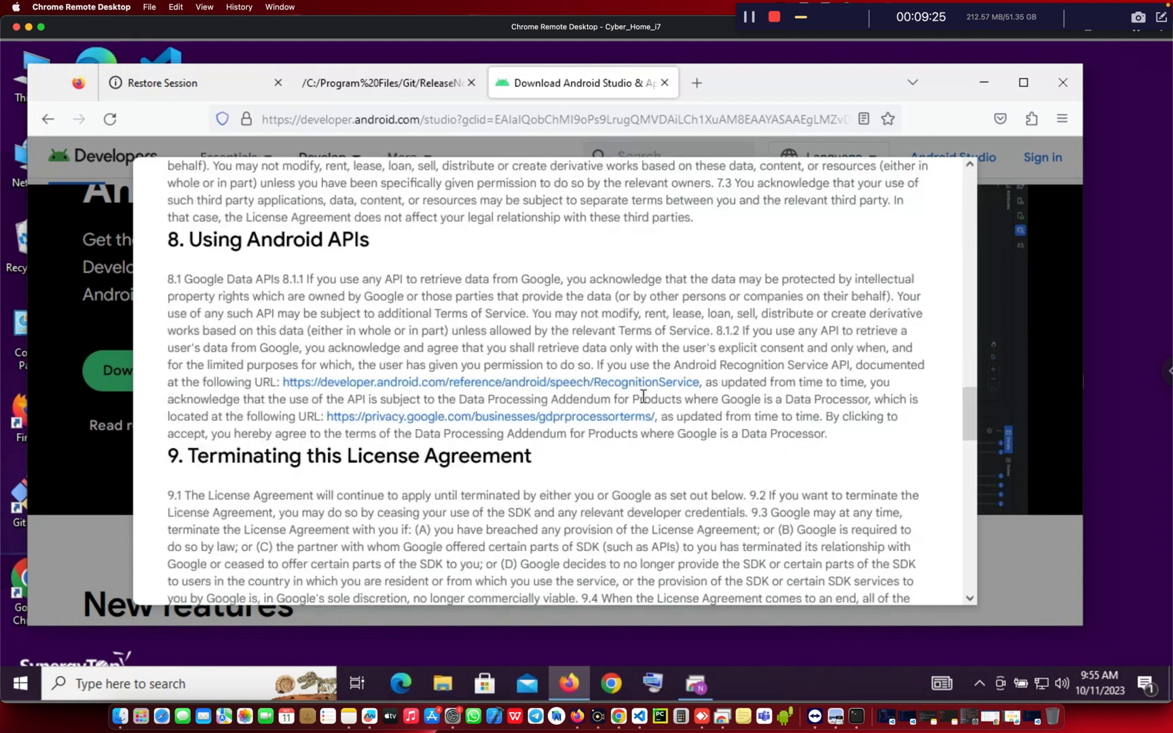
pyautogui.scroll(-15, 643, 398)
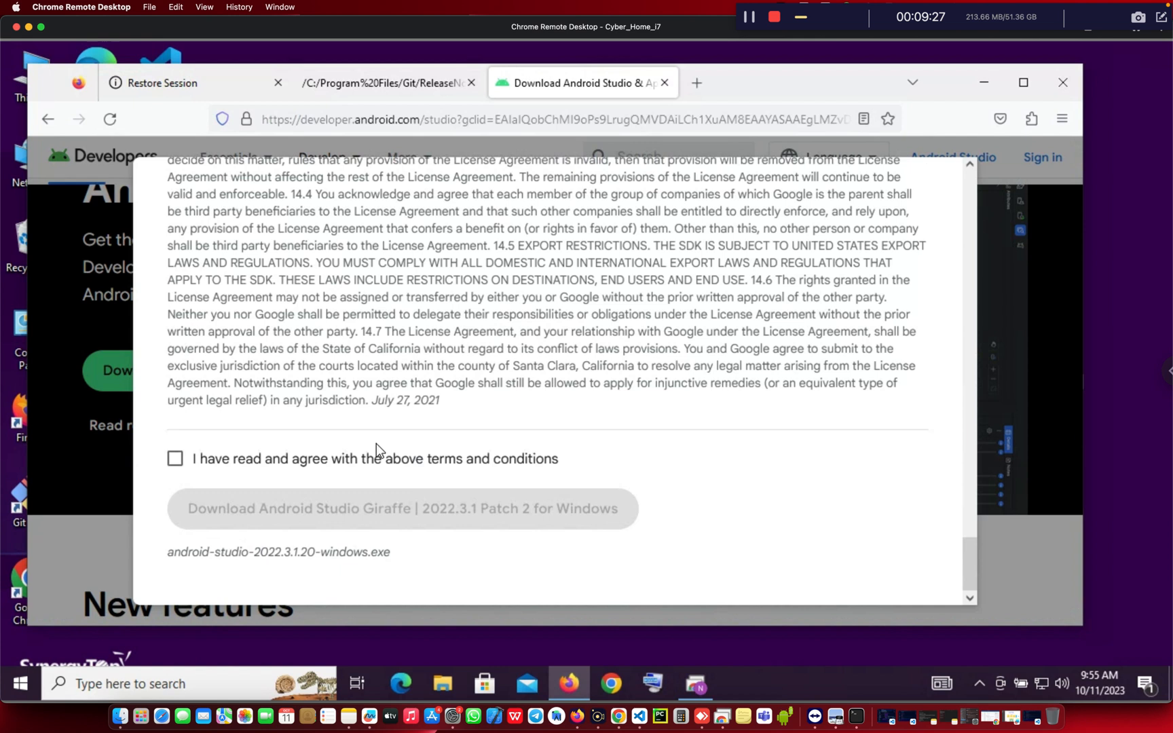
pyautogui.click(175, 462)
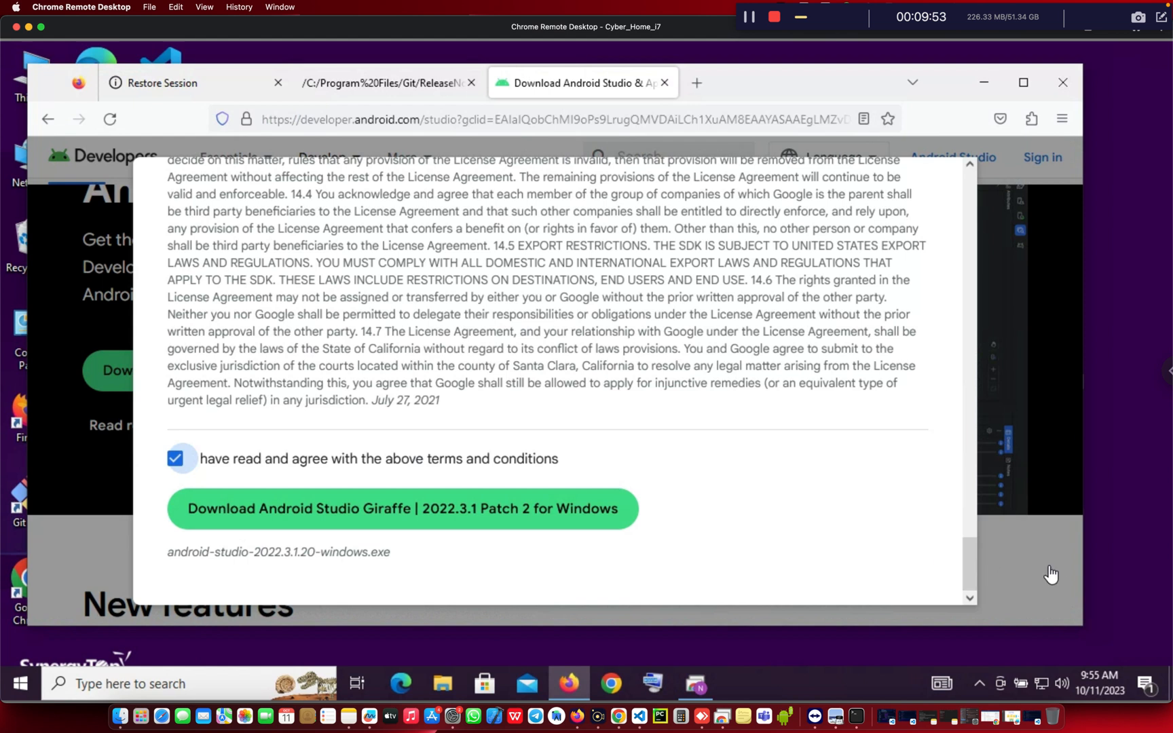
pyautogui.click(1012, 331)
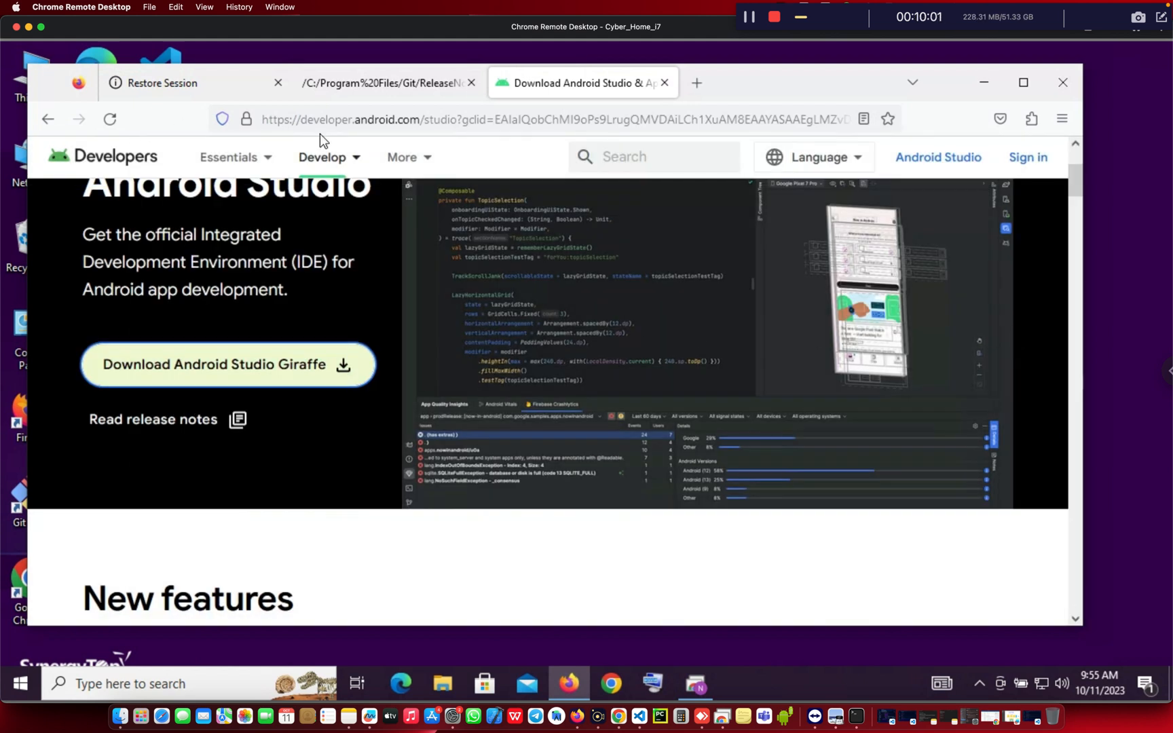
pyautogui.click(990, 80)
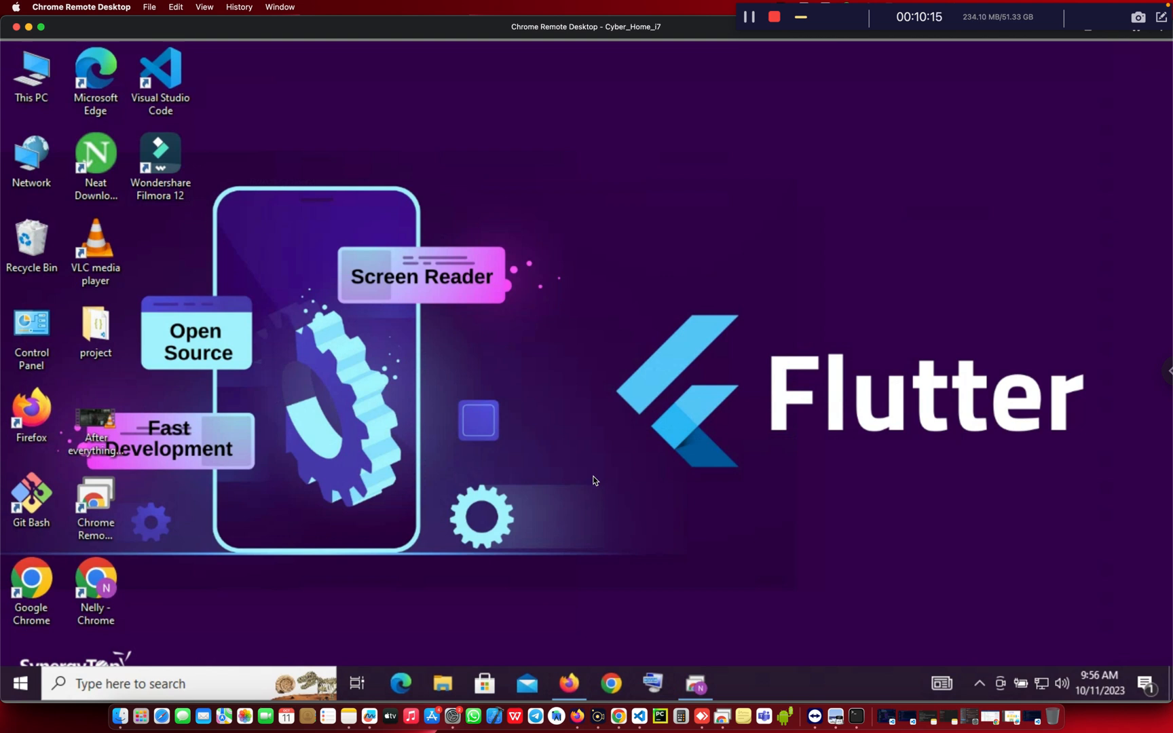
# Locate the android-studio-2022.2.1.20-windows installer in the software folder on New Volume (E:) in File Explorer, then minimize the window
pyautogui.press('super+e')
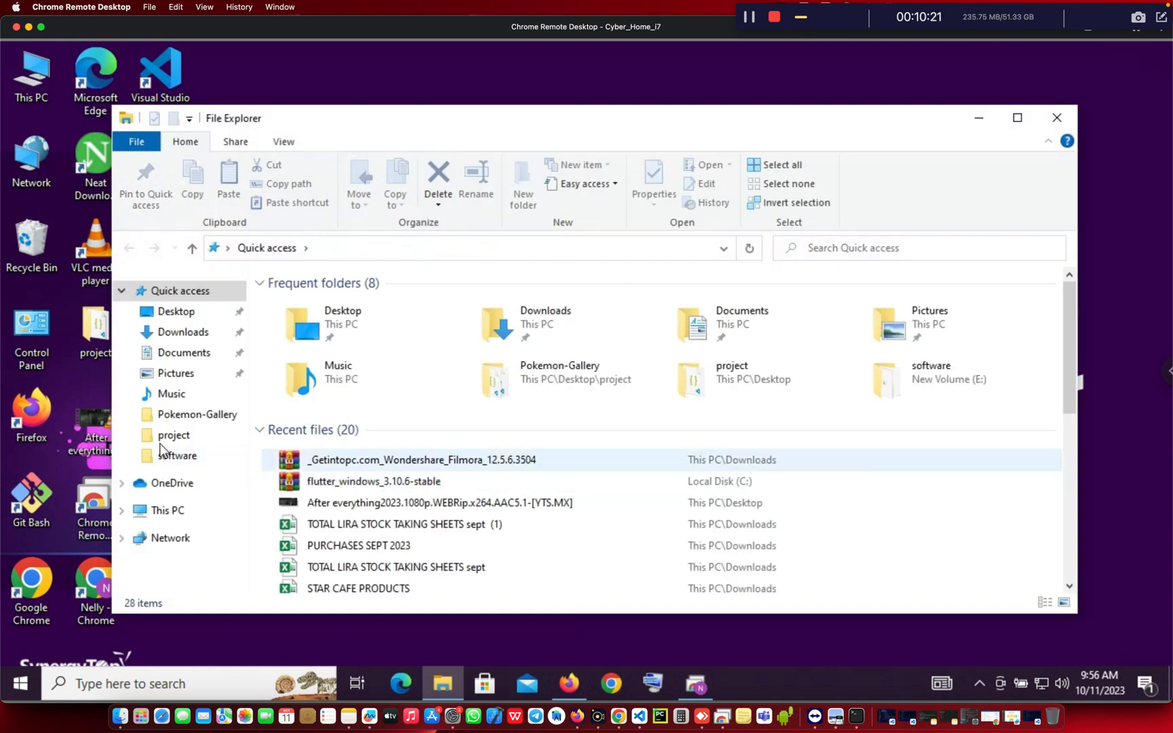
pyautogui.click(174, 518)
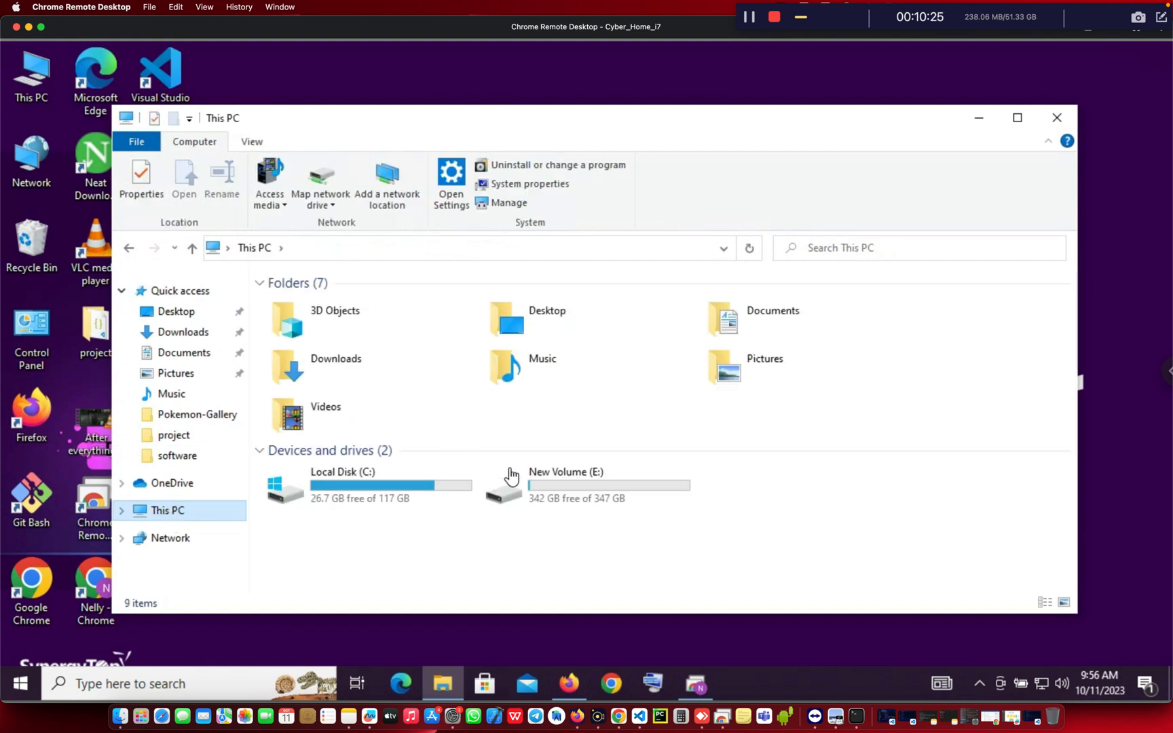
pyautogui.doubleClick(578, 477)
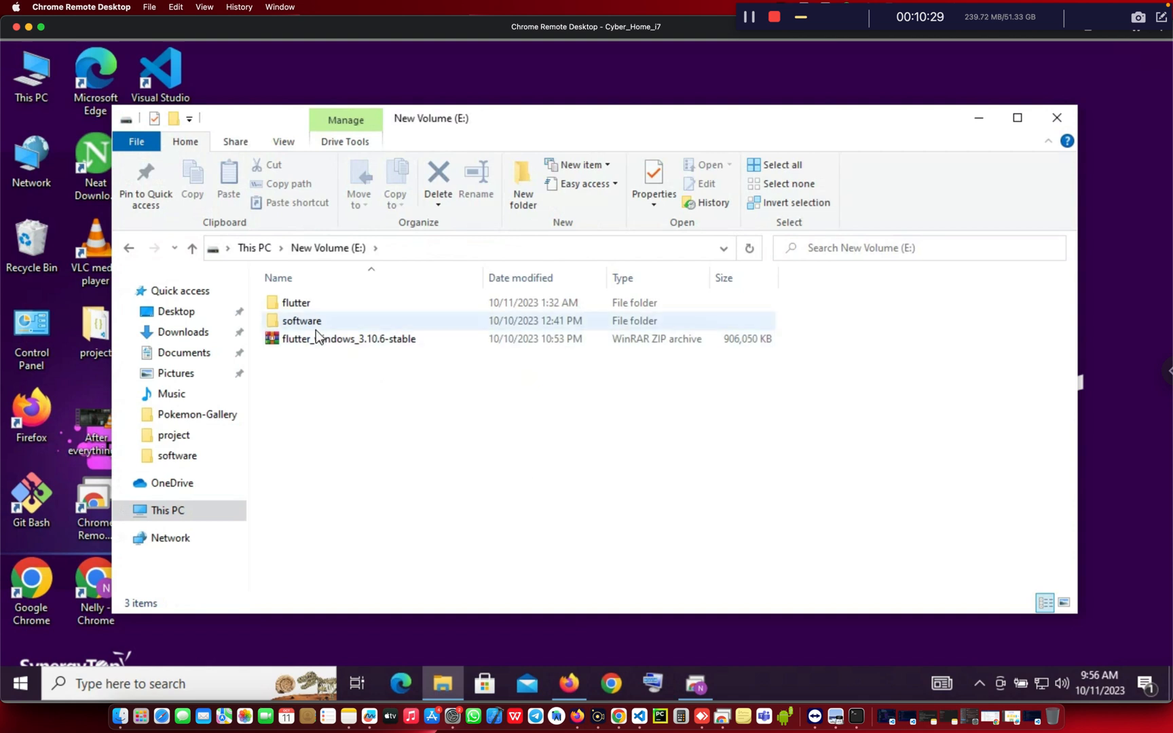
pyautogui.doubleClick(296, 324)
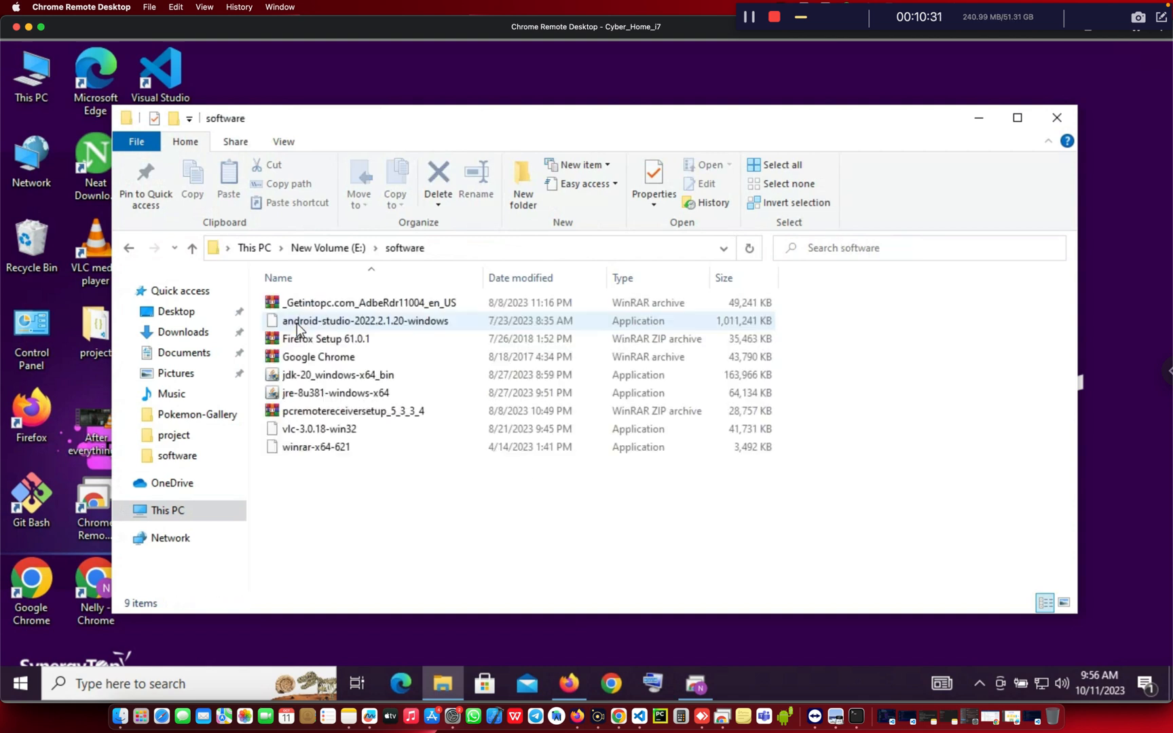
pyautogui.click(344, 321)
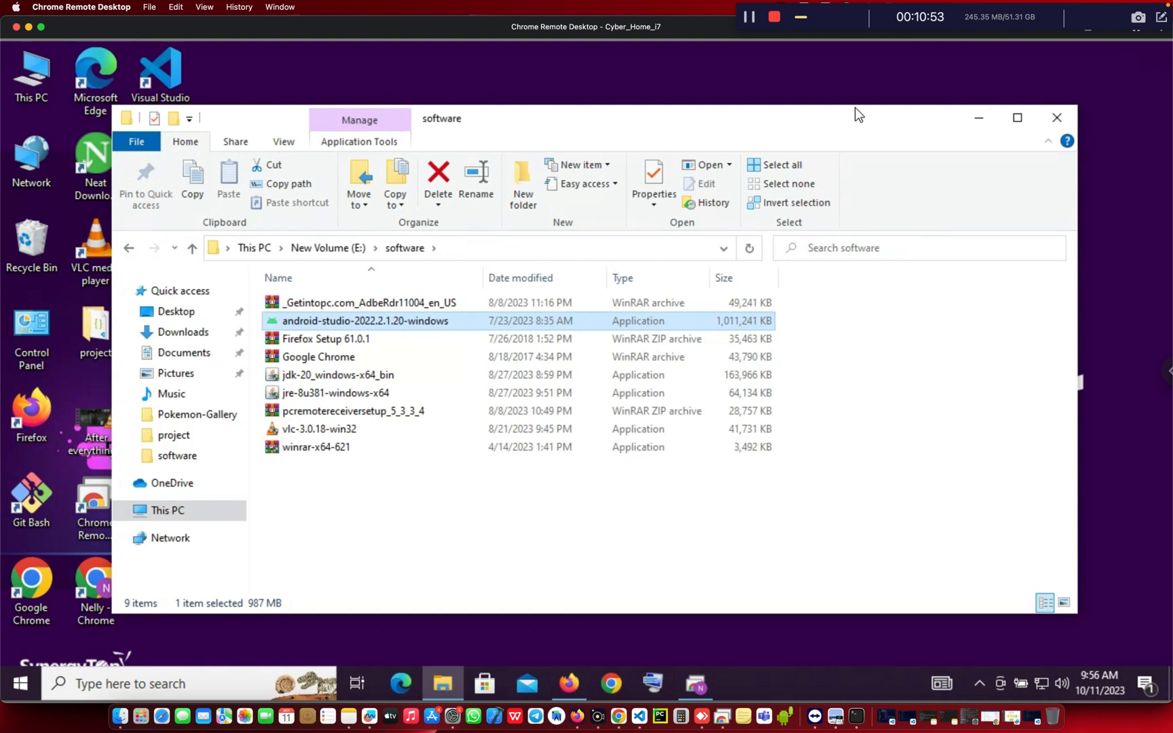
pyautogui.click(984, 124)
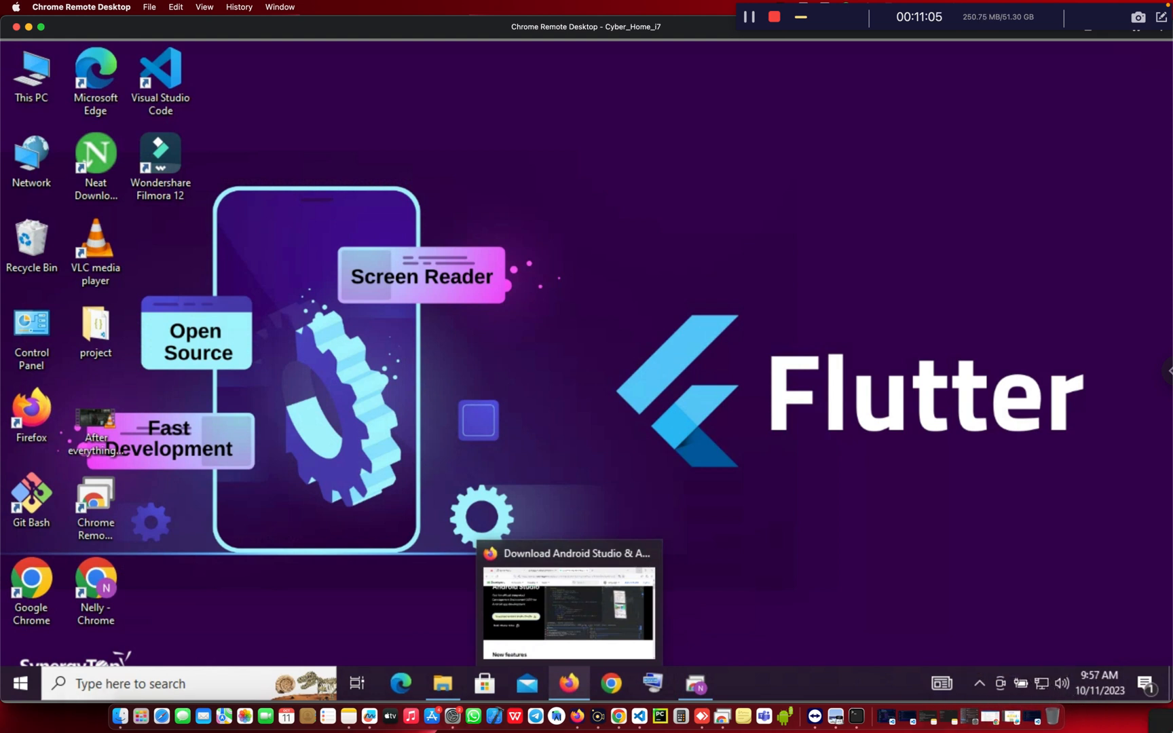
# Review the GIT entry in the Flutter SDK checklist in Notes and return to Chrome Remote Desktop
pyautogui.click(1167, 728)
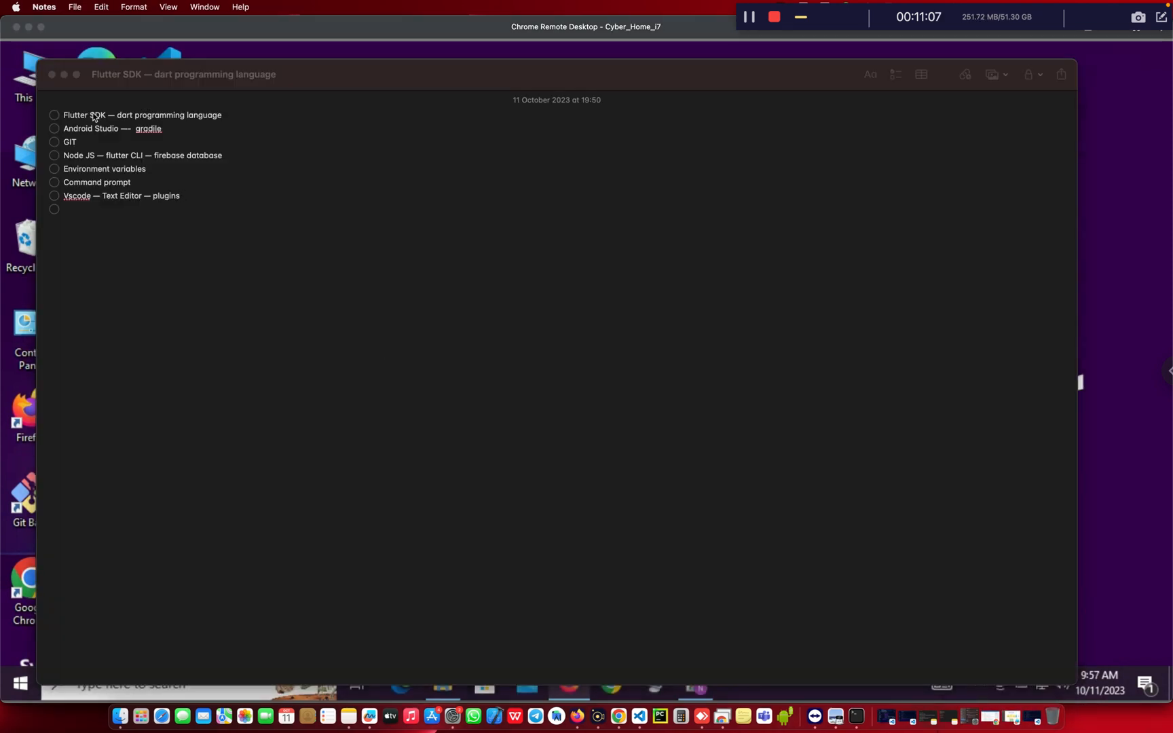
pyautogui.click(141, 146)
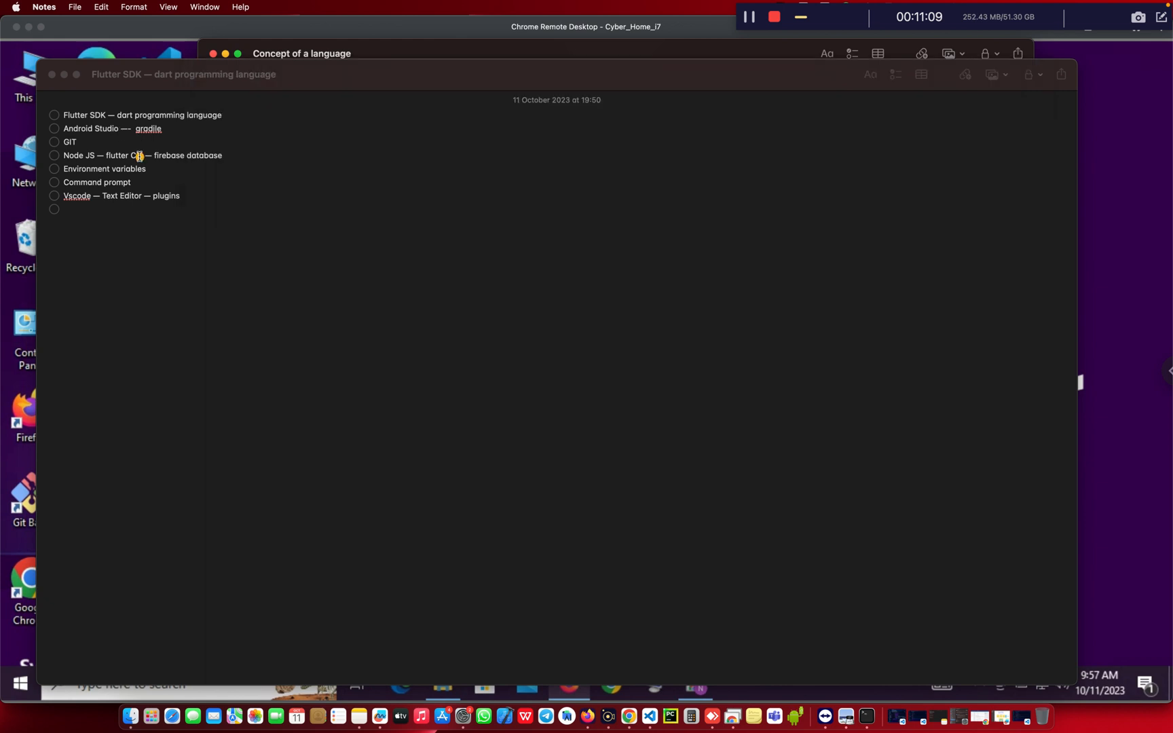
pyautogui.click(93, 143)
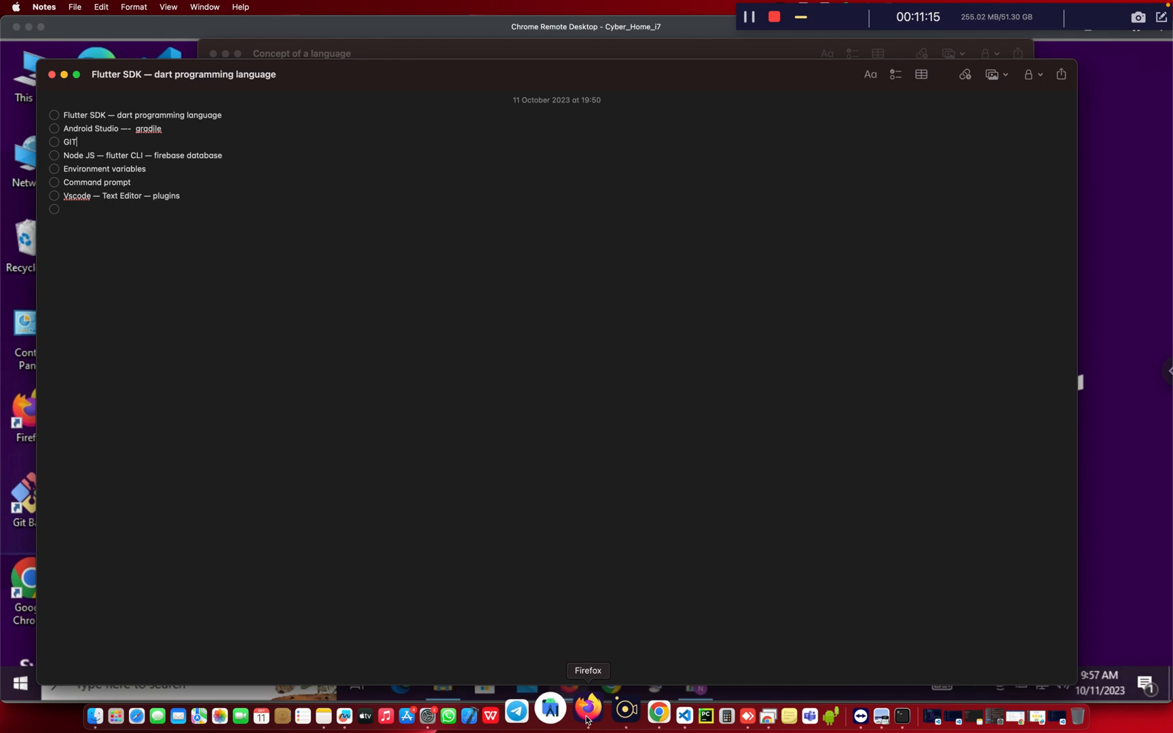
pyautogui.click(1099, 526)
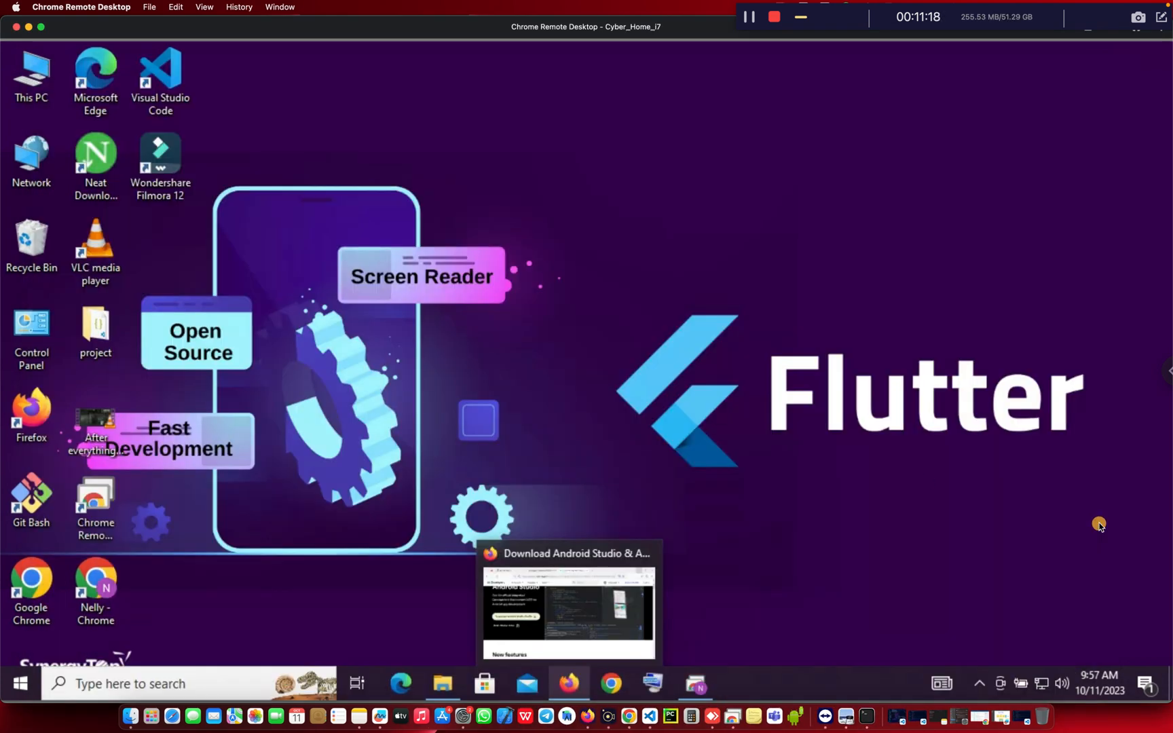
# Search for "download git for windows" in a new Firefox tab and open the "Git - Downloading Package" result
pyautogui.click(574, 680)
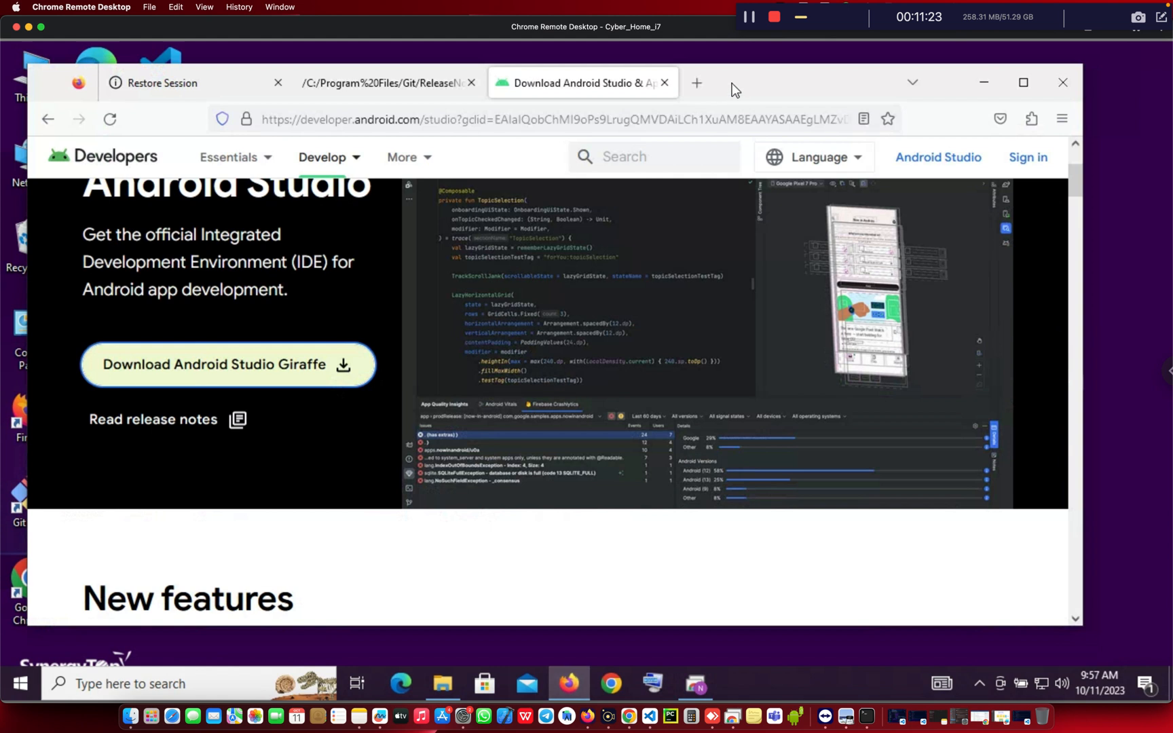
pyautogui.click(695, 82)
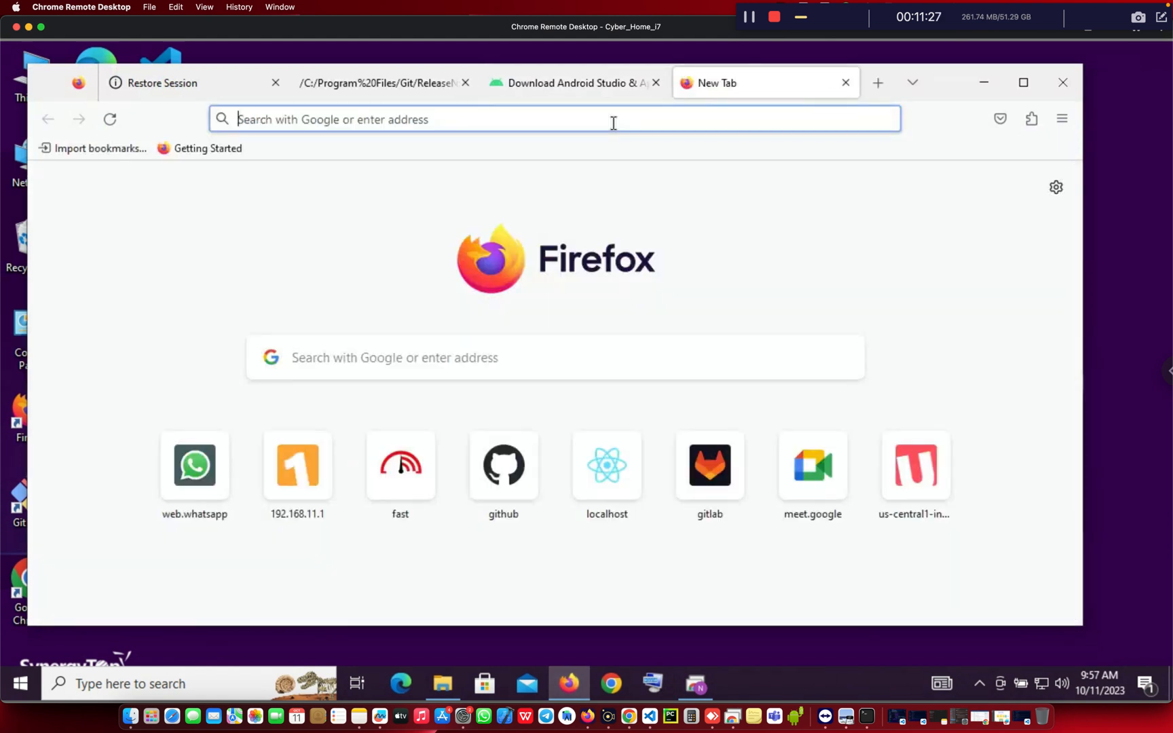
pyautogui.write('down')
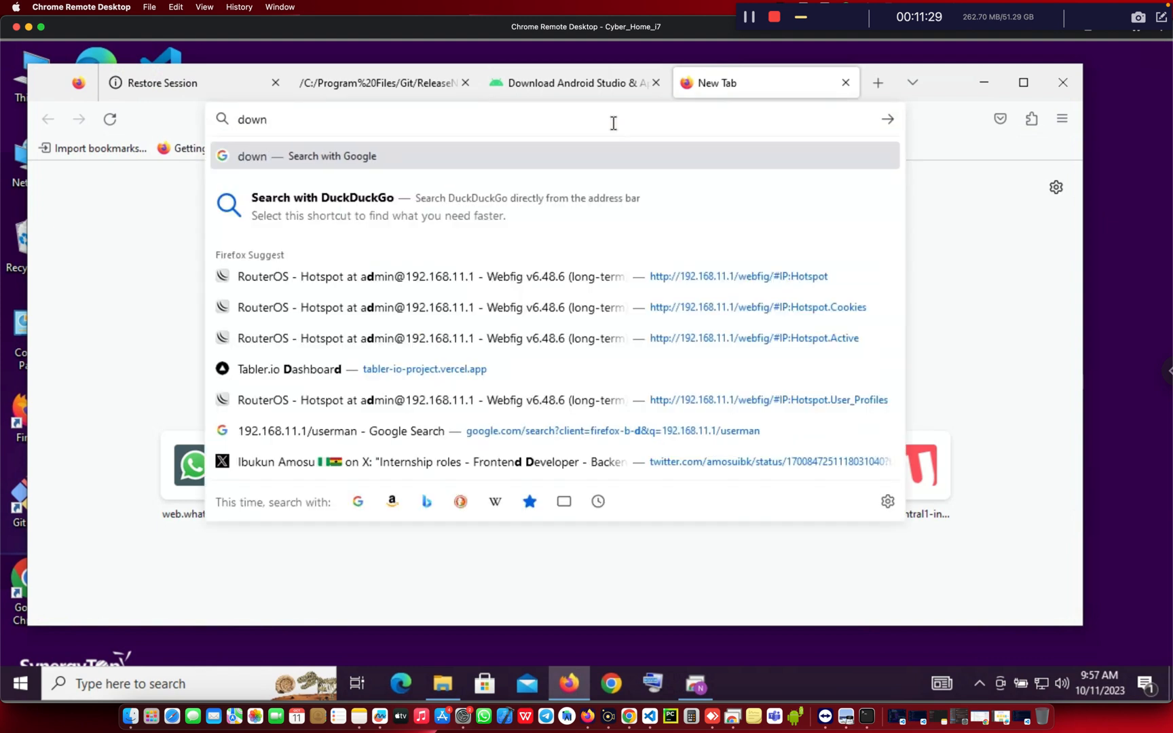
pyautogui.write('load git')
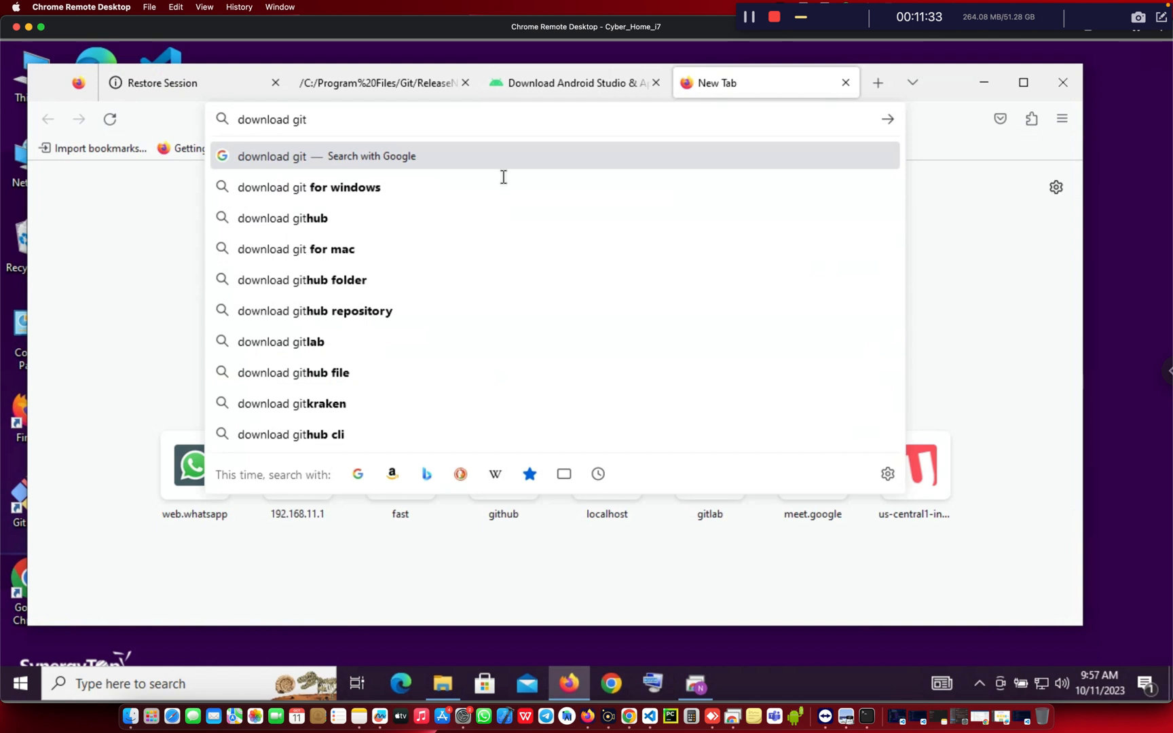
pyautogui.click(461, 185)
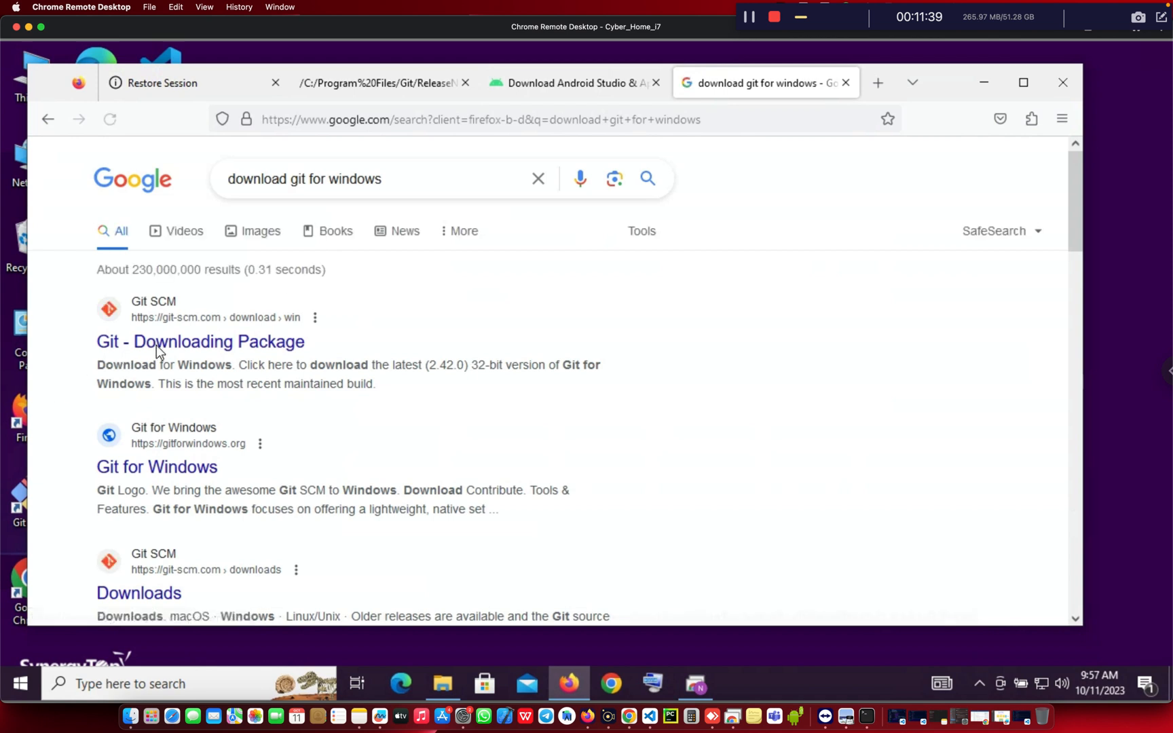
pyautogui.click(185, 344)
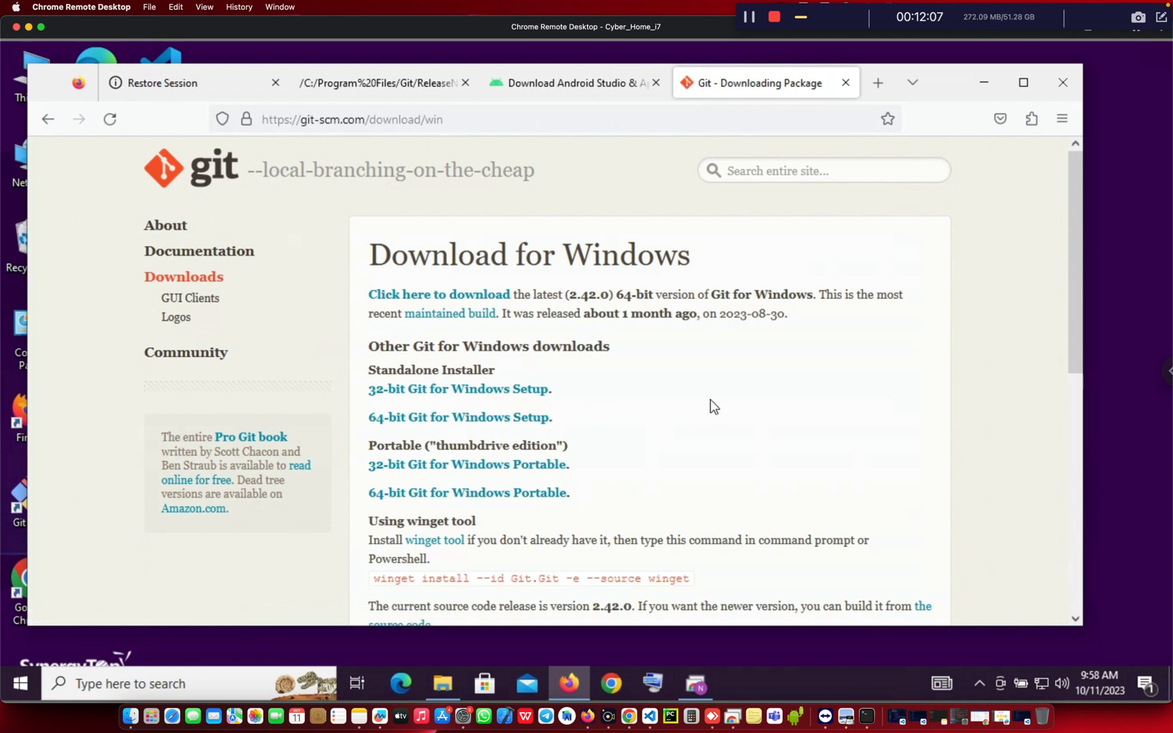
# Review the Git for Windows download options, then minimize Firefox and select the Git Bash shortcut on the remote desktop
pyautogui.scroll(-3, 710, 400)
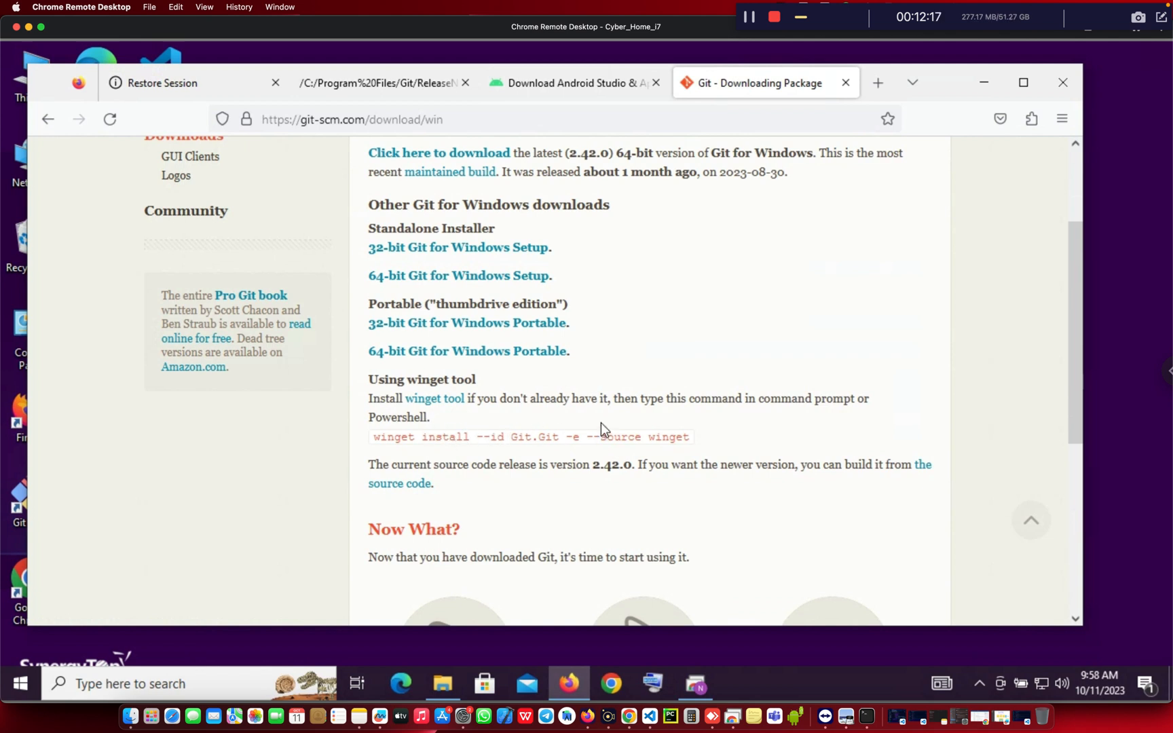
pyautogui.scroll(3, 601, 422)
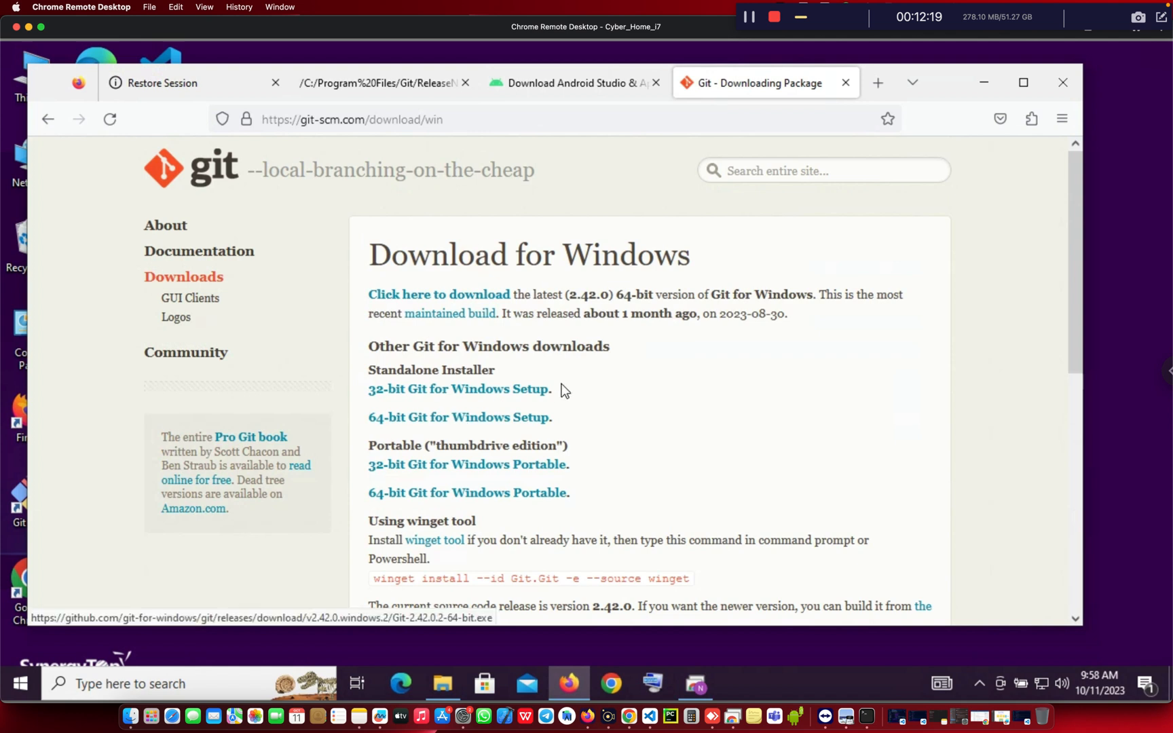
pyautogui.click(987, 83)
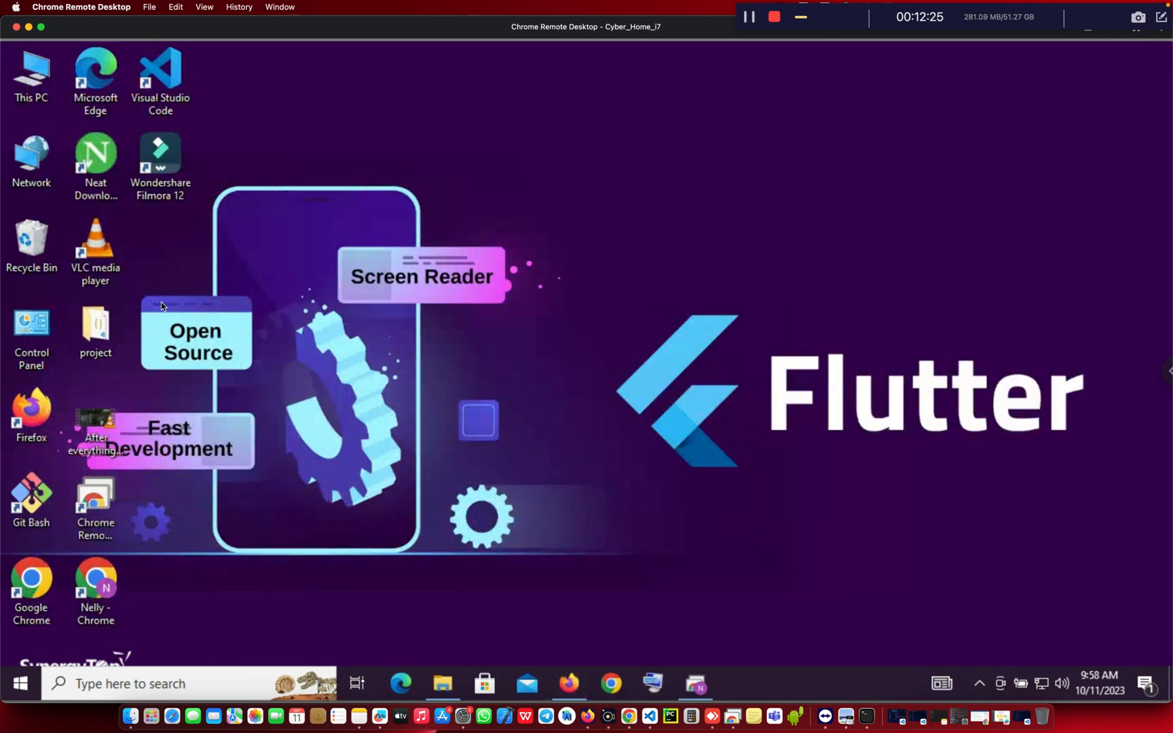
pyautogui.click(31, 500)
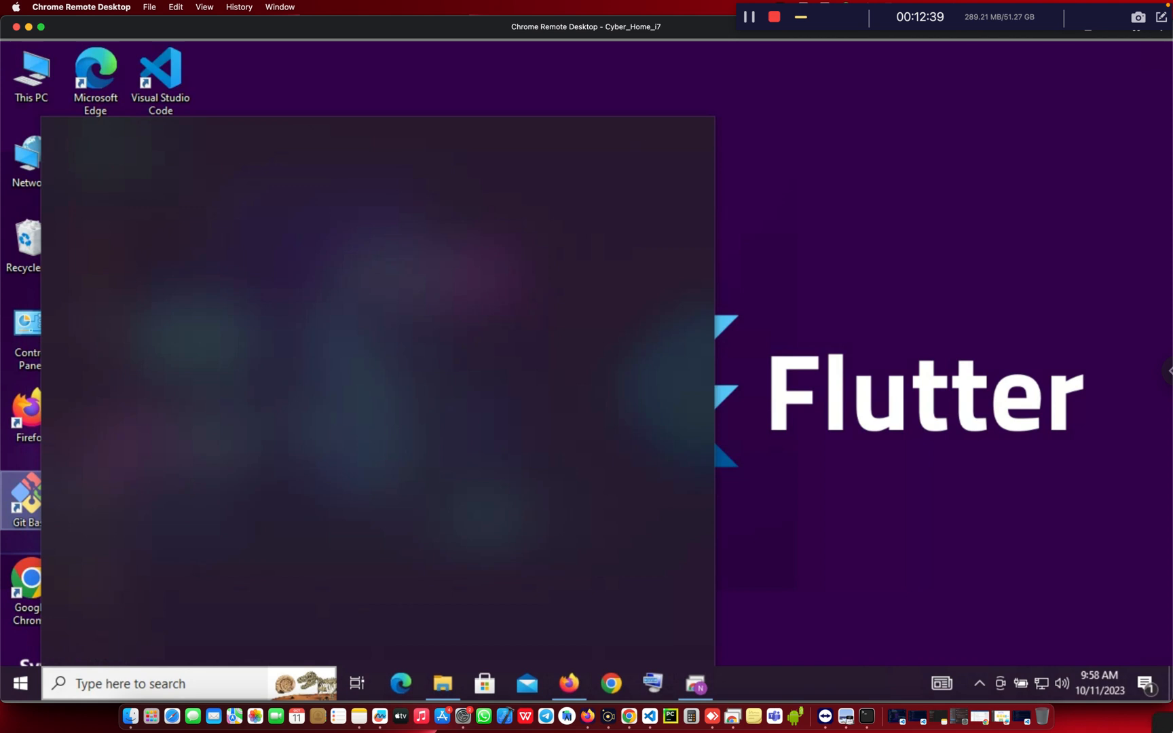
# Switch to Notes to review the Node JS entry in the Flutter SDK checklist, then return to Chrome Remote Desktop
pyautogui.click(1168, 729)
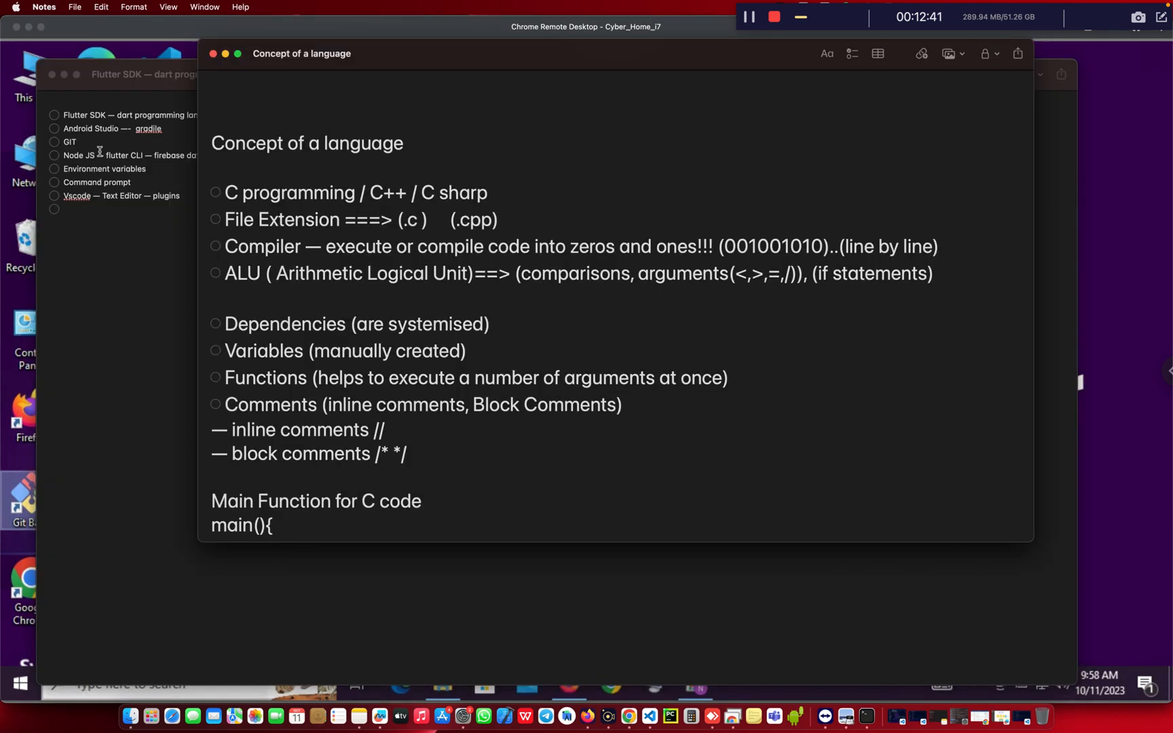
pyautogui.click(105, 159)
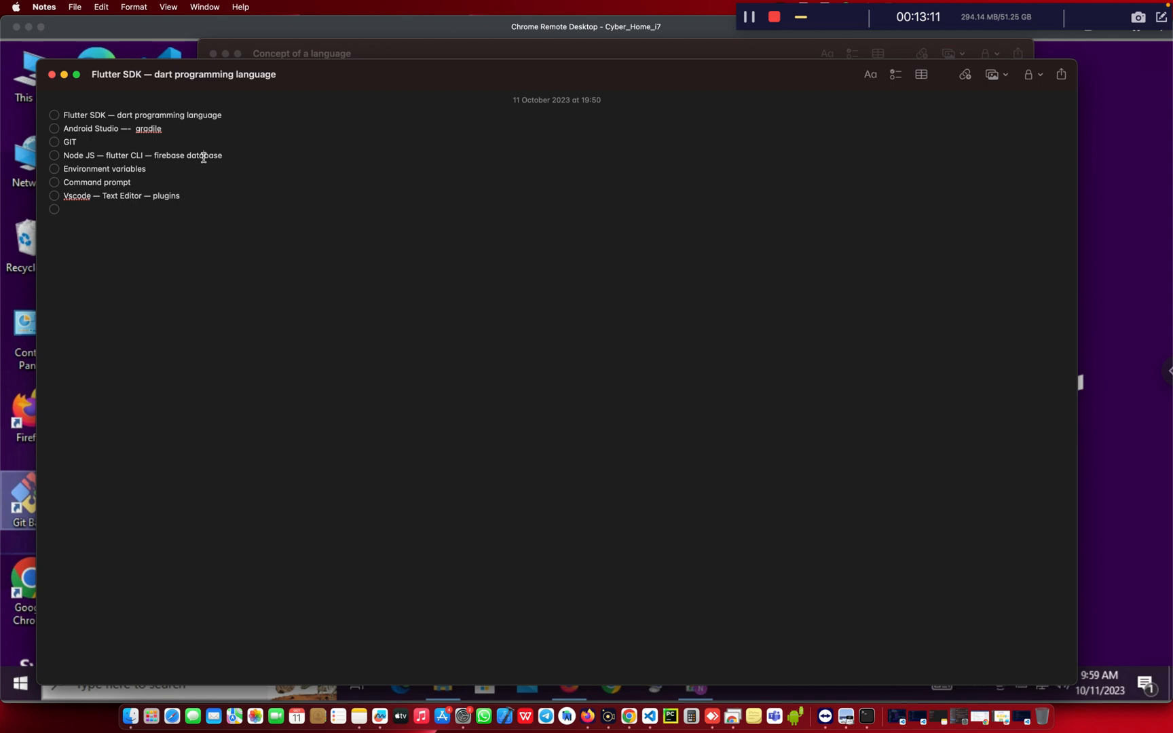
pyautogui.click(1149, 197)
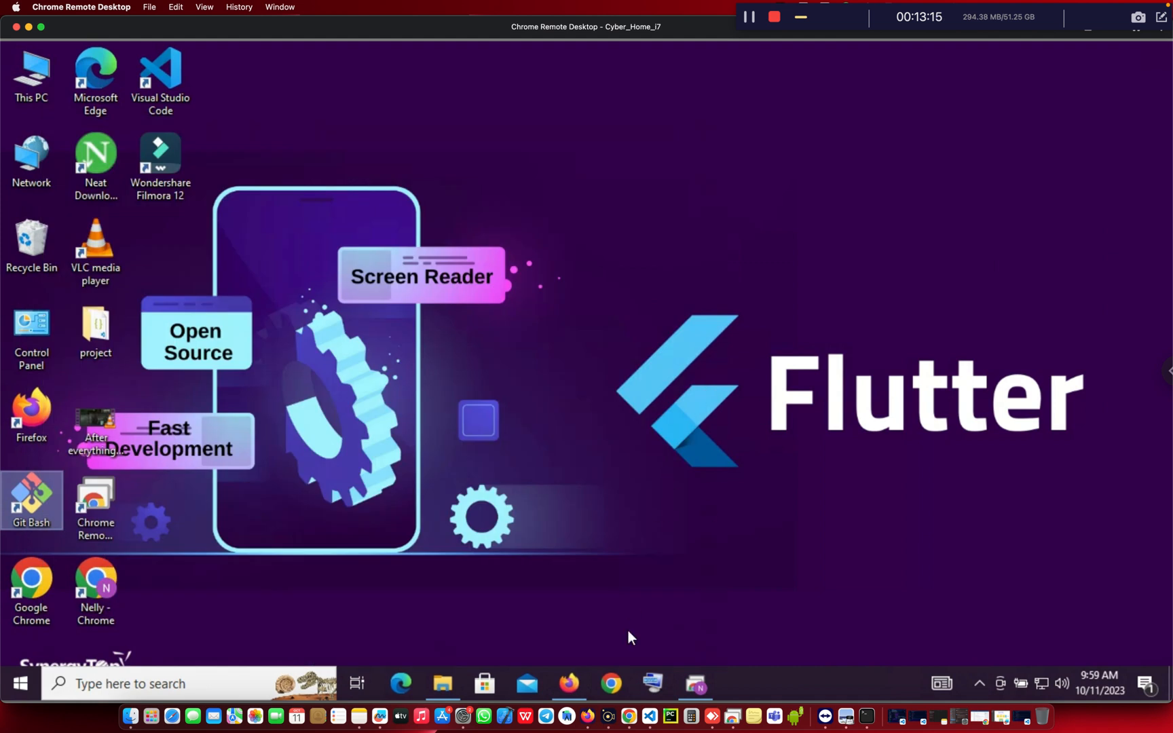
# Search for "flutter" in a new Firefox tab and open the sponsored "Download Flutter SDK - Build apps for any screen" result
pyautogui.click(573, 684)
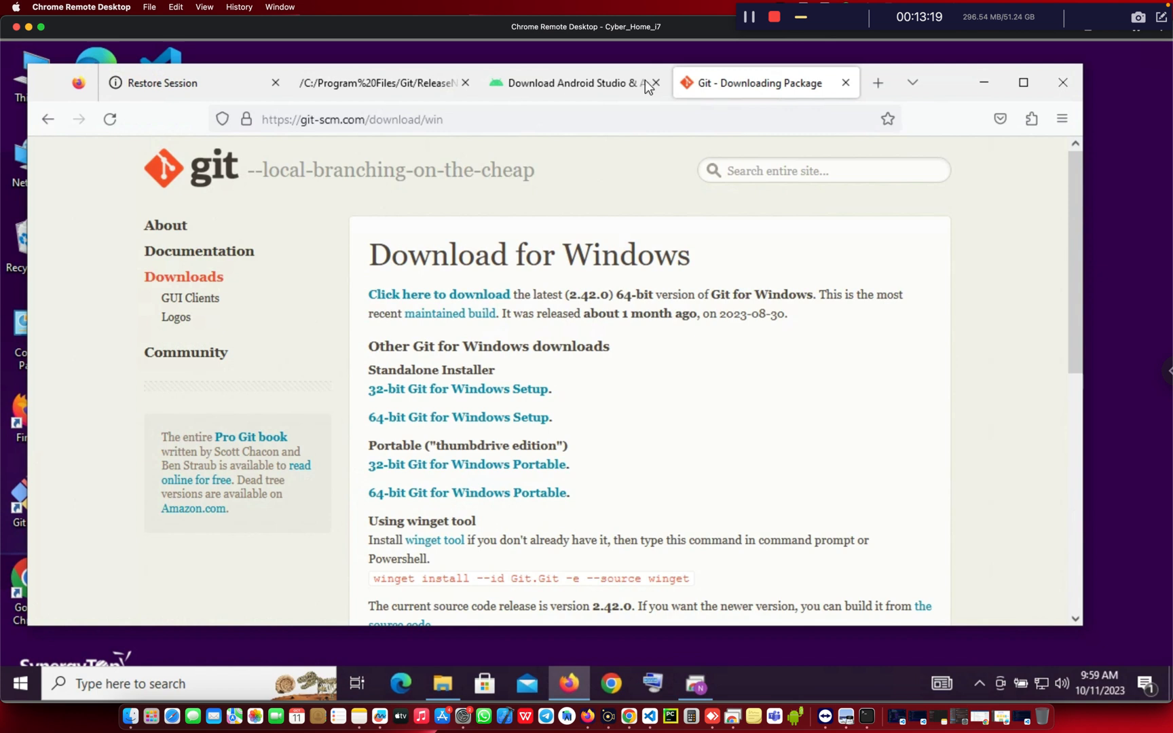
pyautogui.click(883, 83)
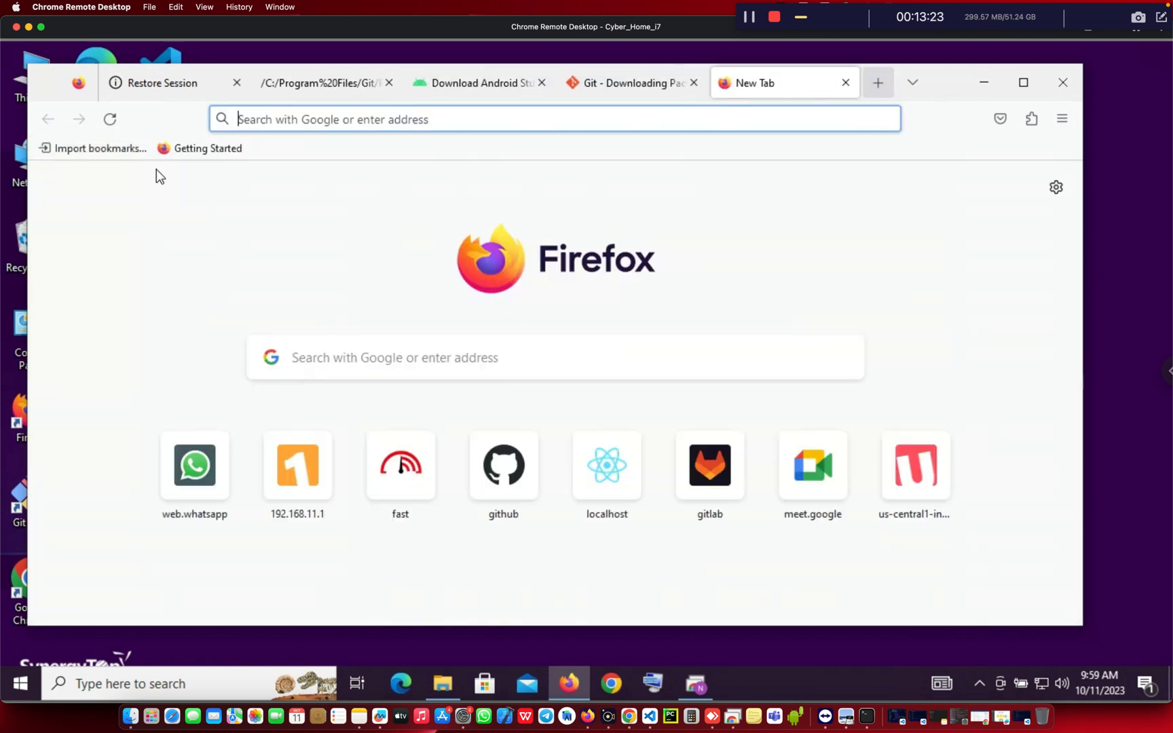
pyautogui.click(265, 118)
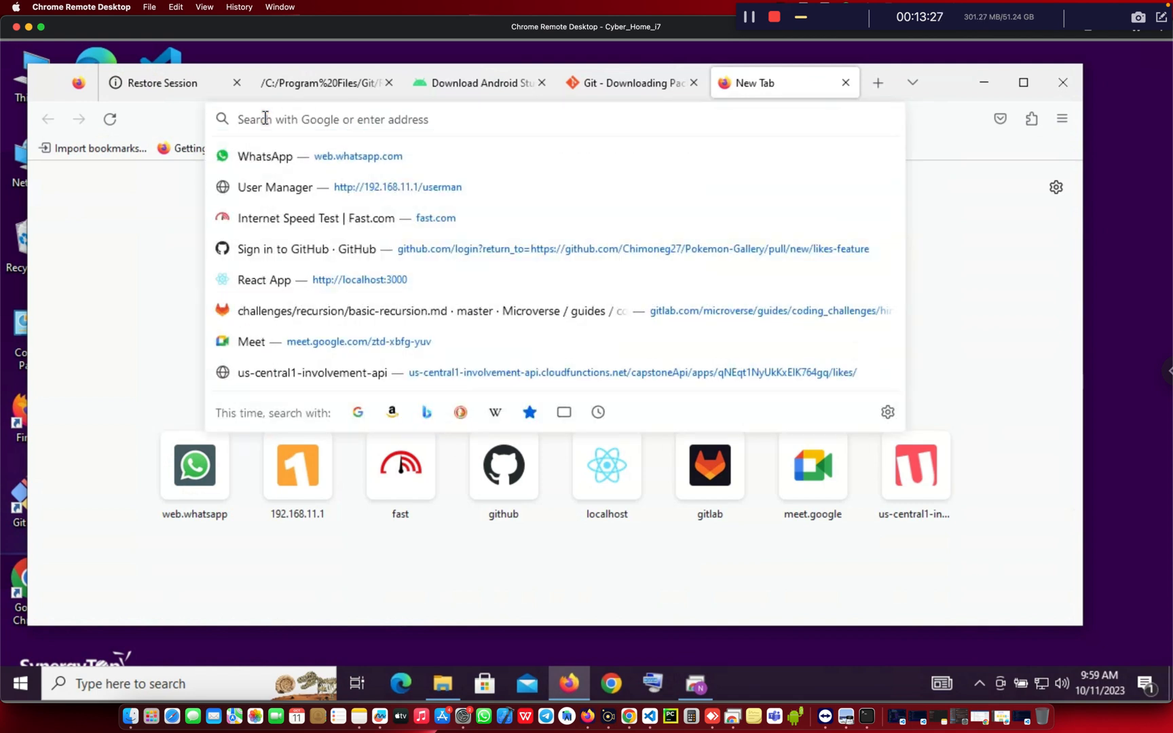
pyautogui.write('flutter')
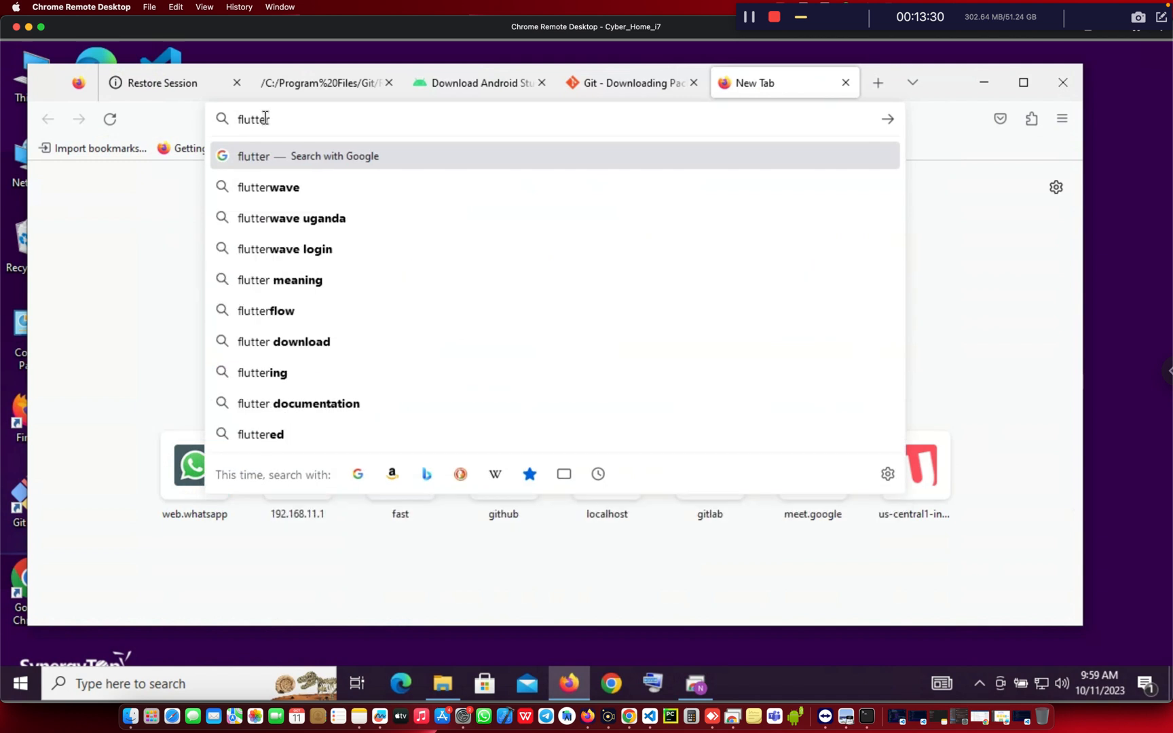
pyautogui.press('Return')
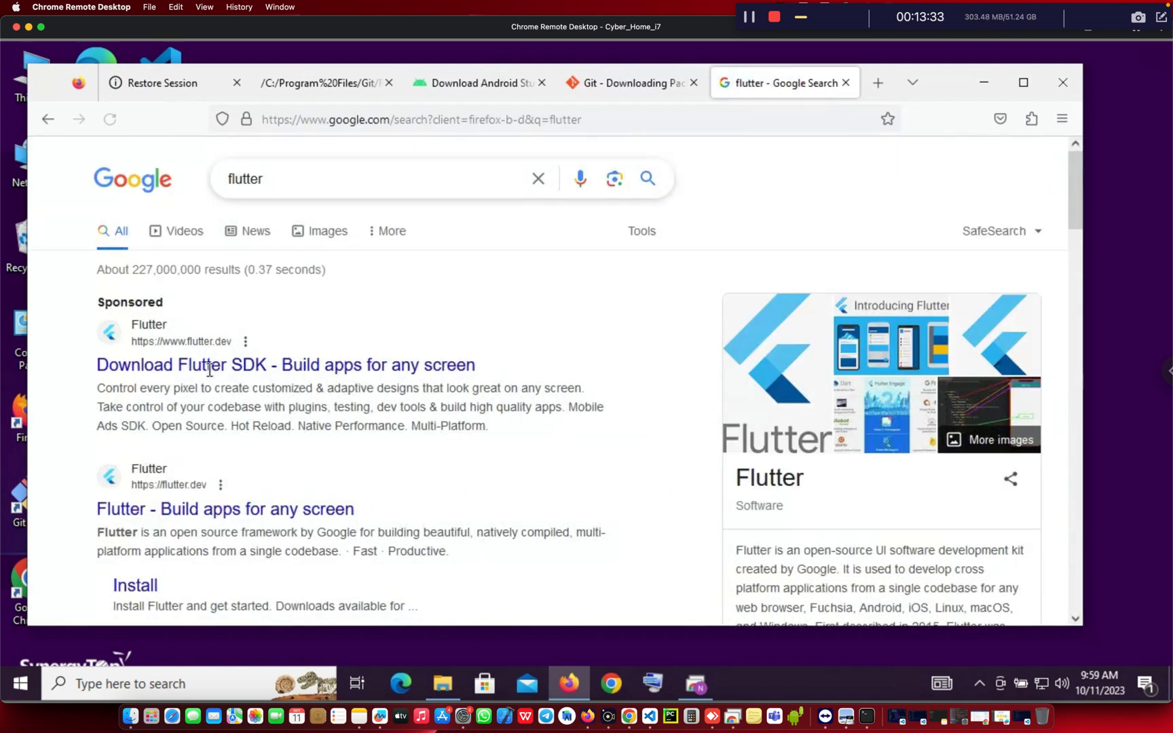
pyautogui.click(213, 374)
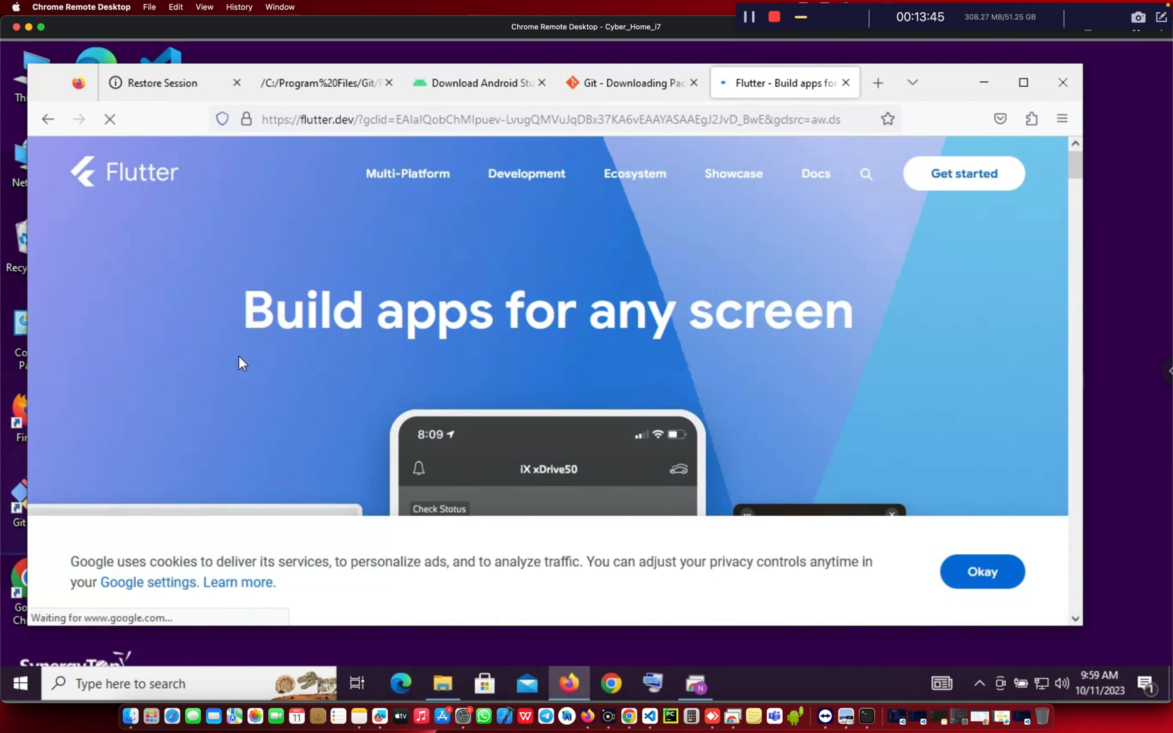
# Go to Flutter's Get started install page, maximize Firefox, and choose Windows as the operating system
pyautogui.click(958, 192)
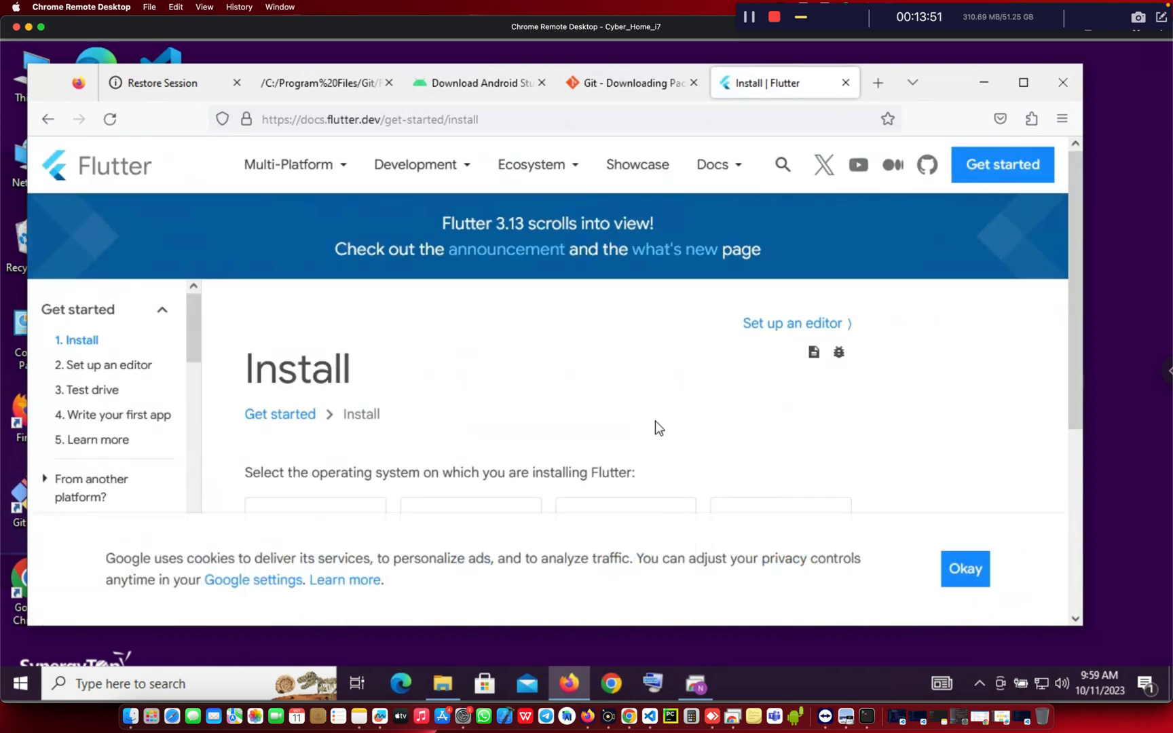
pyautogui.scroll(-3, 655, 421)
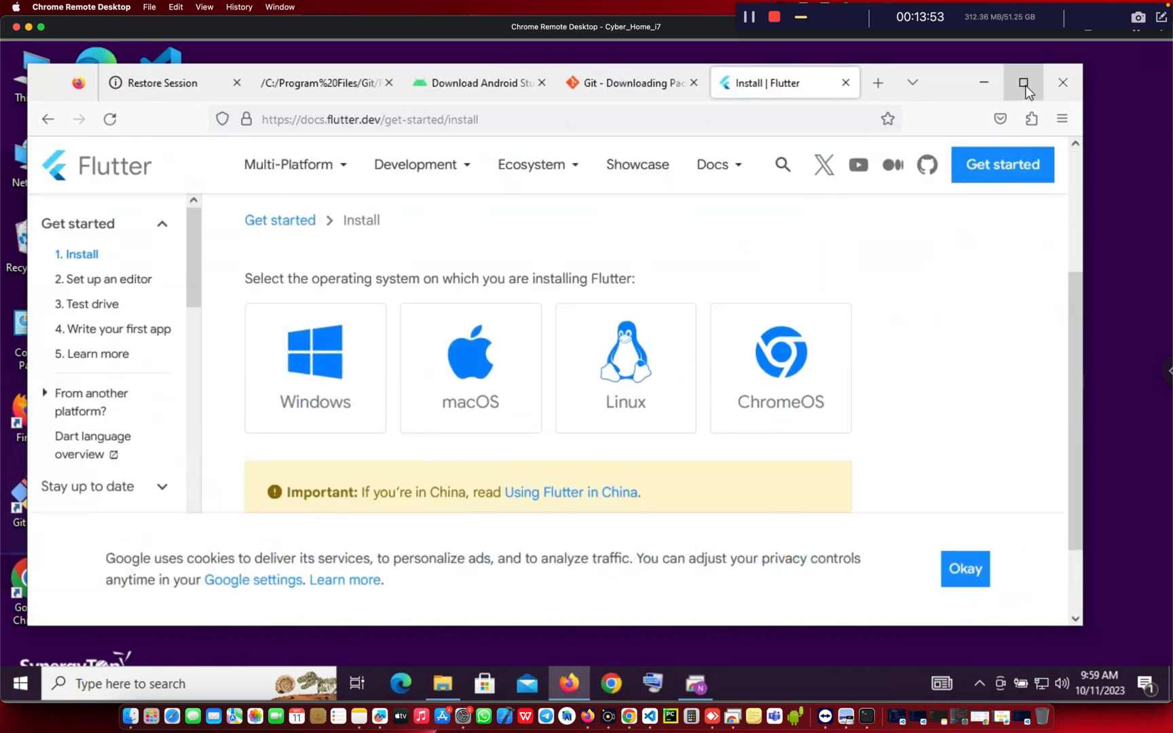
pyautogui.click(1024, 84)
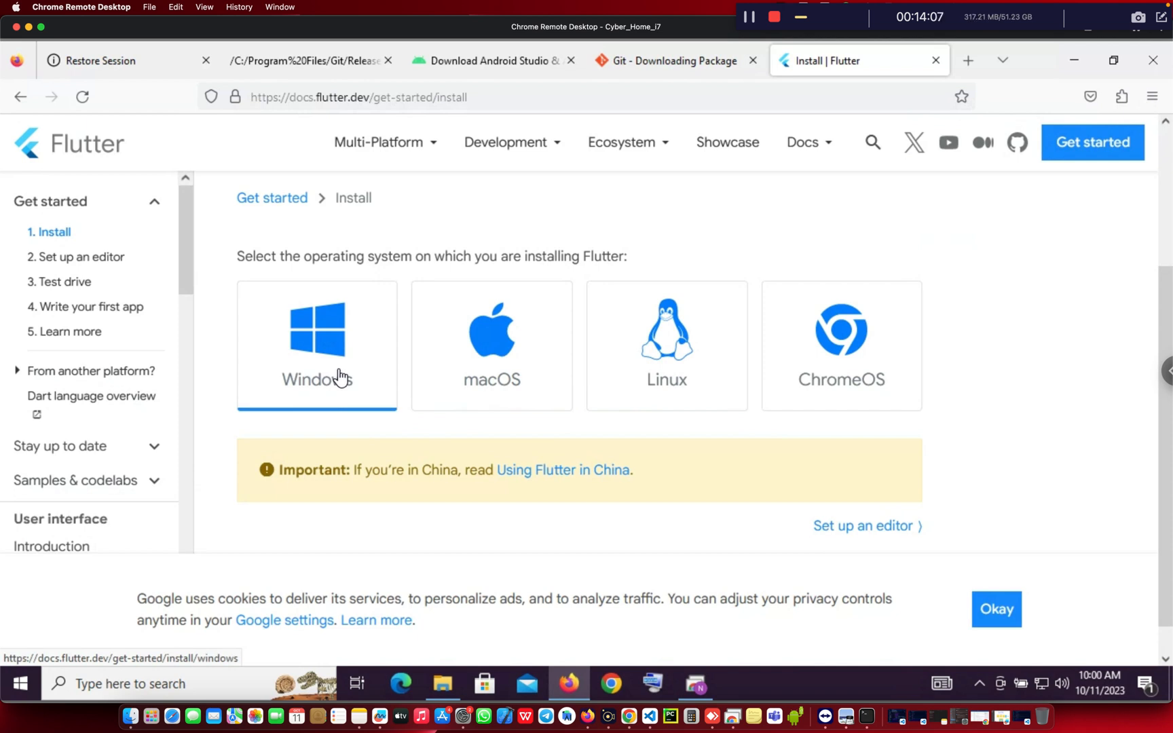
pyautogui.click(337, 348)
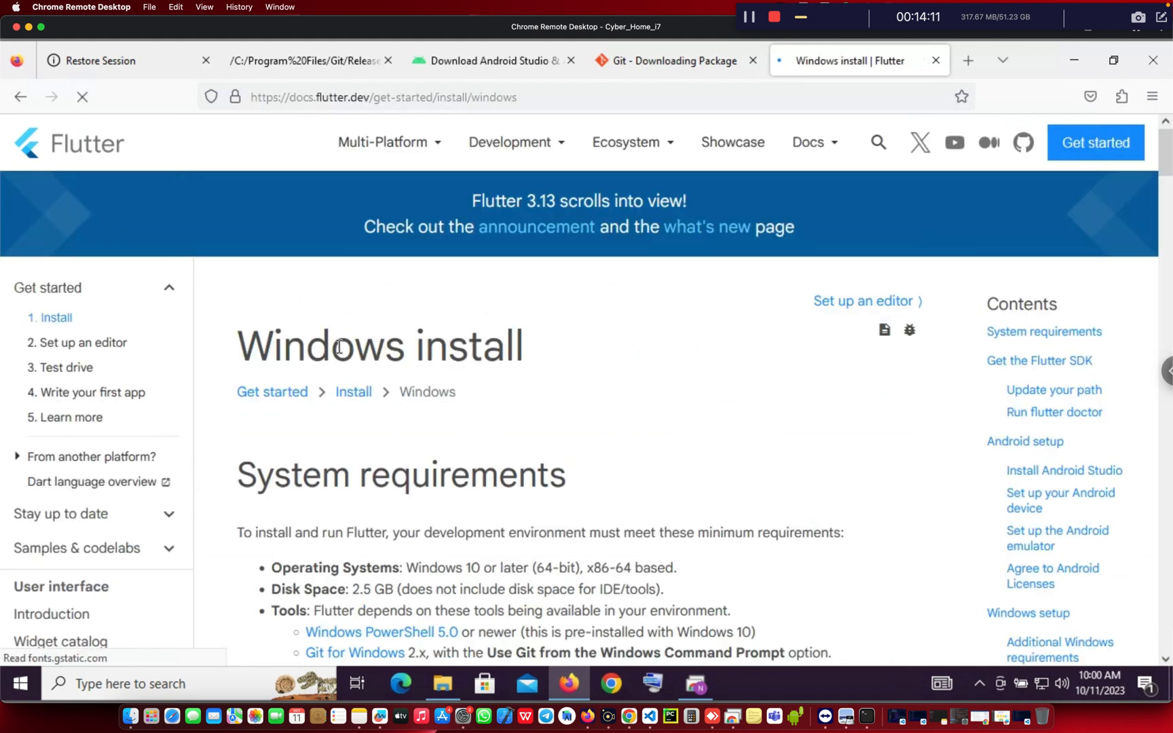
# Accept the cookie notice, locate the flutter_windows_3.13.6-stable.zip bundle under Get the Flutter SDK, and minimize Firefox
pyautogui.scroll(-2, 593, 455)
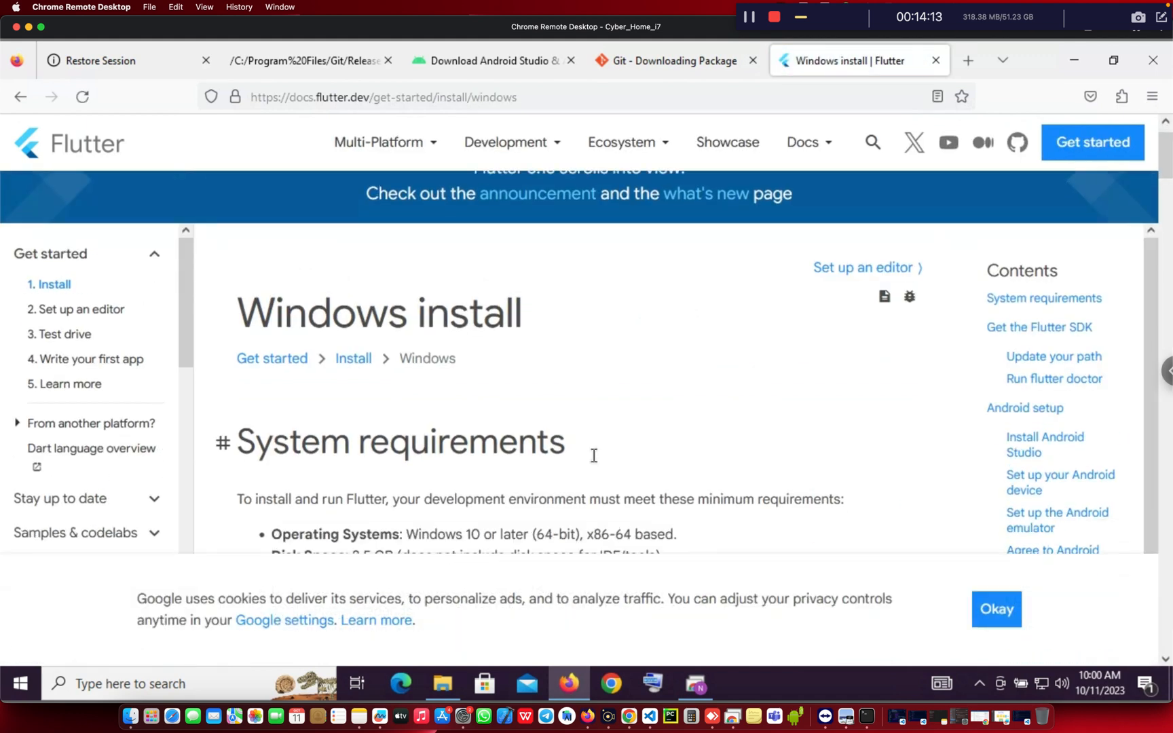
pyautogui.scroll(-3, 594, 455)
pyautogui.scroll(-3, 972, 624)
pyautogui.click(987, 617)
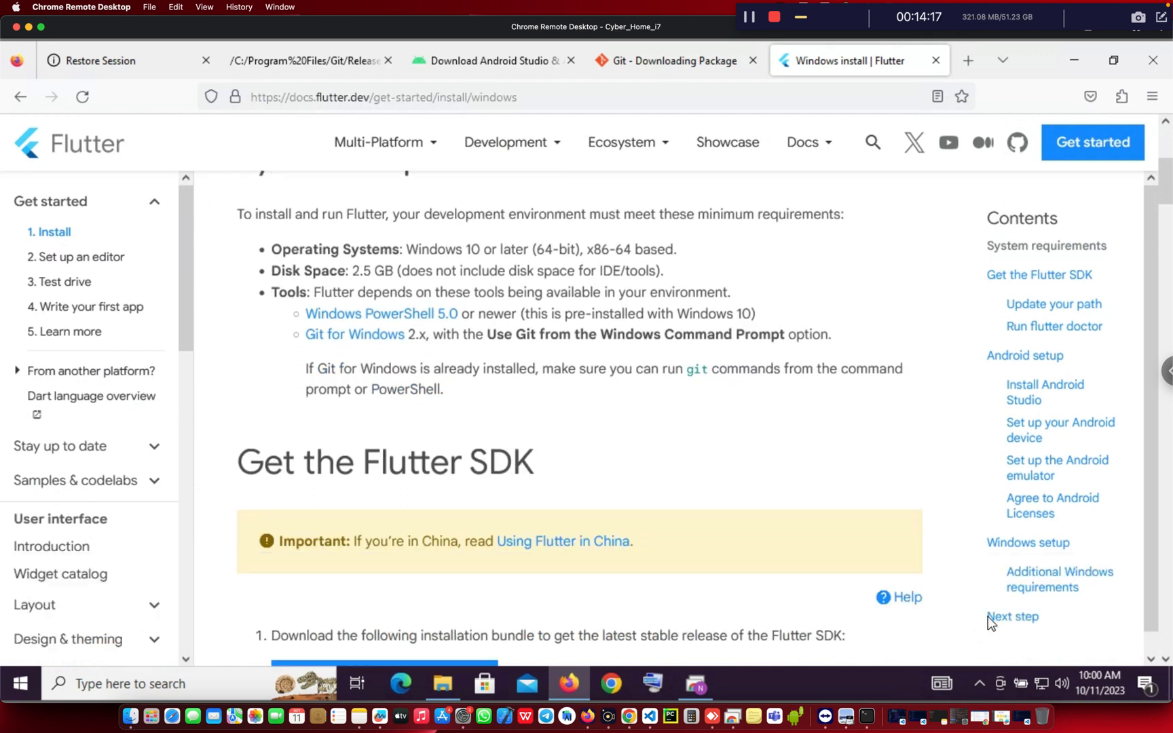
pyautogui.scroll(-3, 796, 489)
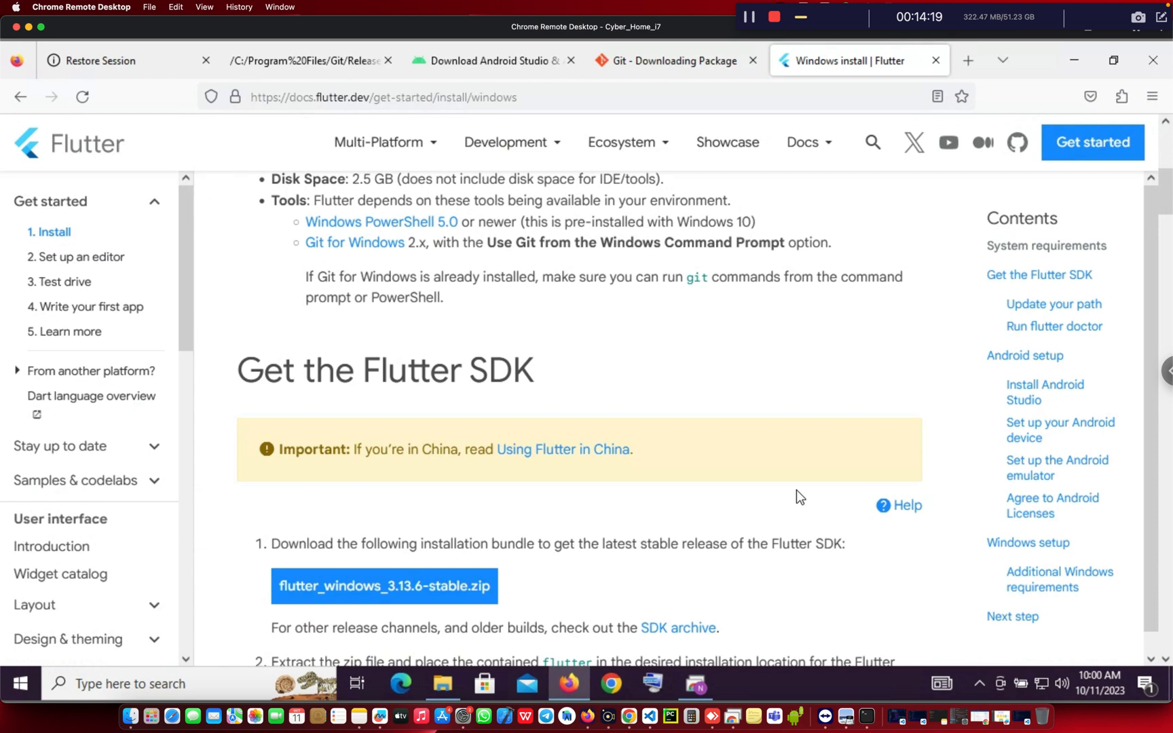
pyautogui.scroll(-1, 584, 450)
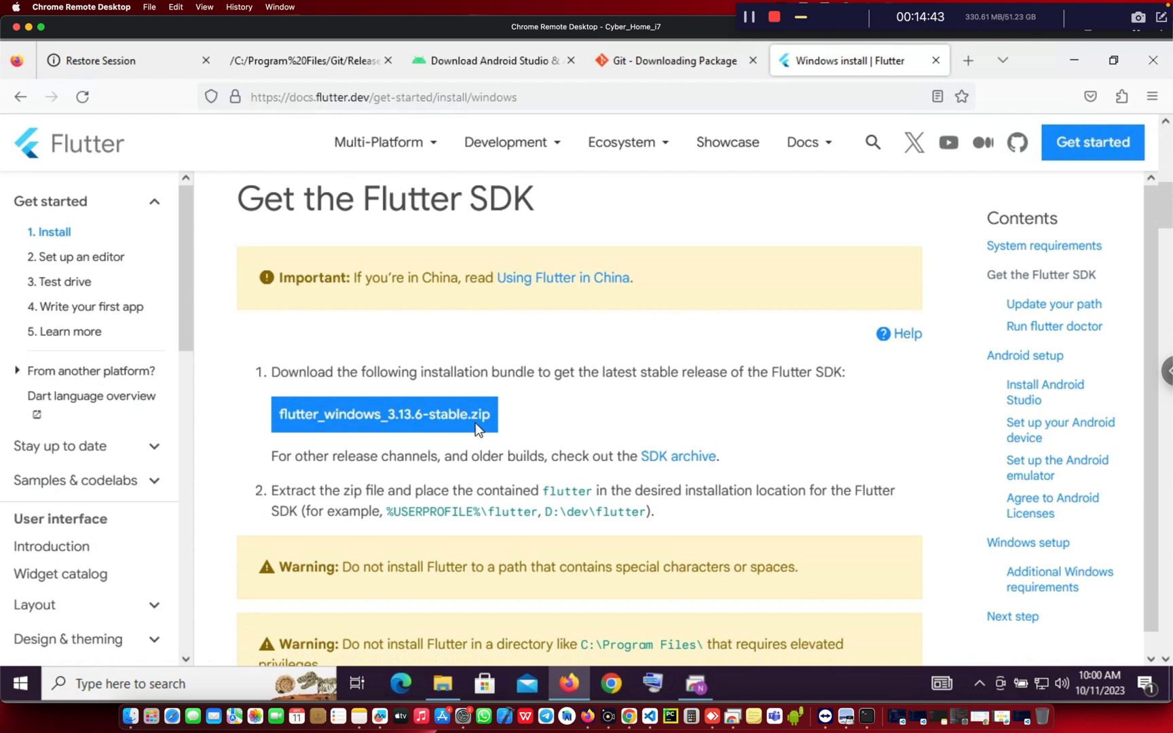
pyautogui.click(1072, 61)
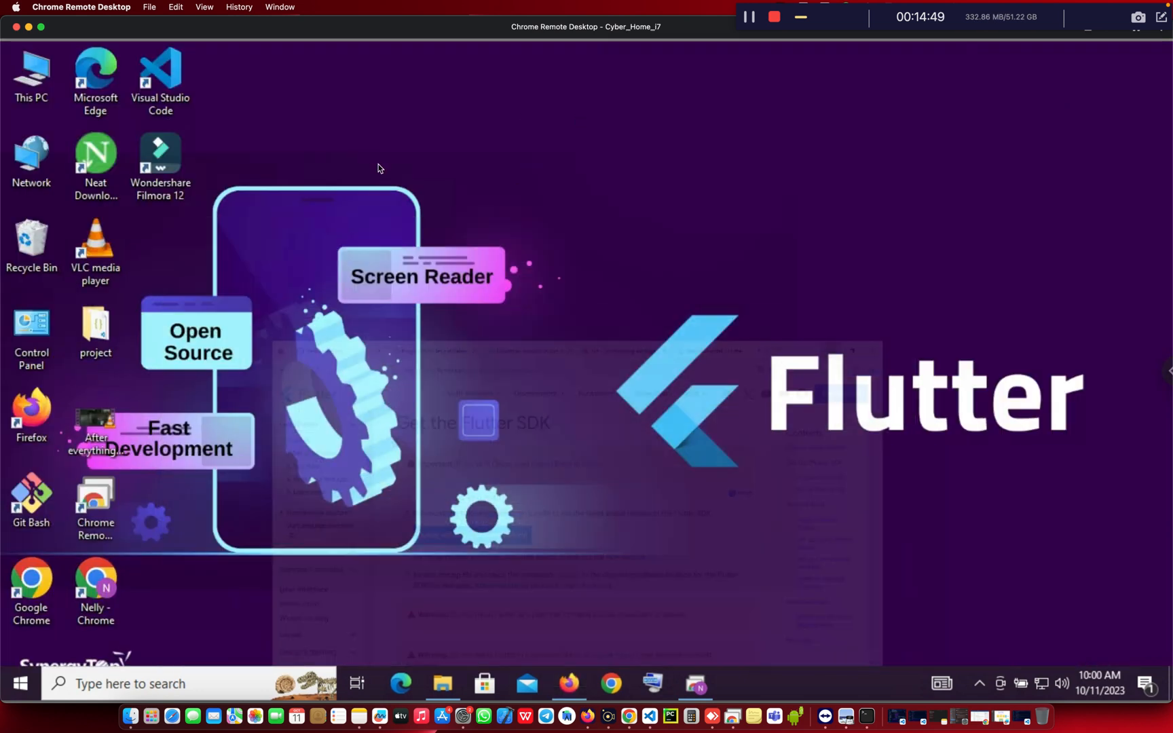
# Open New Volume (E:) in File Explorer and select the flutter_windows_3.10.6-stable archive
pyautogui.doubleClick(34, 81)
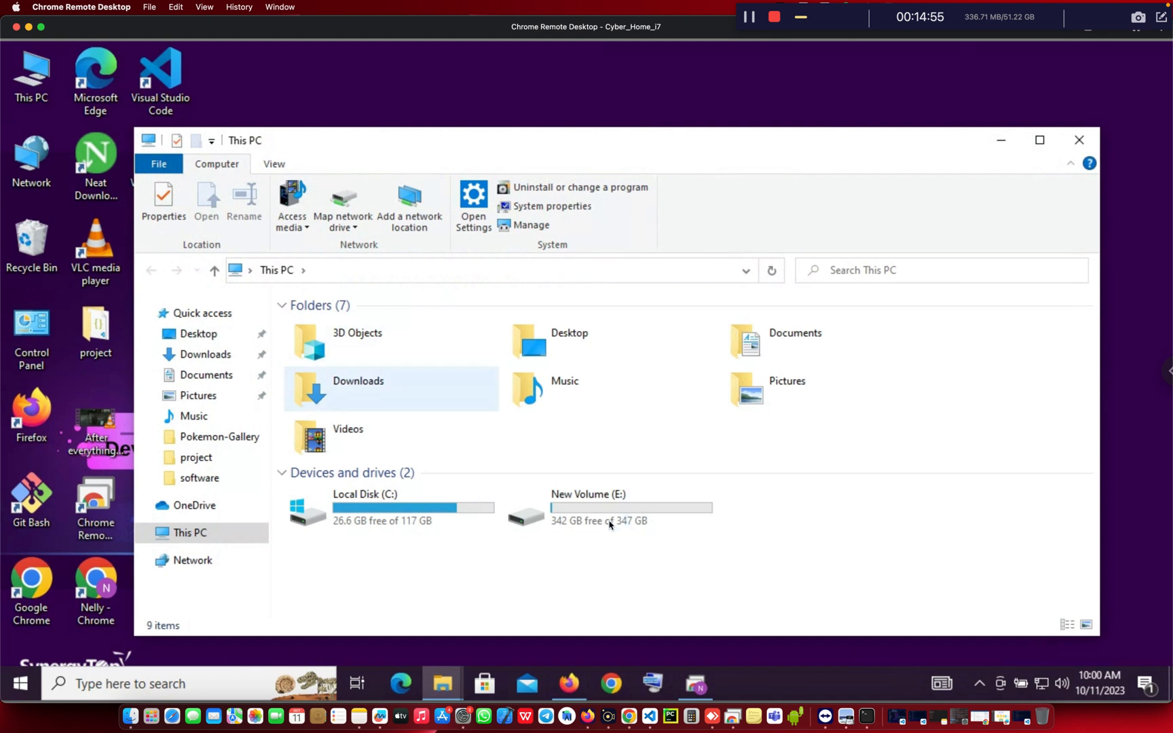
pyautogui.click(611, 522)
pyautogui.doubleClick(610, 523)
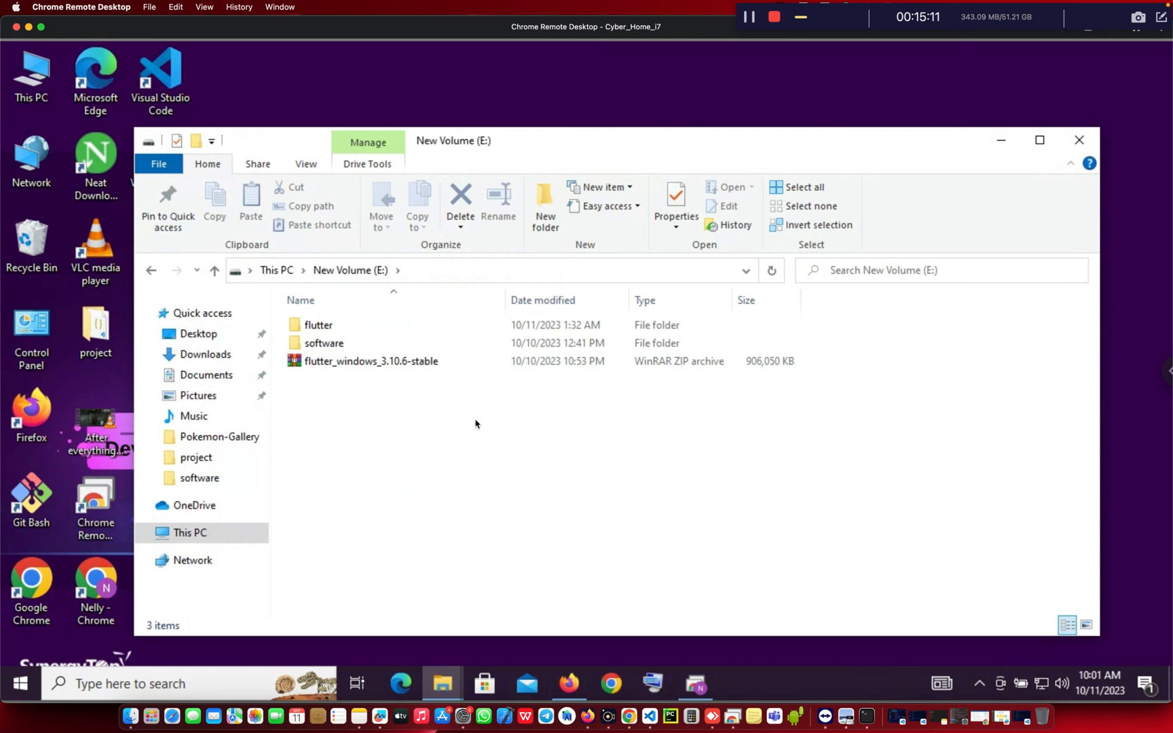
pyautogui.click(347, 366)
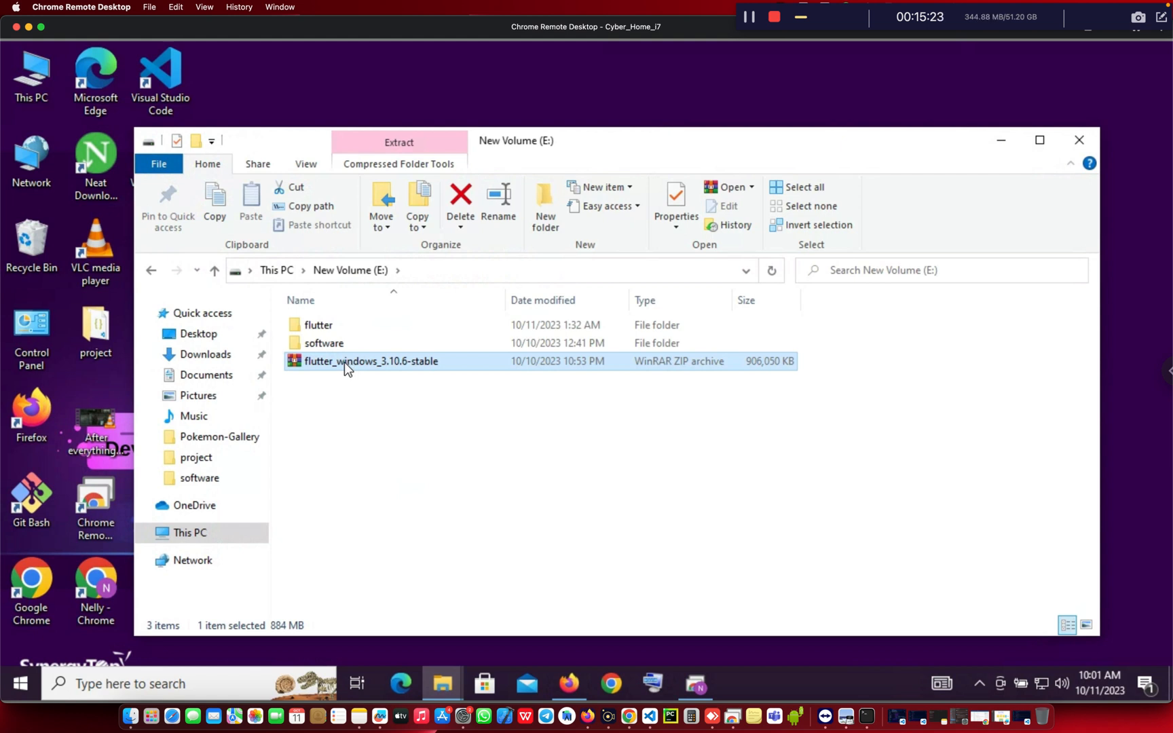
# Look through the contents of Local Disk (C:), then return to New Volume (E:)
pyautogui.click(205, 537)
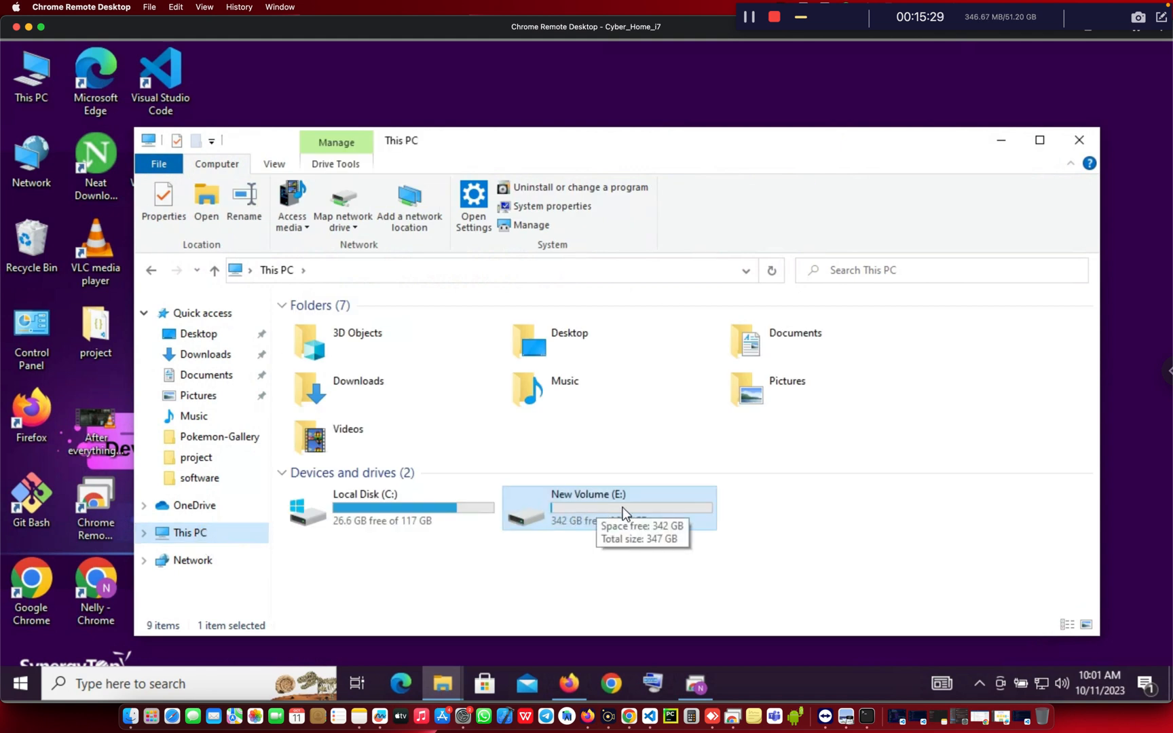
pyautogui.doubleClick(464, 514)
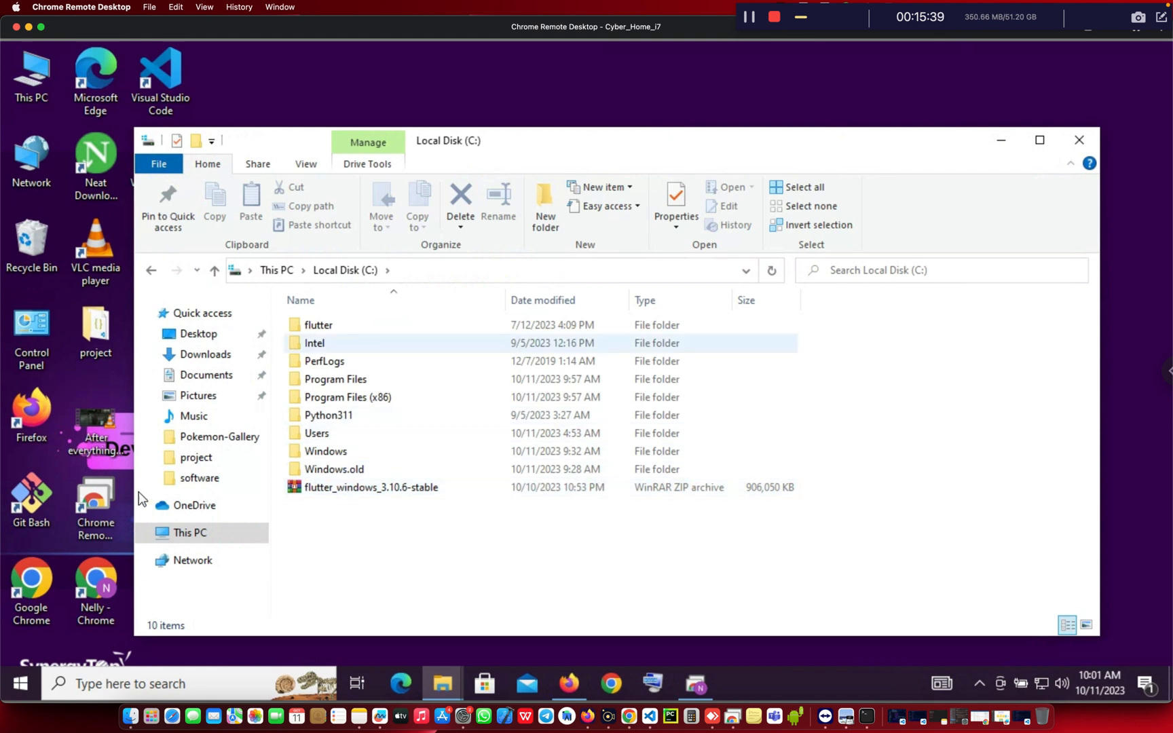
pyautogui.click(197, 534)
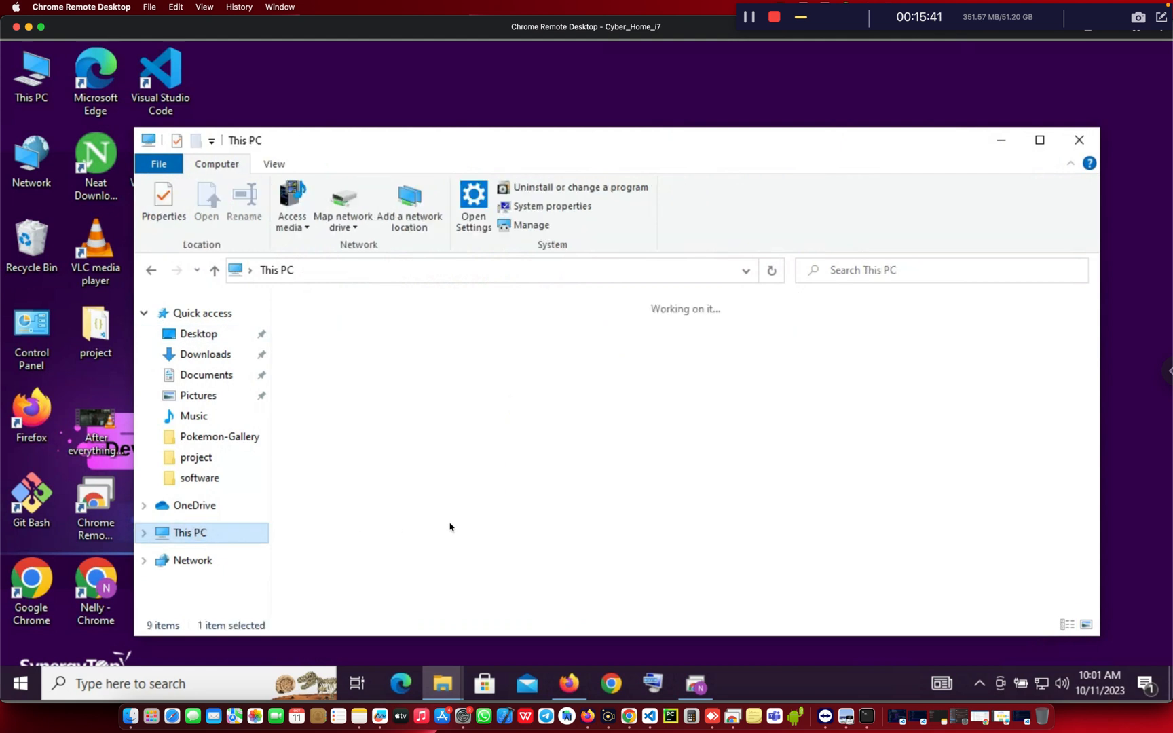
pyautogui.doubleClick(613, 500)
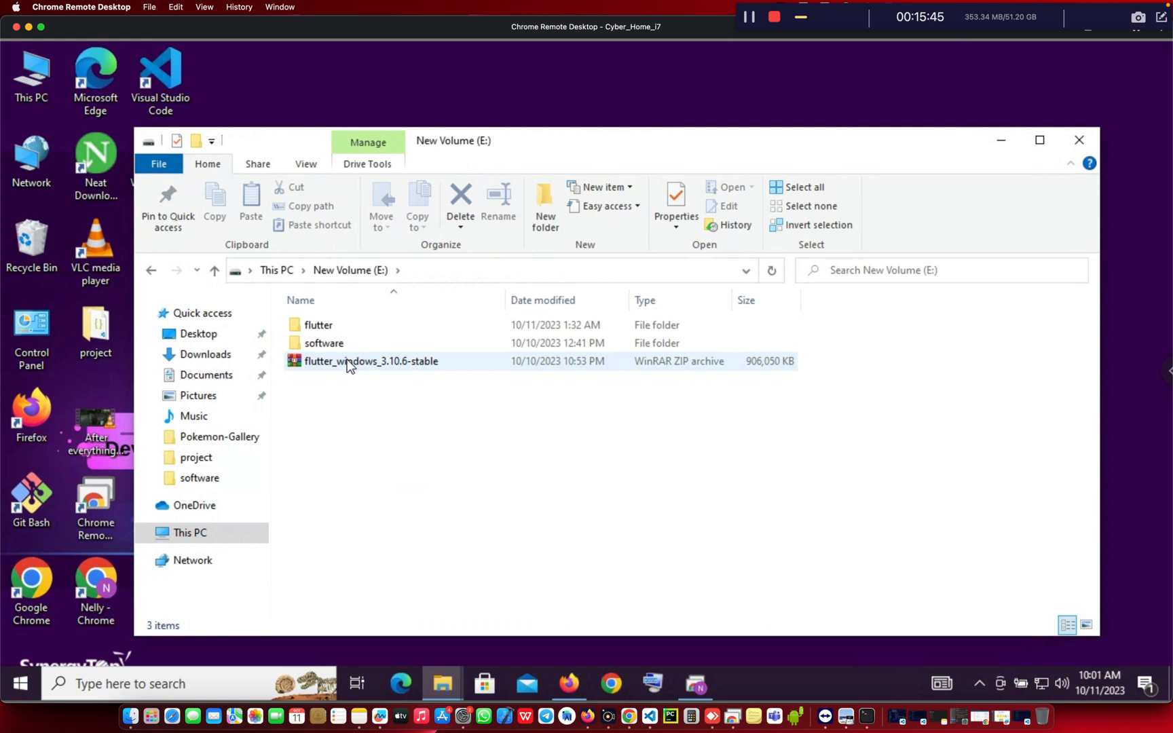
# Open the flutter_windows_3.10.6-stable archive in WinRAR, dismiss its pop-up window, and return to a narrower File Explorer window on drive E:
pyautogui.click(351, 362)
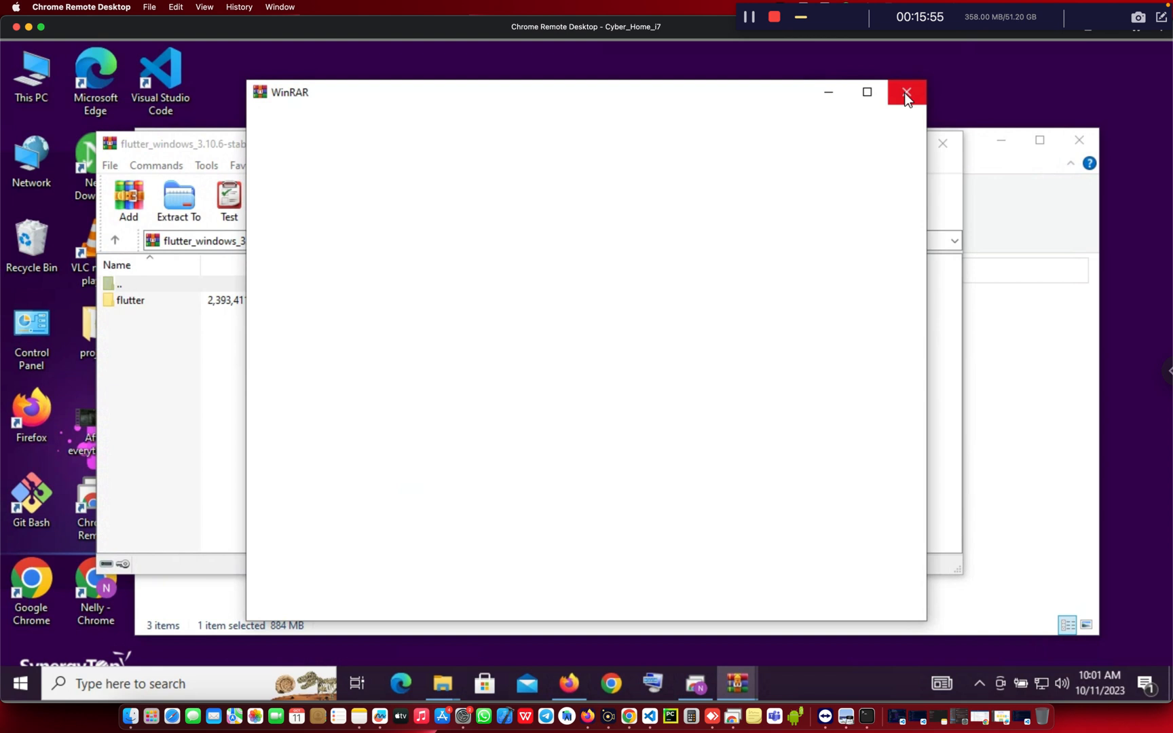
pyautogui.click(905, 93)
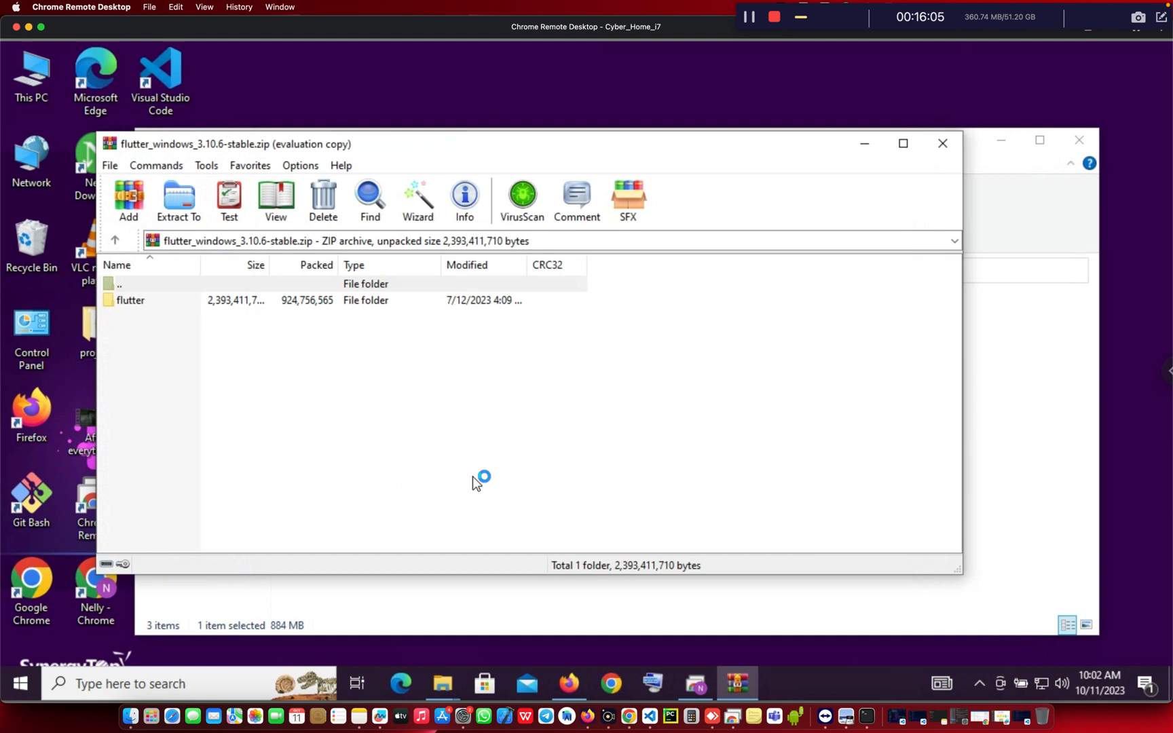
pyautogui.click(455, 592)
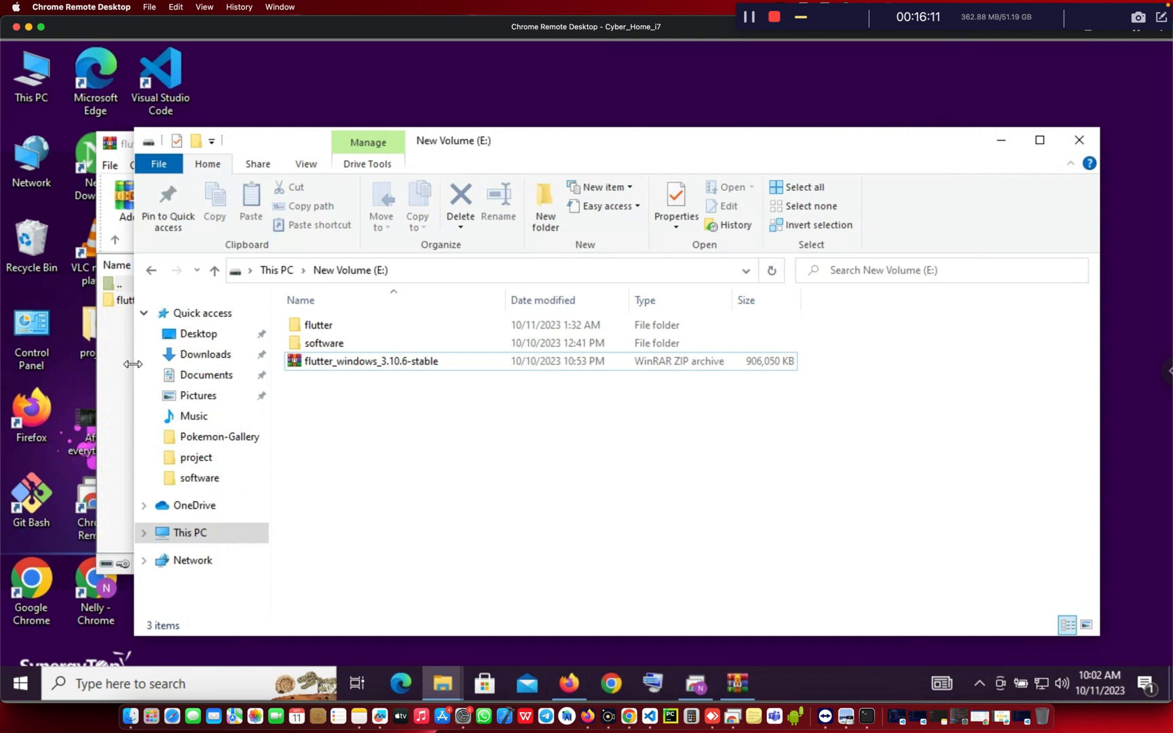
pyautogui.moveTo(133, 364); pyautogui.dragTo(166, 364)
pyautogui.moveTo(353, 339); pyautogui.dragTo(516, 322)
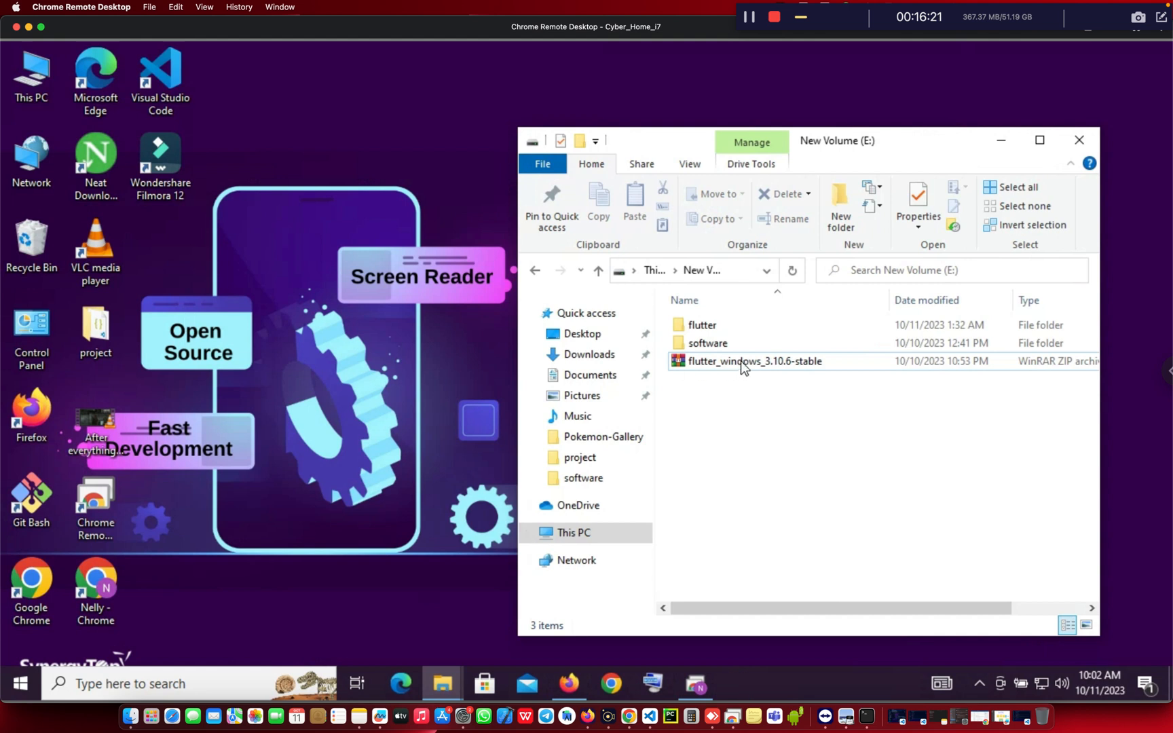
# Select the flutter_windows_3.10.6-stable archive, review its WinRAR extraction options, and dismiss them without extracting
pyautogui.click(705, 367)
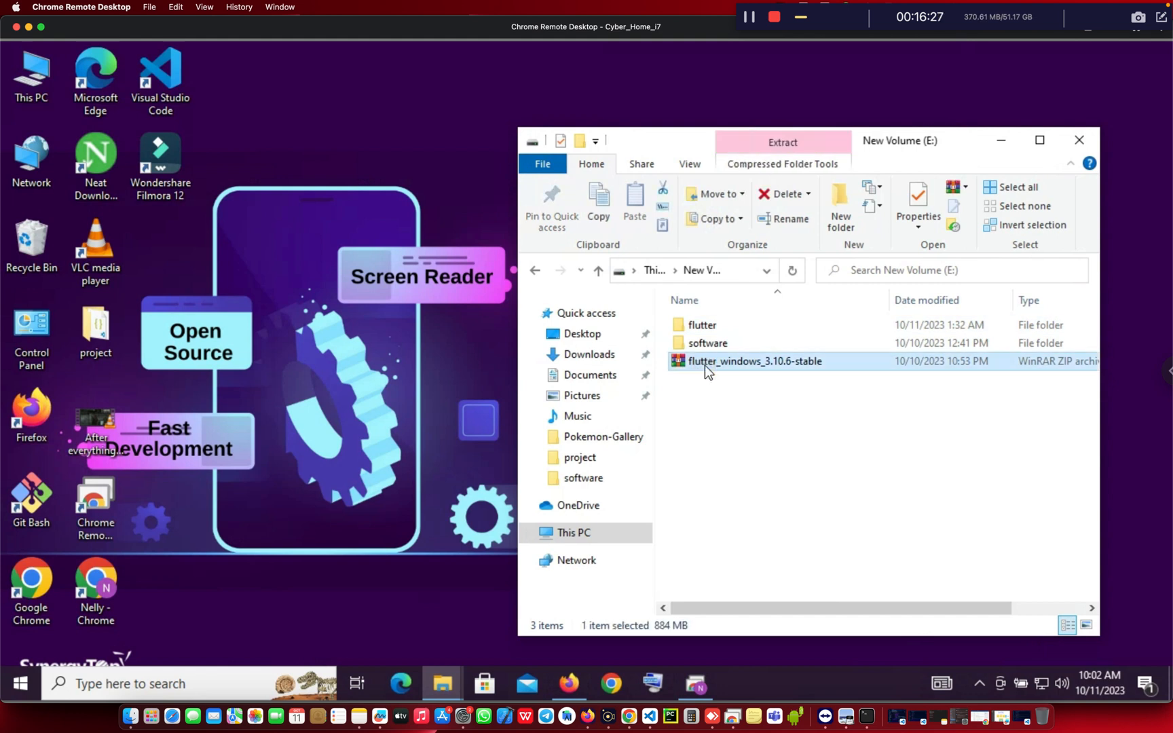
pyautogui.doubleClick(704, 366)
pyautogui.rightClick(704, 366)
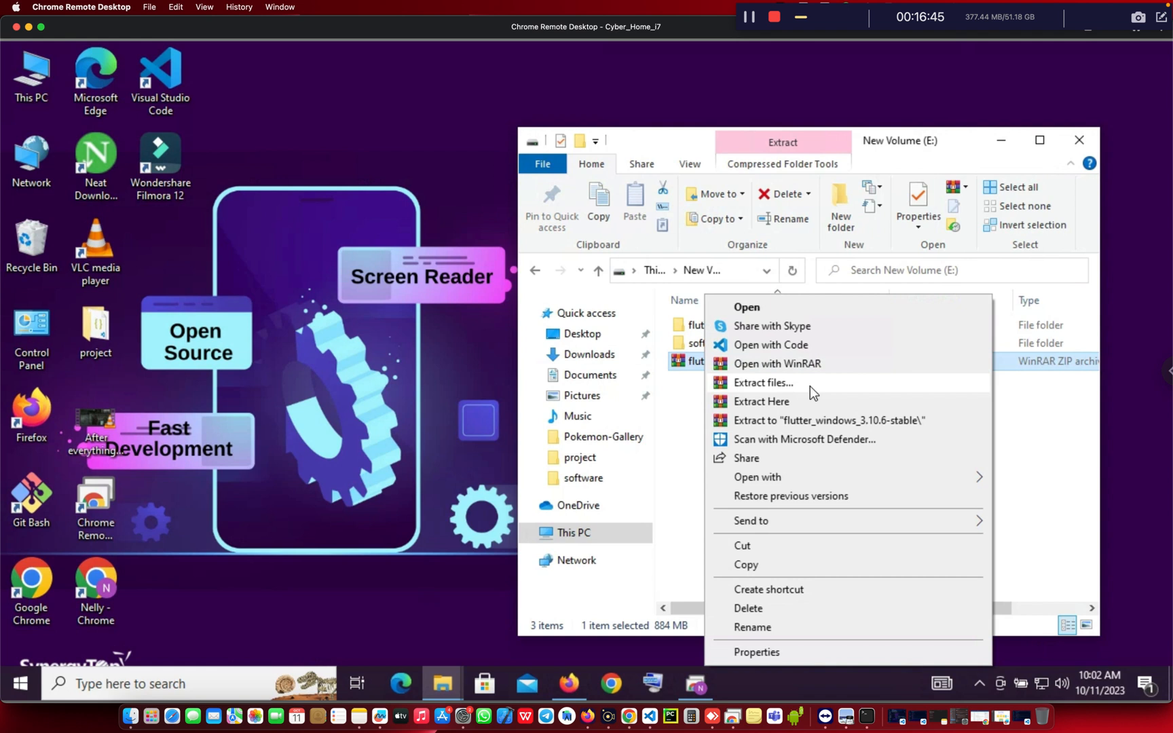
pyautogui.click(675, 406)
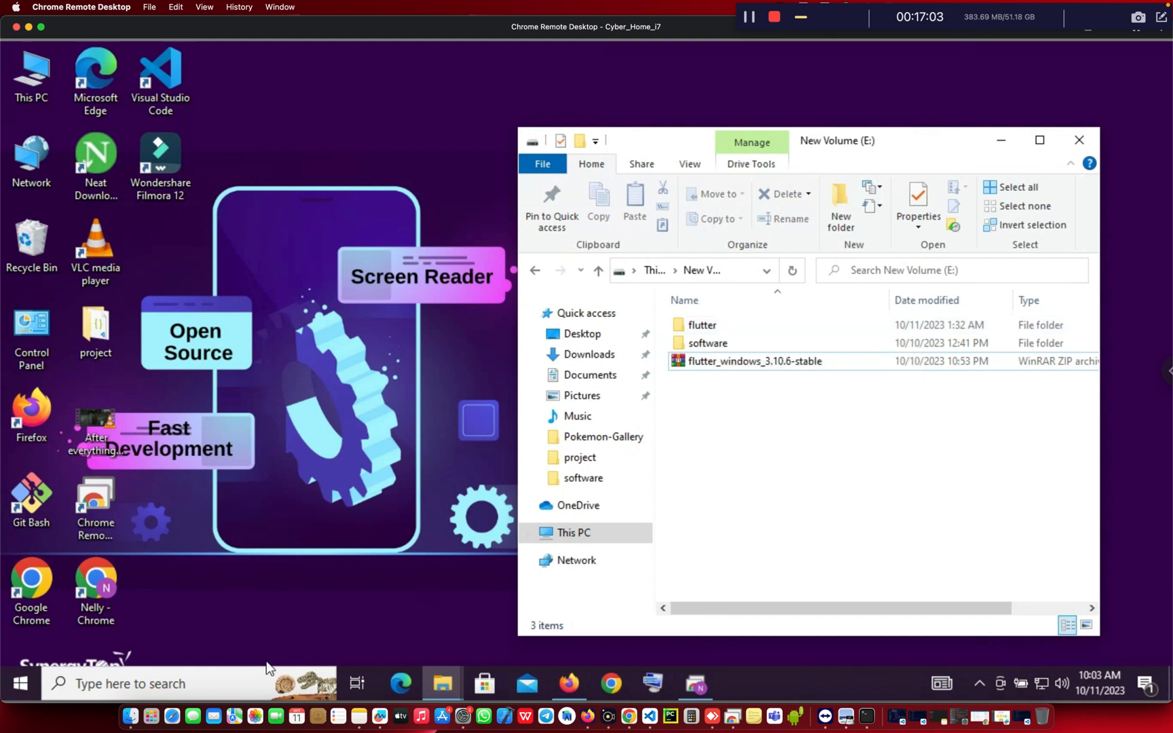
# Find the system environment variables settings with the search envir, open the user Path variable for editing, and select the E:\flutter\bin entry
pyautogui.click(196, 683)
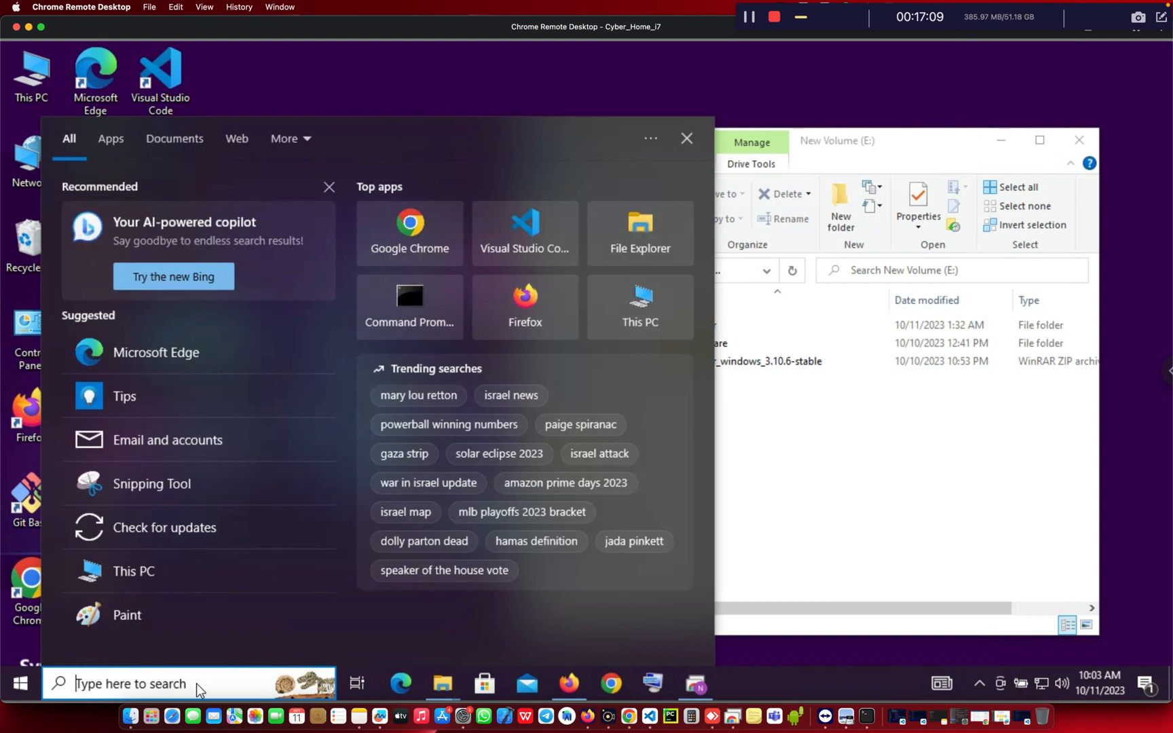
pyautogui.write('envir')
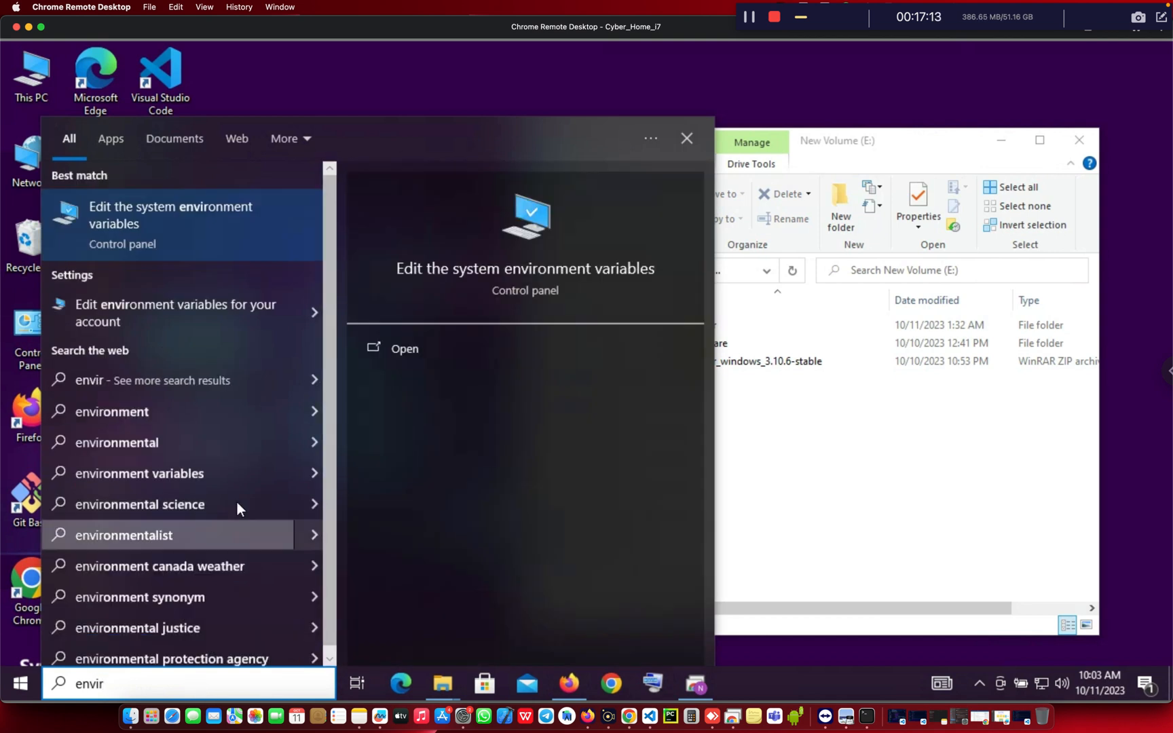
pyautogui.click(196, 230)
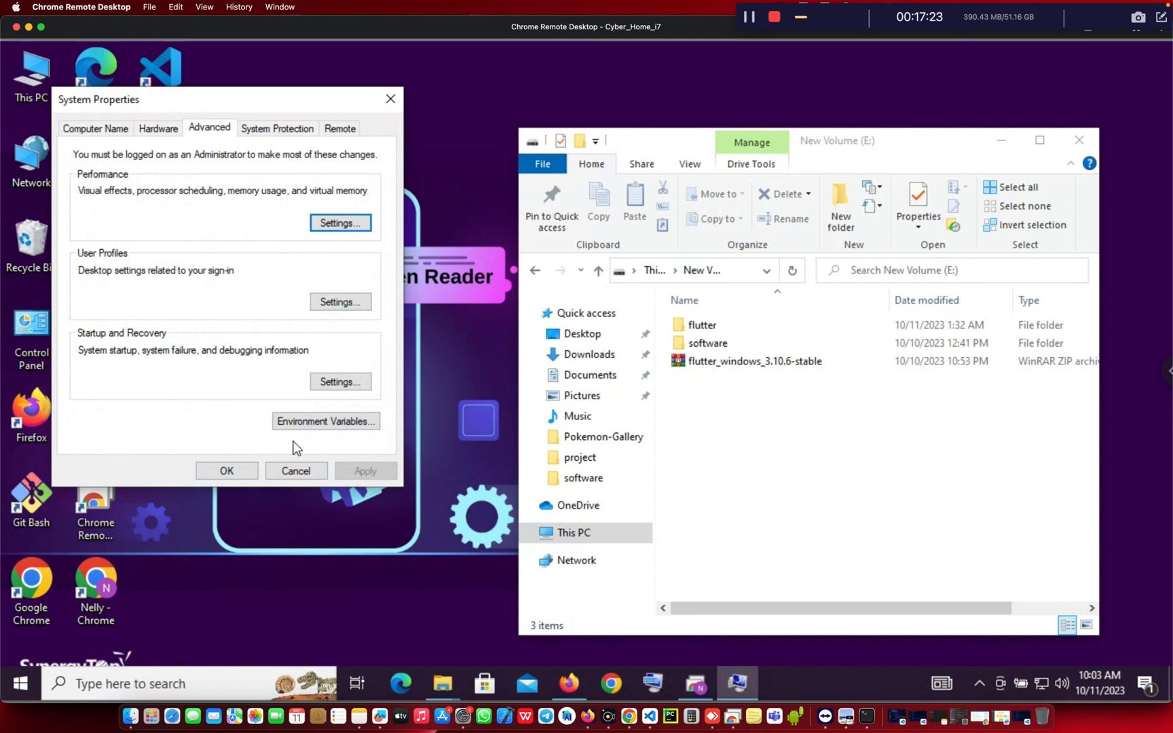
pyautogui.click(302, 421)
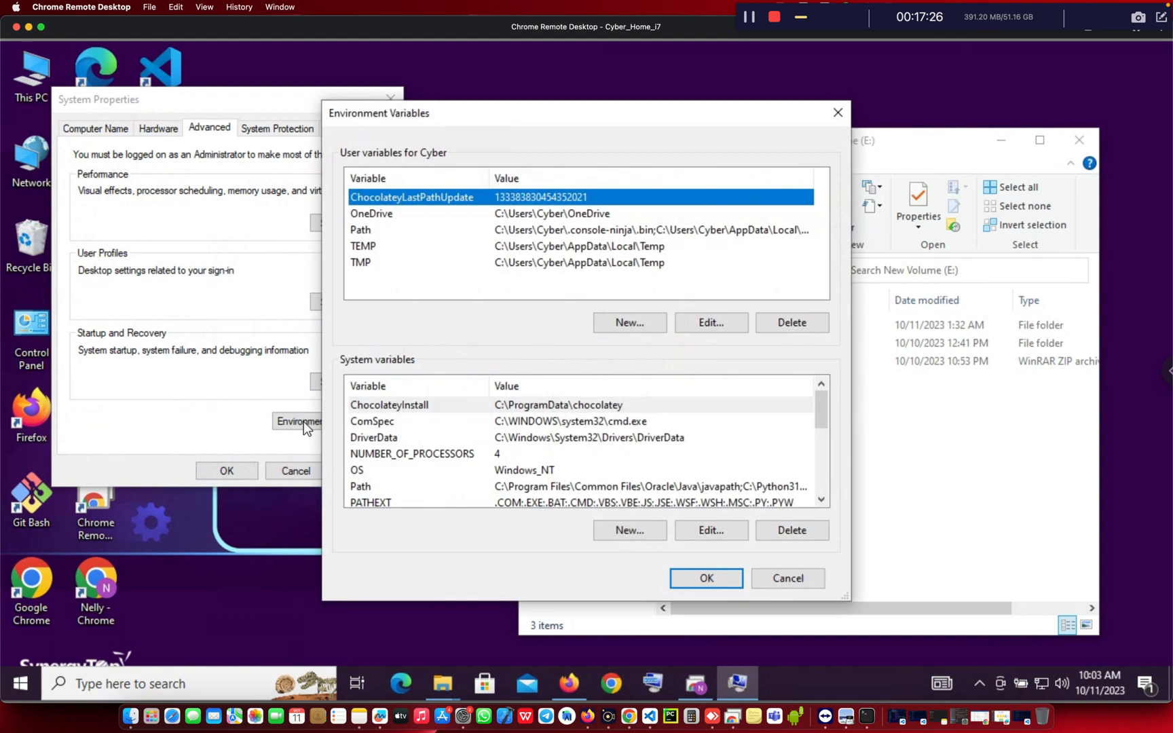
pyautogui.click(521, 231)
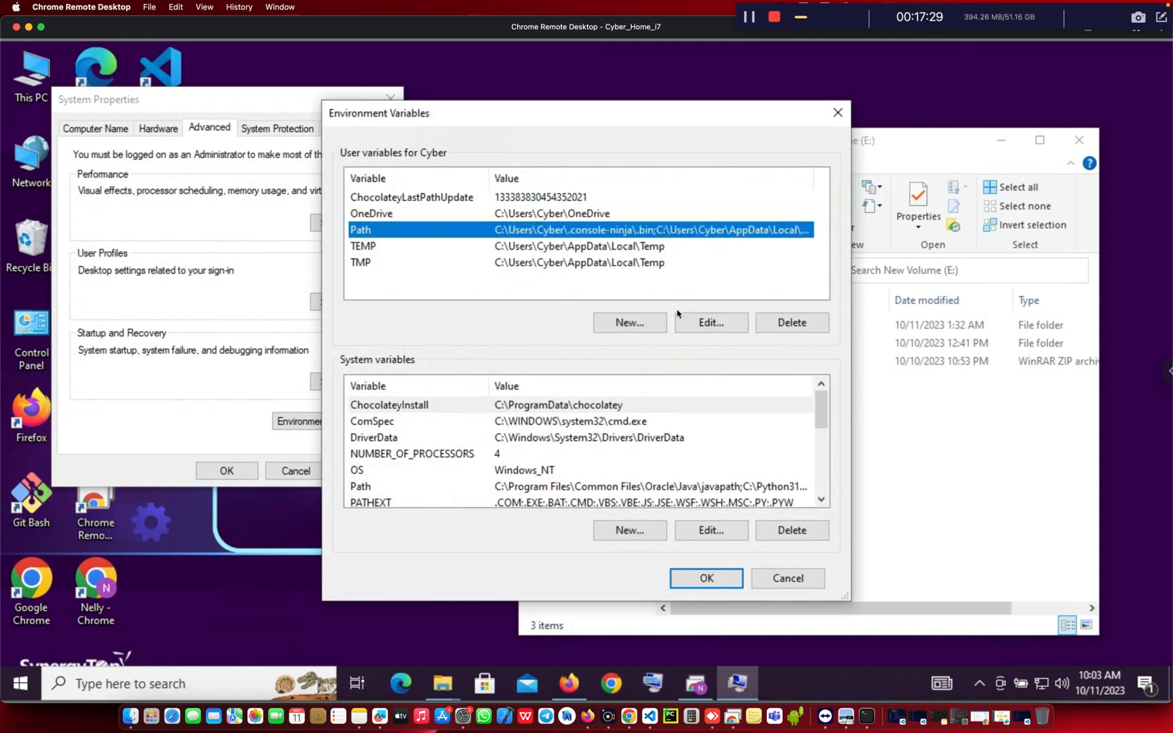
pyautogui.click(700, 326)
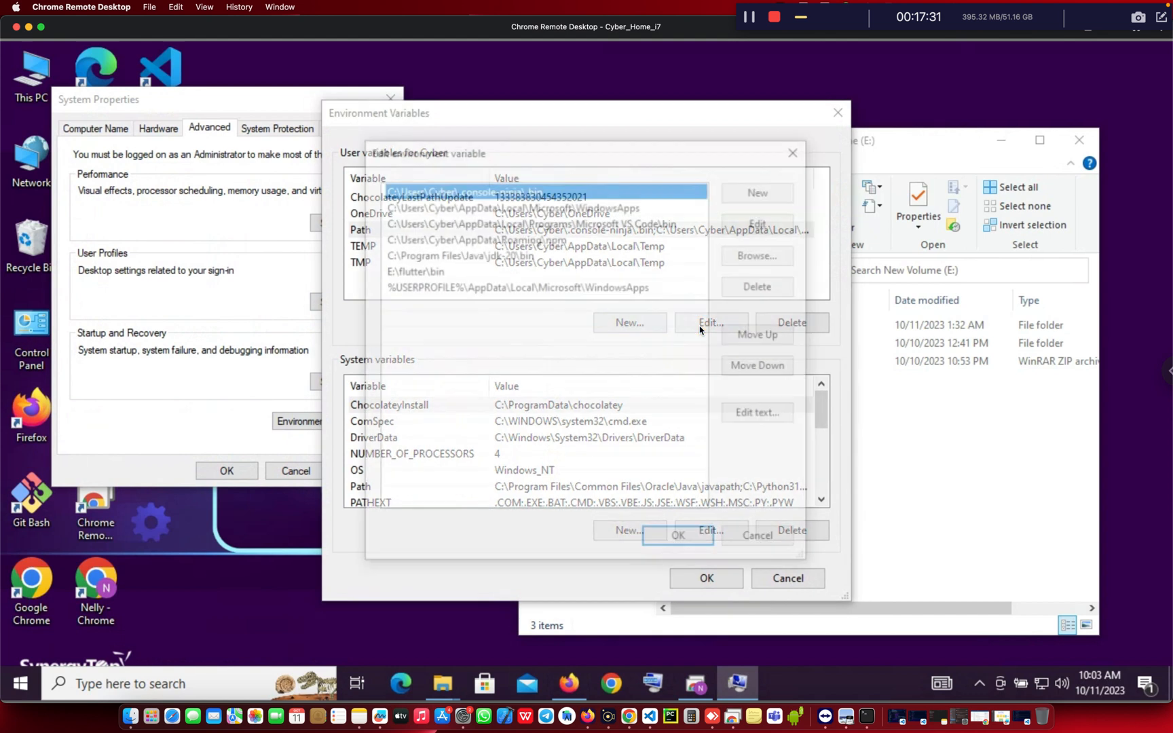
pyautogui.click(473, 271)
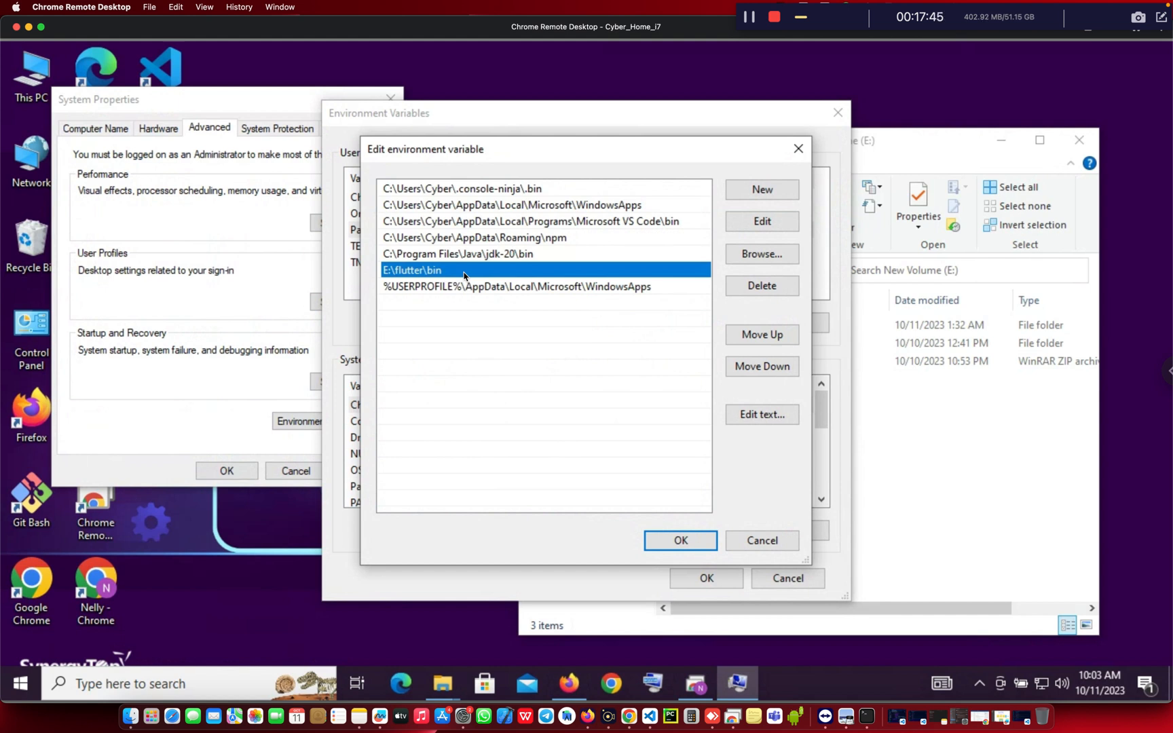
# Open the bin folder inside the flutter folder on drive E: in File Explorer and copy its path, E:\flutter\bin
pyautogui.click(1022, 466)
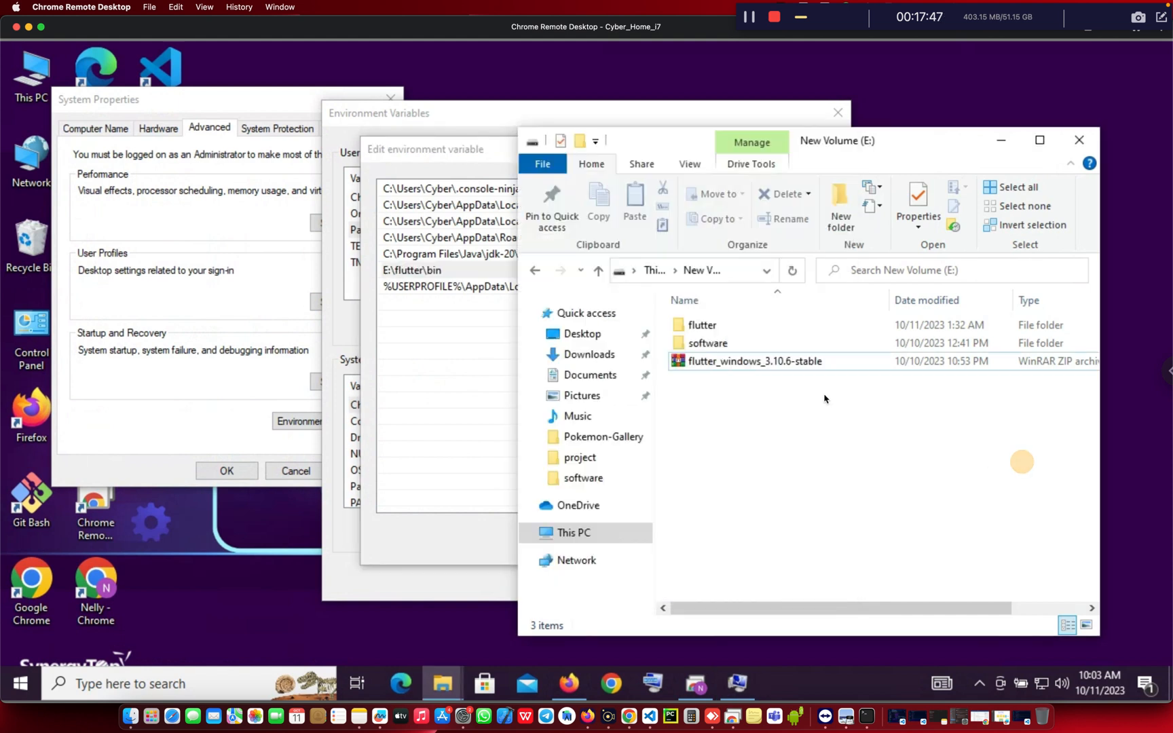
pyautogui.doubleClick(706, 325)
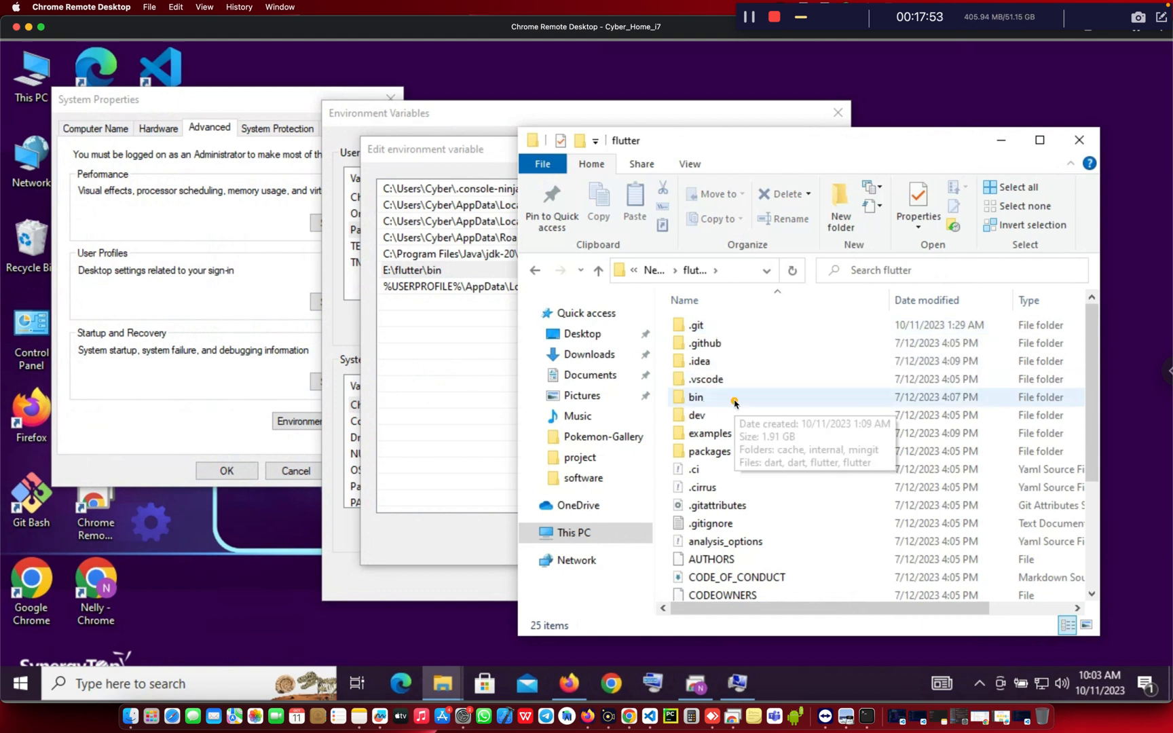
pyautogui.doubleClick(734, 401)
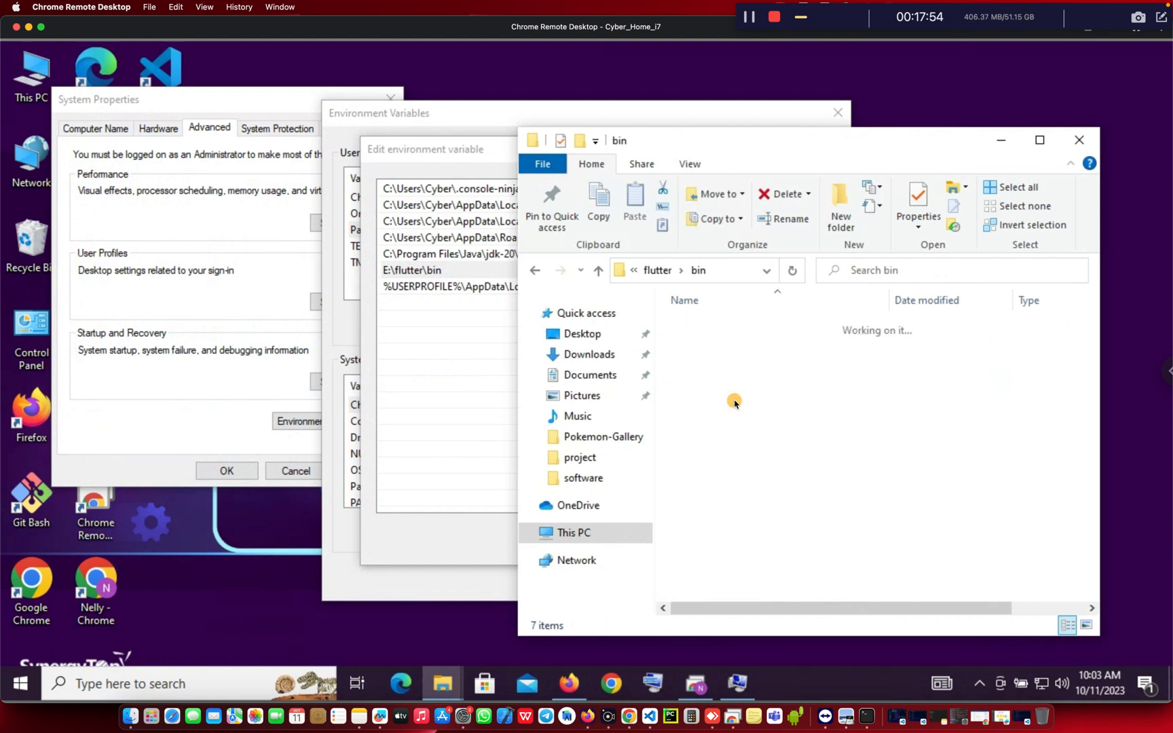
pyautogui.click(734, 274)
pyautogui.hotkey('ctrl', 'c')
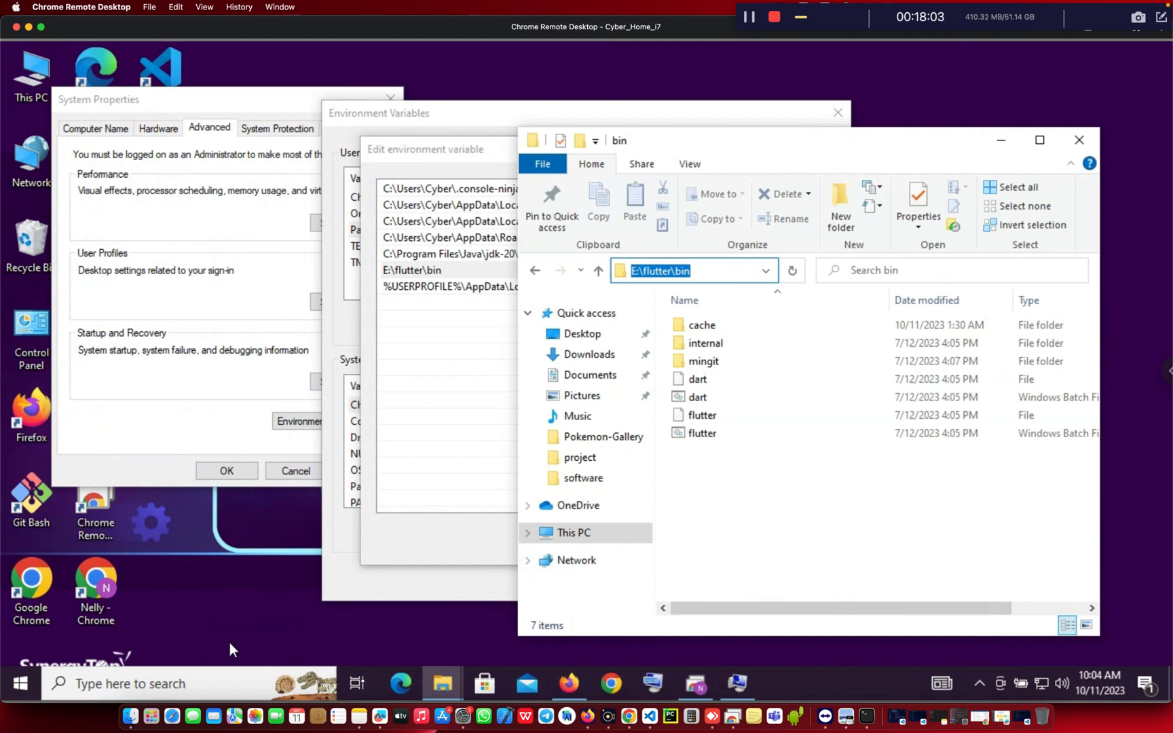
# Create a new entry in the user Path variable and paste the copied path E:\flutter\bin into it
pyautogui.click(467, 430)
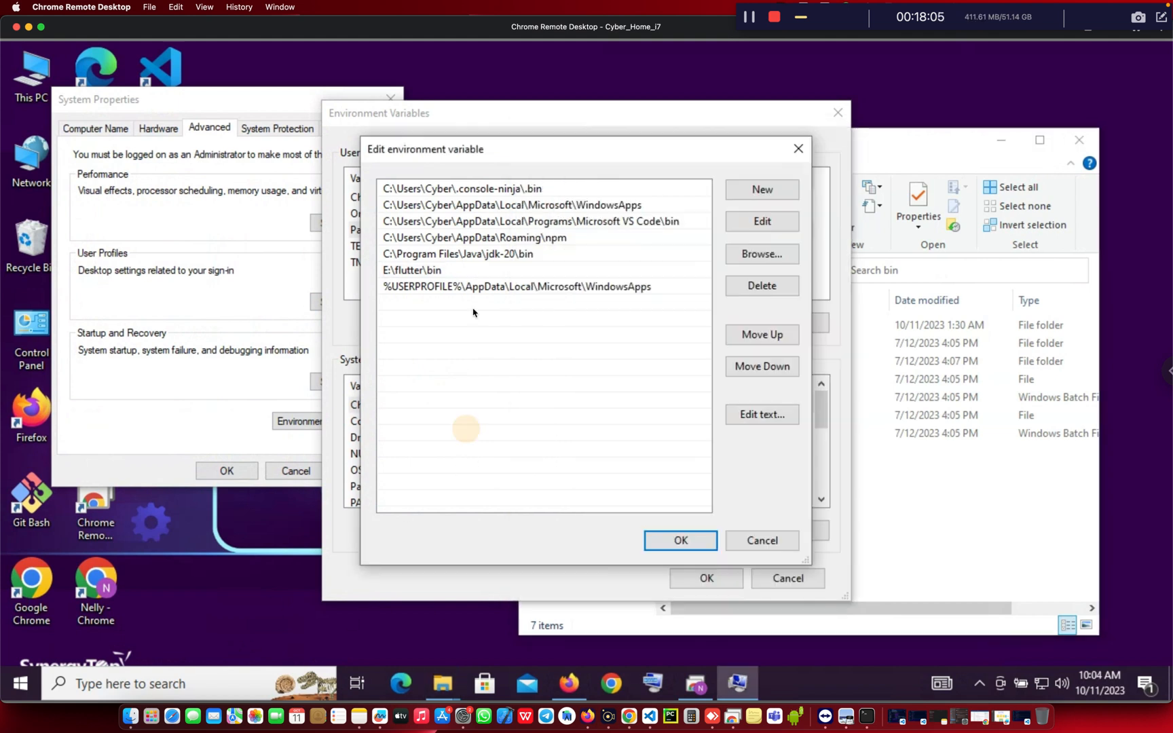
pyautogui.click(756, 191)
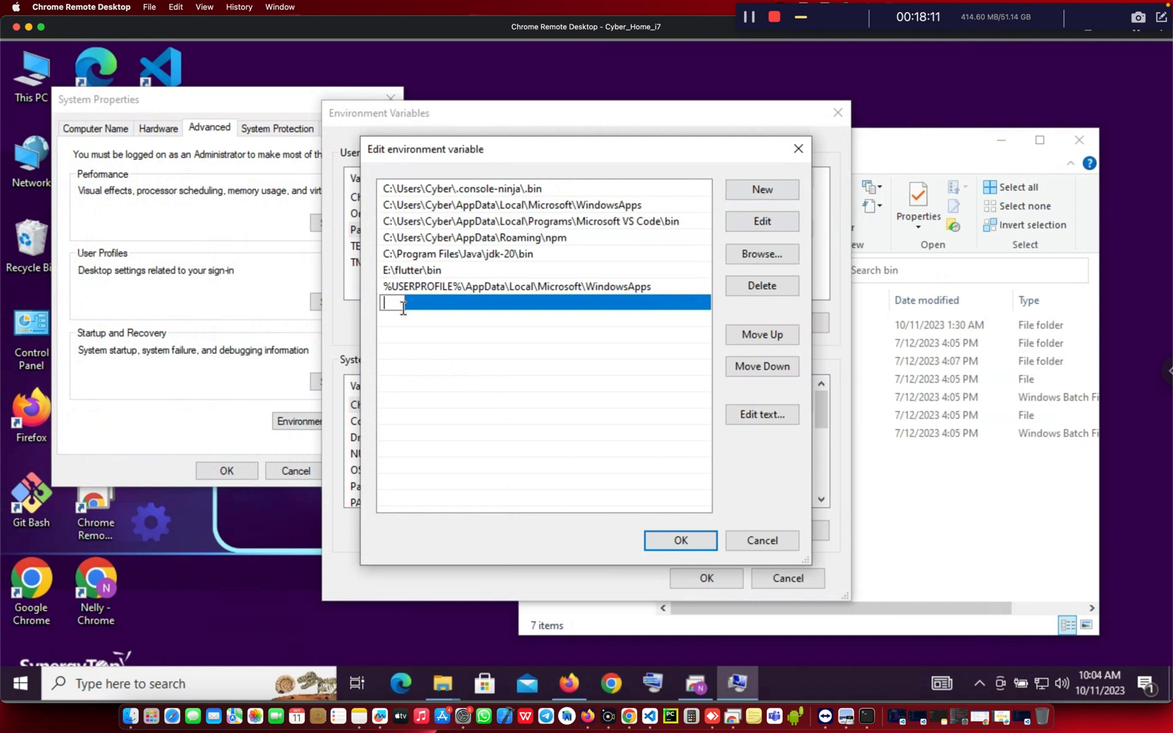
pyautogui.press('super+v')
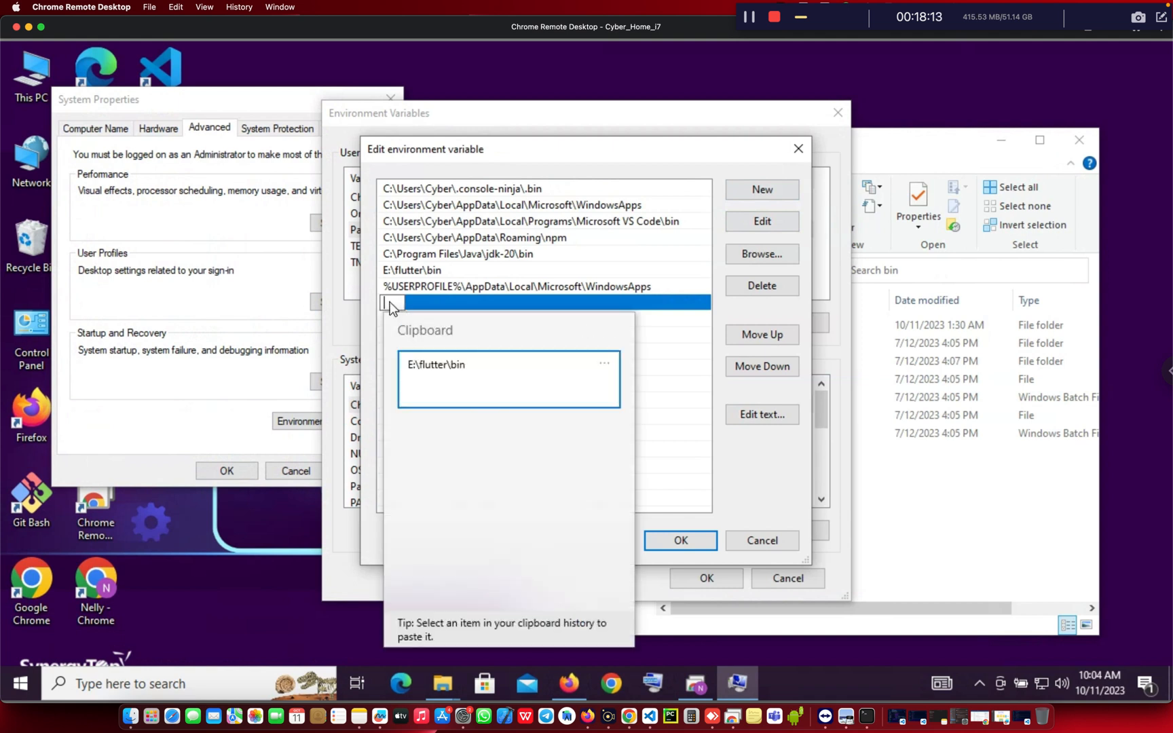
pyautogui.click(399, 299)
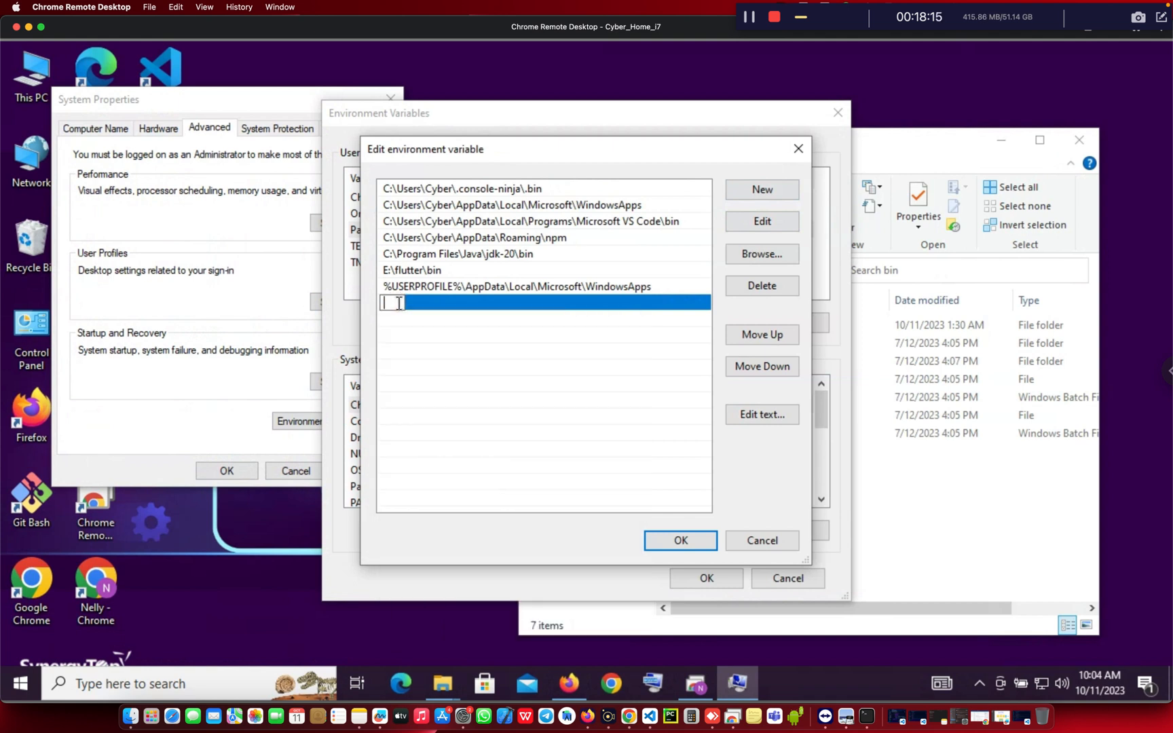
pyautogui.hotkey('ctrl', 'v')
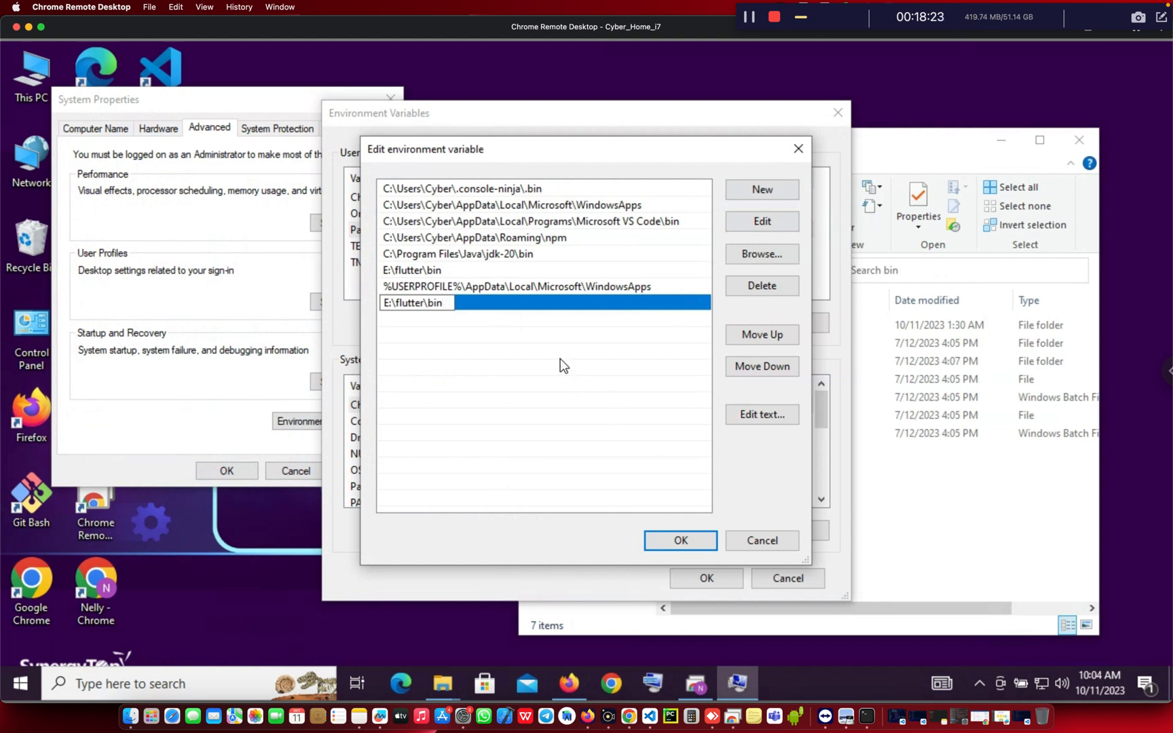
# Clear the newly added duplicate entry from the Path list, and accept the Edit environment variable and Environment Variables dialogs
pyautogui.press('BackSpace')
pyautogui.press('BackSpace')
pyautogui.press('BackSpace')
pyautogui.press('BackSpace')
pyautogui.press('BackSpace')
pyautogui.press('BackSpace')
pyautogui.press('BackSpace')
pyautogui.press('BackSpace')
pyautogui.press('BackSpace')
pyautogui.press('BackSpace')
pyautogui.press('BackSpace')
pyautogui.press('BackSpace')
pyautogui.press('BackSpace')
pyautogui.press('BackSpace')
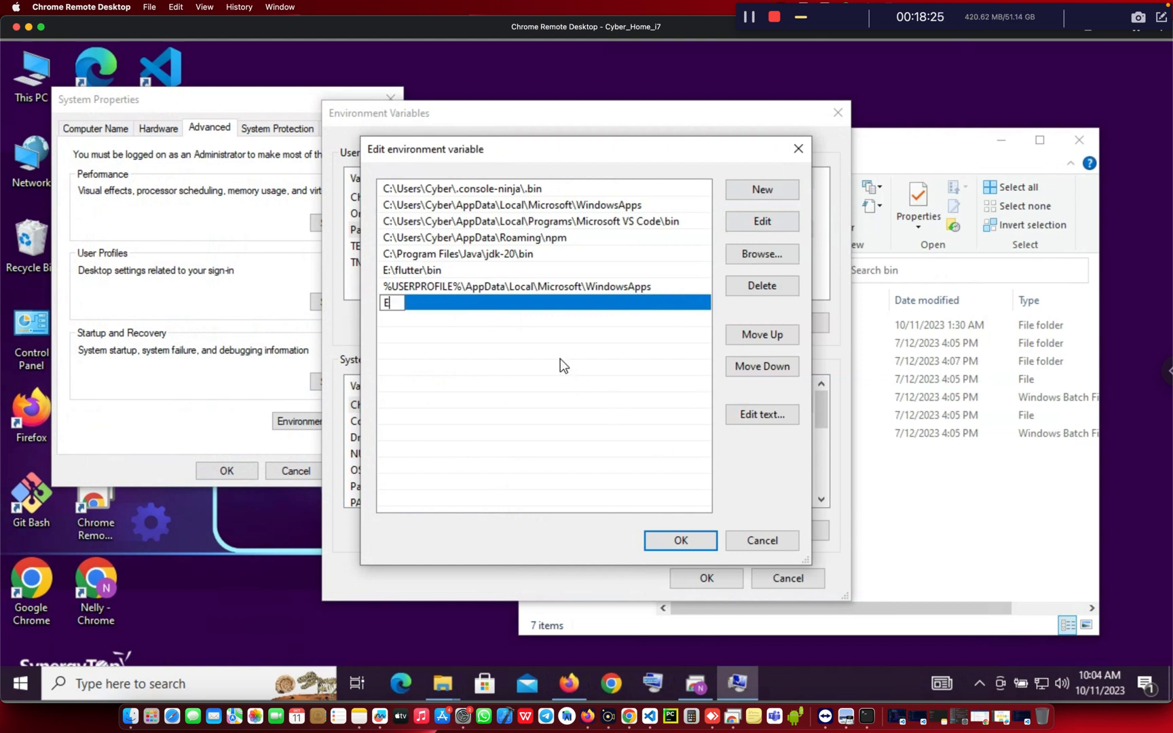
pyautogui.click(596, 411)
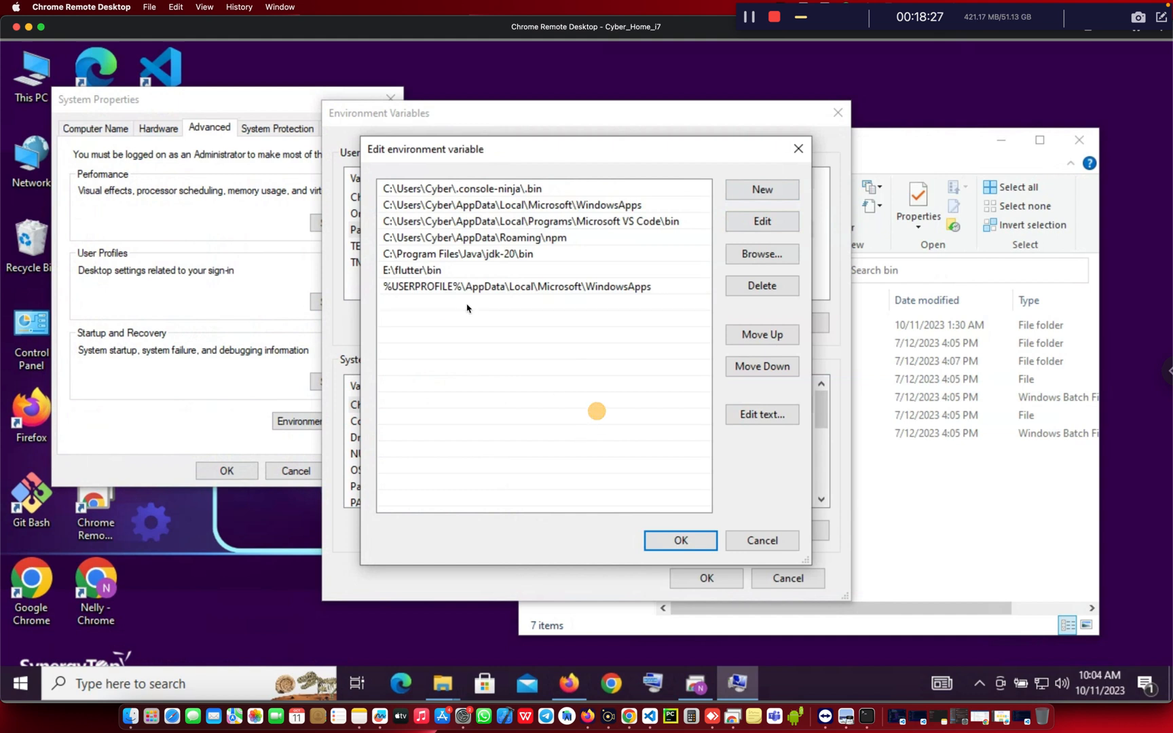
pyautogui.click(673, 541)
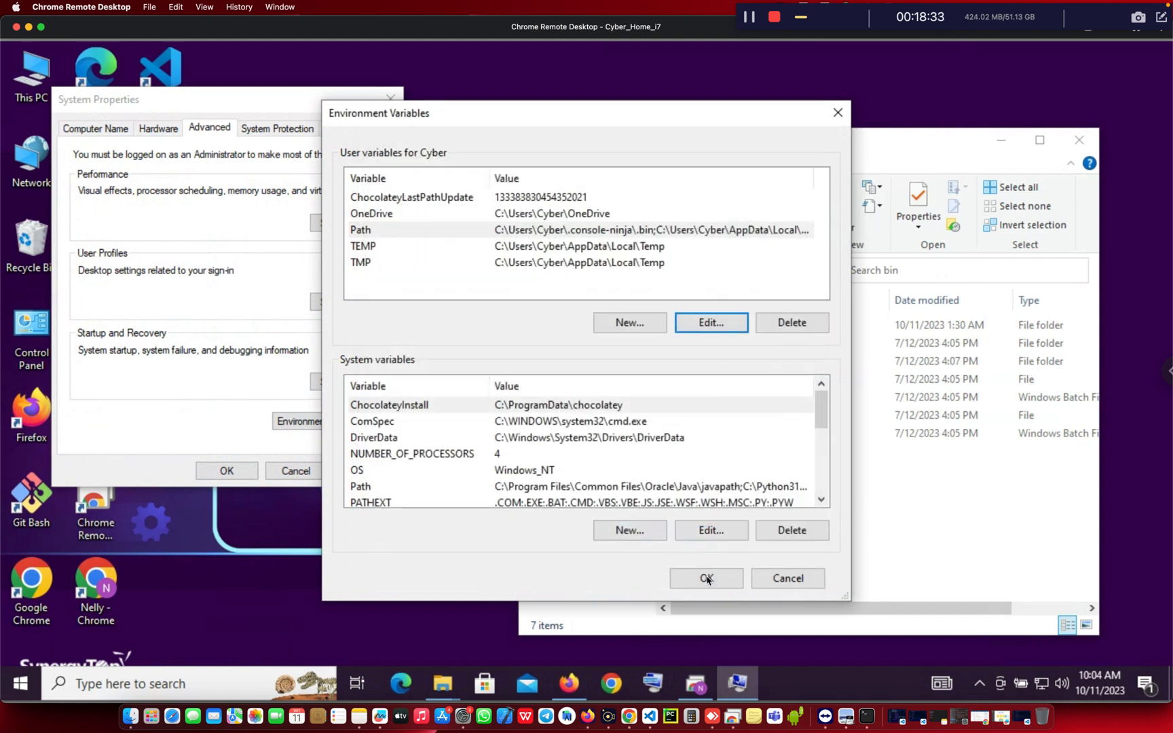
pyautogui.click(706, 578)
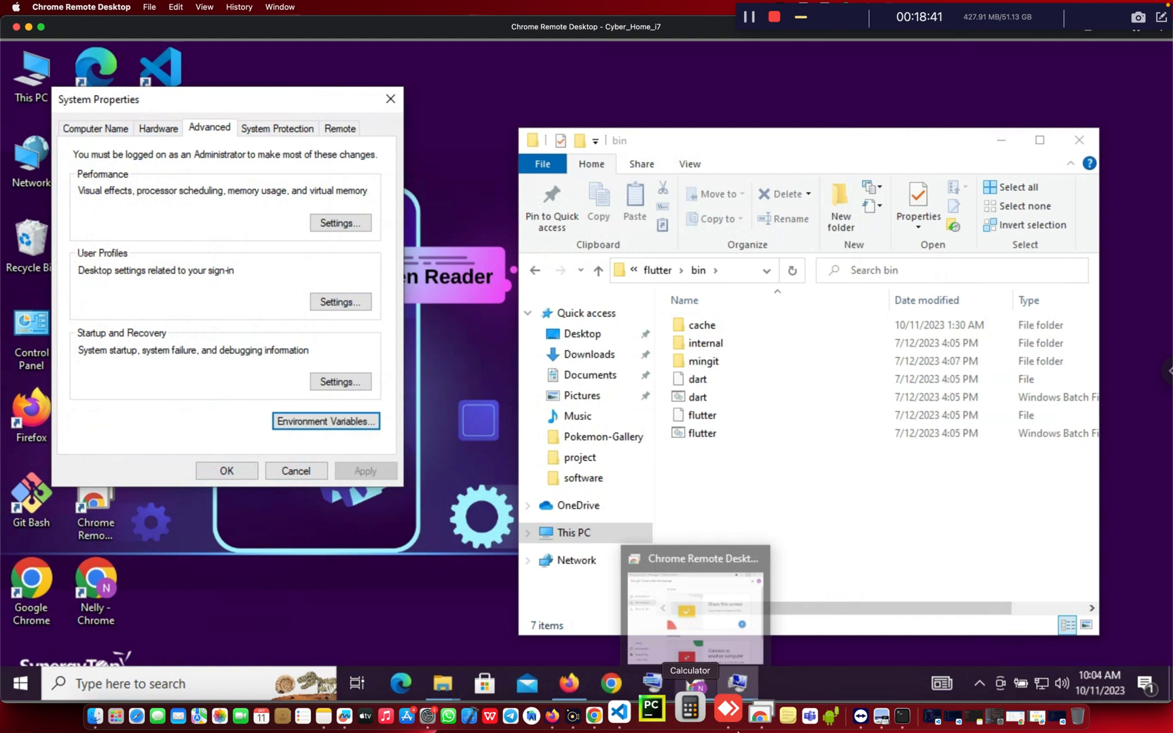
# Switch to the Flutter SDK note in Notes, add a JDK checklist item below GIT, and return to the remote desktop
pyautogui.click(1169, 729)
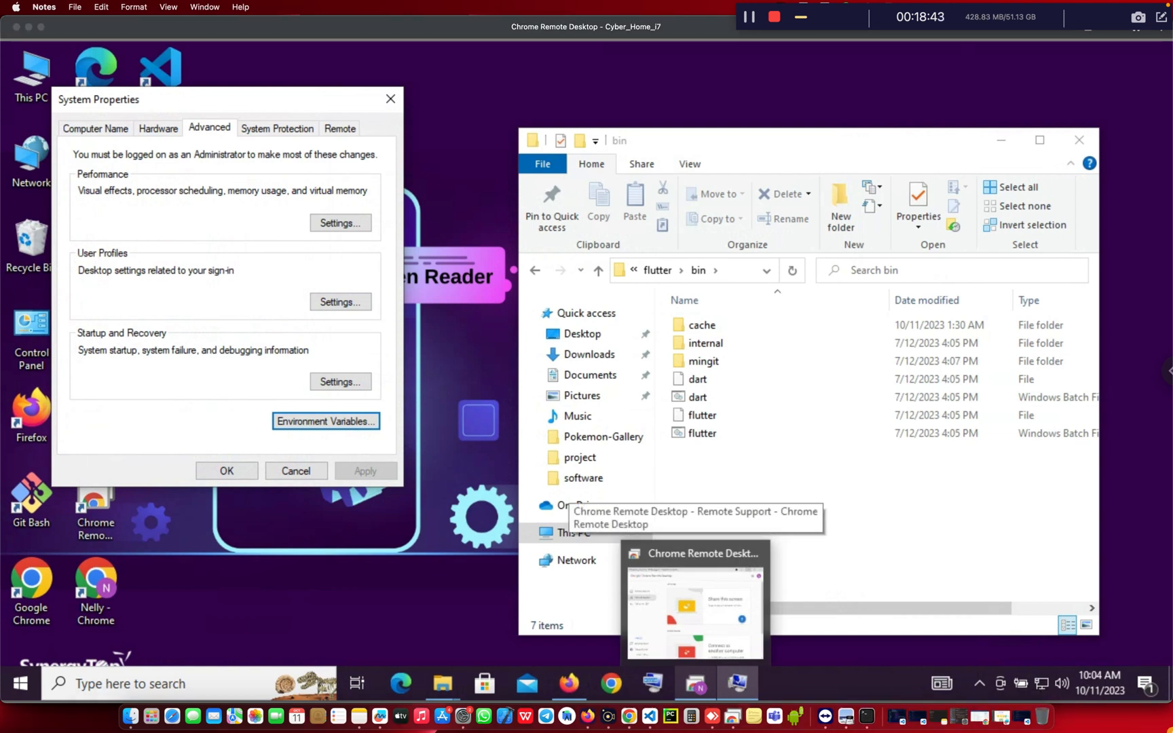
pyautogui.click(79, 211)
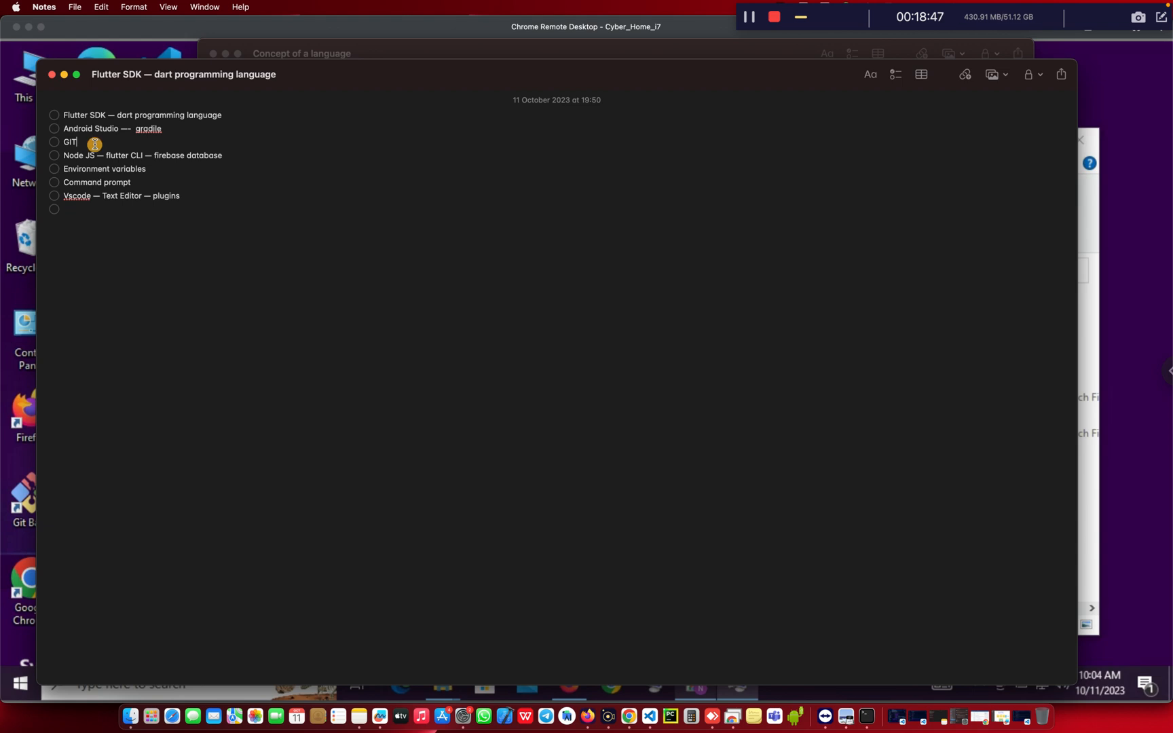
pyautogui.press('Return')
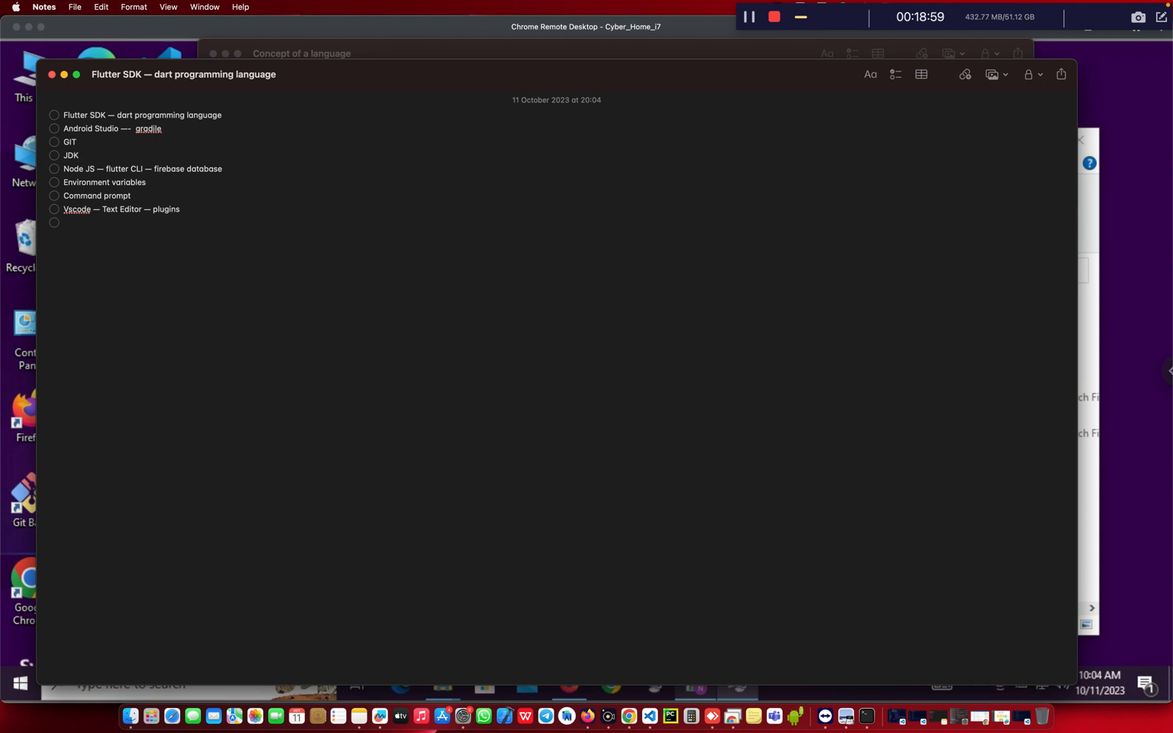
pyautogui.click(1093, 529)
pyautogui.click(862, 520)
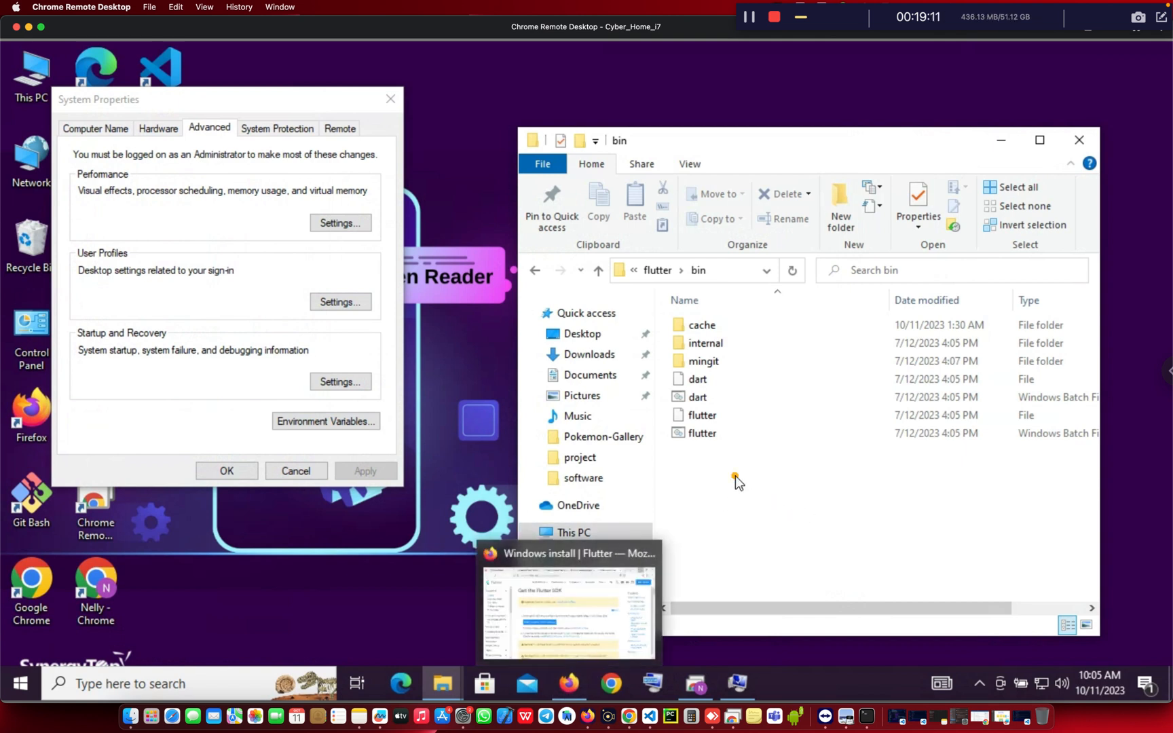
# Open the software folder on New Volume (E:) and select the jdk-20_windows-x64_bin installer
pyautogui.click(580, 534)
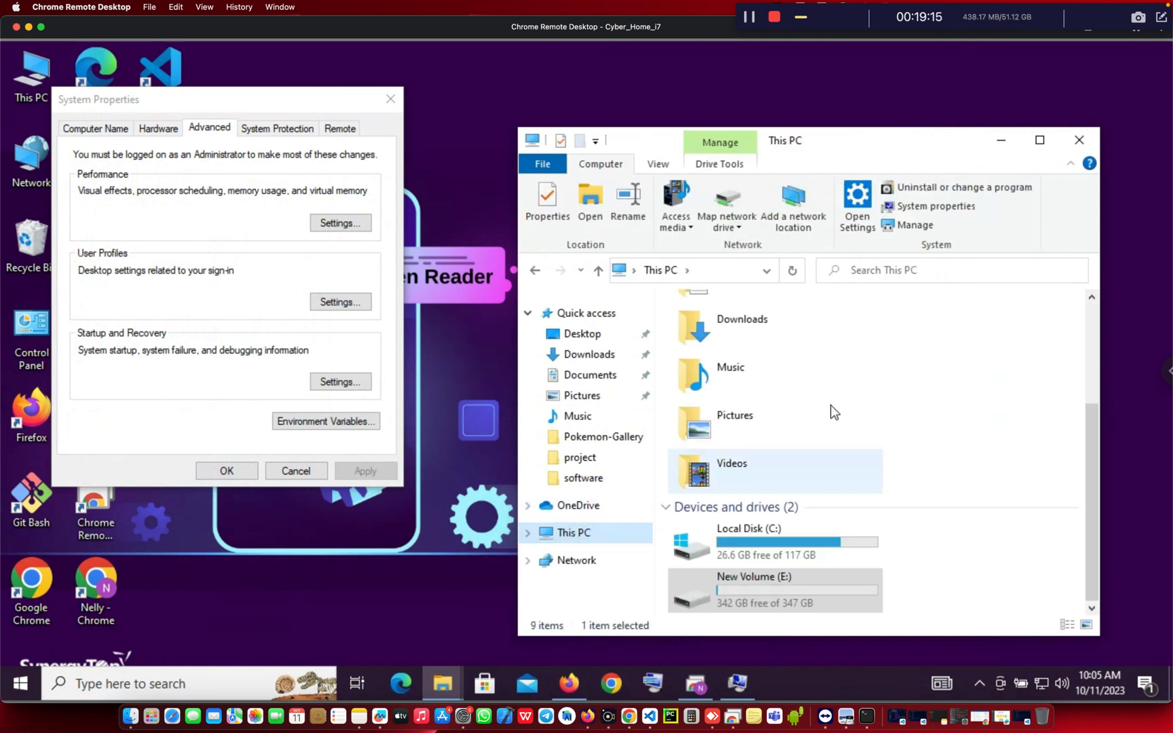
pyautogui.click(776, 592)
pyautogui.doubleClick(775, 592)
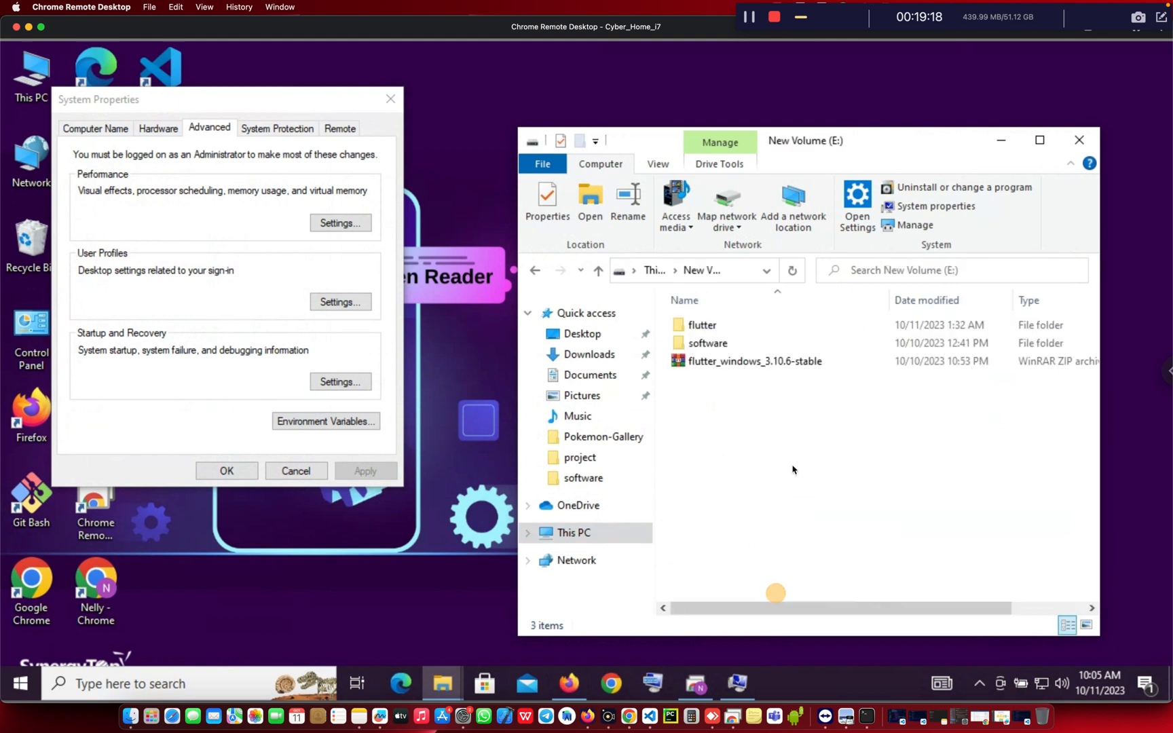
pyautogui.doubleClick(705, 342)
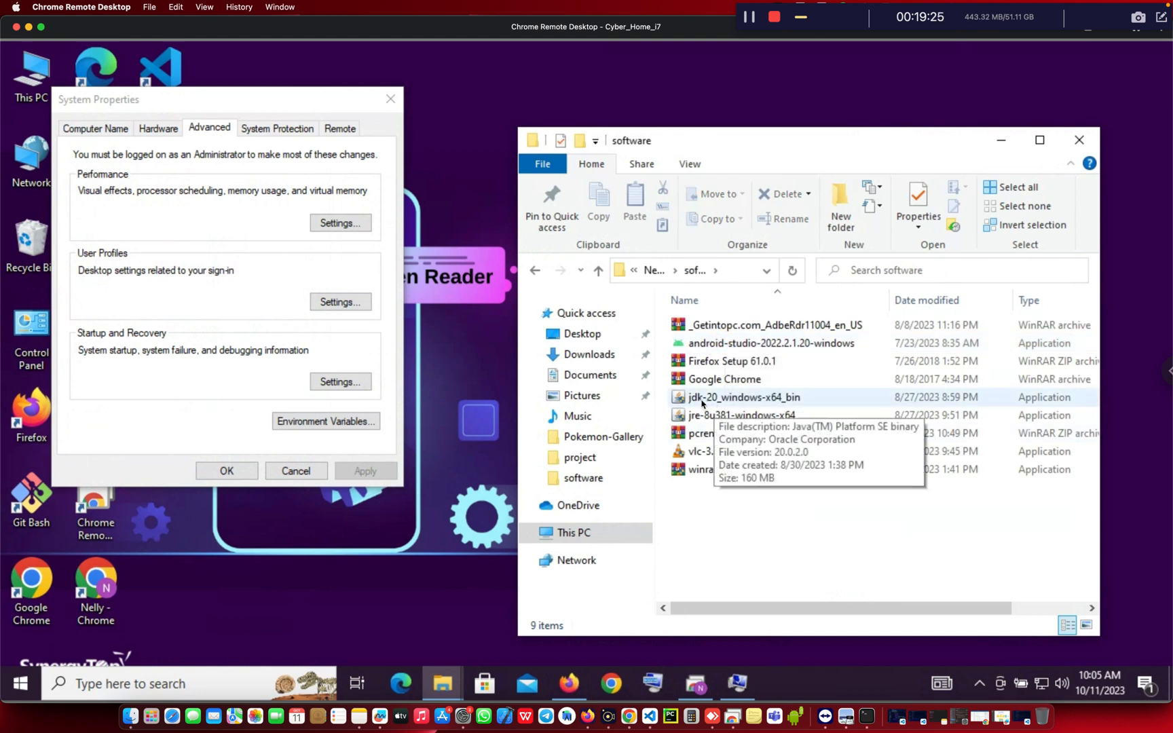
pyautogui.click(703, 403)
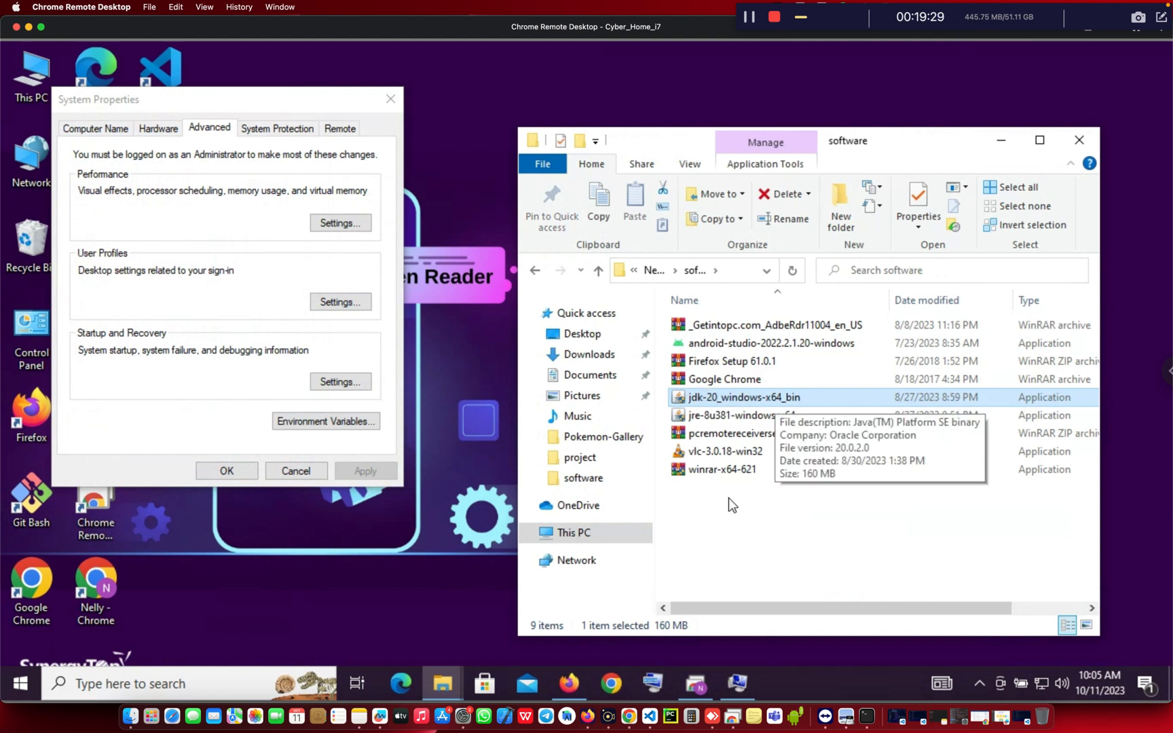
# Switch to Firefox and search the web for "download djk"
pyautogui.moveTo(568, 681)
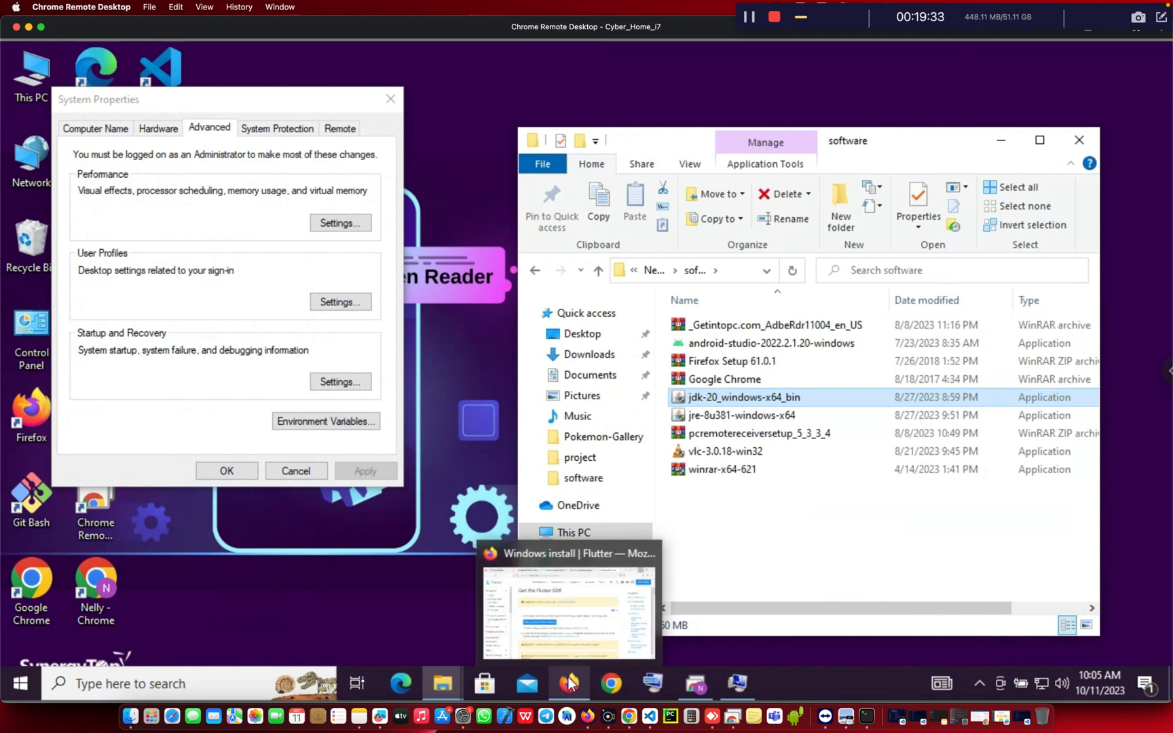
pyautogui.click(569, 682)
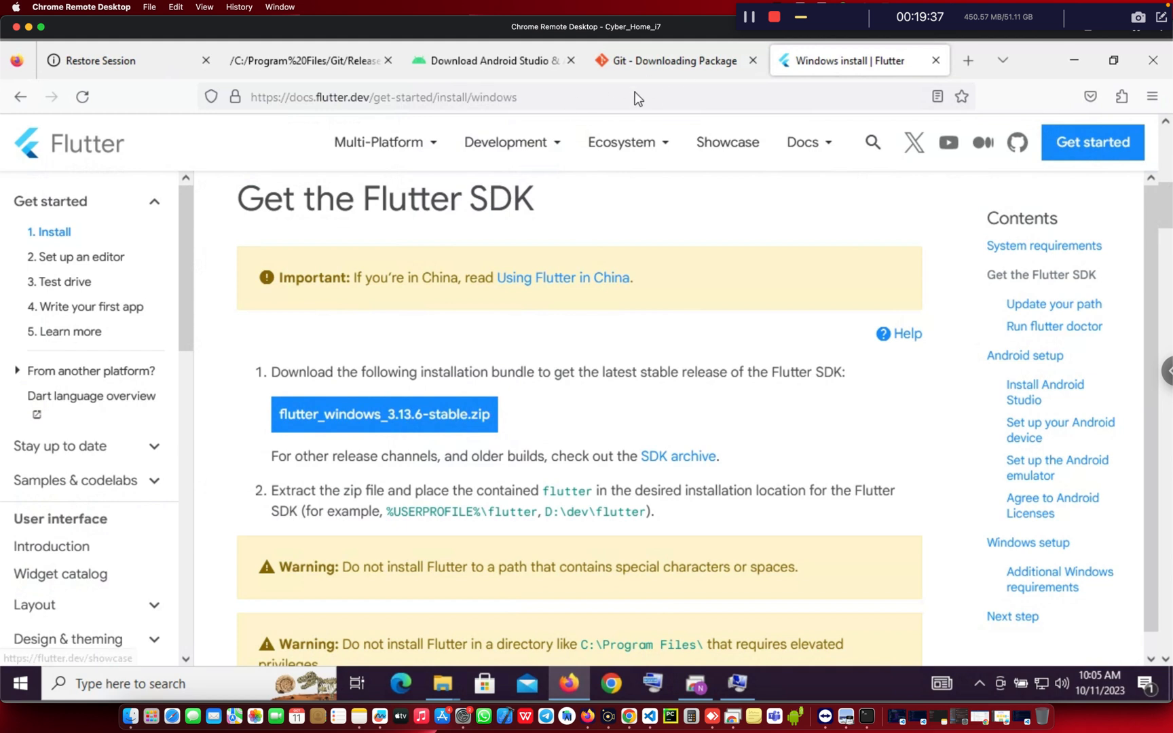
pyautogui.click(635, 92)
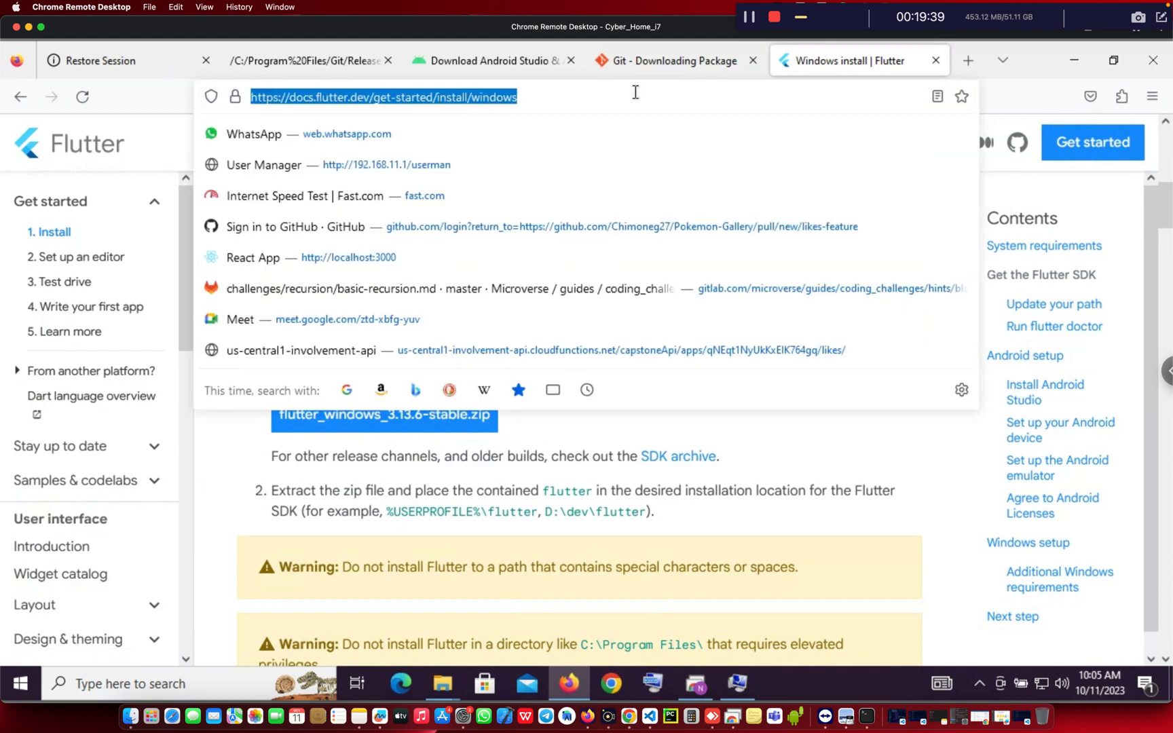
pyautogui.write('download')
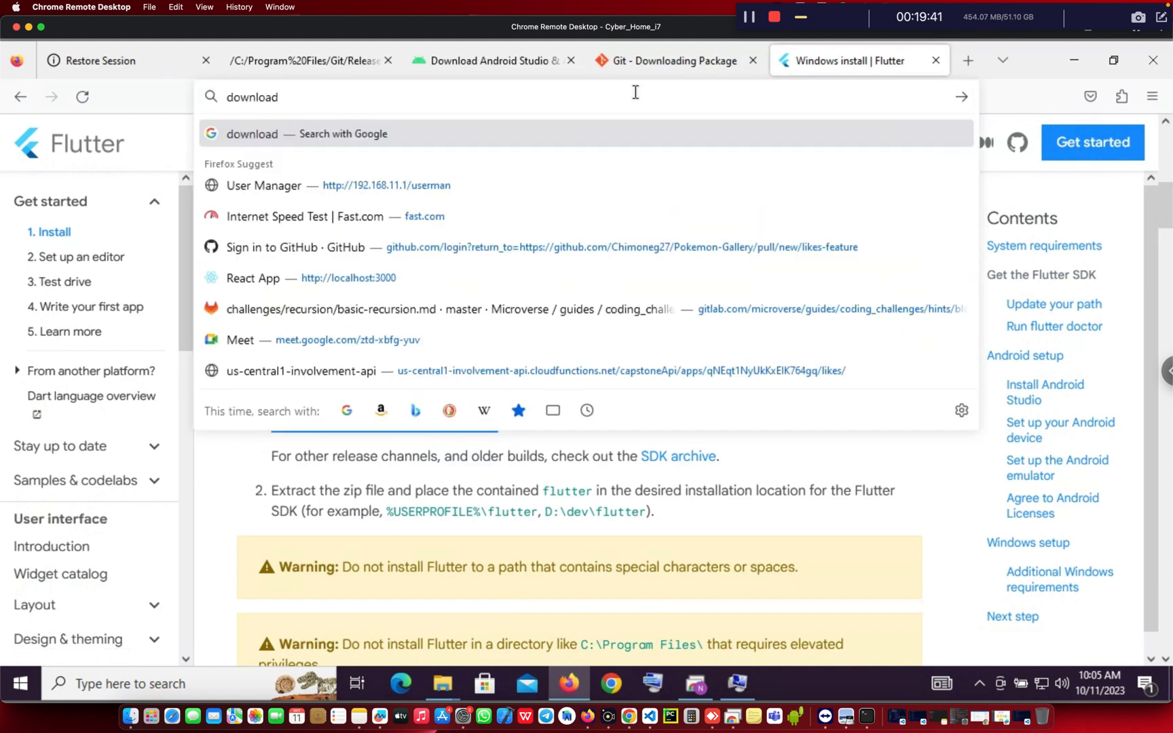
pyautogui.write(' djk')
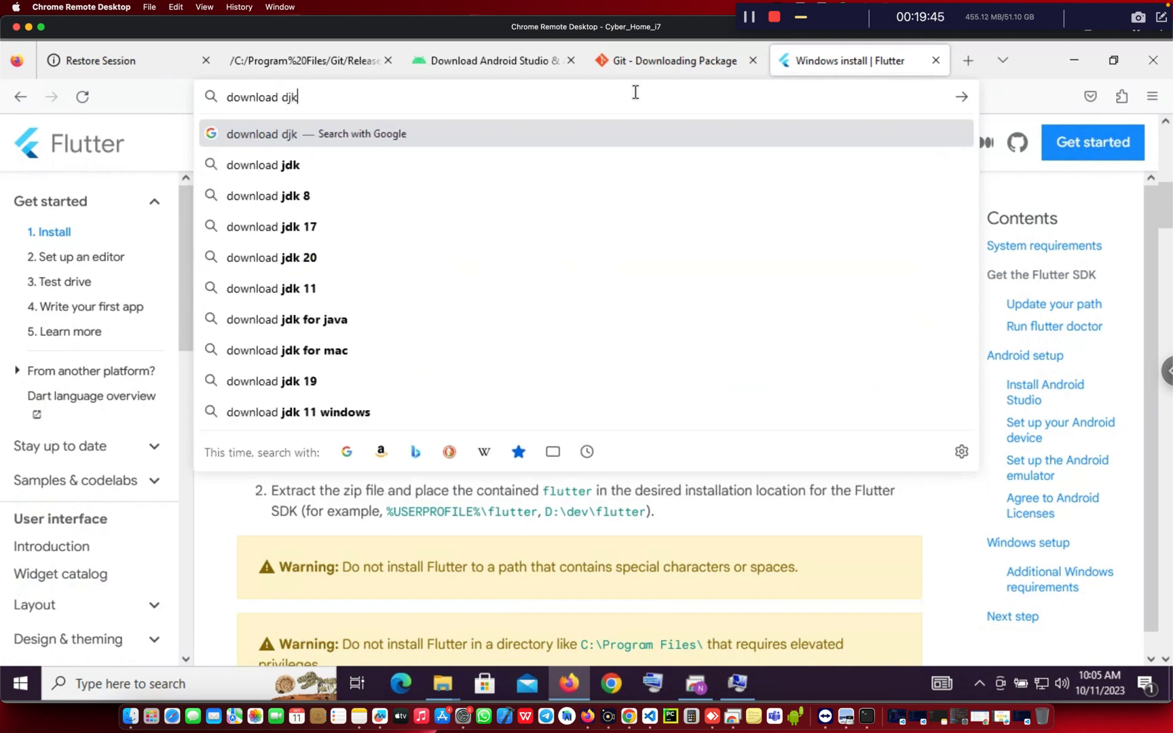
pyautogui.press('Return')
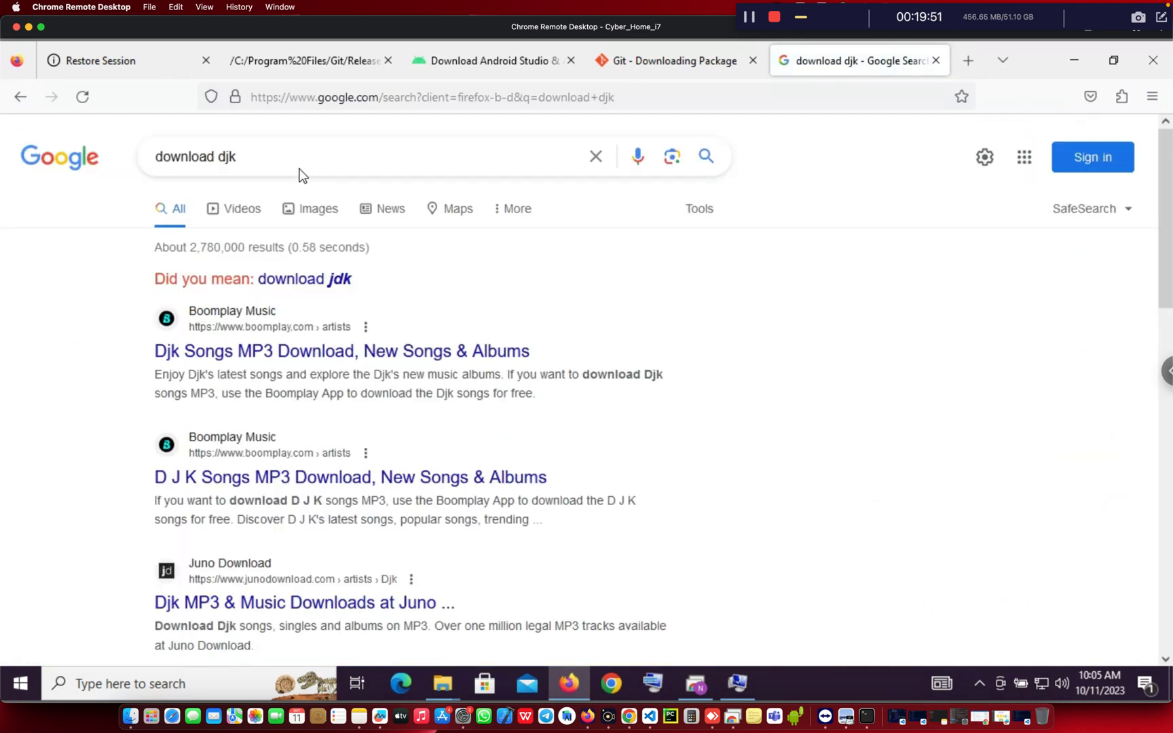
# Correct the search query to "download Jdk" and run the search again
pyautogui.click(265, 155)
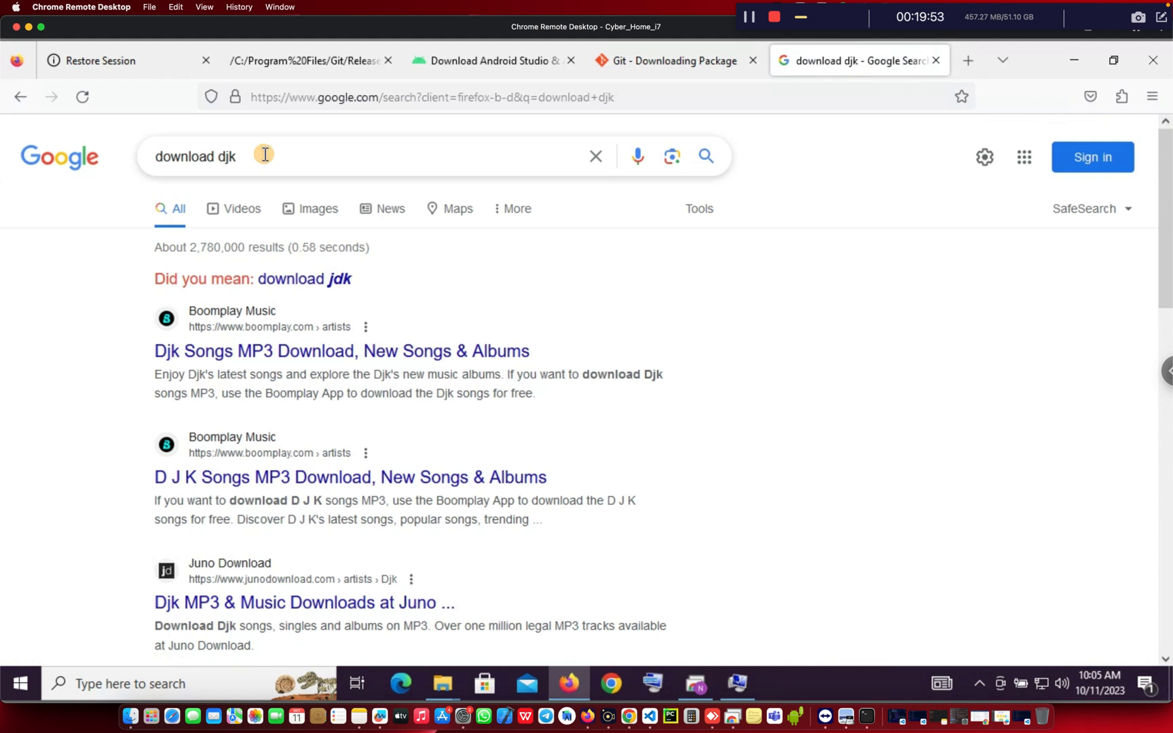
pyautogui.press('BackSpace')
pyautogui.press('BackSpace')
pyautogui.press('BackSpace')
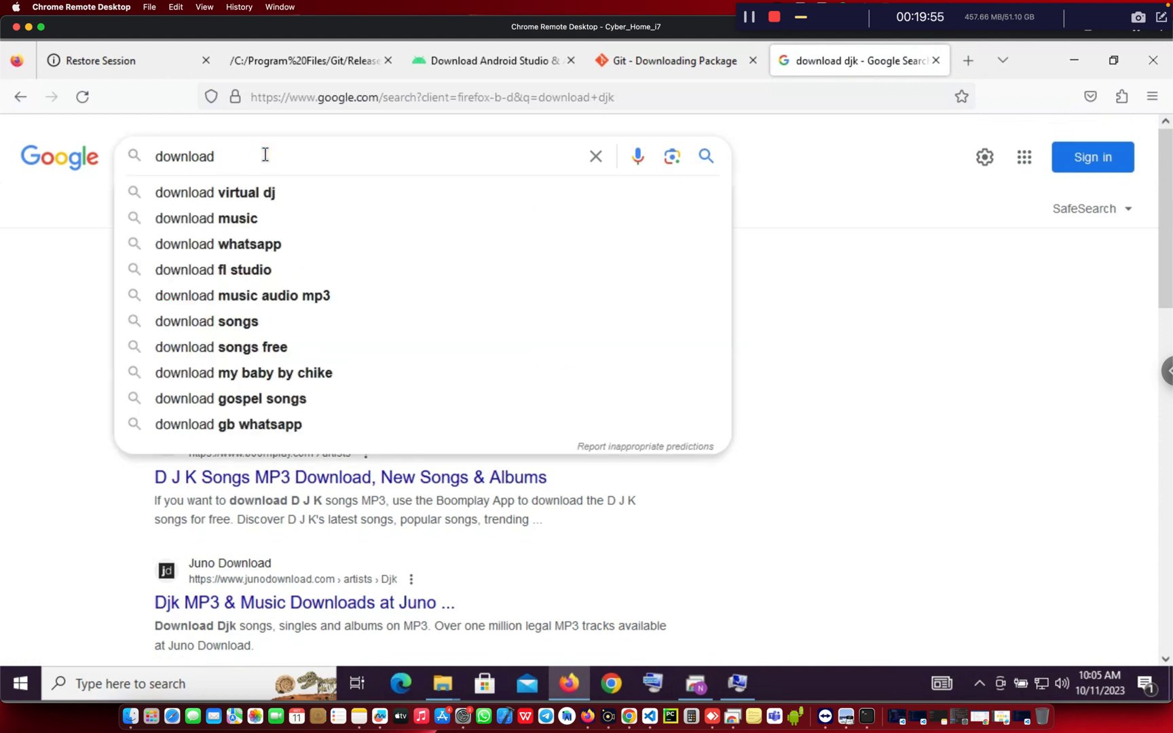
pyautogui.write('Jdk')
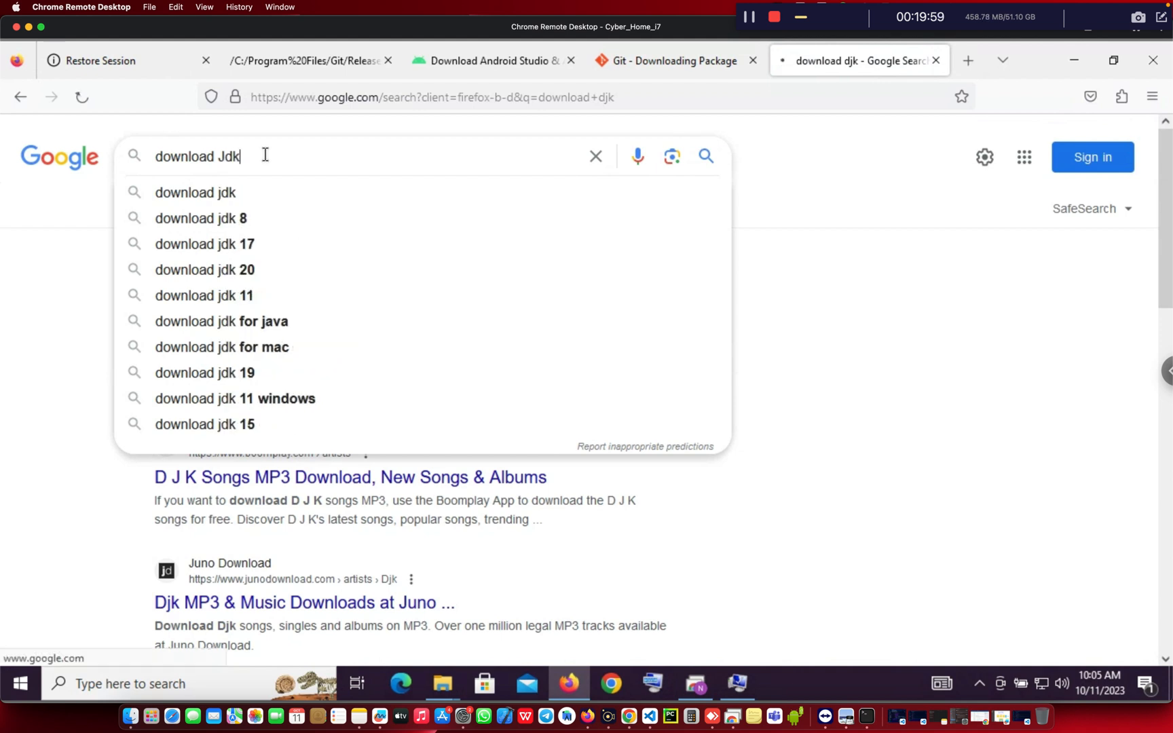
pyautogui.press('Return')
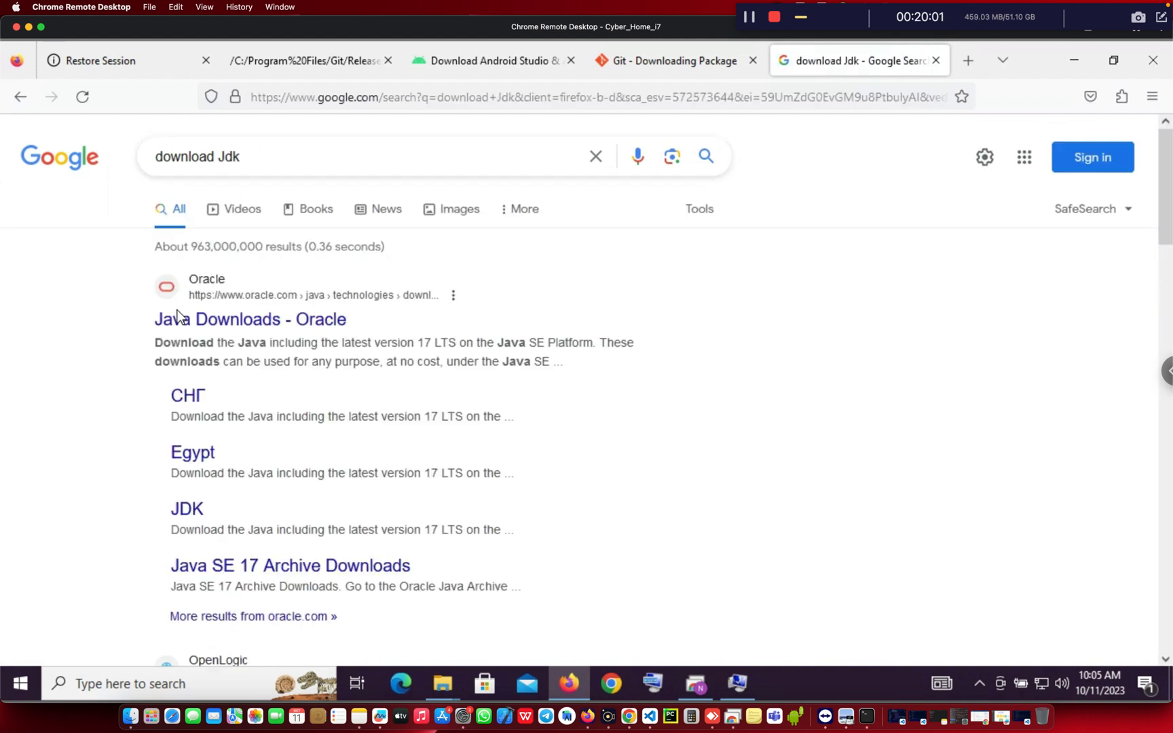
# Open the Java Downloads - Oracle result and show the Windows downloads for JDK 21
pyautogui.click(244, 320)
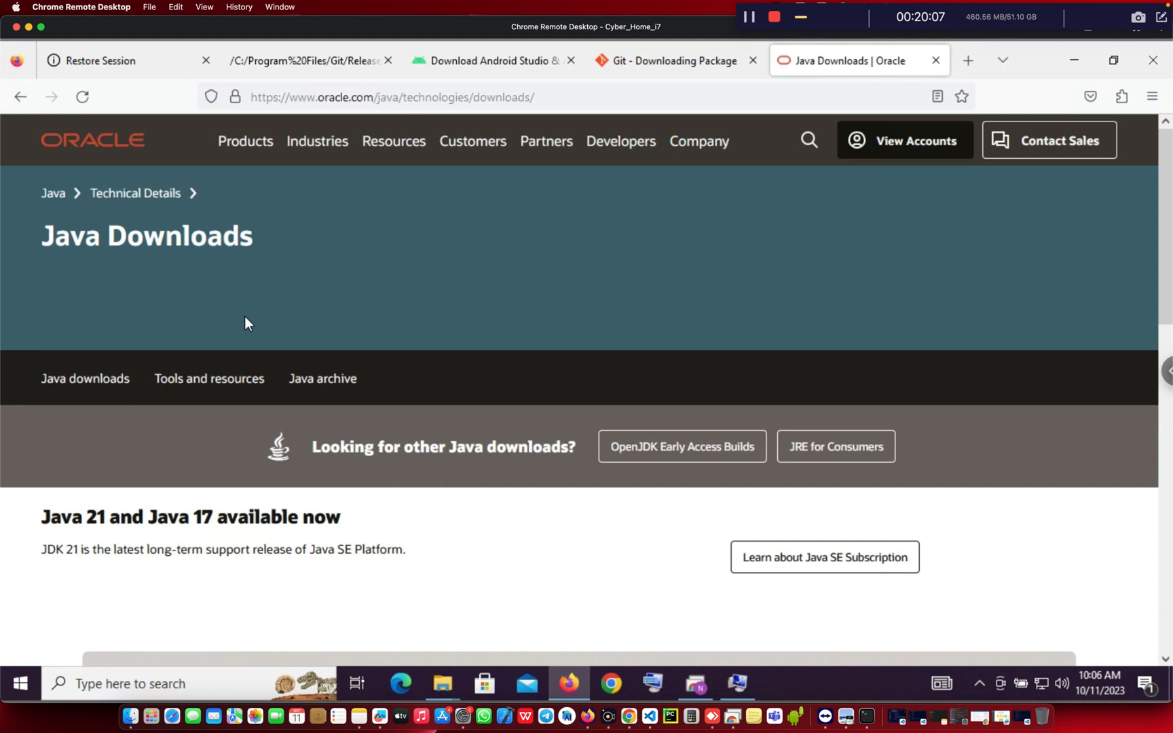
pyautogui.scroll(-1, 412, 445)
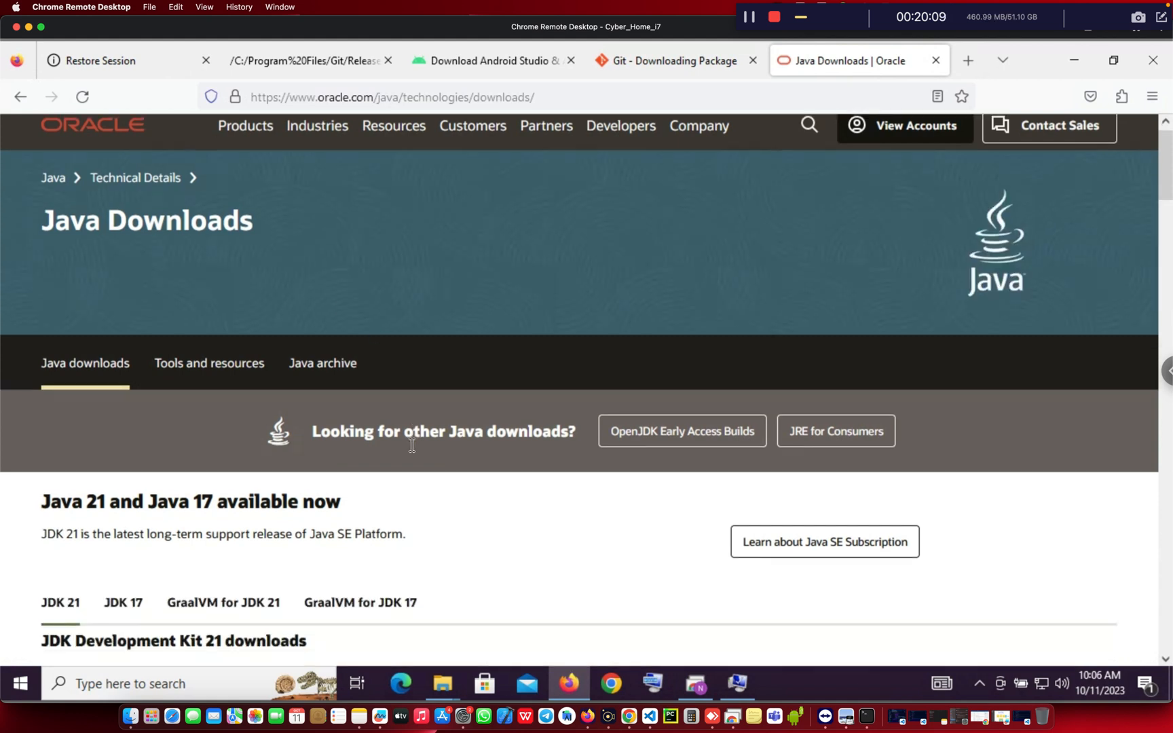
pyautogui.scroll(-3, 144, 510)
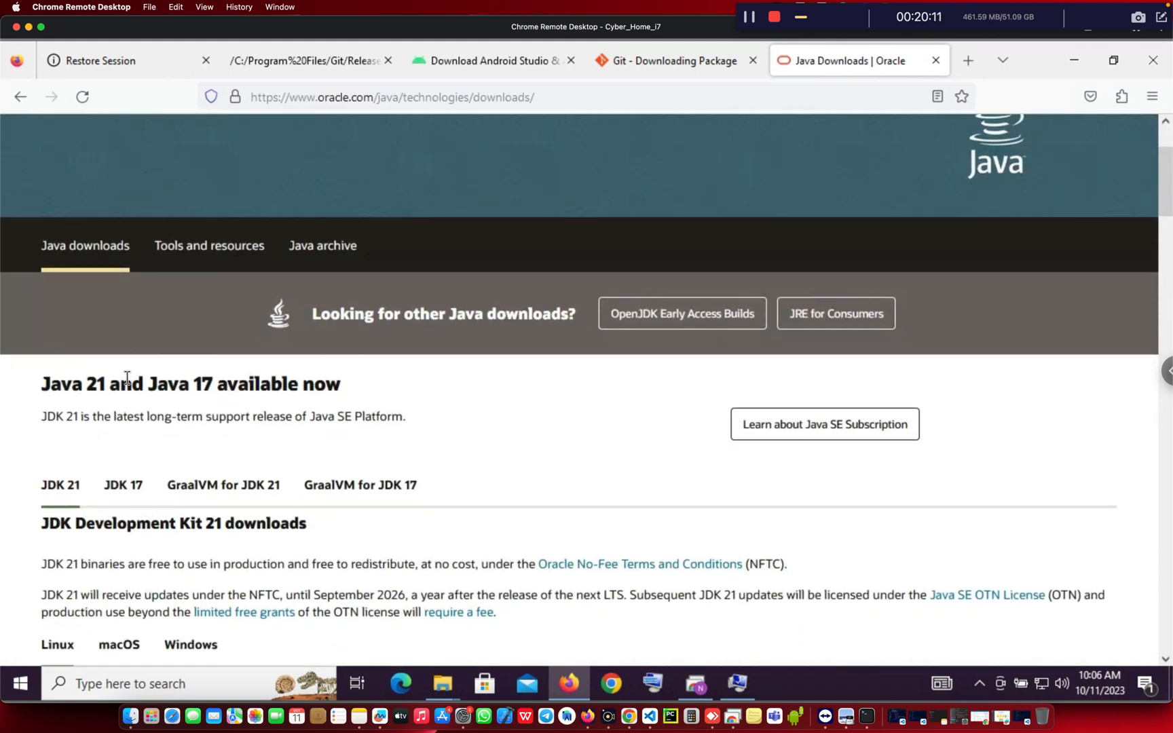
pyautogui.scroll(-1, 230, 402)
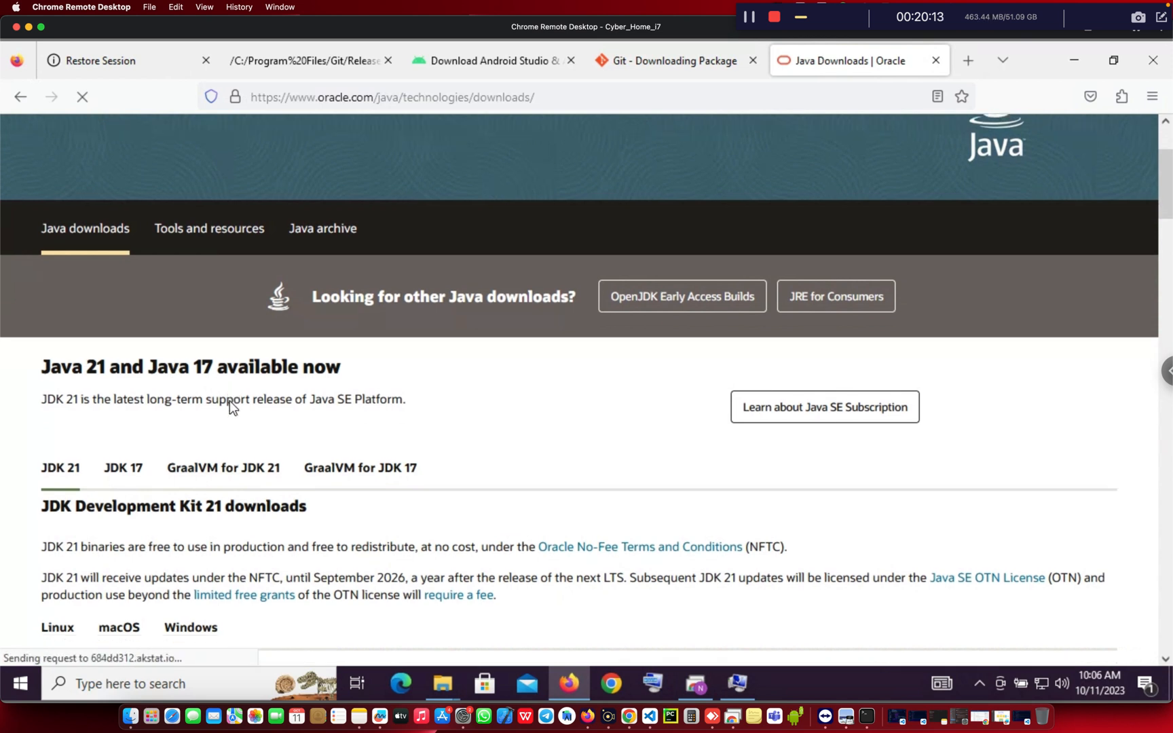
pyautogui.scroll(-4, 229, 400)
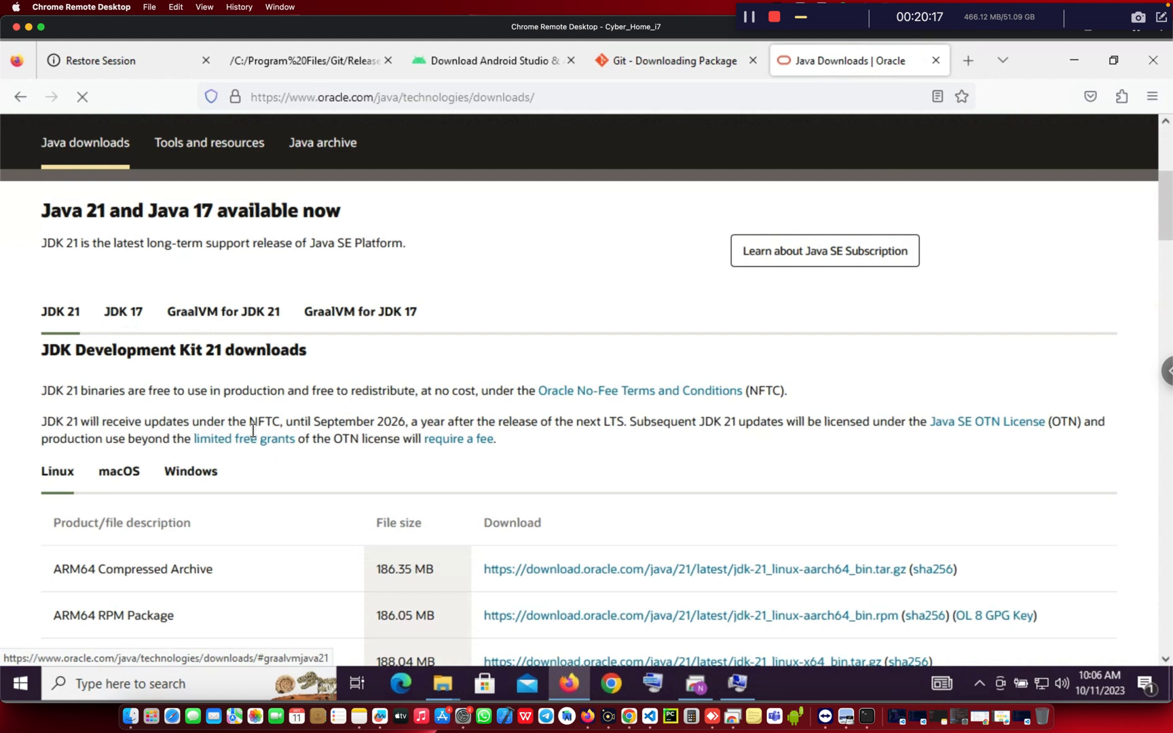
pyautogui.click(197, 475)
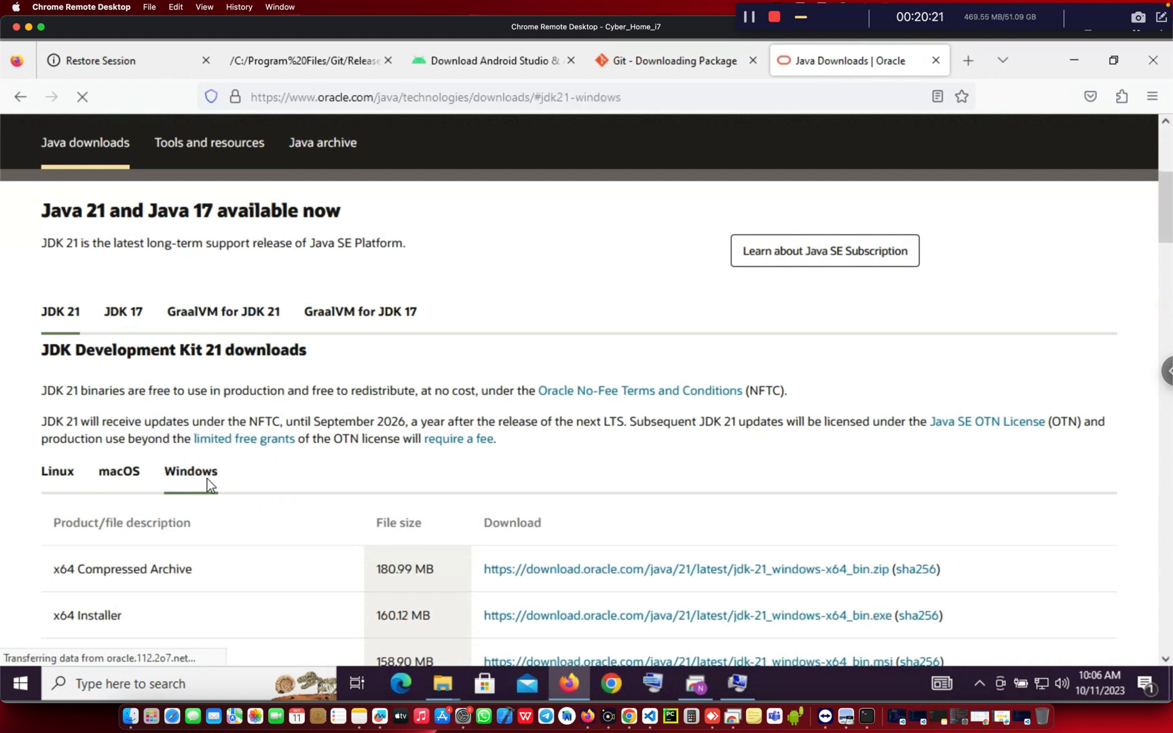
# Review the JDK 21 Windows x64 download options, and minimize Firefox to return to the software folder
pyautogui.scroll(-1, 224, 479)
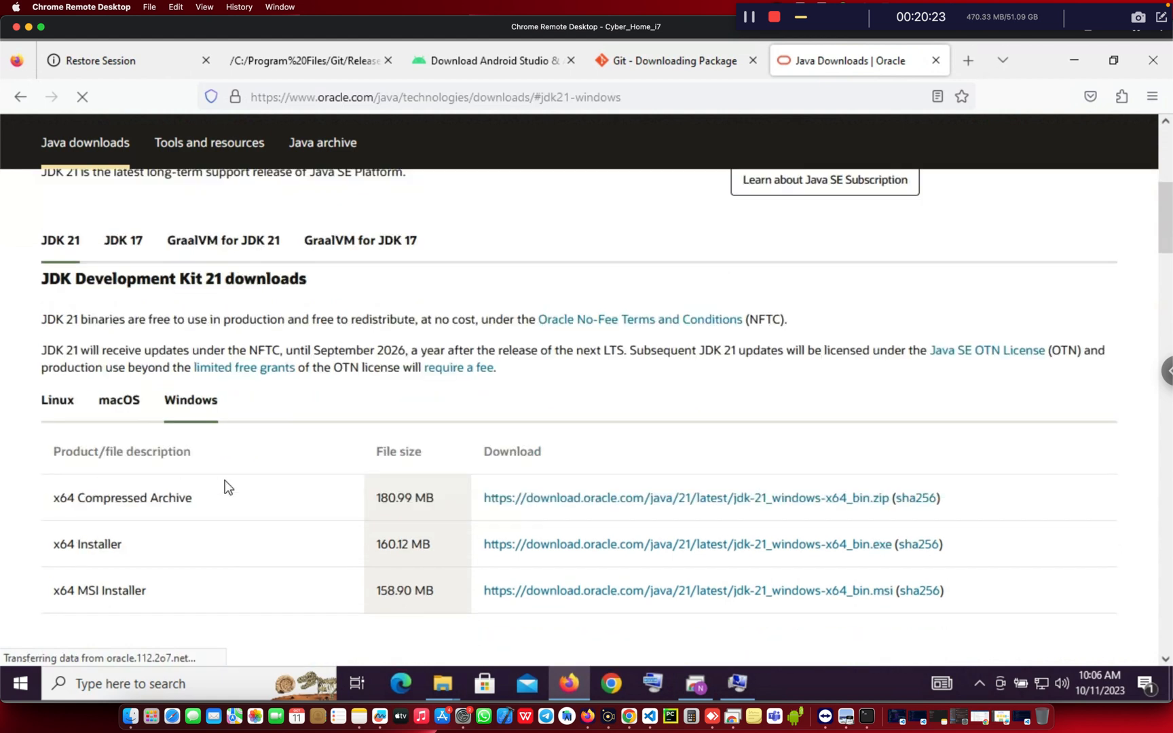
pyautogui.scroll(-2, 280, 448)
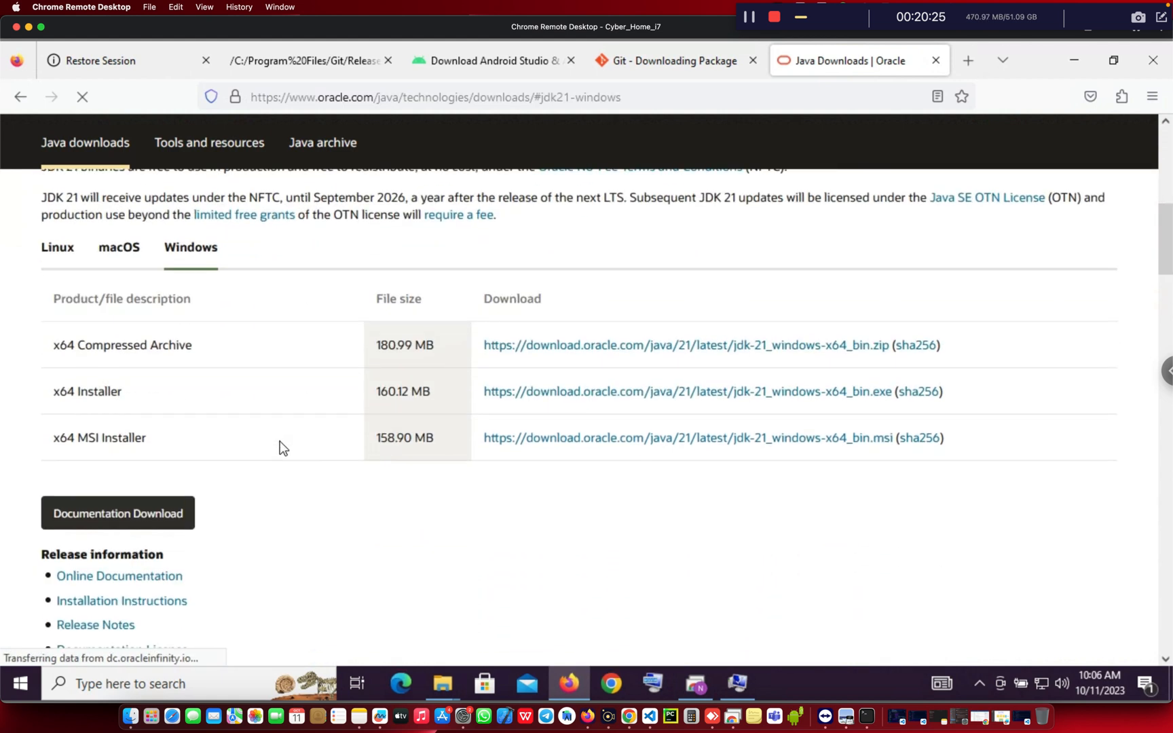
pyautogui.scroll(1, 164, 338)
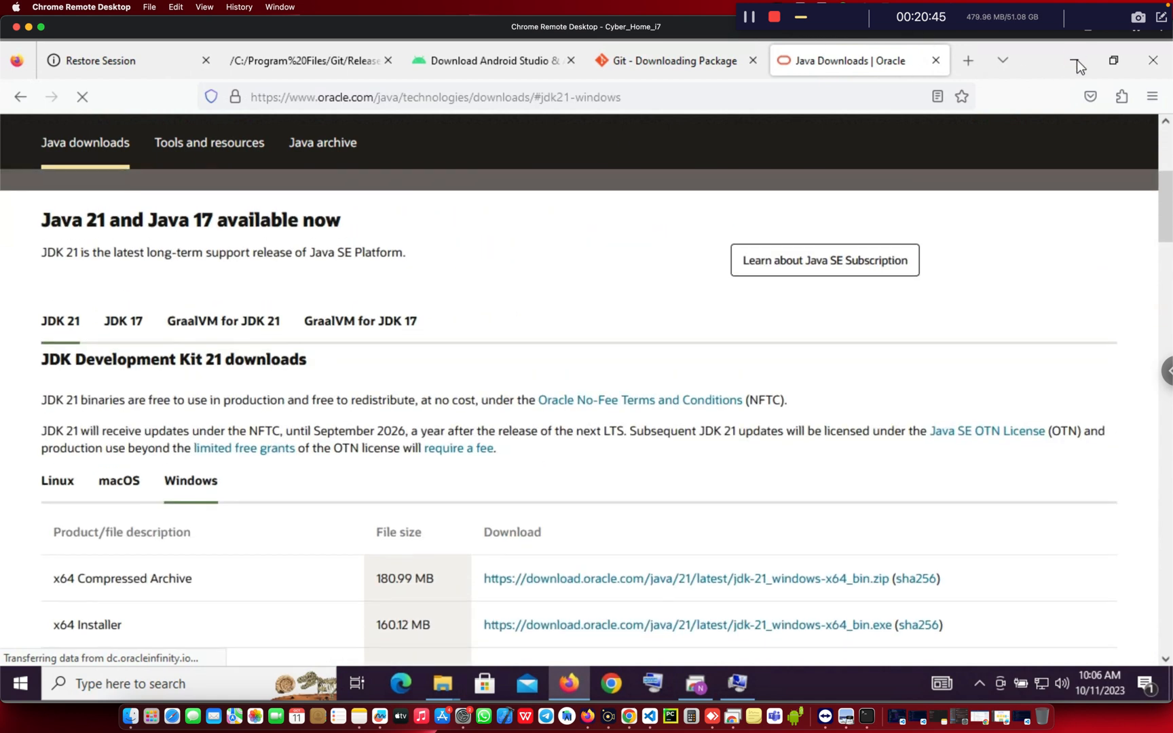
pyautogui.click(1076, 60)
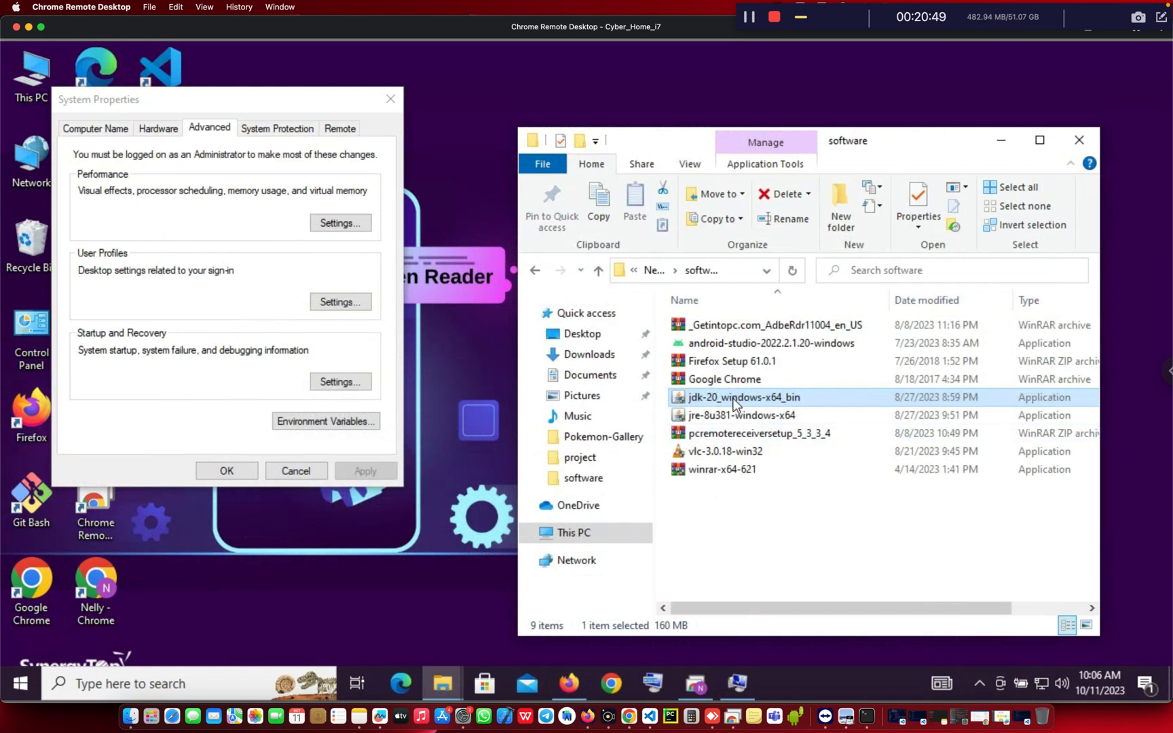
# Open a new This PC window, shift it closer to System Properties, and open Local Disk (C:)
pyautogui.moveTo(732, 404)
pyautogui.click(24, 68)
pyautogui.doubleClick(24, 68)
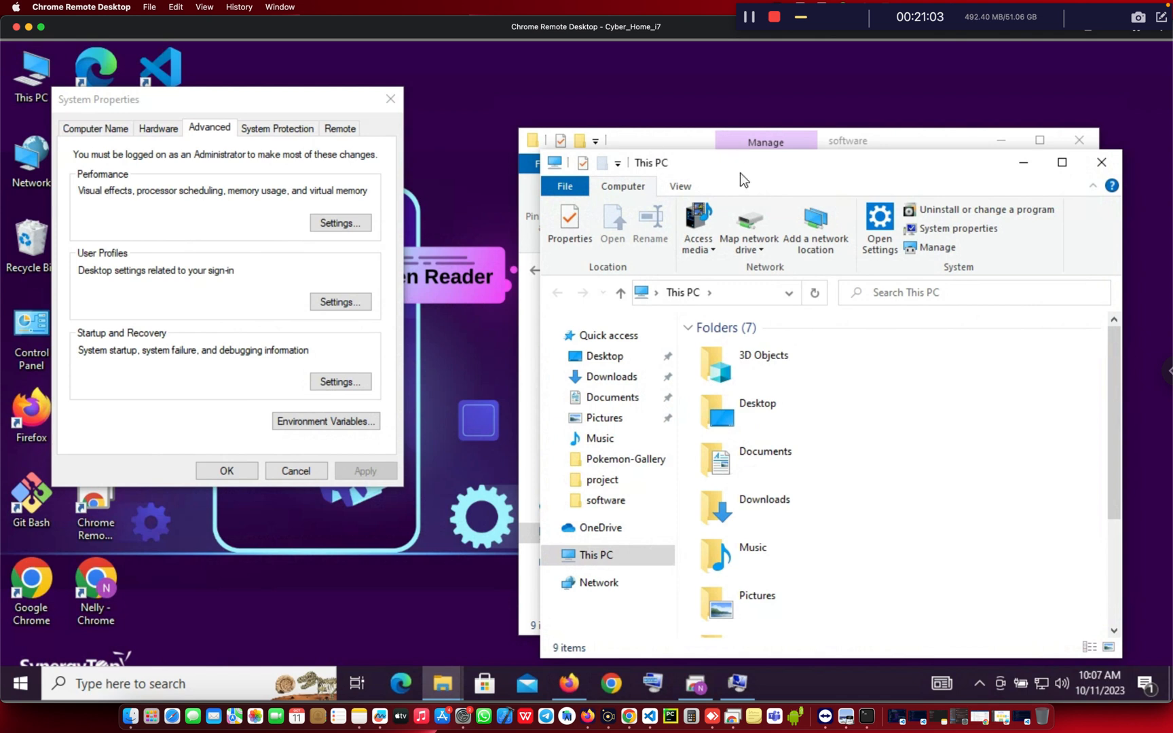
pyautogui.moveTo(739, 174); pyautogui.dragTo(600, 132)
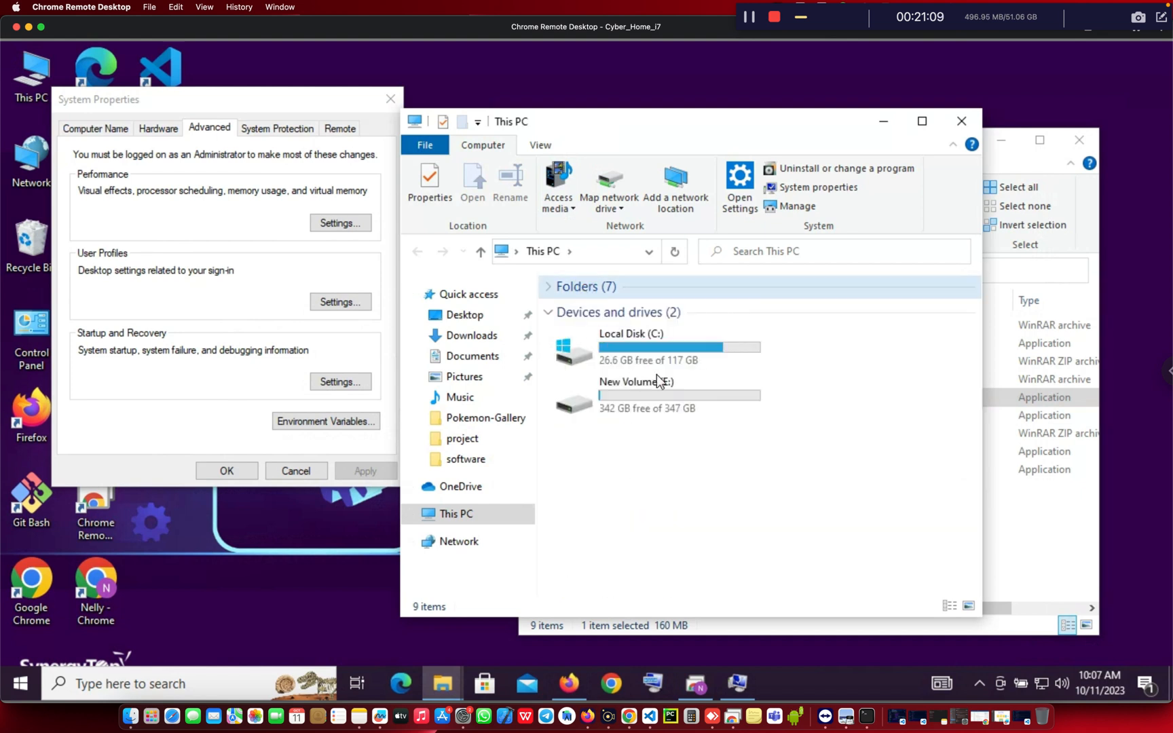
pyautogui.doubleClick(663, 349)
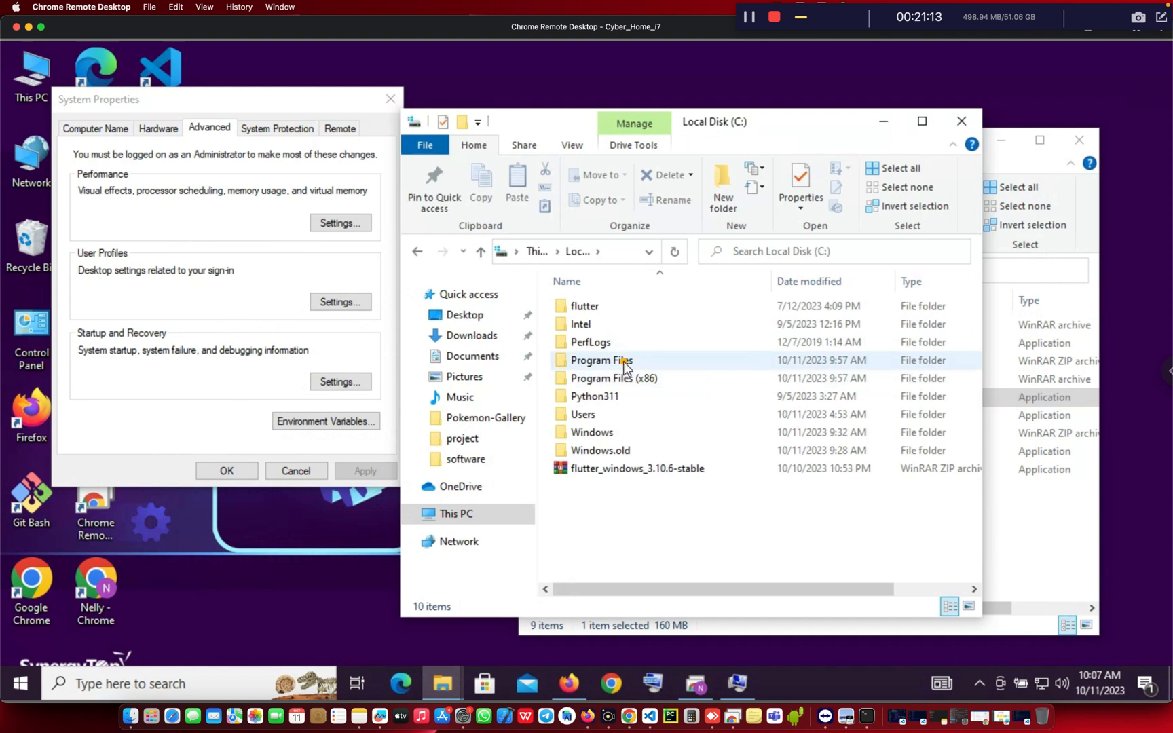
# Browse to Program Files\Java\jdk-20\bin and copy the bin folder's full path
pyautogui.doubleClick(623, 361)
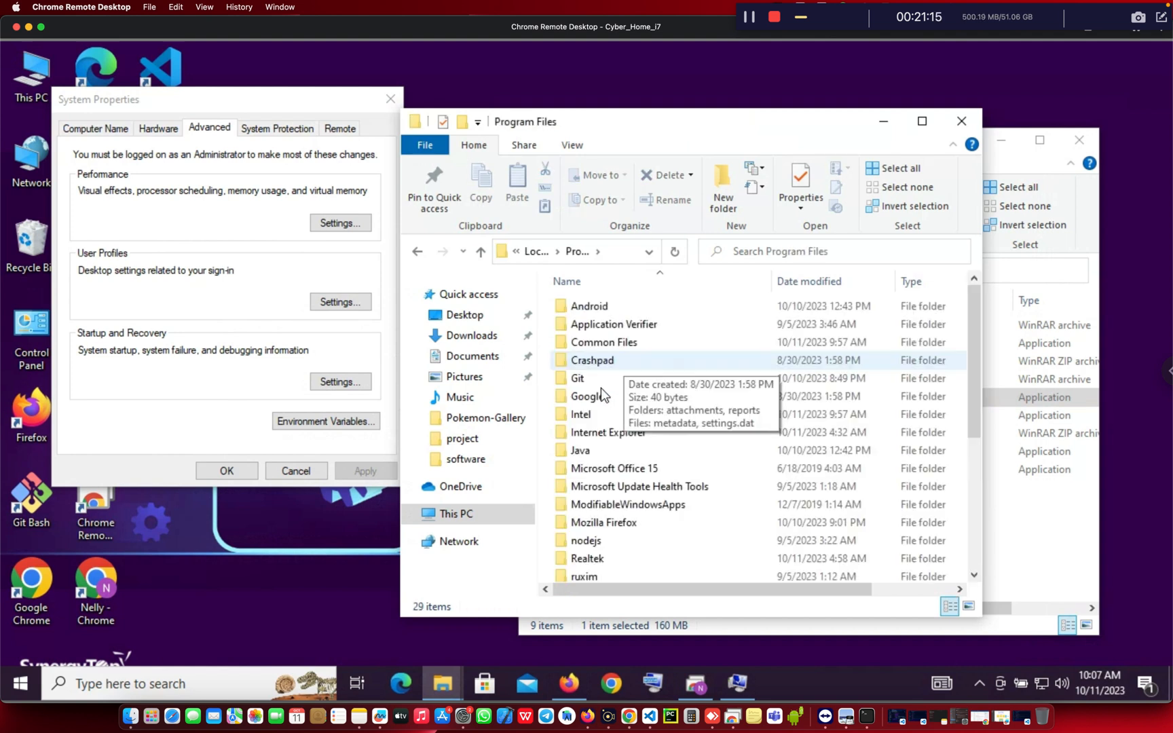
pyautogui.doubleClick(589, 451)
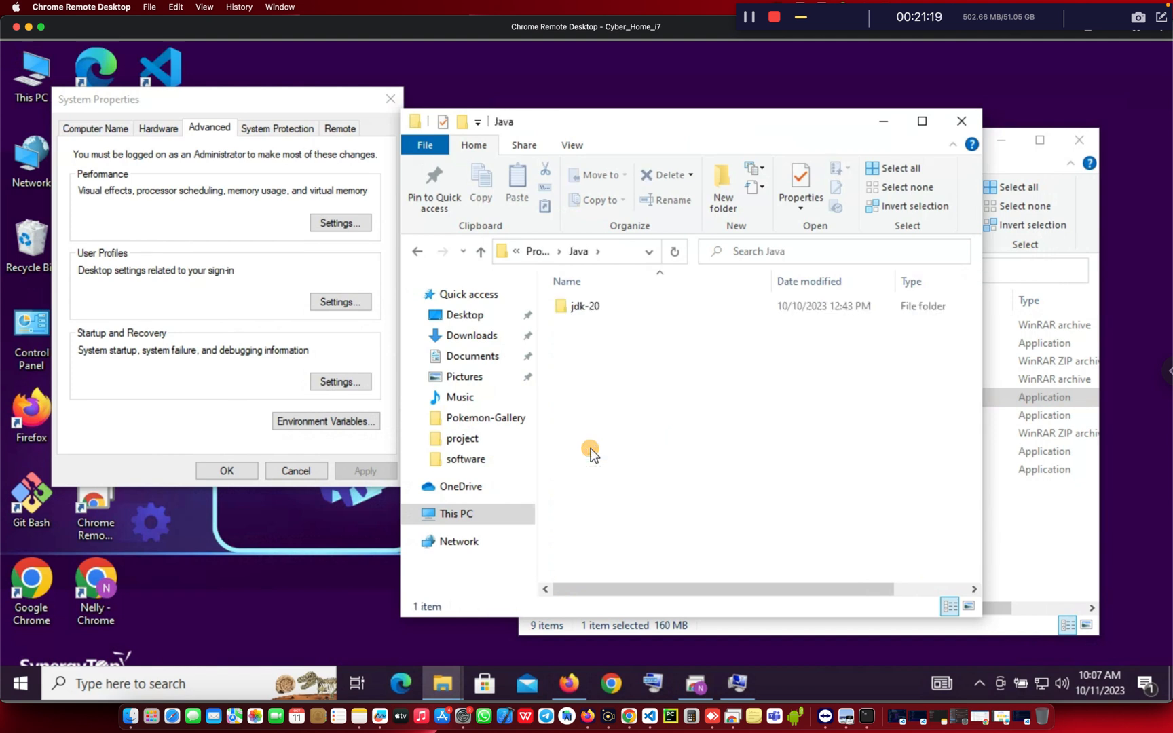
pyautogui.doubleClick(585, 306)
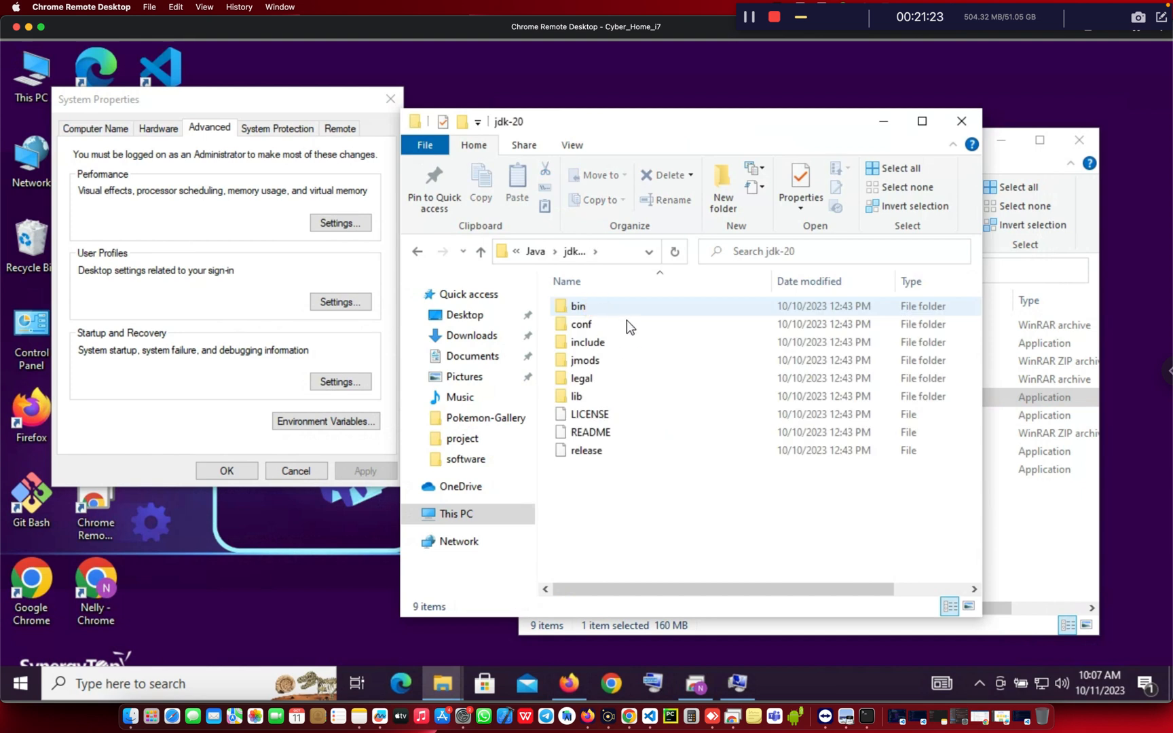
pyautogui.doubleClick(596, 306)
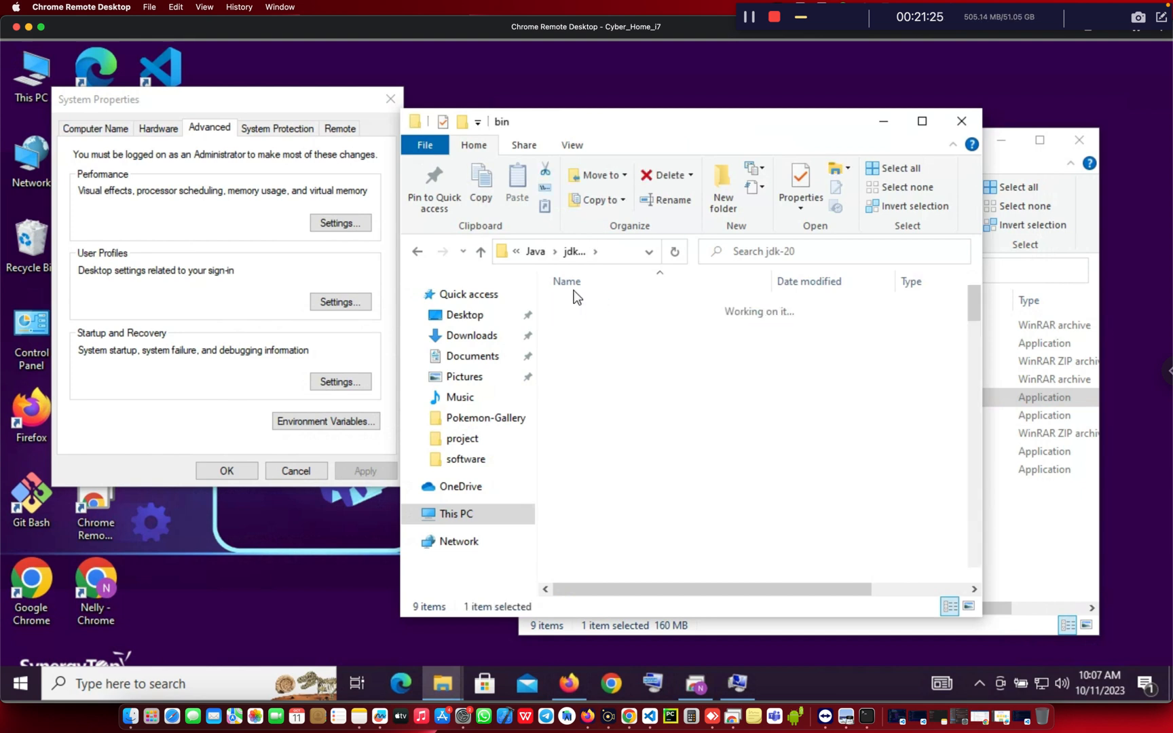
pyautogui.click(615, 253)
pyautogui.hotkey('ctrl', 'c')
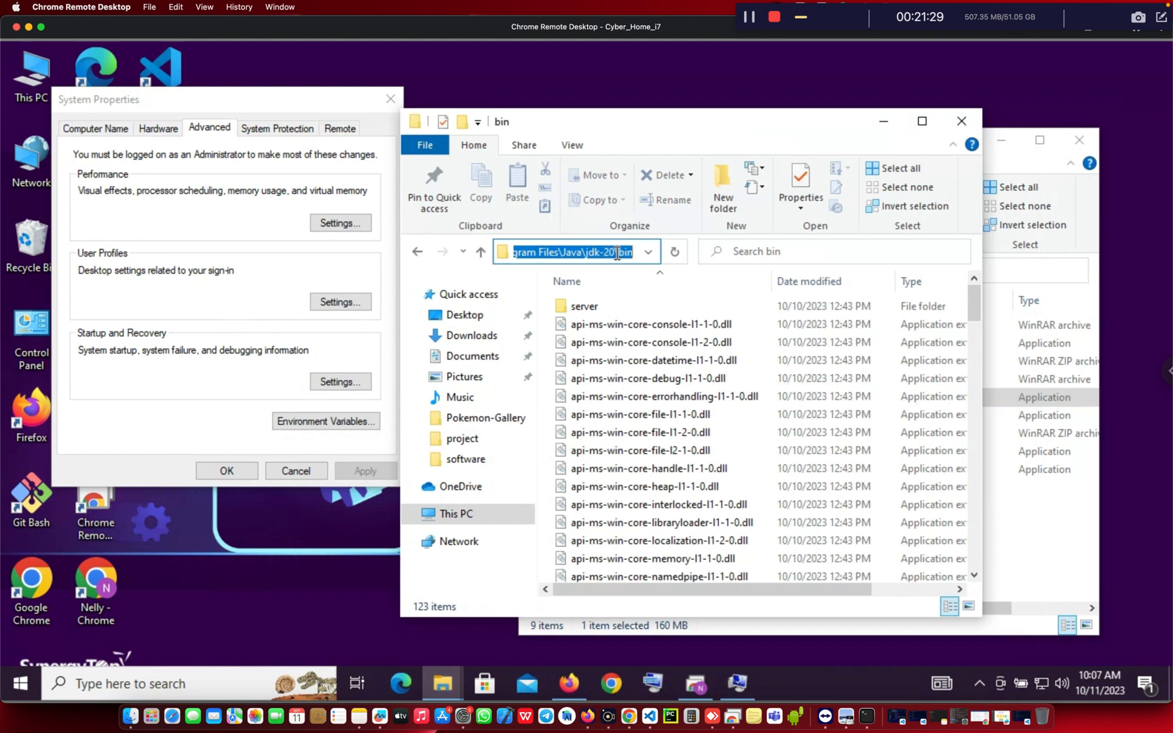
# Edit the user Path environment variable and paste C:\Program Files\Java\jdk-20\bin as a new entry
pyautogui.click(249, 379)
pyautogui.click(325, 422)
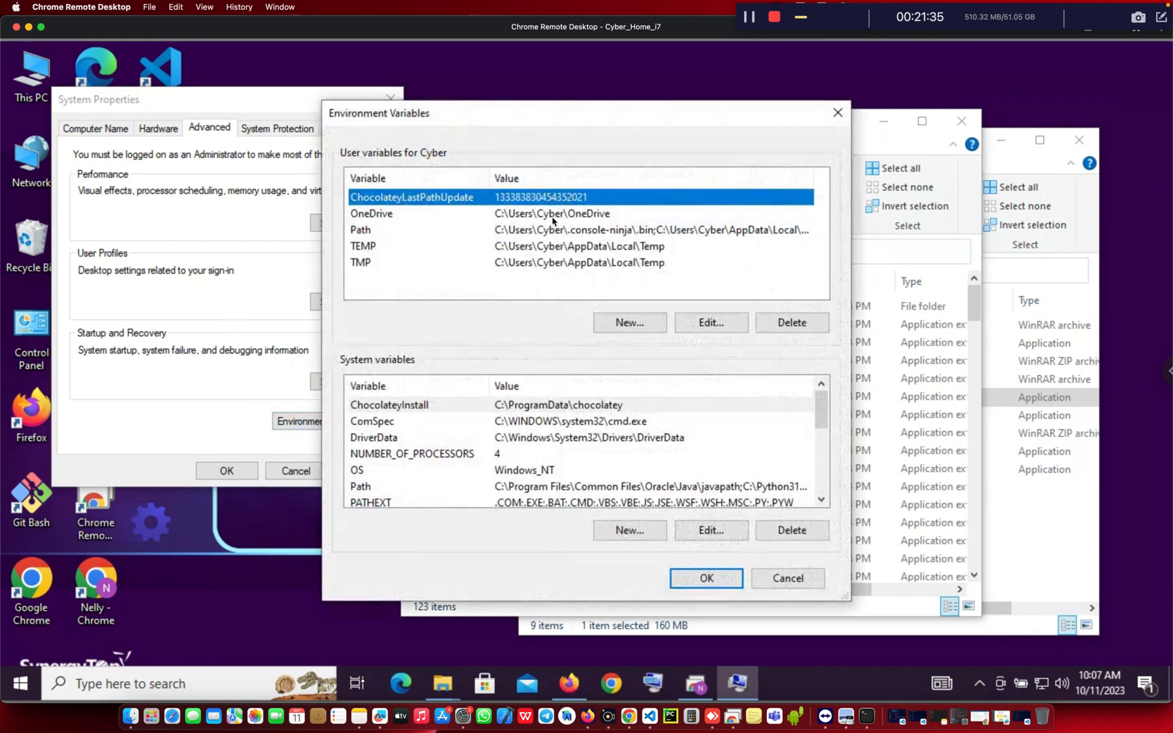
pyautogui.click(517, 232)
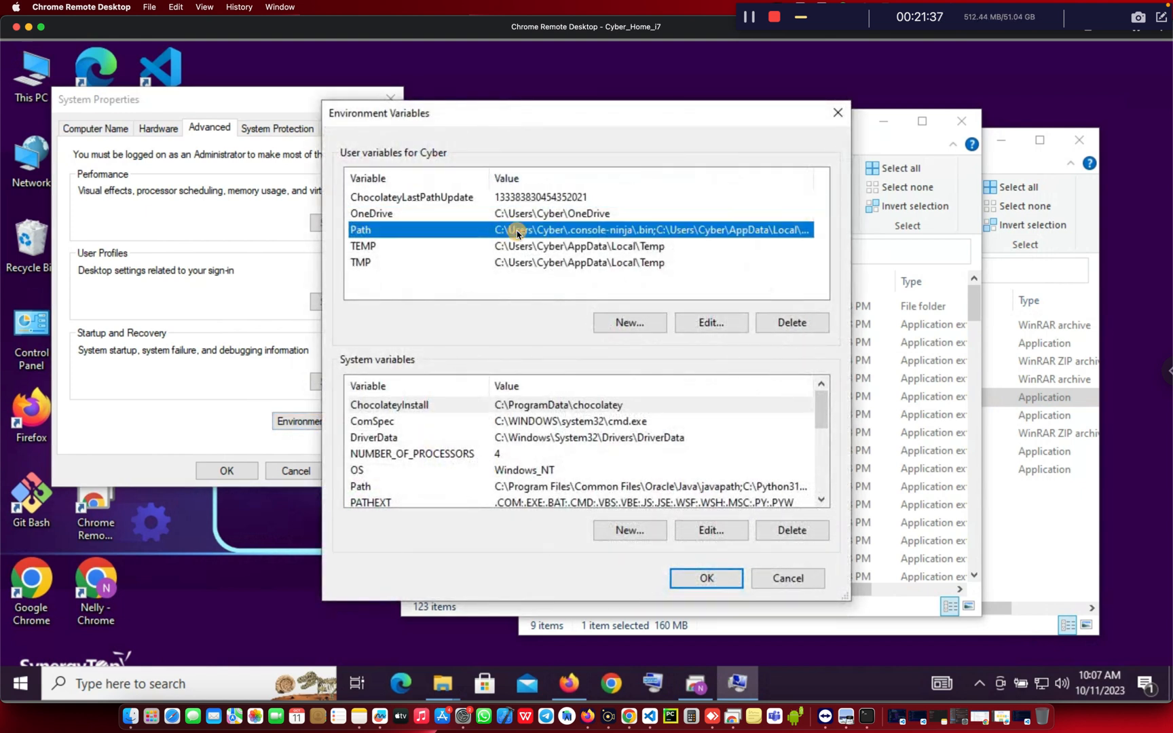
pyautogui.click(699, 323)
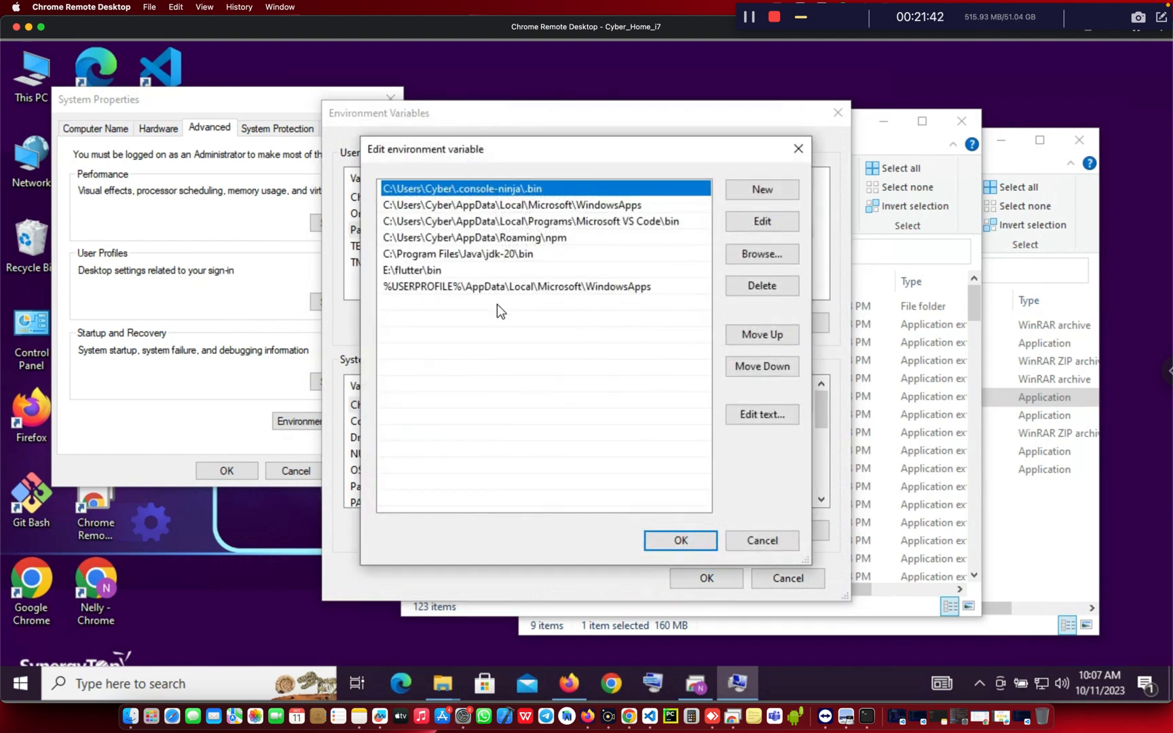
pyautogui.click(434, 302)
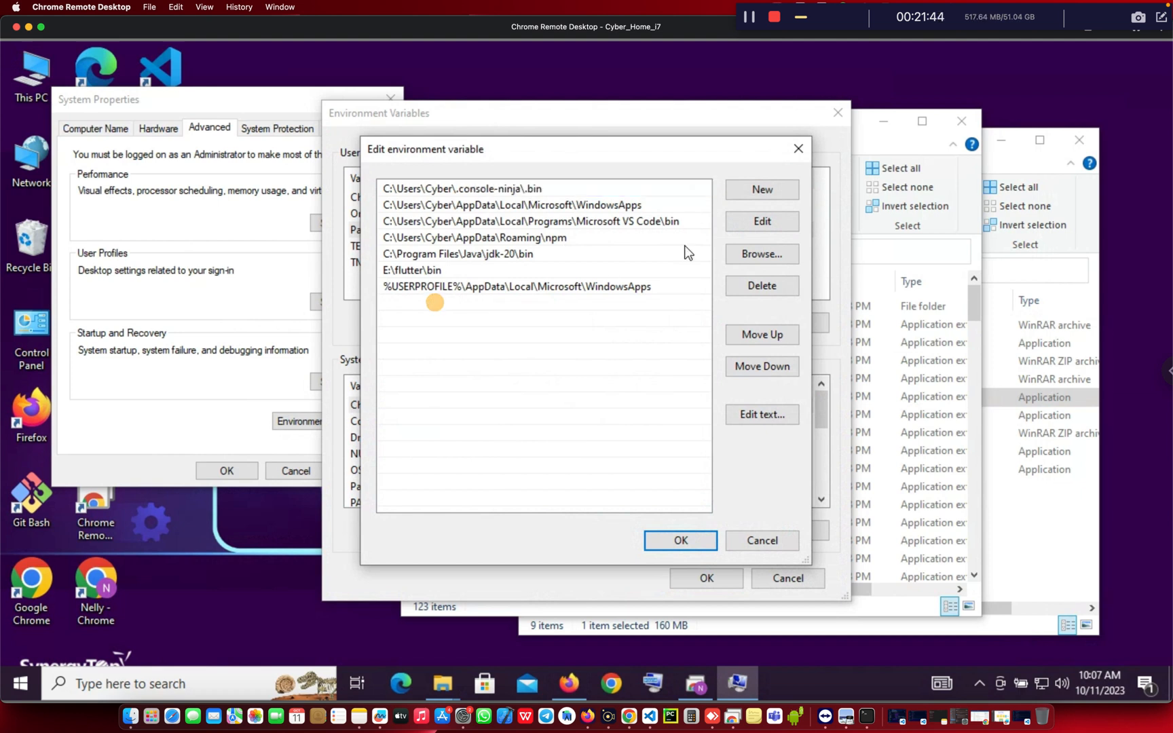
pyautogui.click(764, 195)
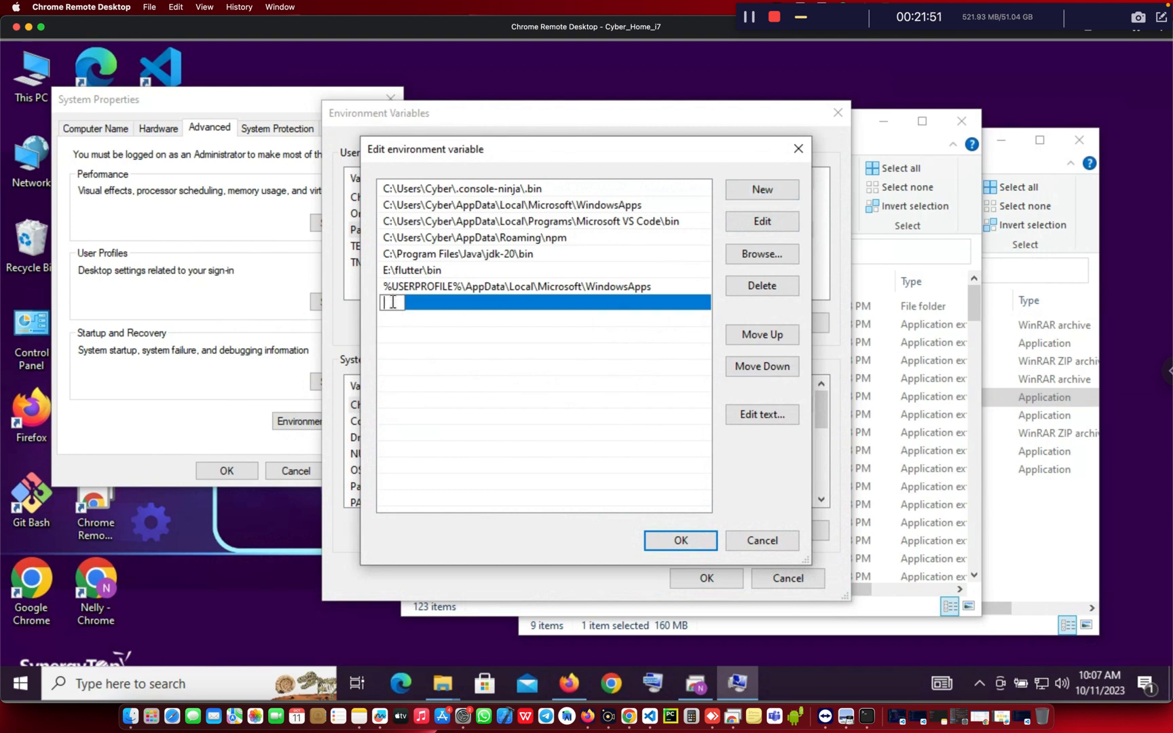
pyautogui.hotkey('ctrl', 'v')
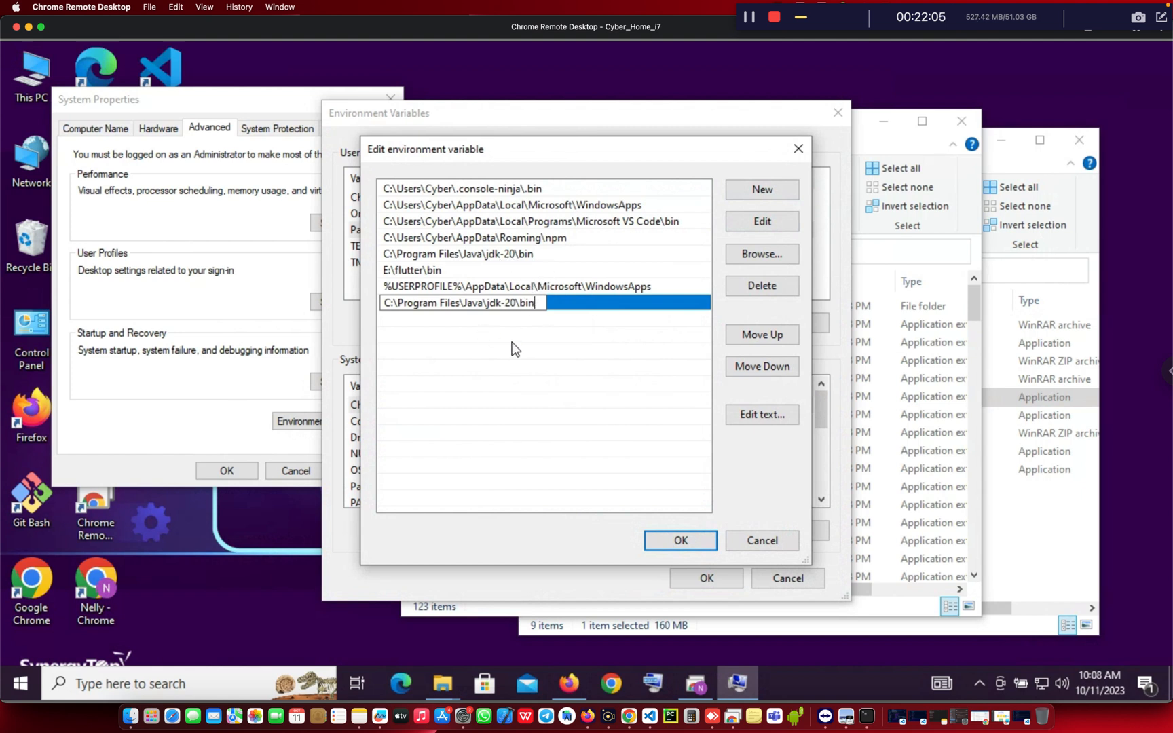
# Clear the newly pasted C:\Program Files\Java\jdk-20\bin entry and close the Path editor without saving
pyautogui.press('BackSpace')
pyautogui.press('BackSpace')
pyautogui.press('BackSpace')
pyautogui.press('BackSpace')
pyautogui.press('BackSpace')
pyautogui.press('BackSpace')
pyautogui.press('BackSpace')
pyautogui.press('BackSpace')
pyautogui.press('BackSpace')
pyautogui.press('BackSpace')
pyautogui.press('BackSpace')
pyautogui.press('BackSpace')
pyautogui.press('BackSpace')
pyautogui.press('BackSpace')
pyautogui.press('BackSpace')
pyautogui.press('BackSpace')
pyautogui.press('BackSpace')
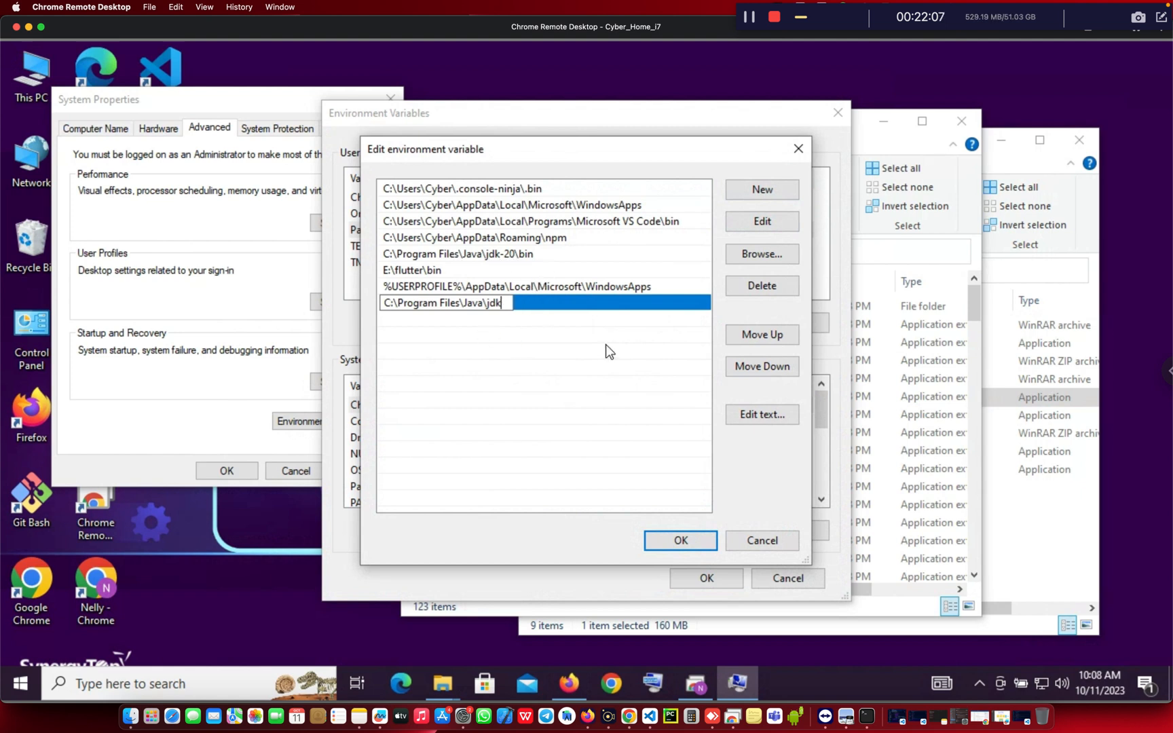
pyautogui.press('BackSpace')
pyautogui.press('BackSpace')
pyautogui.press('BackSpace')
pyautogui.press('BackSpace')
pyautogui.press('BackSpace')
pyautogui.press('BackSpace')
pyautogui.press('BackSpace')
pyautogui.press('BackSpace')
pyautogui.press('BackSpace')
pyautogui.press('BackSpace')
pyautogui.press('BackSpace')
pyautogui.press('BackSpace')
pyautogui.press('BackSpace')
pyautogui.press('BackSpace')
pyautogui.press('BackSpace')
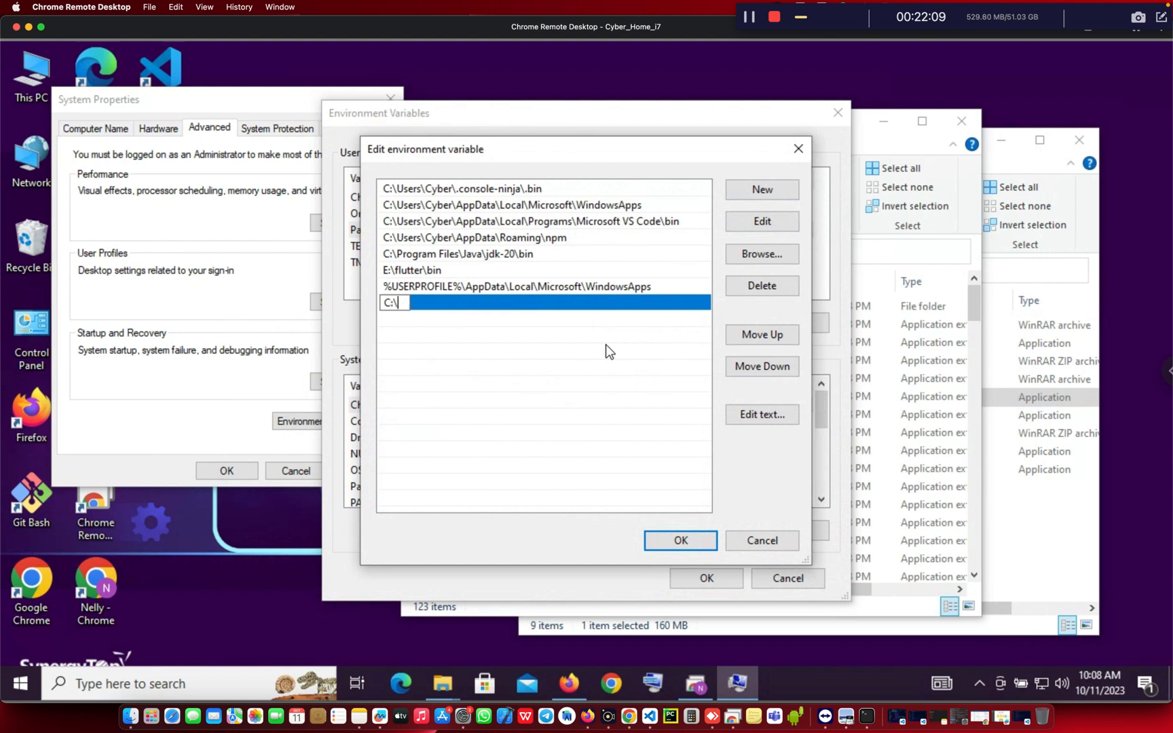
pyautogui.click(605, 345)
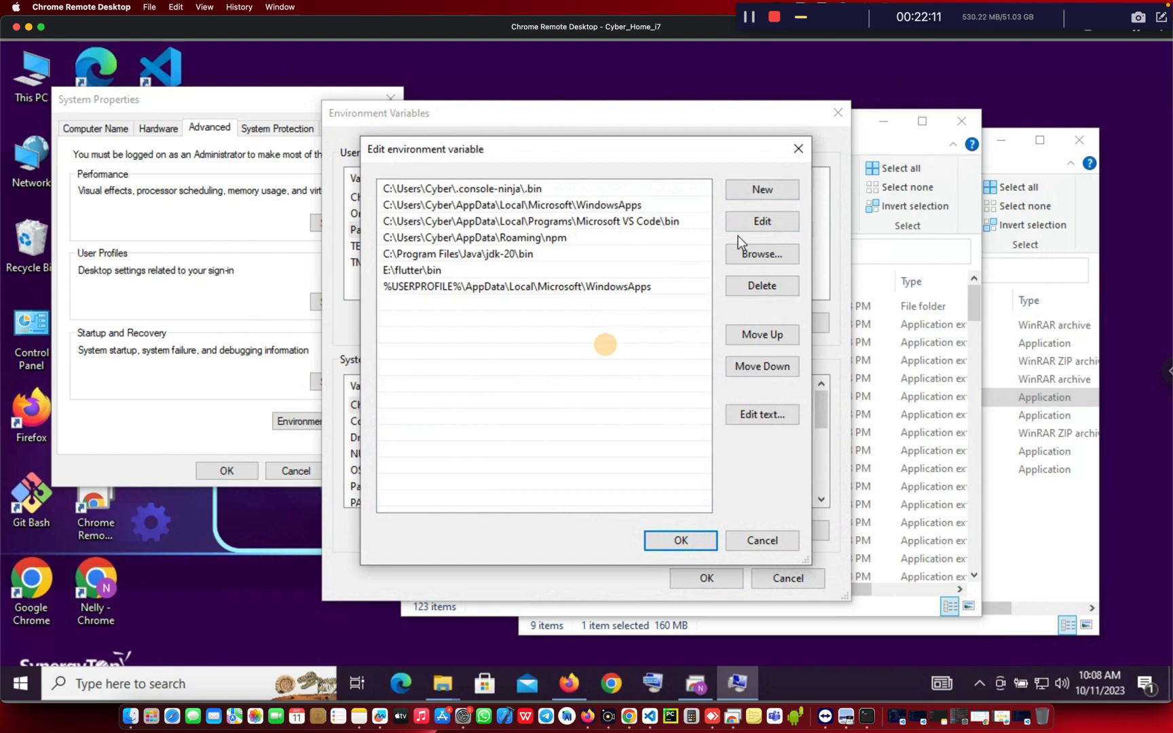
pyautogui.click(743, 542)
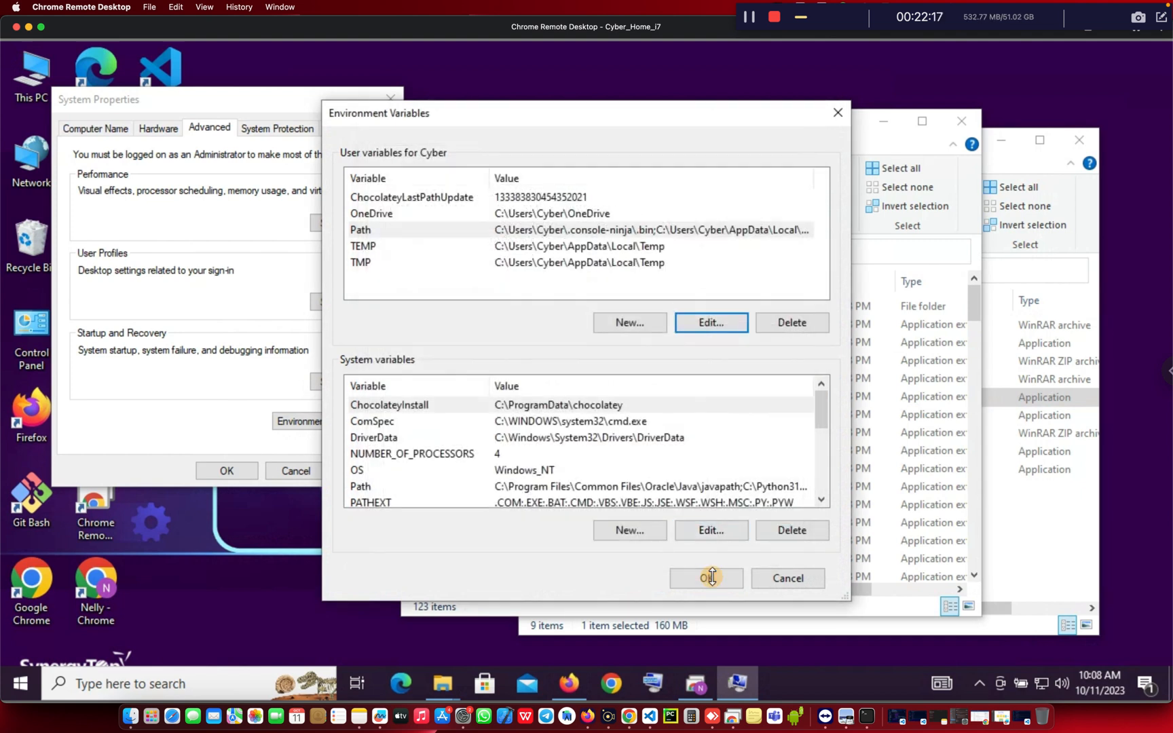
# Accept and close Environment Variables and System Properties, and close the jdk-20 bin folder window
pyautogui.click(711, 576)
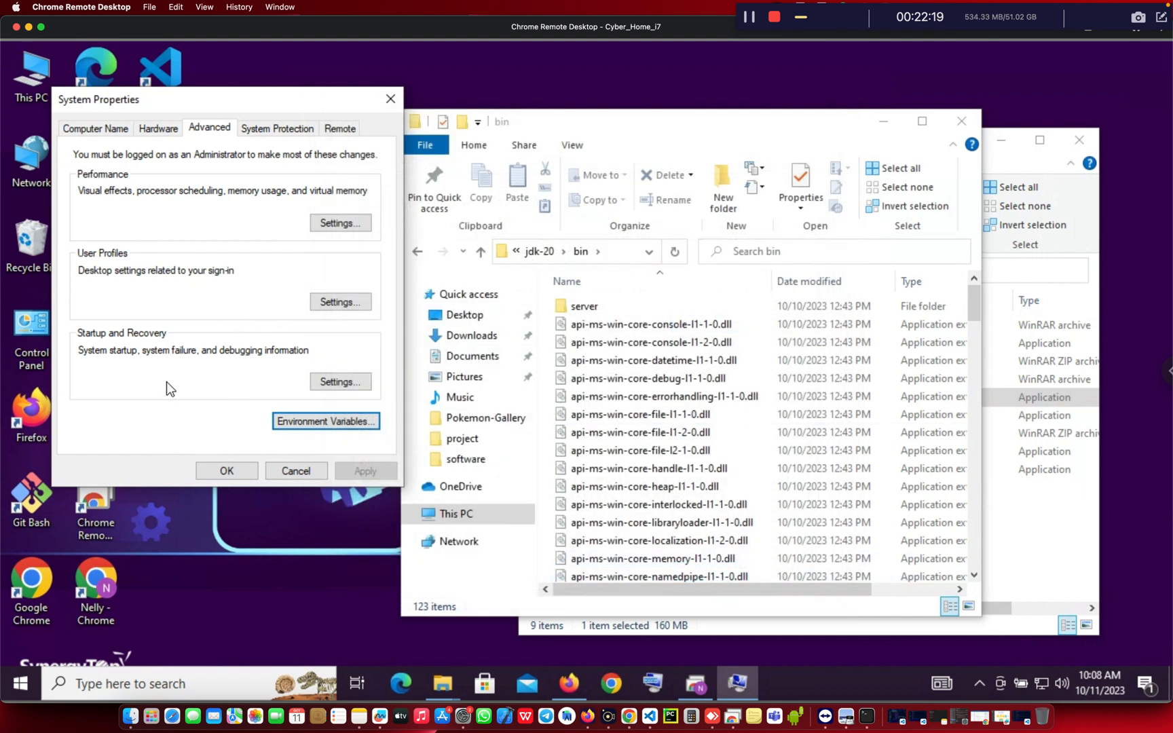
pyautogui.click(229, 470)
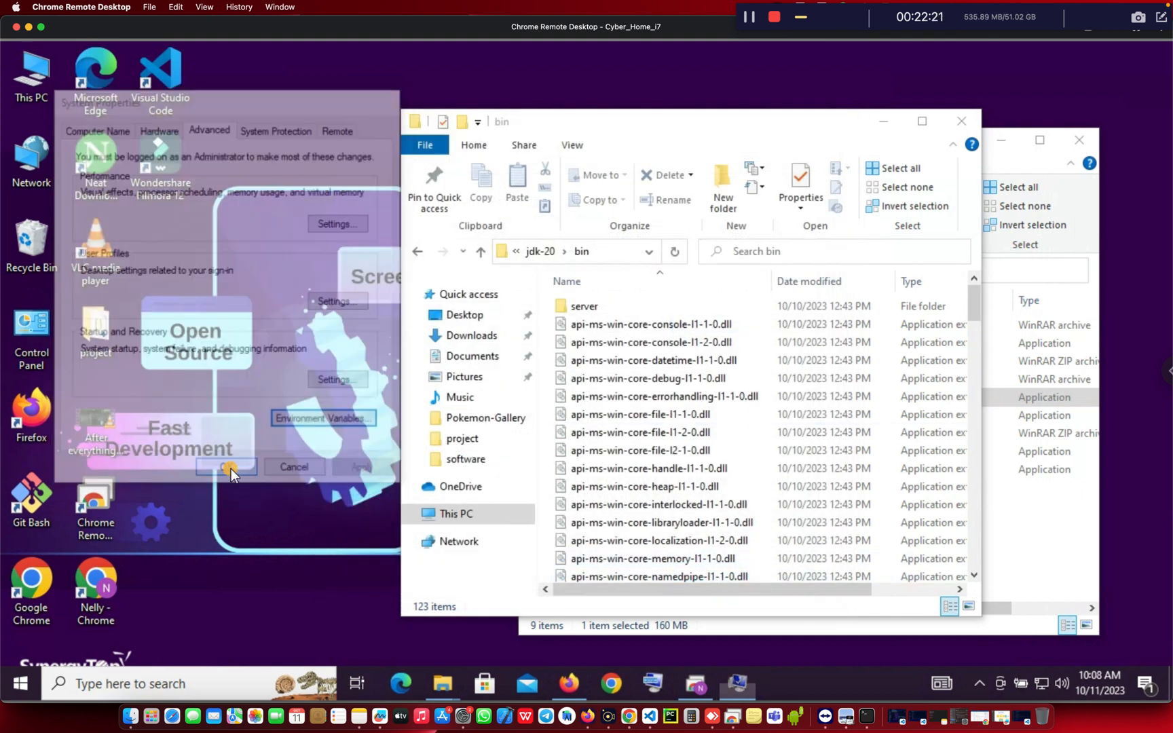
pyautogui.click(958, 120)
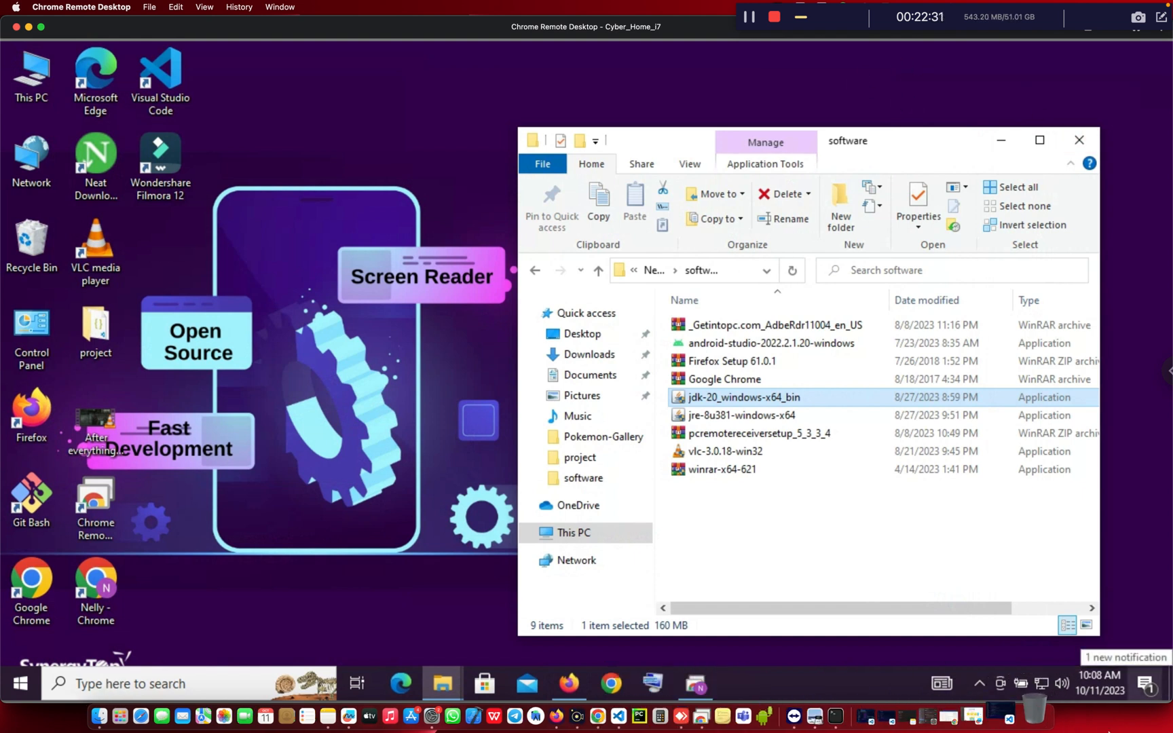
# Review the setup checklist in Notes from Flutter SDK to Node JS, and return to the remote desktop
pyautogui.click(1166, 726)
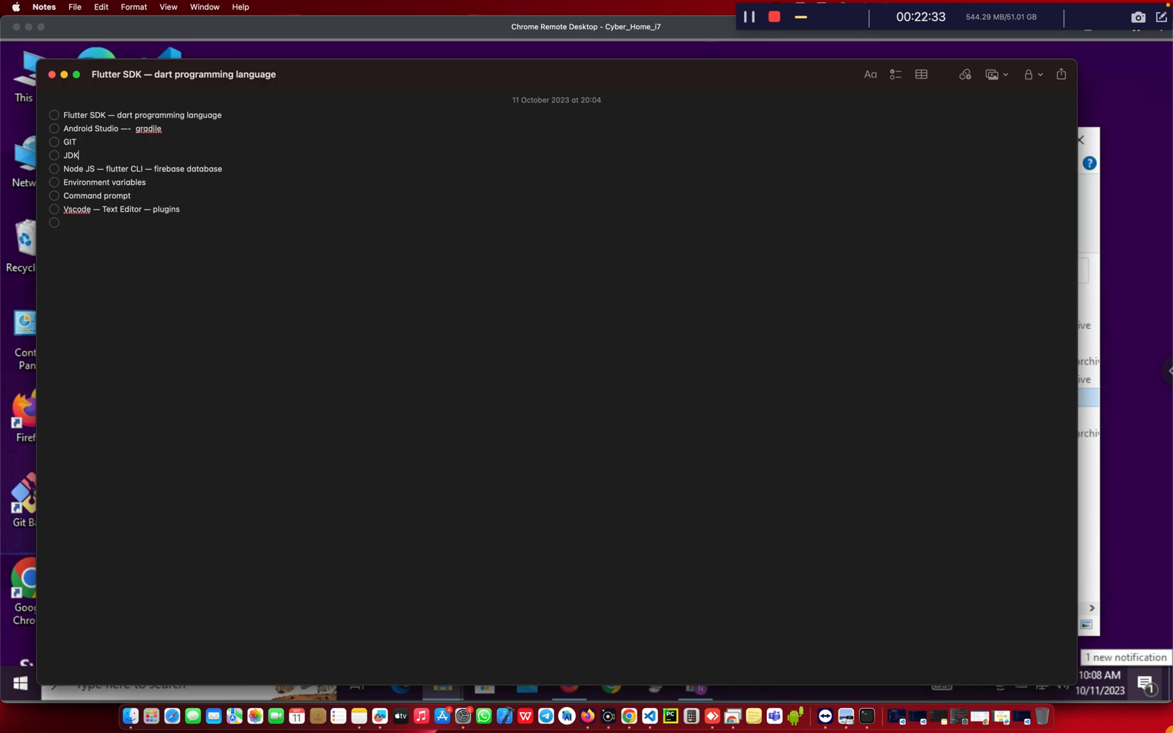
pyautogui.click(168, 300)
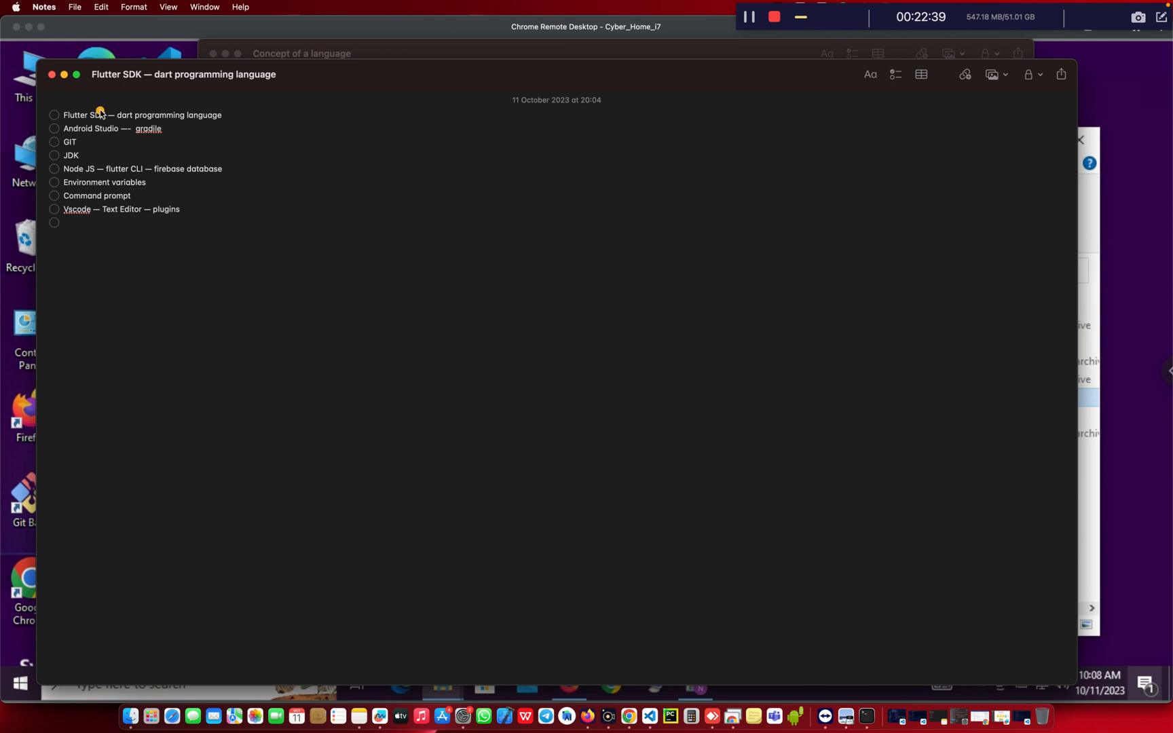
pyautogui.click(125, 128)
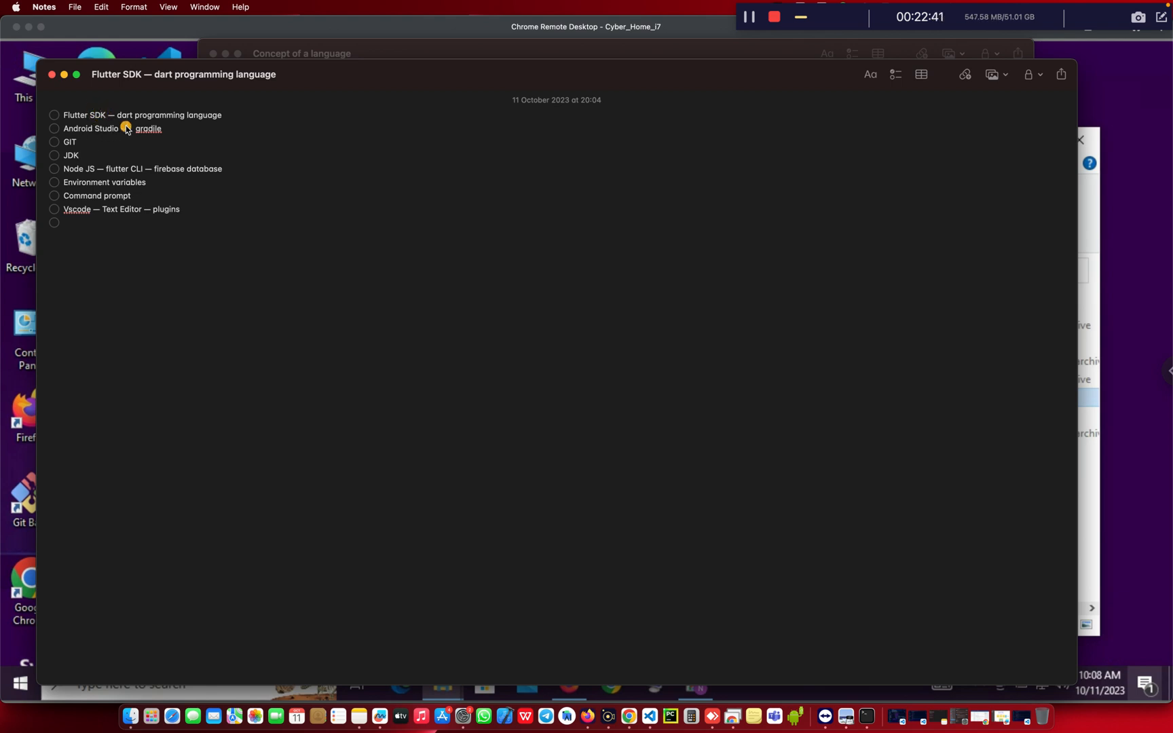
pyautogui.click(88, 156)
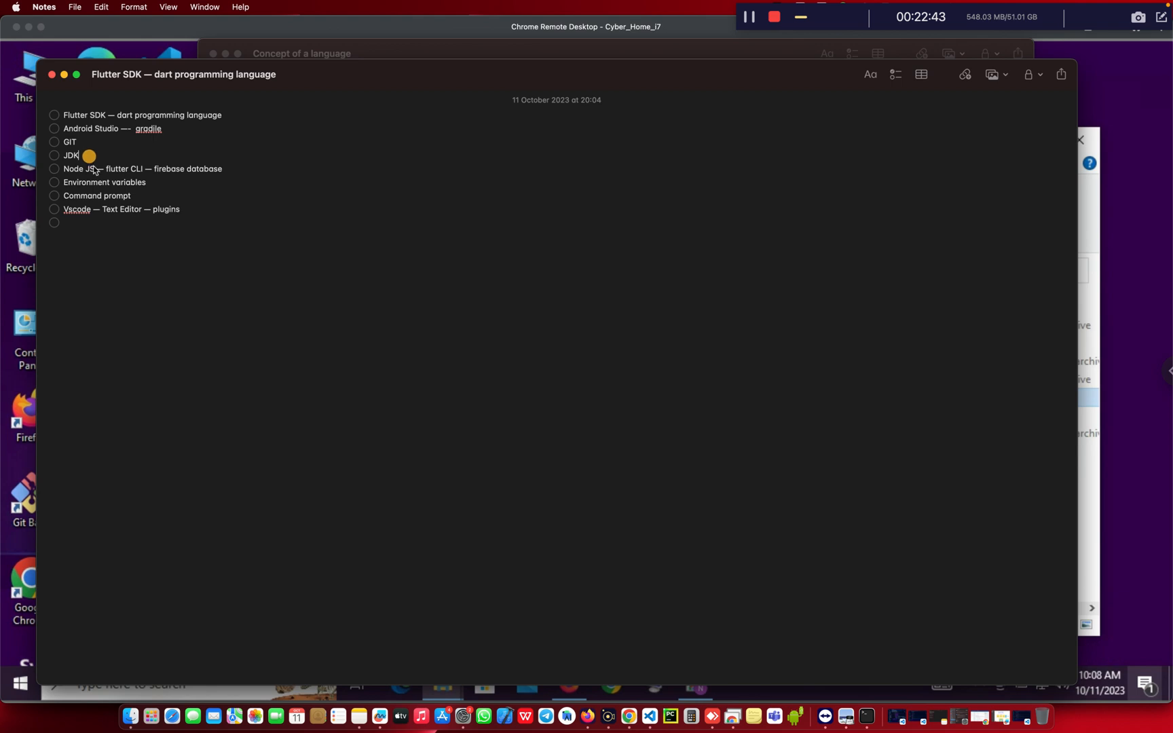
pyautogui.click(102, 168)
pyautogui.click(1166, 252)
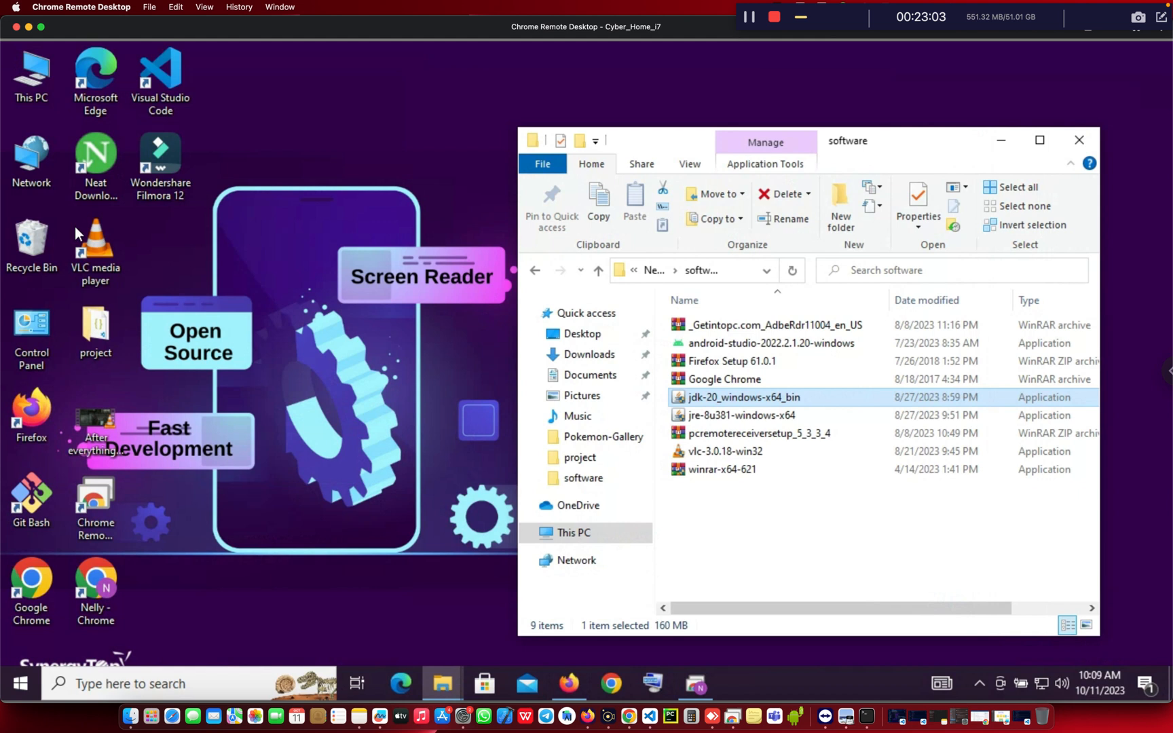
# Open Command Prompt on the remote machine and run the flutter command
pyautogui.click(156, 683)
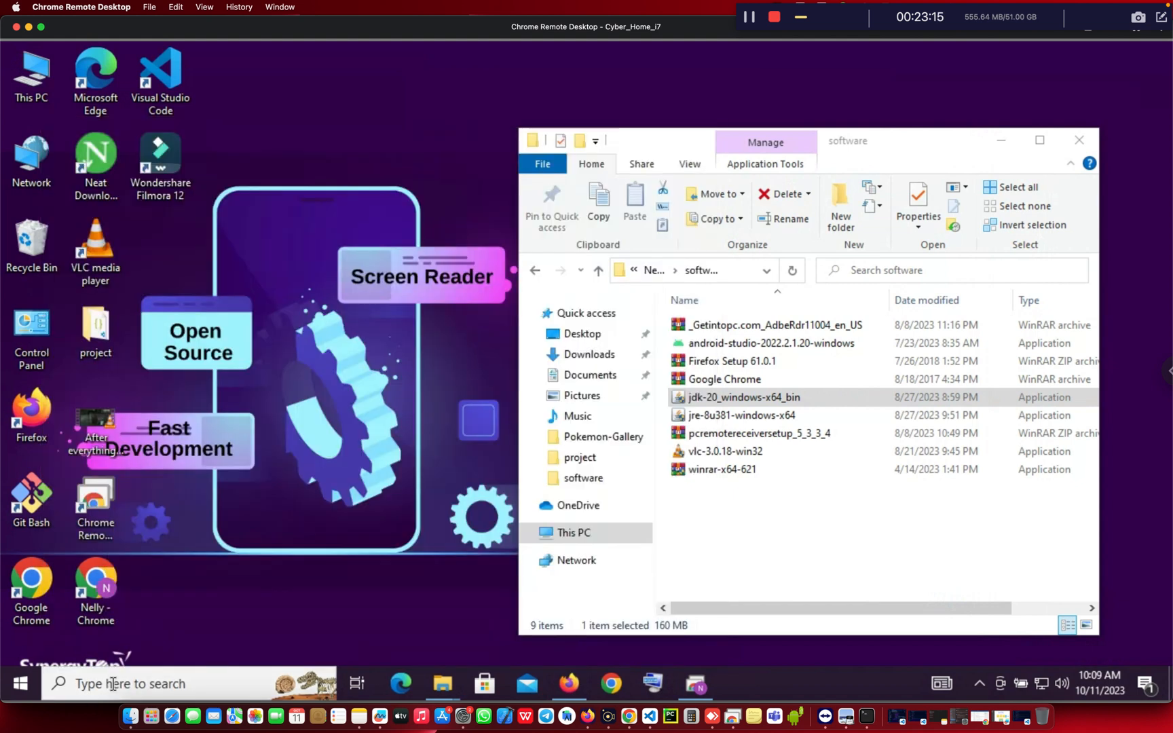
pyautogui.click(114, 683)
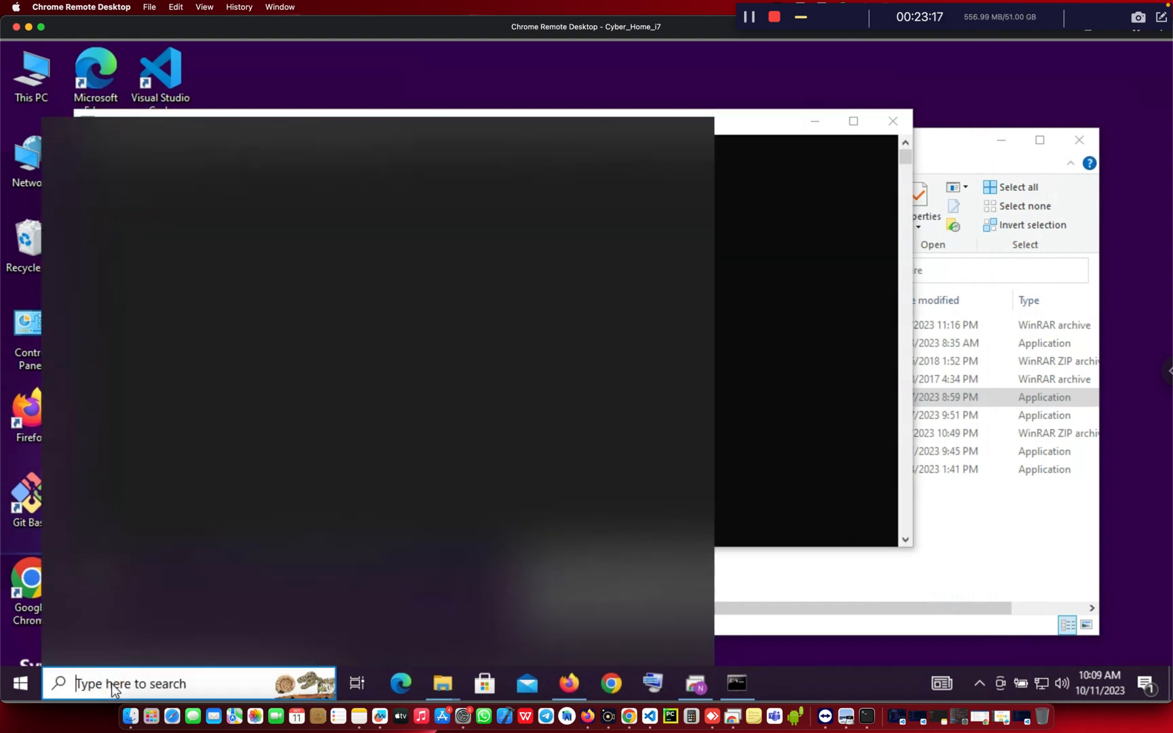
pyautogui.write('cmd')
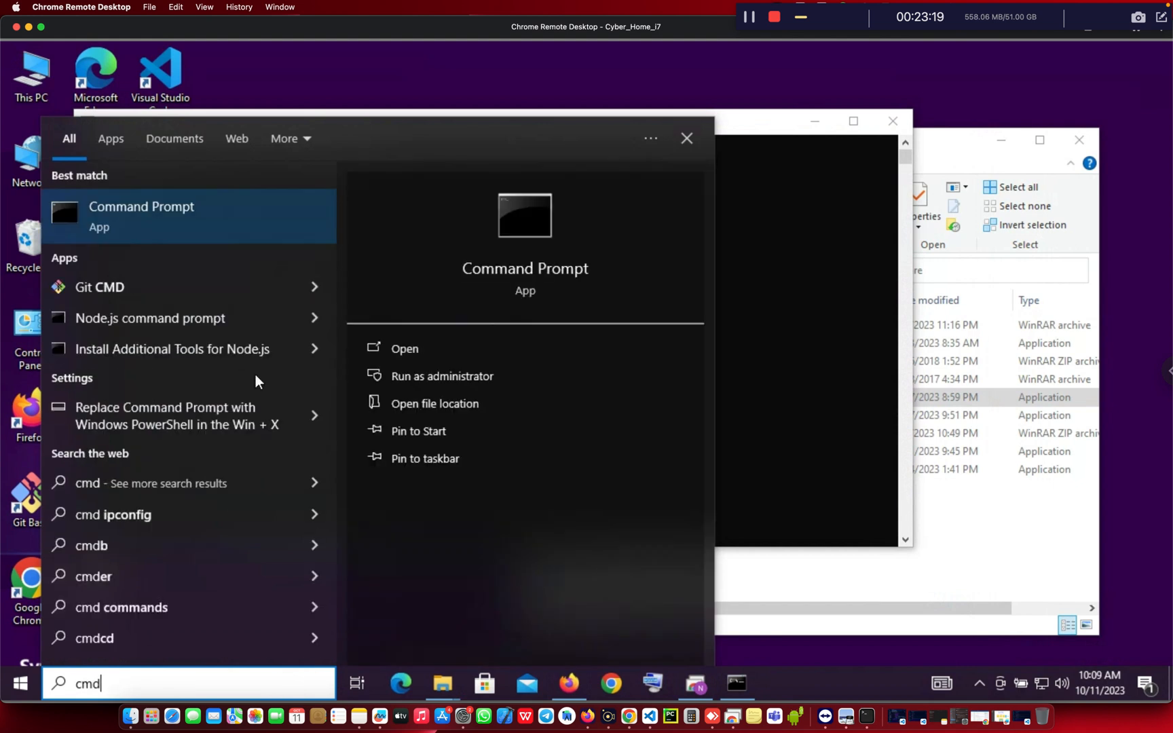
pyautogui.click(764, 272)
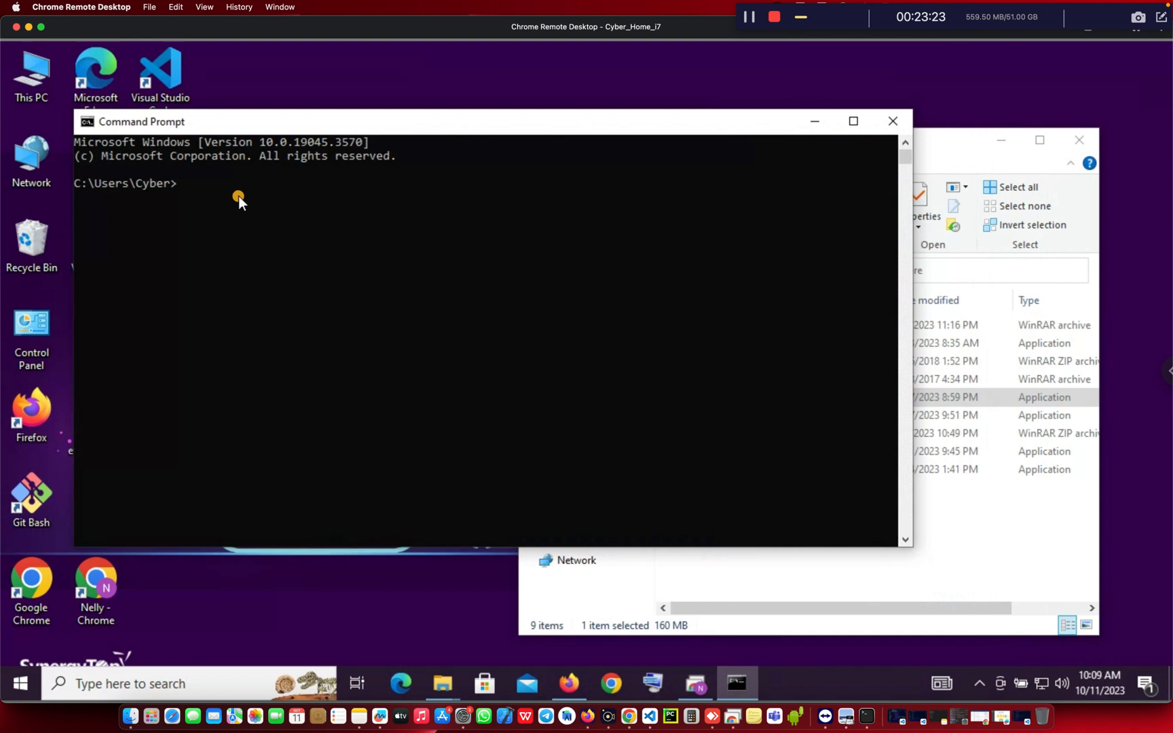
pyautogui.click(238, 196)
pyautogui.write('flutter')
pyautogui.press('Return')
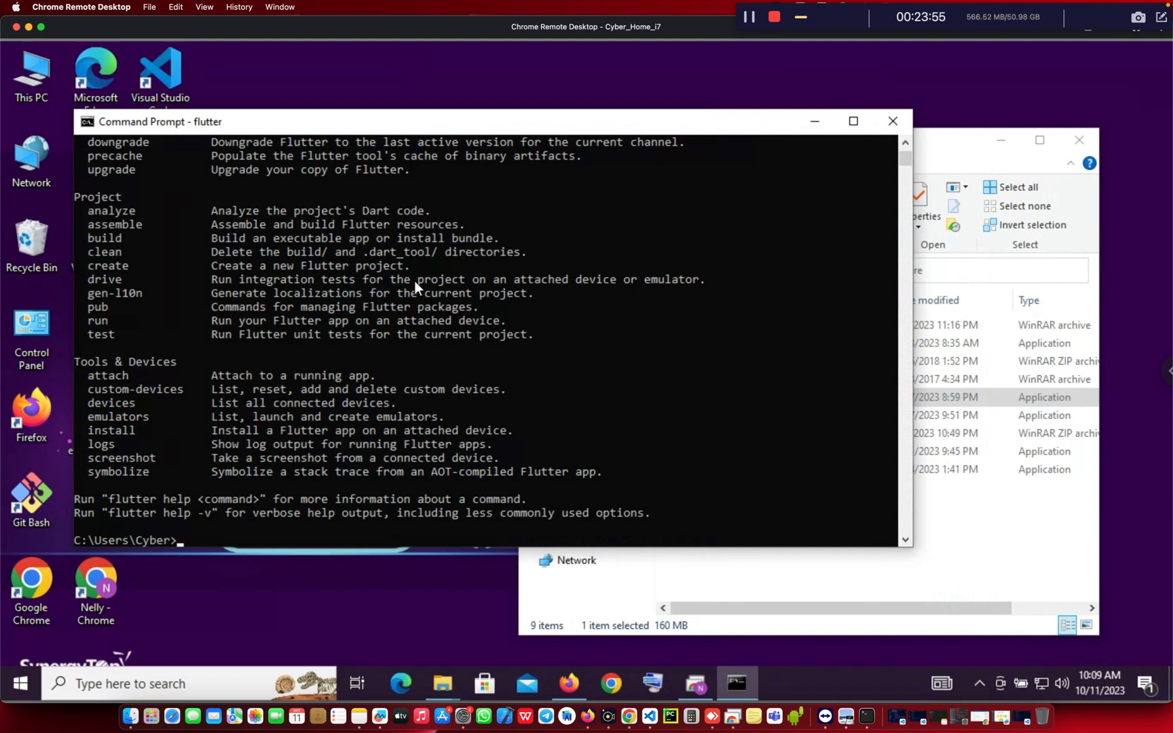
# Examine the flutter help output, including the common commands, global options, and available project and device commands
pyautogui.scroll(2, 415, 281)
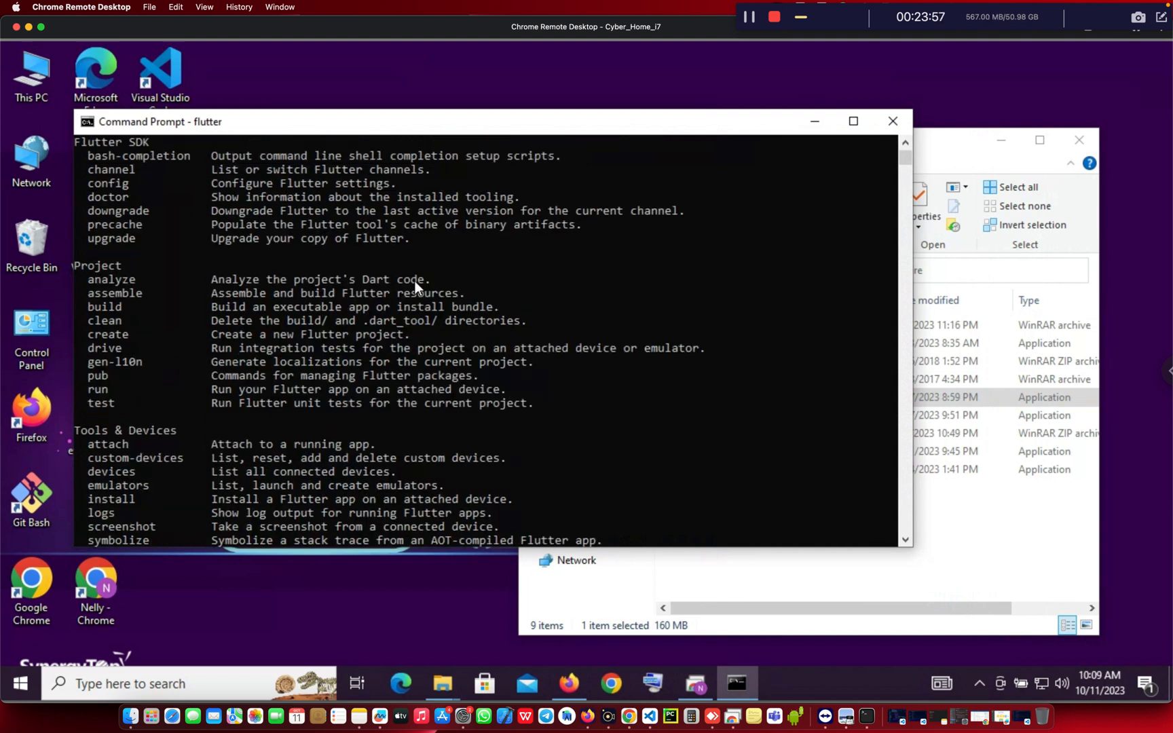
pyautogui.scroll(-15, 415, 281)
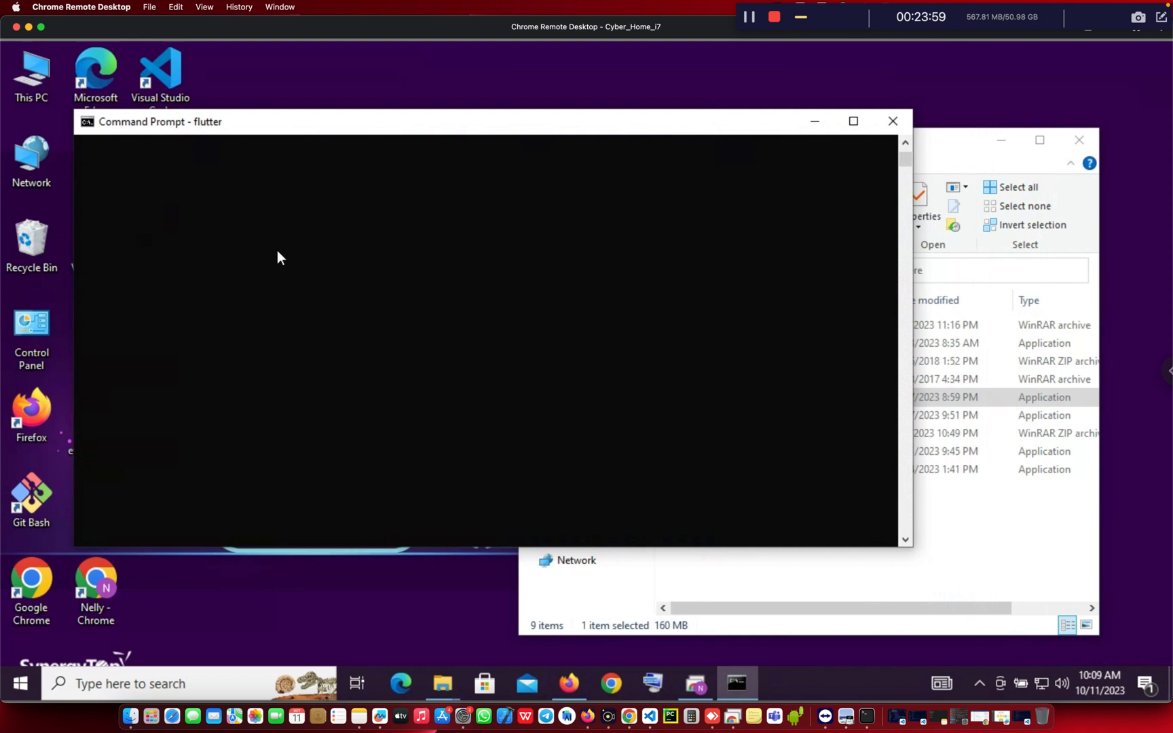
pyautogui.scroll(3, 277, 251)
pyautogui.scroll(2, 230, 208)
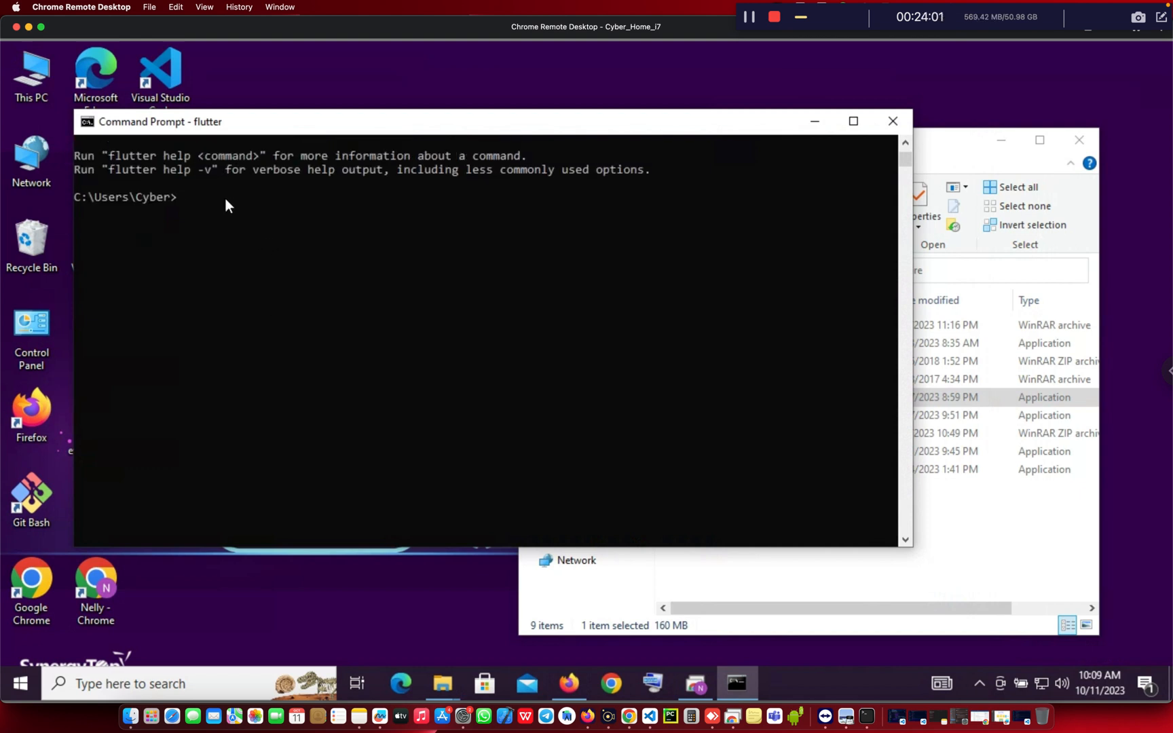
pyautogui.click(205, 250)
pyautogui.scroll(4, 205, 250)
pyautogui.scroll(15, 204, 250)
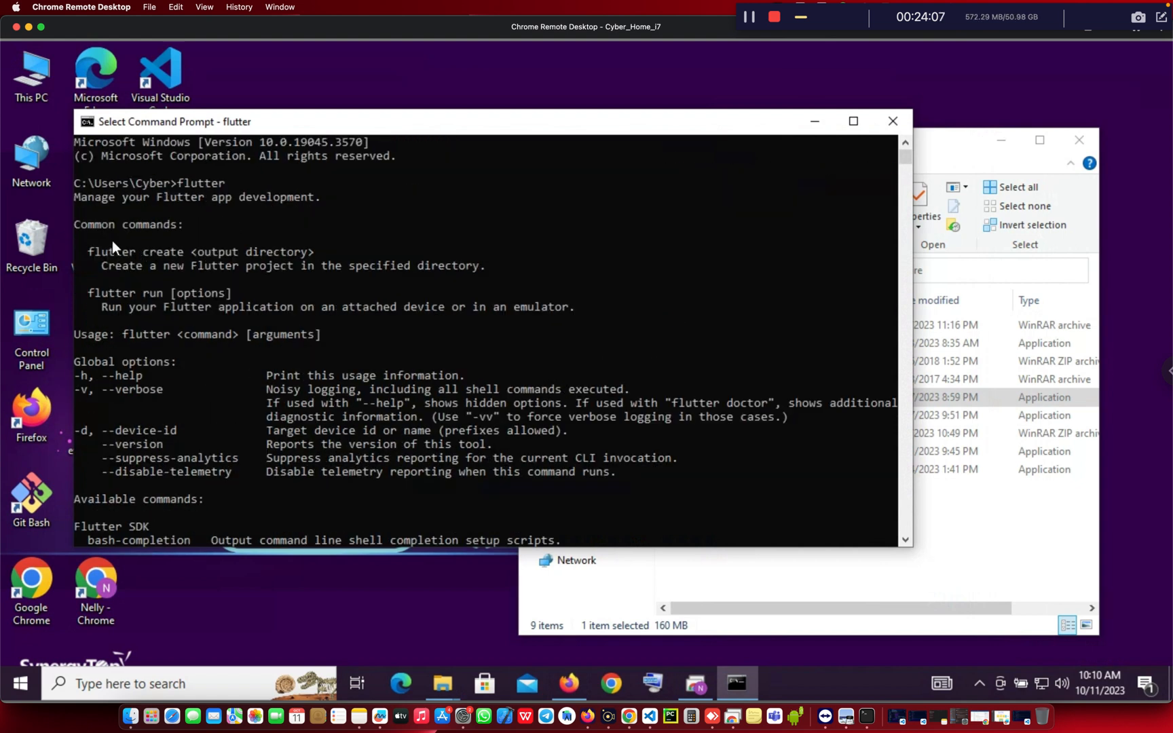
pyautogui.scroll(-20, 202, 277)
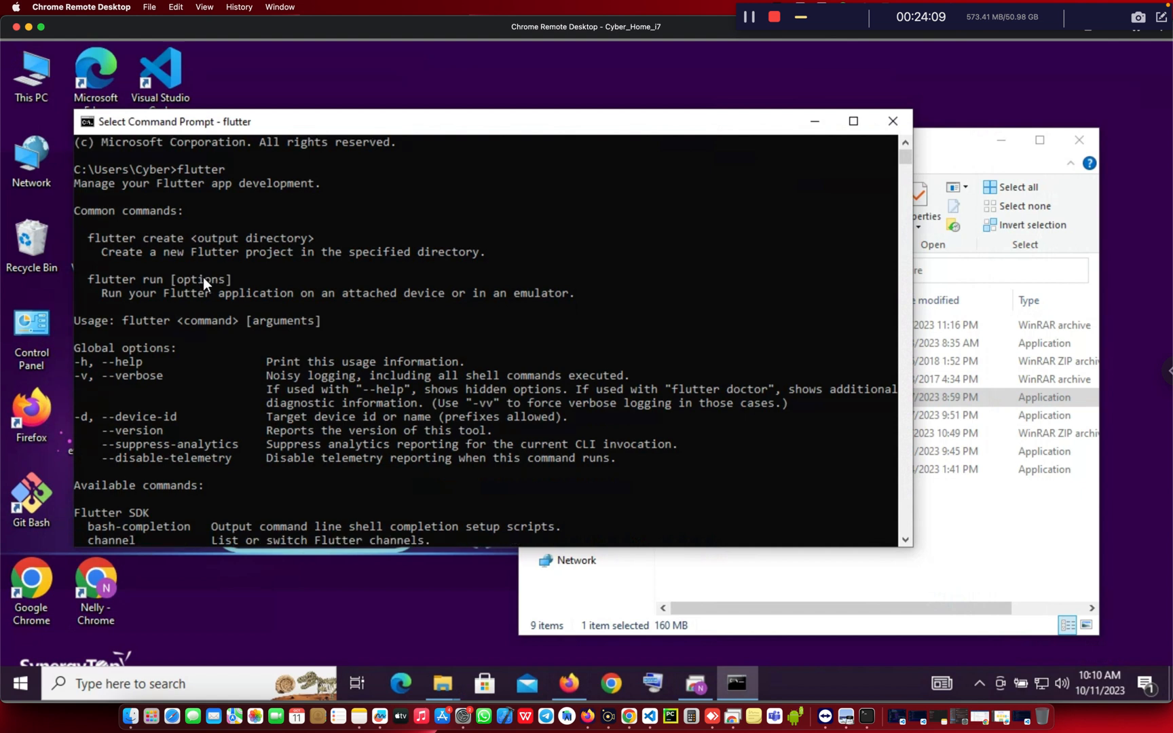
pyautogui.scroll(4, 225, 275)
pyautogui.scroll(1, 226, 275)
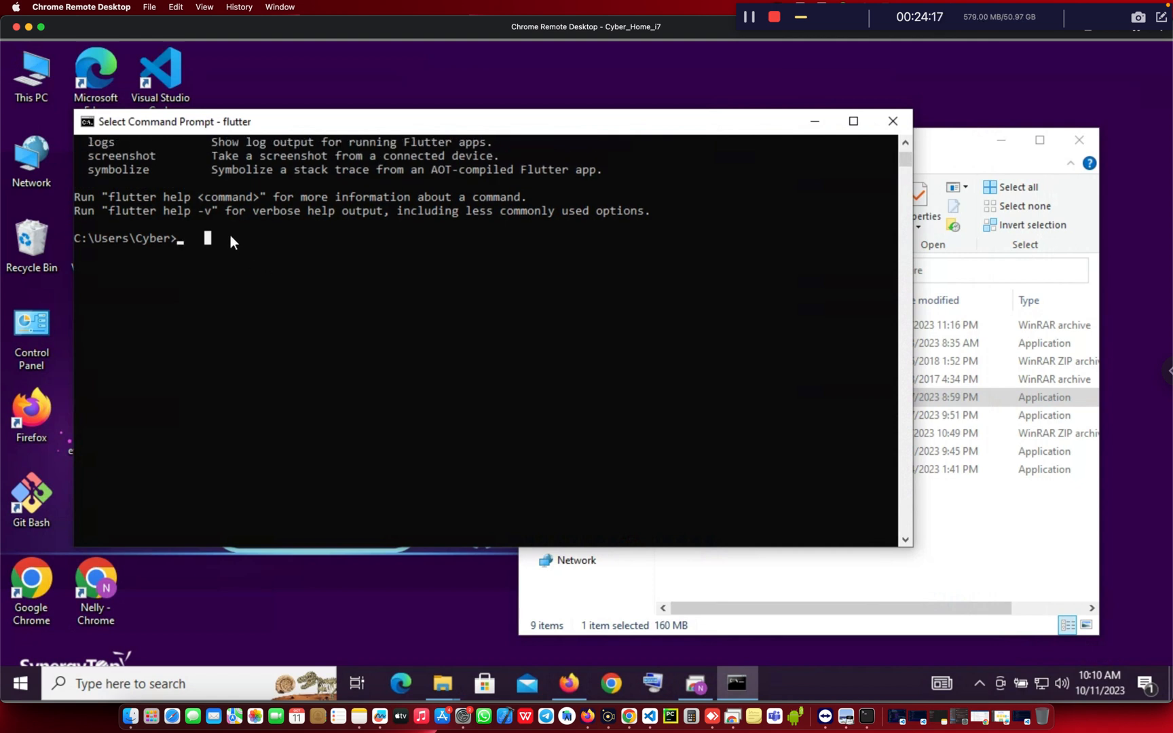
# Check the installed Flutter version by running flutter --version
pyautogui.write('flutter')
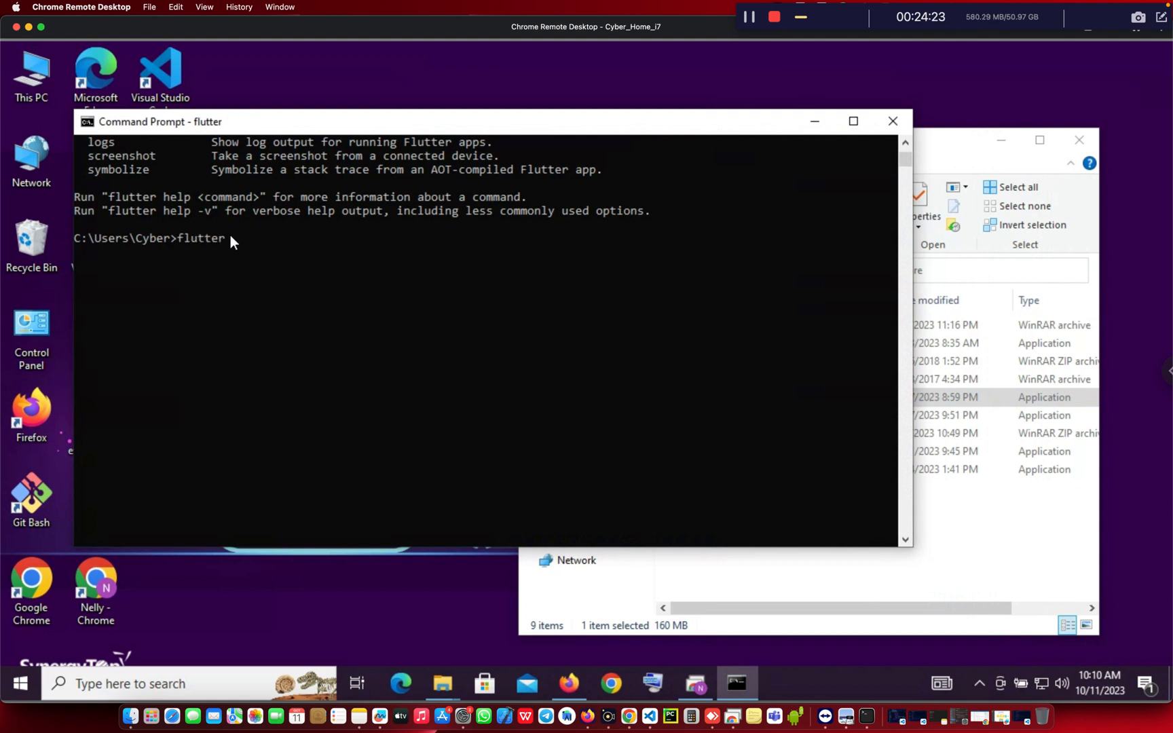
pyautogui.write(' --version')
pyautogui.press('Return')
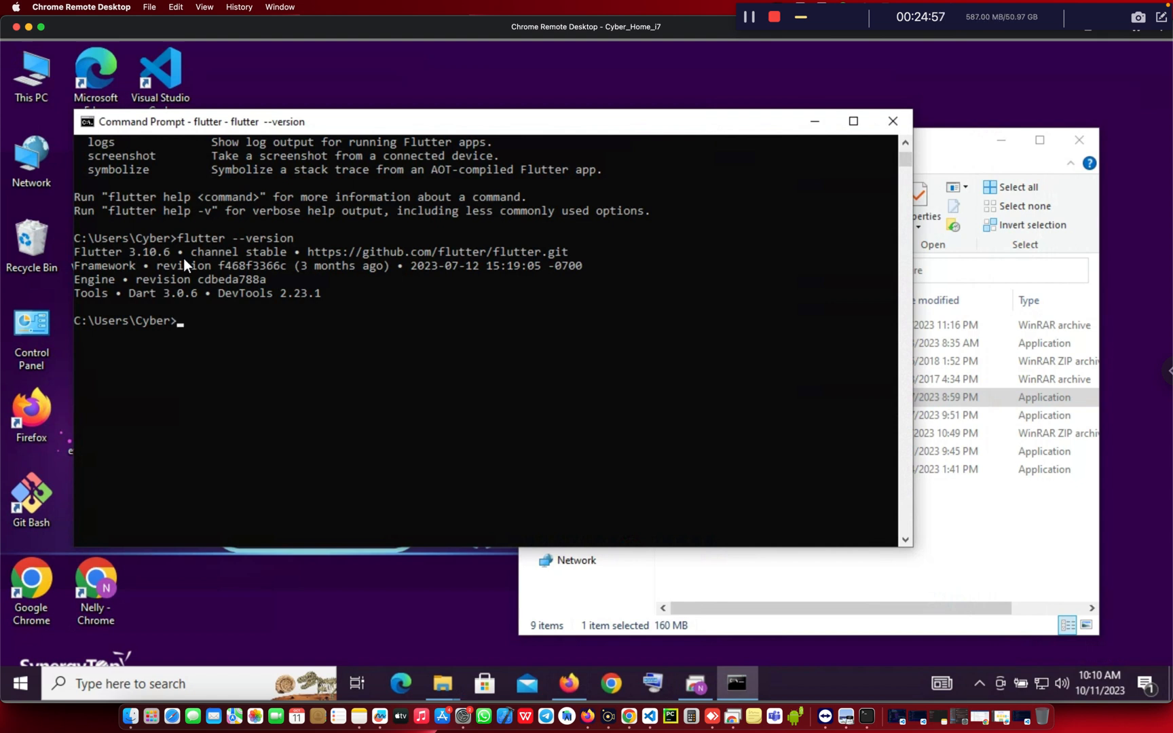
# Enter flutter upgrade at the prompt without running it, and clear the command line
pyautogui.write('flutter uo')
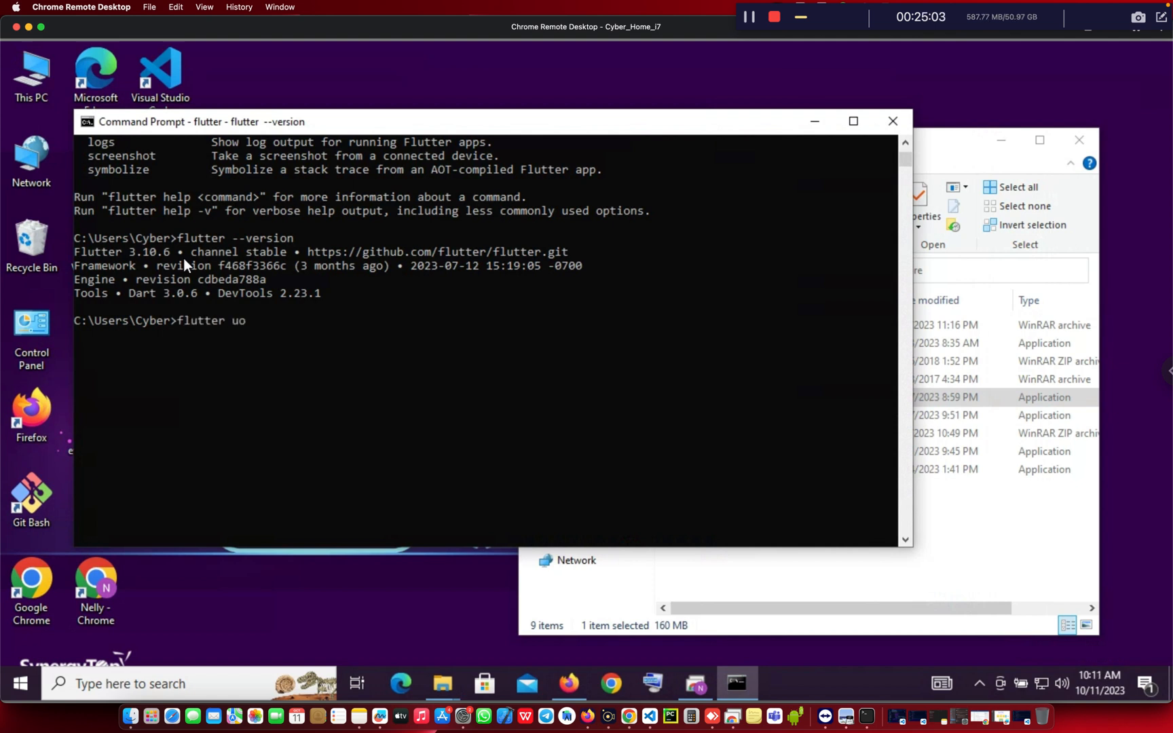
pyautogui.press('BackSpace')
pyautogui.write('pgrade')
pyautogui.press('BackSpace')
pyautogui.press('BackSpace')
pyautogui.press('BackSpace')
pyautogui.press('BackSpace')
pyautogui.press('BackSpace')
pyautogui.press('BackSpace')
pyautogui.press('BackSpace')
pyautogui.press('BackSpace')
pyautogui.press('BackSpace')
pyautogui.press('BackSpace')
pyautogui.press('BackSpace')
pyautogui.press('BackSpace')
pyautogui.press('BackSpace')
pyautogui.press('BackSpace')
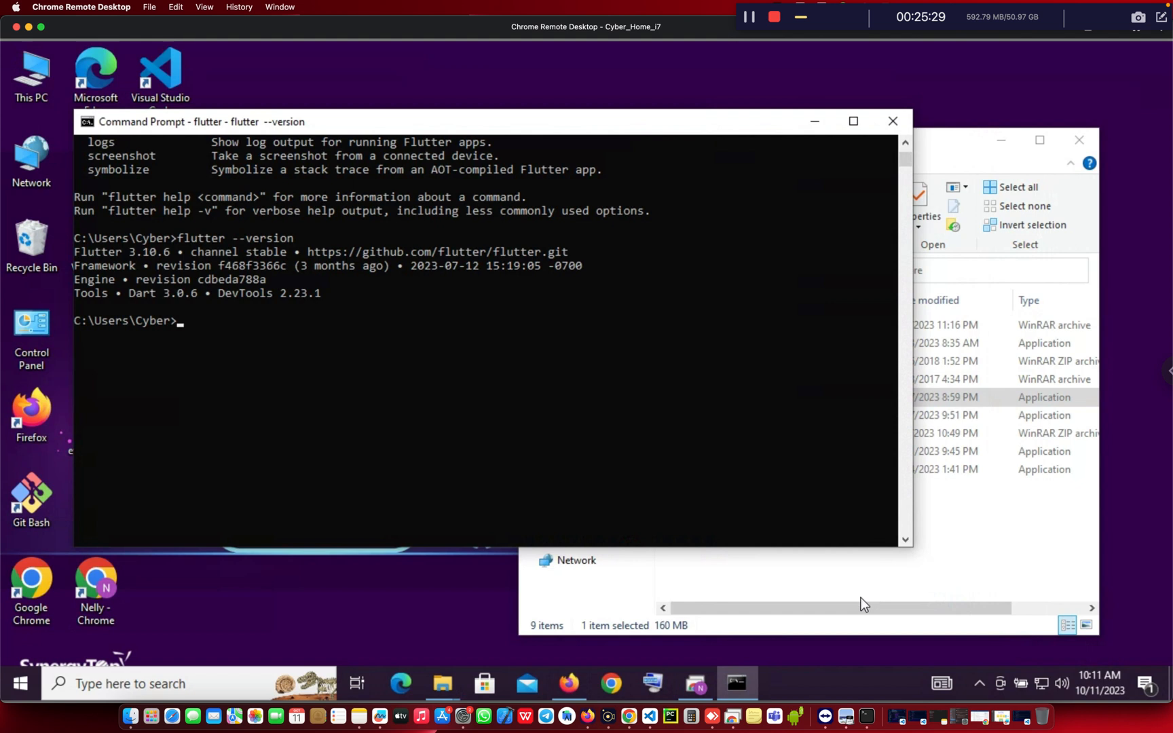
# Switch to Firefox, search for vscode, and view the Visual Studio Code website's Windows download page
pyautogui.click(562, 688)
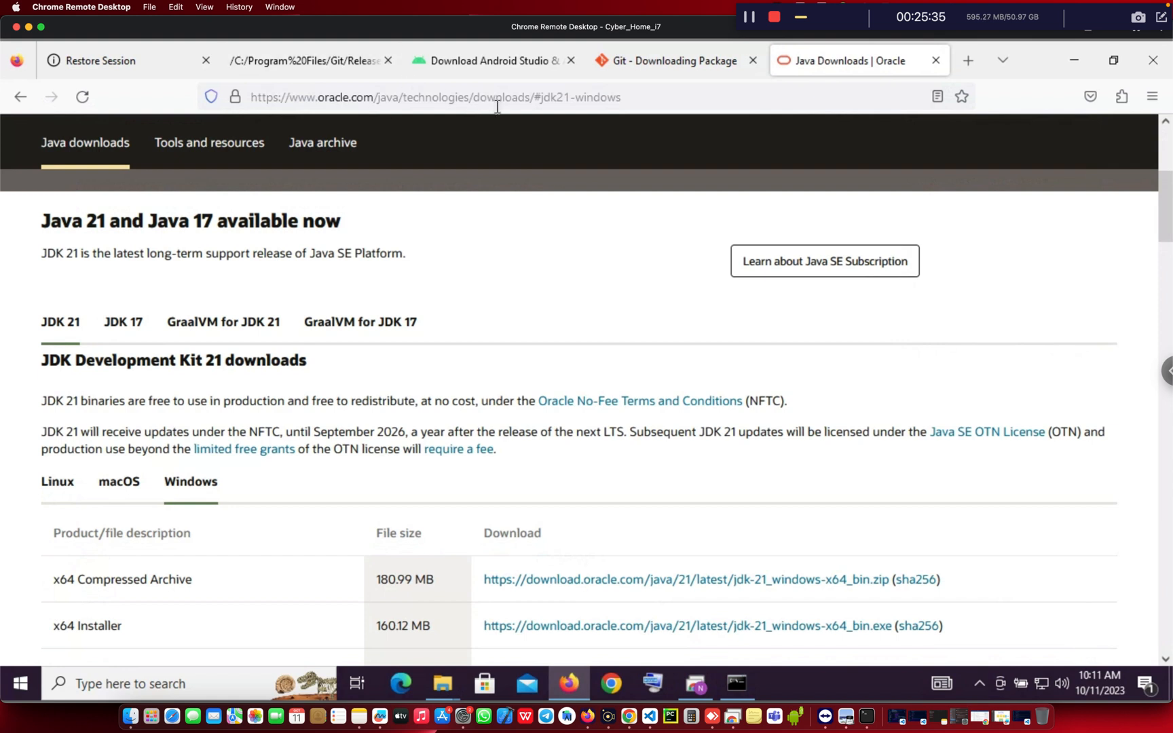
pyautogui.click(571, 96)
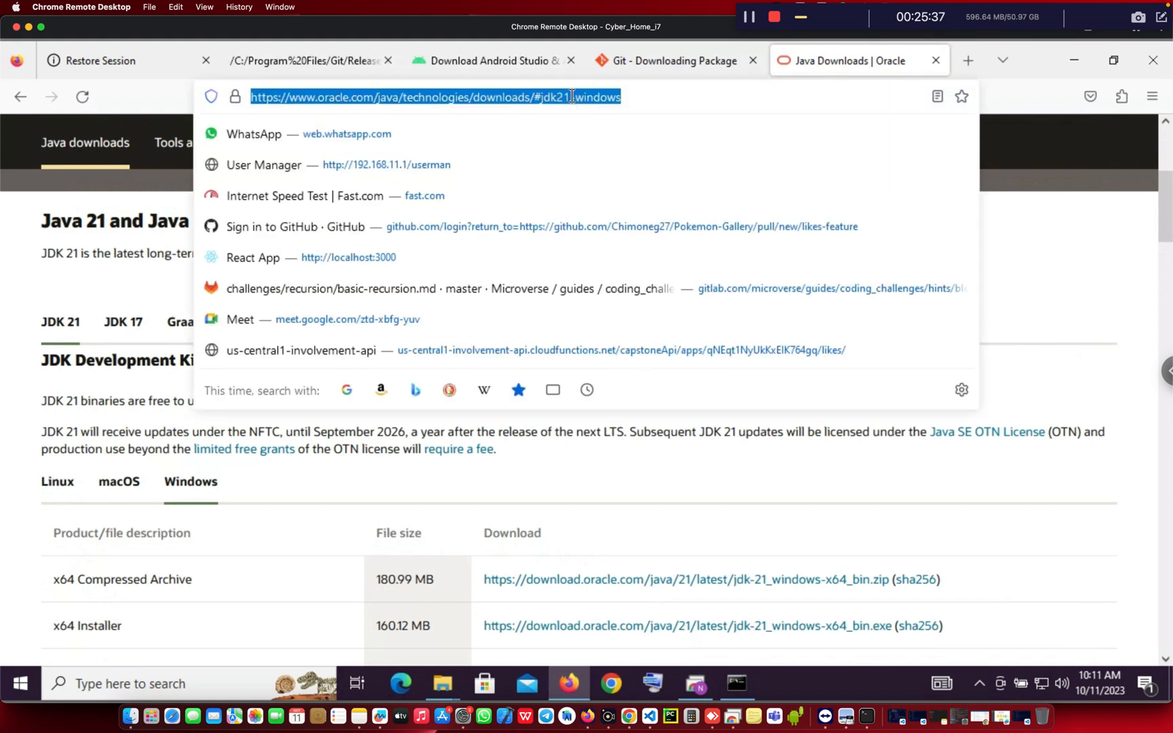
pyautogui.write('vscode')
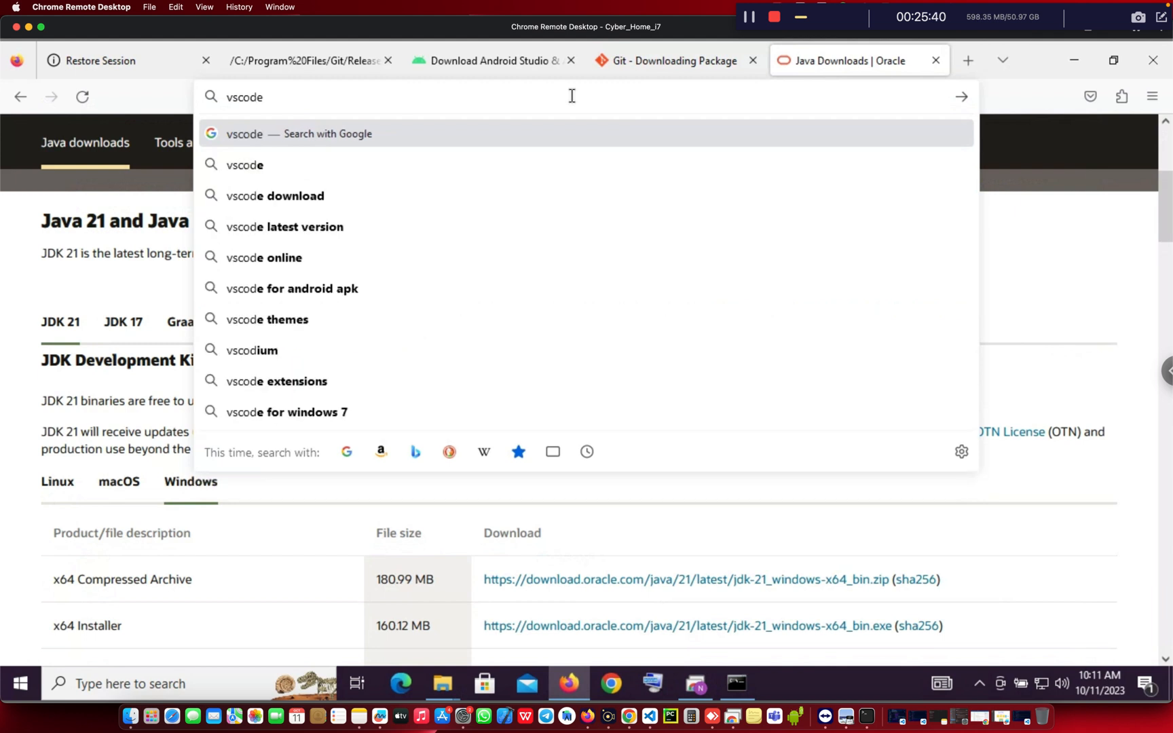
pyautogui.press('Return')
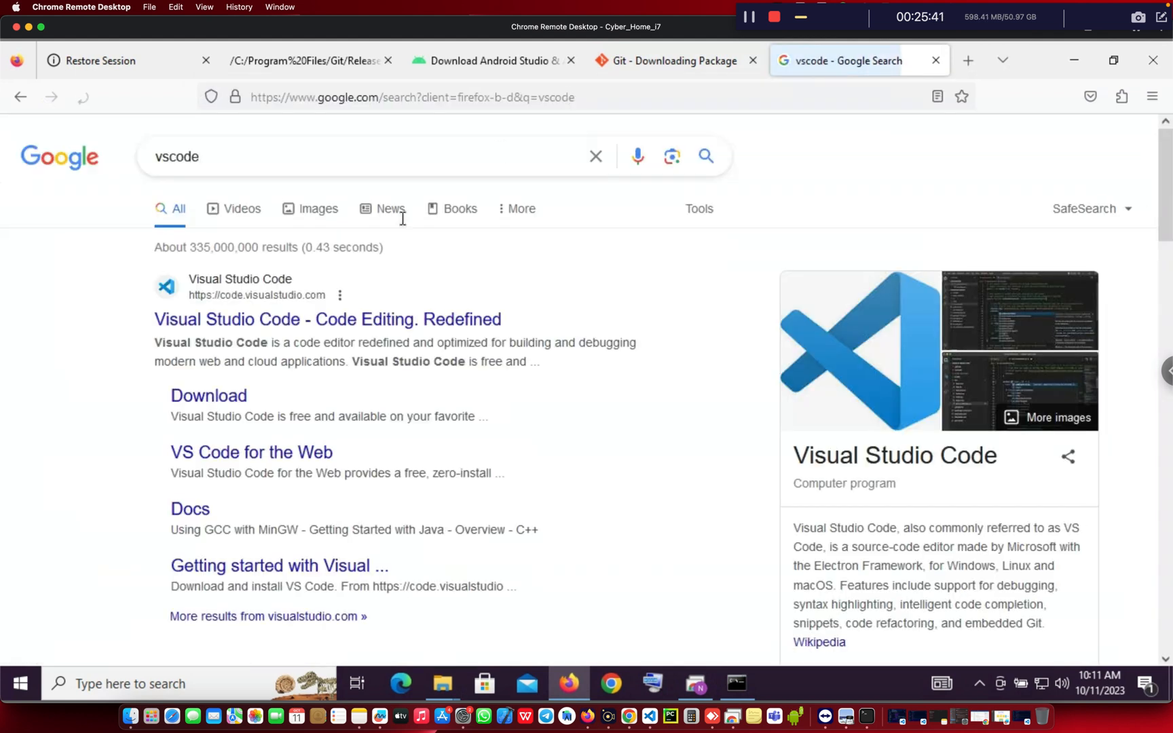
pyautogui.click(363, 323)
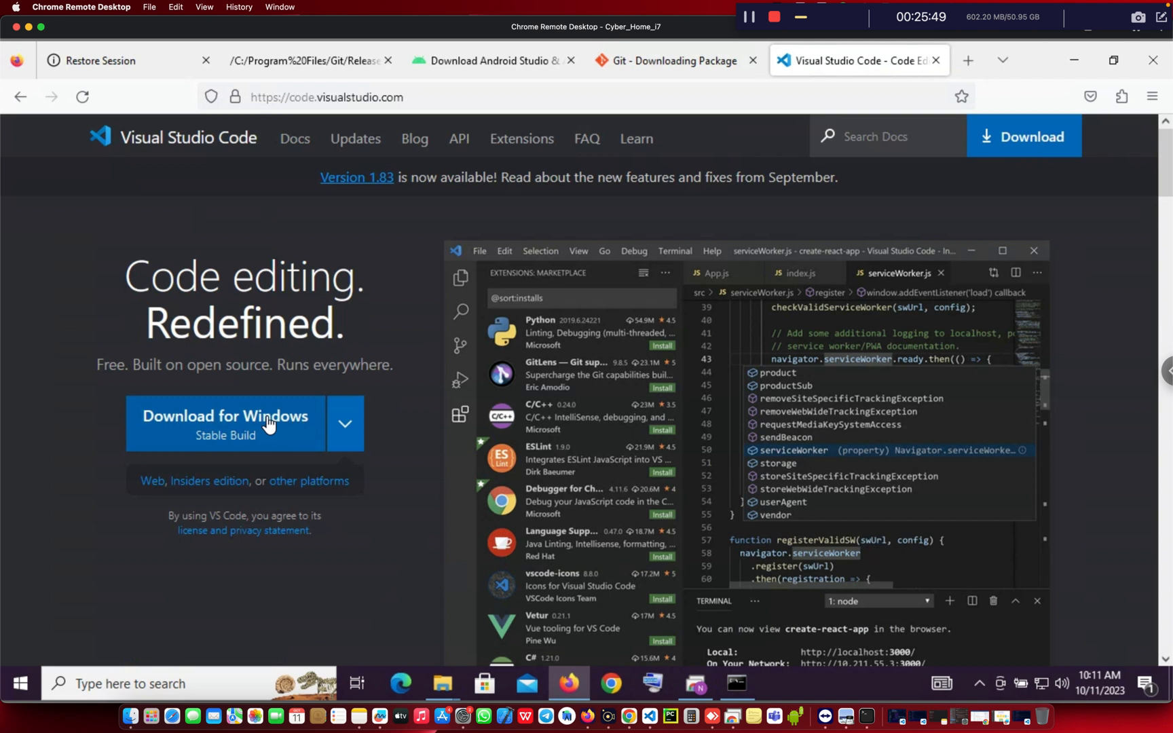
pyautogui.click(1074, 60)
# Switch from the browser to Command Prompt and run flutter doctor
pyautogui.click(799, 570)
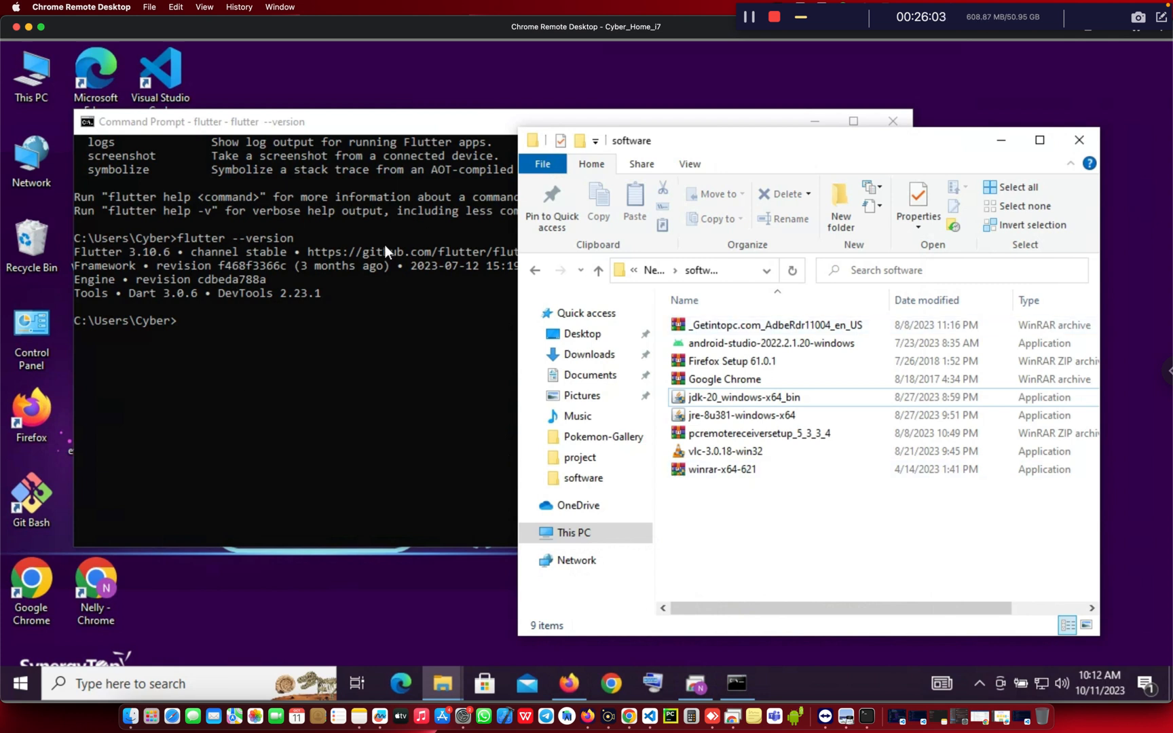
pyautogui.click(284, 400)
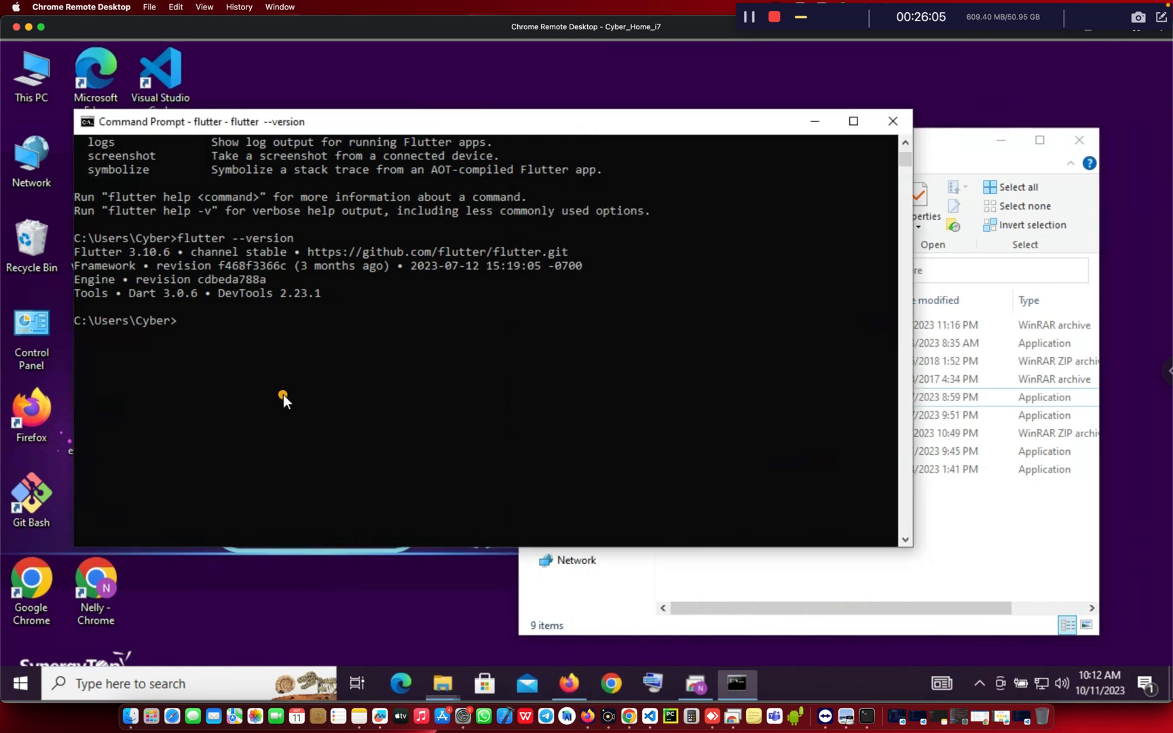
pyautogui.click(225, 324)
pyautogui.write('f')
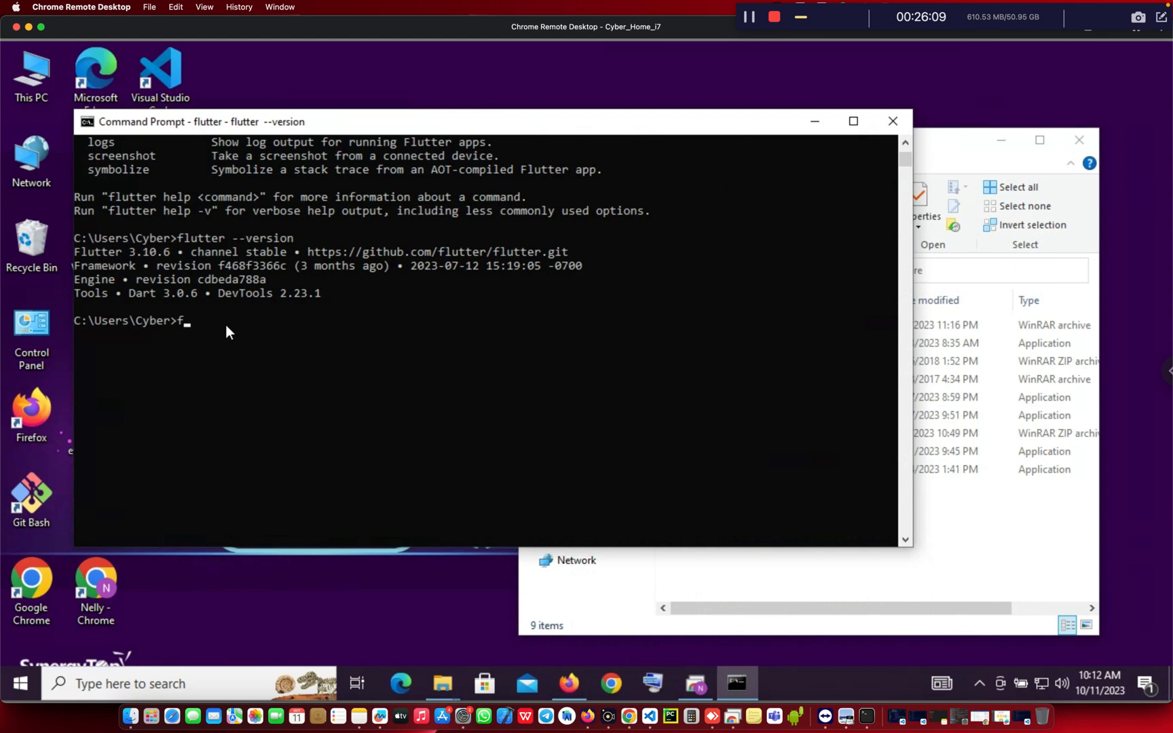
pyautogui.write('luuter')
pyautogui.press('BackSpace')
pyautogui.press('BackSpace')
pyautogui.press('BackSpace')
pyautogui.write('tter doctor')
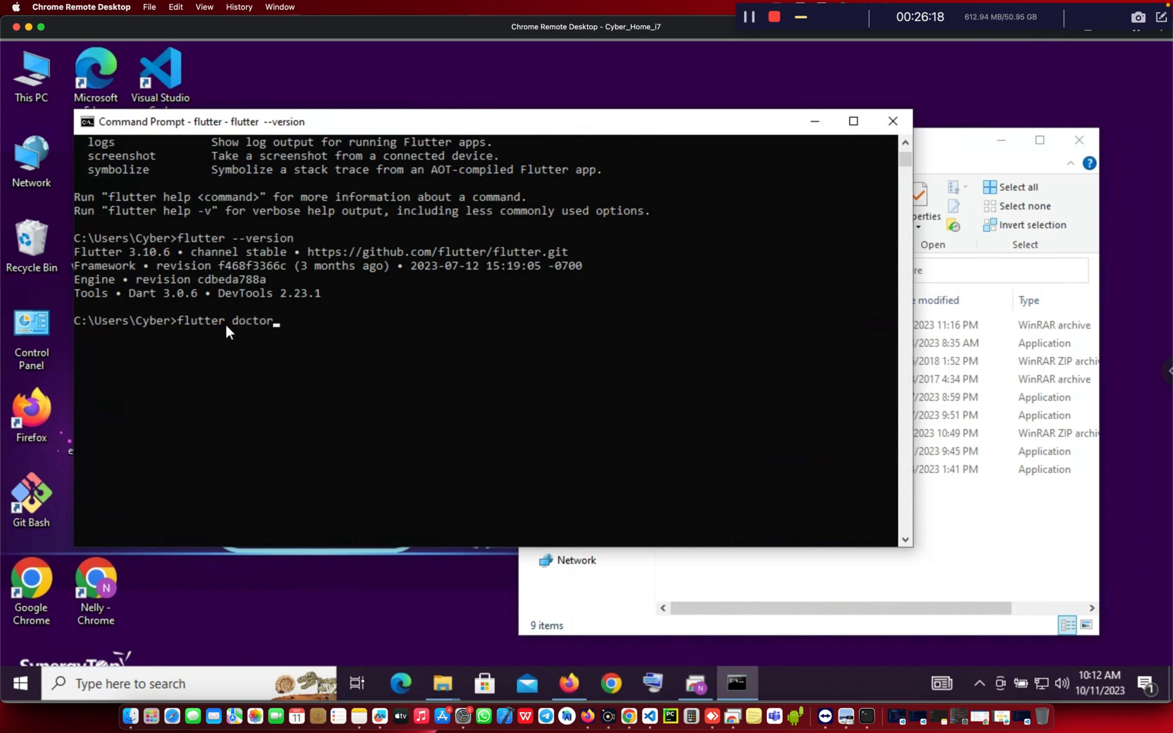
pyautogui.press('Return')
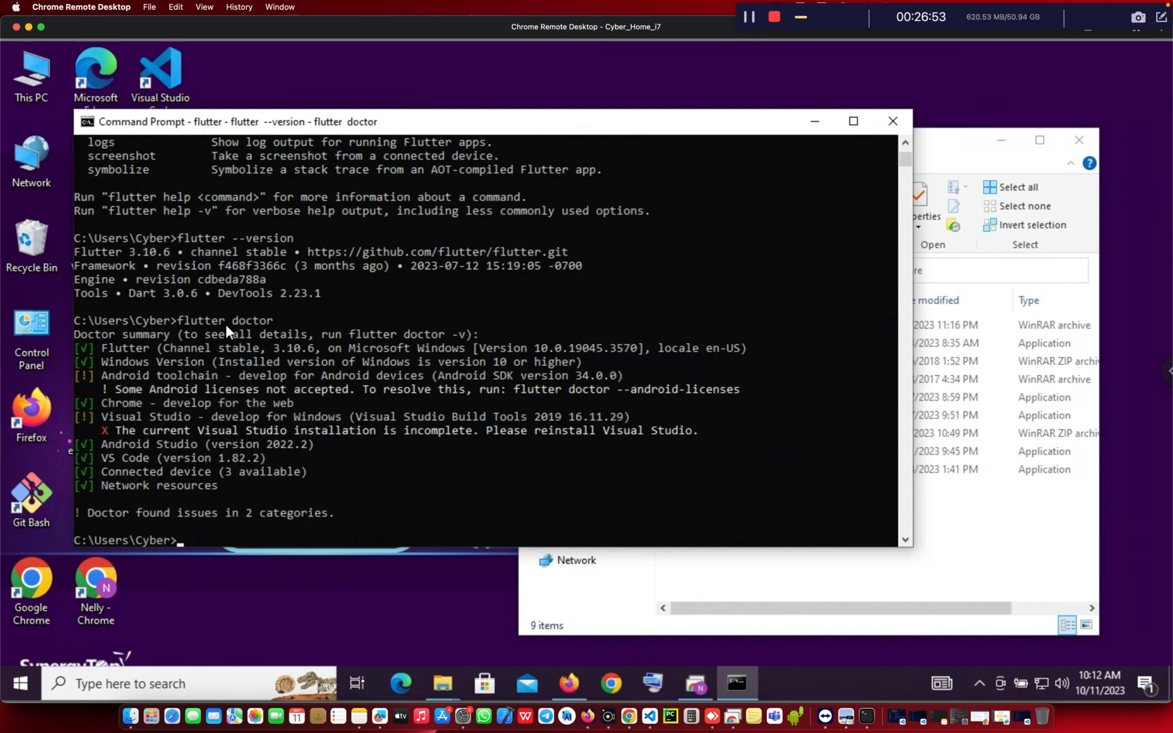
# Examine the Flutter, Windows Version and Android toolchain entries in the flutter doctor summary
pyautogui.click(148, 347)
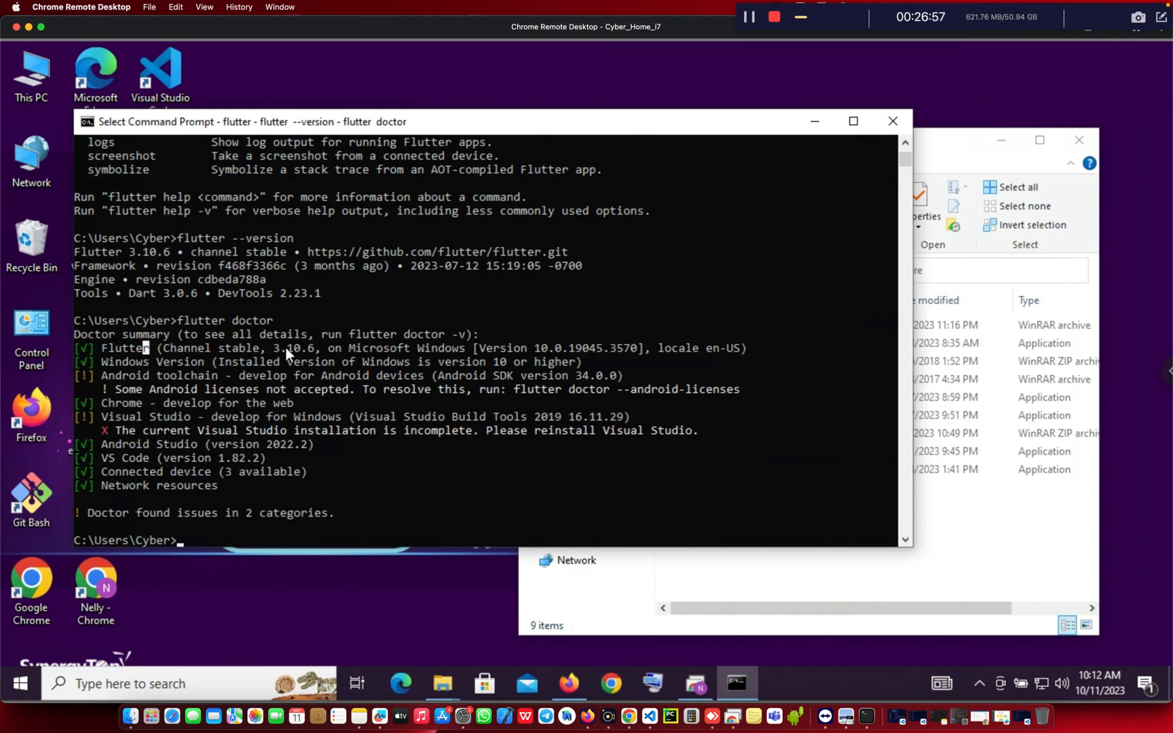
pyautogui.click(308, 349)
pyautogui.click(164, 357)
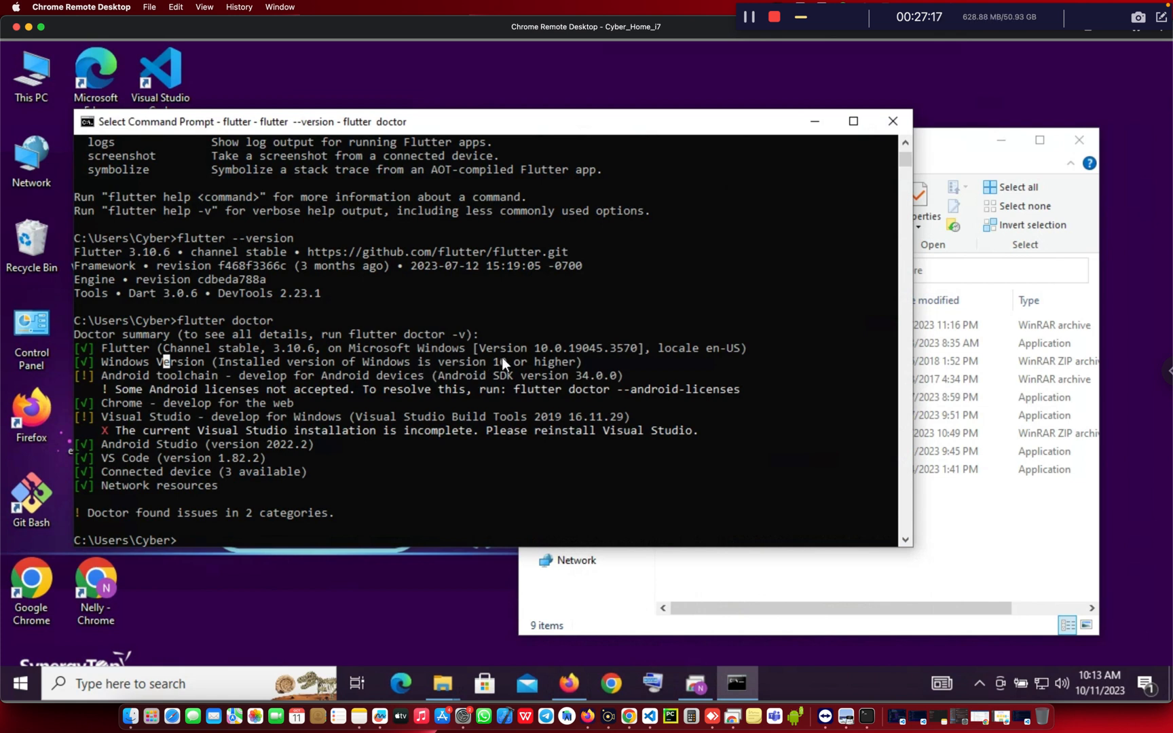
pyautogui.click(257, 360)
pyautogui.click(146, 373)
# Copy the suggested command flutter doctor --android-licenses from the doctor summary and run it at the prompt
pyautogui.click(742, 390)
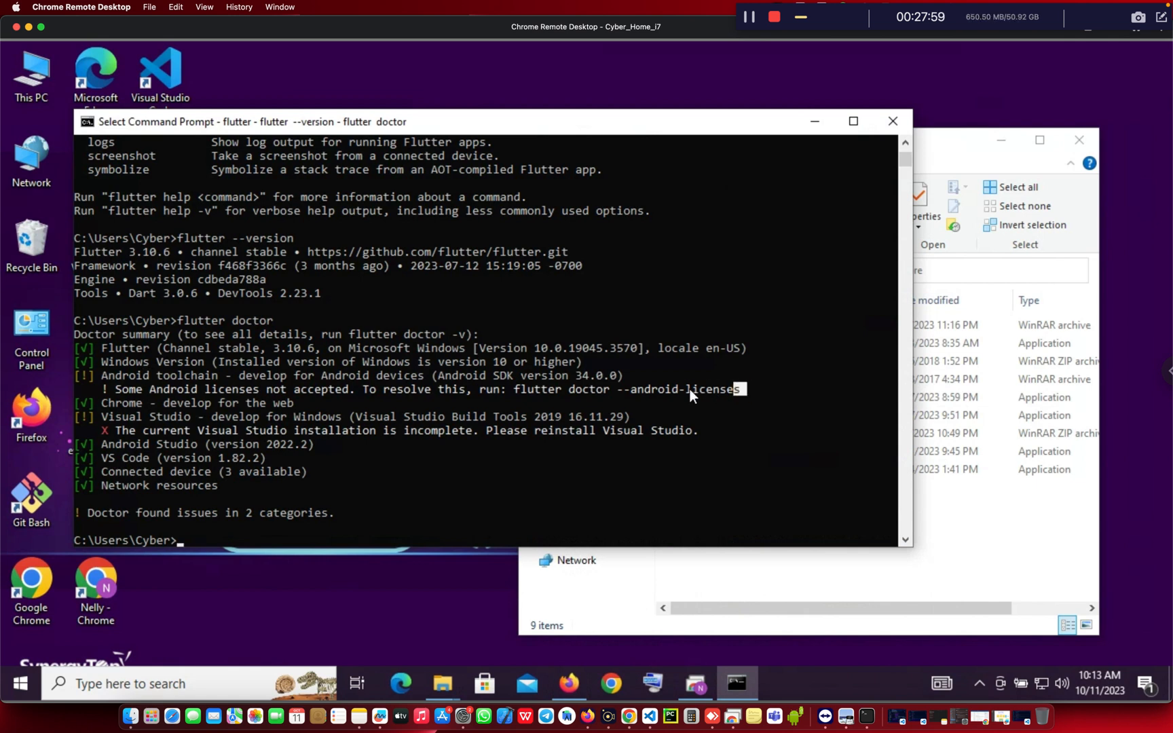
pyautogui.moveTo(690, 388); pyautogui.dragTo(687, 388)
pyautogui.click(744, 391)
pyautogui.click(735, 388)
pyautogui.moveTo(714, 386); pyautogui.dragTo(512, 391)
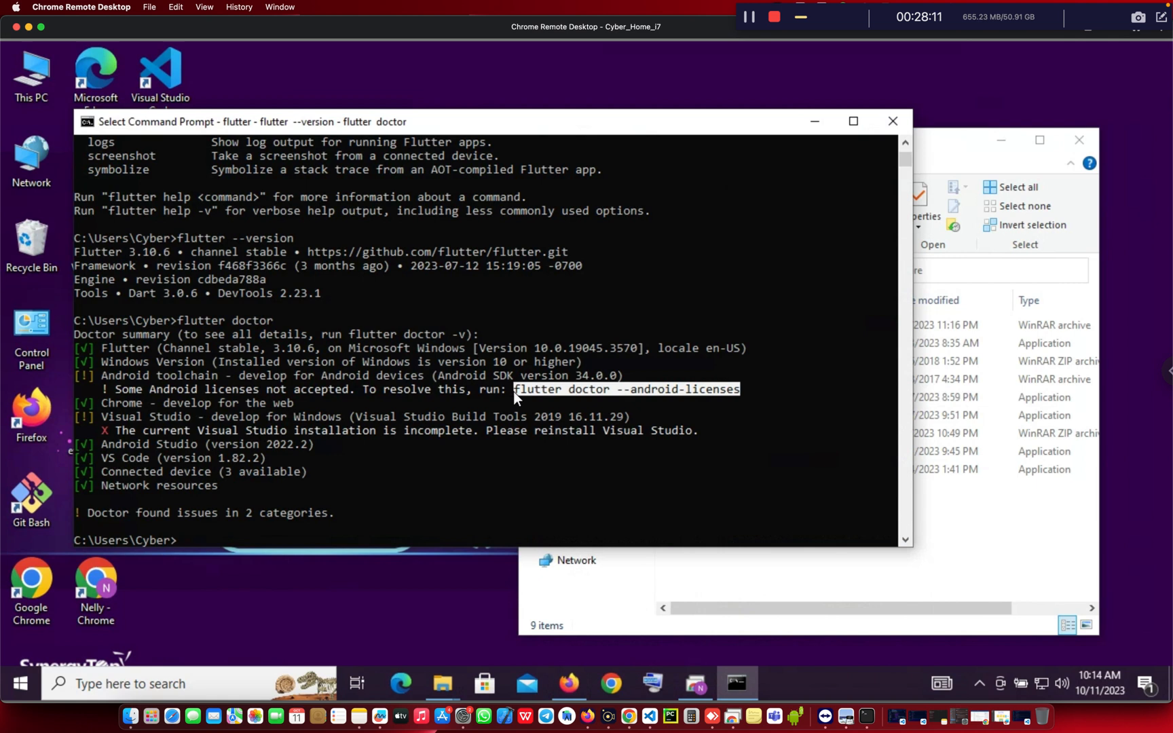
pyautogui.hotkey('ctrl', 'c')
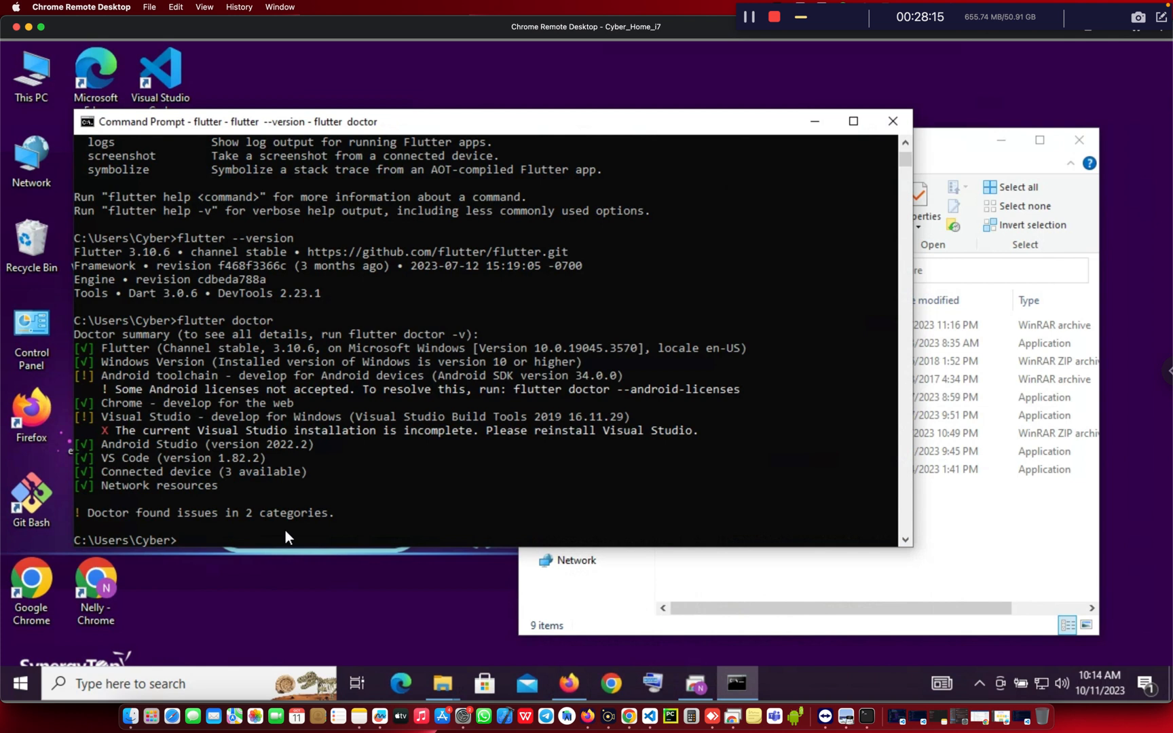
pyautogui.hotkey('ctrl', 'v')
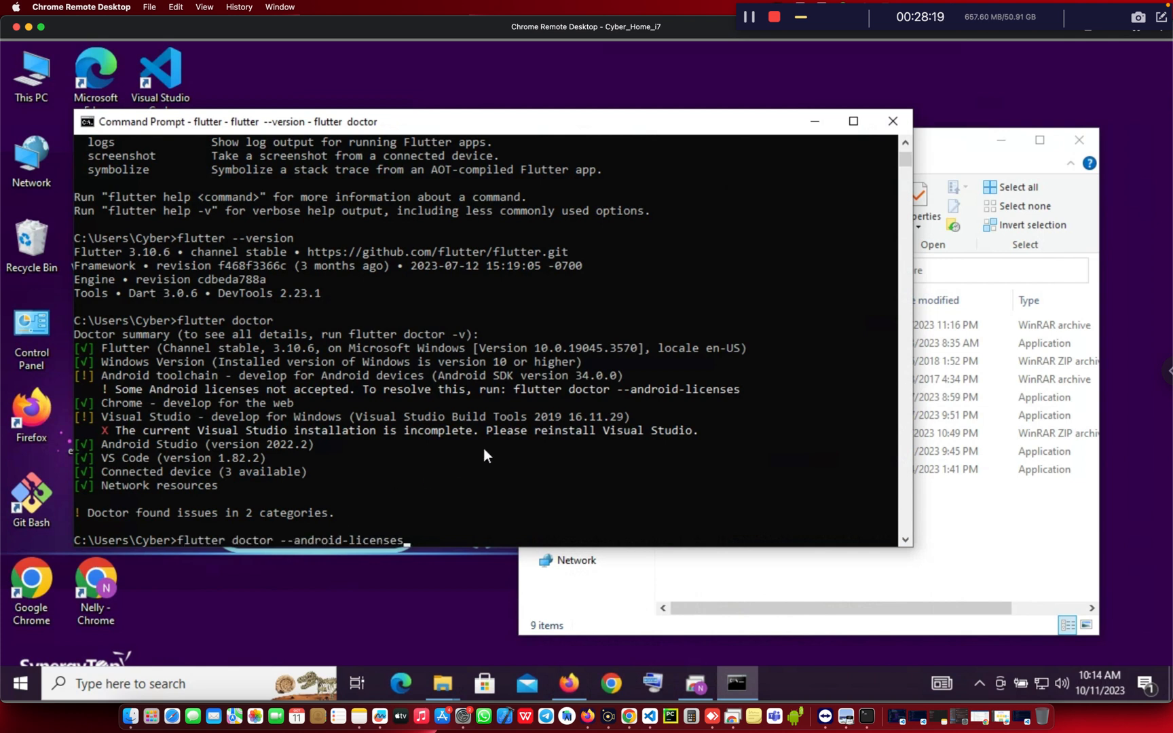
pyautogui.press('Return')
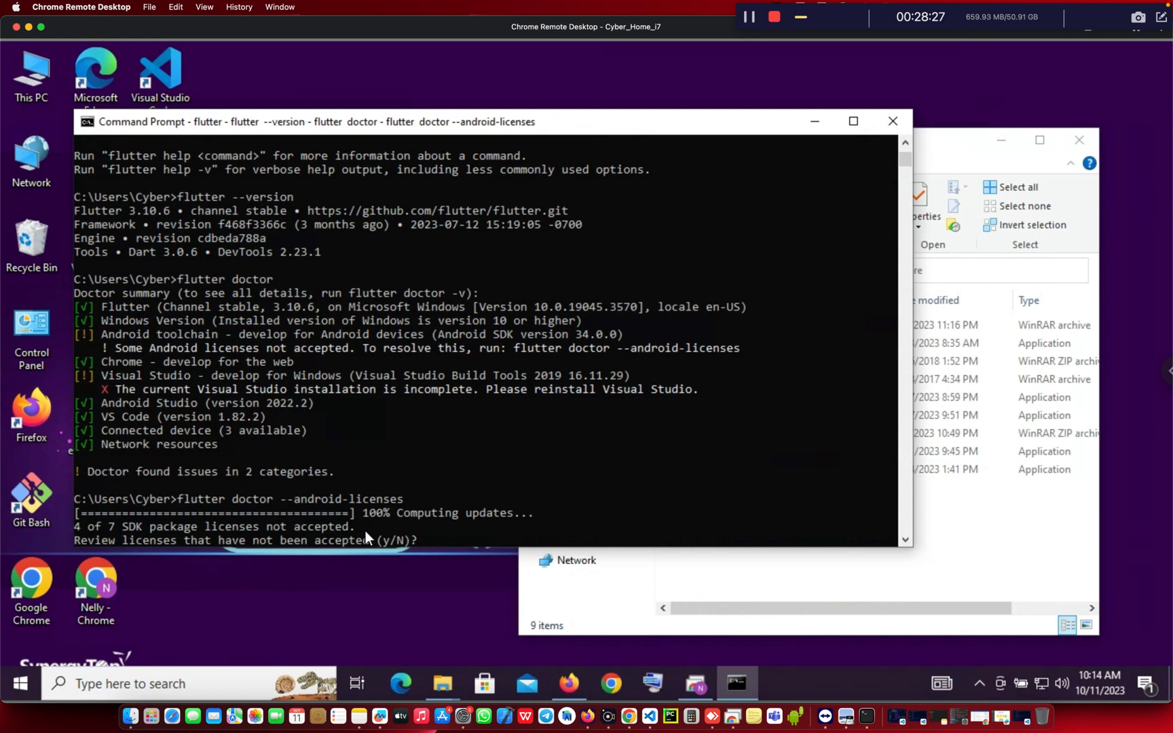
# Agree to review the unaccepted Android SDK licenses and accept each one with y
pyautogui.click(437, 536)
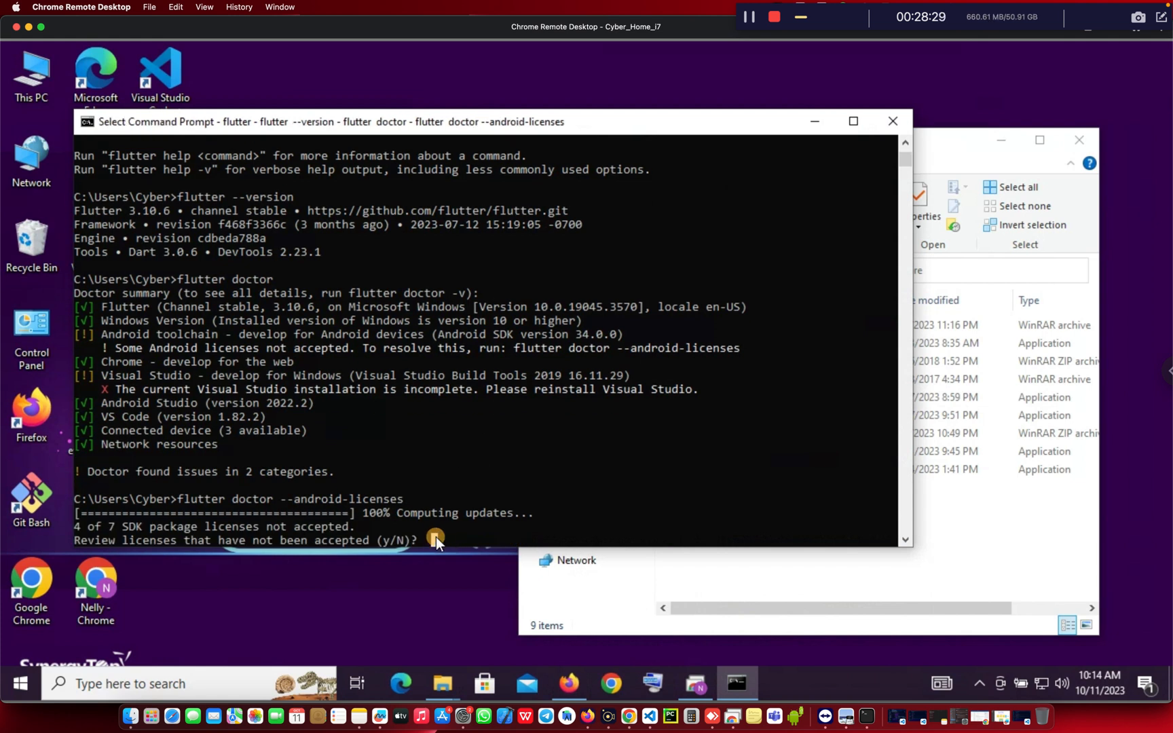
pyautogui.write('y')
pyautogui.press('Return')
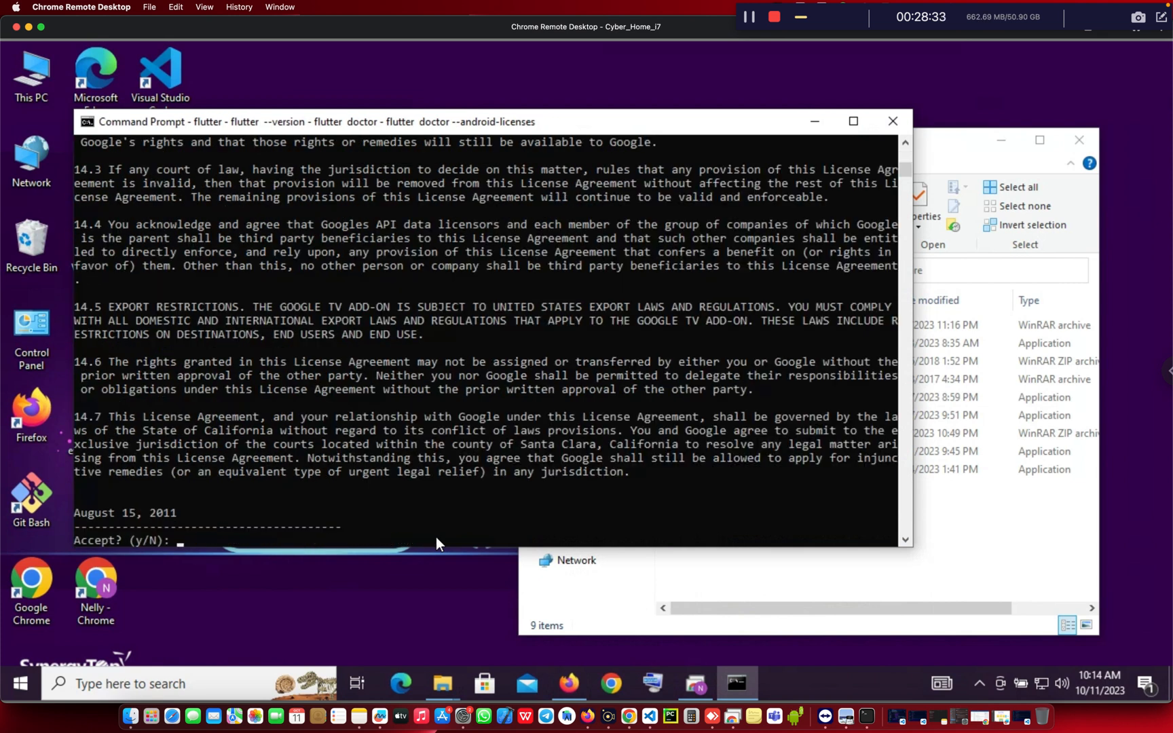
pyautogui.write('y')
pyautogui.press('Return')
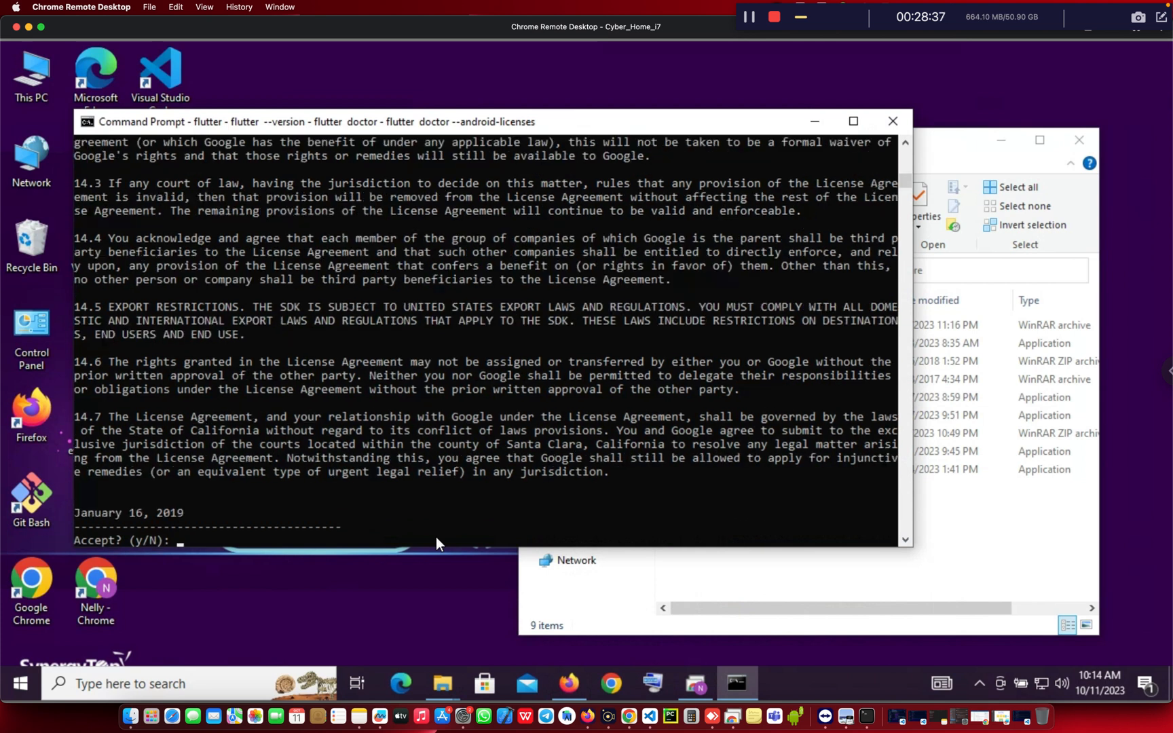
pyautogui.write('y')
pyautogui.press('Return')
pyautogui.write('y')
pyautogui.press('Return')
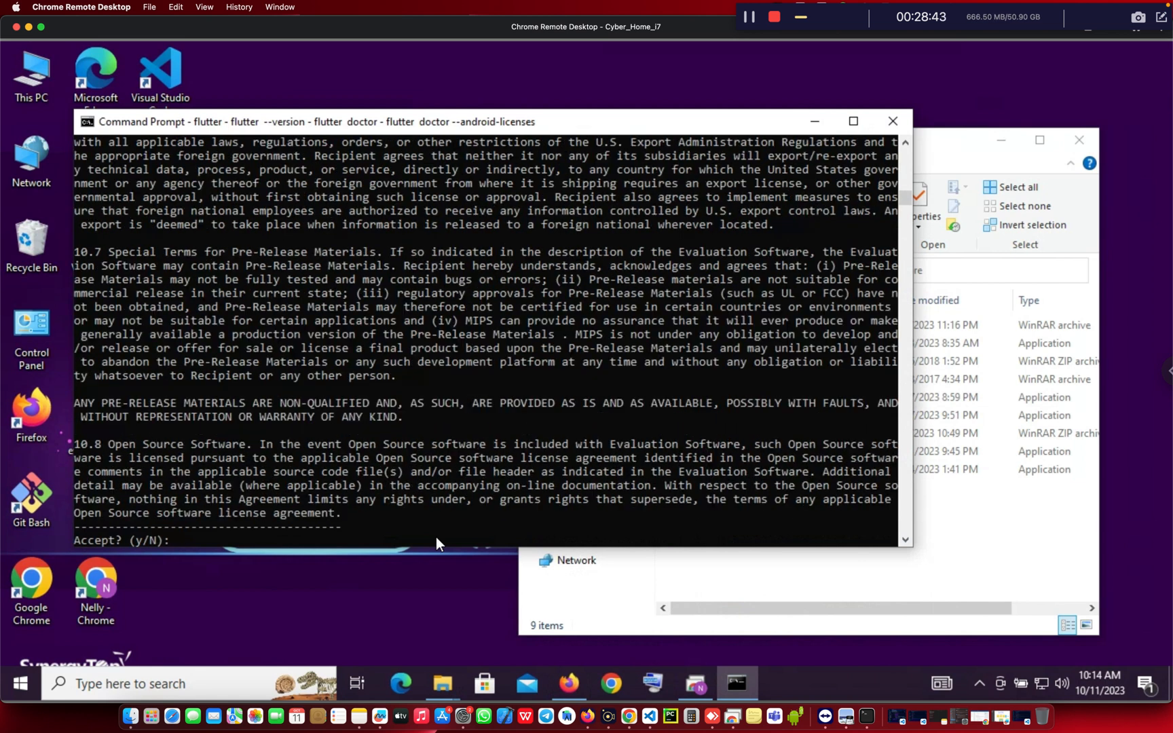
pyautogui.write('y')
pyautogui.press('Return')
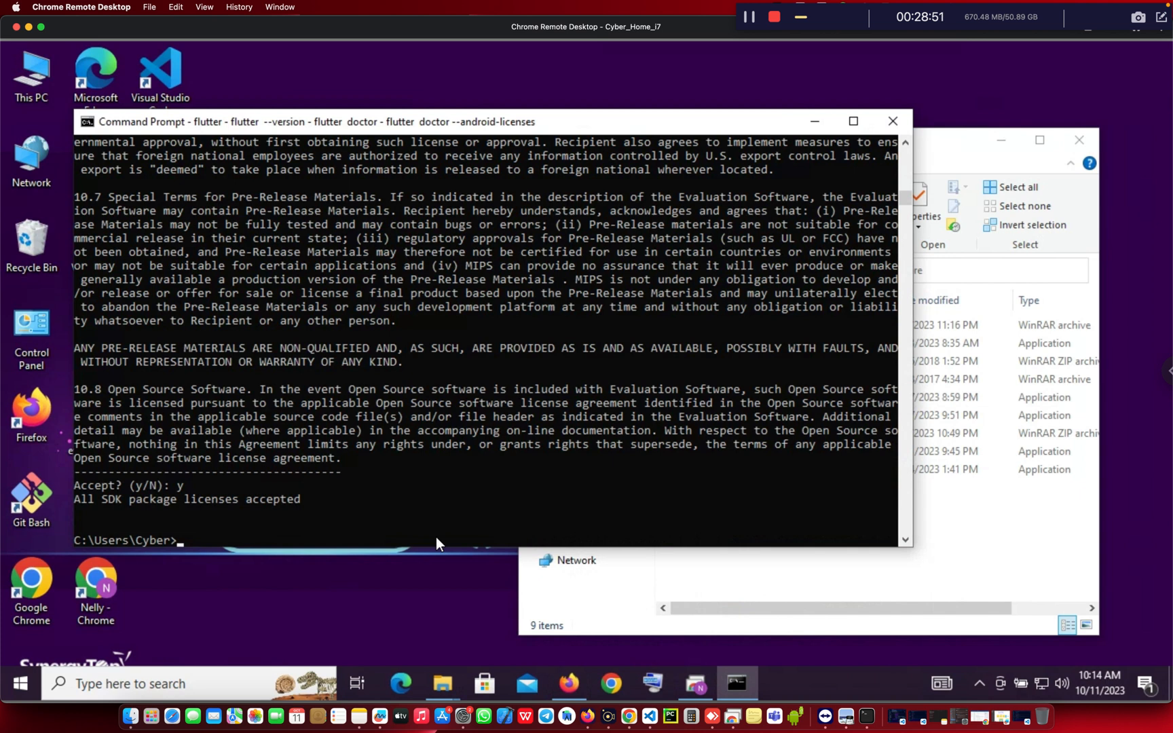
# Run flutter doctor again and check the Android Studio and VS Code entries in its summary
pyautogui.press('Up')
pyautogui.press('Up')
pyautogui.press('Up')
pyautogui.press('Down')
pyautogui.press('Return')
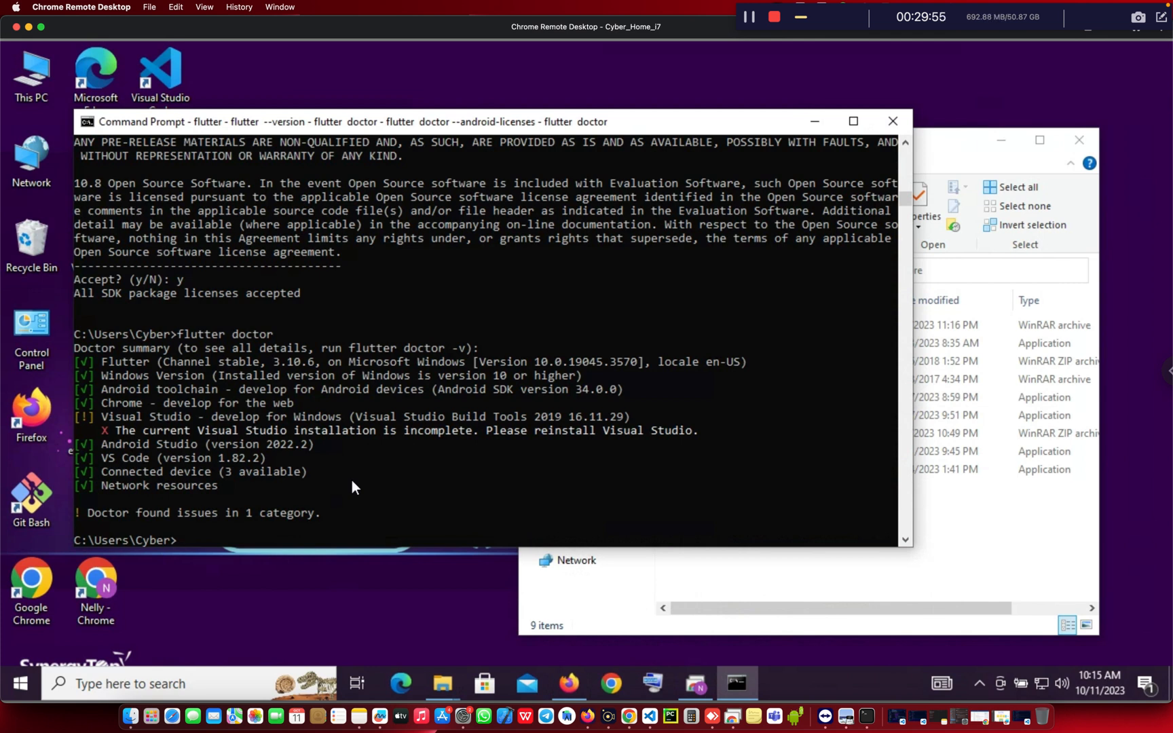
pyautogui.click(127, 443)
pyautogui.click(105, 459)
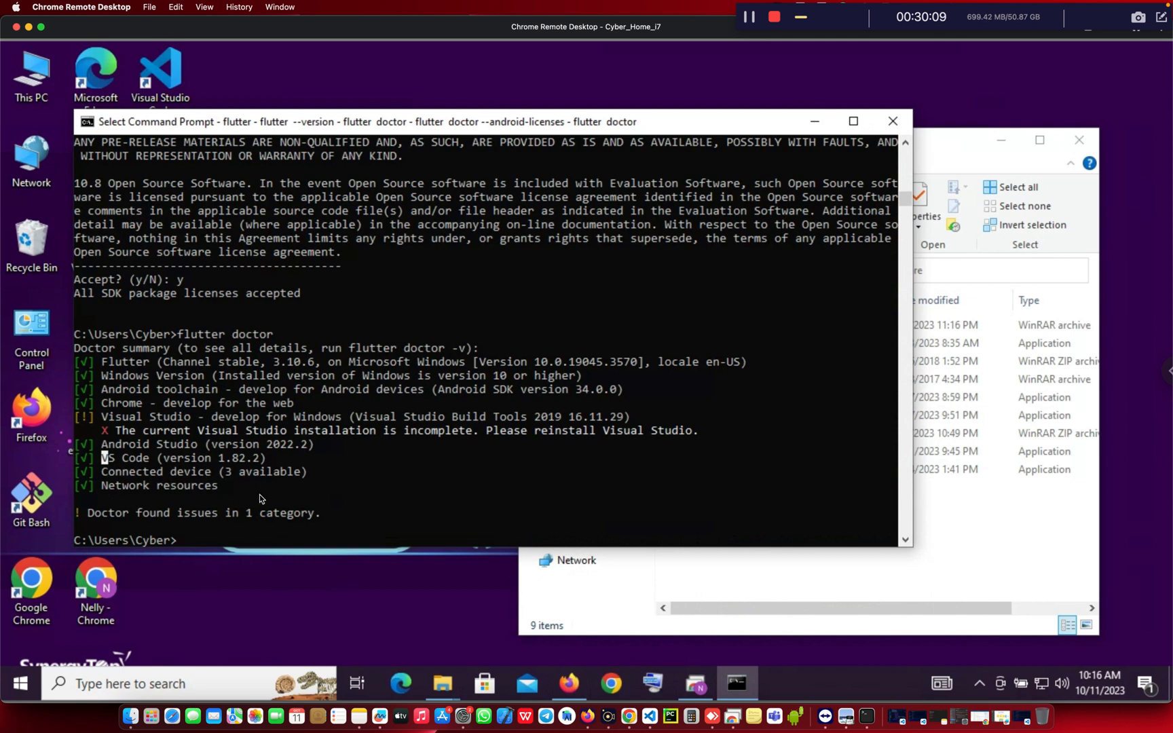
pyautogui.click(324, 444)
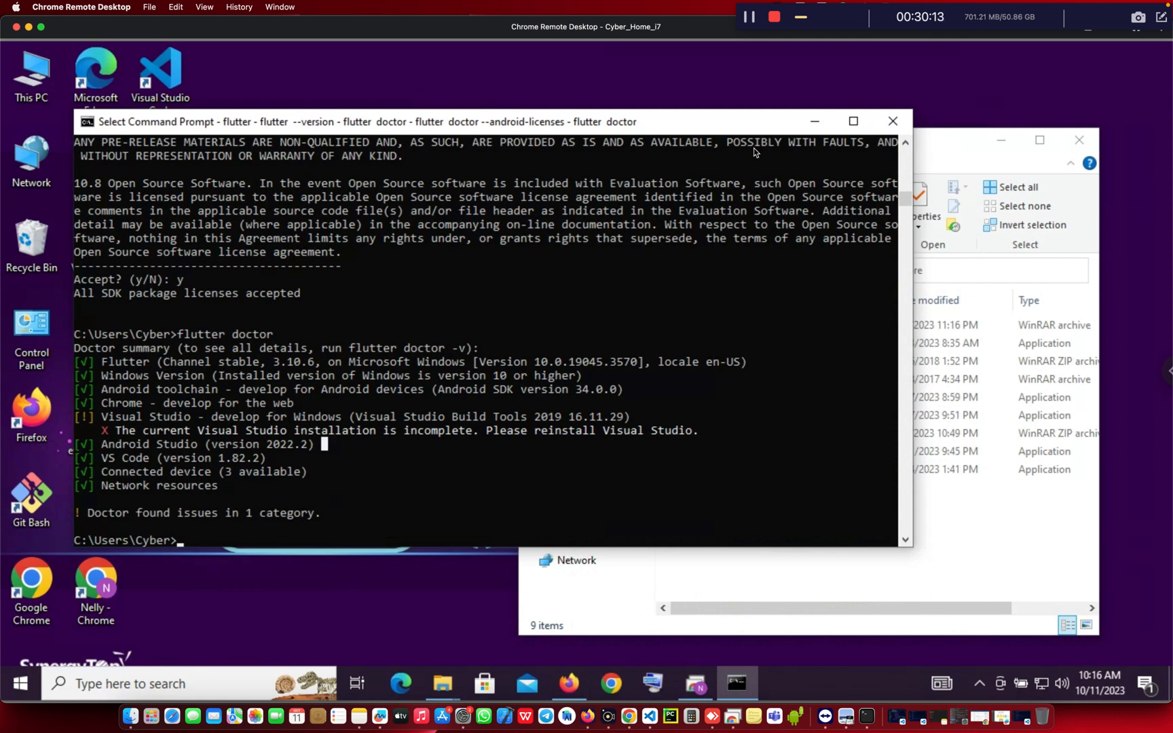
# Minimize Command Prompt, search Windows for androi, and launch Android Studio
pyautogui.click(813, 123)
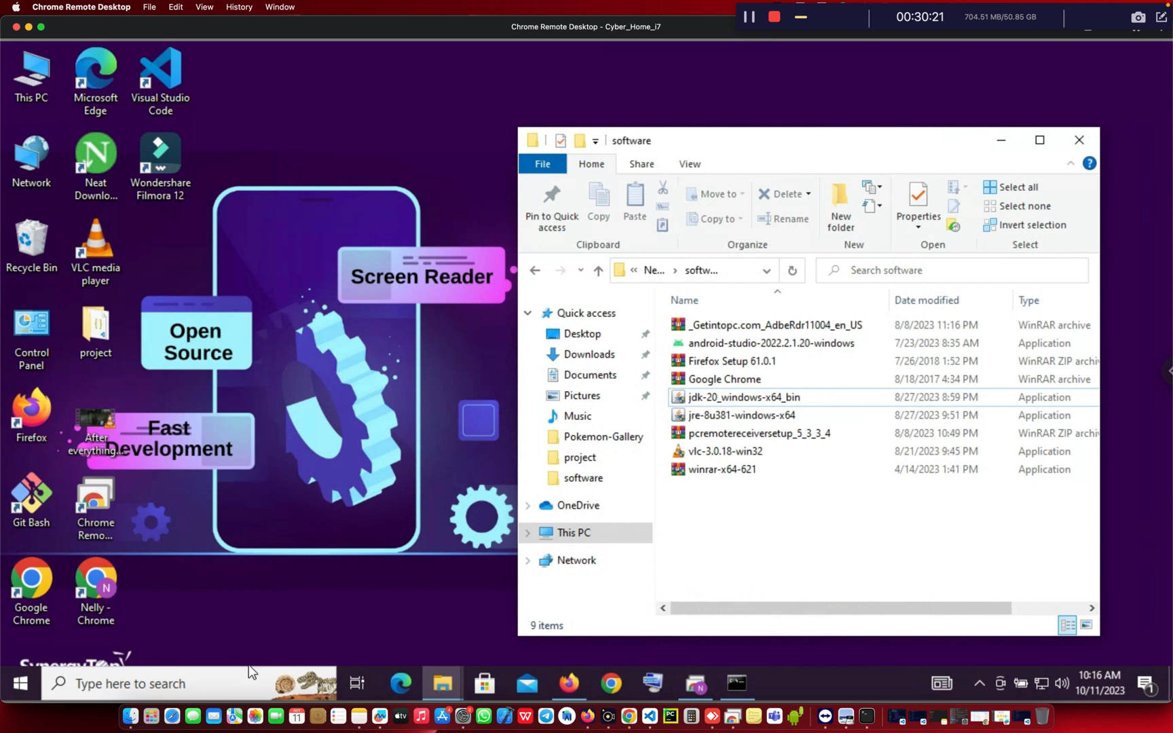
pyautogui.click(193, 687)
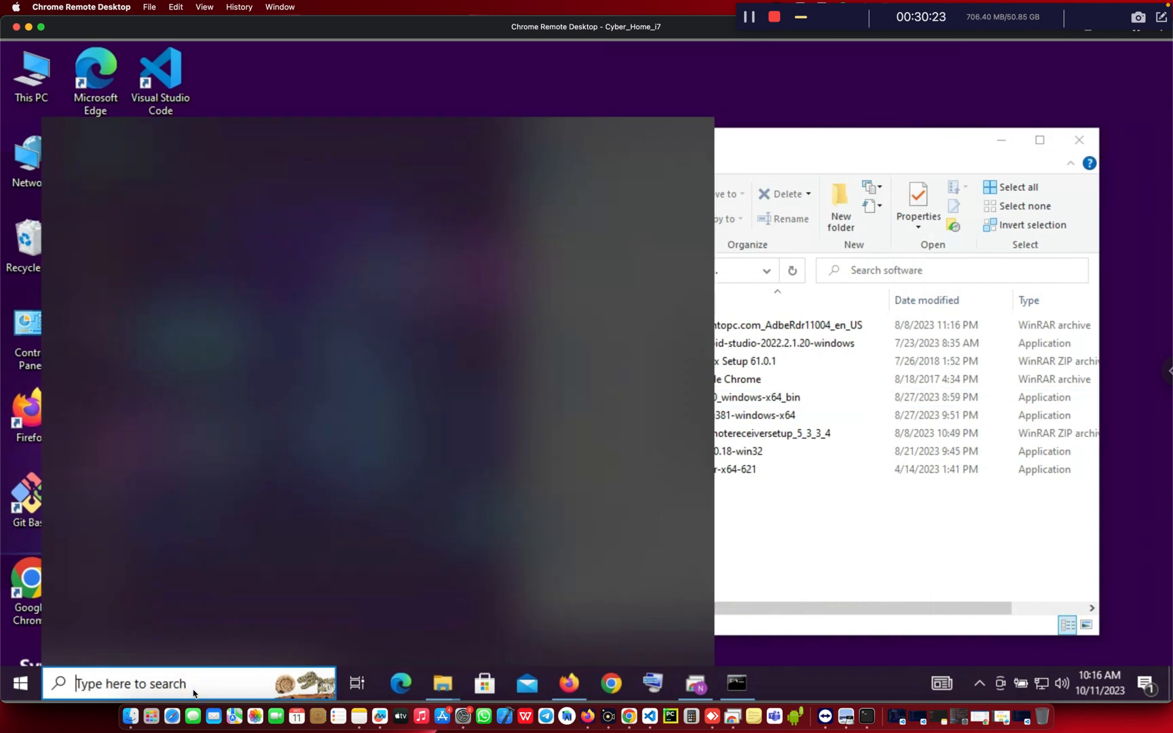
pyautogui.write('androi')
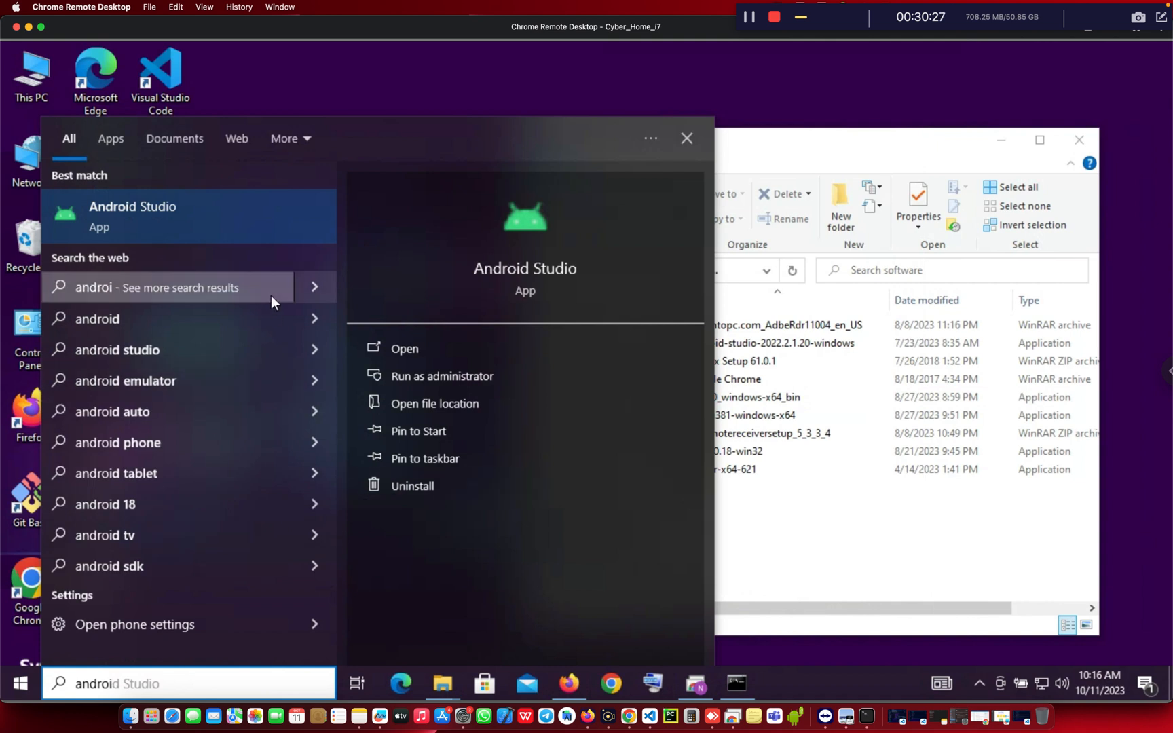
pyautogui.click(239, 226)
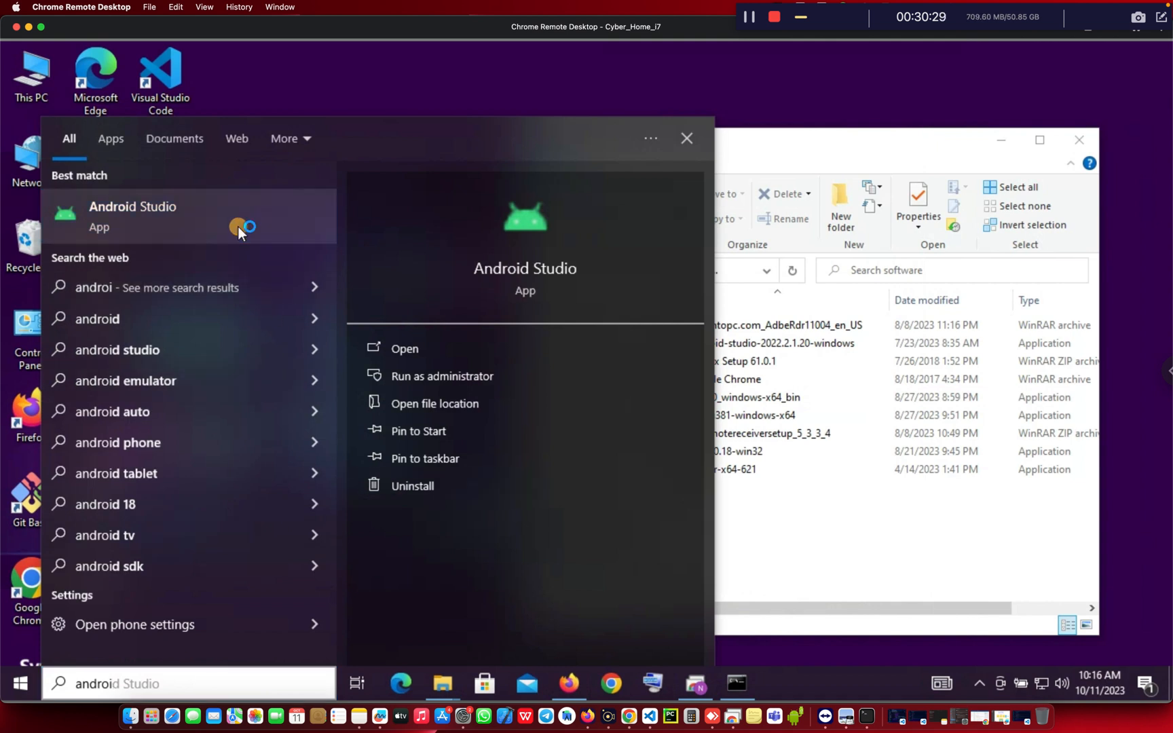
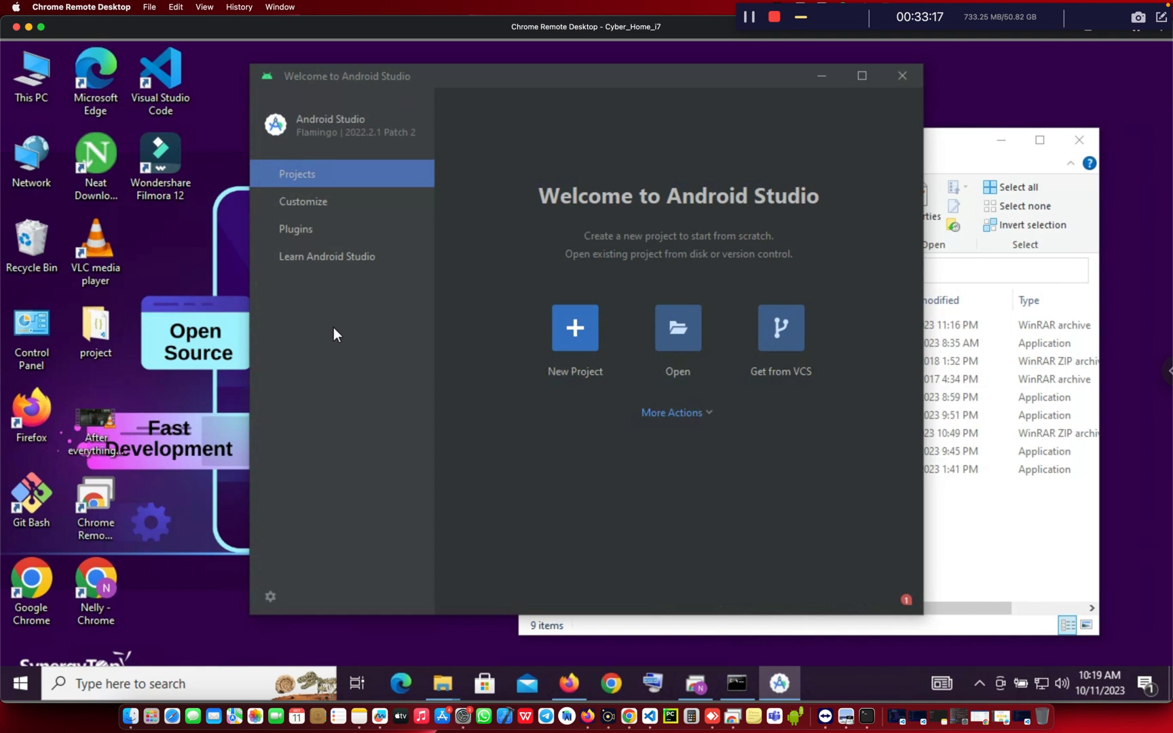
# Open the SDK Manager from the Android Studio welcome window and look through the list of Android SDK platforms
pyautogui.click(699, 415)
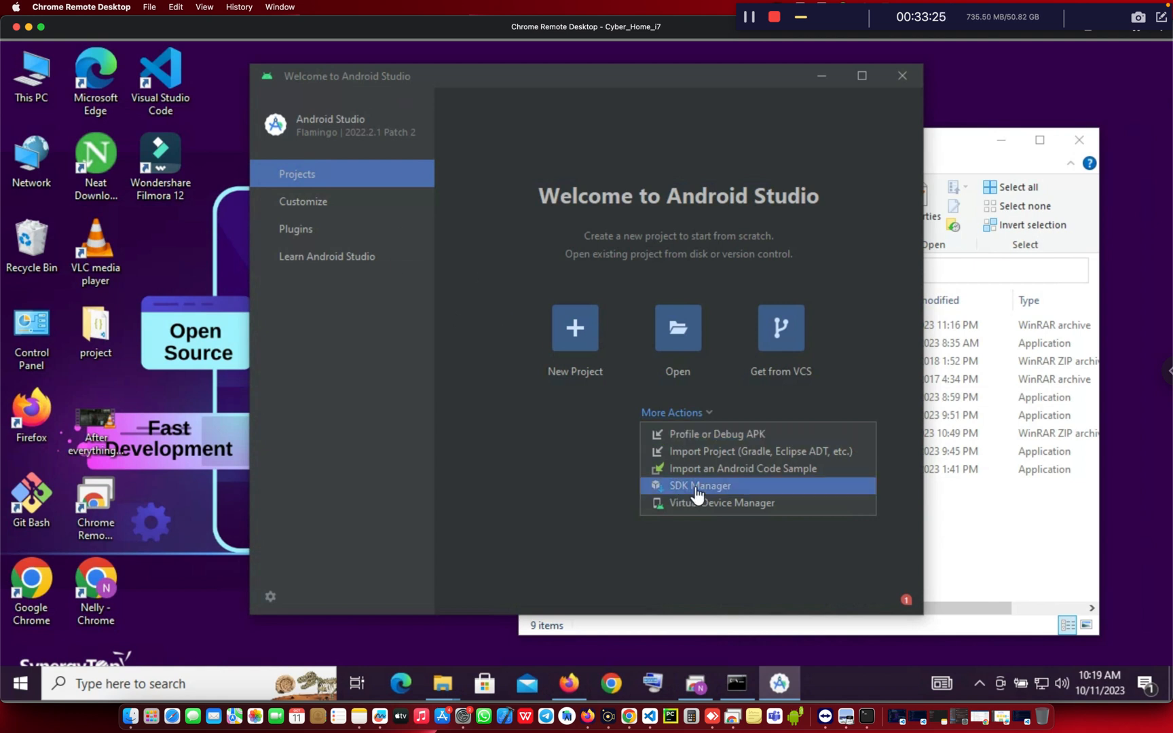
pyautogui.click(678, 487)
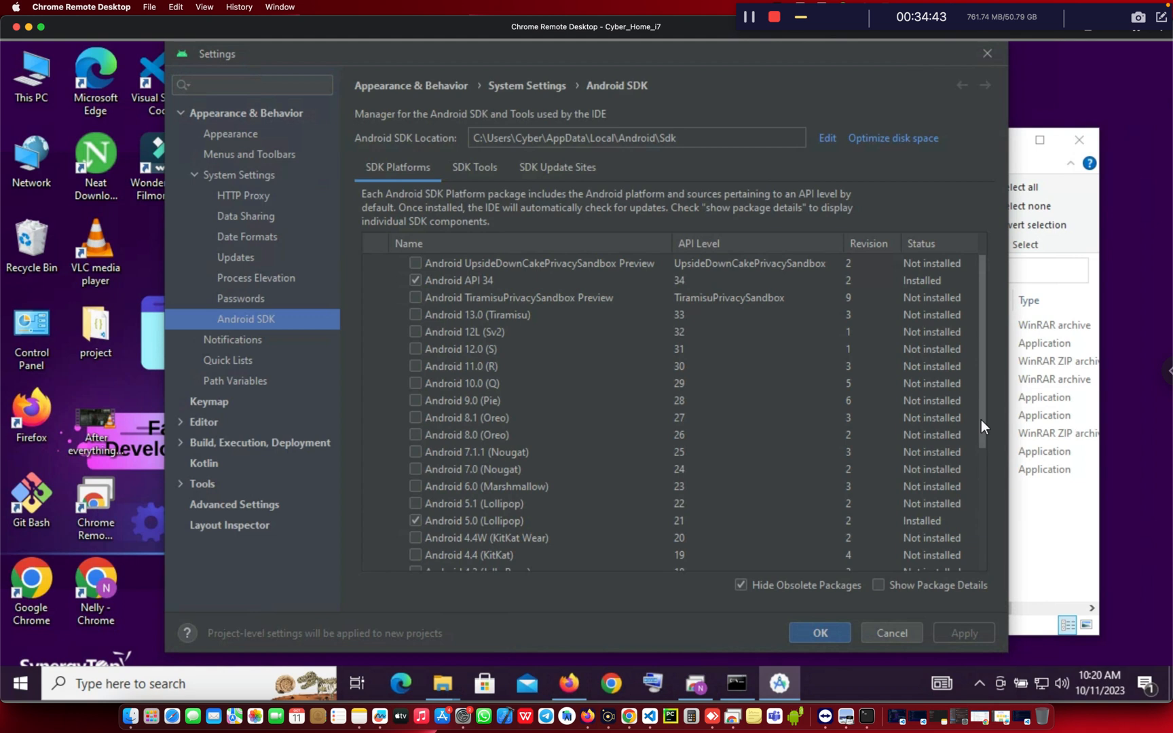
pyautogui.moveTo(979, 419); pyautogui.dragTo(930, 488)
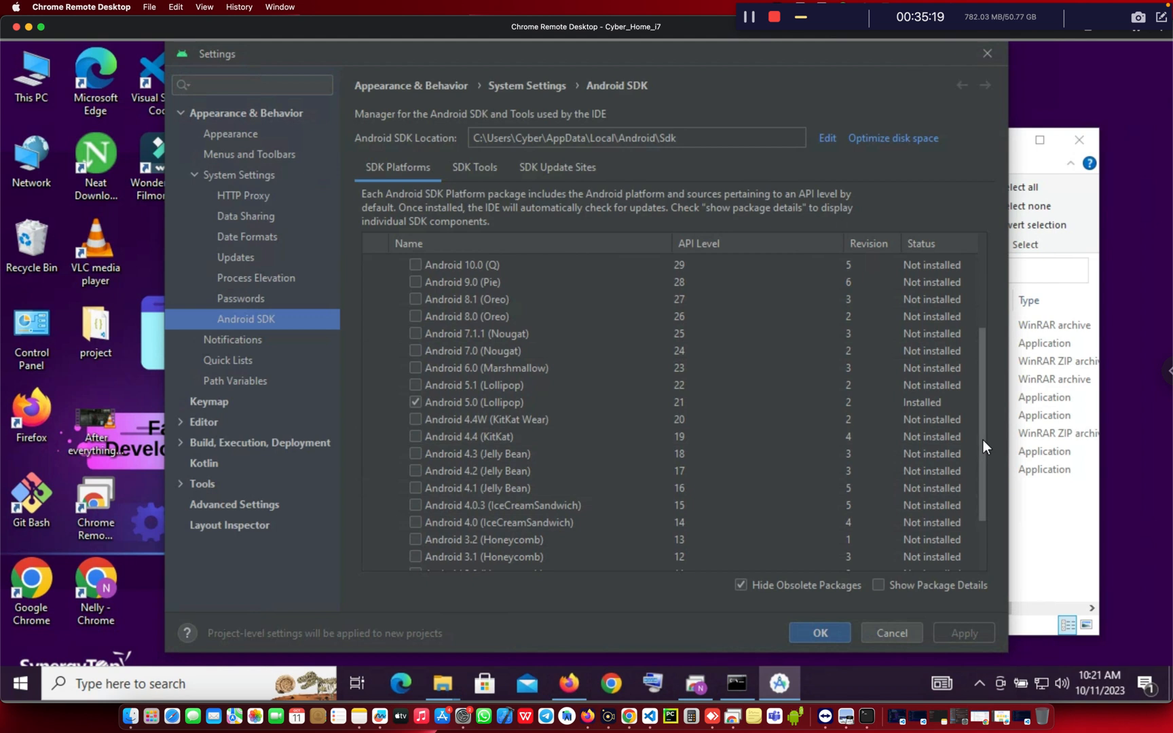
pyautogui.moveTo(983, 439); pyautogui.dragTo(985, 297)
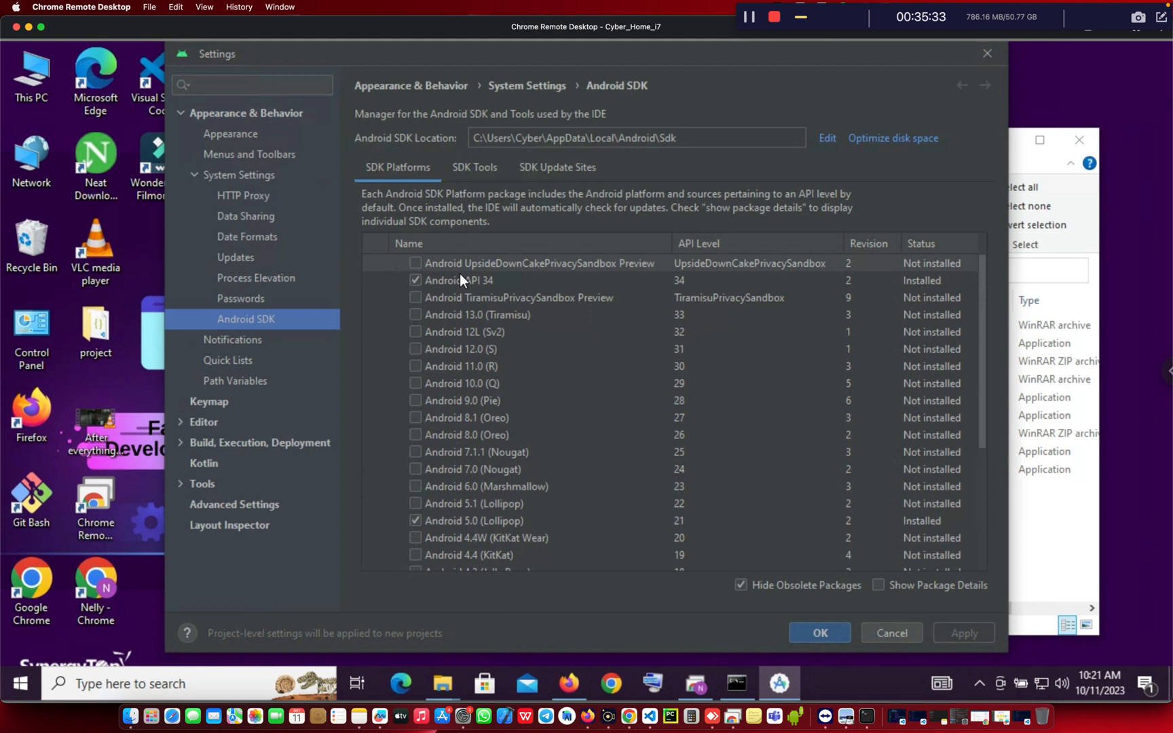
# Show the SDK developer tools, check the Android SDK Command-line Tools (latest) entry, and close the settings with the current selections
pyautogui.click(470, 170)
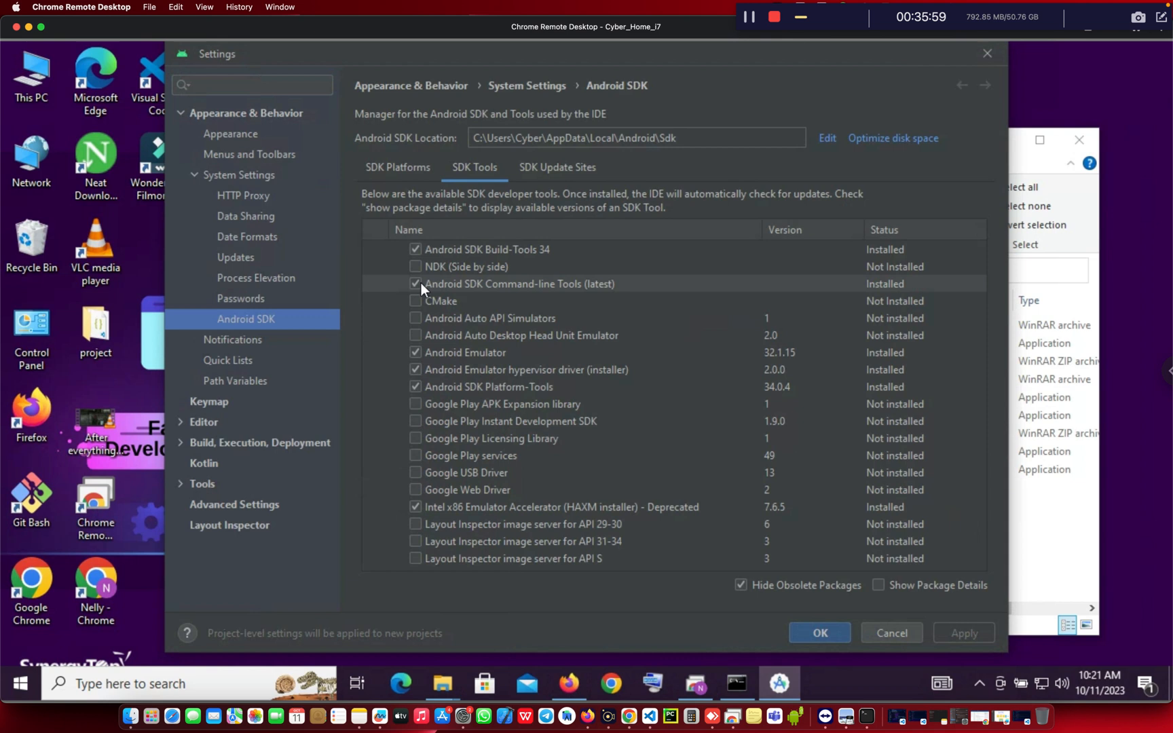
pyautogui.click(397, 281)
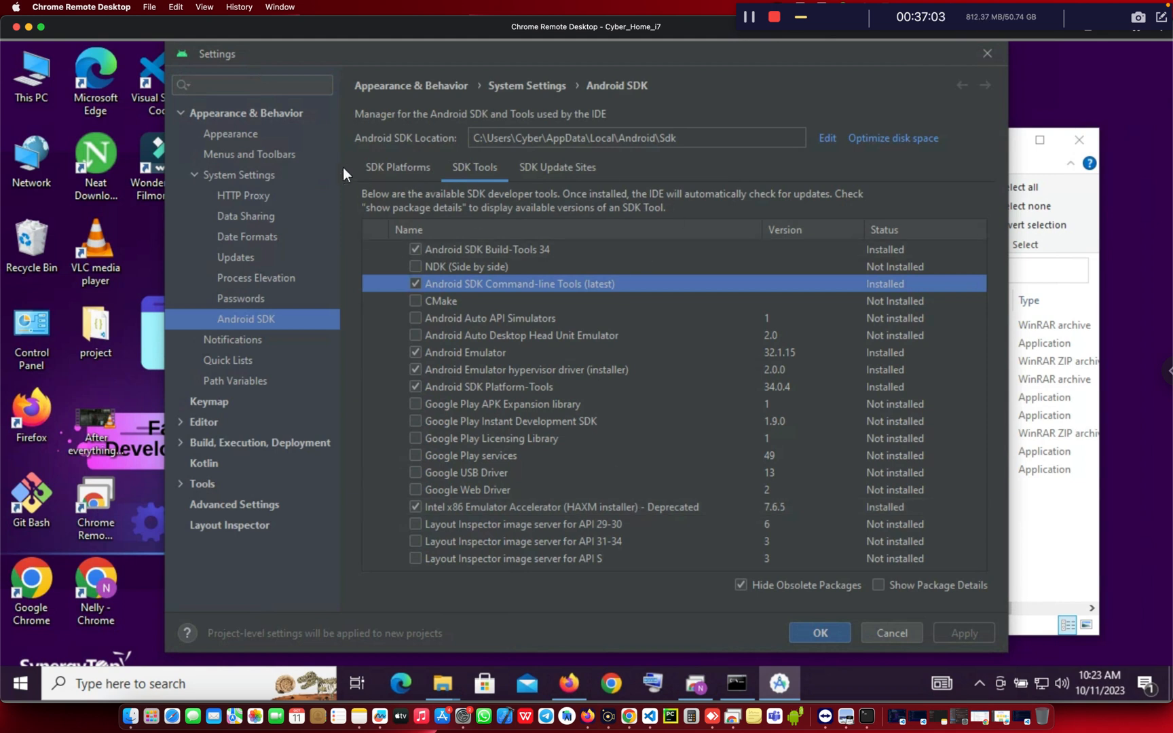
pyautogui.click(833, 629)
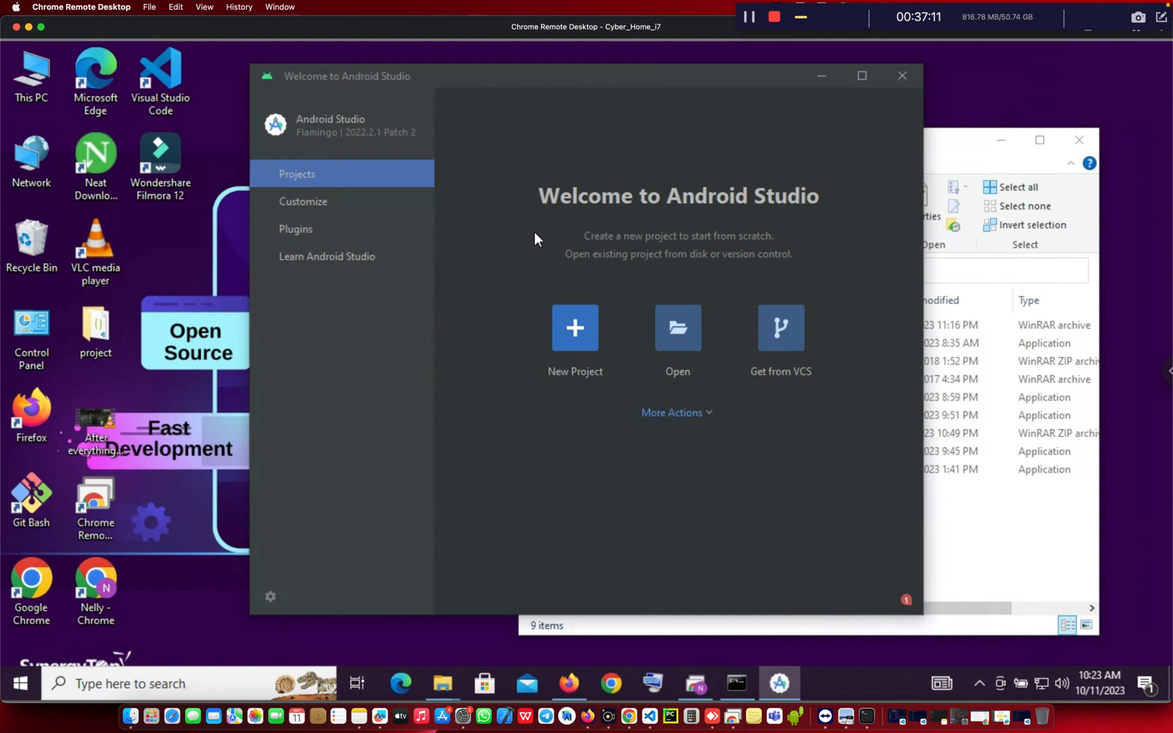
# Open the Virtual Device Manager and start creating a phone device with the Pixel 4 XL hardware definition
pyautogui.click(705, 416)
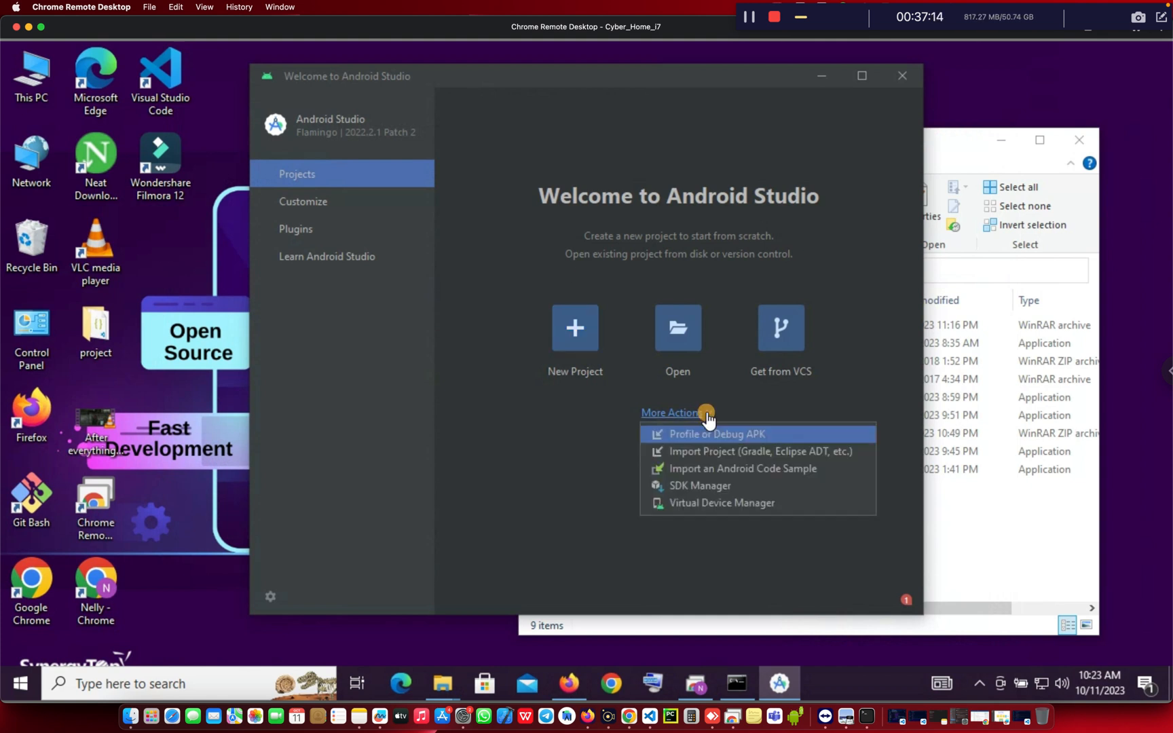
pyautogui.click(714, 506)
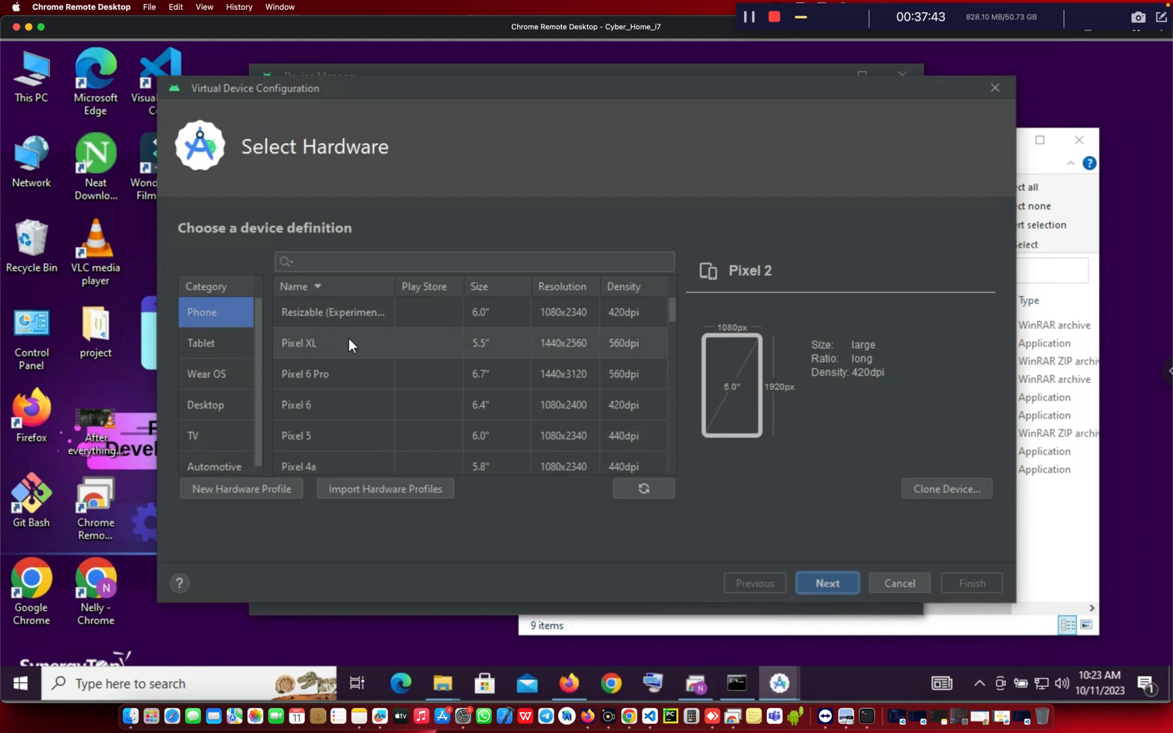
pyautogui.scroll(-1, 348, 338)
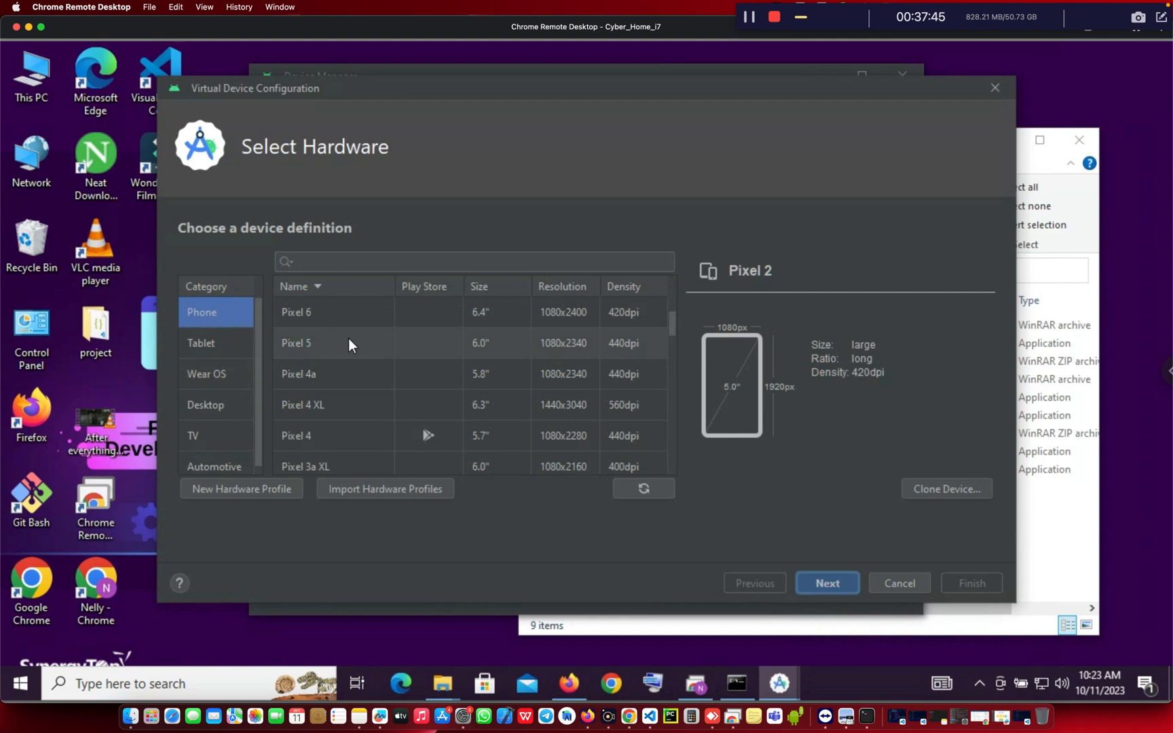
pyautogui.click(336, 403)
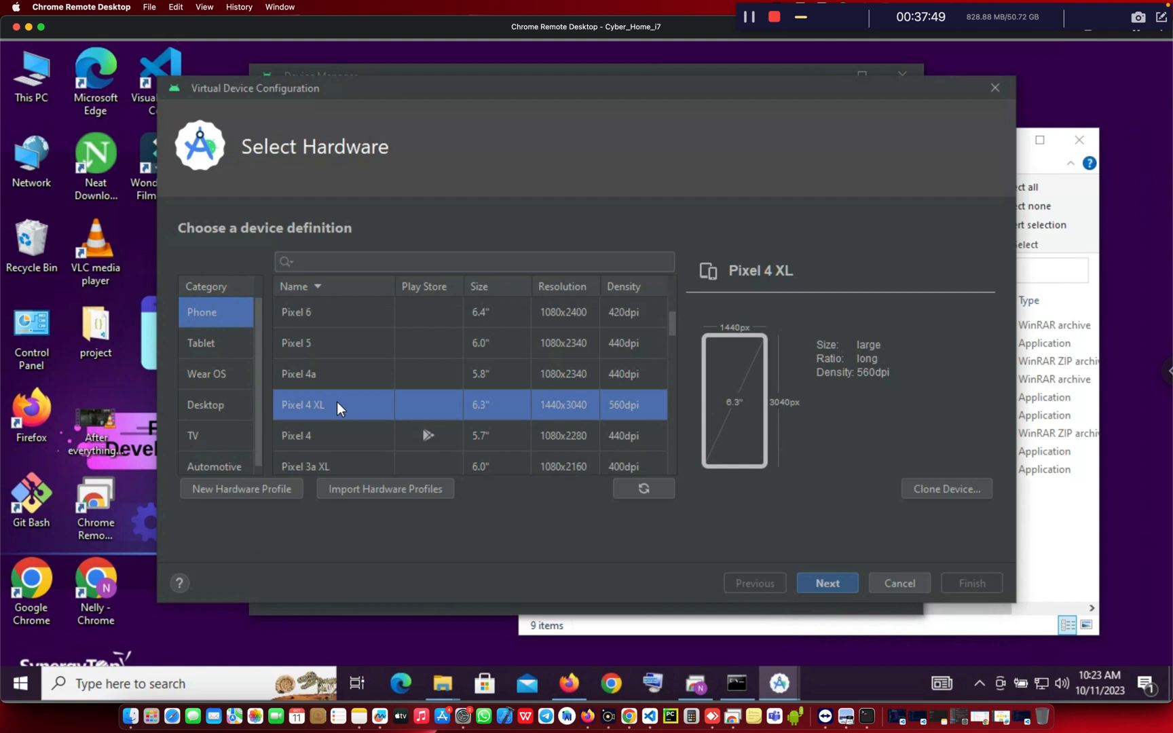
pyautogui.click(836, 580)
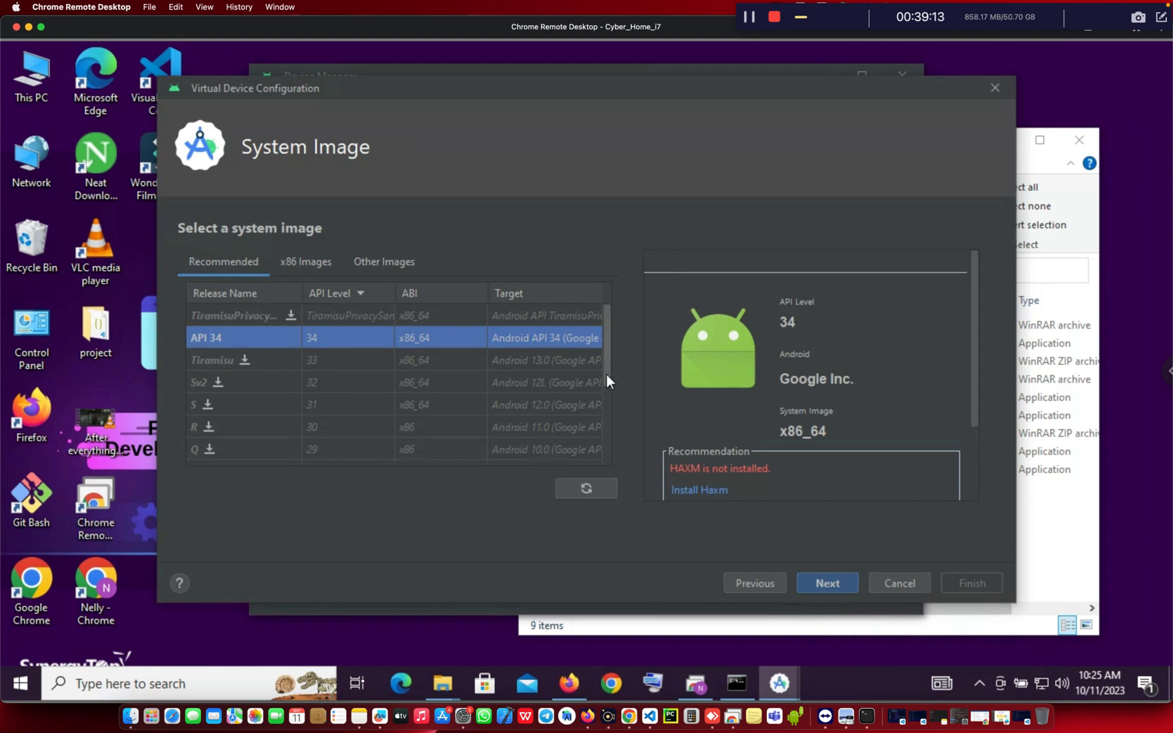
# Look through the recommended system images and continue with the API 34 x86_64 image
pyautogui.moveTo(605, 375); pyautogui.dragTo(605, 397)
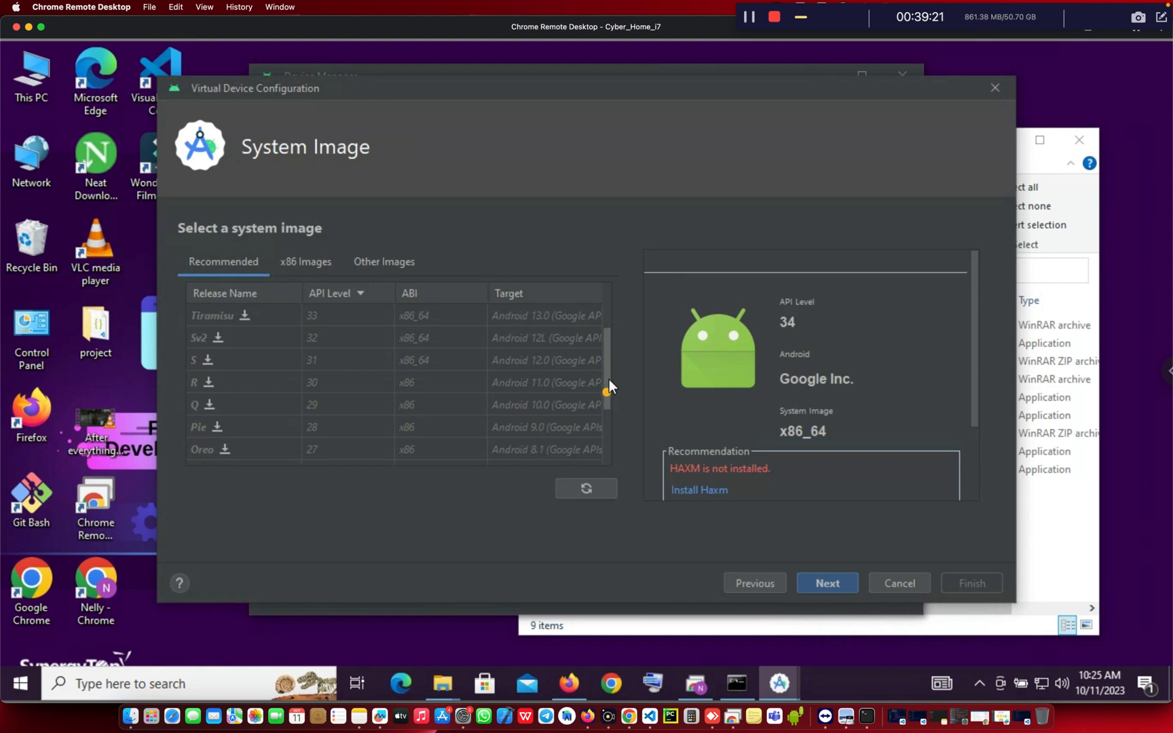
pyautogui.moveTo(606, 392); pyautogui.dragTo(614, 332)
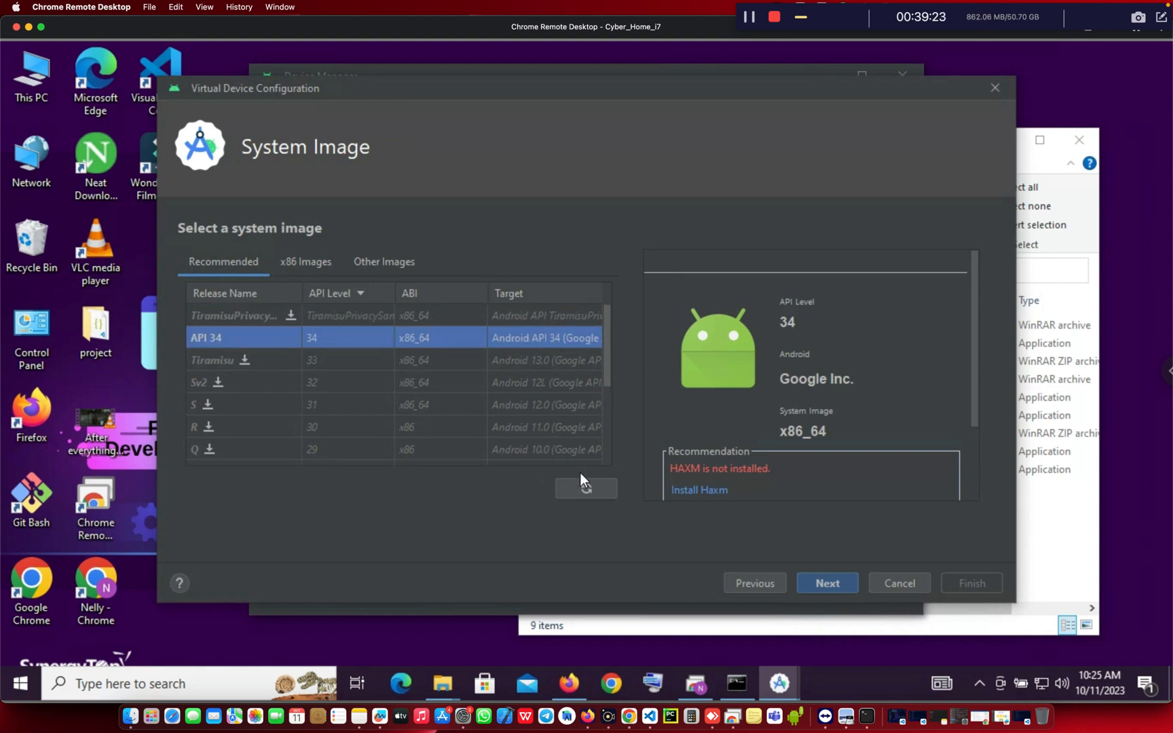
pyautogui.click(828, 584)
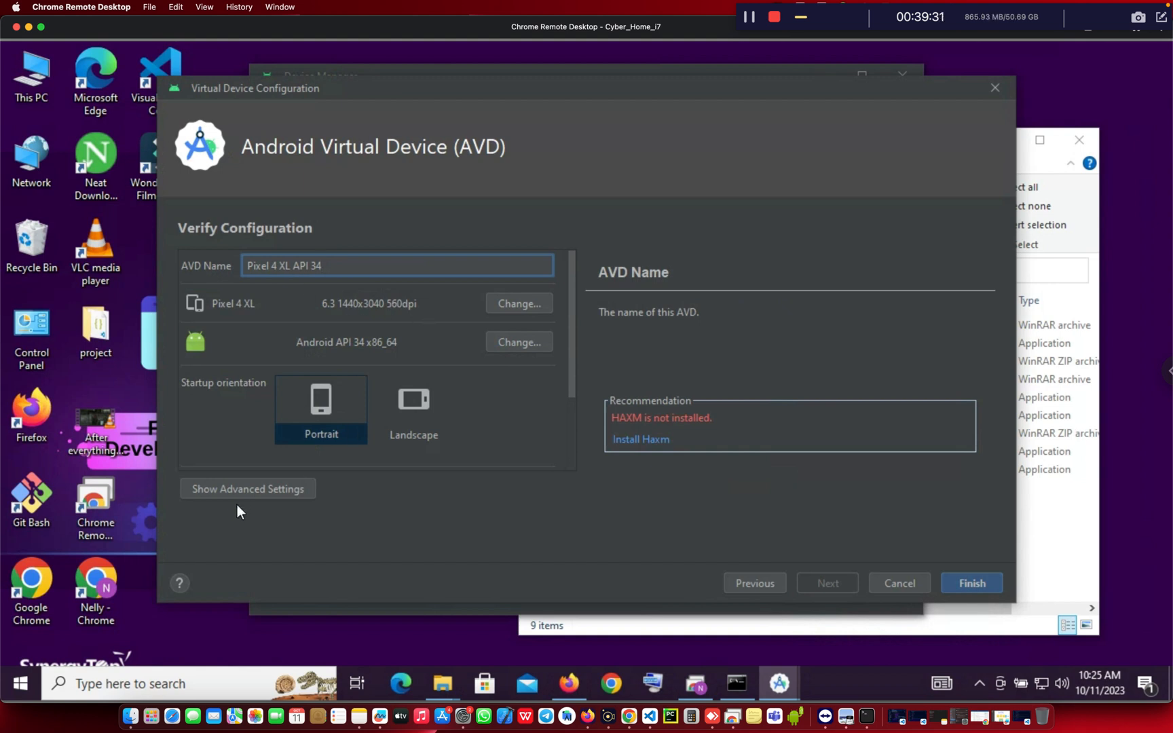
# Show the virtual device's advanced settings and examine the graphics rendering choices and boot options
pyautogui.click(282, 489)
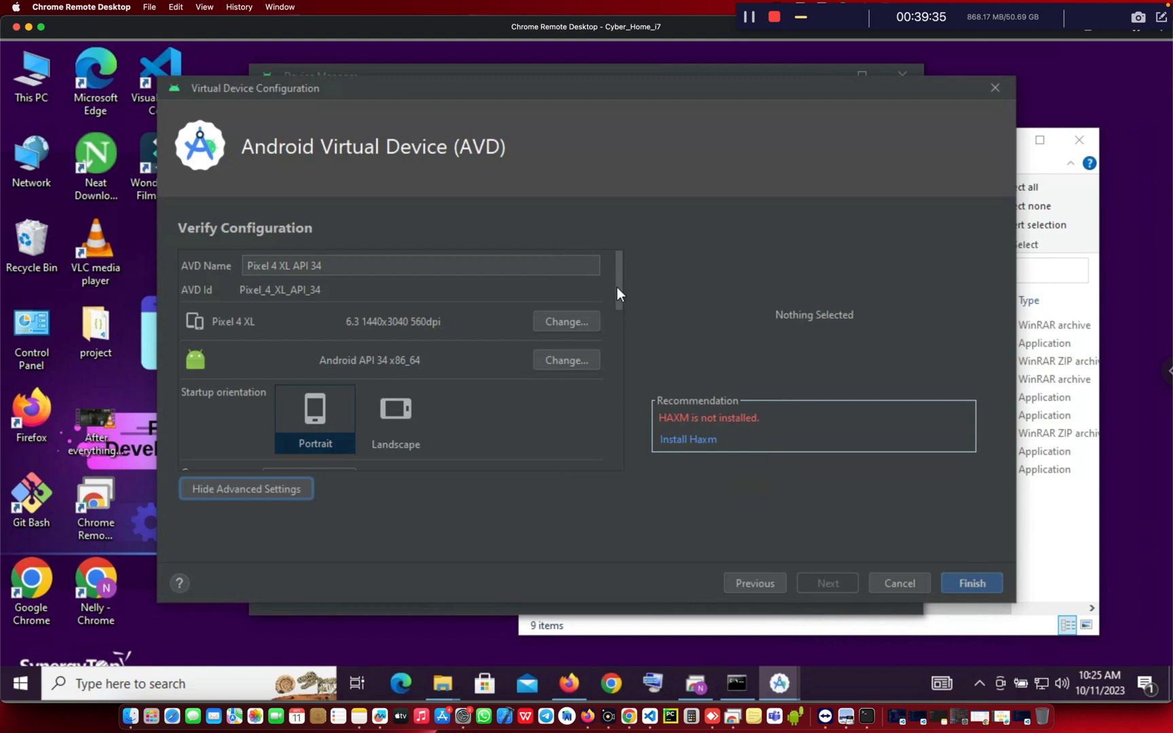
pyautogui.moveTo(618, 286); pyautogui.dragTo(618, 351)
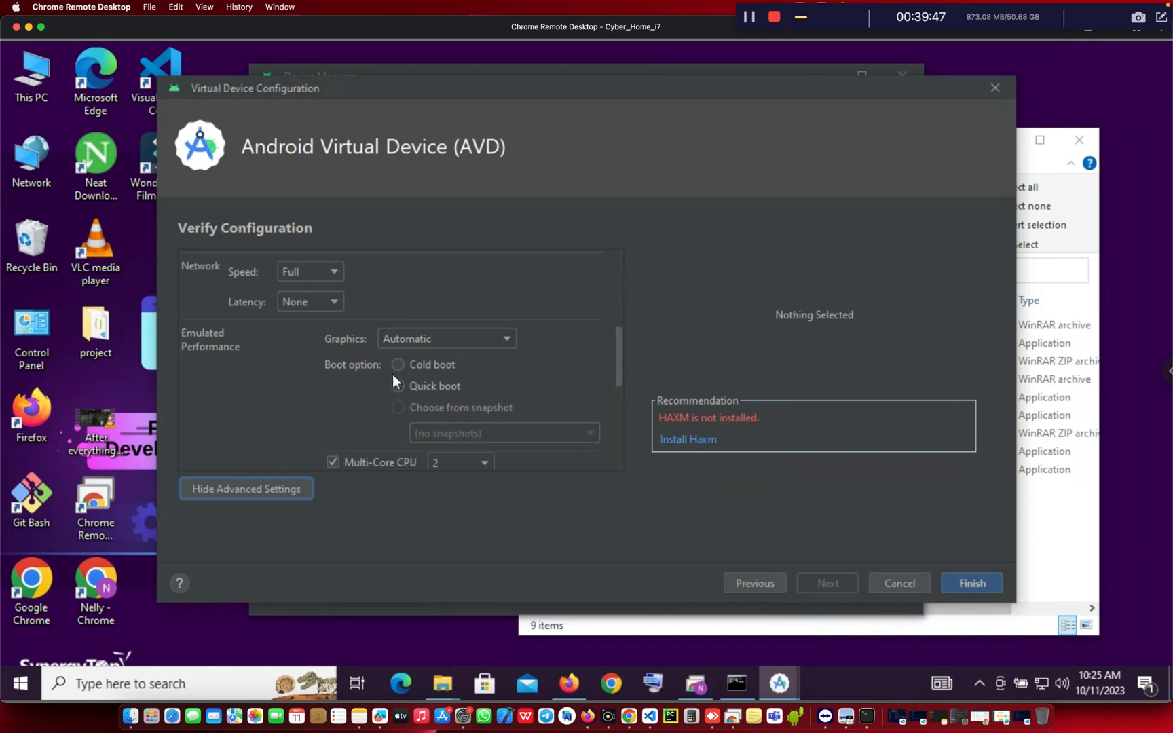
pyautogui.click(468, 341)
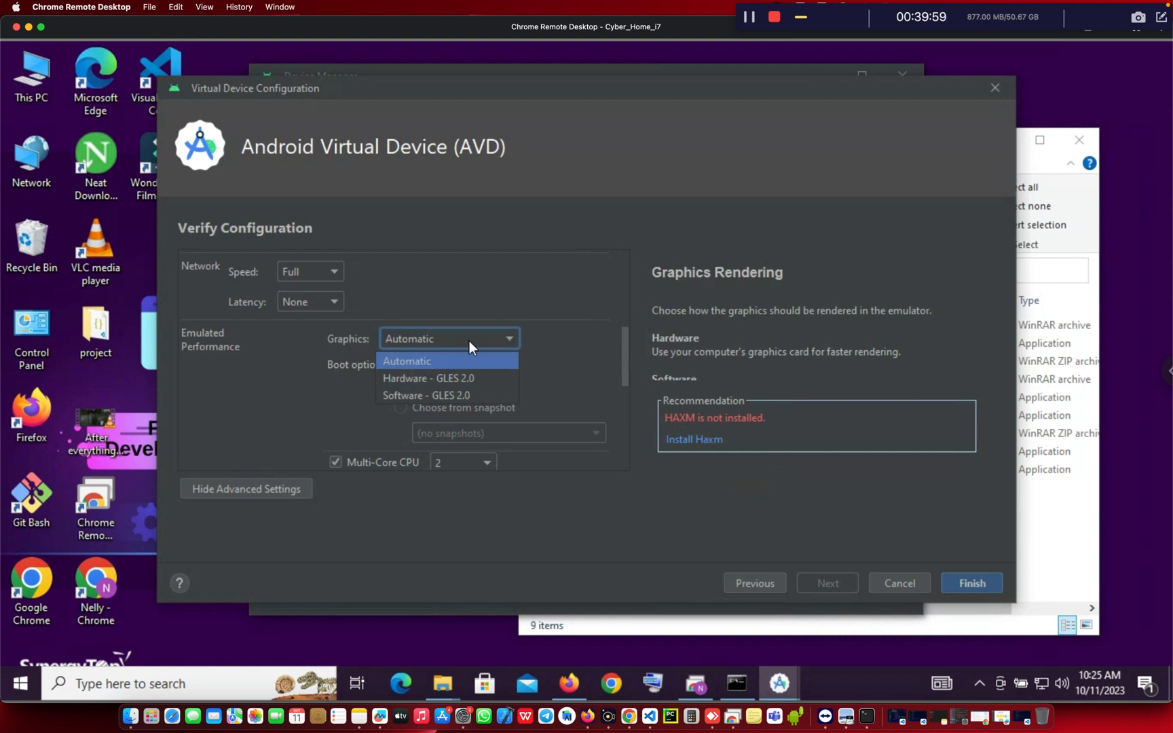
pyautogui.click(275, 403)
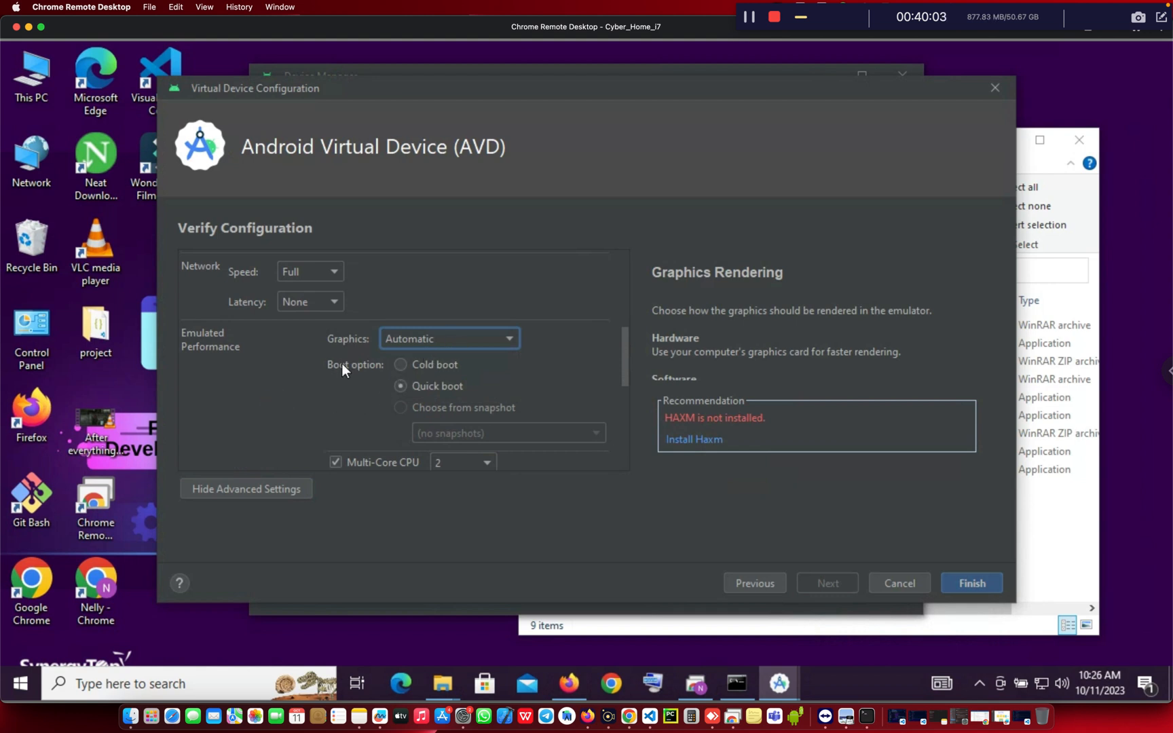
pyautogui.moveTo(453, 367)
# Review the virtual device's memory, storage and device frame settings, then cancel the configuration and close the Device Manager
pyautogui.moveTo(626, 367); pyautogui.dragTo(625, 402)
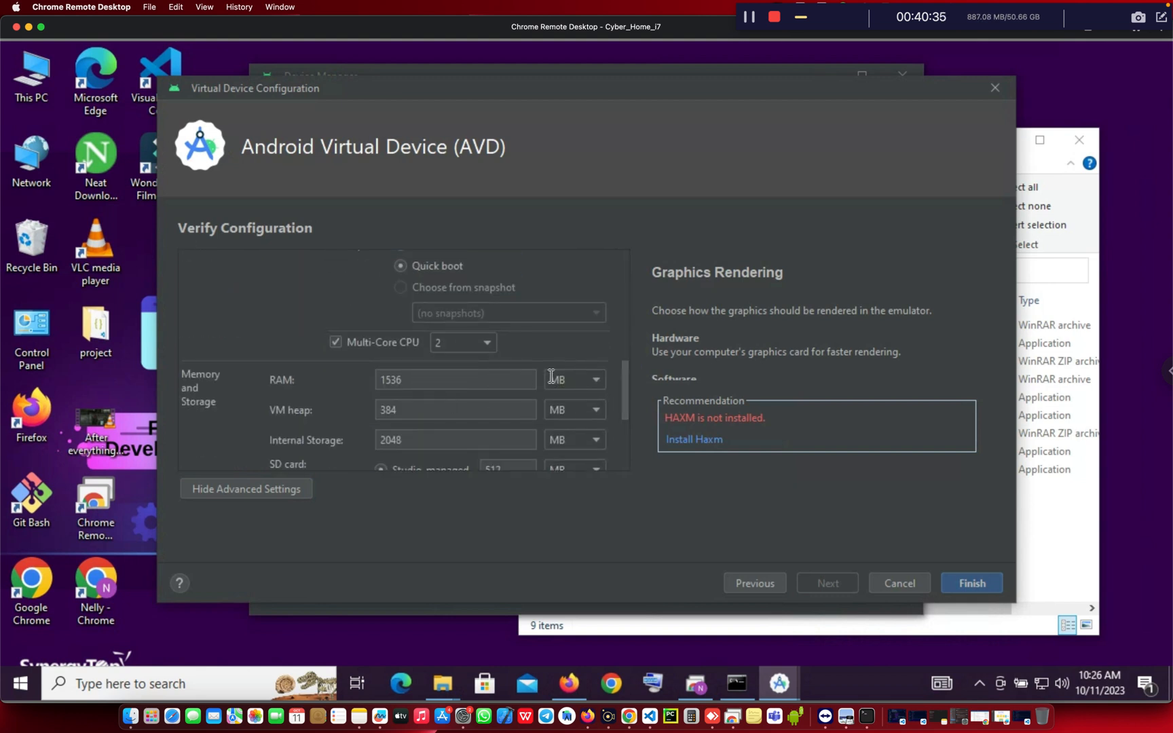
pyautogui.click(589, 380)
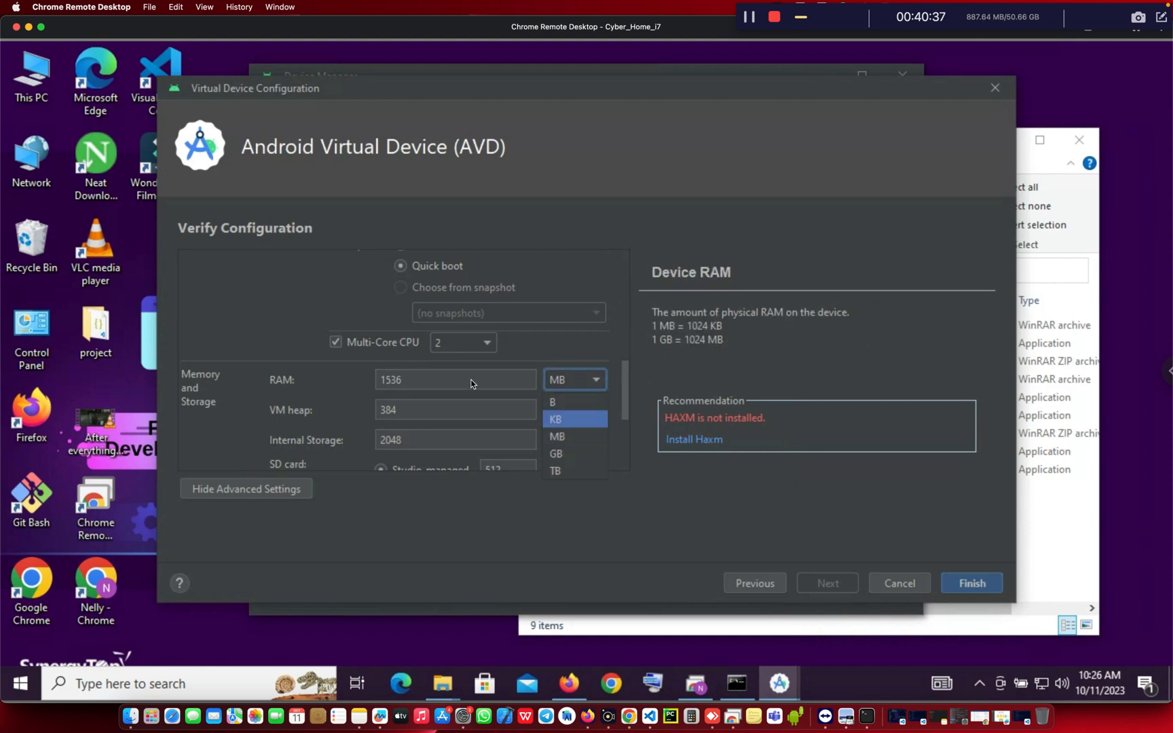
pyautogui.click(424, 380)
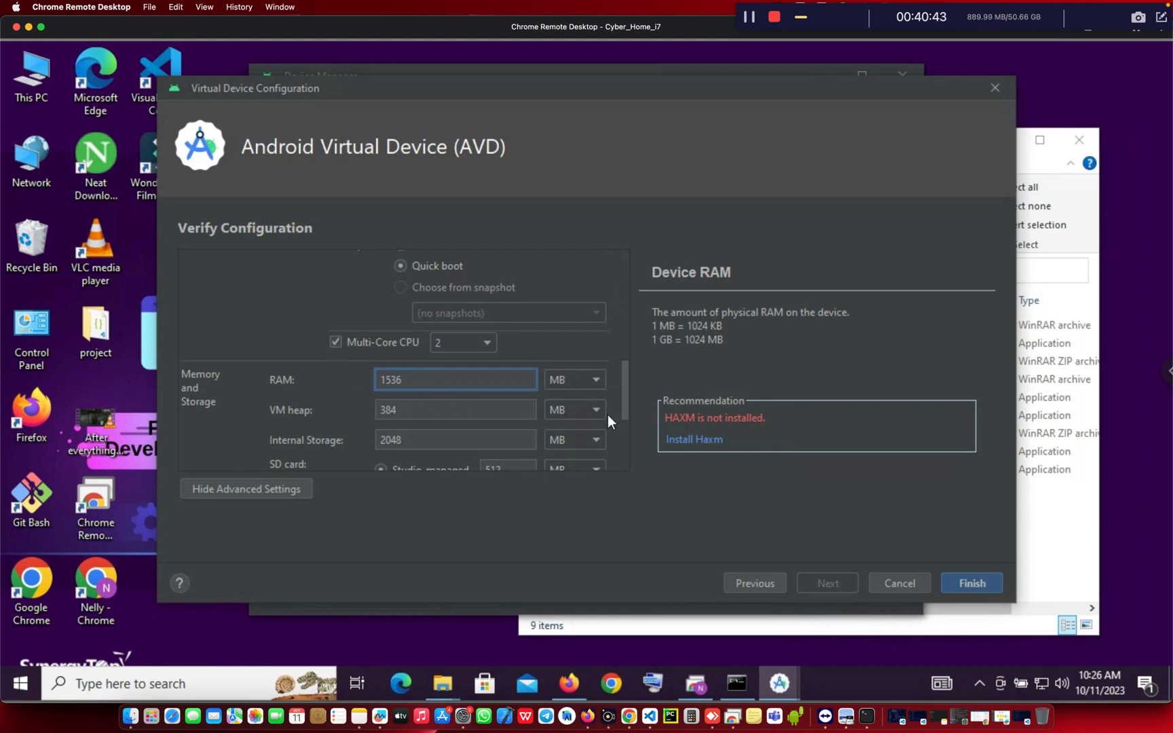
pyautogui.moveTo(623, 397); pyautogui.dragTo(623, 413)
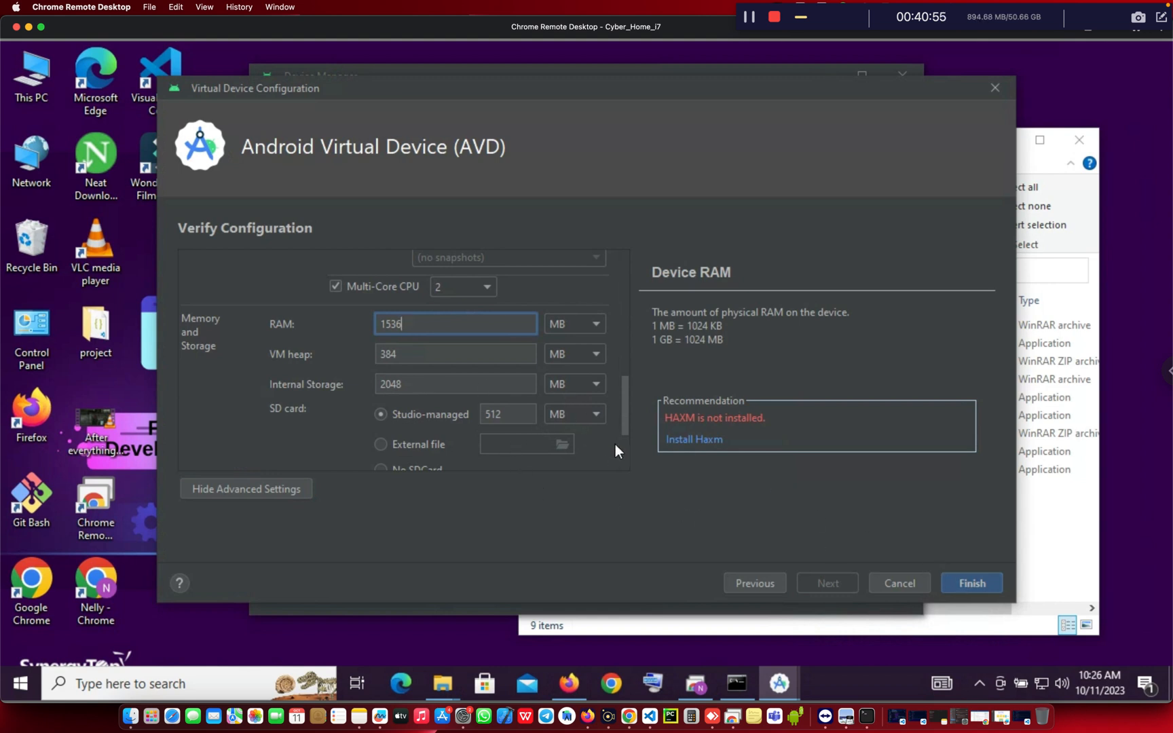
pyautogui.moveTo(626, 428); pyautogui.dragTo(625, 453)
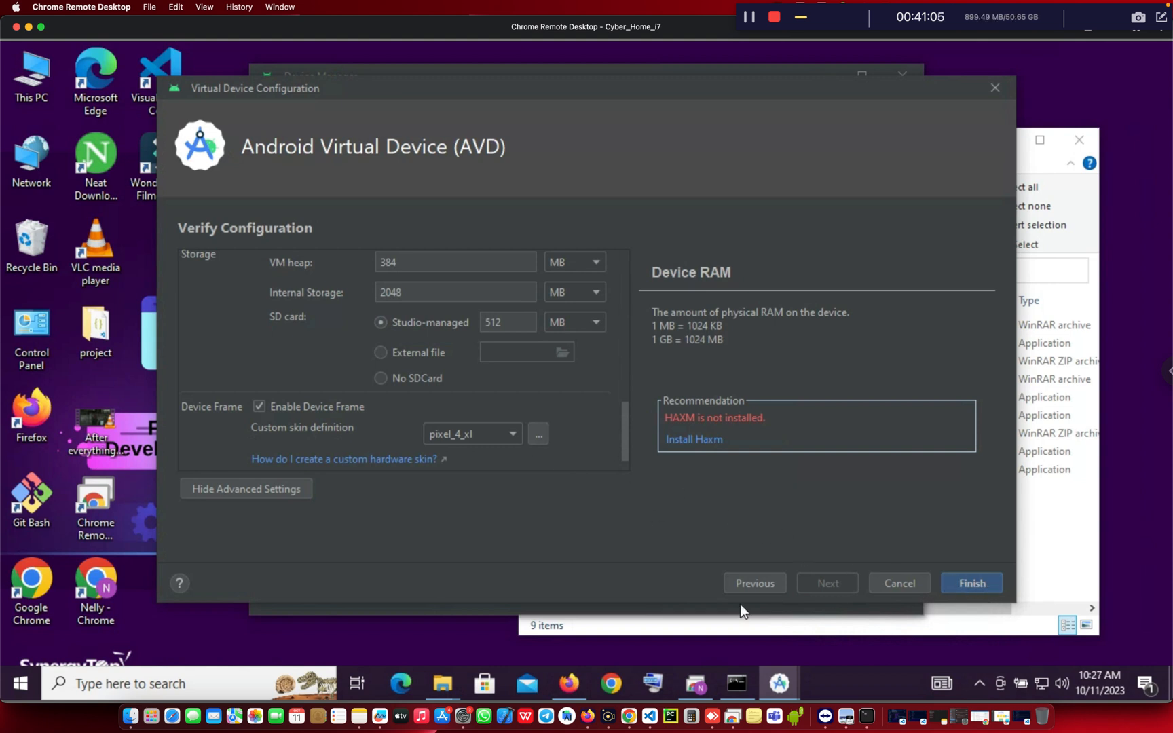
pyautogui.click(892, 582)
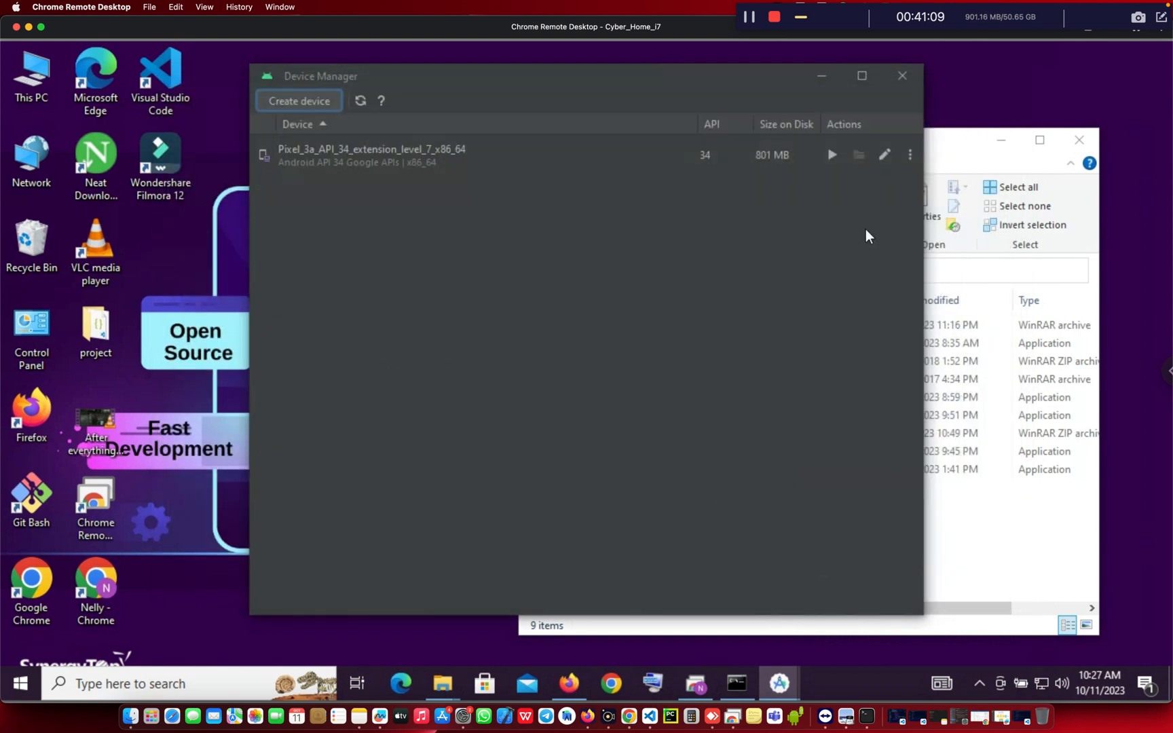
pyautogui.click(902, 76)
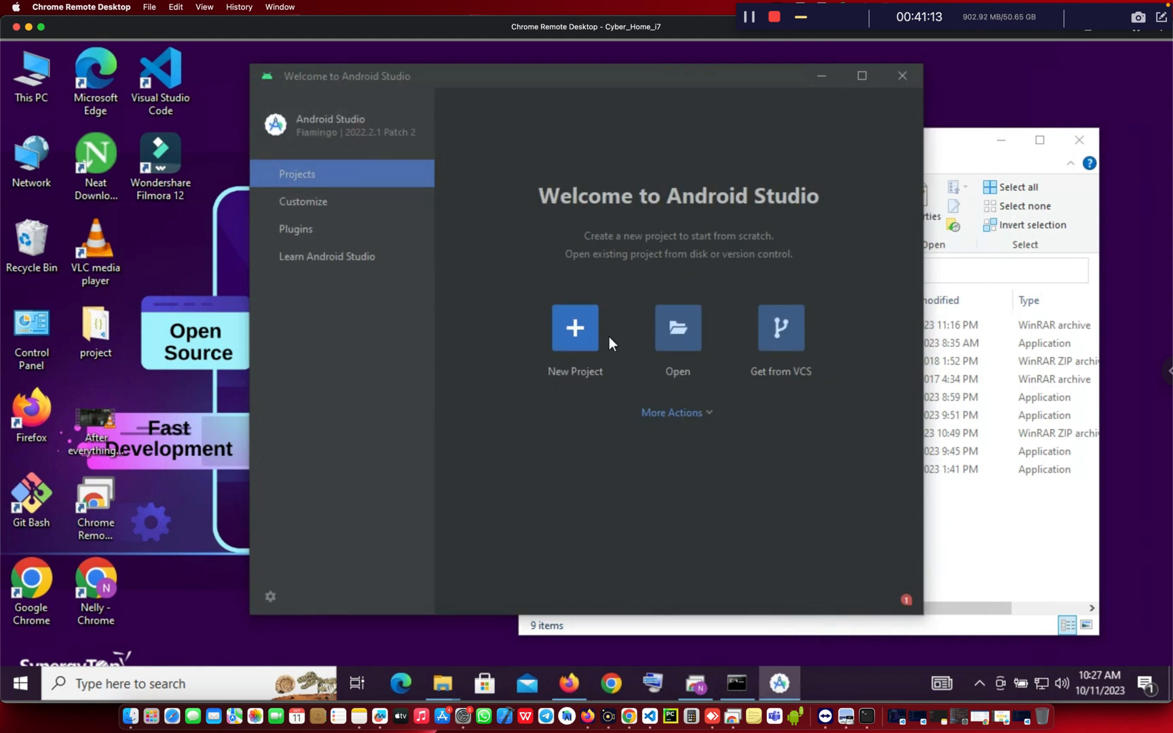
# Search the plugin marketplace for flutter and install the Flutter Snippets plugin
pyautogui.click(311, 229)
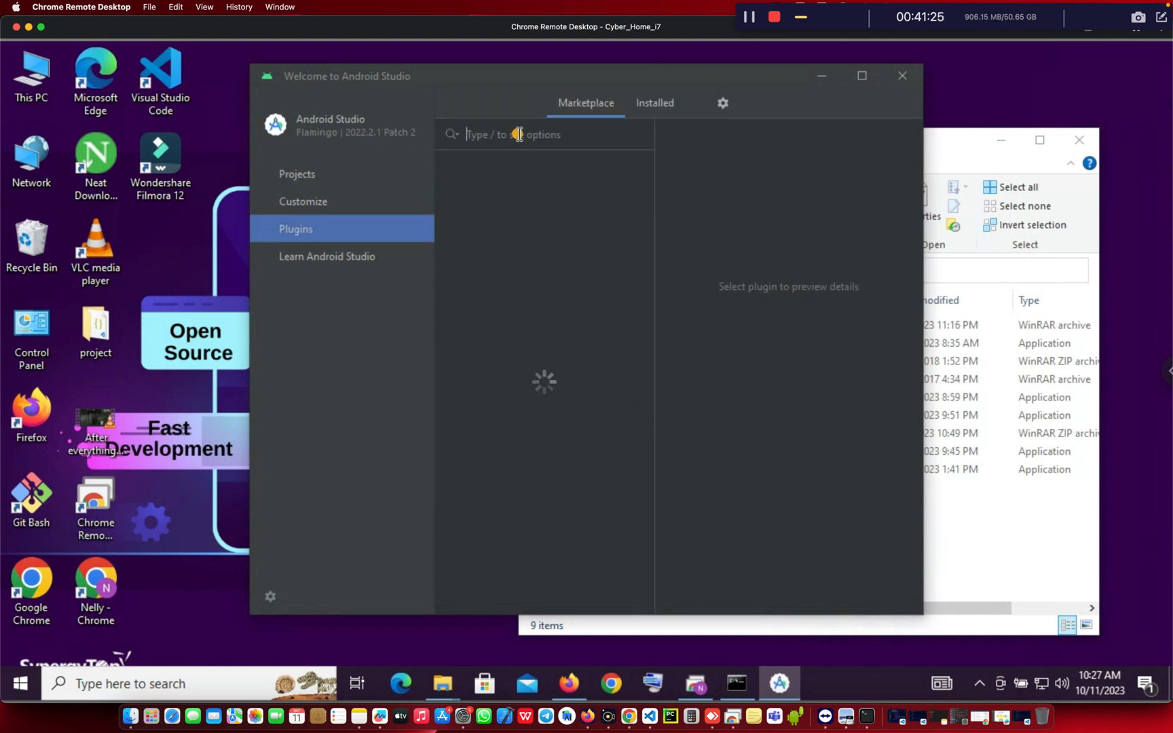
pyautogui.write('flutter')
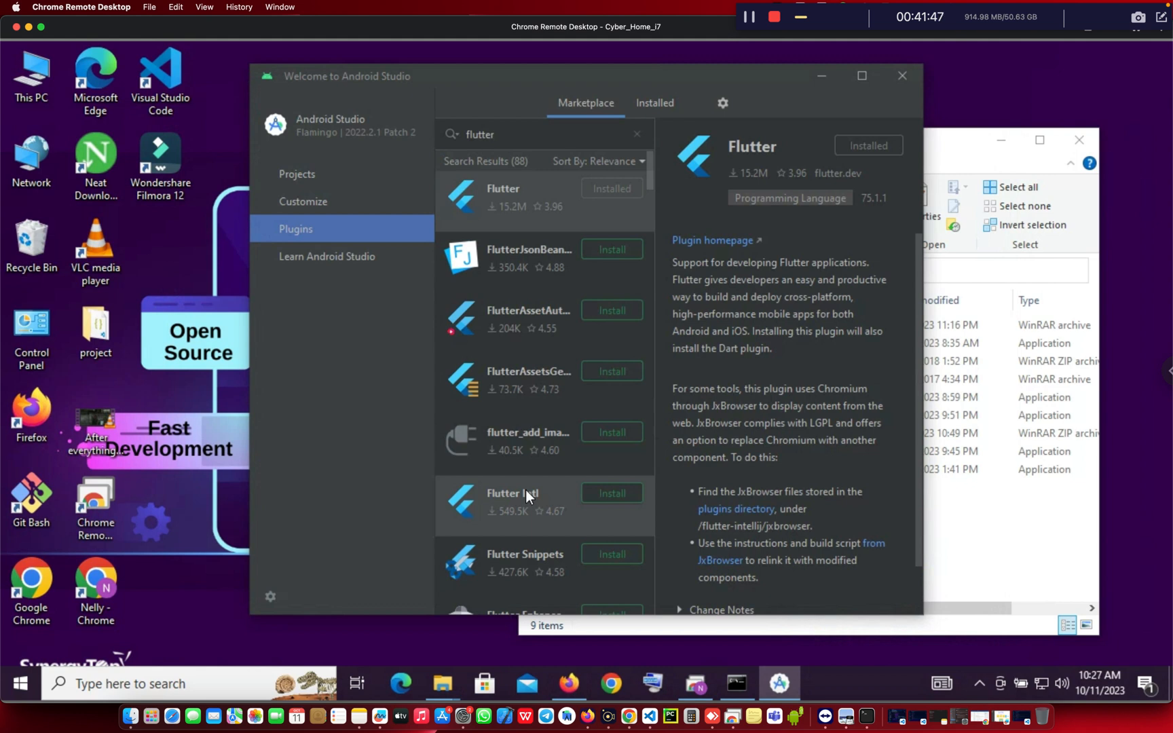
pyautogui.click(608, 550)
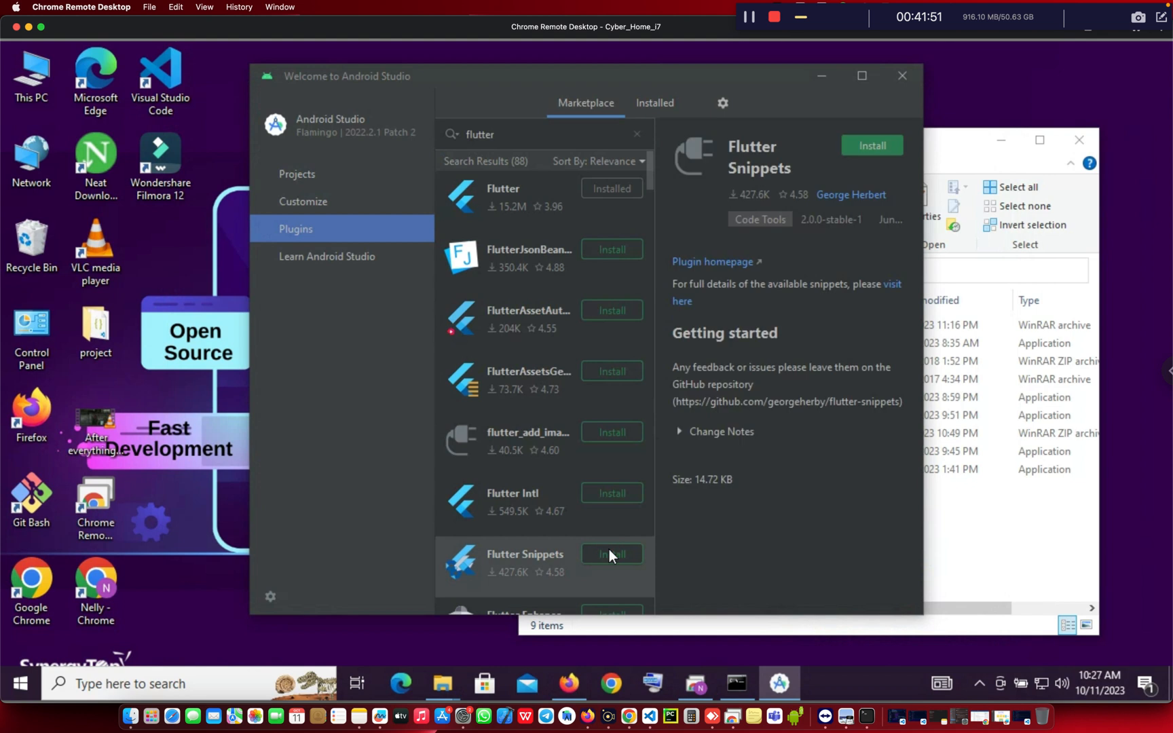
pyautogui.click(608, 553)
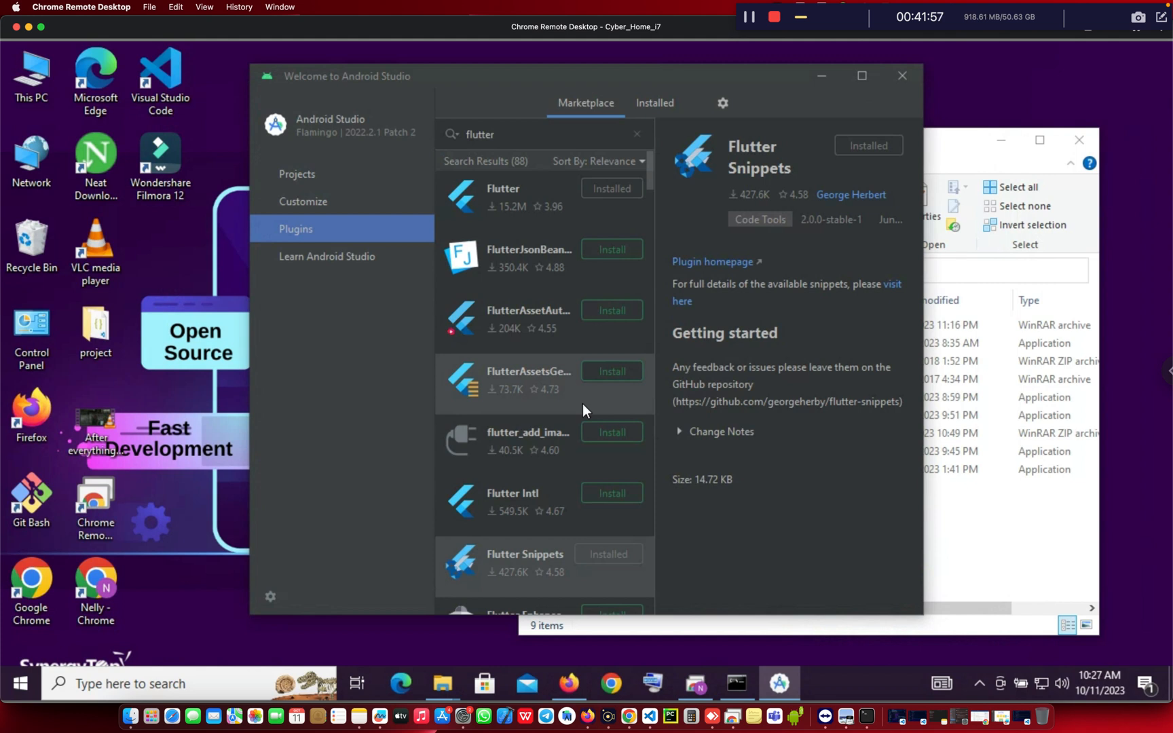
# Look over the Flutter plugin results once more and close the Android Studio welcome window
pyautogui.scroll(-1, 583, 410)
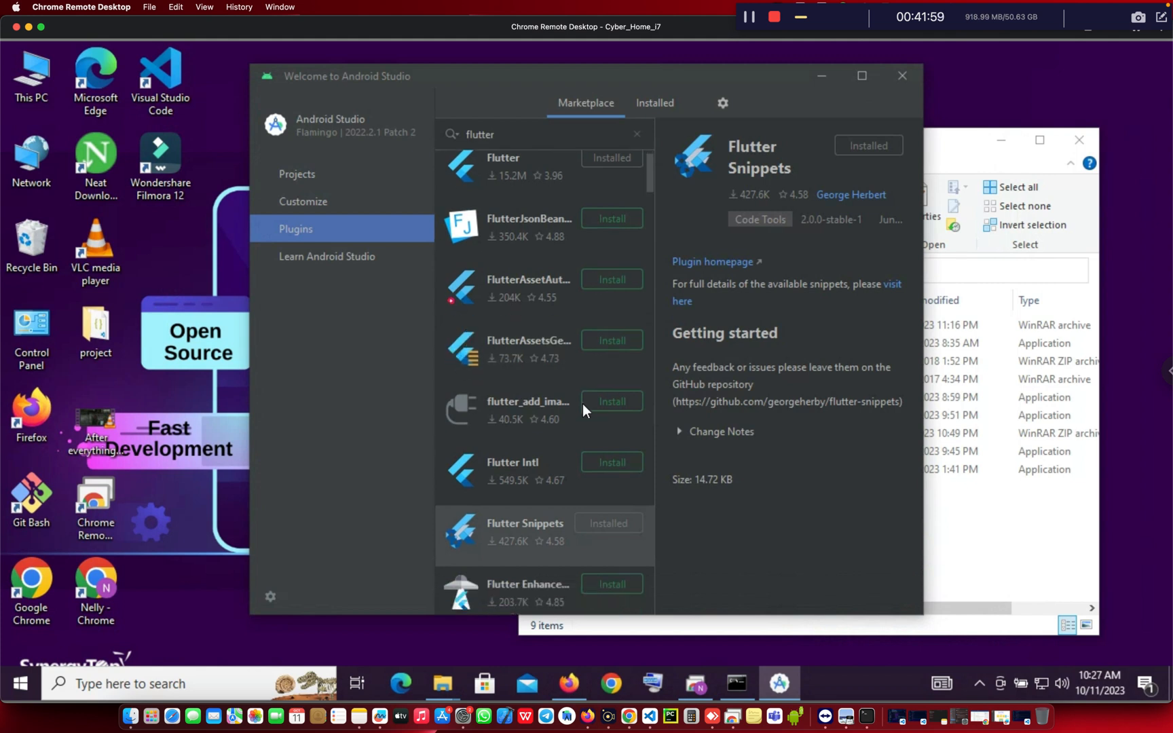
pyautogui.scroll(1, 583, 403)
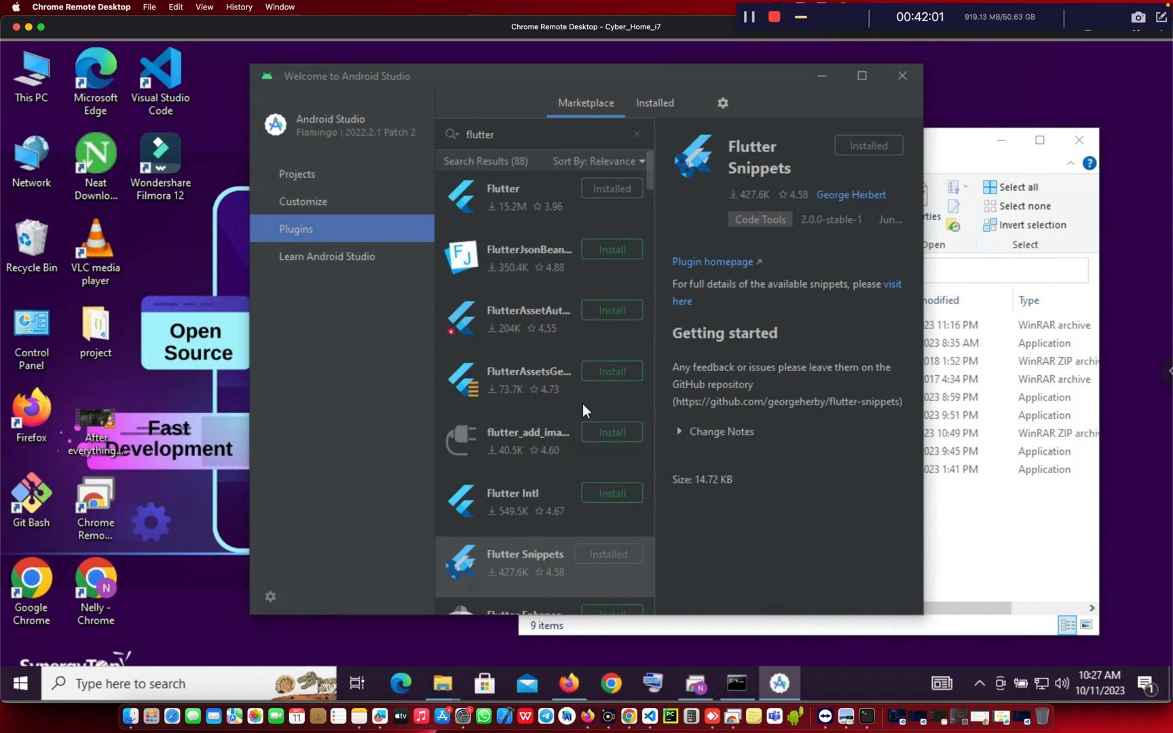
pyautogui.click(371, 360)
pyautogui.click(902, 76)
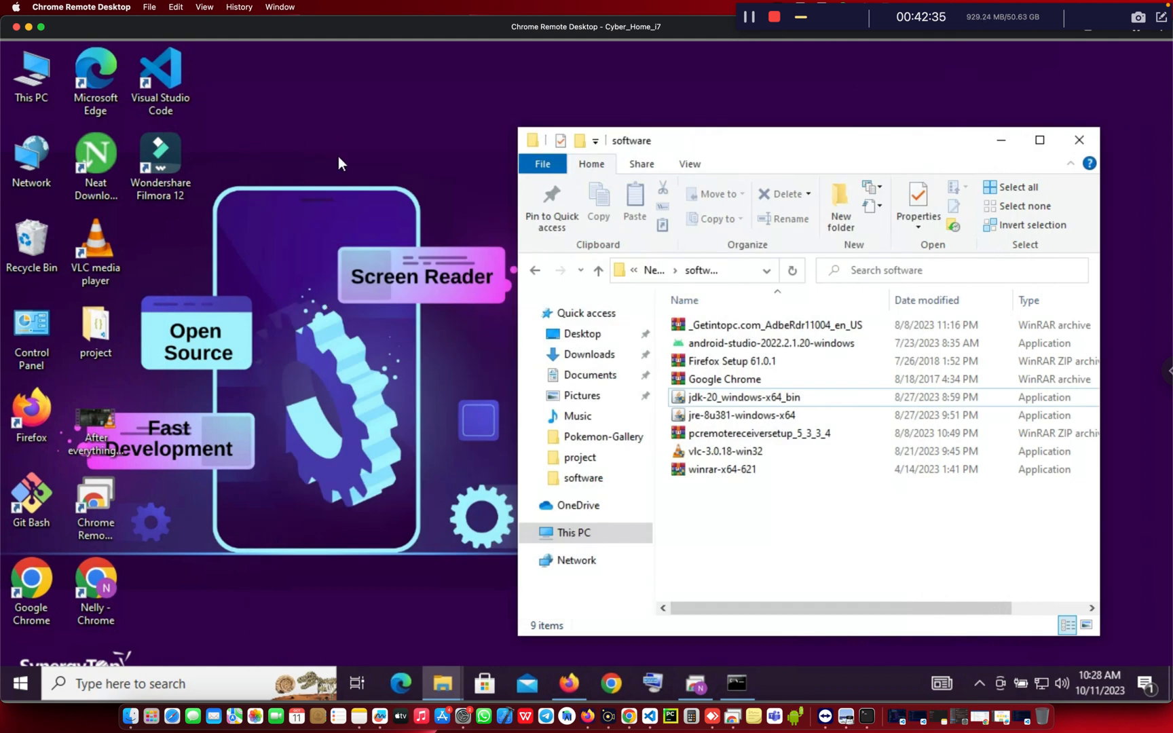
# Launch Visual Studio Code with the software folder window minimized, collapse its Explorer pane, and dismiss the GitHub sign-in notification
pyautogui.click(164, 65)
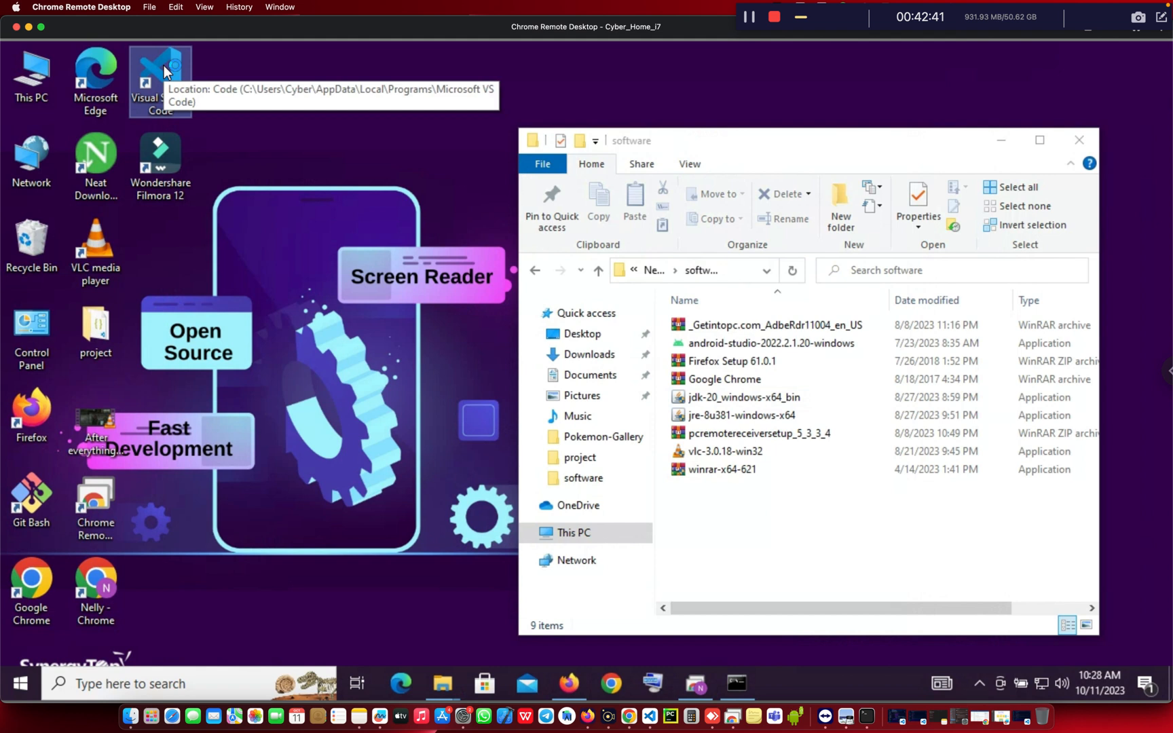
pyautogui.doubleClick(164, 65)
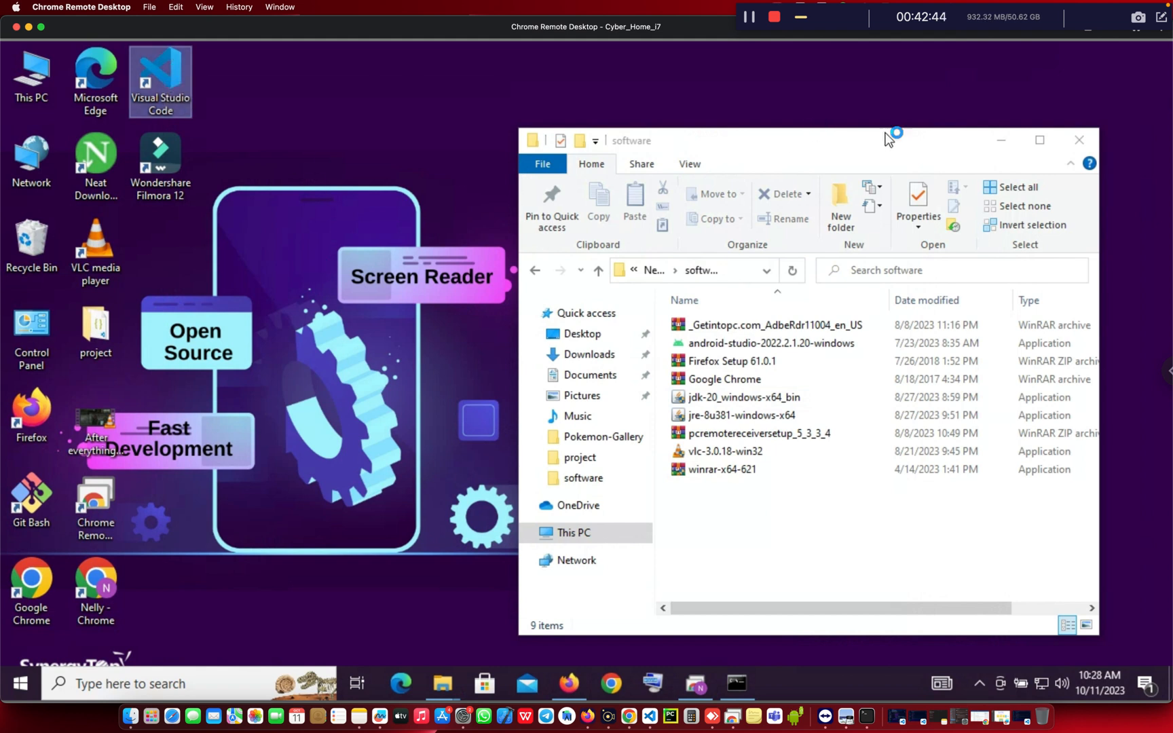
pyautogui.click(998, 141)
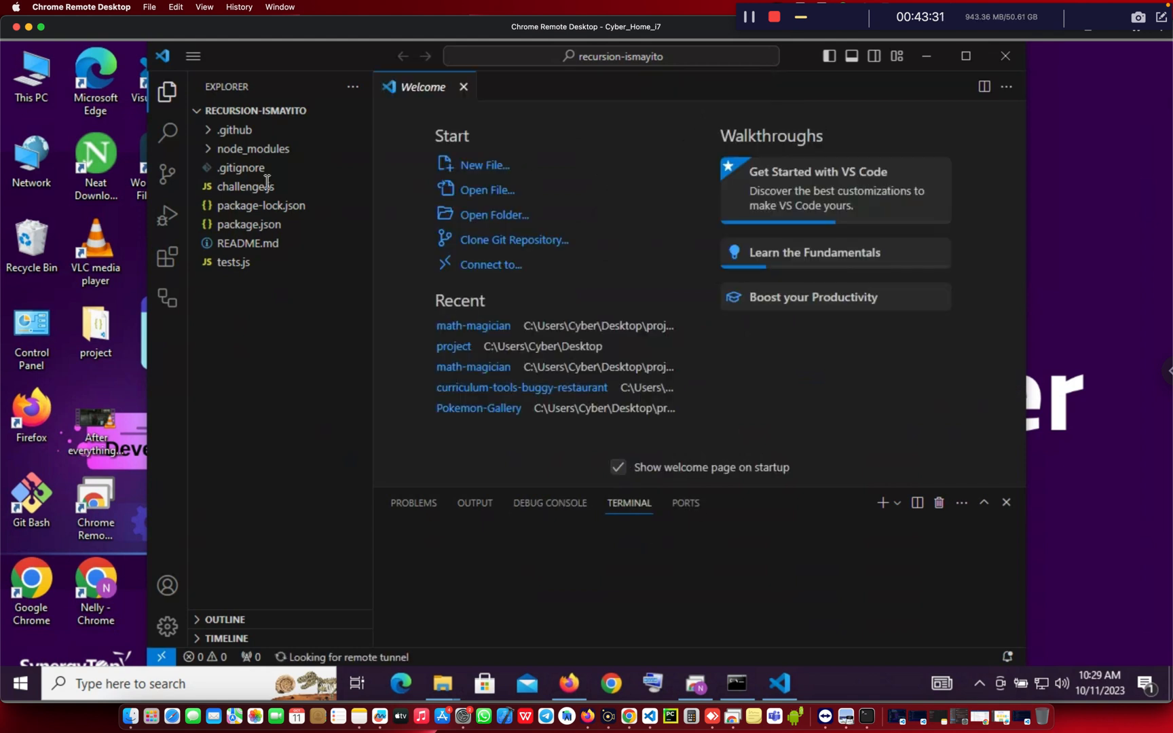
pyautogui.click(168, 91)
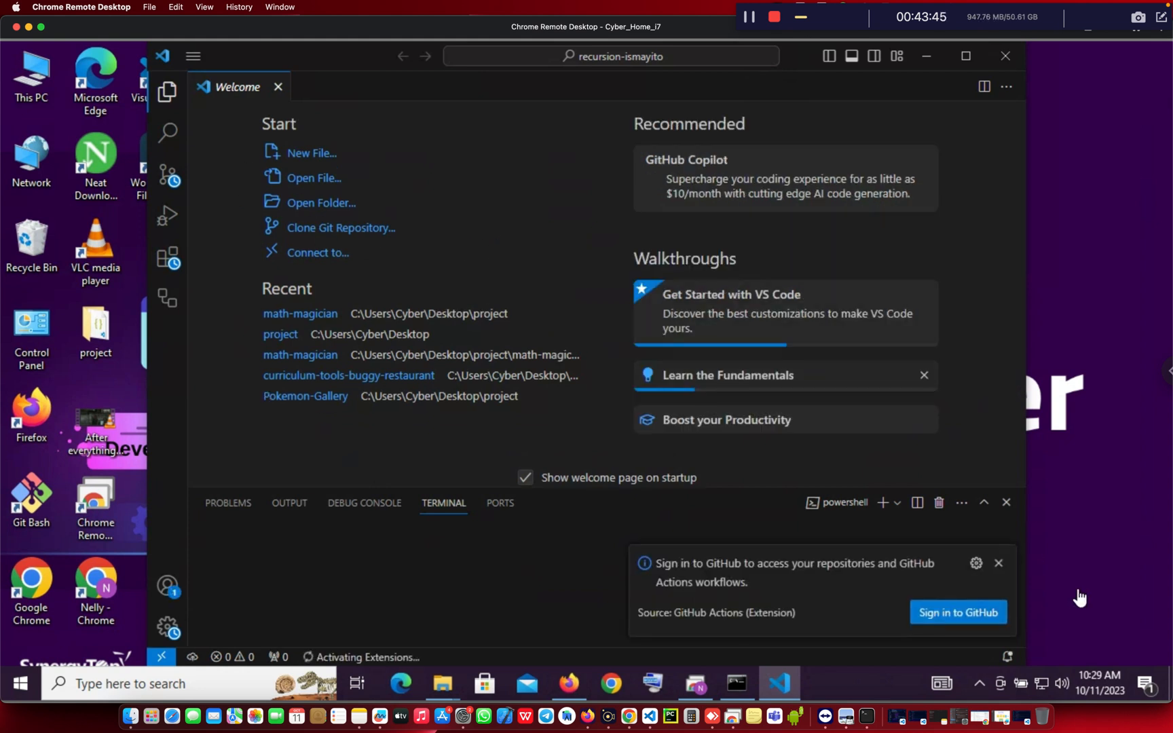
pyautogui.click(996, 564)
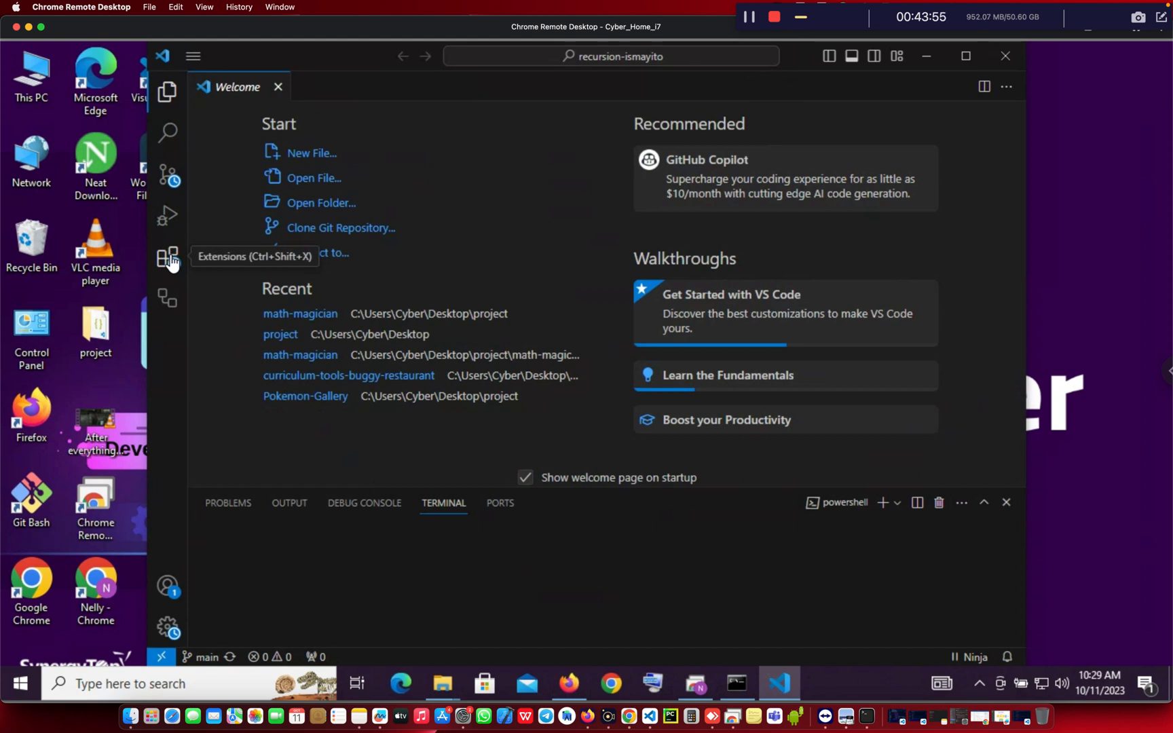
# Search the extensions marketplace for flutter and install the Flutter extension by Dart Code
pyautogui.click(170, 259)
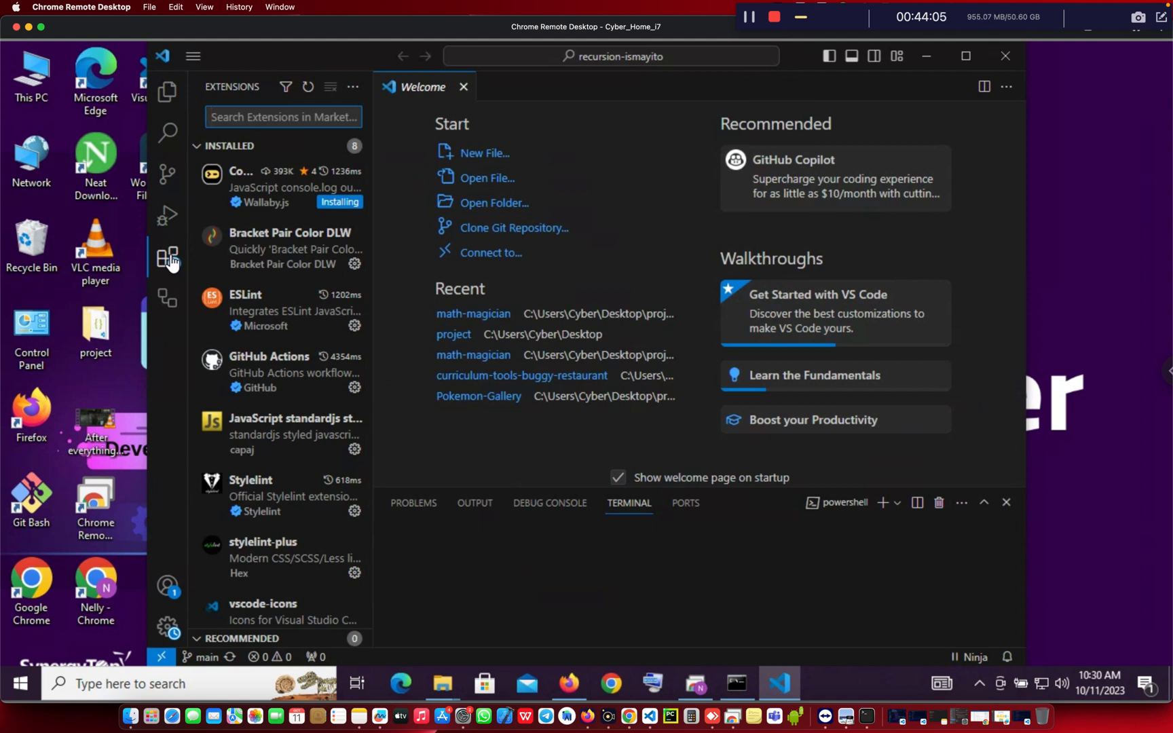
pyautogui.write('flutter')
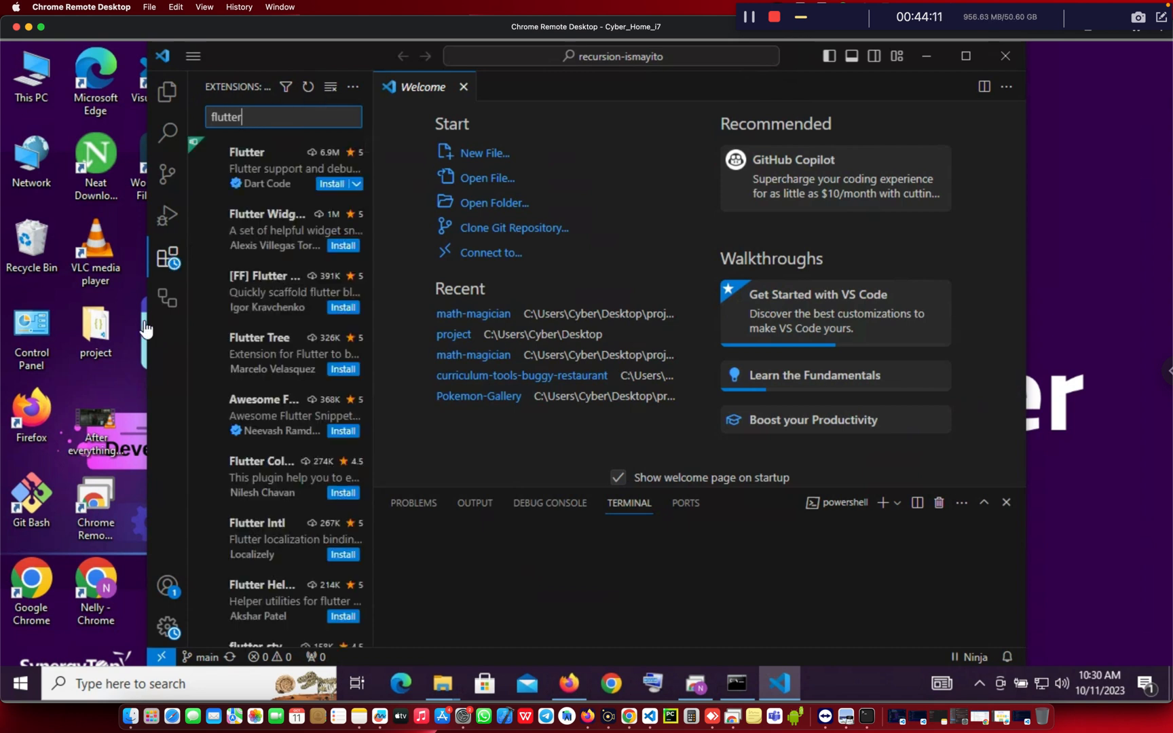
pyautogui.click(332, 184)
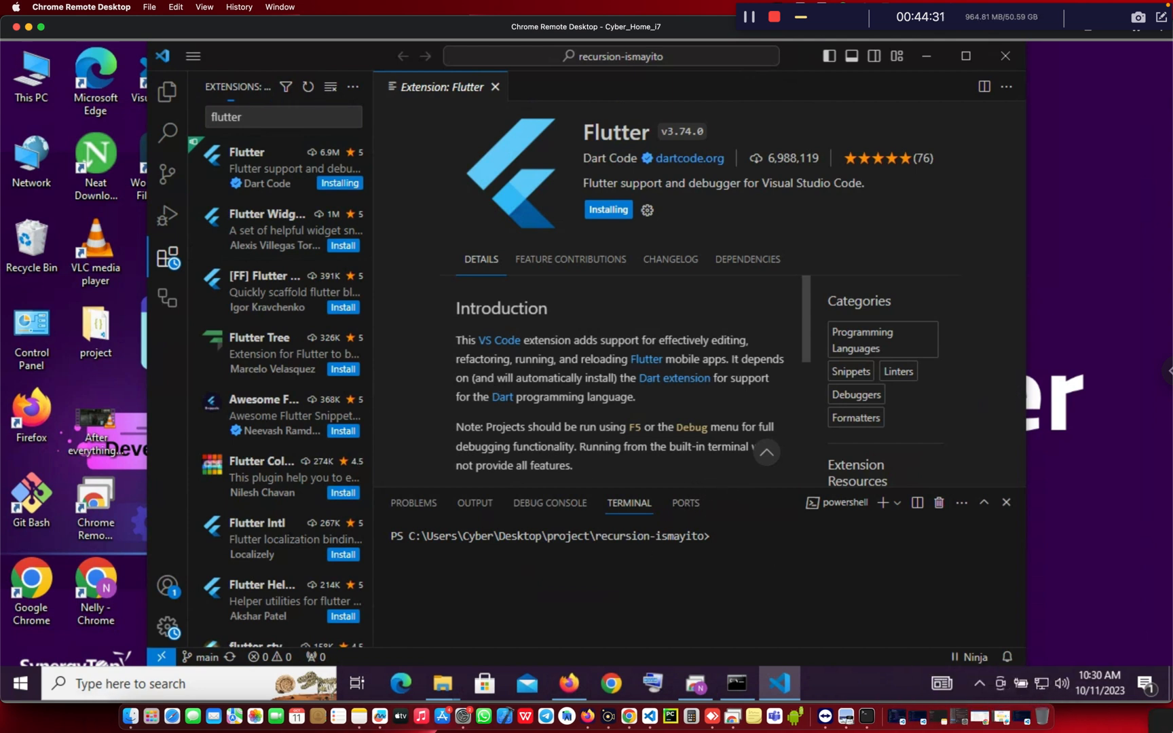
# Switch to Notes to show the Flutter setup checklist and the Concept of a language note
pyautogui.click(1170, 730)
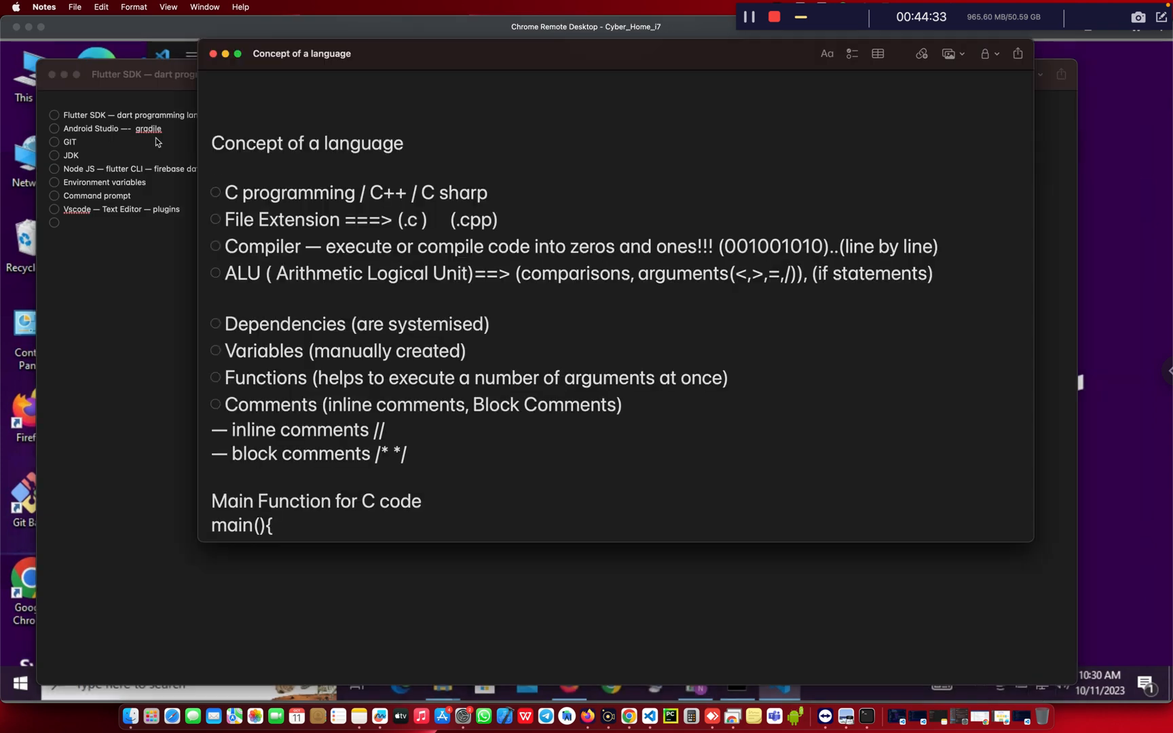
# Add a "Plugin extensions" heading a few lines below the checklist in the Flutter SDK note
pyautogui.click(120, 234)
pyautogui.click(107, 229)
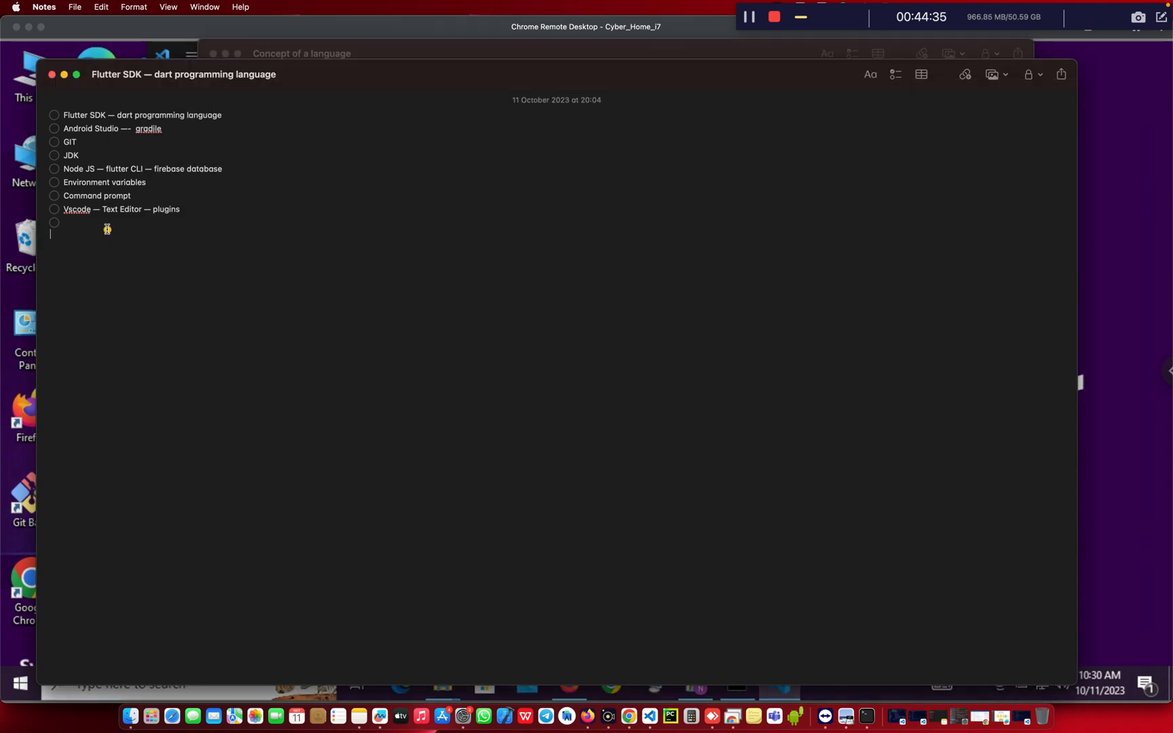
pyautogui.press('Return')
pyautogui.press('Return')
pyautogui.write('plugin ')
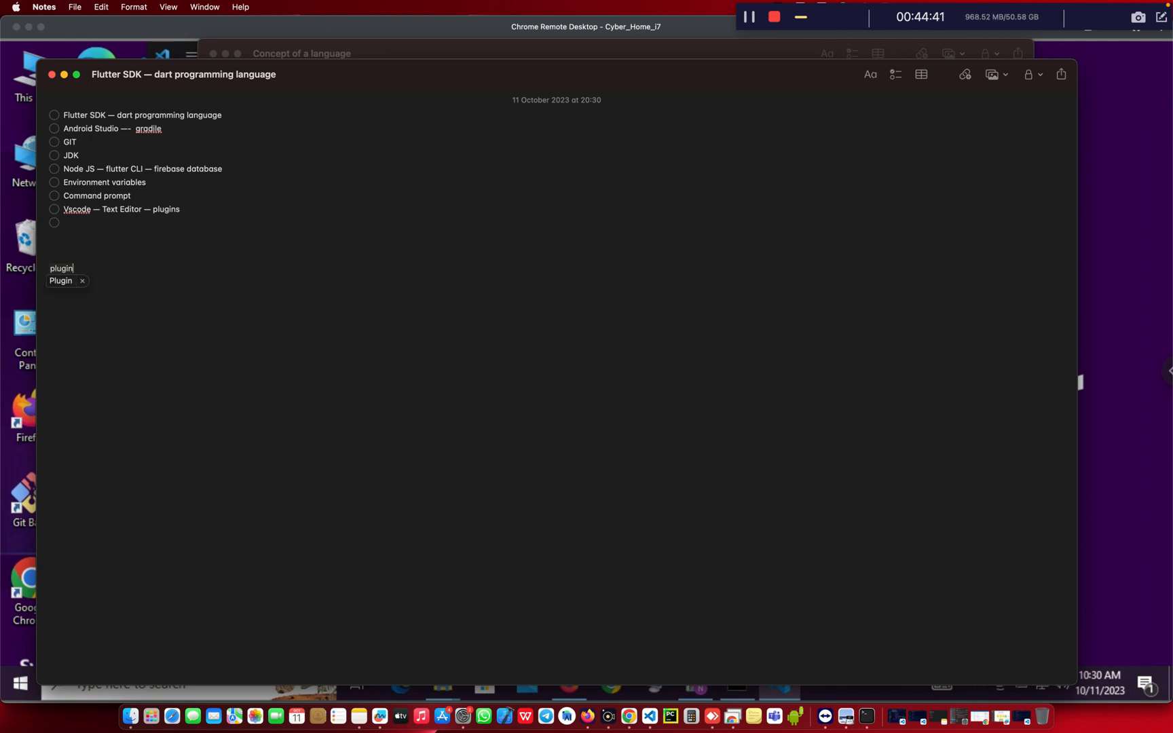
pyautogui.write('extensions')
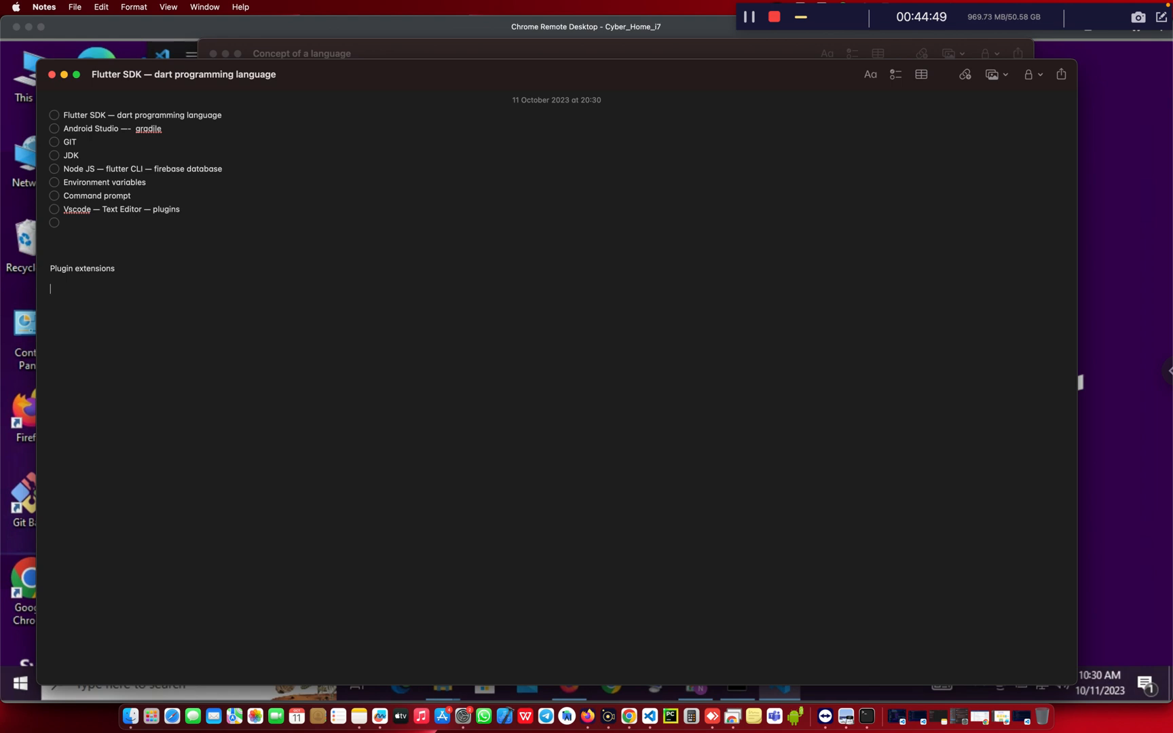
# List "Flutter — dart" and "Flutter awesome snippets" under the Plugin extensions heading
pyautogui.write('lut')
pyautogui.write('ter ')
pyautogui.write('--')
pyautogui.write(' dart')
pyautogui.press('Return')
pyautogui.write('fluu')
pyautogui.press('BackSpace')
pyautogui.write('tter')
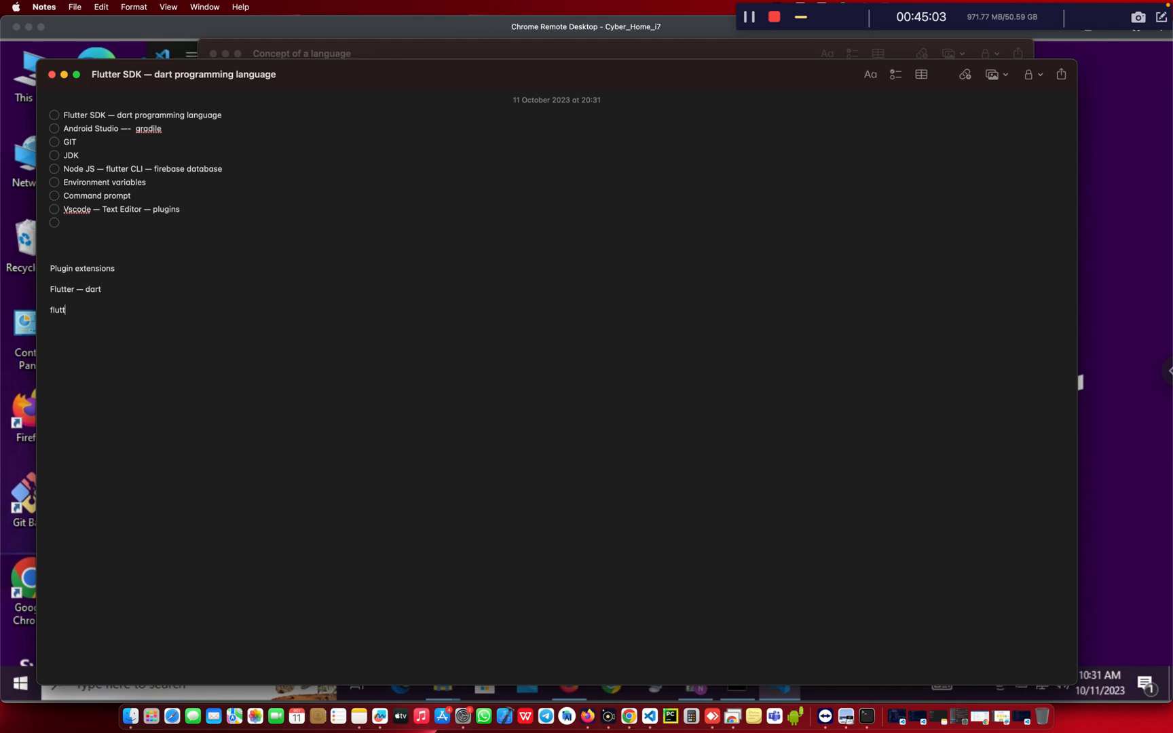
pyautogui.write(' awesome s')
pyautogui.press('BackSpace')
pyautogui.write('nippets')
# Add "Error lens", "Material icons" and "bracket pair" as further lines in the plugin extensions list
pyautogui.write('error')
pyautogui.write(' l')
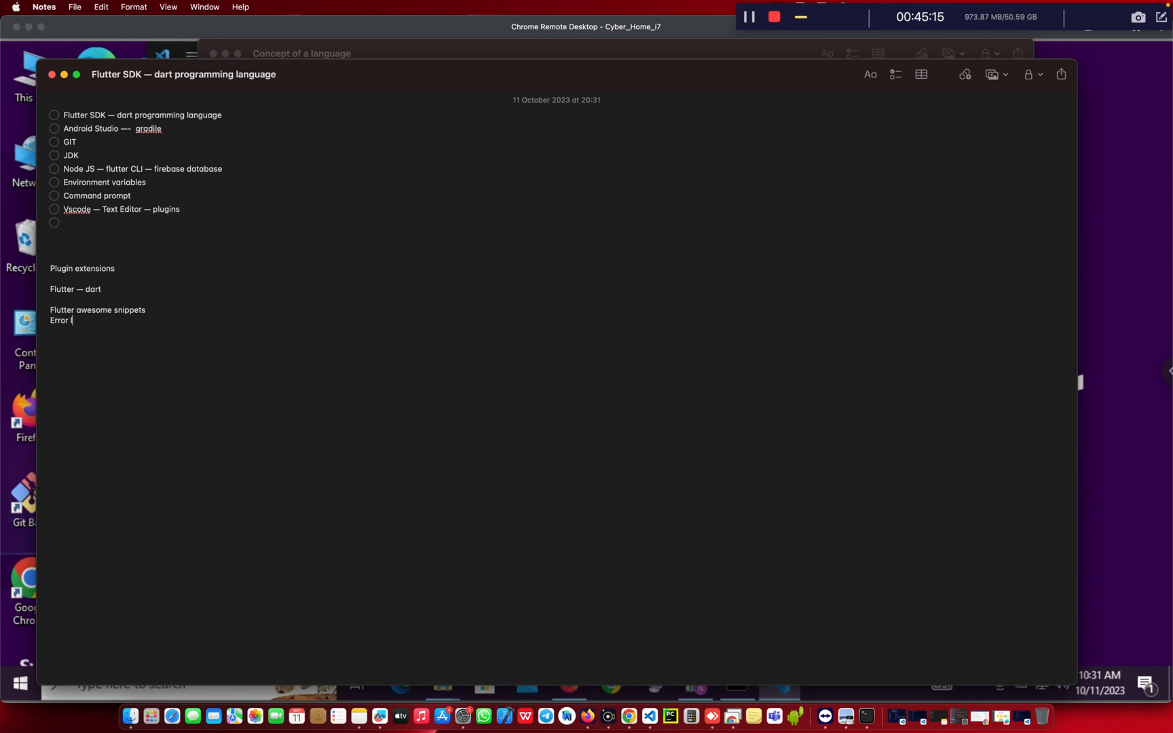
pyautogui.write('ens')
pyautogui.press('Return')
pyautogui.write('material icons')
pyautogui.press('Return')
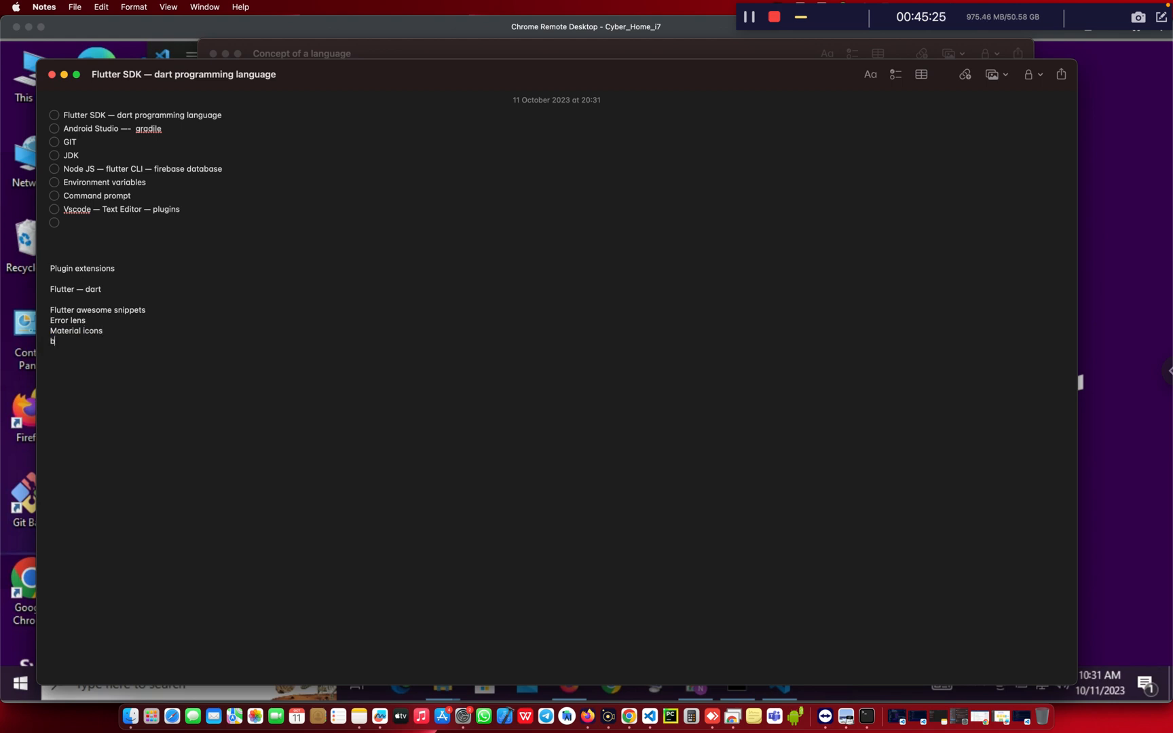
pyautogui.write('brackets')
pyautogui.press('BackSpace')
pyautogui.write('pair')
# Switch back to Visual Studio Code in the Chrome Remote Desktop window and clear the flutter search from the extensions marketplace
pyautogui.click(1118, 243)
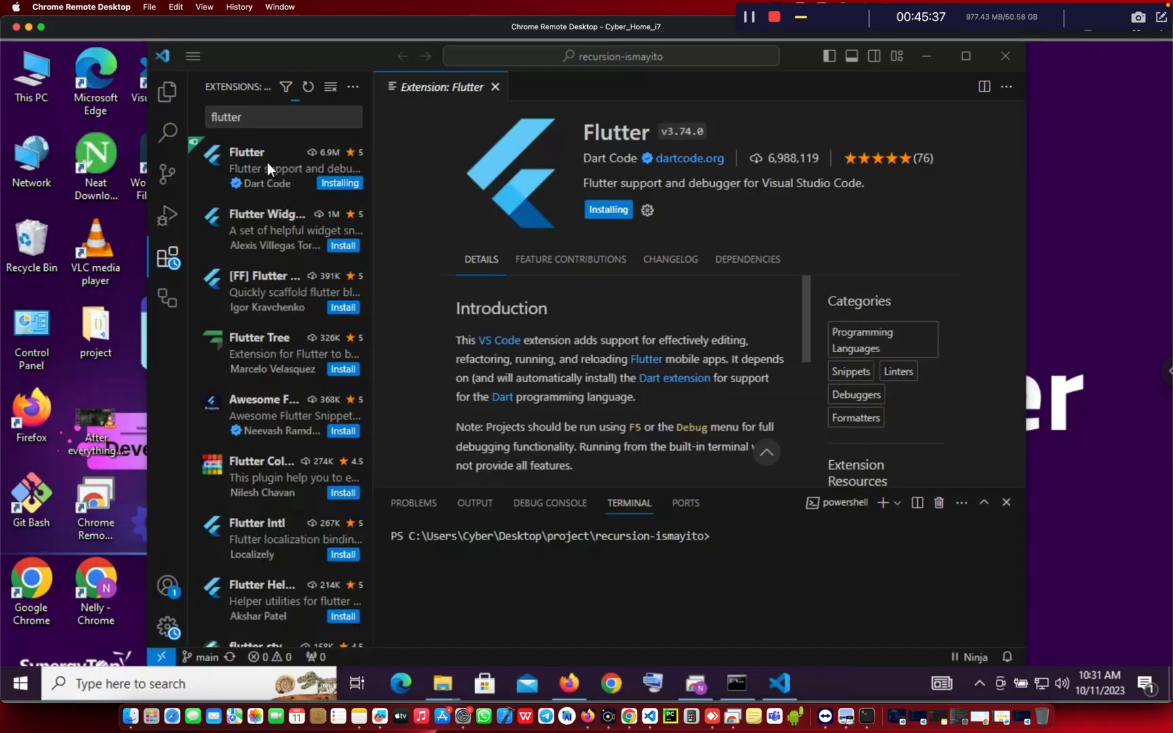
pyautogui.click(266, 117)
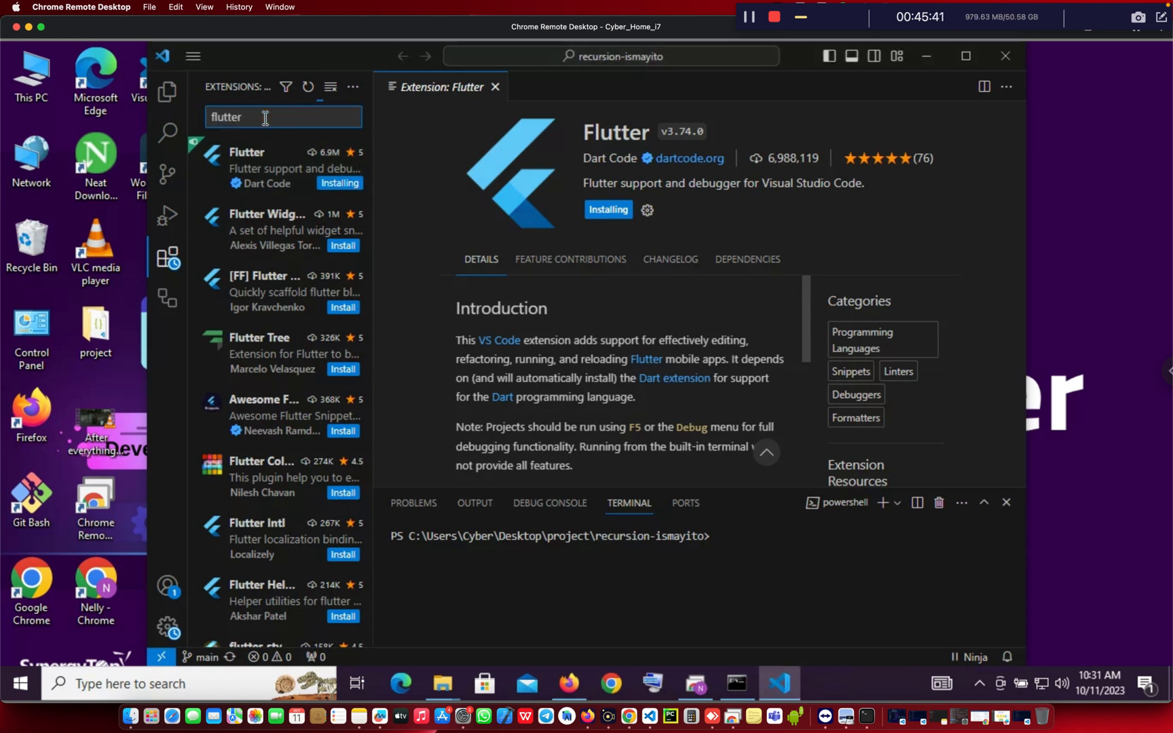
pyautogui.press('BackSpace')
pyautogui.press('BackSpace')
pyautogui.press('BackSpace')
pyautogui.press('BackSpace')
pyautogui.press('BackSpace')
pyautogui.press('BackSpace')
pyautogui.press('BackSpace')
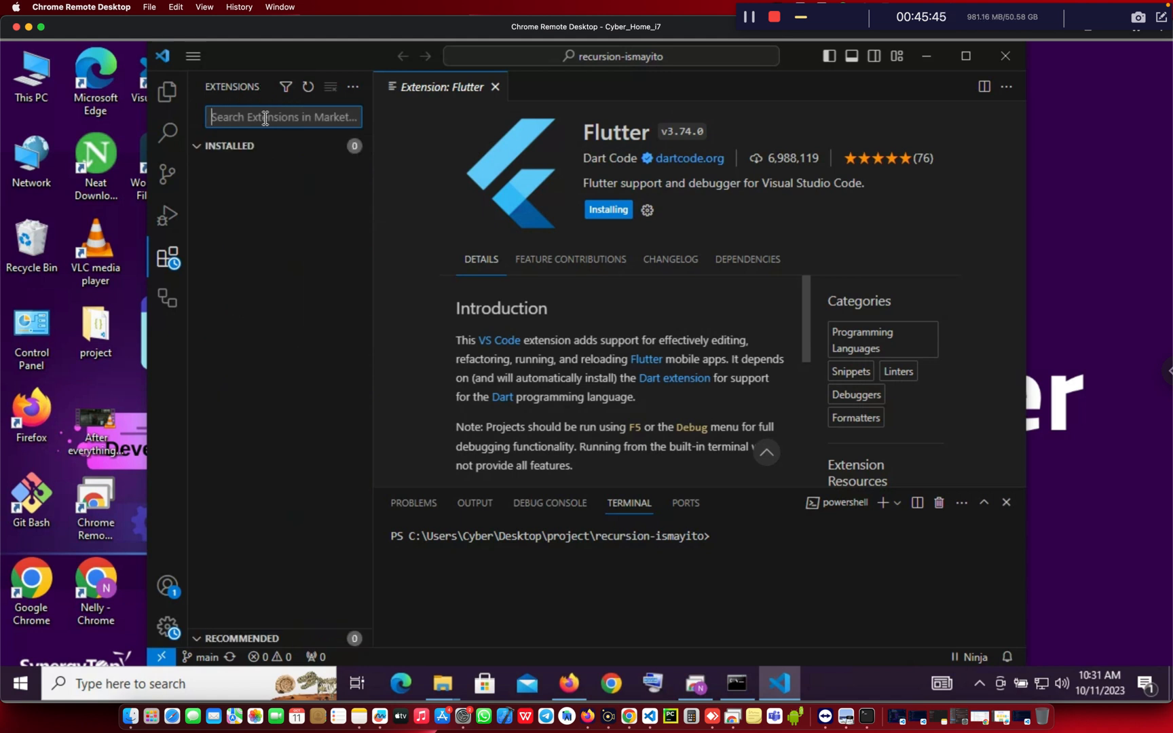
# Search the extensions marketplace for awes and install the Awesome Flutter Snippets extension
pyautogui.write('a')
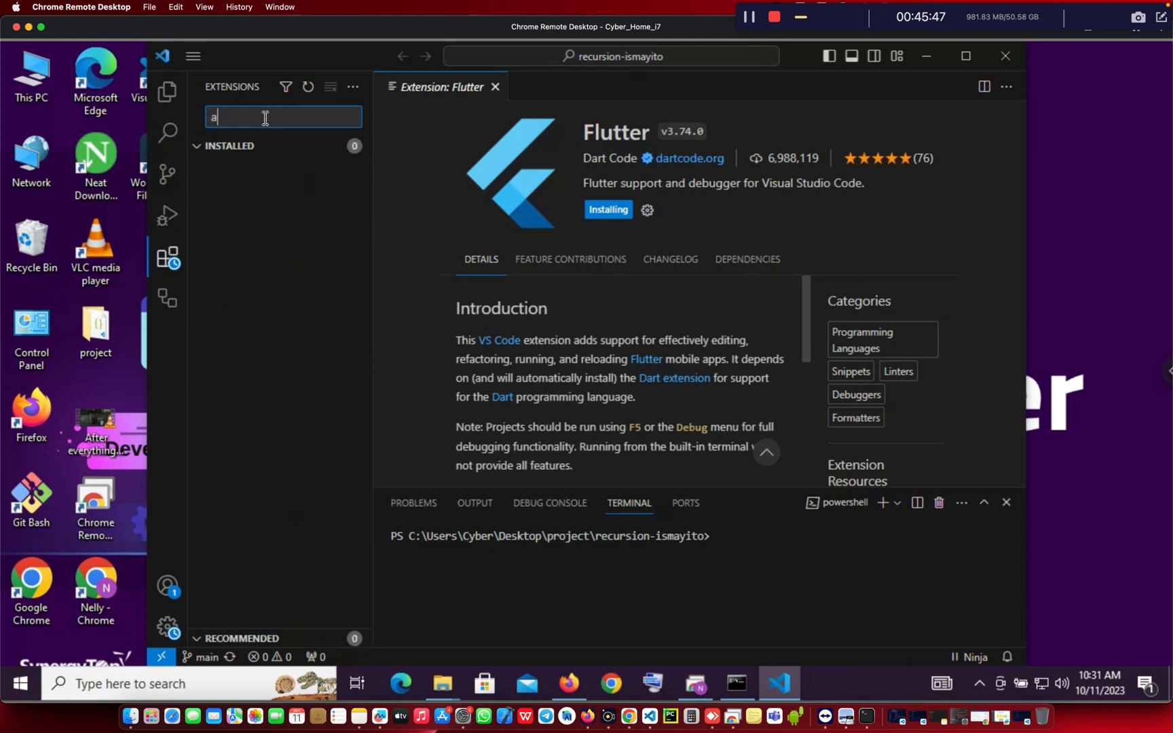
pyautogui.write('we')
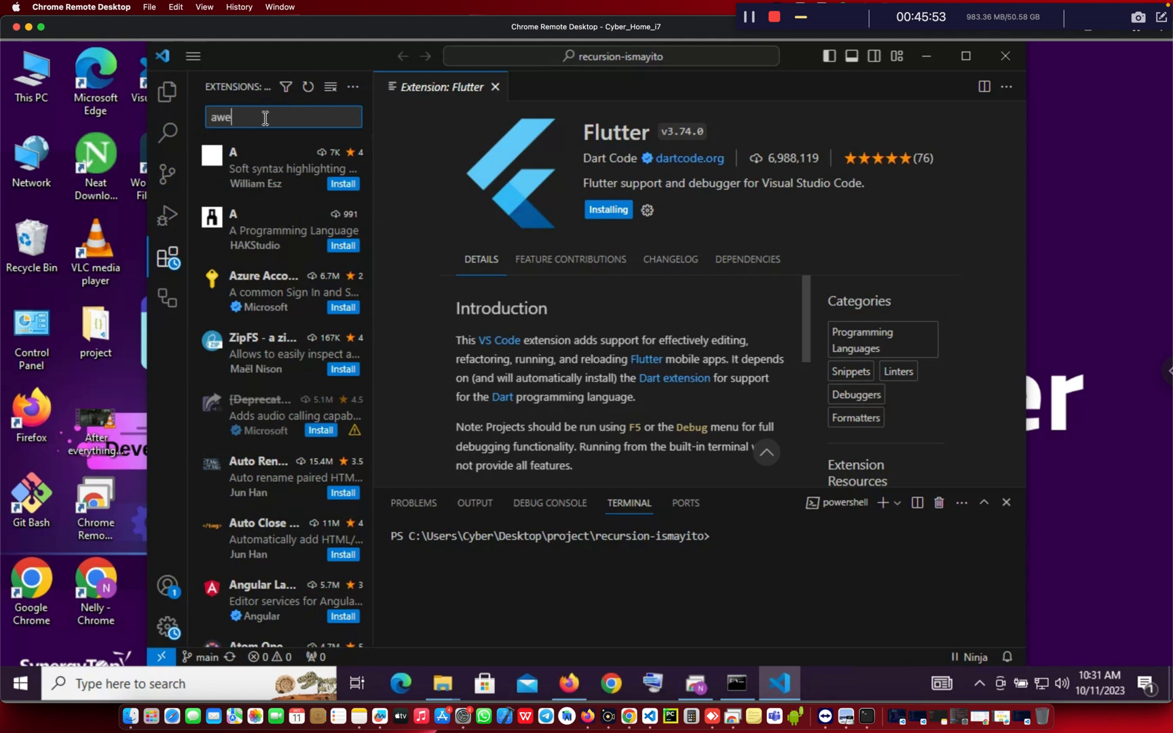
pyautogui.write('am')
pyautogui.press('BackSpace')
pyautogui.press('BackSpace')
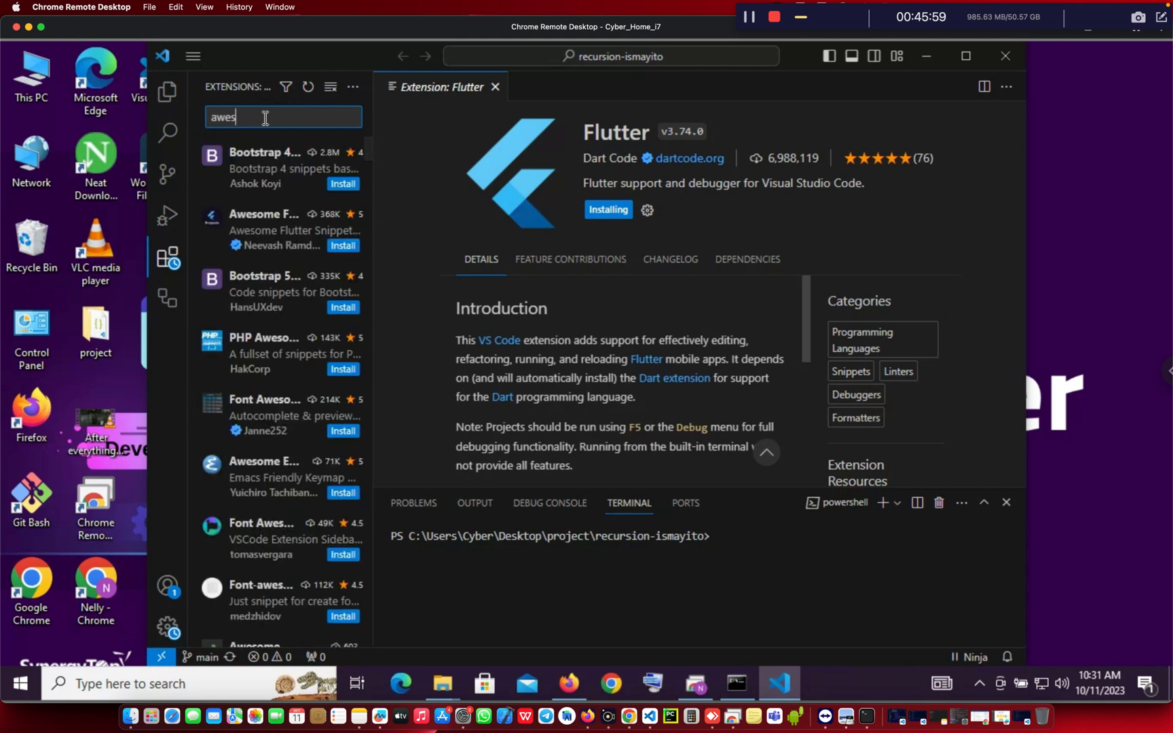
pyautogui.click(267, 232)
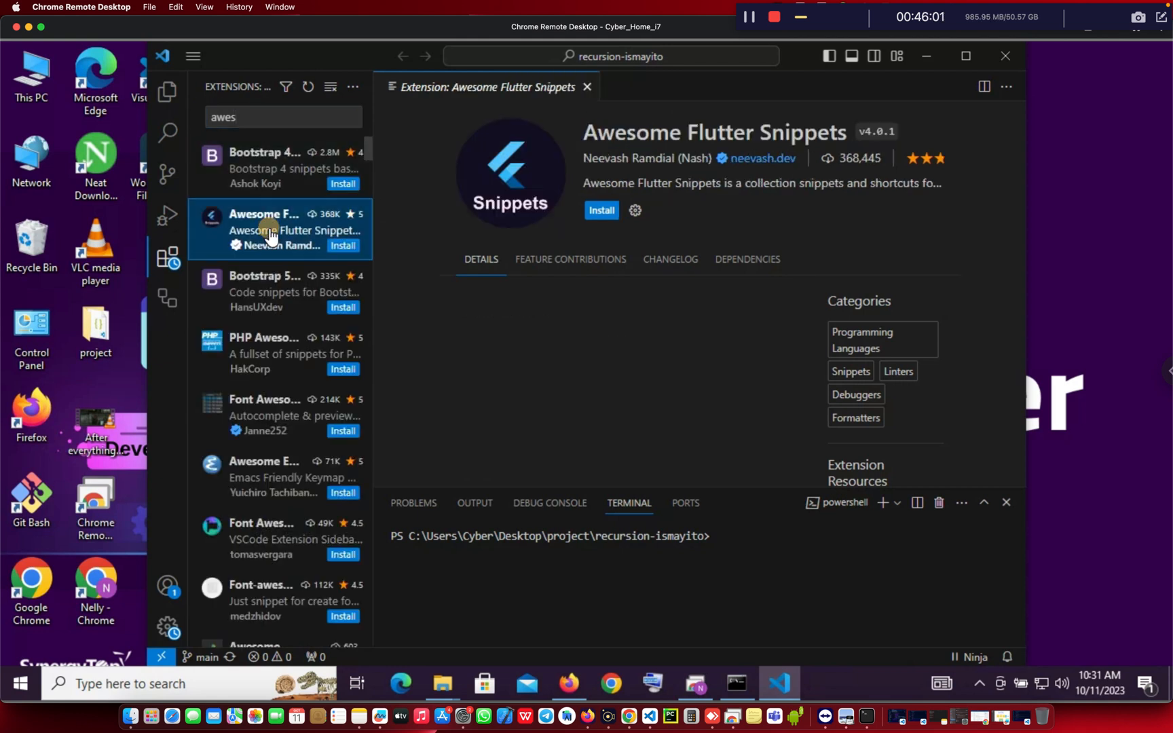
pyautogui.click(606, 211)
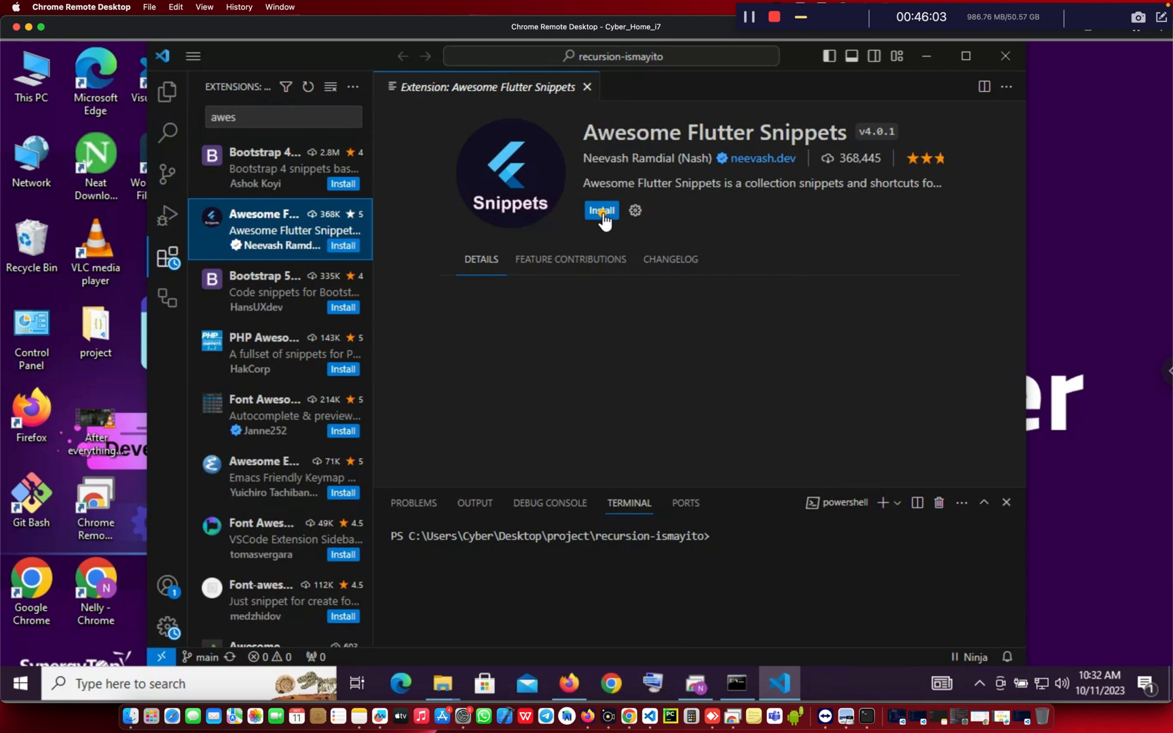
# Search the extension marketplace for "error" and install the Error Lens extension
pyautogui.click(247, 117)
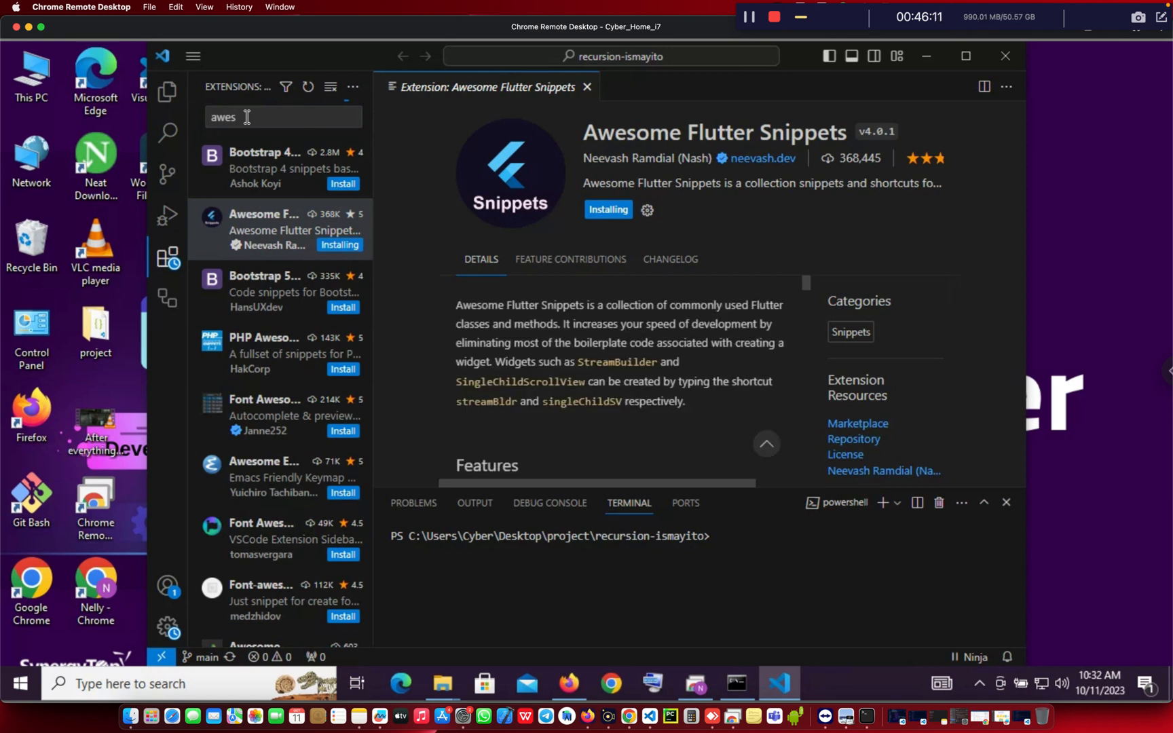
pyautogui.click(247, 116)
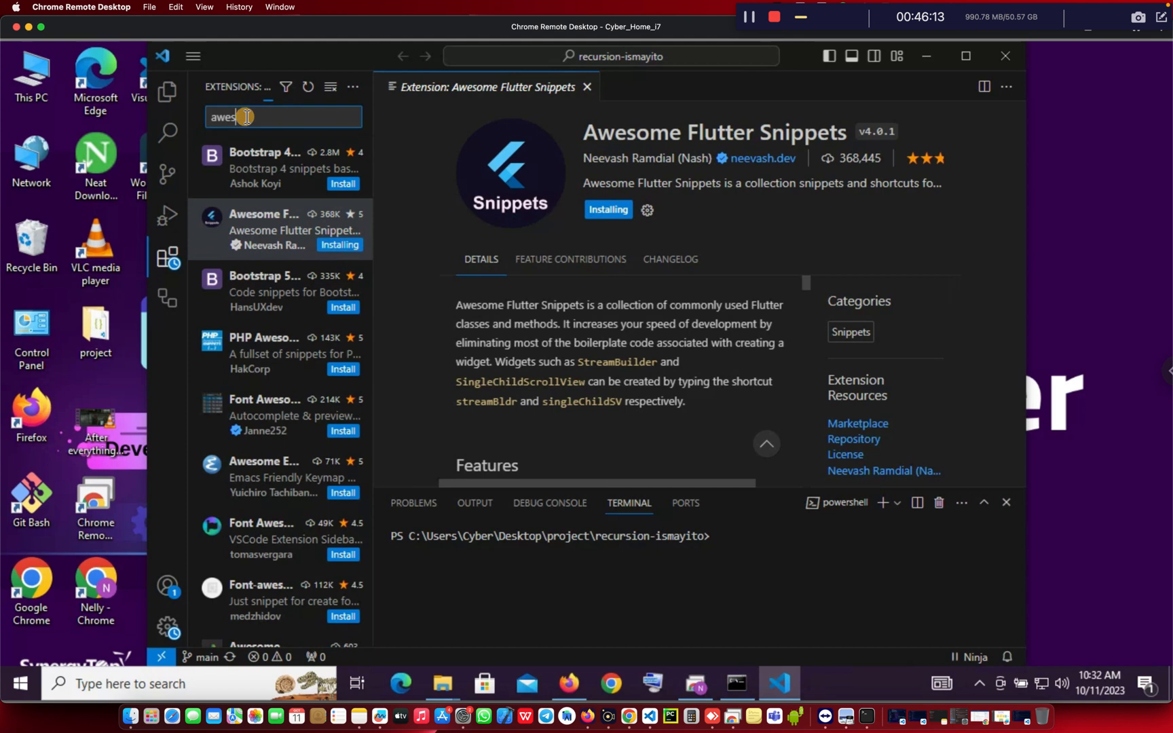
pyautogui.press('BackSpace')
pyautogui.press('BackSpace')
pyautogui.press('BackSpace')
pyautogui.press('BackSpace')
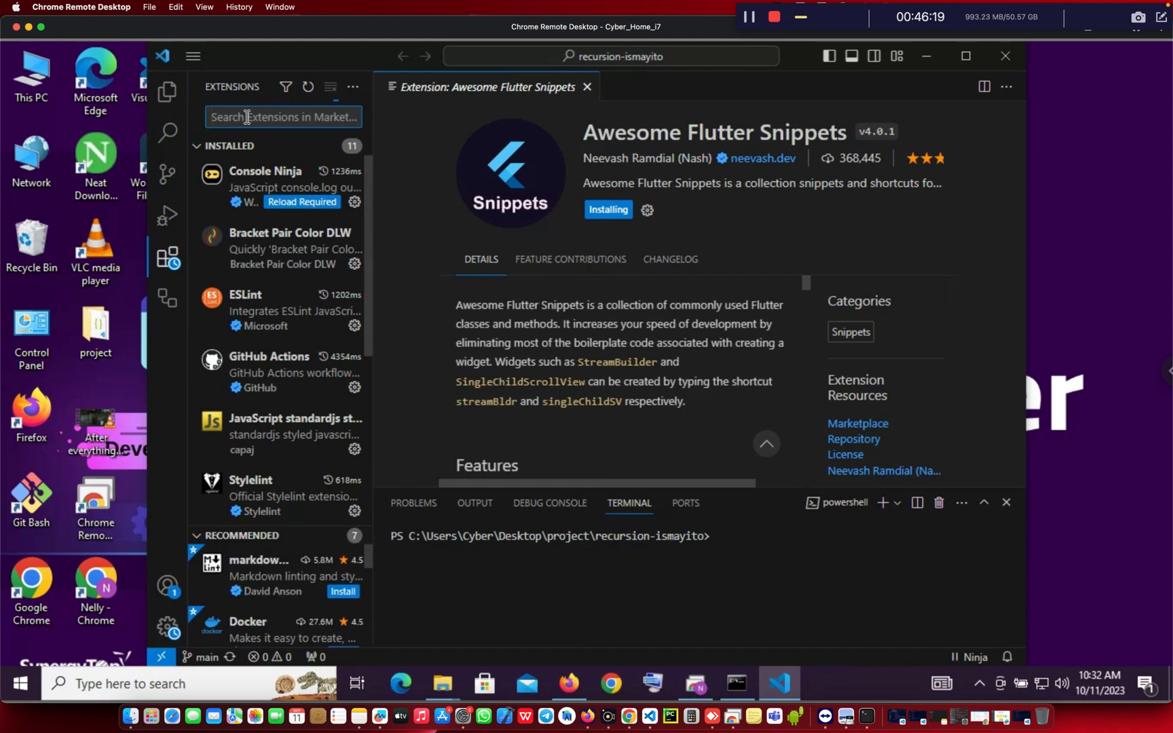
pyautogui.write('e')
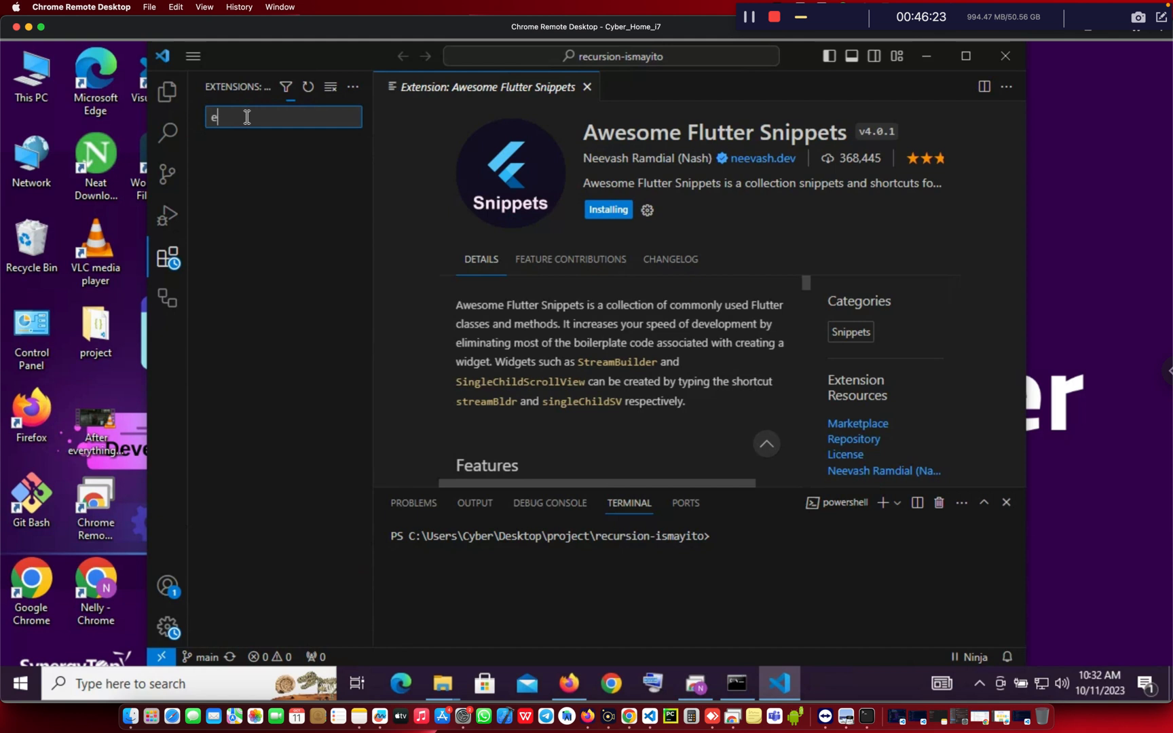
pyautogui.write('rro')
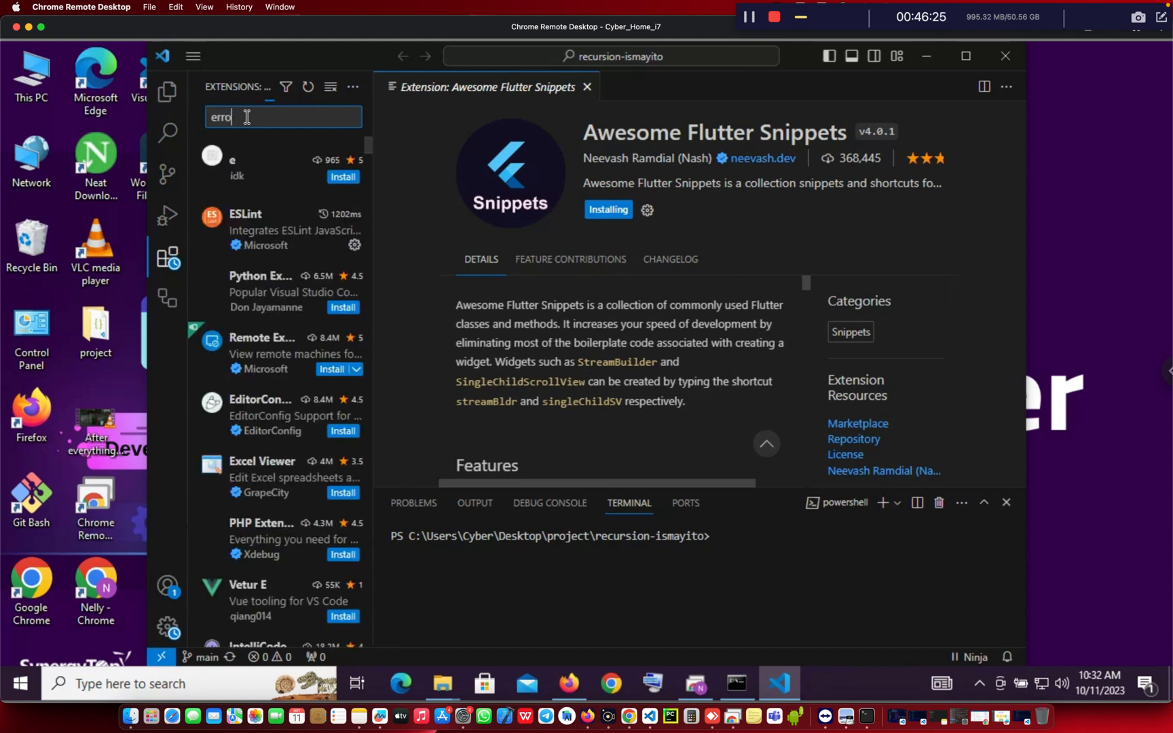
pyautogui.write('r')
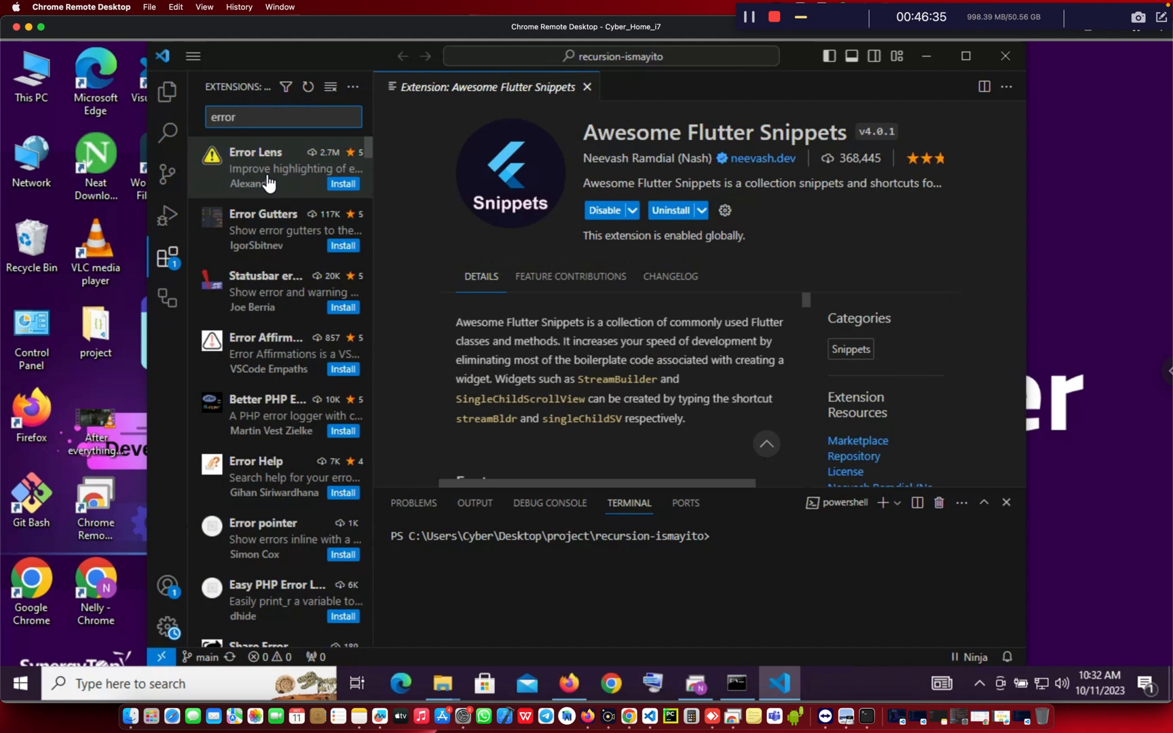
pyautogui.click(268, 182)
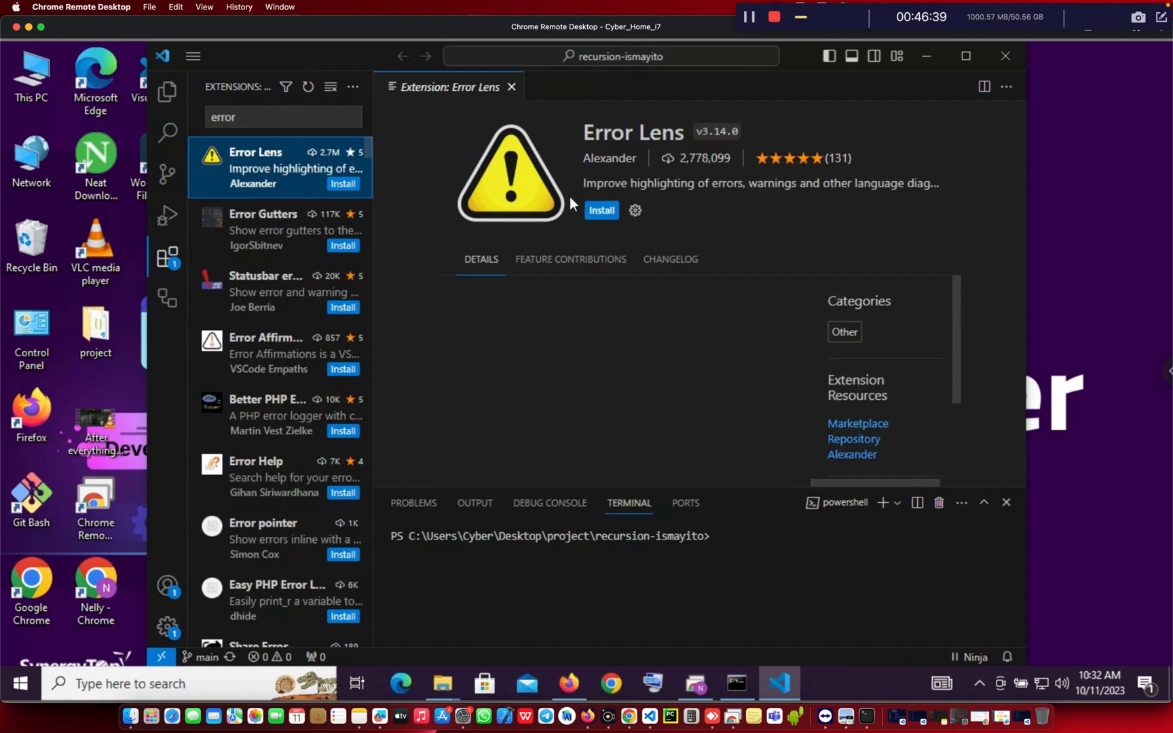
pyautogui.click(596, 213)
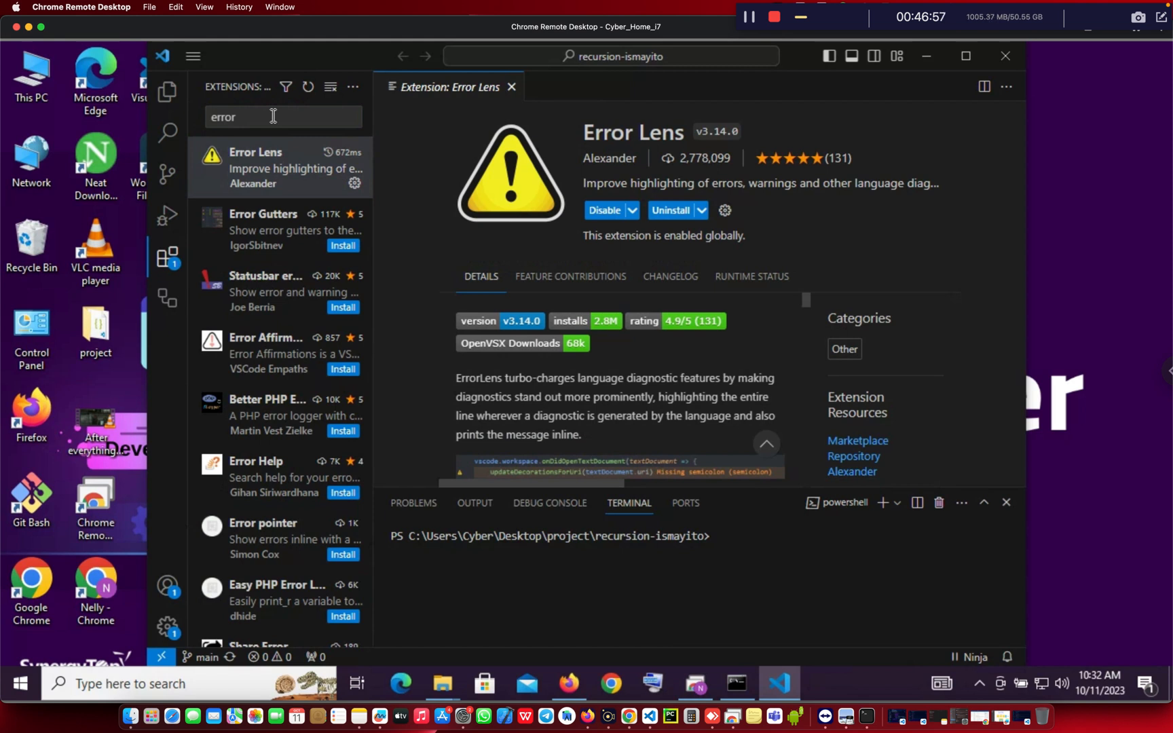
# Search the extension marketplace for "material" and install the Material Icon Theme extension
pyautogui.click(273, 116)
pyautogui.press('BackSpace')
pyautogui.press('BackSpace')
pyautogui.press('BackSpace')
pyautogui.press('BackSpace')
pyautogui.press('BackSpace')
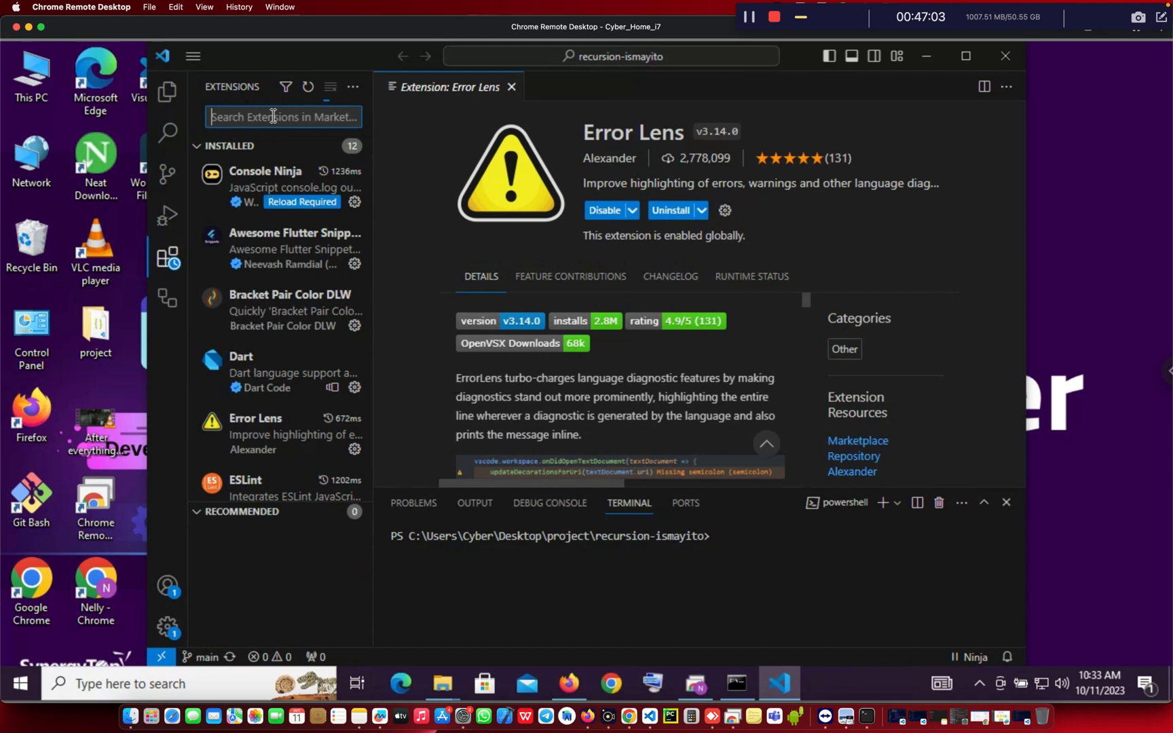
pyautogui.write('e')
pyautogui.press('BackSpace')
pyautogui.write('materia')
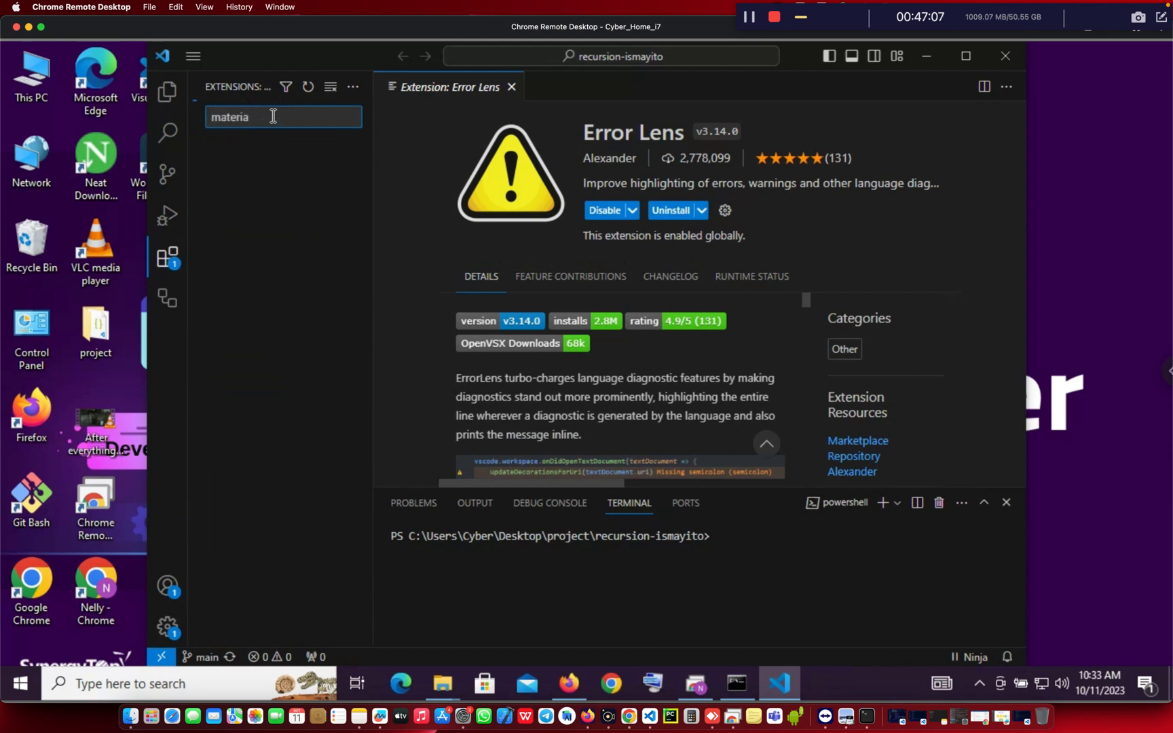
pyautogui.write('l')
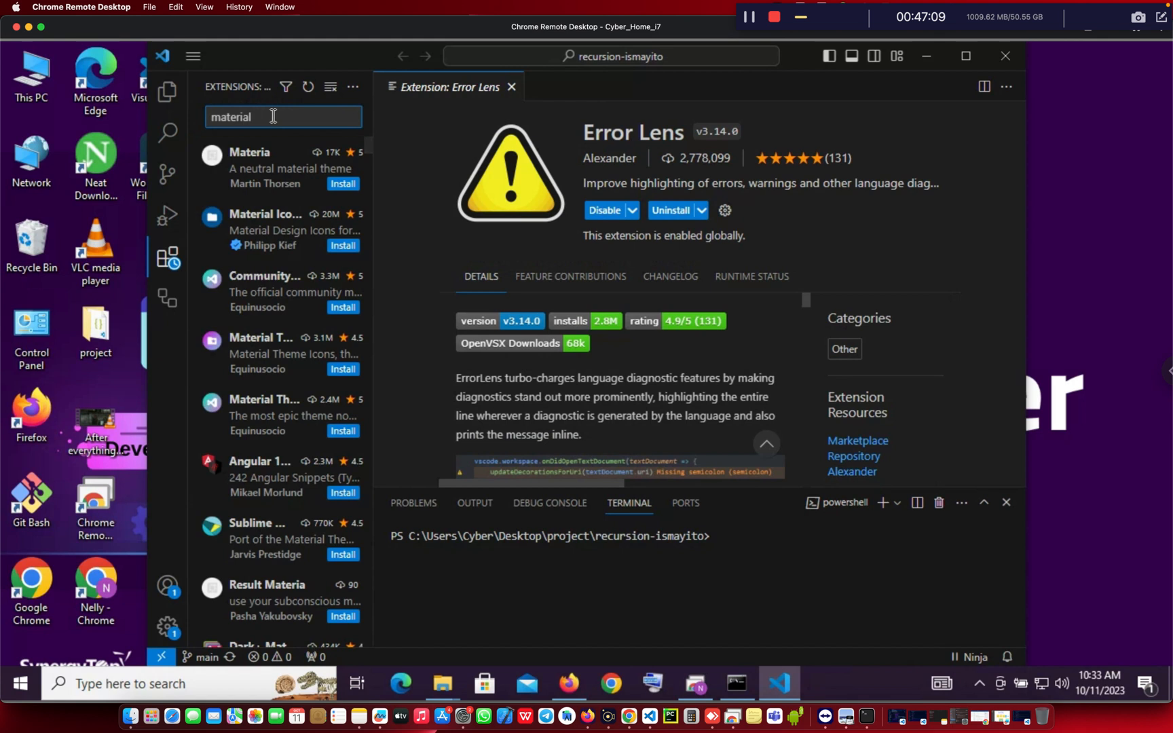
pyautogui.click(266, 182)
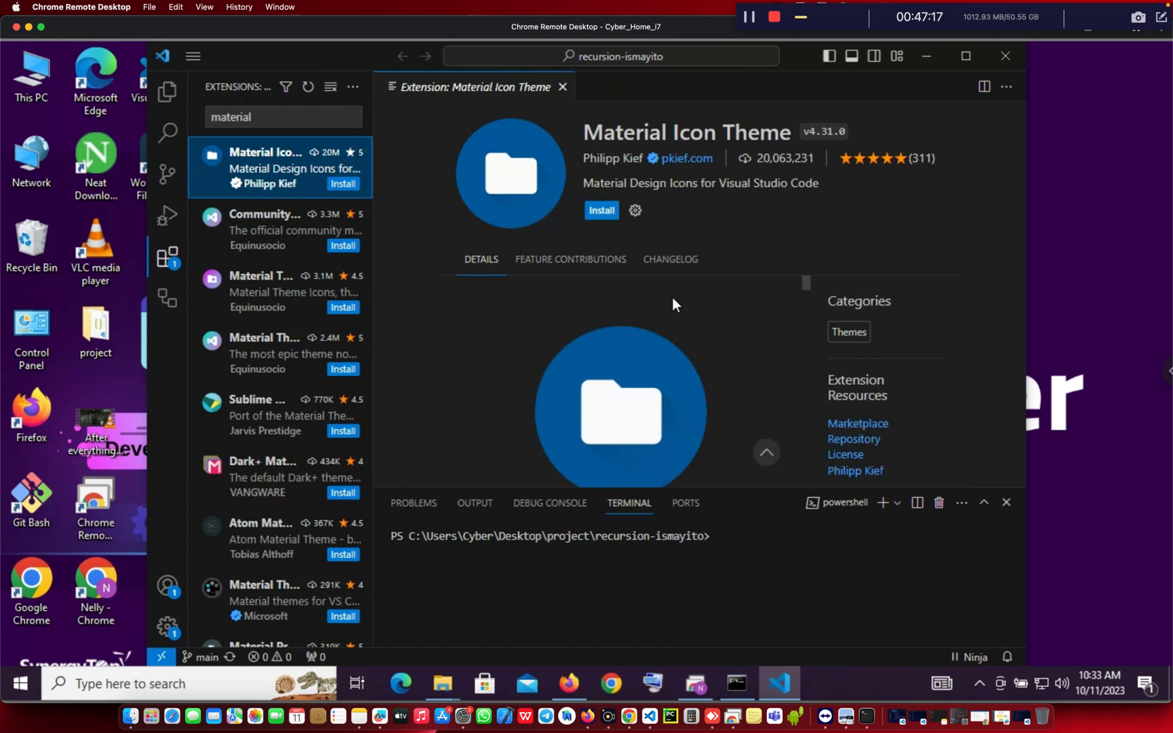
pyautogui.click(602, 208)
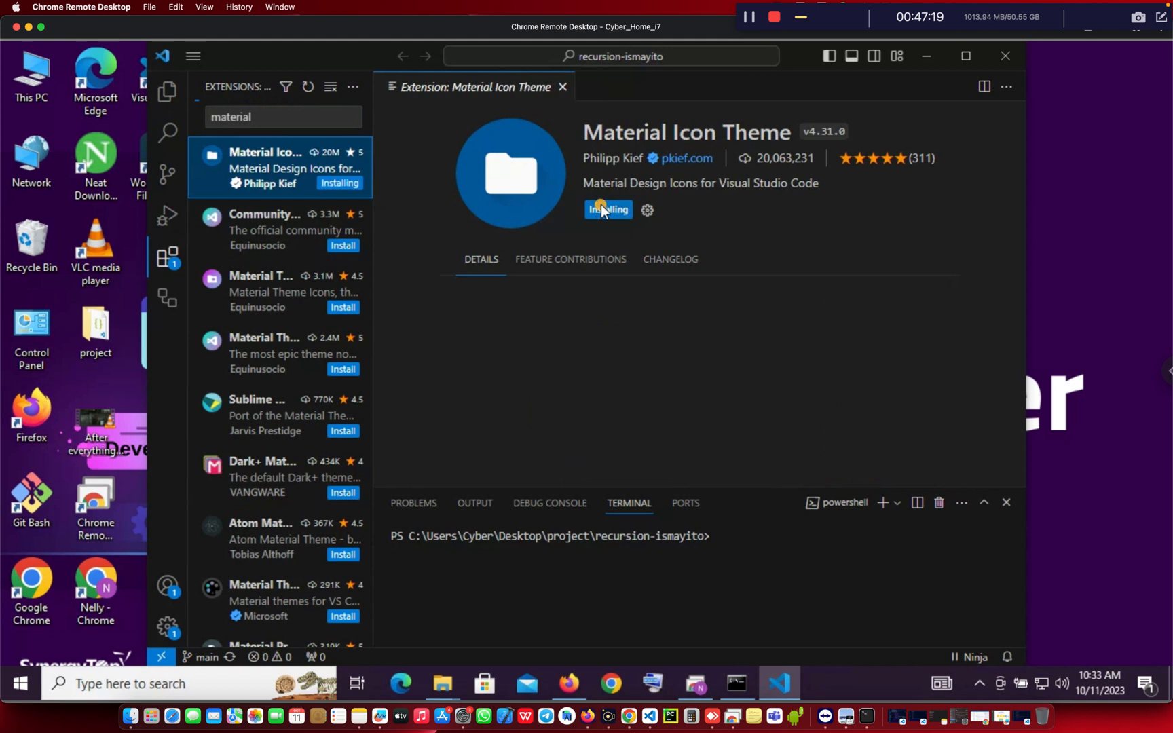
# Replace the extension search term with "flutter"
pyautogui.click(257, 114)
pyautogui.press('BackSpace')
pyautogui.press('BackSpace')
pyautogui.press('BackSpace')
pyautogui.press('BackSpace')
pyautogui.press('BackSpace')
pyautogui.press('BackSpace')
pyautogui.press('BackSpace')
pyautogui.press('BackSpace')
pyautogui.write('flutter')
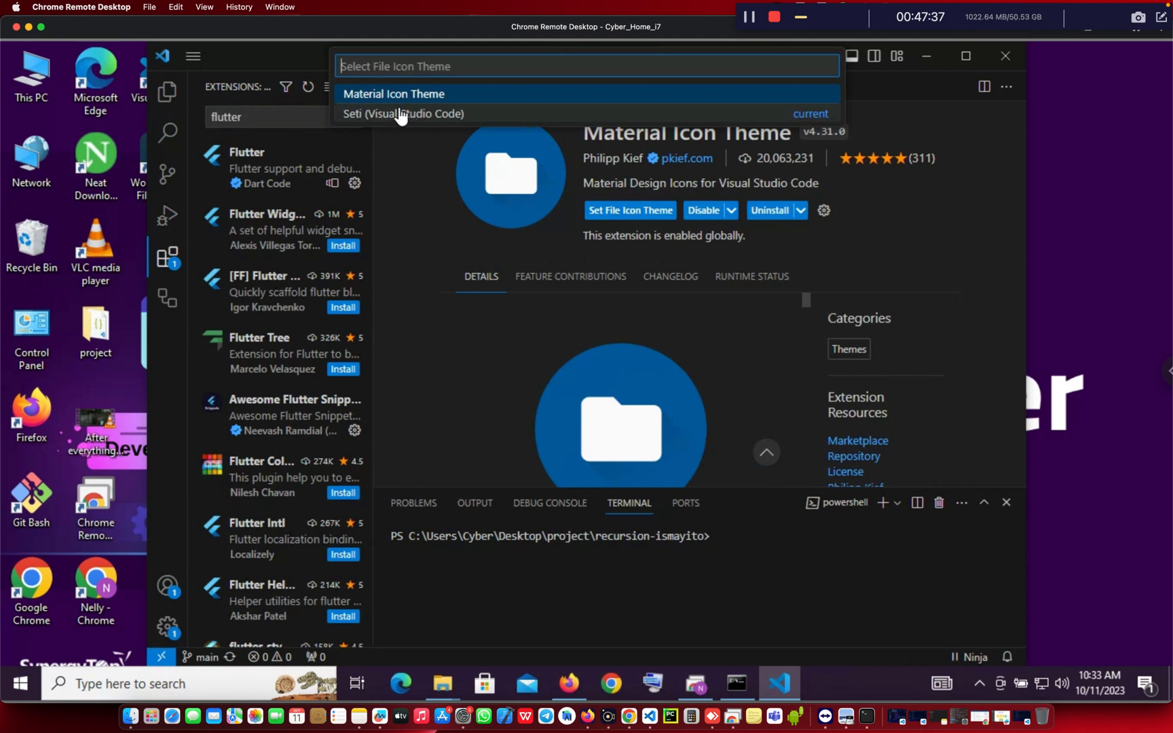
# Set the file icon theme to Material Icon Theme and check the icons in the project's file list
pyautogui.click(458, 98)
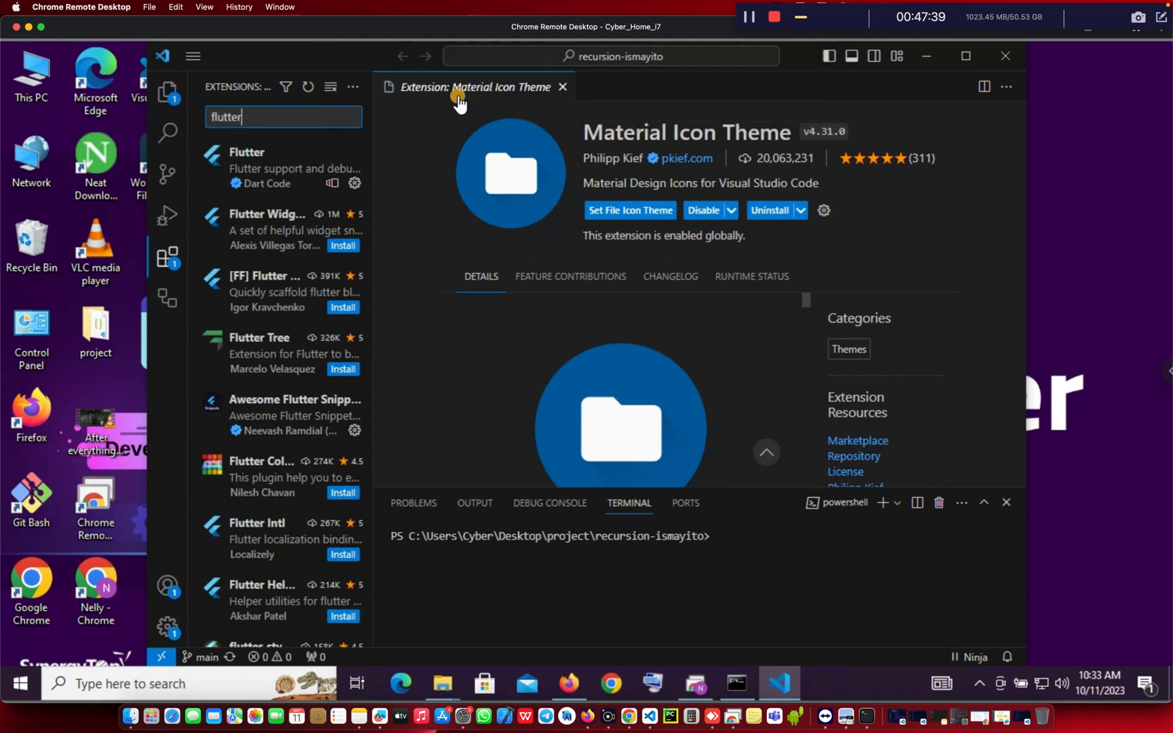
pyautogui.click(167, 92)
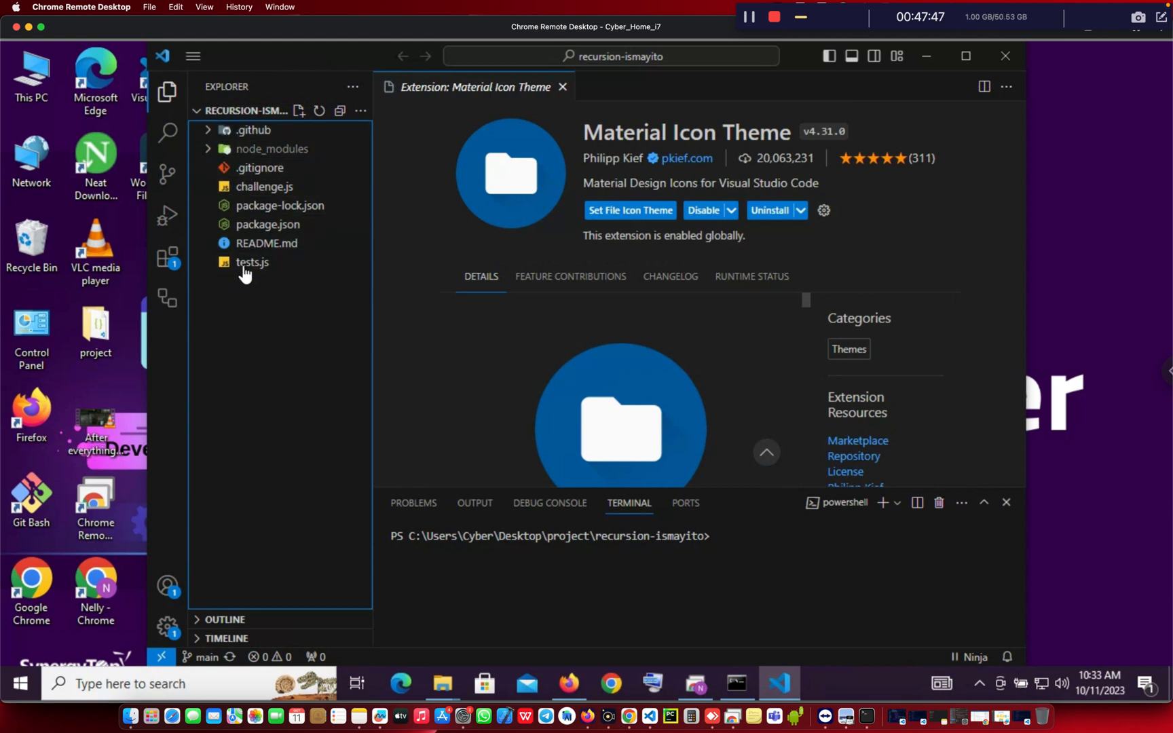
pyautogui.click(166, 95)
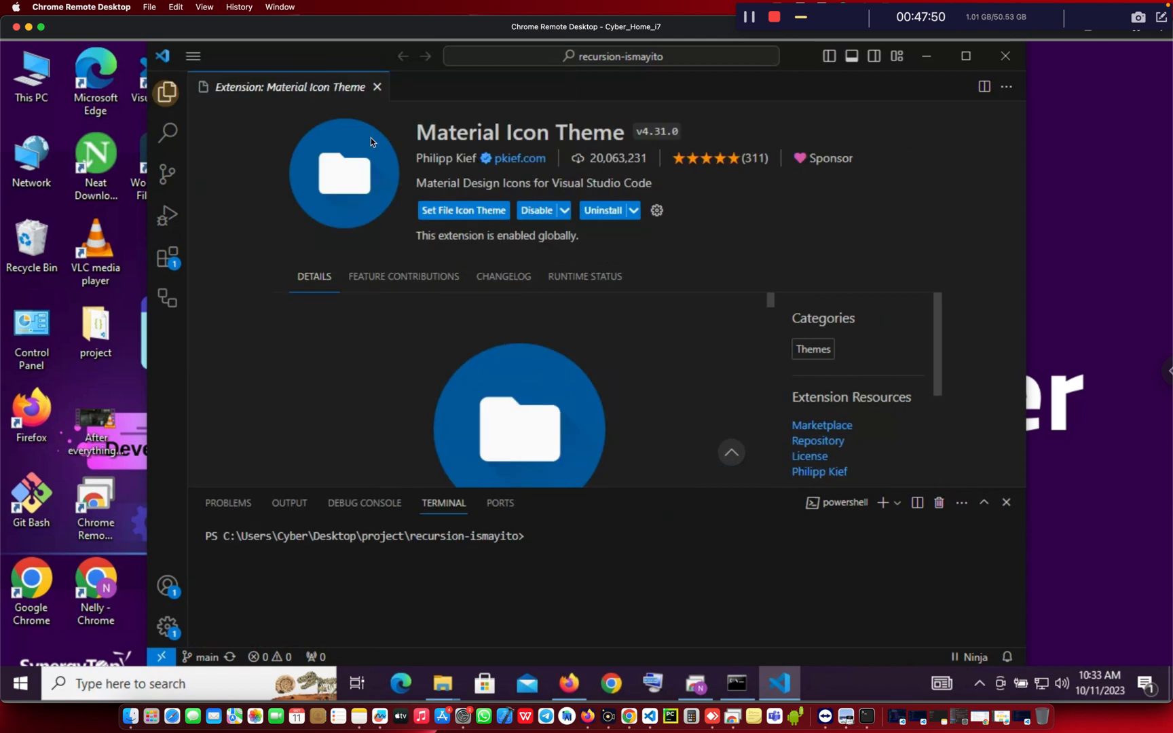
# Install Flutter Widget Snippets from the flutter search results and open the details of Awesome Flutter Snippets
pyautogui.click(167, 257)
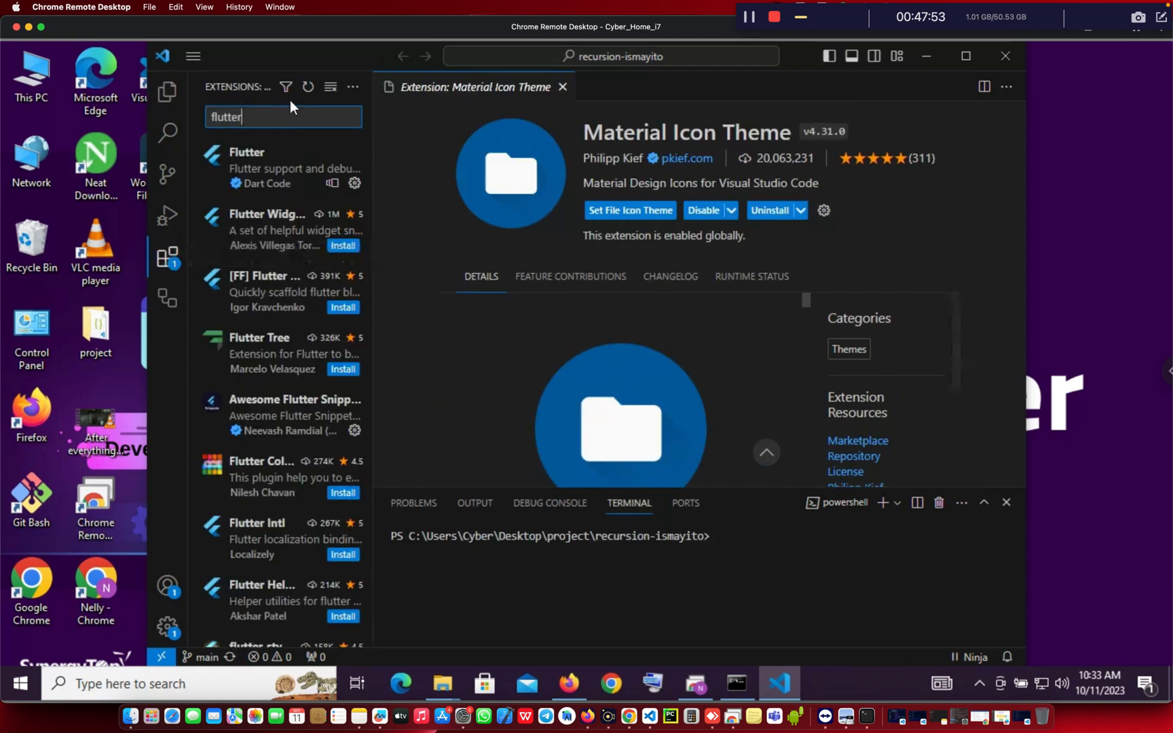
pyautogui.click(282, 241)
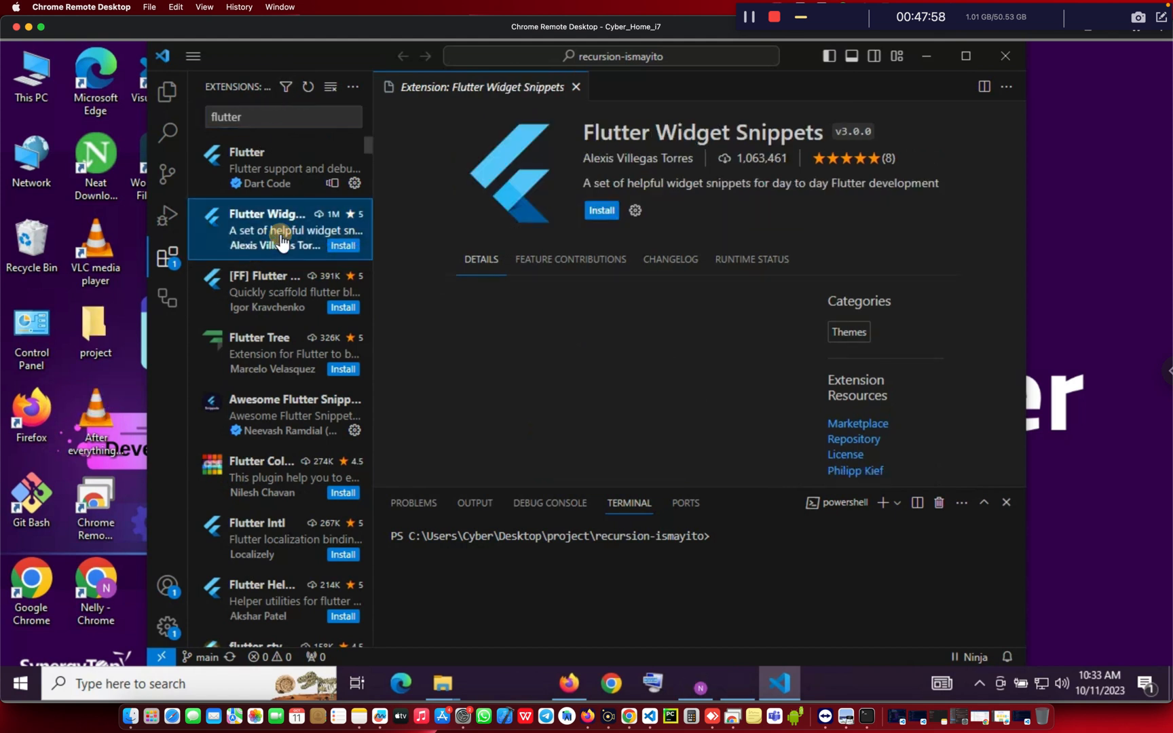
pyautogui.click(600, 211)
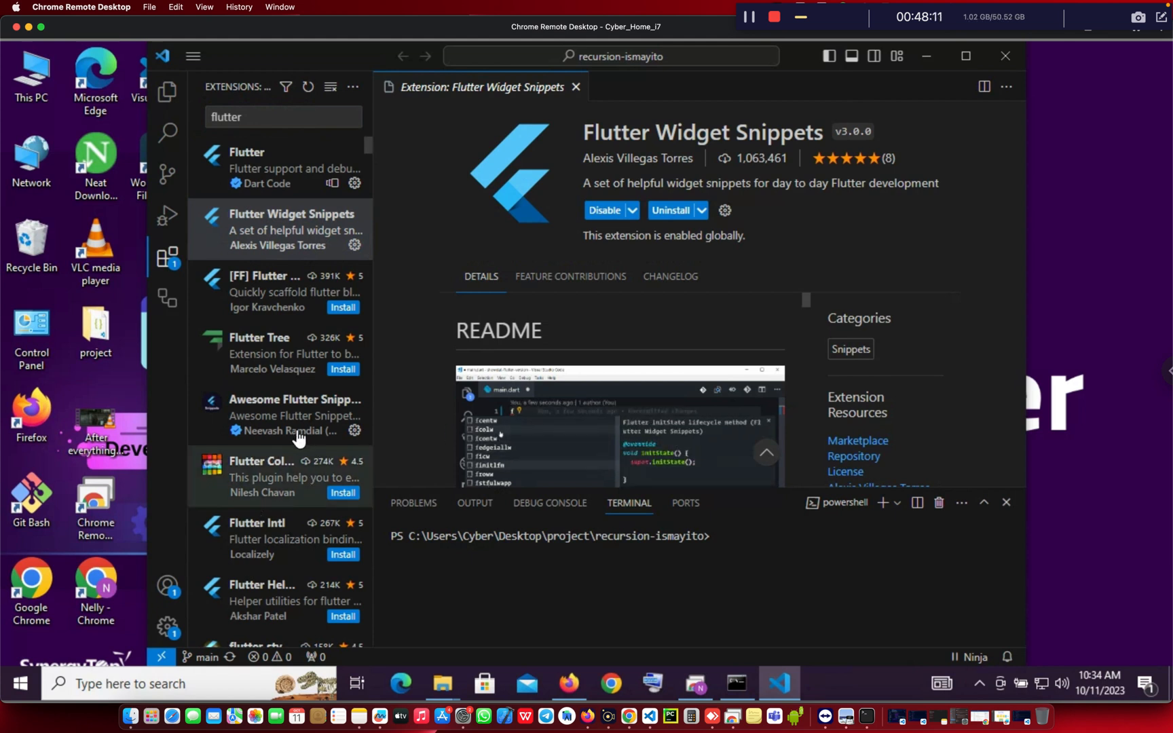
pyautogui.click(283, 406)
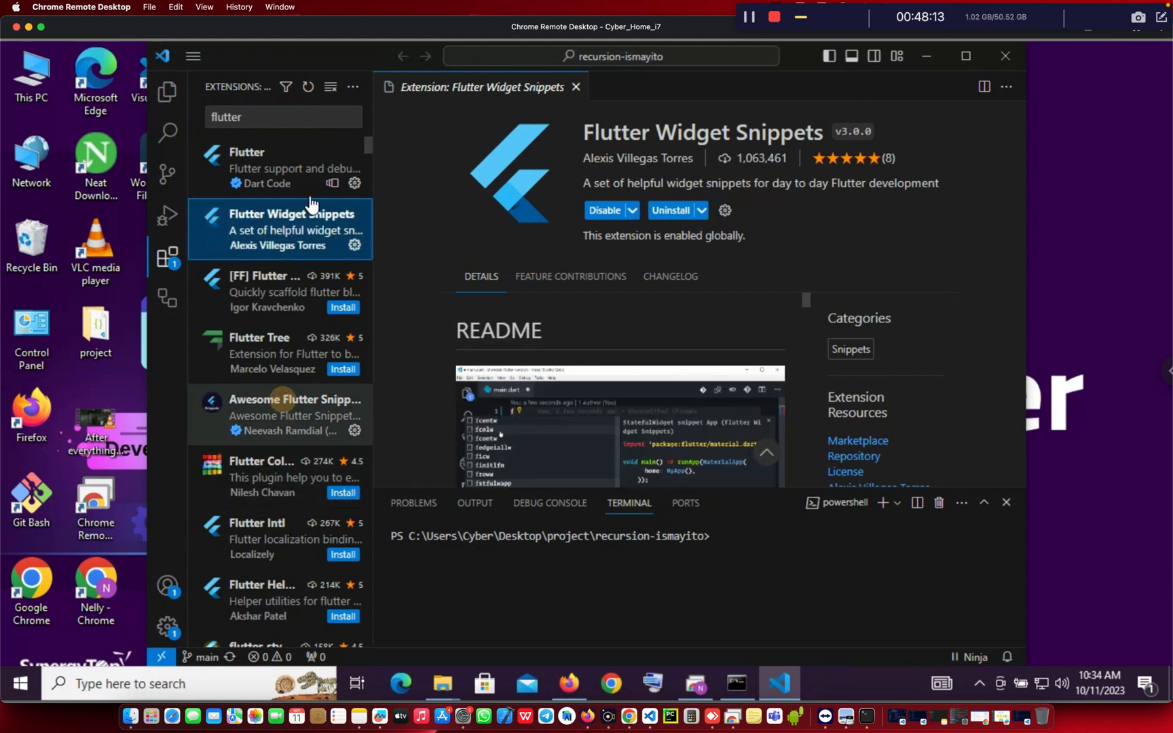
# Clear the extension search and search for "depre"
pyautogui.click(281, 115)
pyautogui.press('BackSpace')
pyautogui.press('BackSpace')
pyautogui.press('BackSpace')
pyautogui.press('BackSpace')
pyautogui.press('BackSpace')
pyautogui.press('BackSpace')
pyautogui.press('BackSpace')
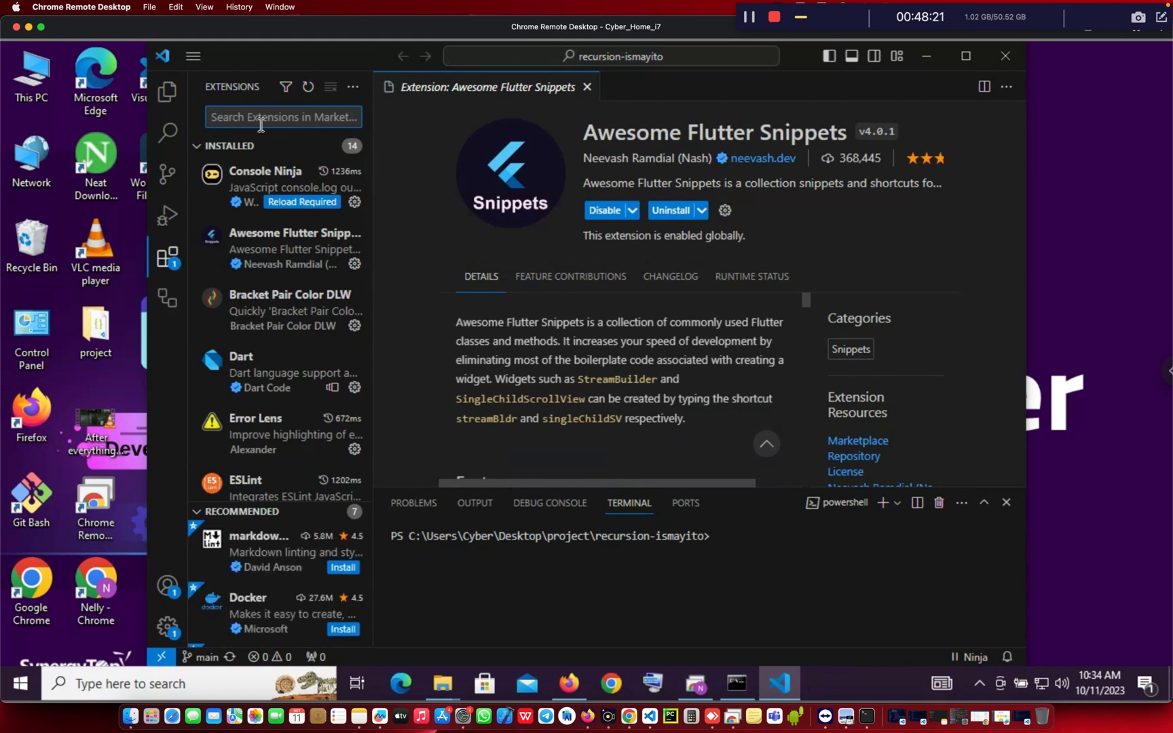
pyautogui.write('dep')
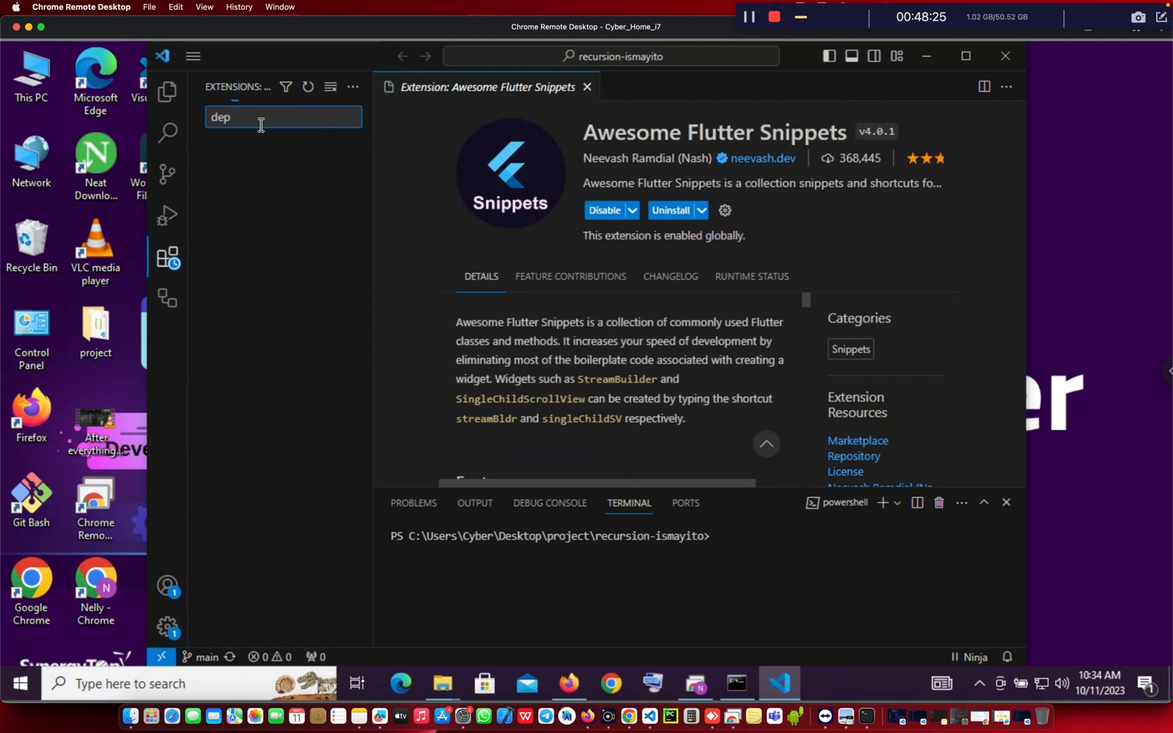
pyautogui.write('re')
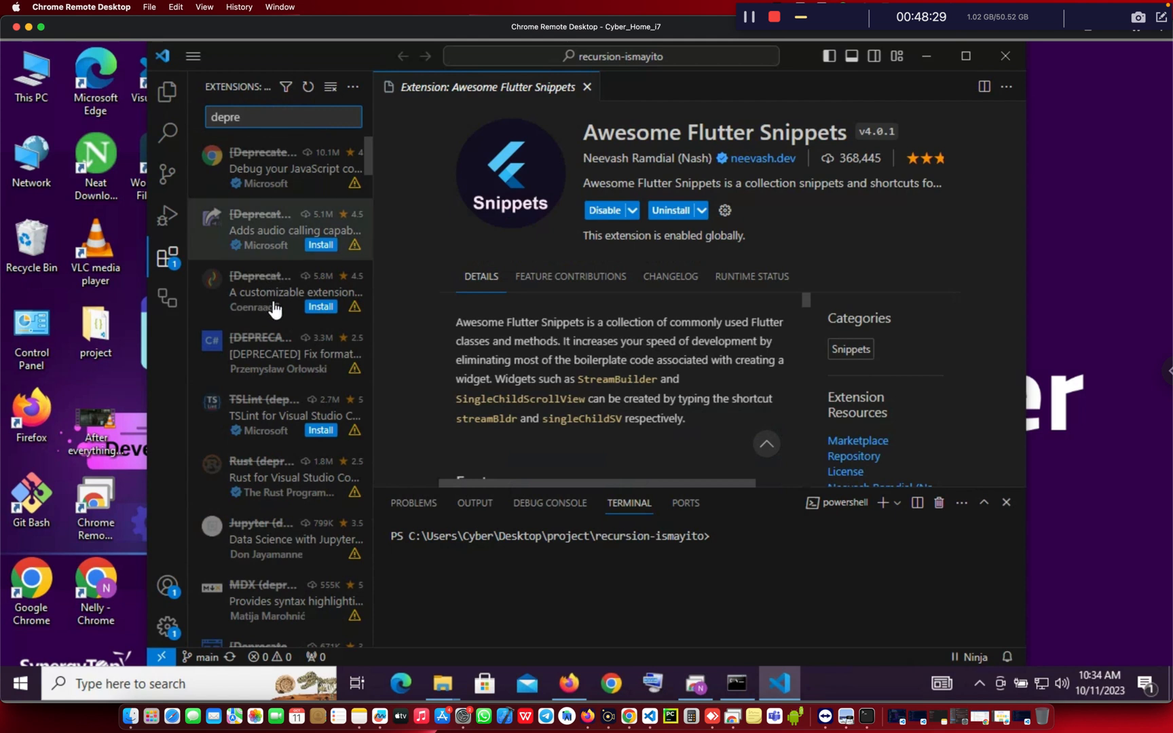
# Review the details of the deprecated Bracket Pair Colorizer 2 extension and install it despite the deprecation
pyautogui.click(278, 297)
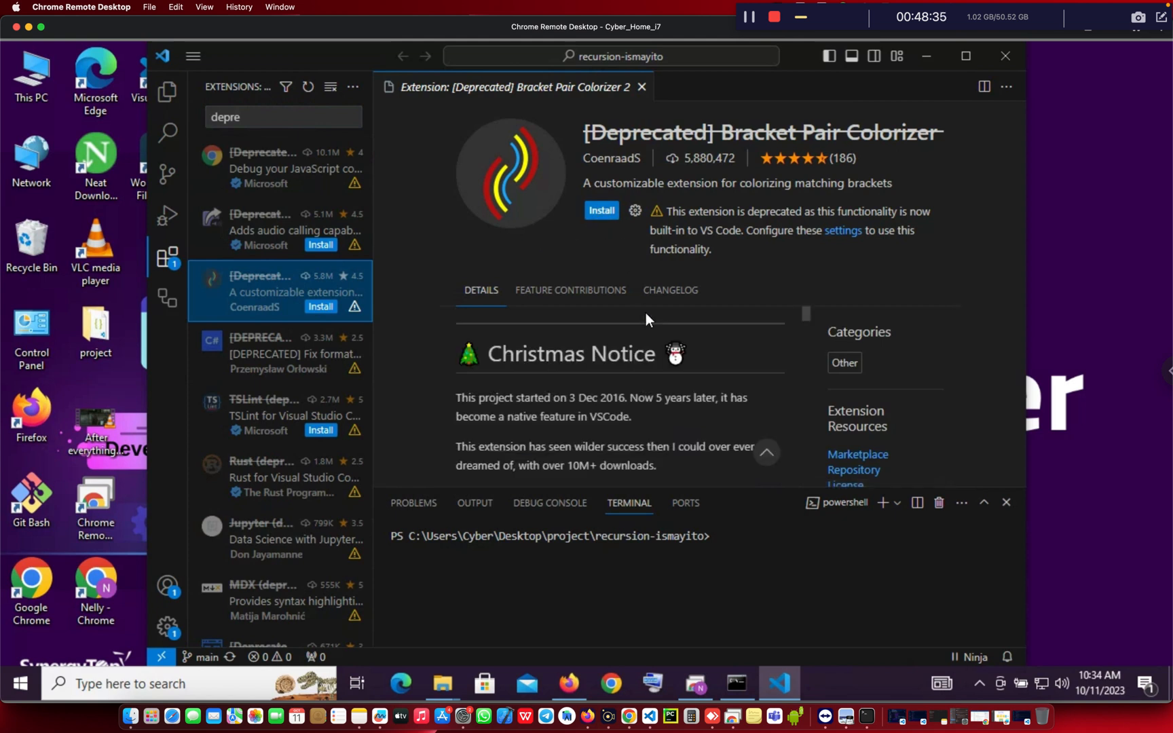
pyautogui.scroll(-5, 612, 366)
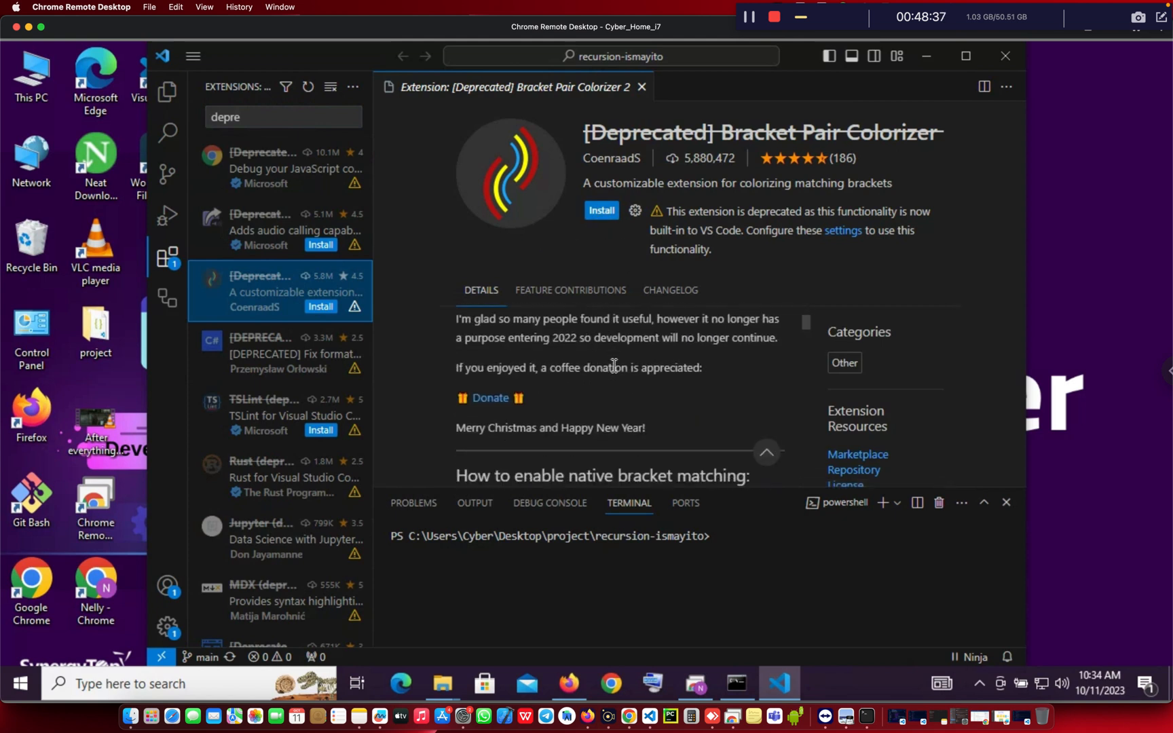
pyautogui.scroll(-4, 612, 366)
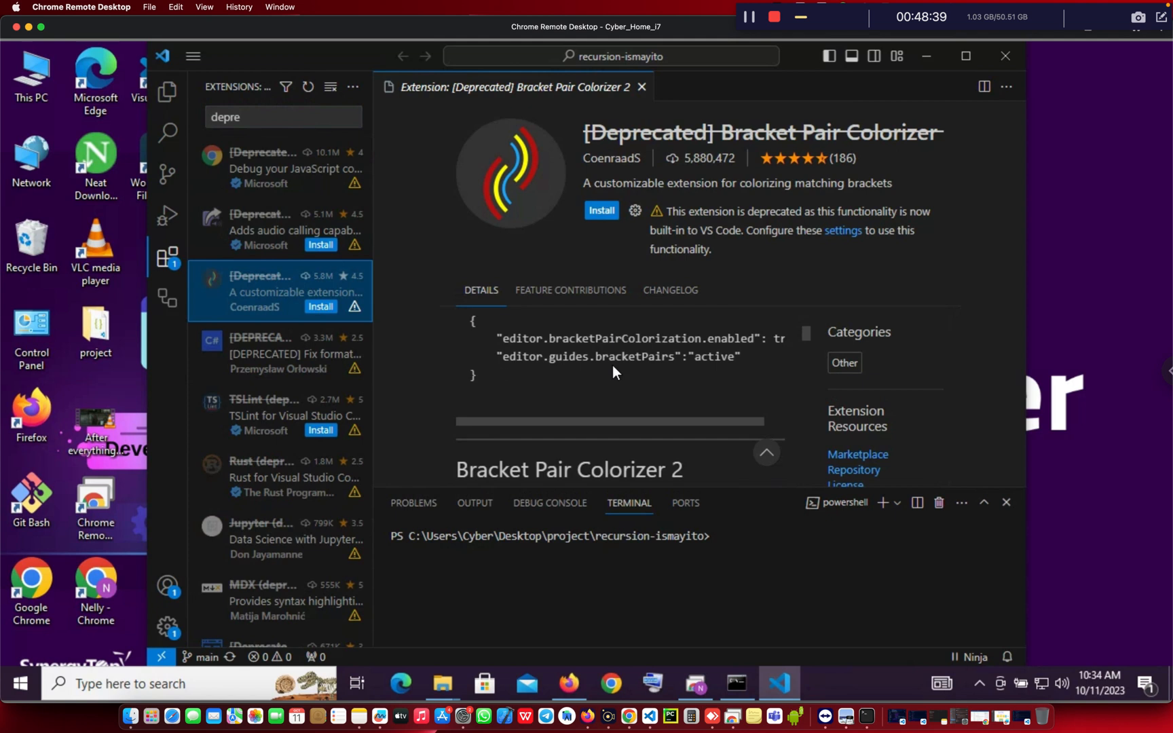
pyautogui.scroll(-3, 612, 366)
pyautogui.scroll(-2, 612, 366)
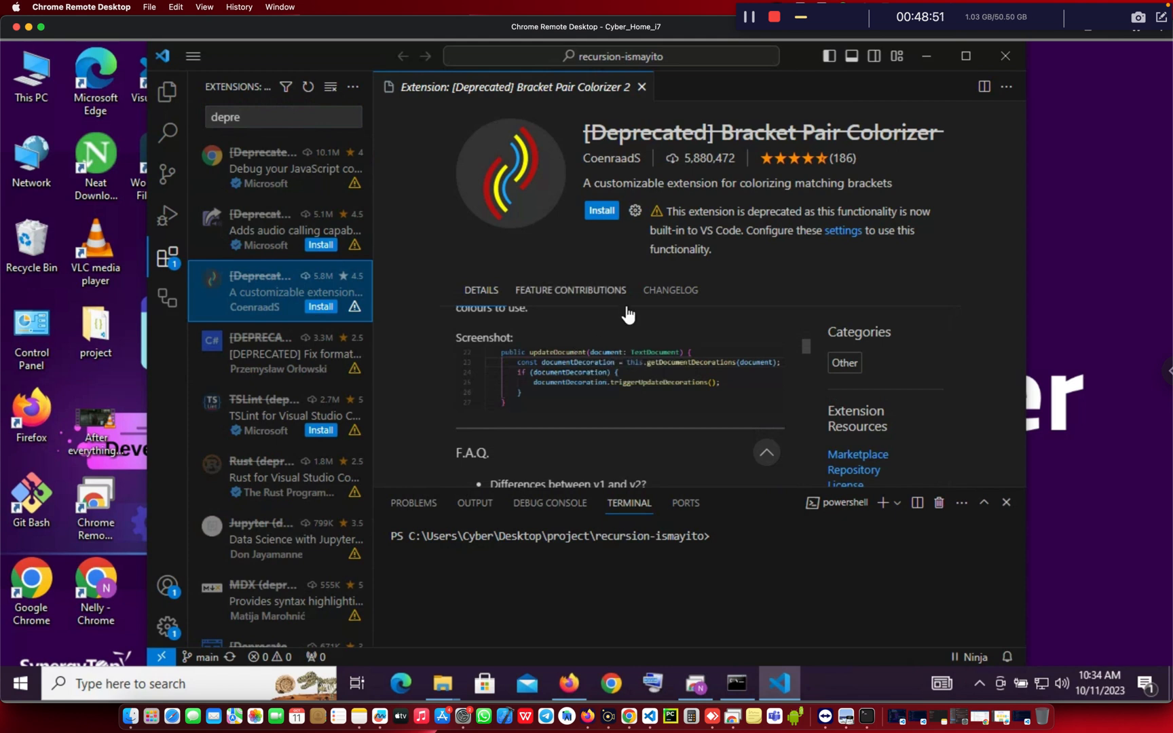
pyautogui.click(599, 210)
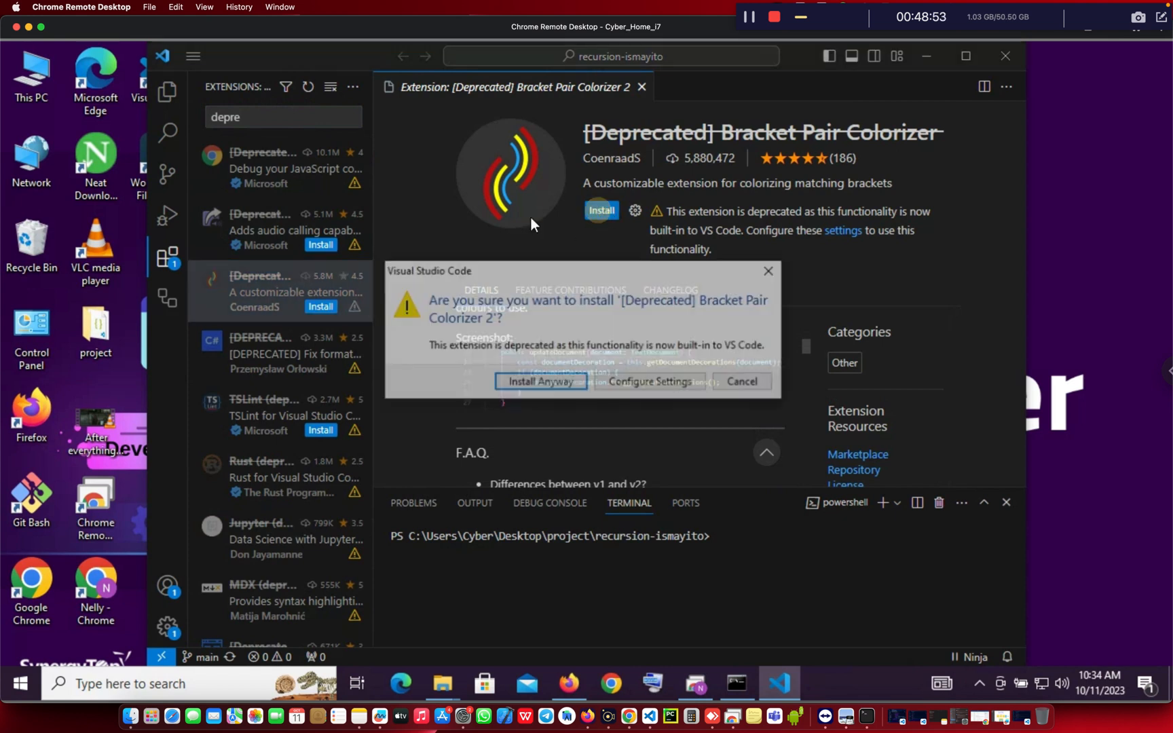
pyautogui.click(544, 383)
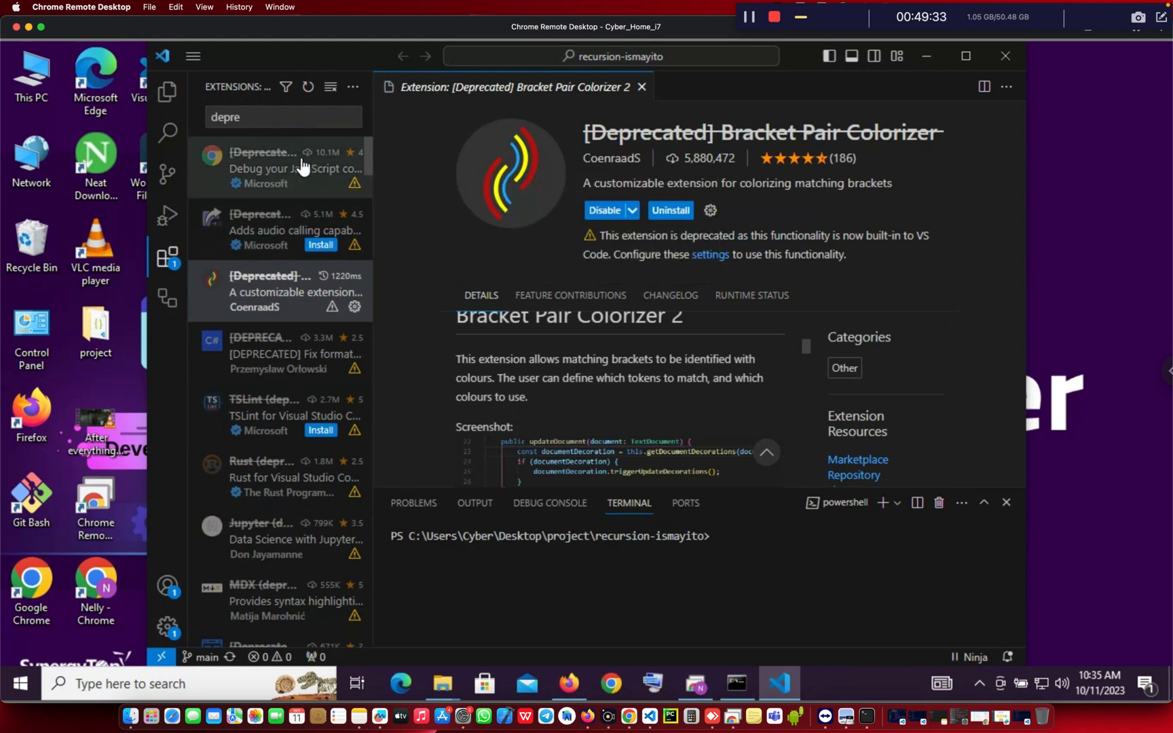
# Clear the extension search, view the installed Dart extension's details, and return to the project's file list
pyautogui.moveTo(304, 167)
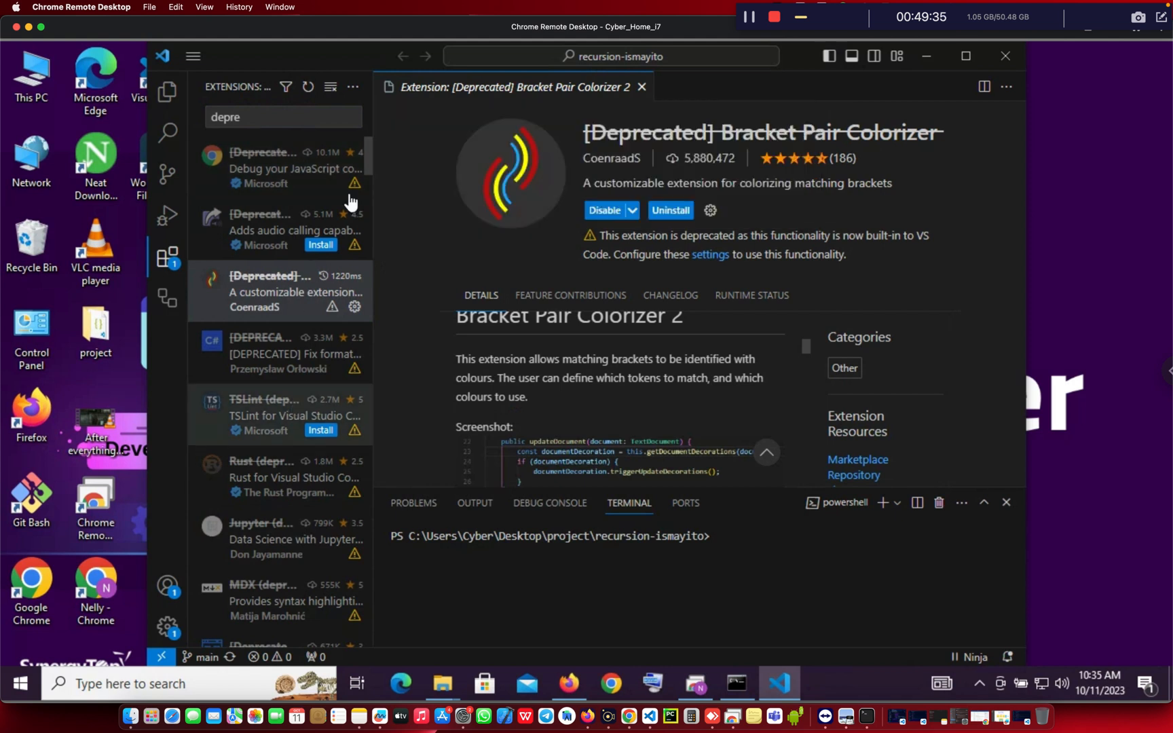
pyautogui.click(259, 119)
pyautogui.press('BackSpace')
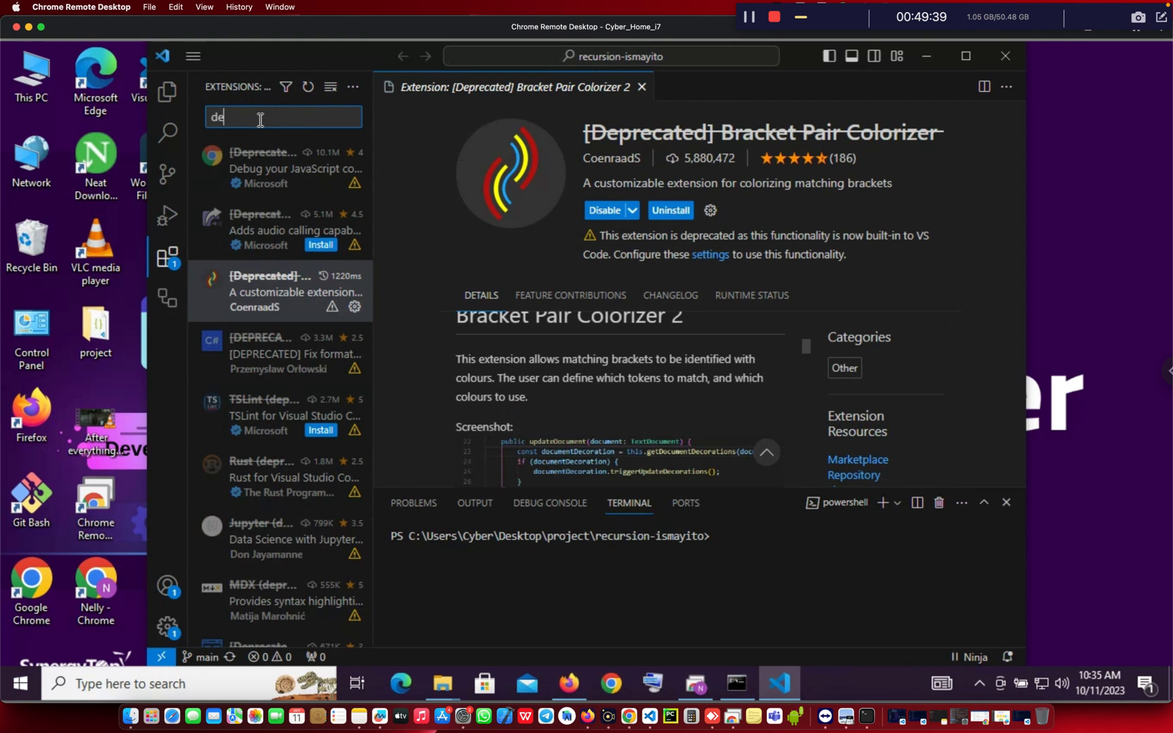
pyautogui.press('BackSpace')
pyautogui.press('BackSpace')
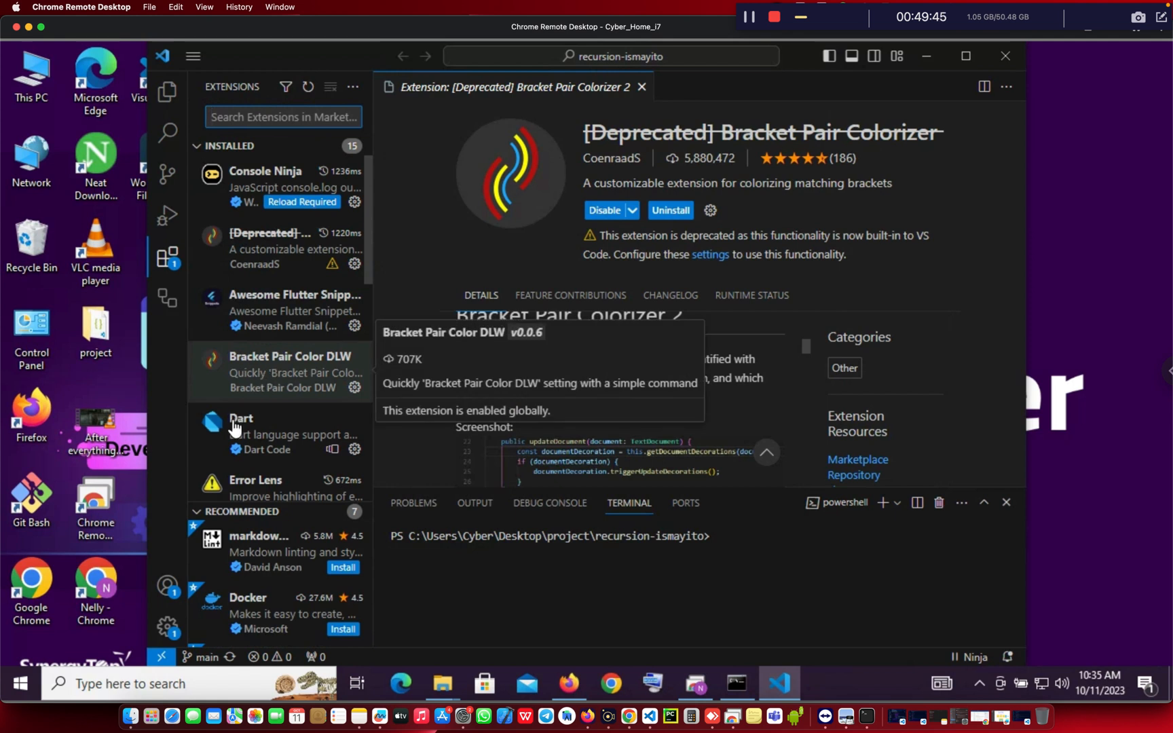
pyautogui.click(242, 453)
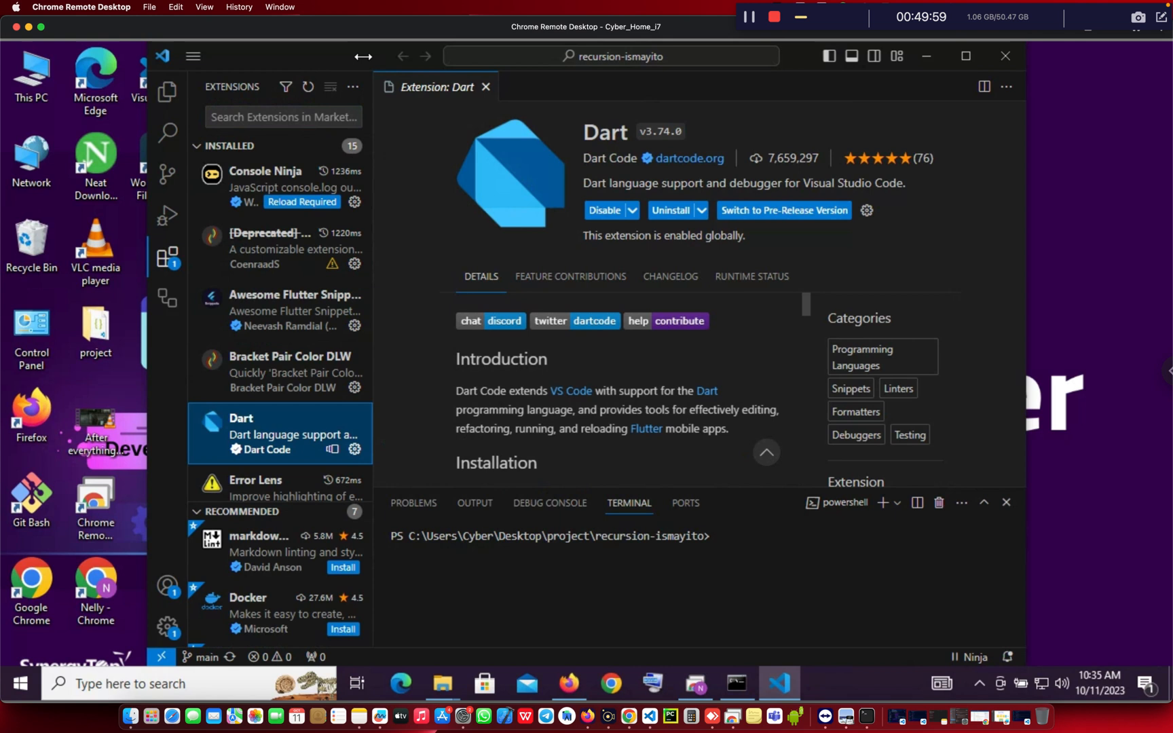
pyautogui.click(171, 93)
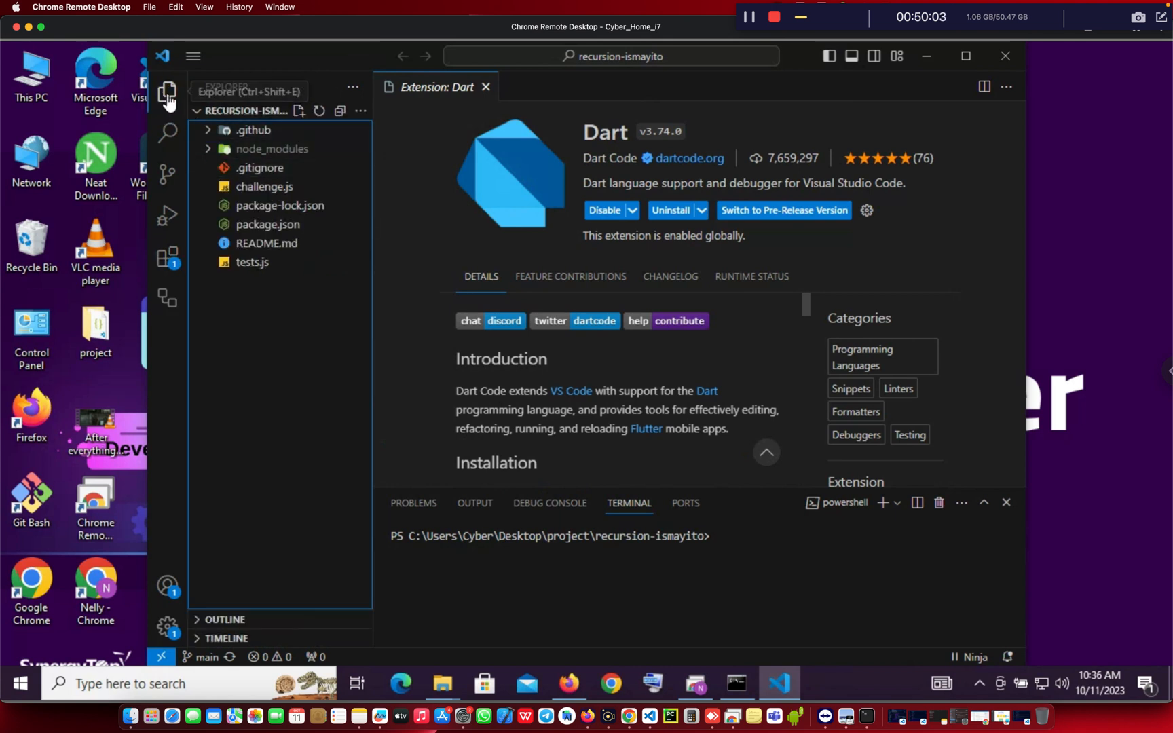
# Hide the project's file list, close the Dart extension page and start a new Flutter project with the Application template
pyautogui.click(174, 95)
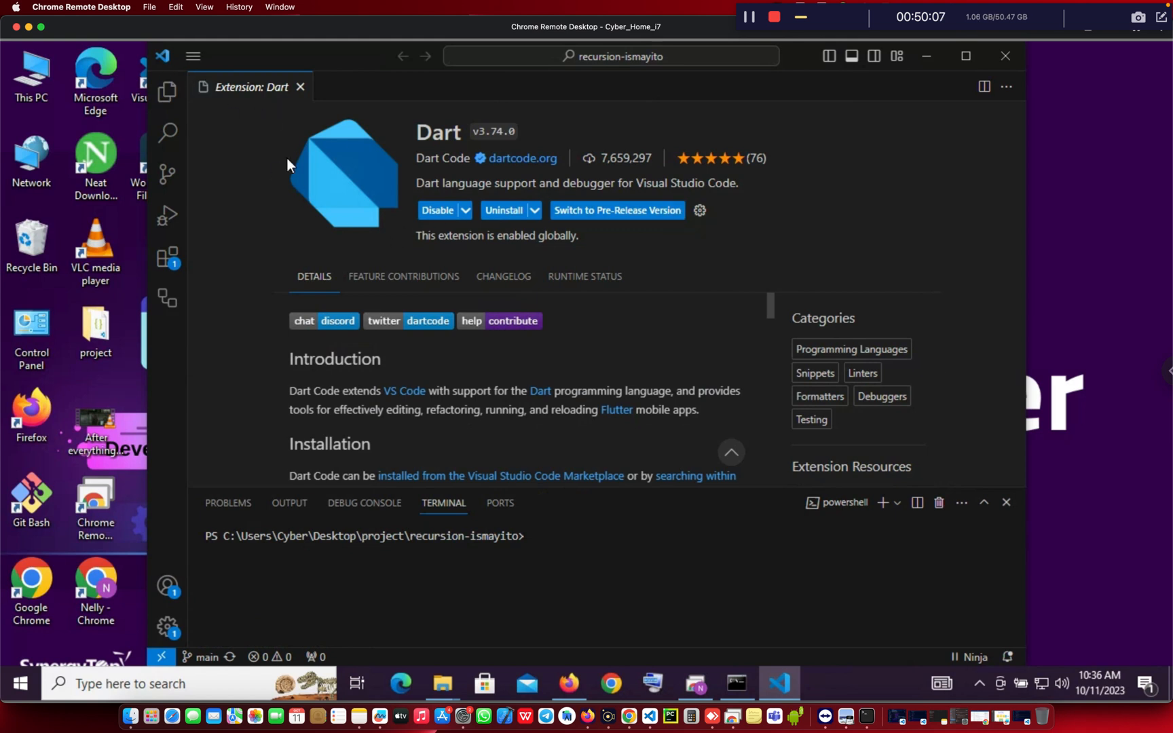
pyautogui.click(299, 87)
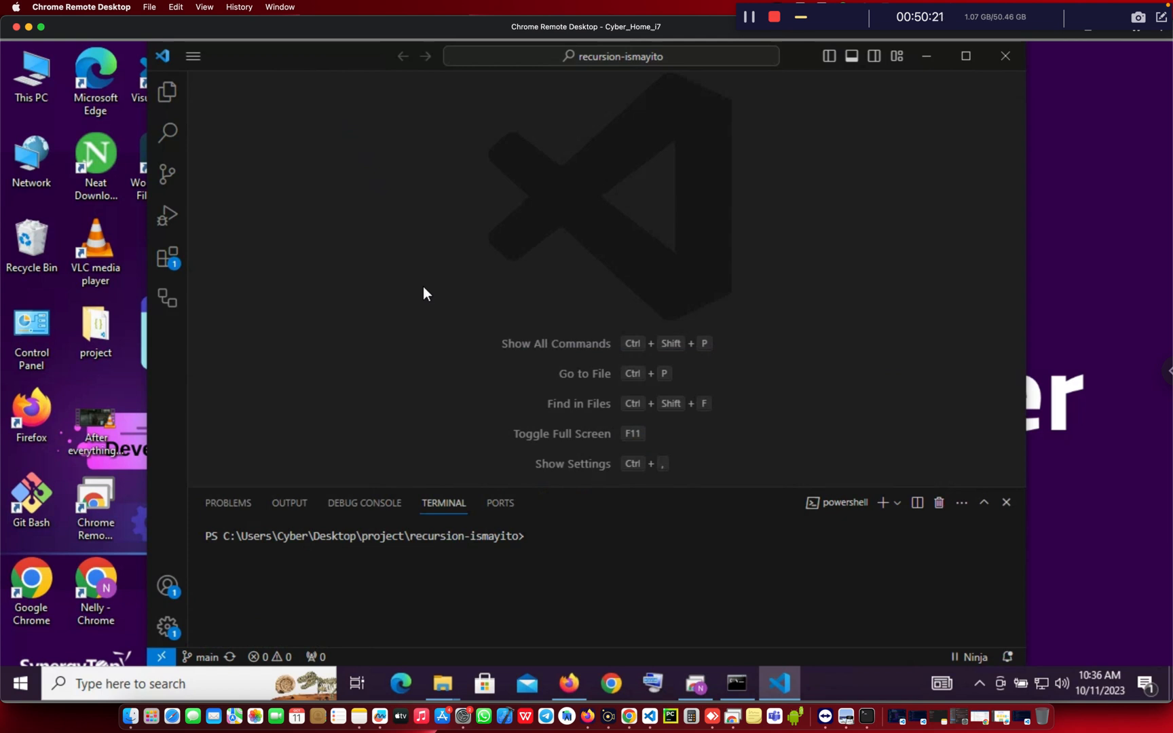
pyautogui.hotkey('ctrl', 'shift', 'p')
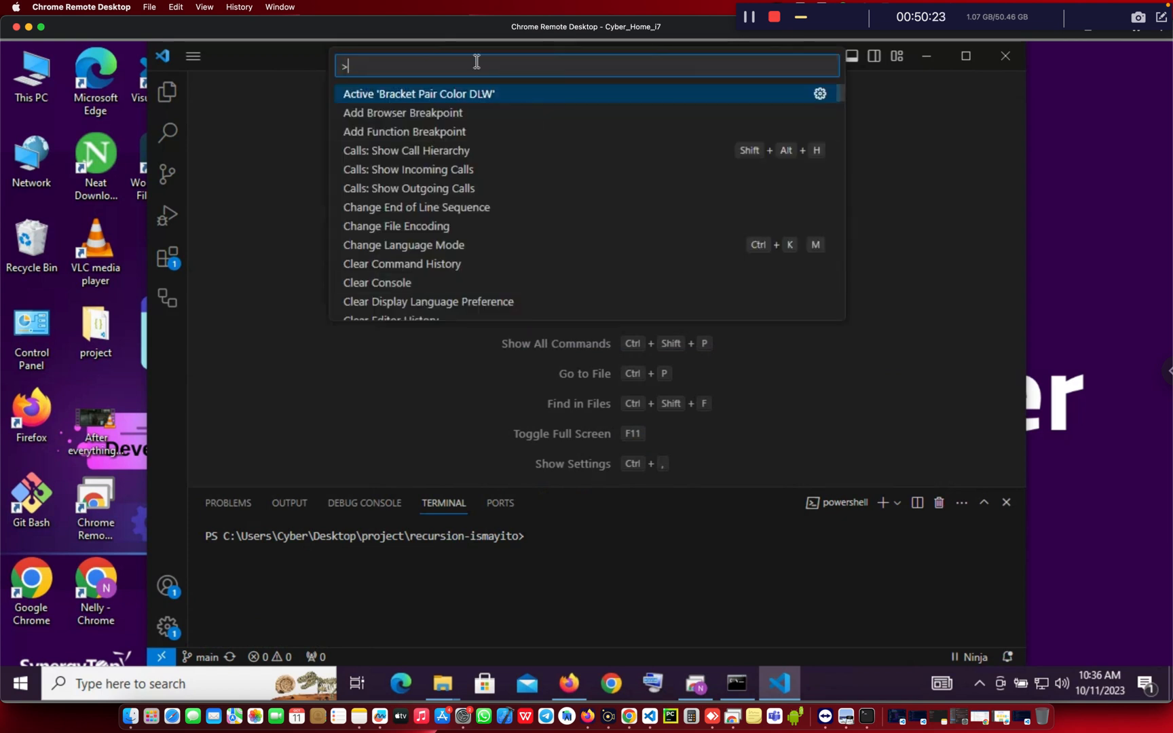
pyautogui.write('fl')
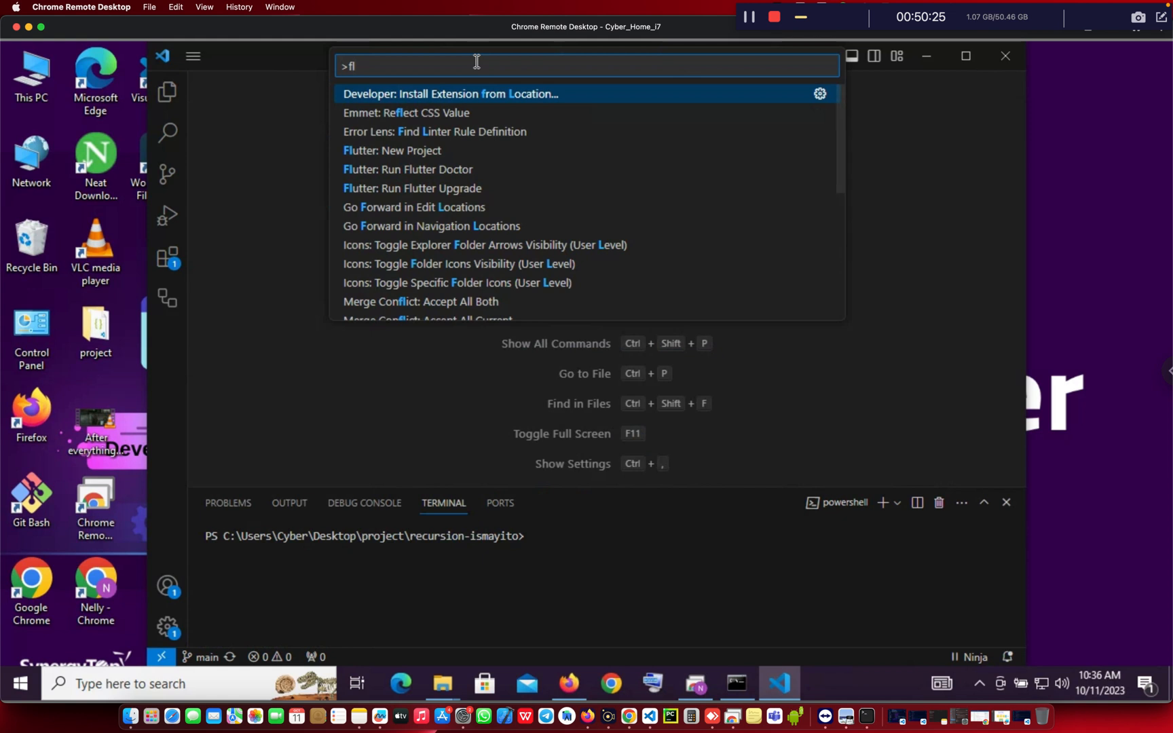
pyautogui.click(406, 153)
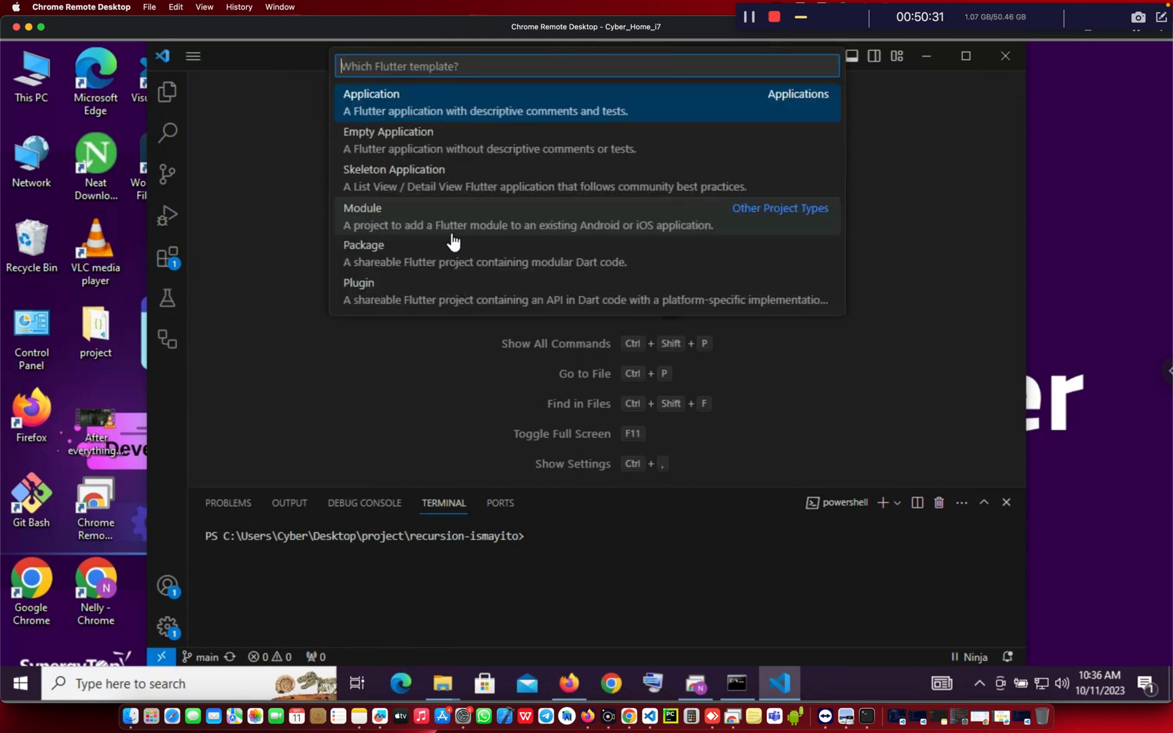
pyautogui.click(454, 112)
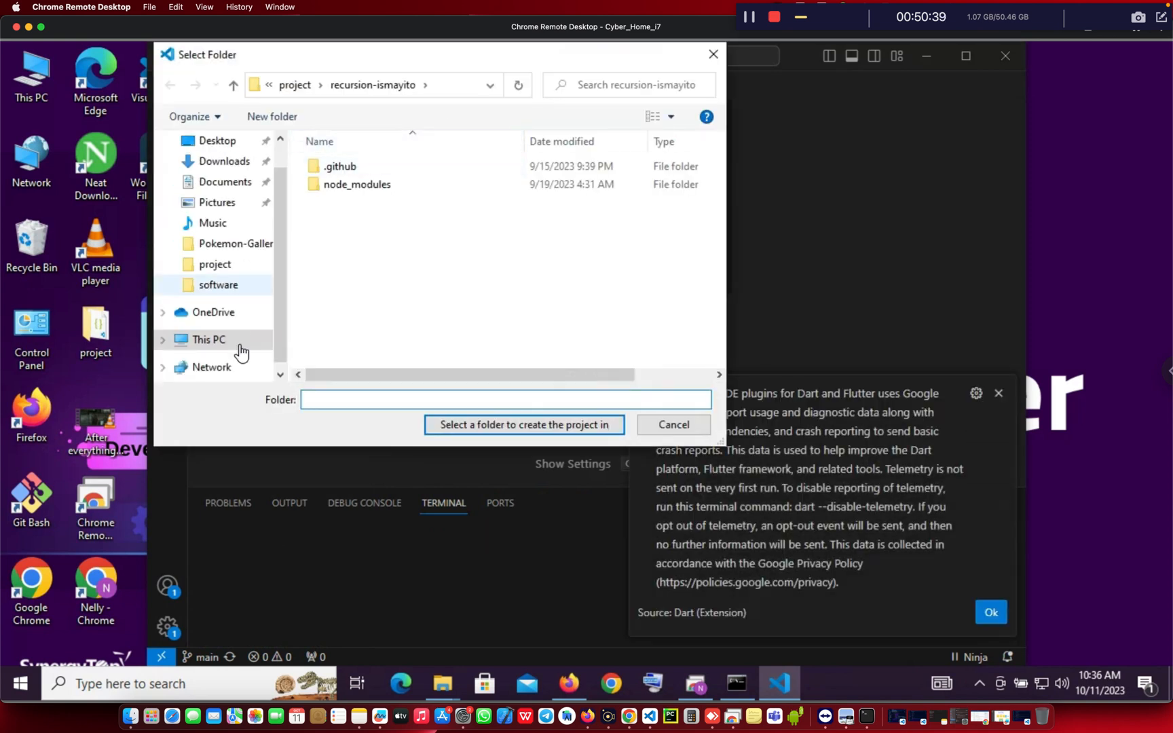
# Browse to the New Volume (E:) drive and create a folder named Developer Apps on it
pyautogui.click(238, 344)
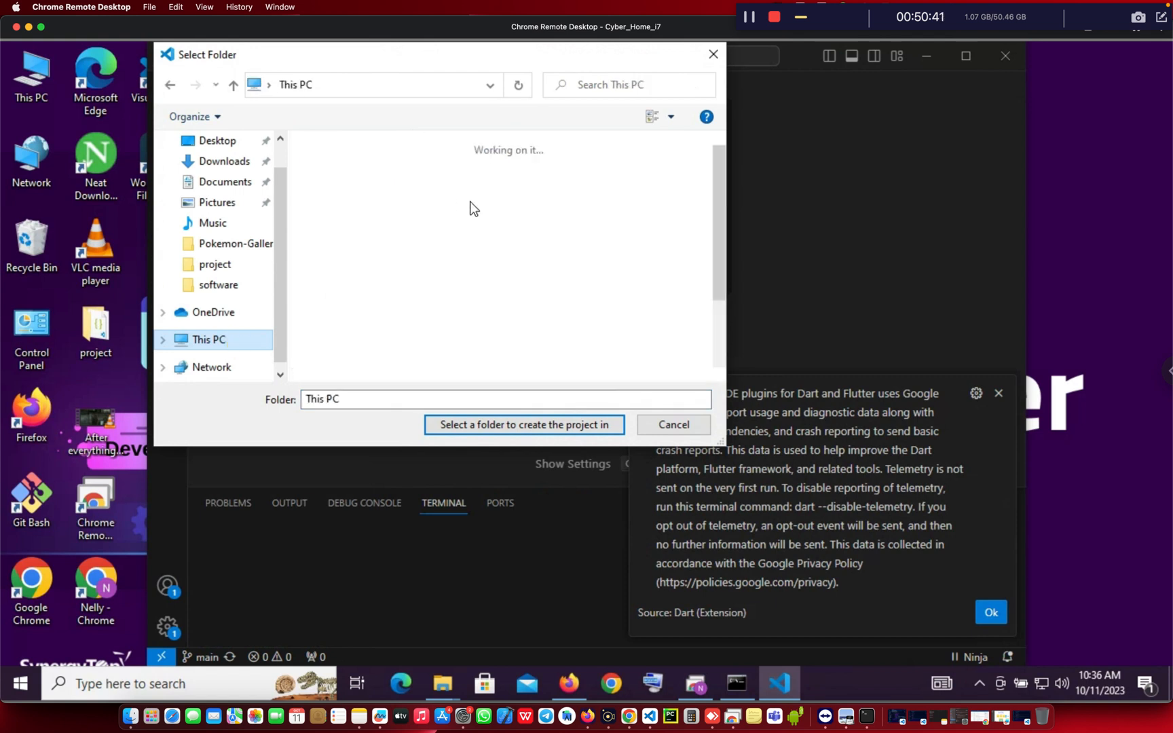
pyautogui.click(361, 148)
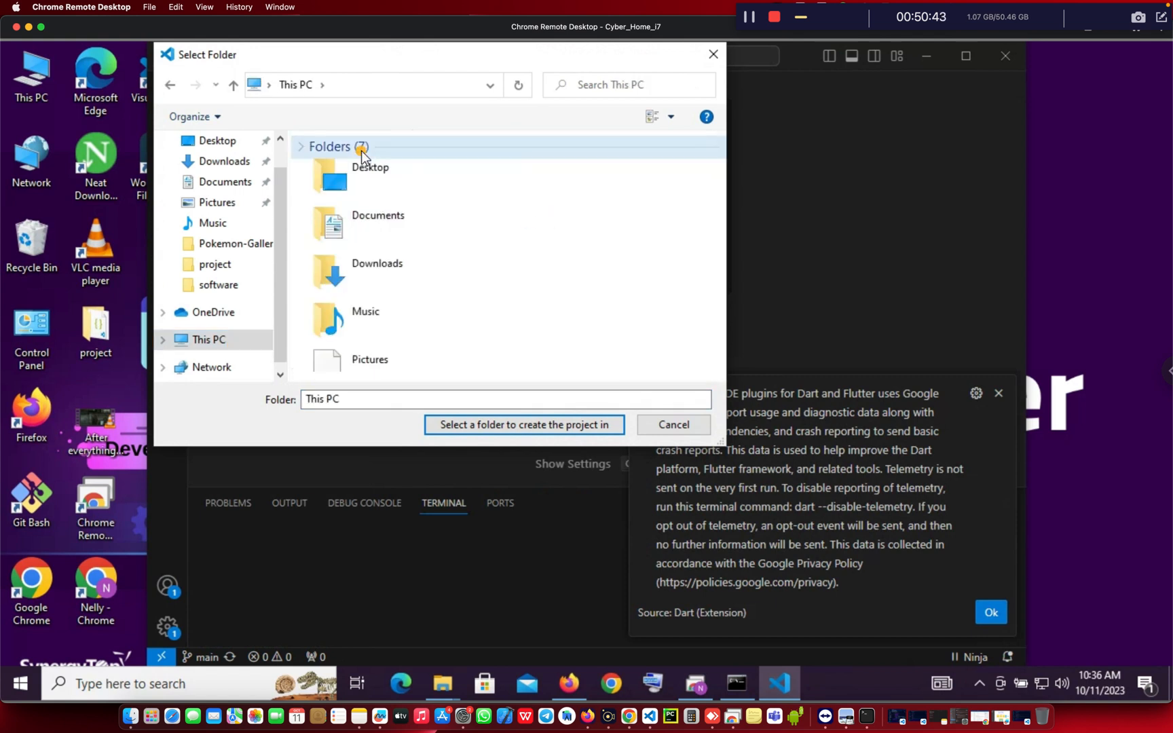
pyautogui.click(433, 249)
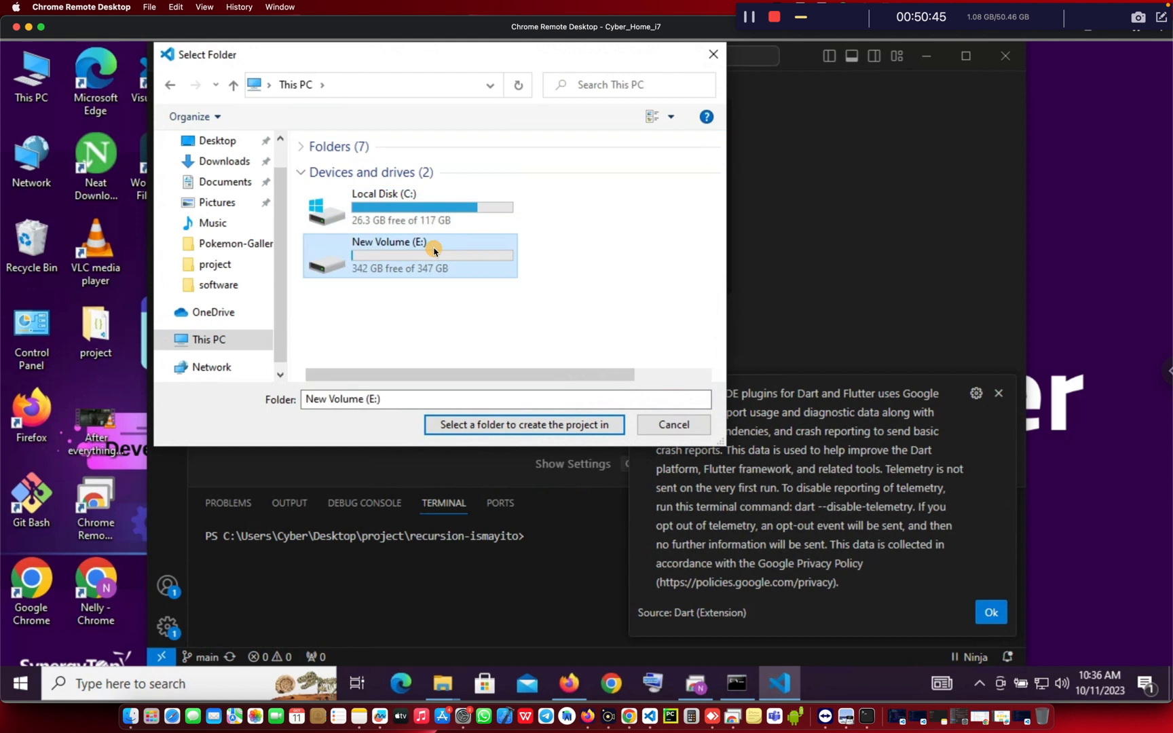
pyautogui.doubleClick(434, 250)
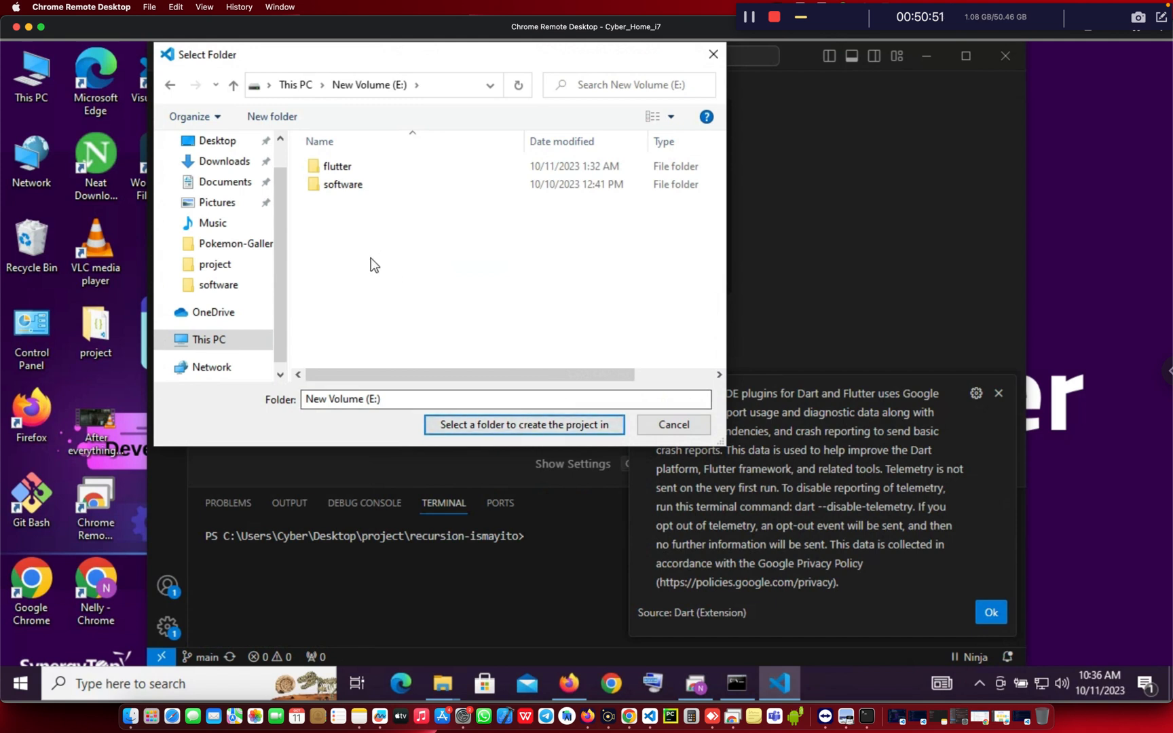
pyautogui.click(280, 118)
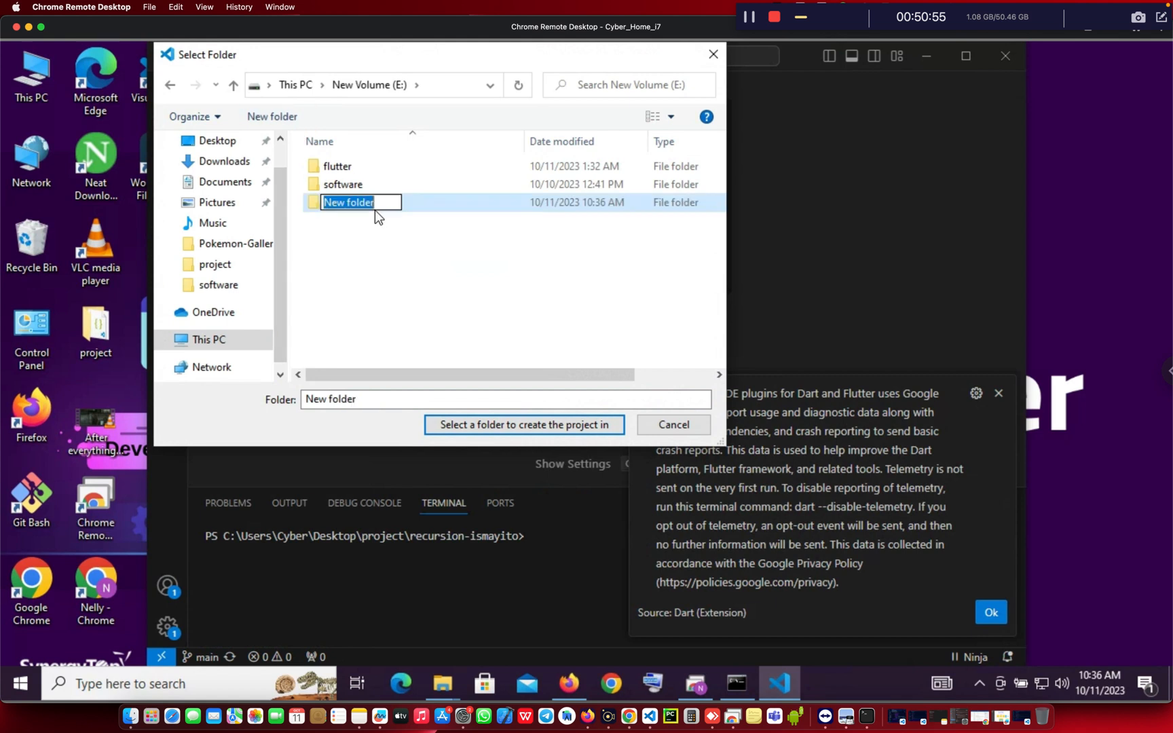
pyautogui.write('Dev')
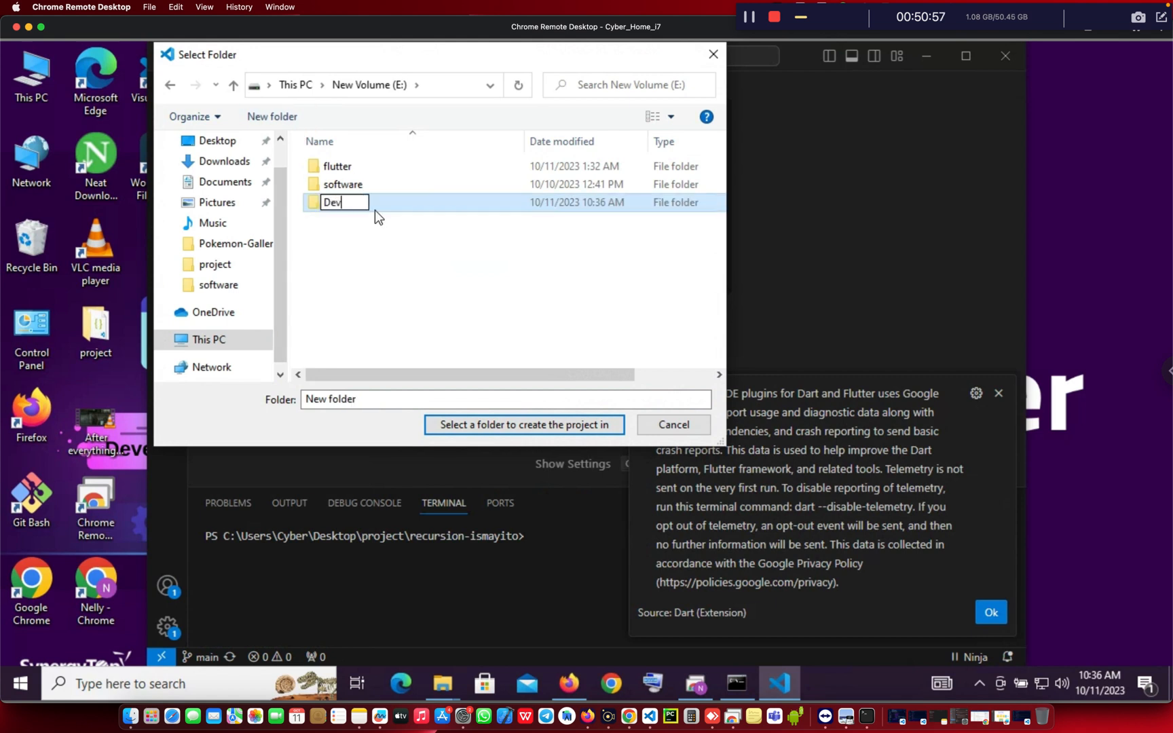
pyautogui.write('eloper Apps')
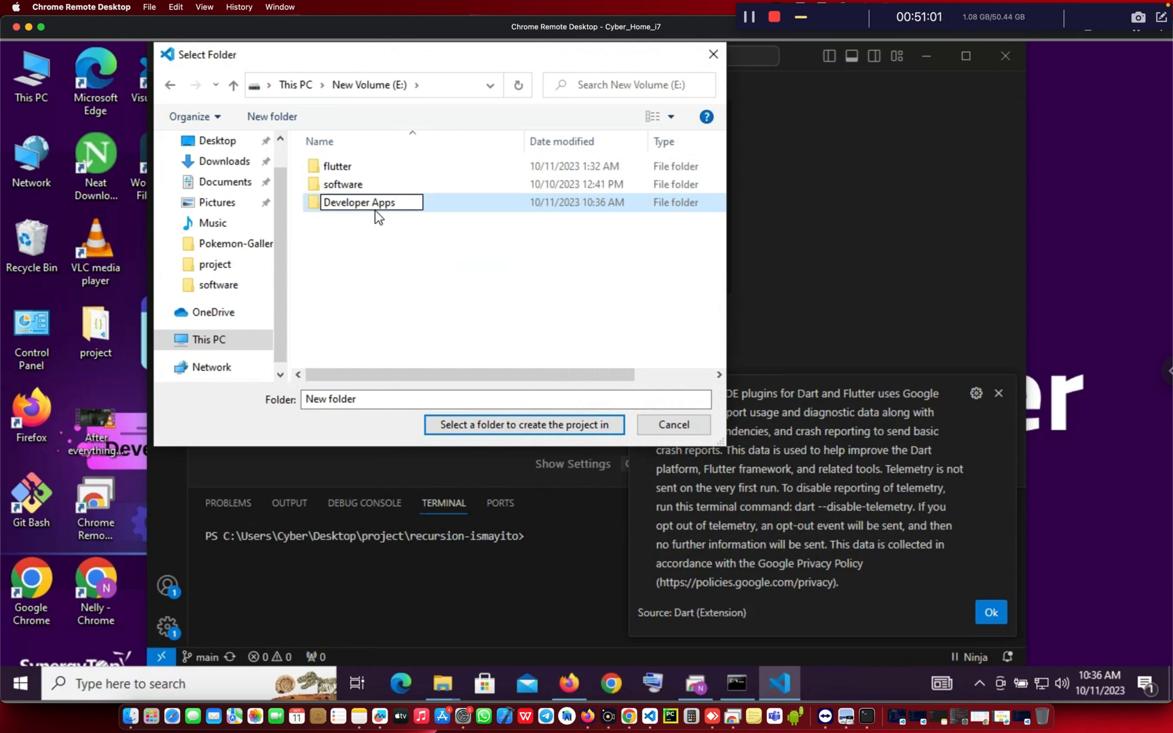
pyautogui.press('Return')
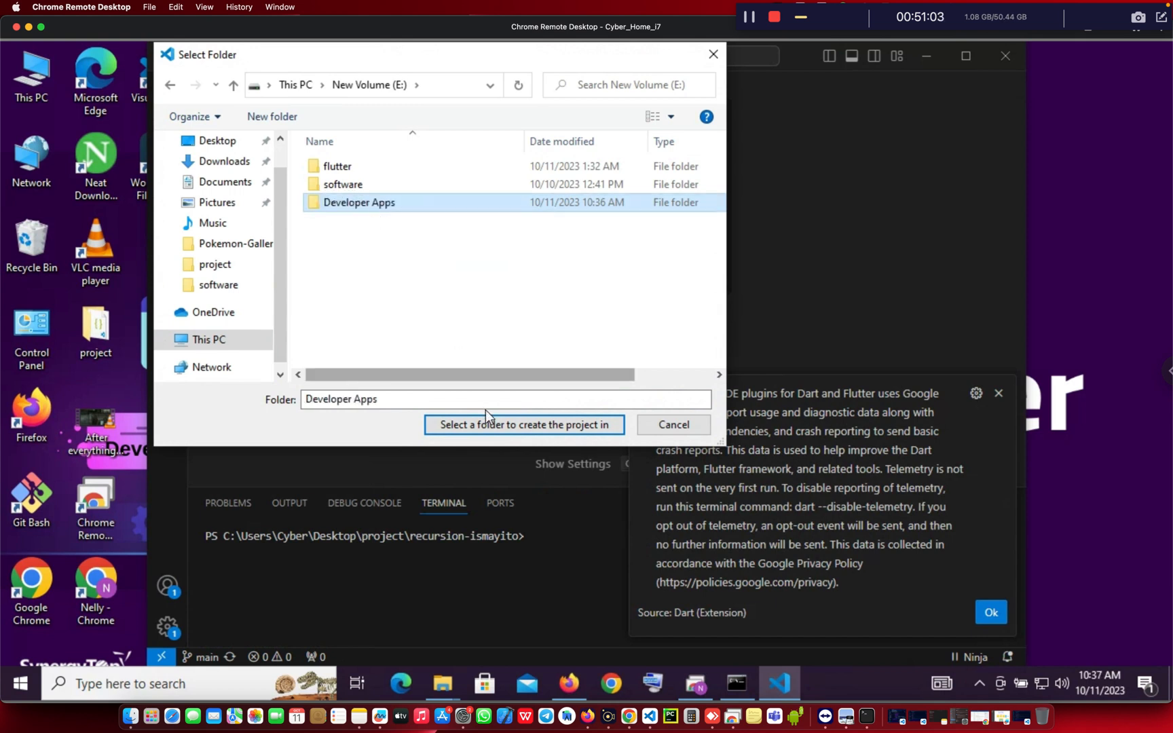
# Open the Developer Apps folder and choose it as the location to create the project in
pyautogui.click(366, 202)
pyautogui.doubleClick(366, 202)
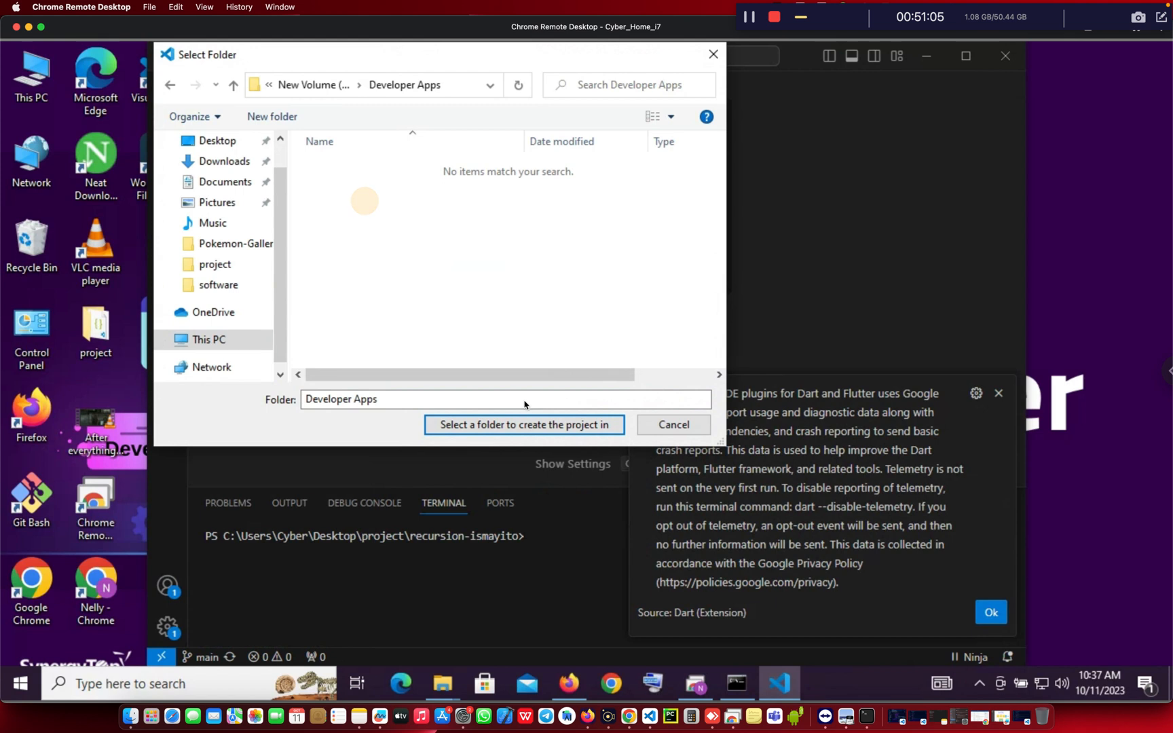
pyautogui.click(484, 427)
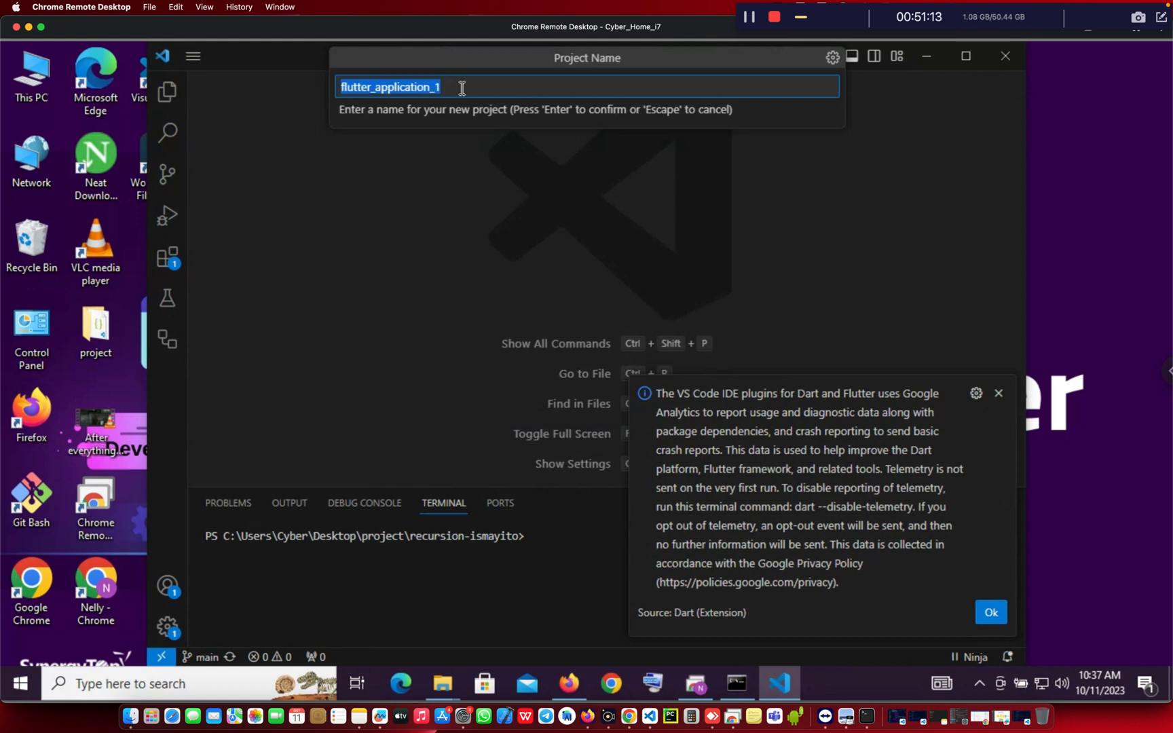
# Name the new Flutter project my_app and create it
pyautogui.write('app')
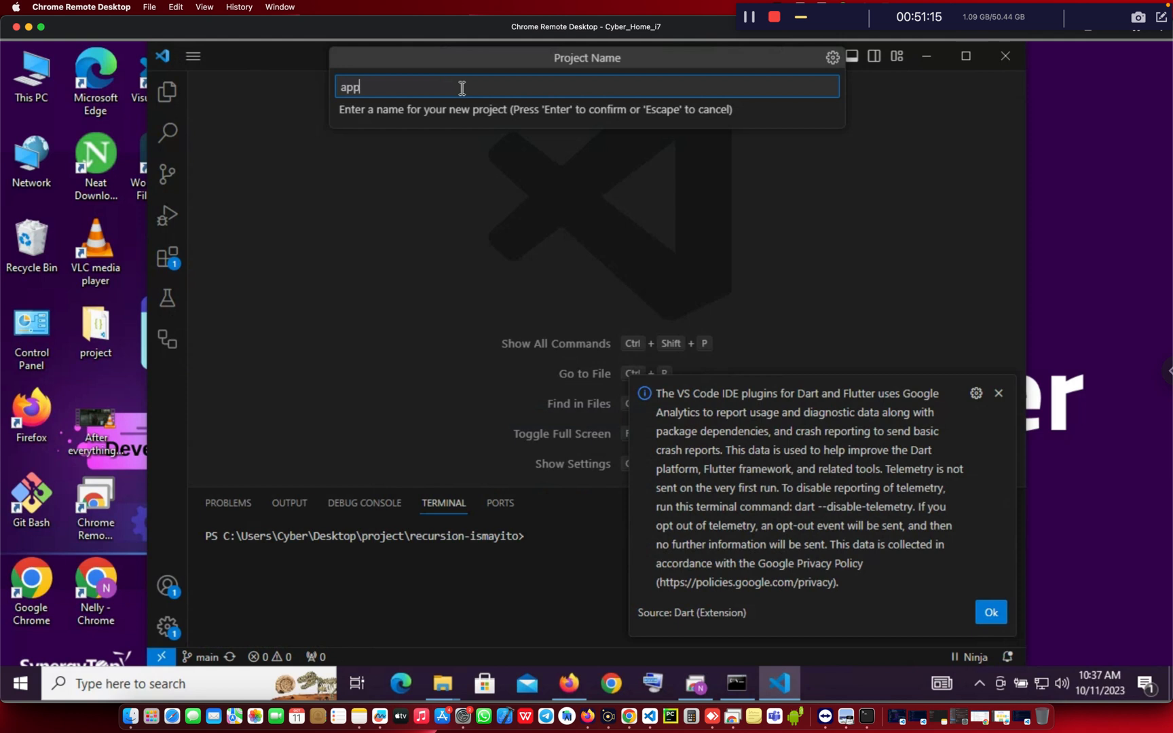
pyautogui.press('BackSpace')
pyautogui.press('BackSpace')
pyautogui.press('BackSpace')
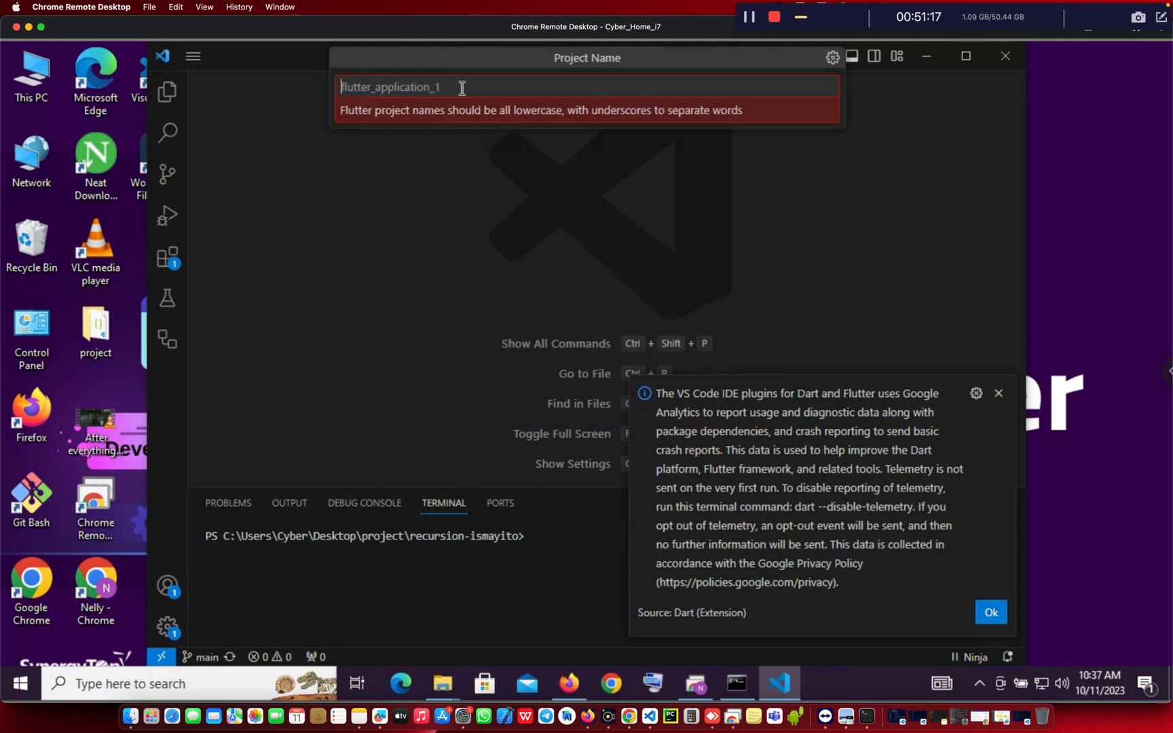
pyautogui.write('my_app')
pyautogui.press('Return')
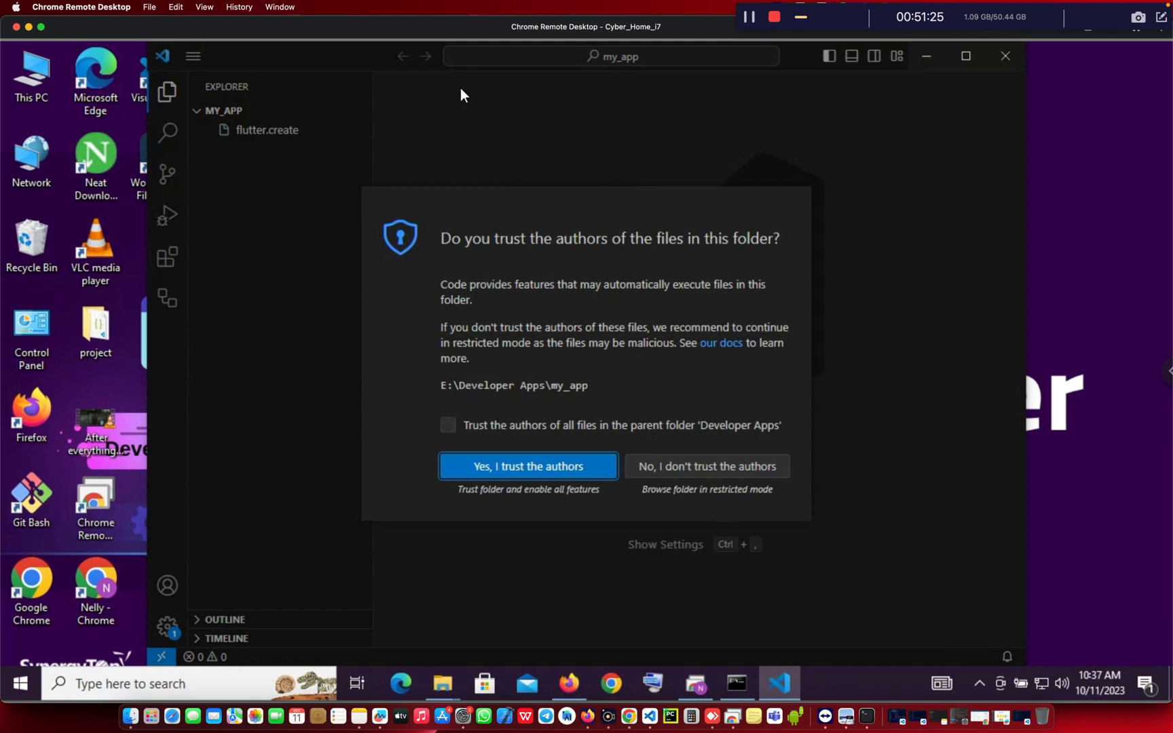
# Trust the authors of my_app and all files in its parent folder, then dismiss the deprecated-extensions notice and Console Ninja page
pyautogui.click(447, 425)
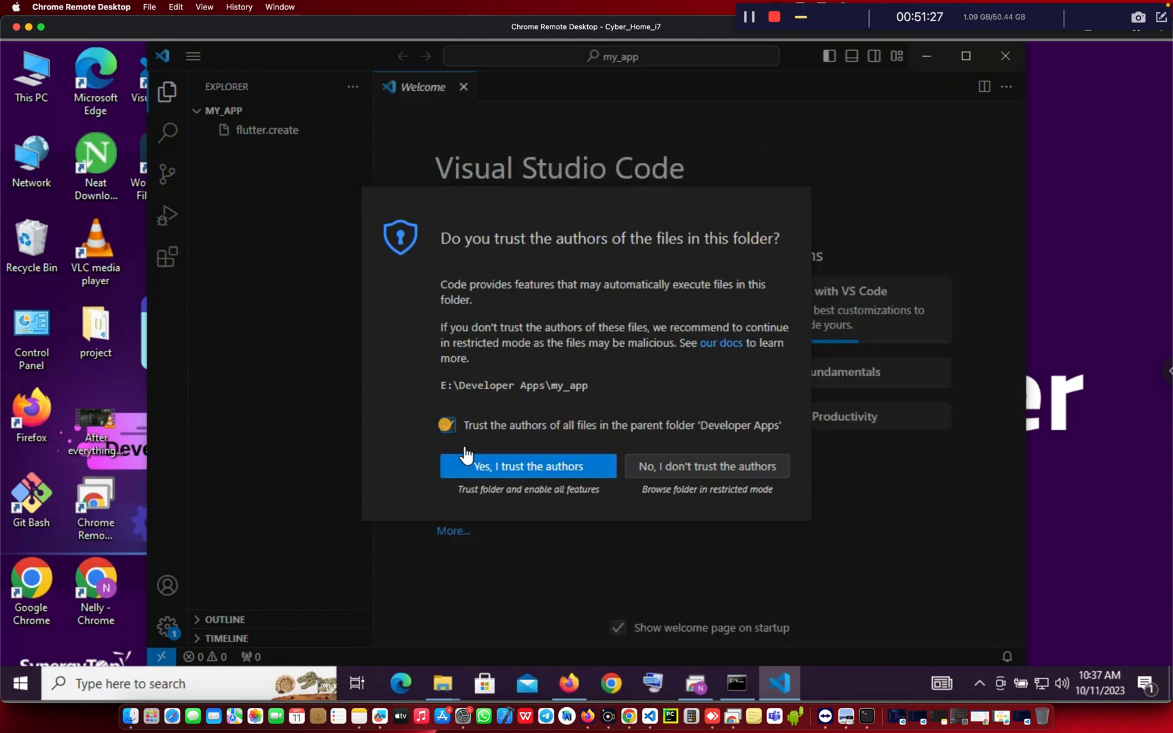
pyautogui.click(506, 468)
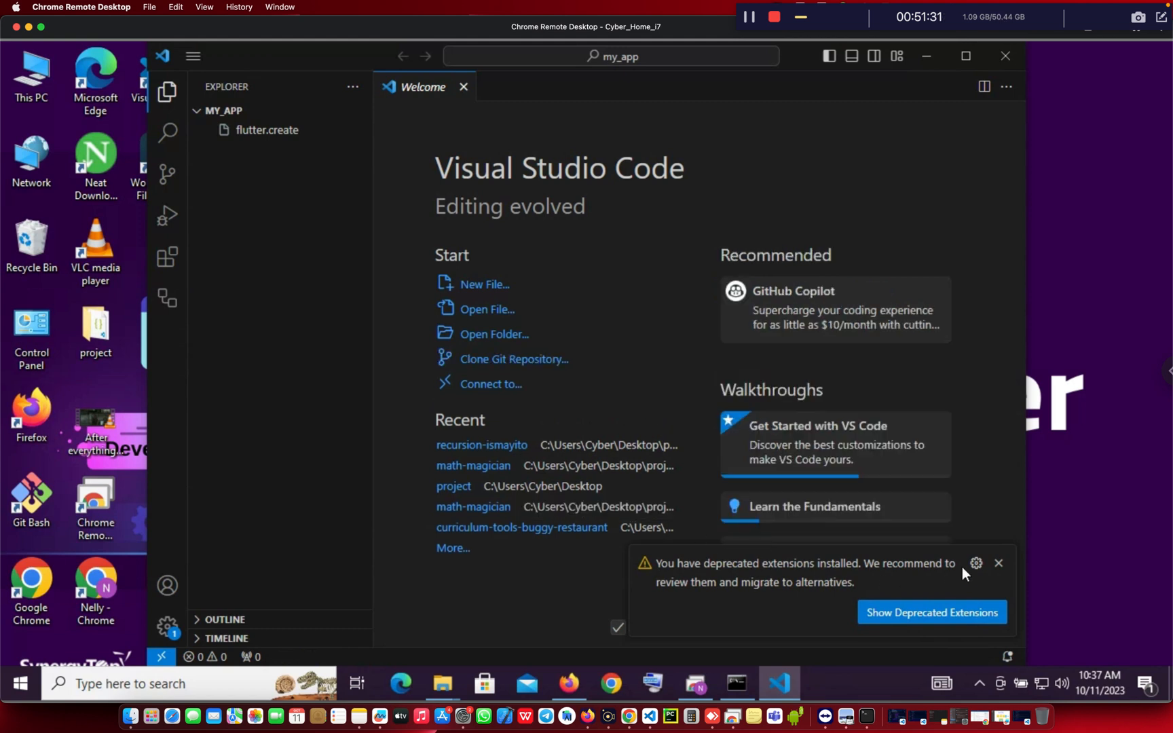
pyautogui.click(997, 565)
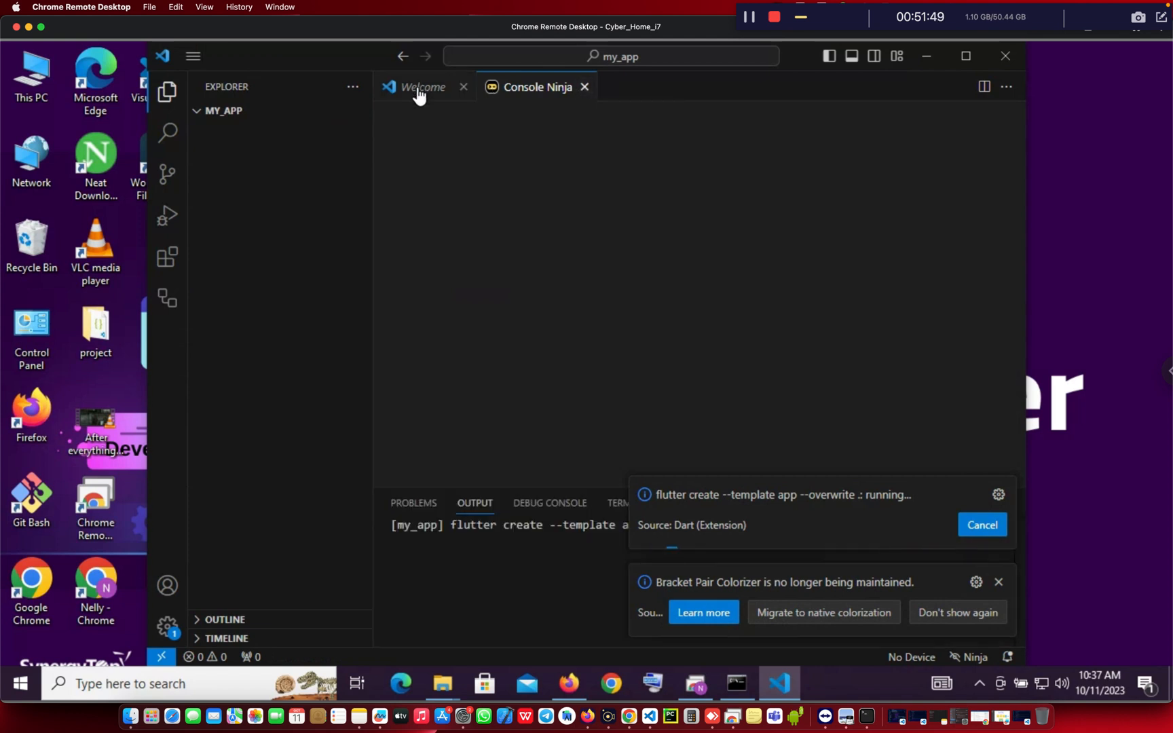
pyautogui.click(585, 88)
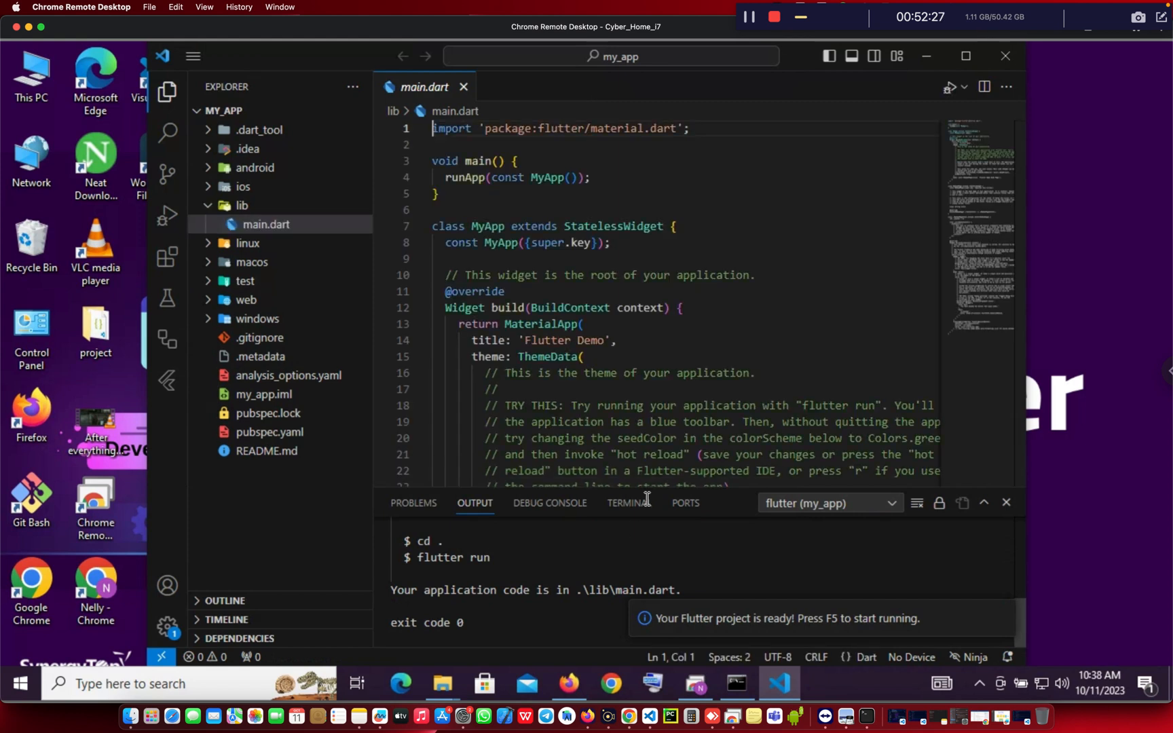
# Maximize the editor window, zoom the interface in one level and look through the code in main.dart
pyautogui.click(963, 58)
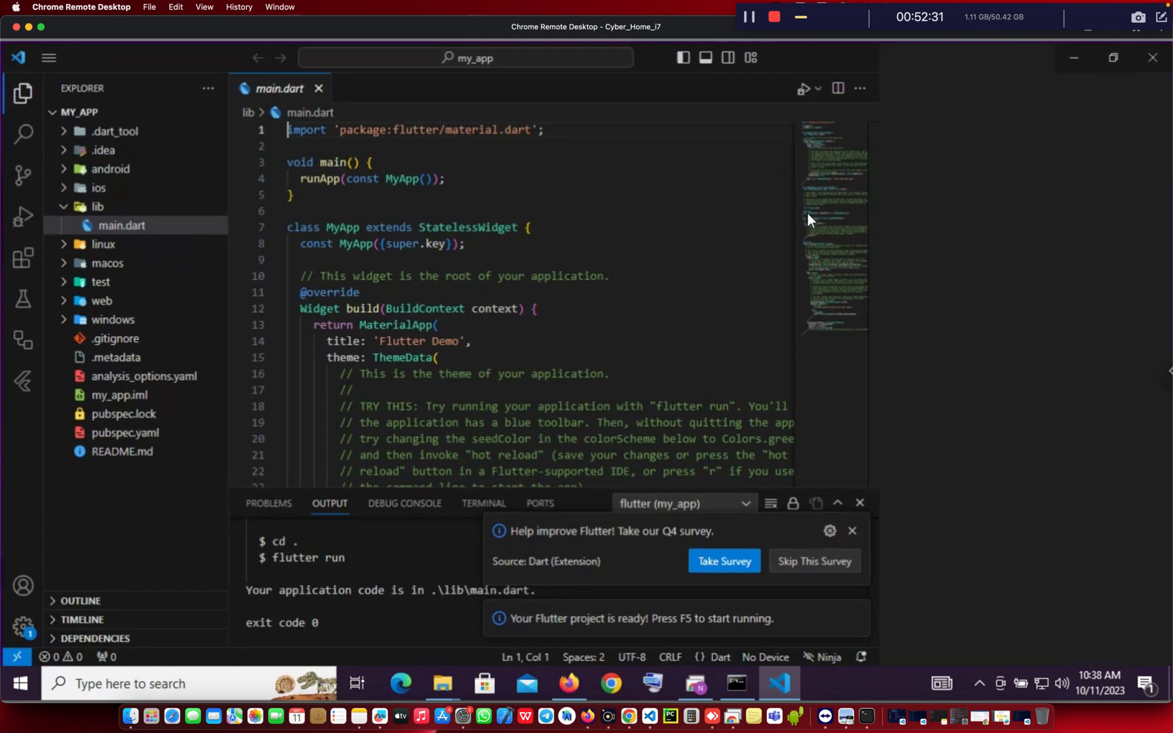
pyautogui.click(467, 435)
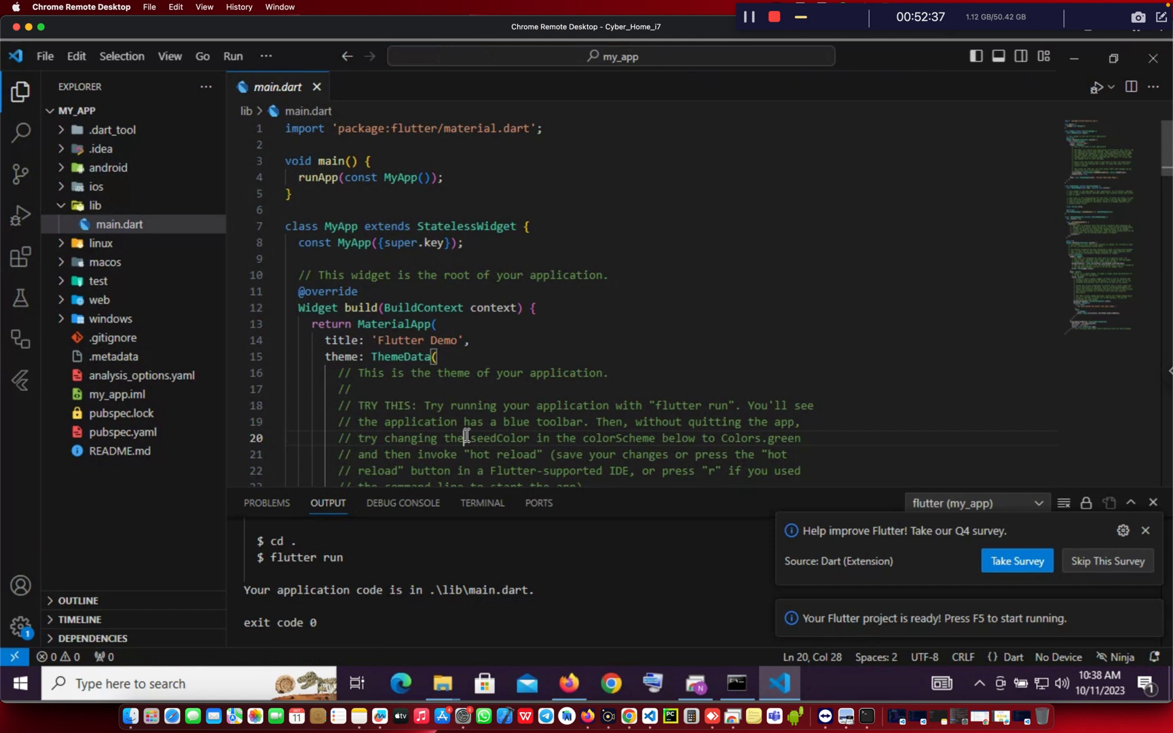
pyautogui.hotkey('ctrl', '=')
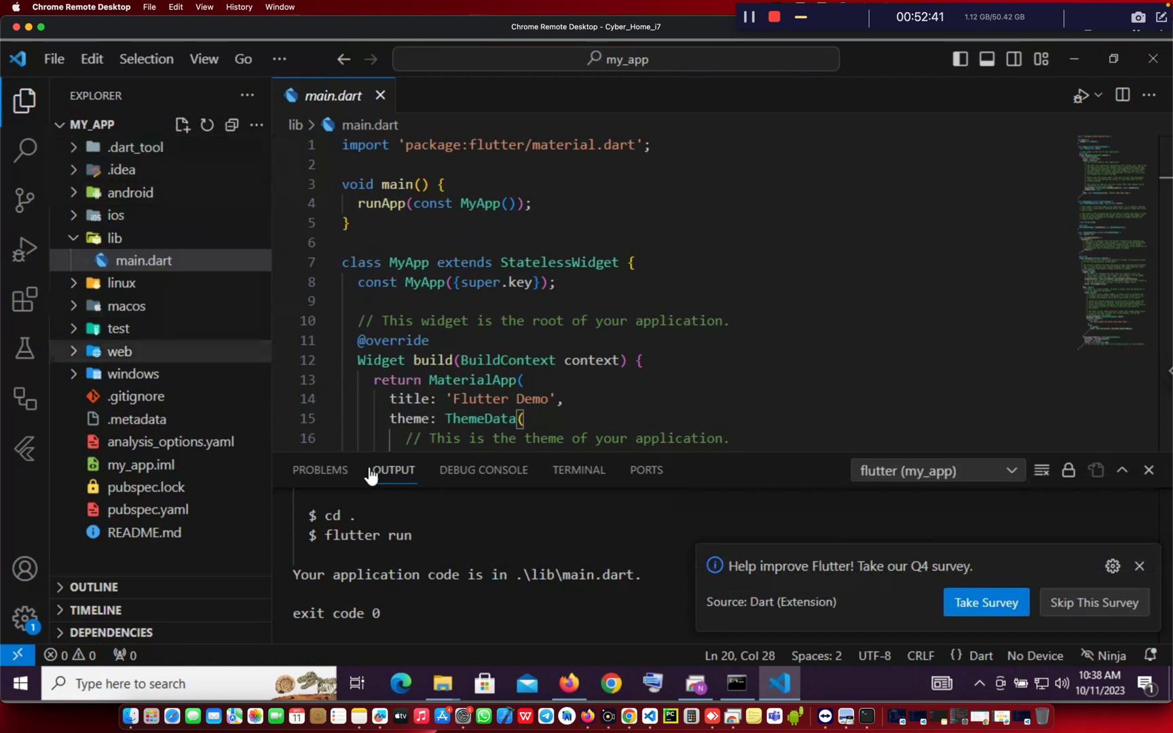
pyautogui.click(612, 350)
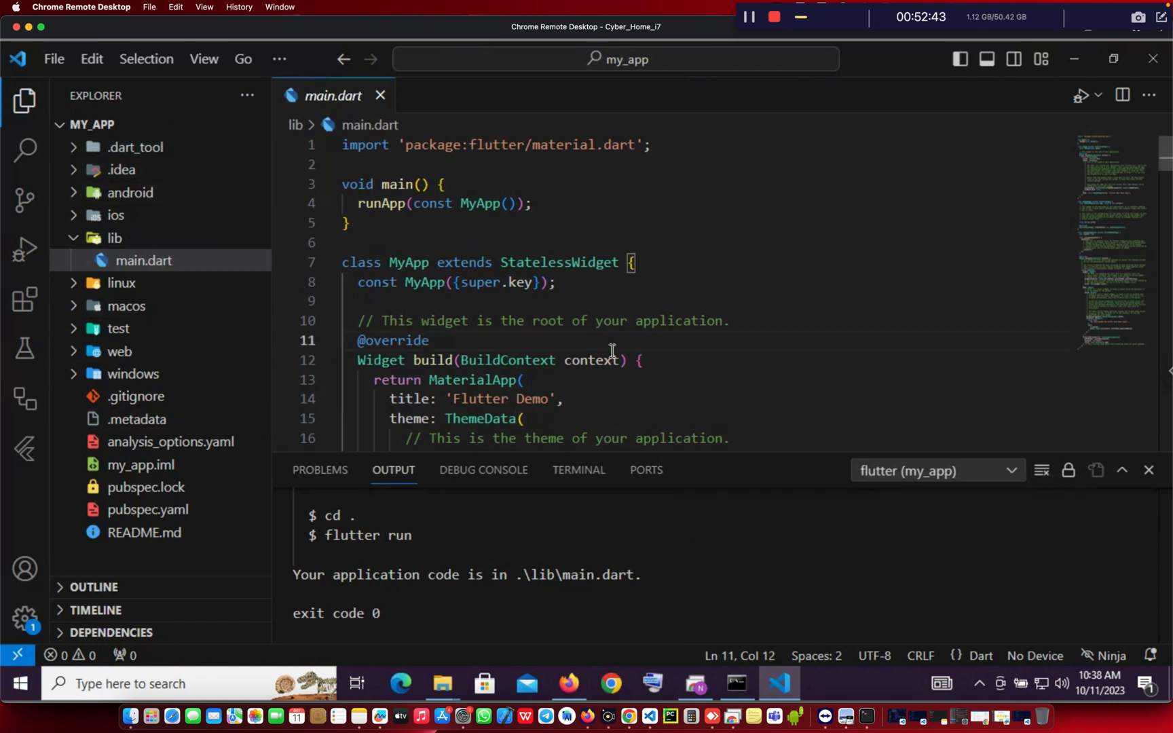
pyautogui.scroll(-2, 613, 352)
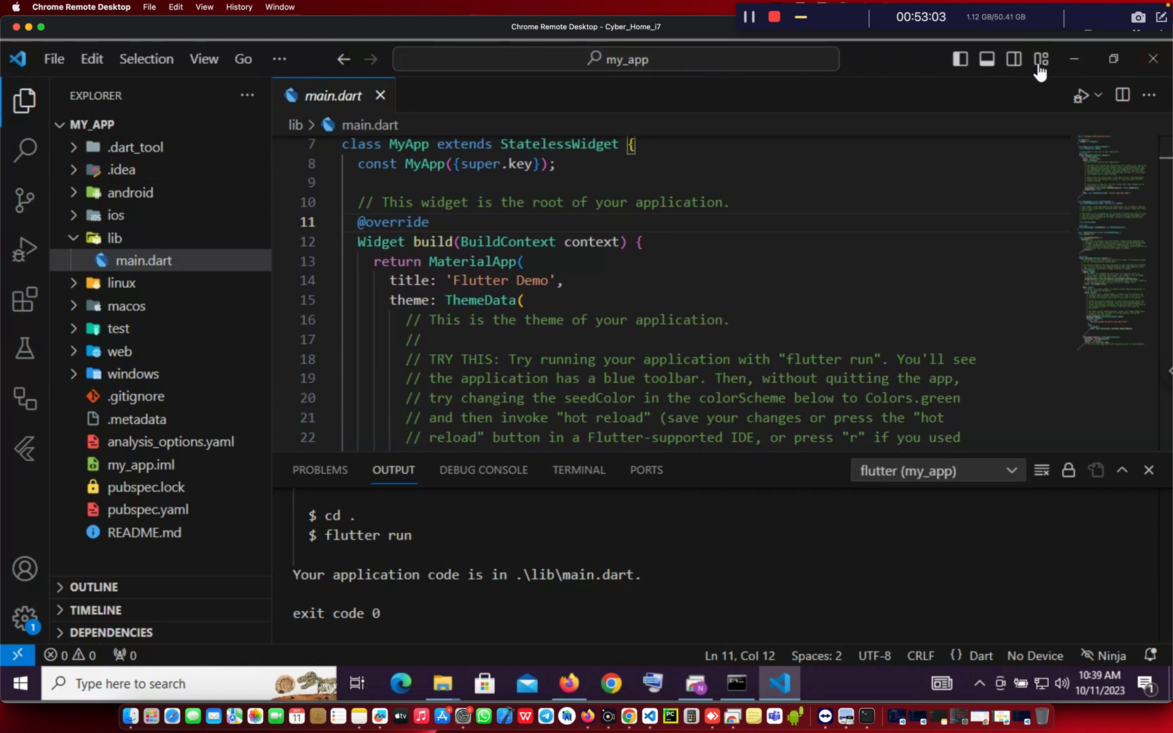
# Close the my_app editor window and move the remote desktop session out of the way
pyautogui.click(1150, 59)
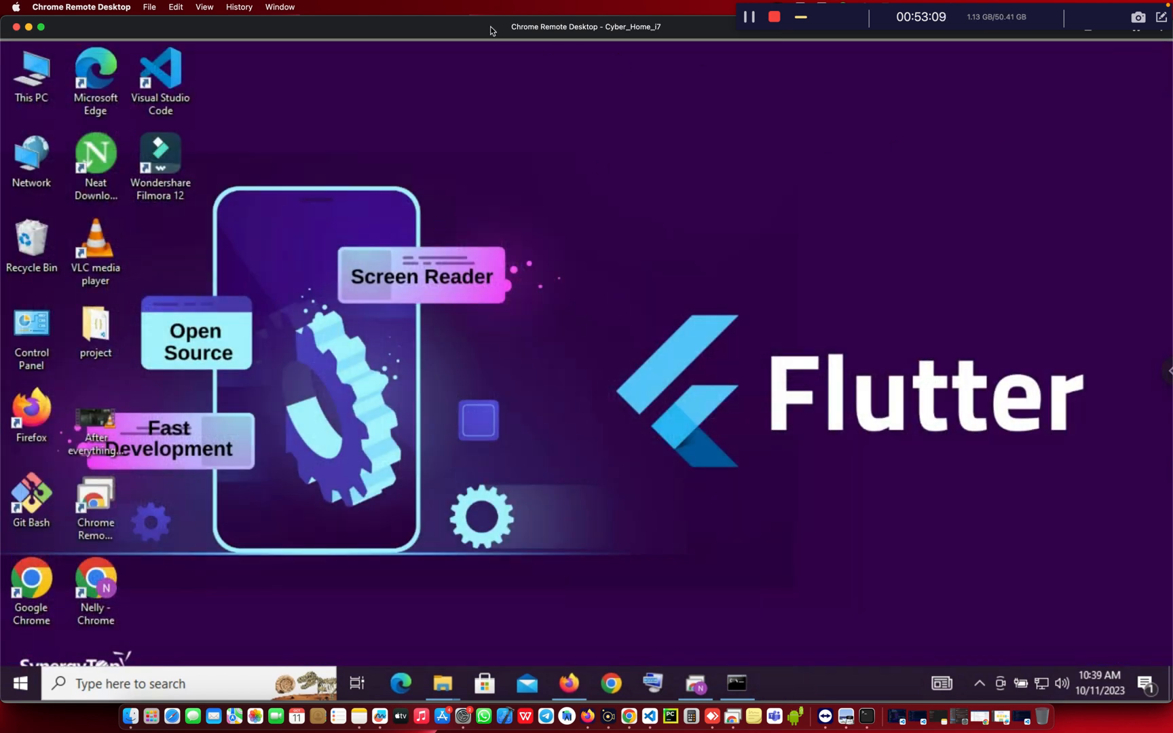
pyautogui.moveTo(459, 29); pyautogui.dragTo(479, 66)
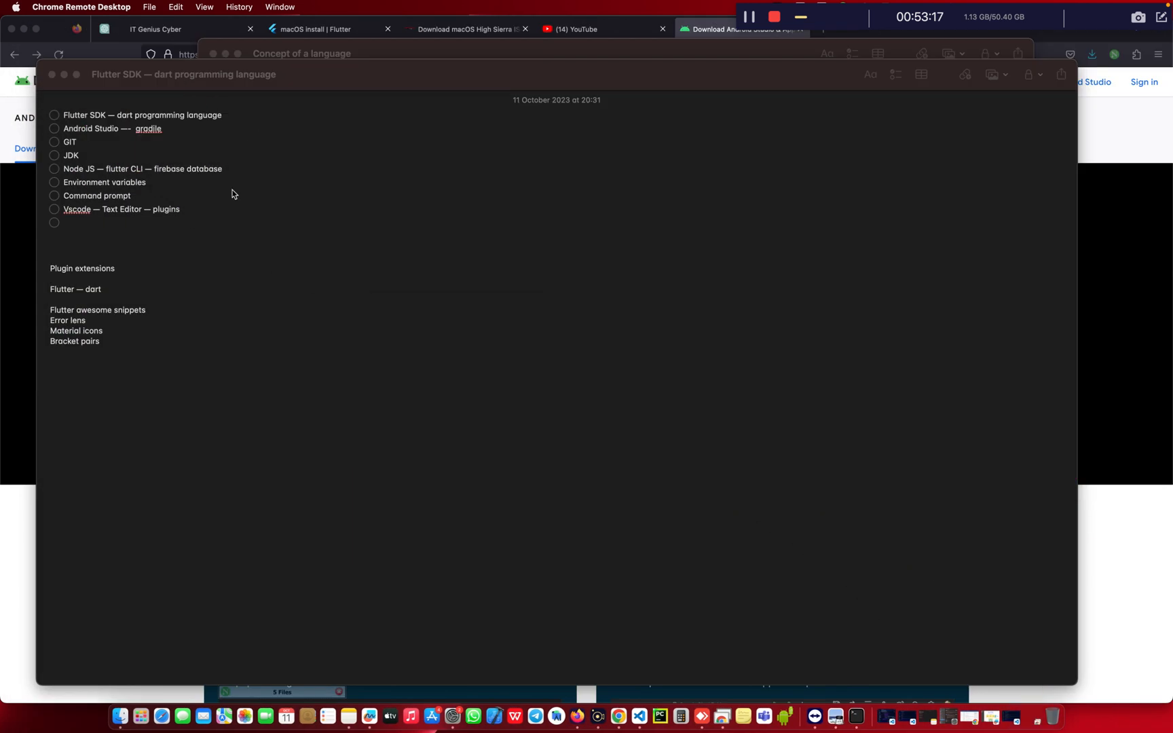
# Minimize the two notes windows and the Android Studio browser window, and cancel Preview's file-opening dialog
pyautogui.click(63, 75)
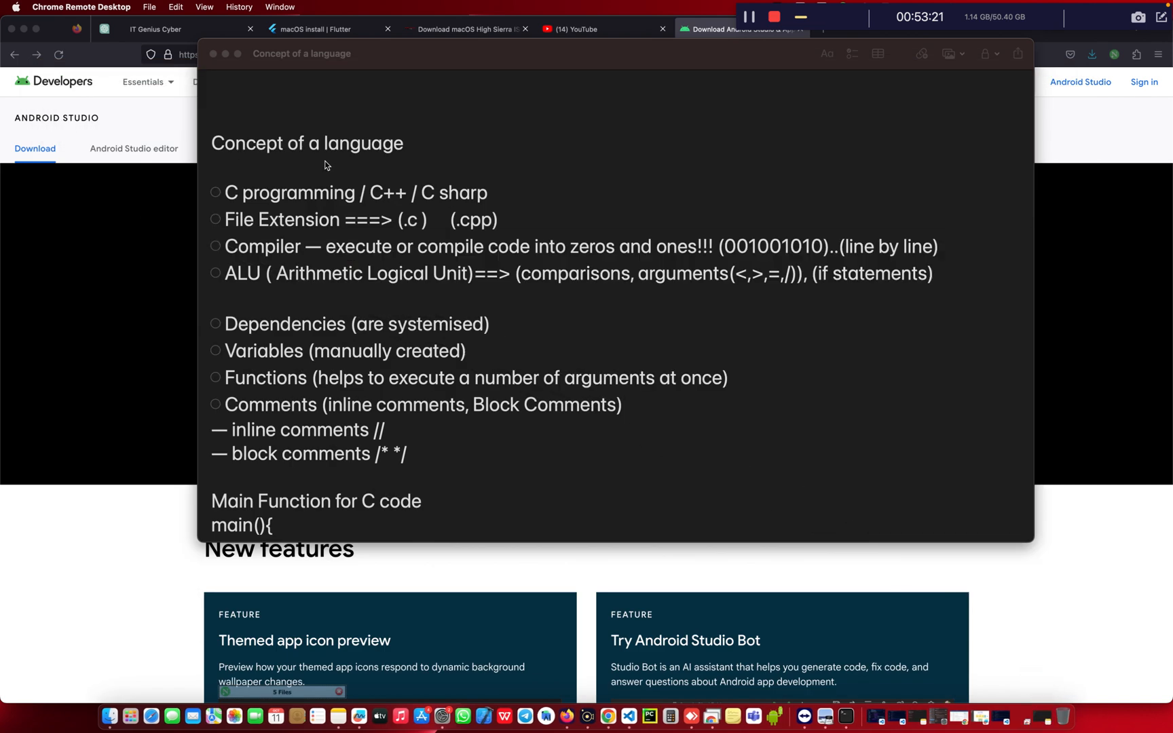
pyautogui.click(228, 54)
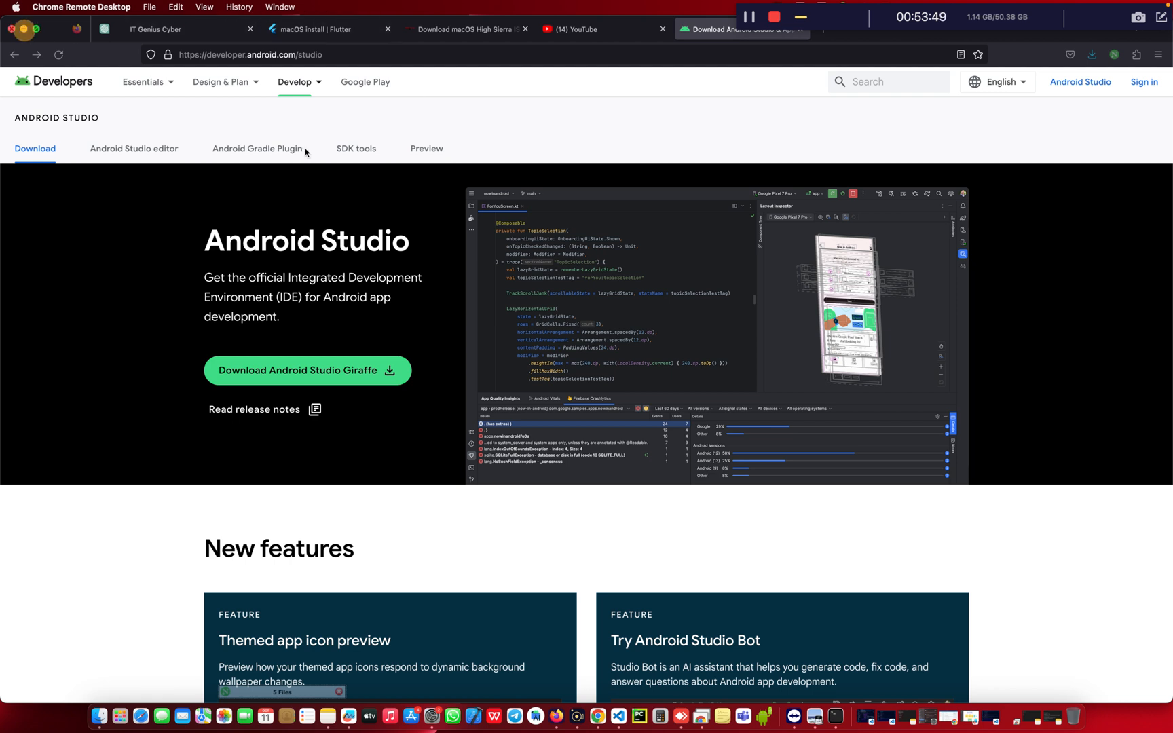
pyautogui.press('cmd+m')
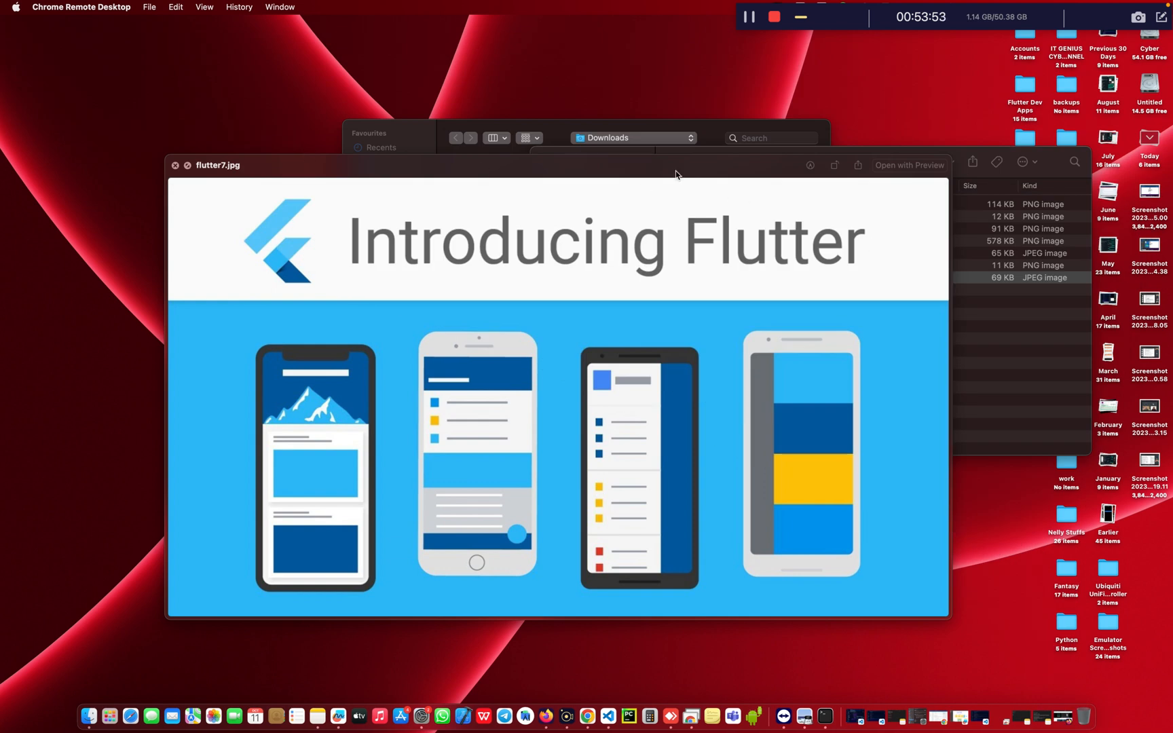
pyautogui.click(393, 130)
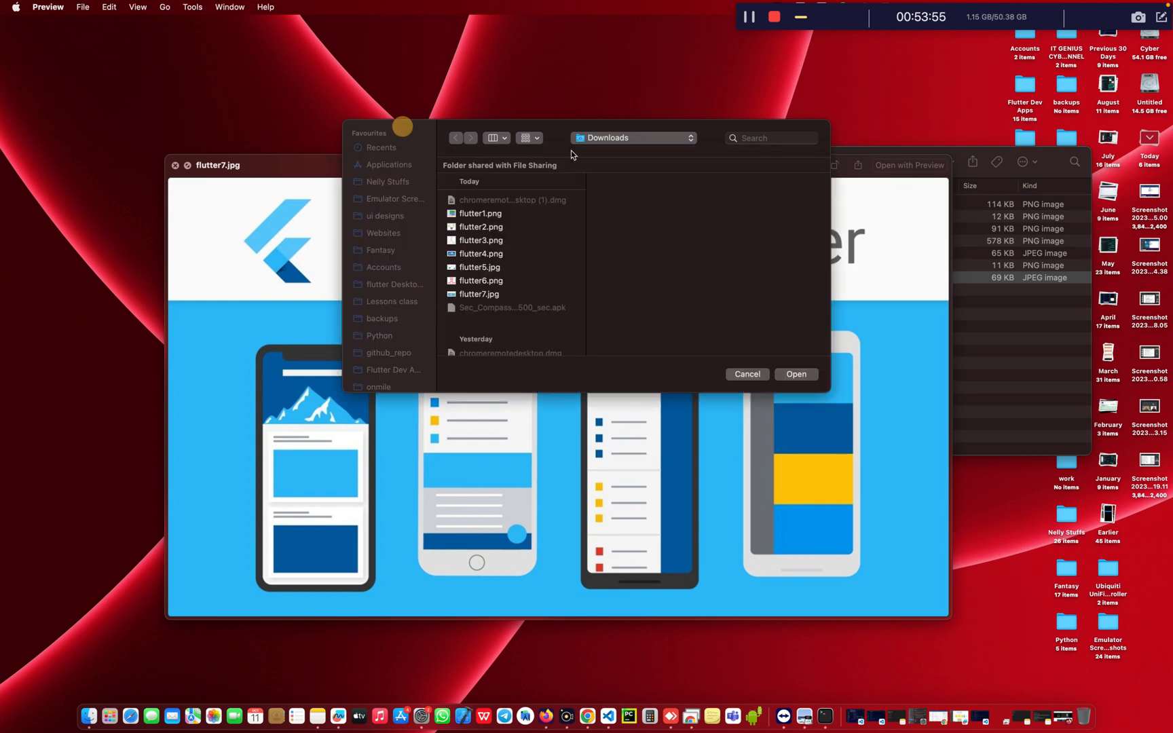
pyautogui.click(747, 374)
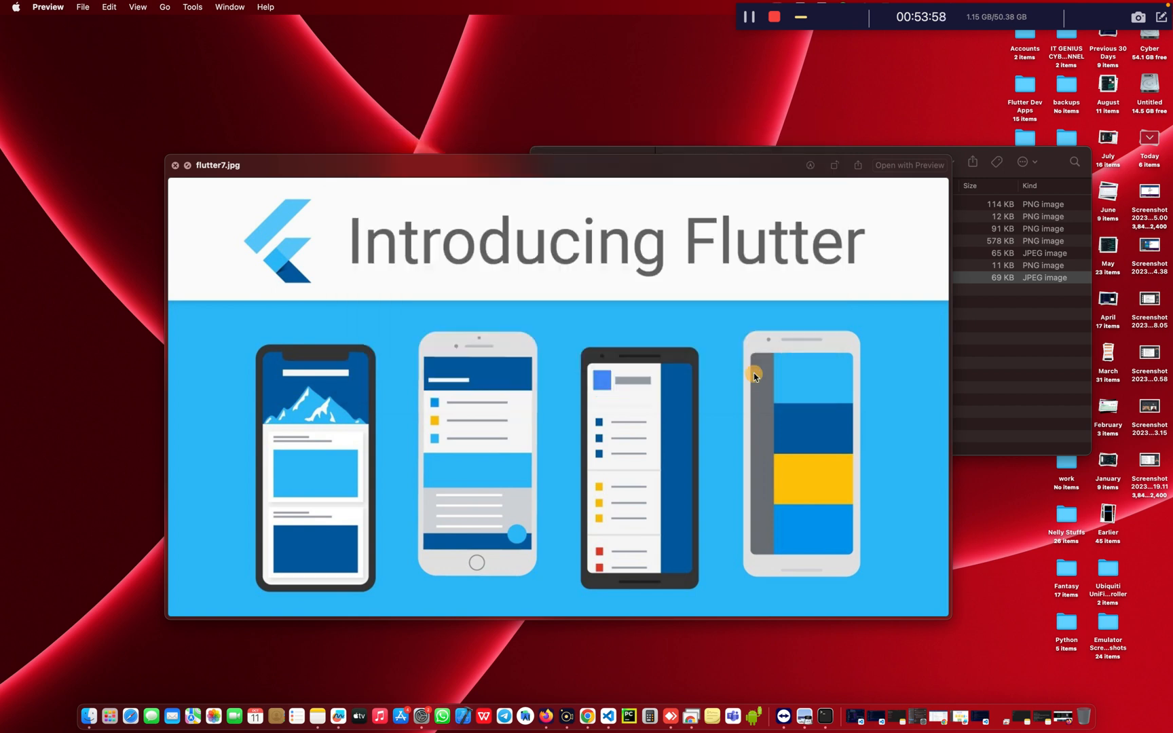
# Close the flutter7.jpg preview and the flutter lesson folder window
pyautogui.click(176, 165)
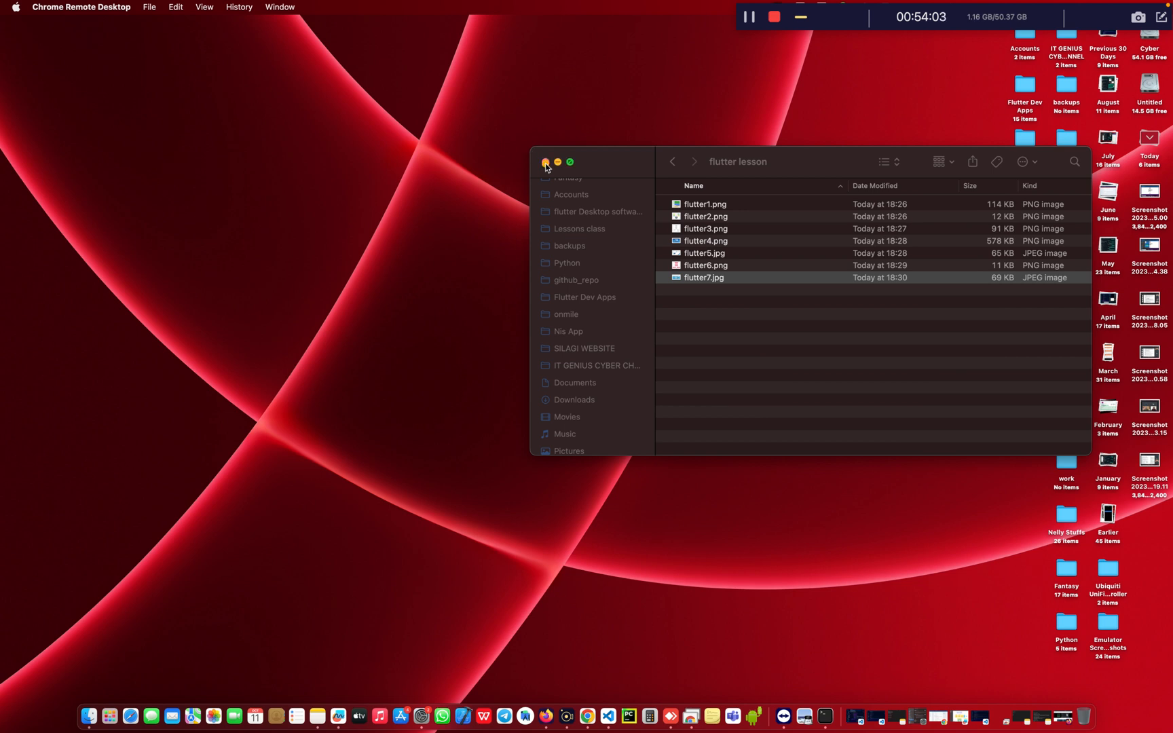
pyautogui.click(545, 162)
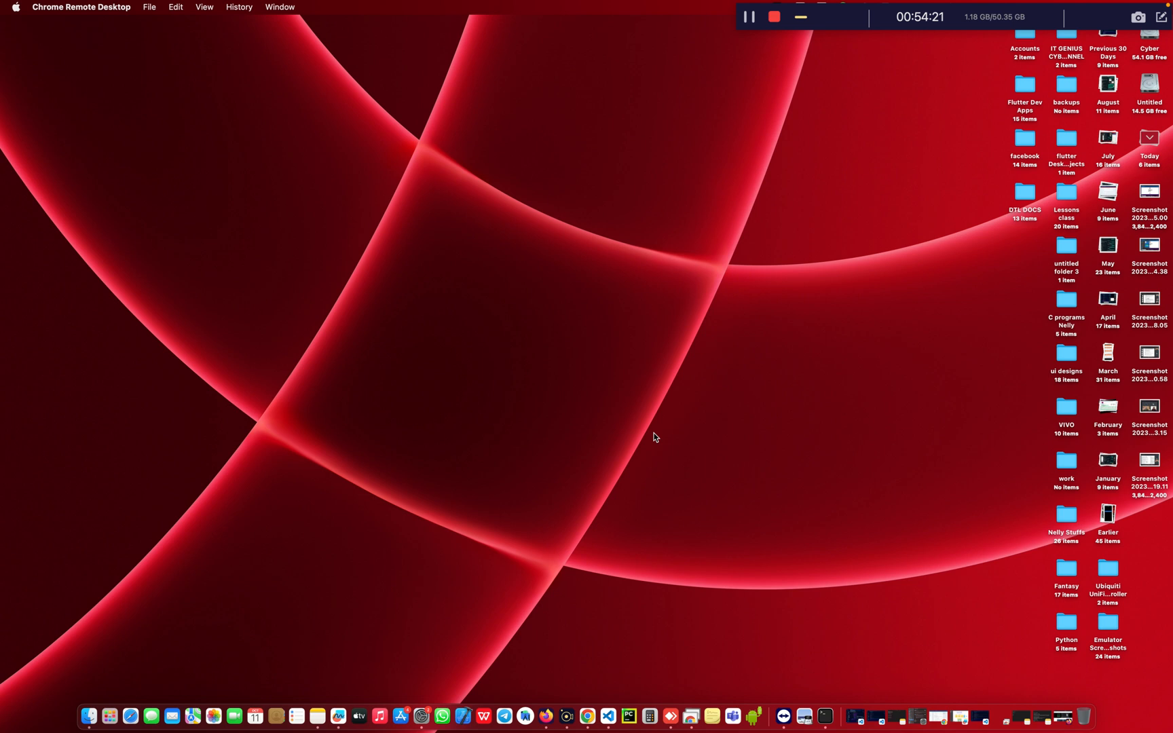
# Bring back the "Concept of a language" note and clear all of its text to get a blank note
pyautogui.click(1164, 723)
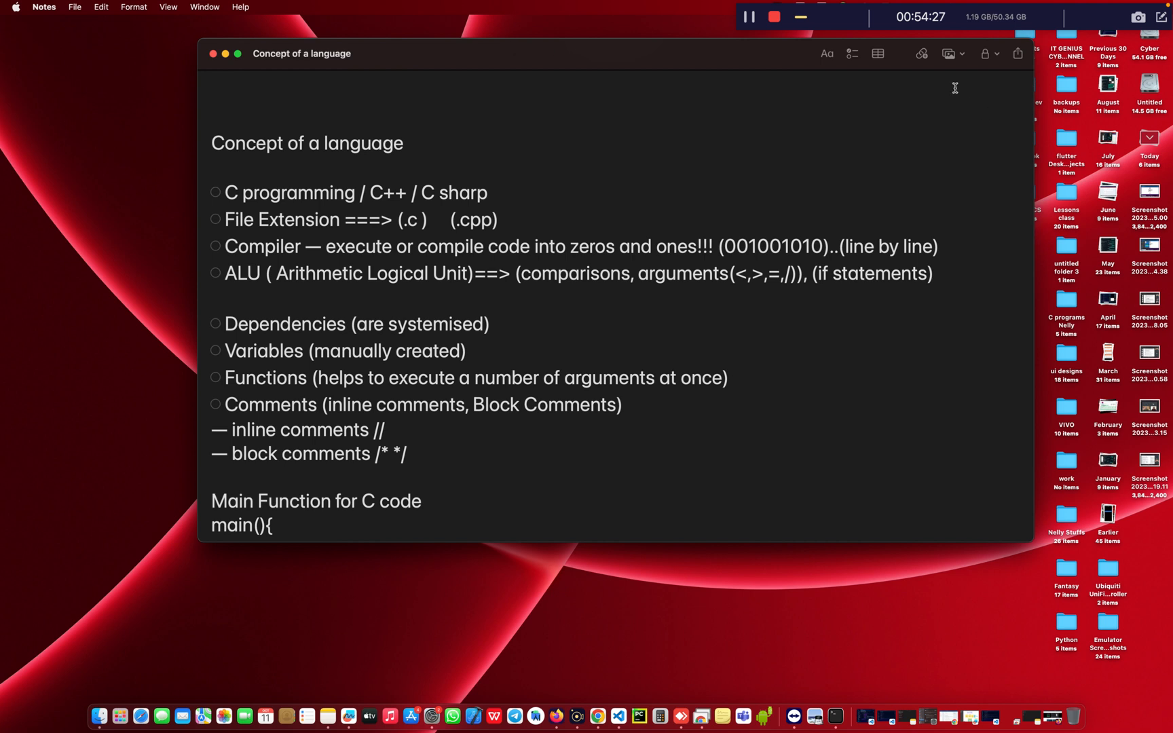
pyautogui.click(950, 55)
pyautogui.click(869, 82)
pyautogui.rightClick(745, 49)
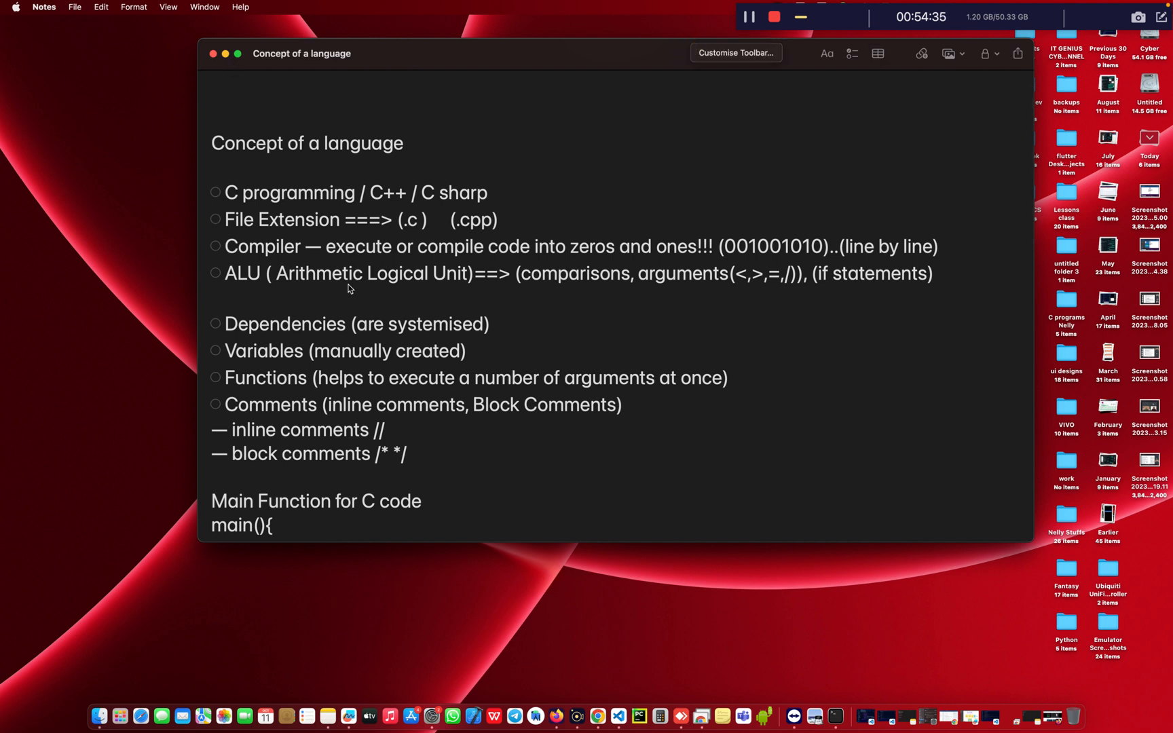
pyautogui.click(416, 411)
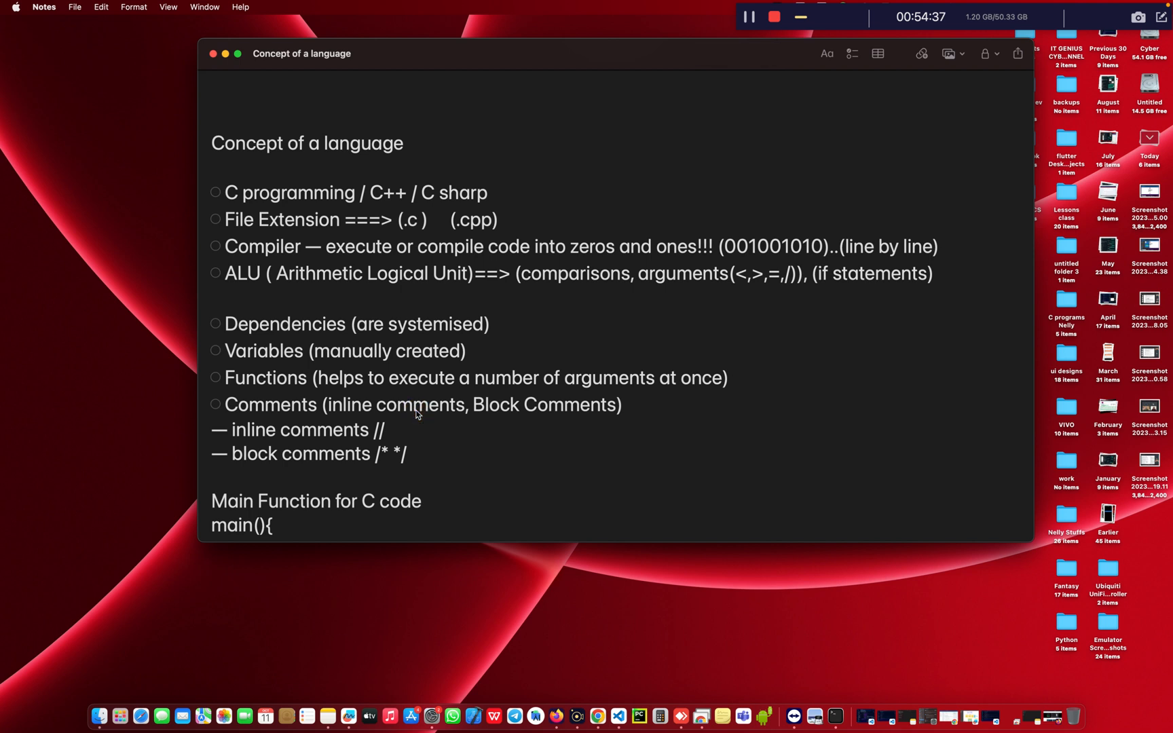
pyautogui.press('super+a')
pyautogui.press('BackSpace')
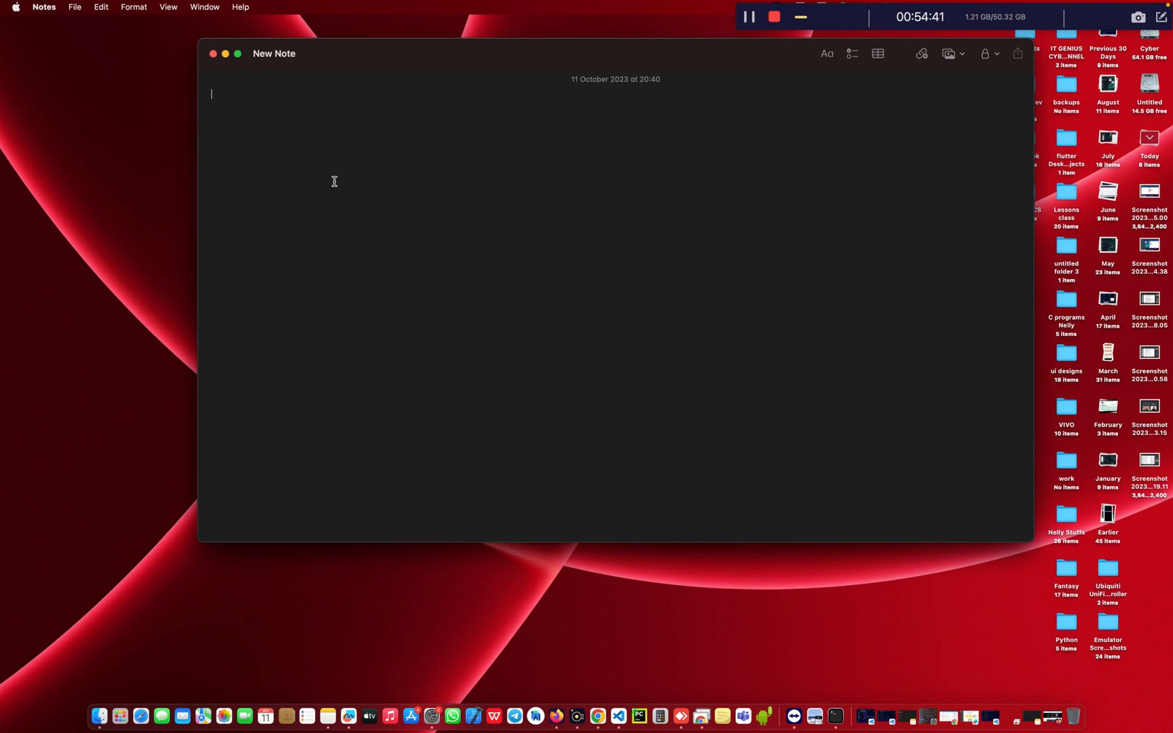
# List "Android studio", "Flutter SDK" and "Root folder allocation for flutter zh or pr" on separate lines of the note
pyautogui.write('adroid studio')
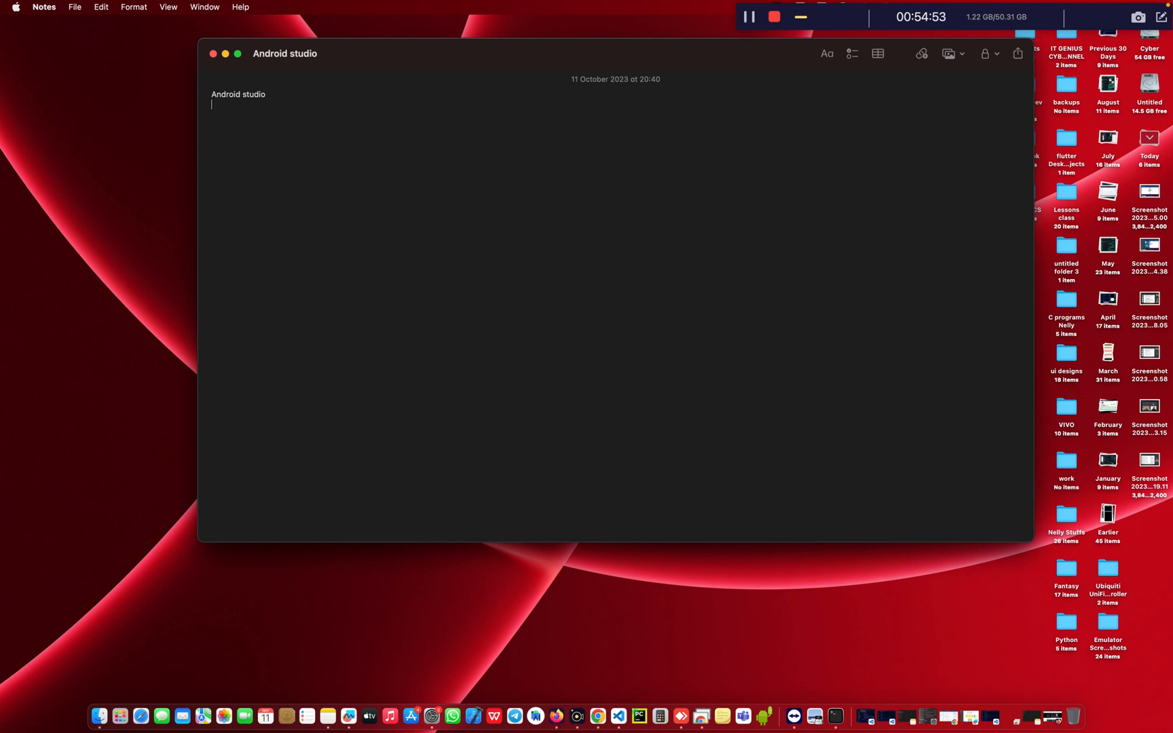
pyautogui.write('flutter SD')
pyautogui.write('foot fol')
pyautogui.write('der allocation for')
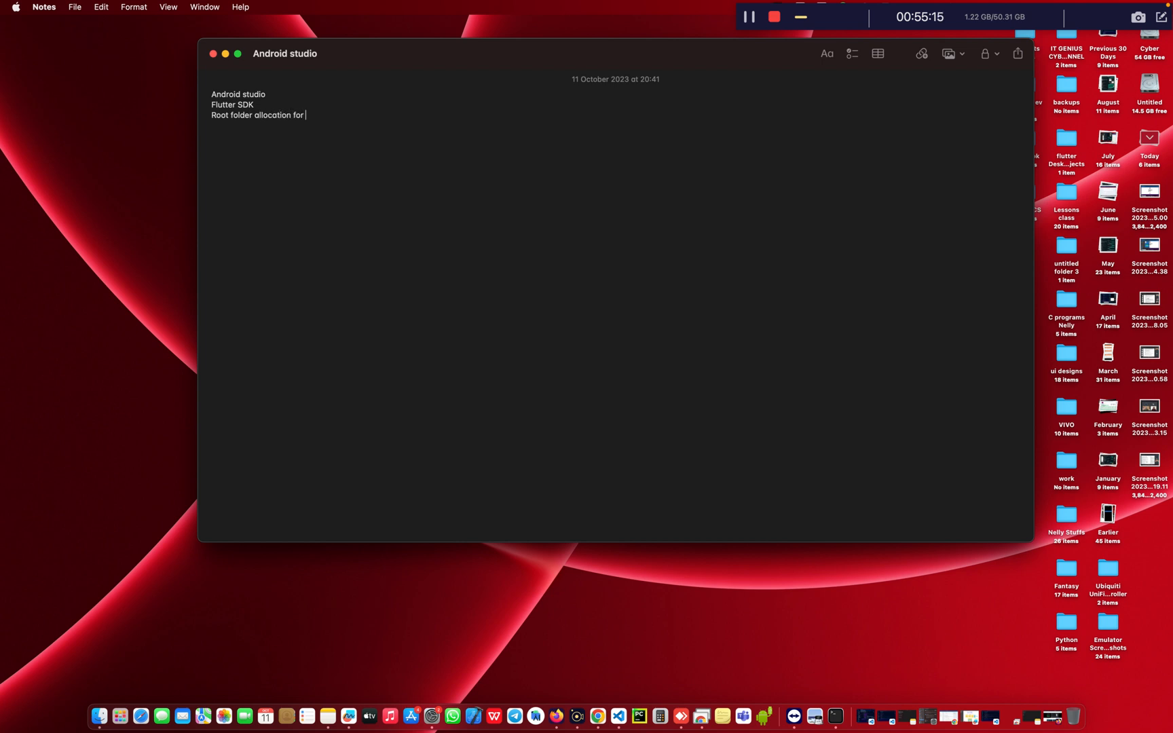
pyautogui.write(' flutter')
pyautogui.press('Return')
pyautogui.click(357, 116)
pyautogui.write('zh or pr')
pyautogui.click(474, 644)
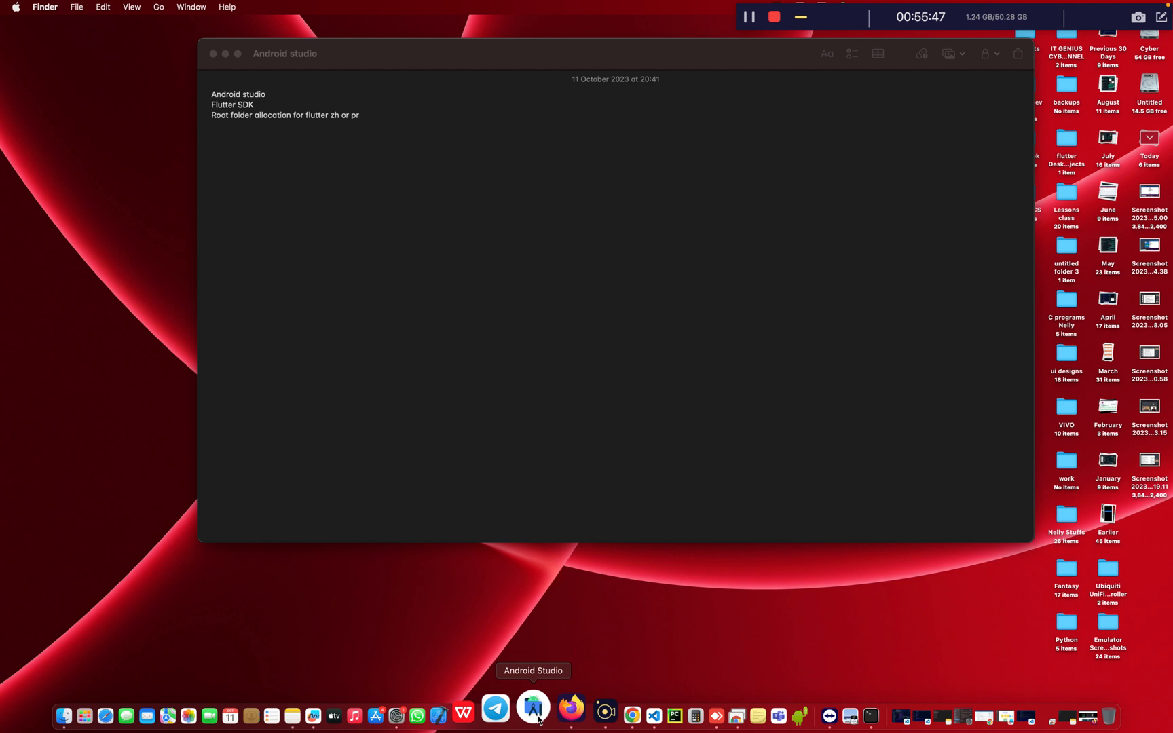
# Switch to Firefox, agree to the Android Studio Giraffe terms to view its Mac download options, dismiss the dialog and minimize the browser
pyautogui.click(555, 709)
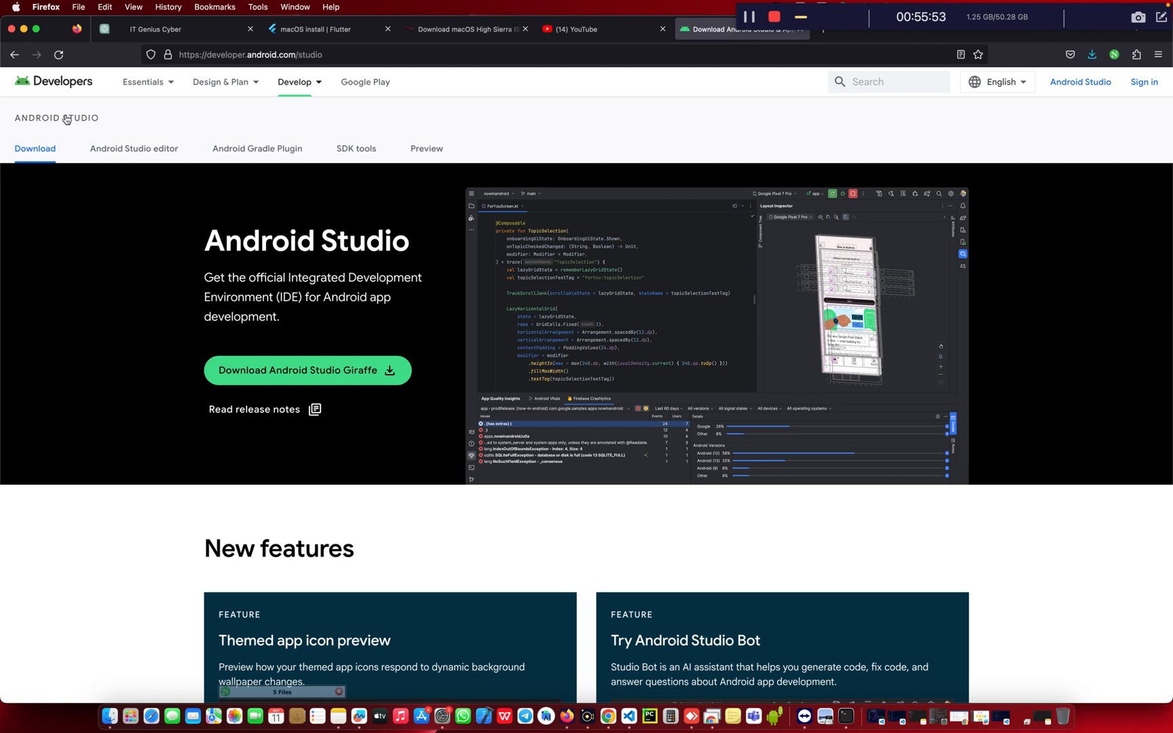
pyautogui.moveTo(251, 73)
pyautogui.click(334, 369)
pyautogui.scroll(-20, 543, 426)
pyautogui.scroll(1, 542, 426)
pyautogui.click(148, 509)
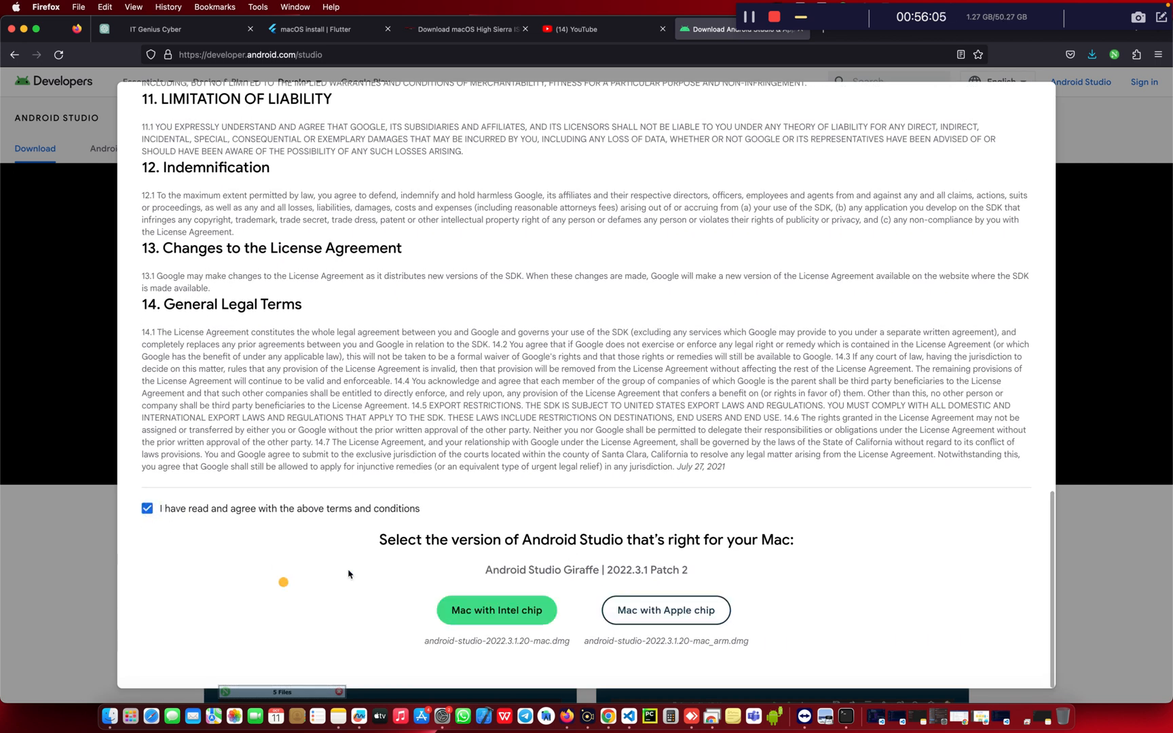
pyautogui.scroll(-1, 788, 555)
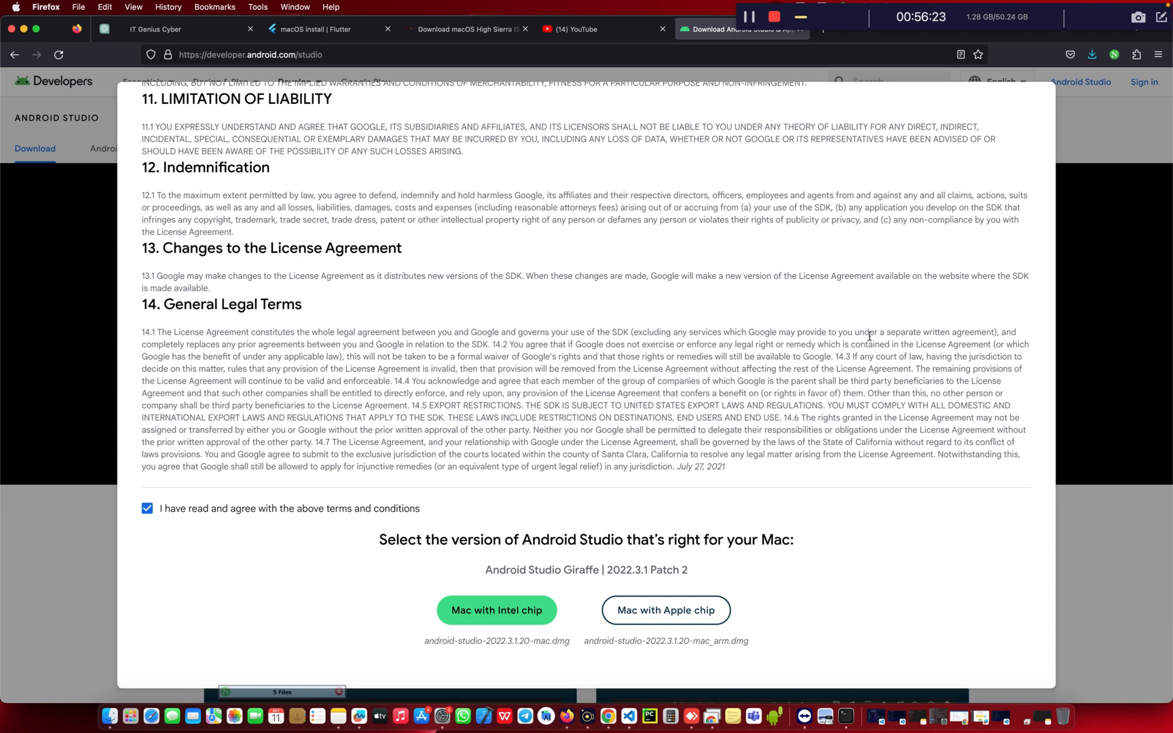
pyautogui.scroll(15, 869, 336)
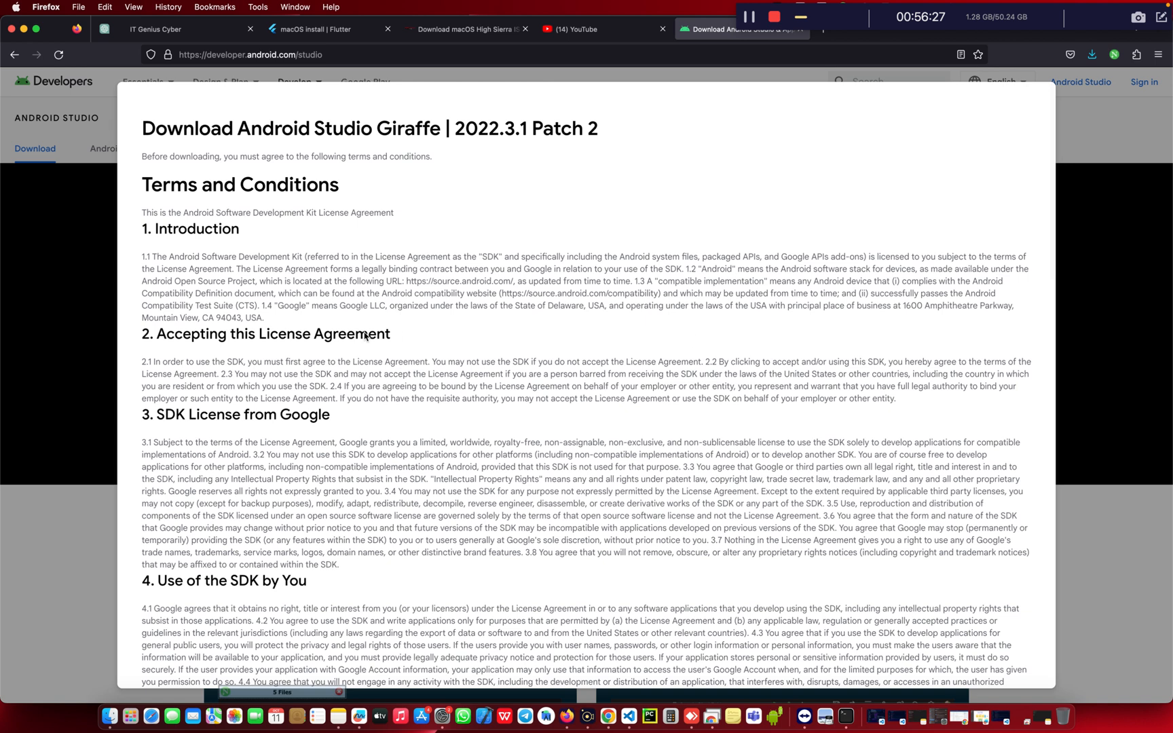
pyautogui.click(83, 355)
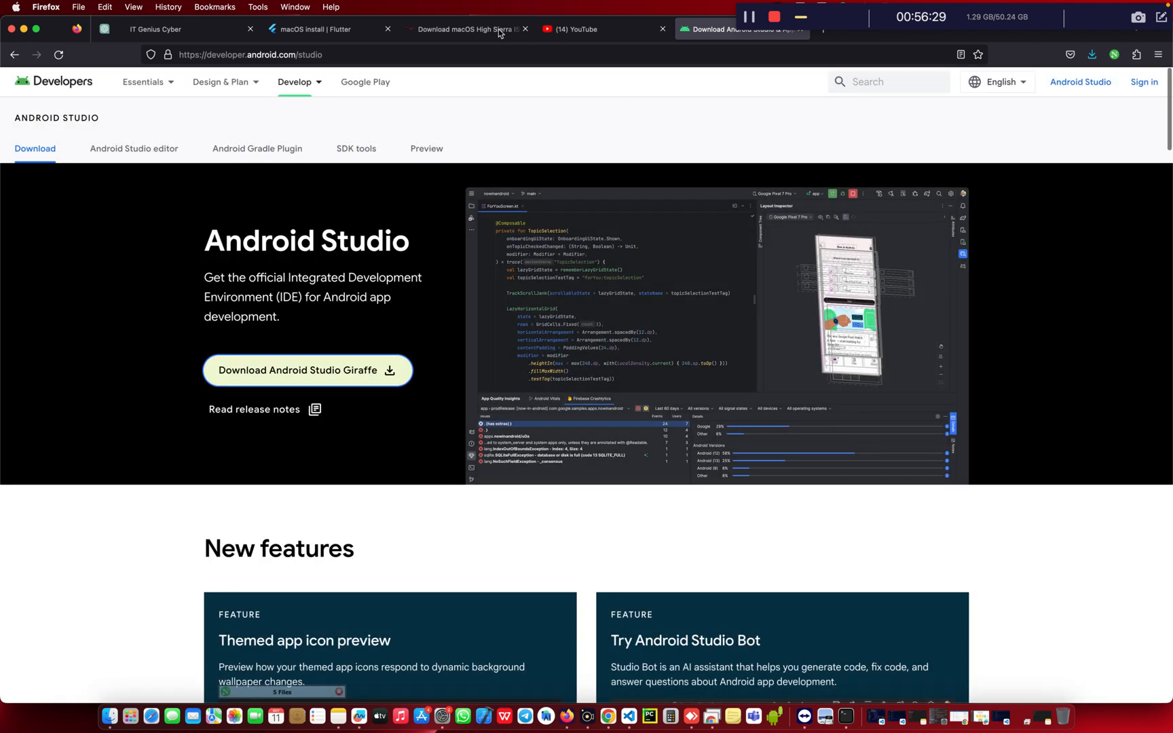
pyautogui.click(24, 29)
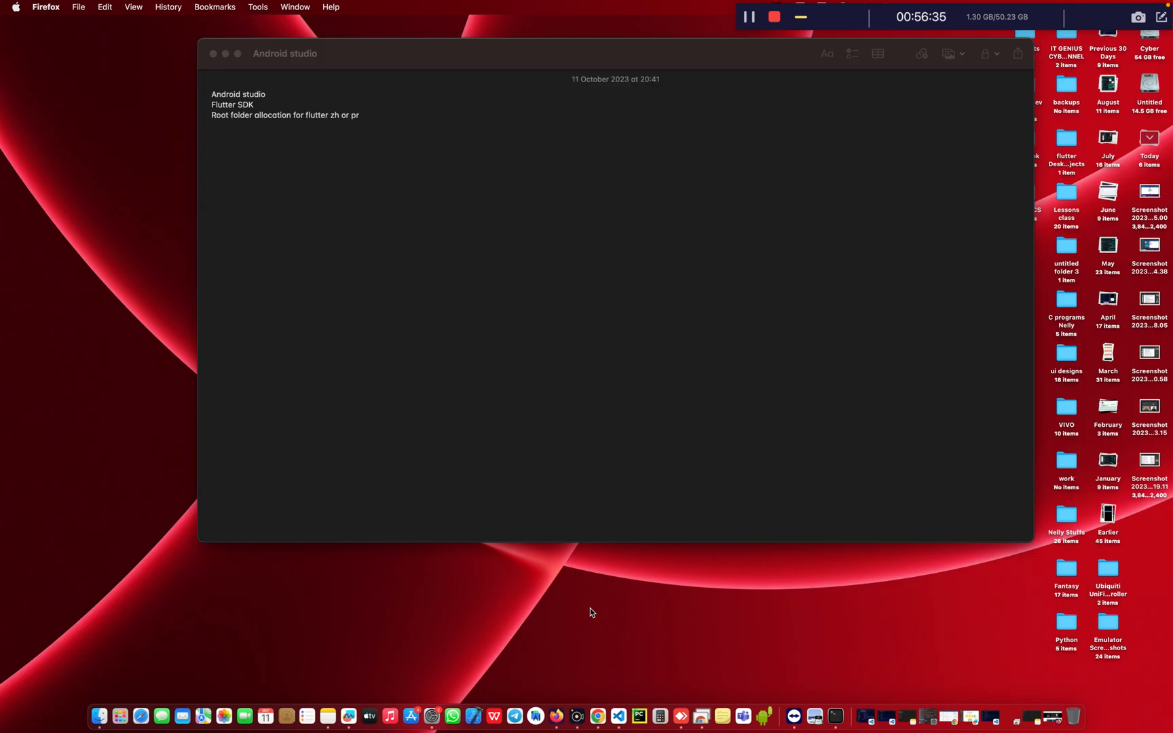
# Return to Firefox, search the web for "flutter" and reach the macOS install page through the Download Flutter SDK result
pyautogui.click(556, 715)
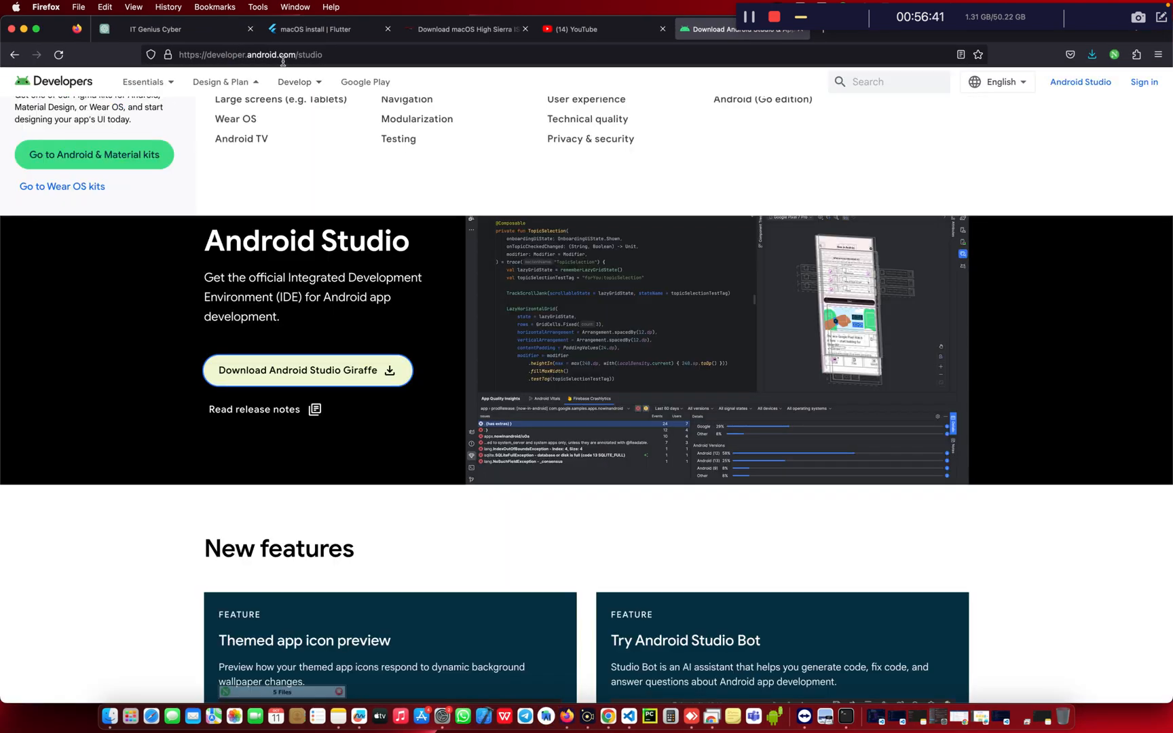
pyautogui.click(283, 61)
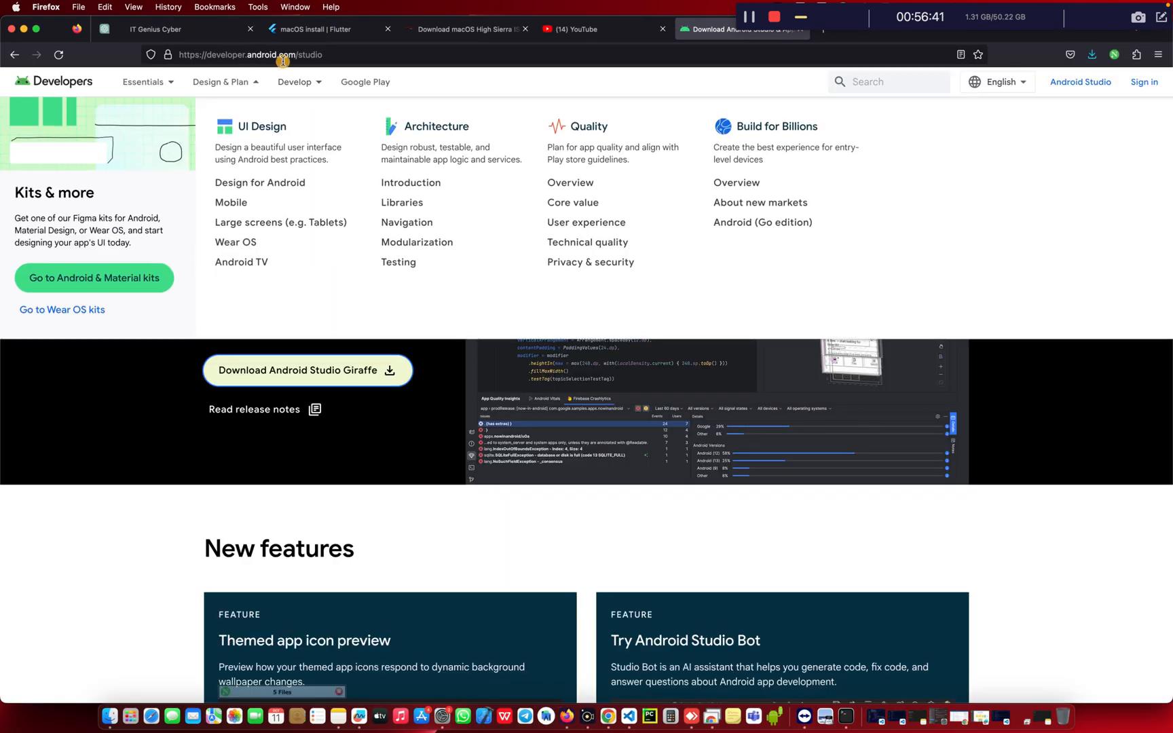
pyautogui.write('f')
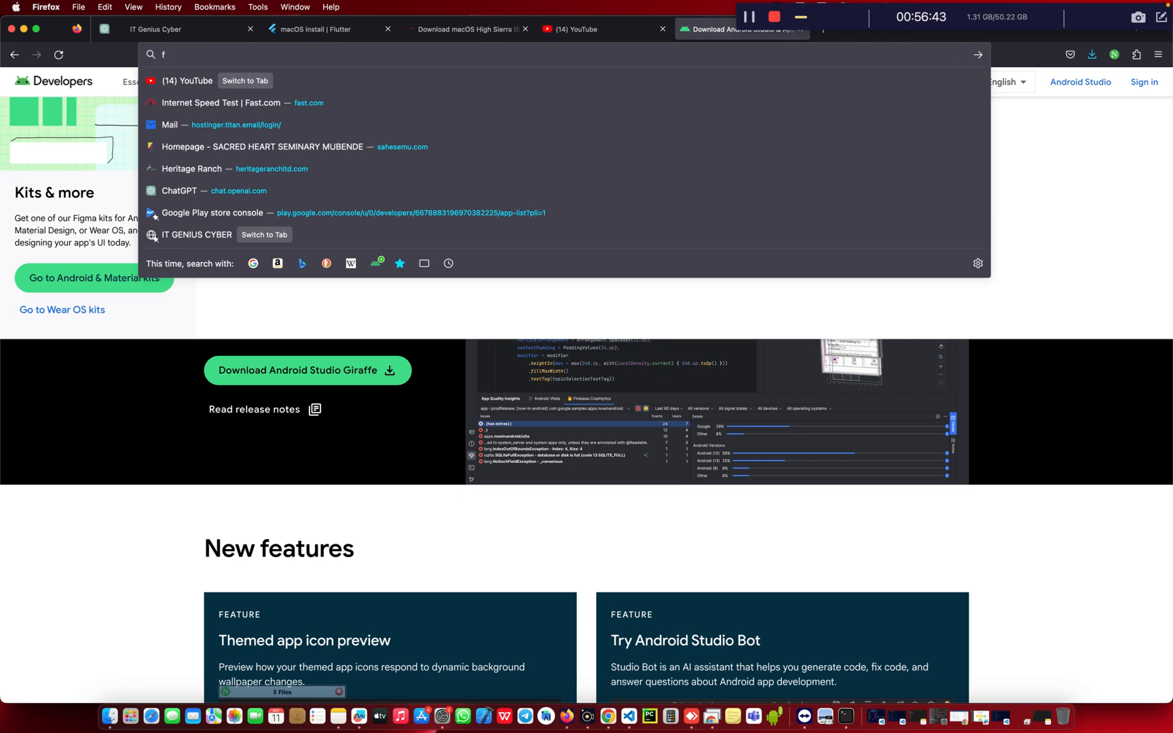
pyautogui.write('lutter')
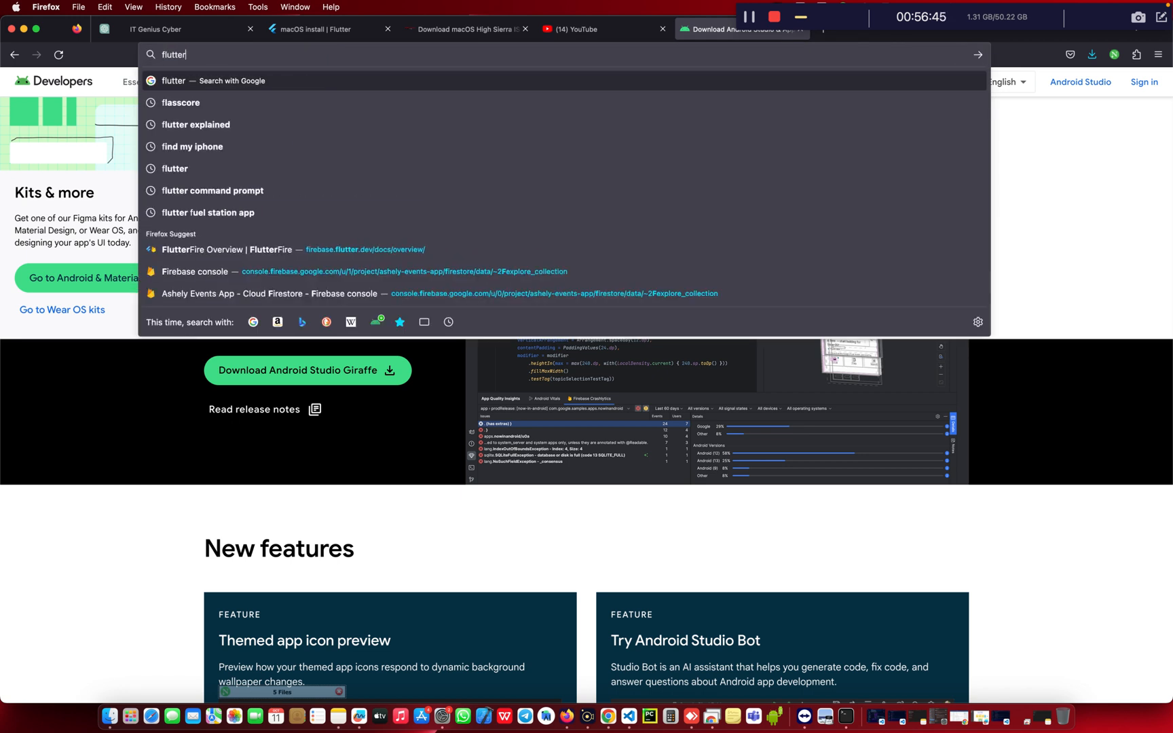
pyautogui.press('Return')
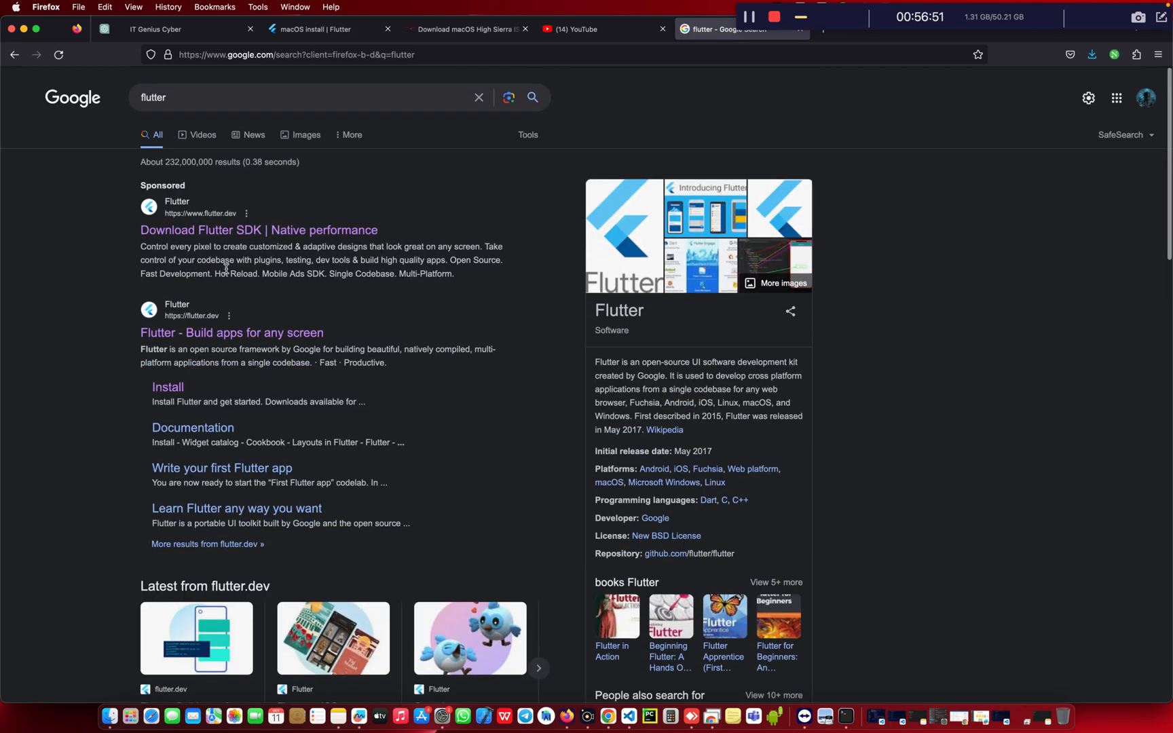
pyautogui.click(211, 230)
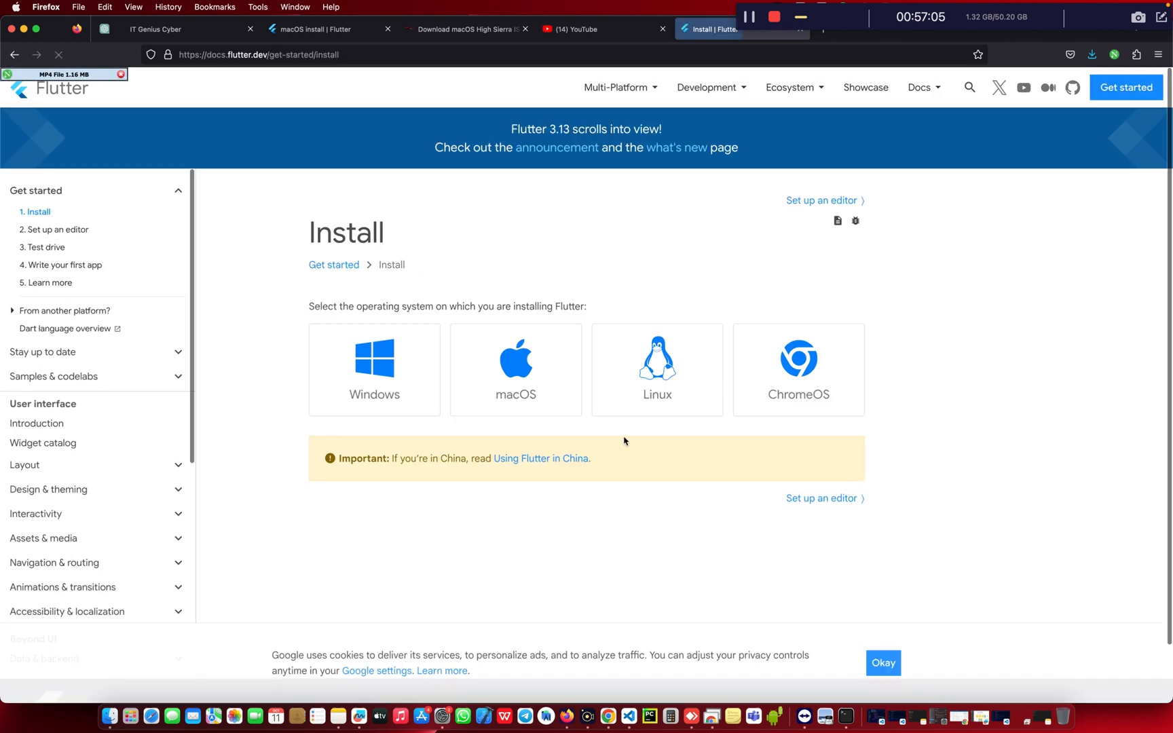
pyautogui.click(529, 384)
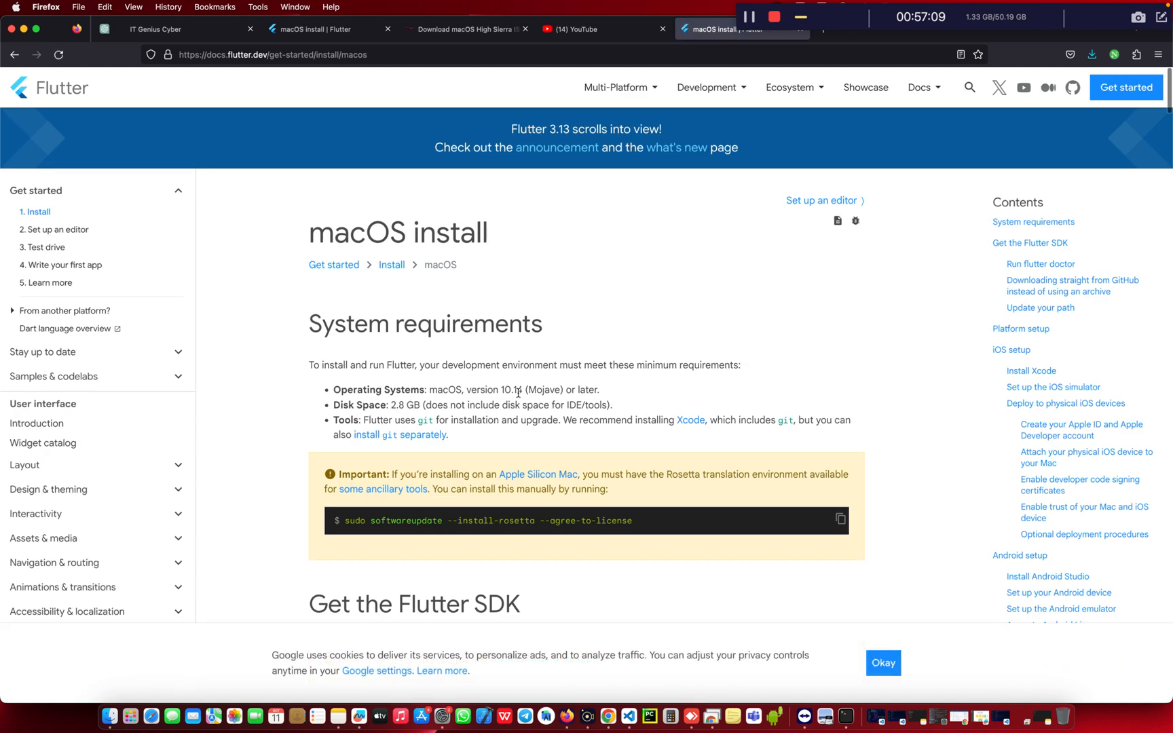
# Examine the macOS system requirements and the Flutter SDK steps for downloading, extracting and adding the flutter tool to the path
pyautogui.scroll(-5, 517, 392)
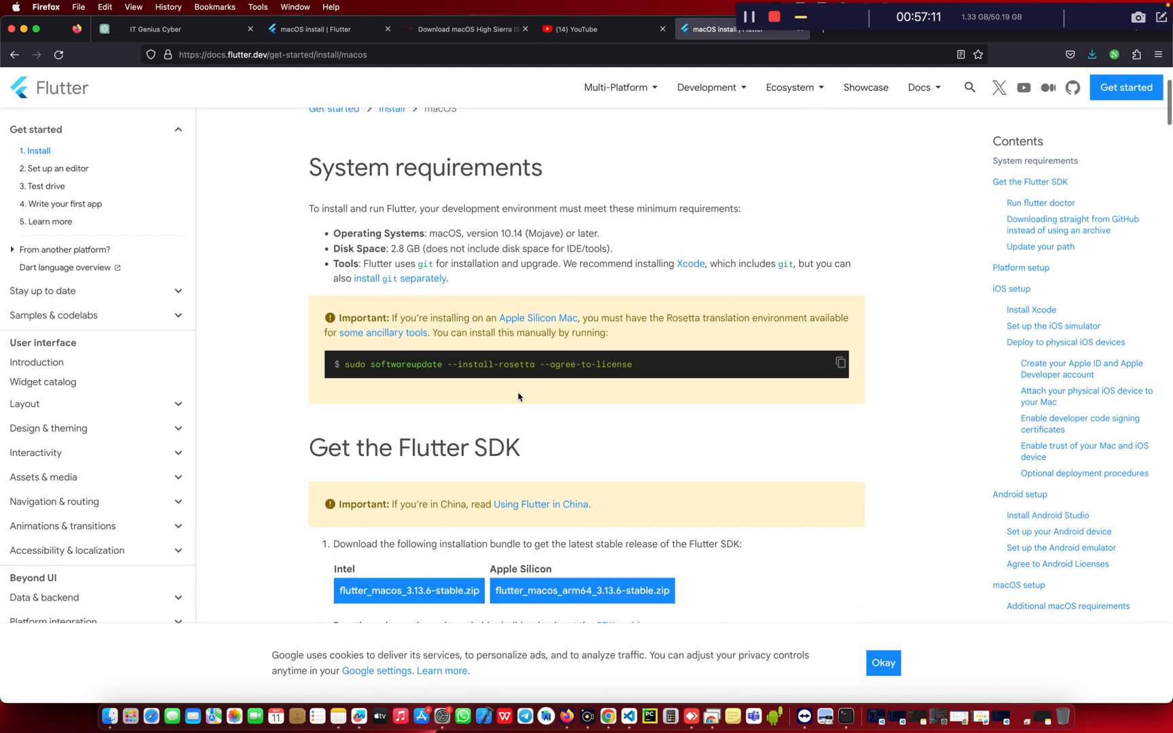
pyautogui.scroll(-2, 518, 396)
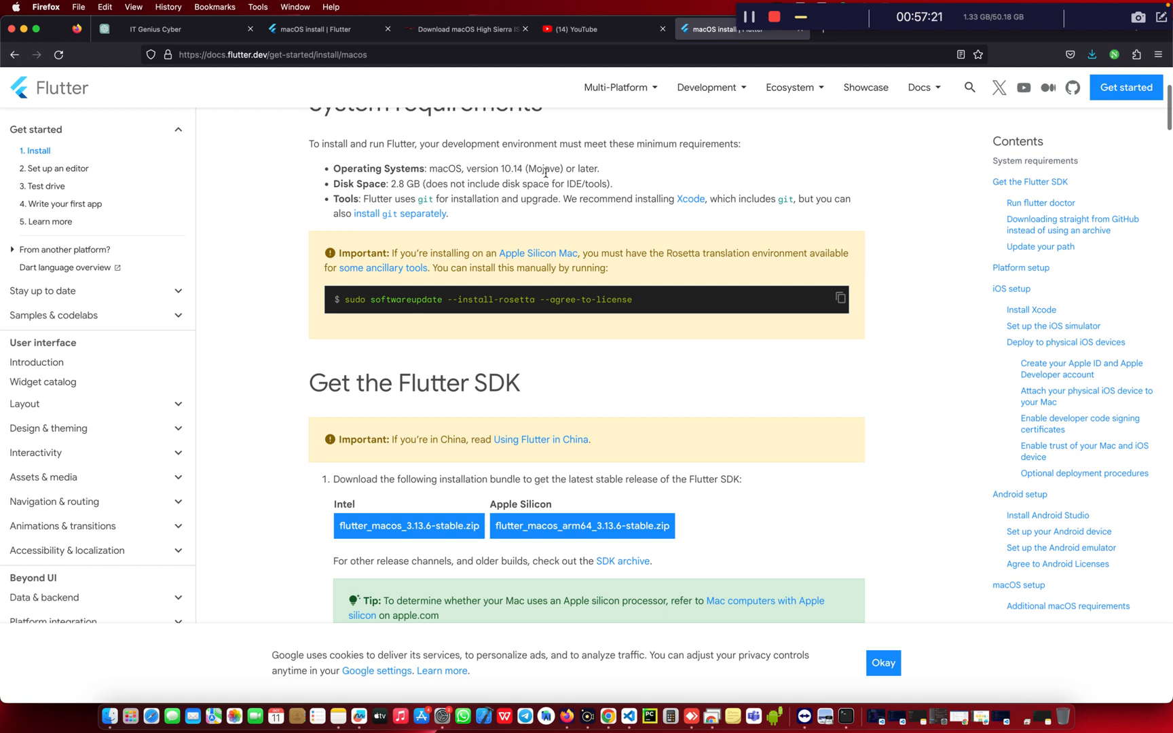
pyautogui.scroll(1, 545, 173)
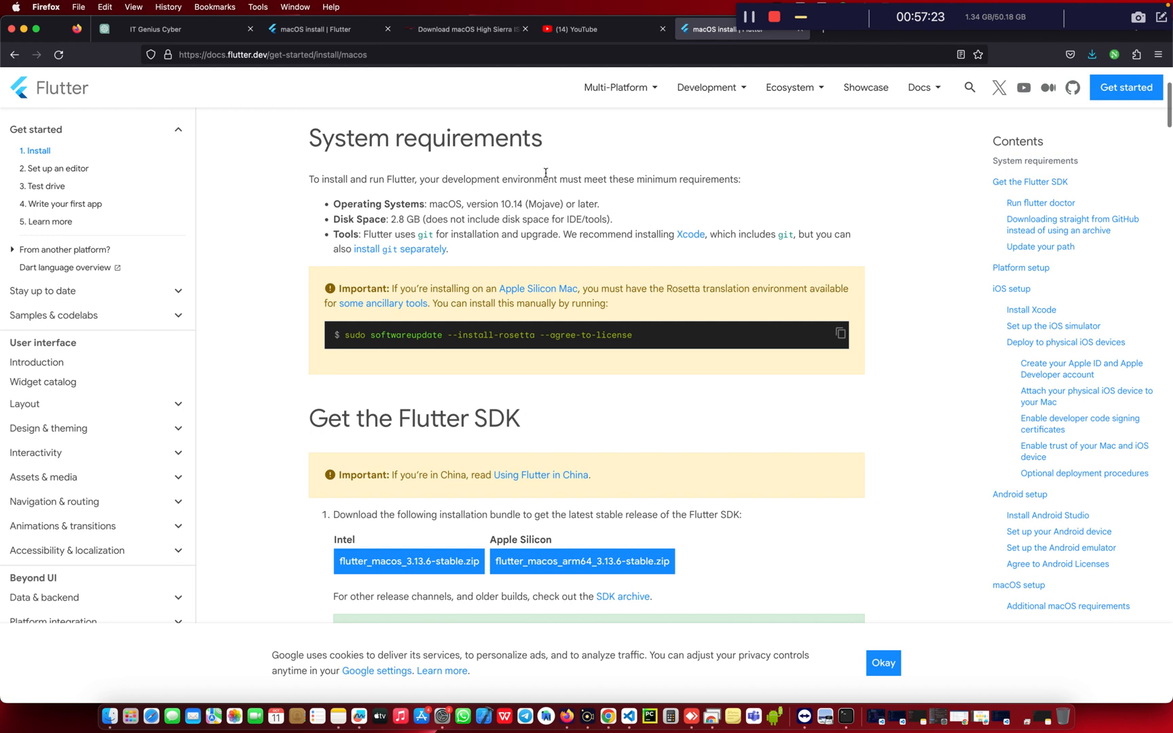
pyautogui.scroll(-1, 545, 173)
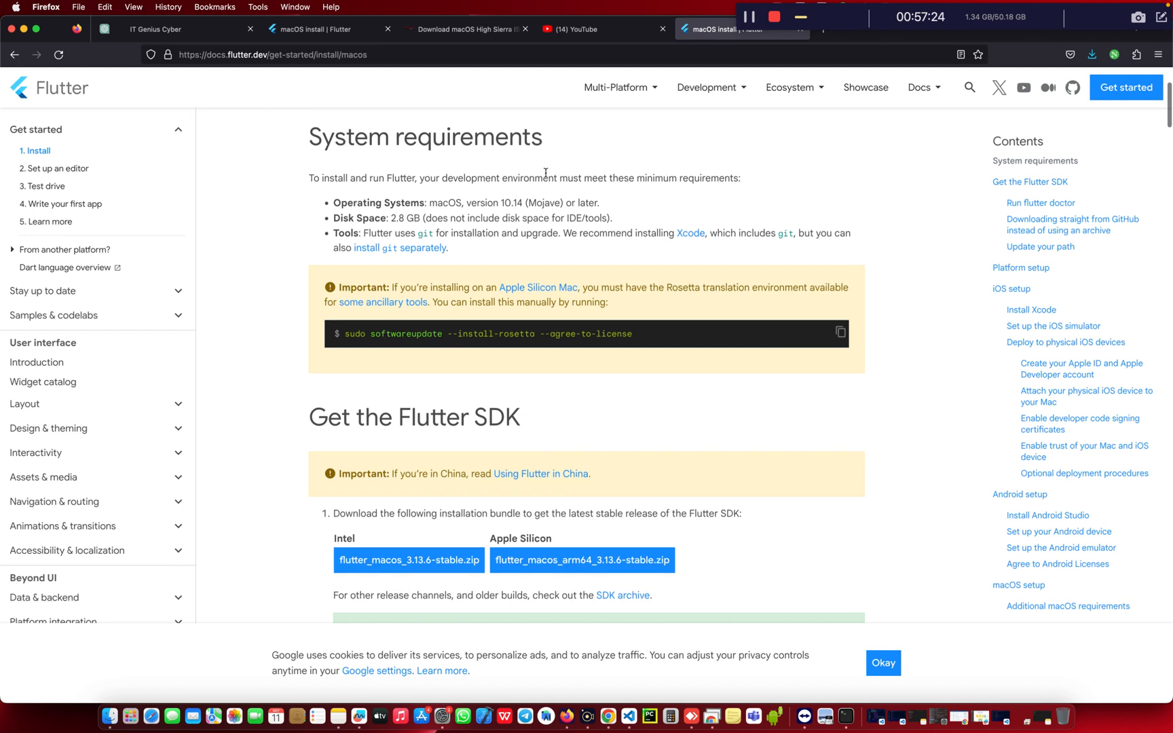
pyautogui.doubleClick(517, 202)
pyautogui.click(419, 221)
pyautogui.scroll(-2, 450, 228)
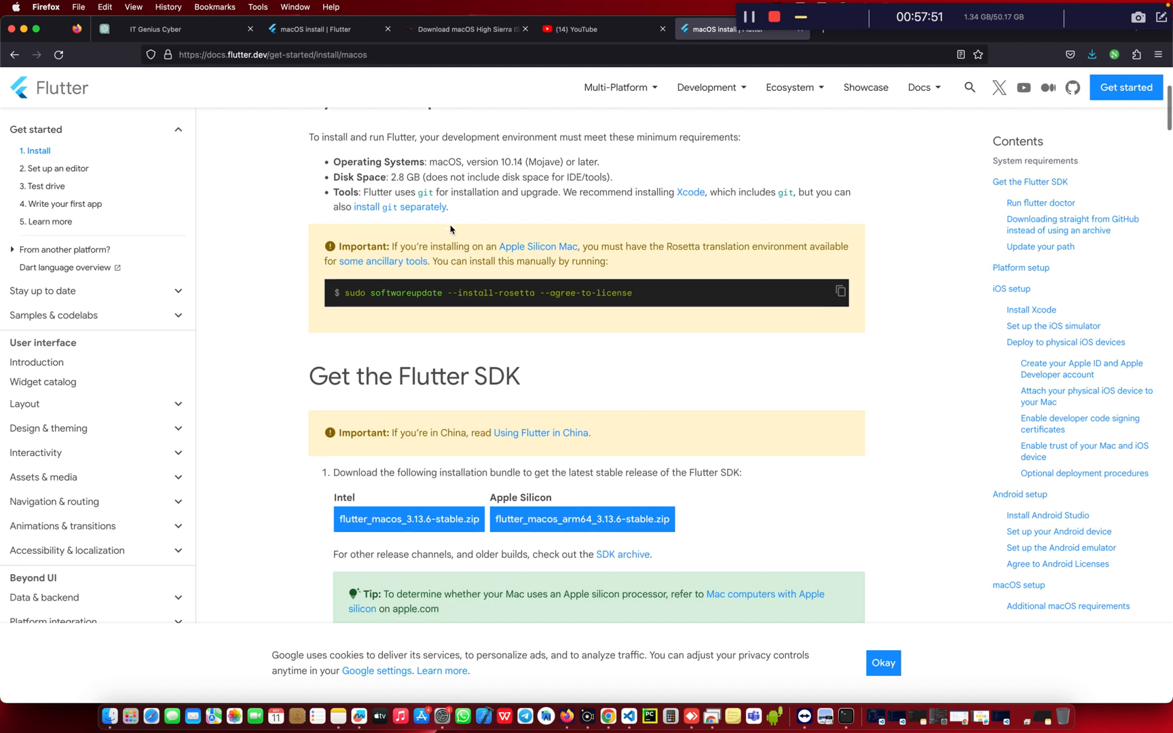
pyautogui.scroll(-4, 416, 370)
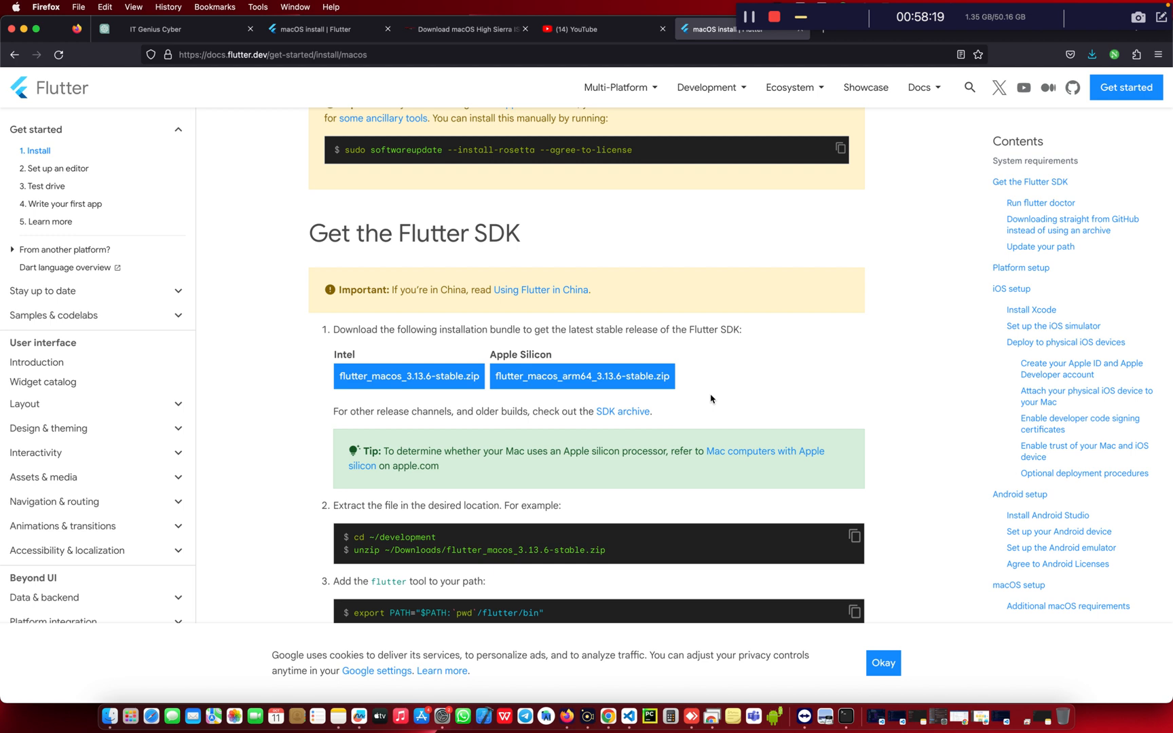
pyautogui.scroll(-3, 710, 398)
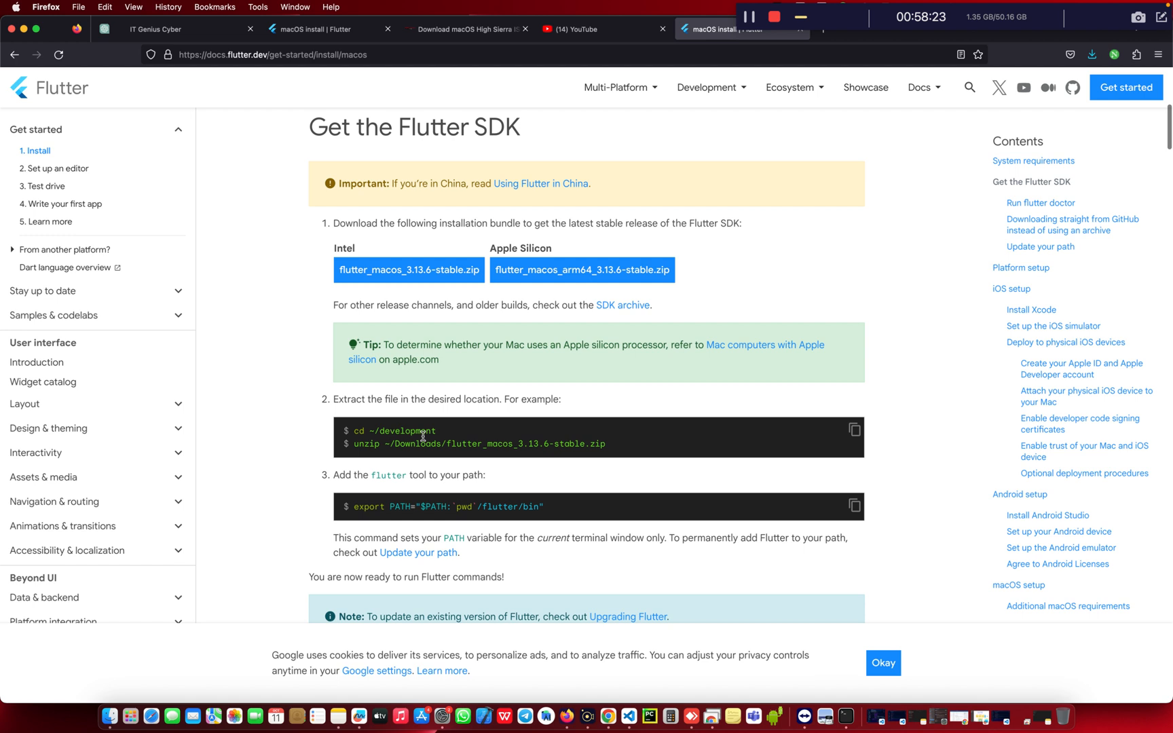
pyautogui.scroll(-1, 422, 435)
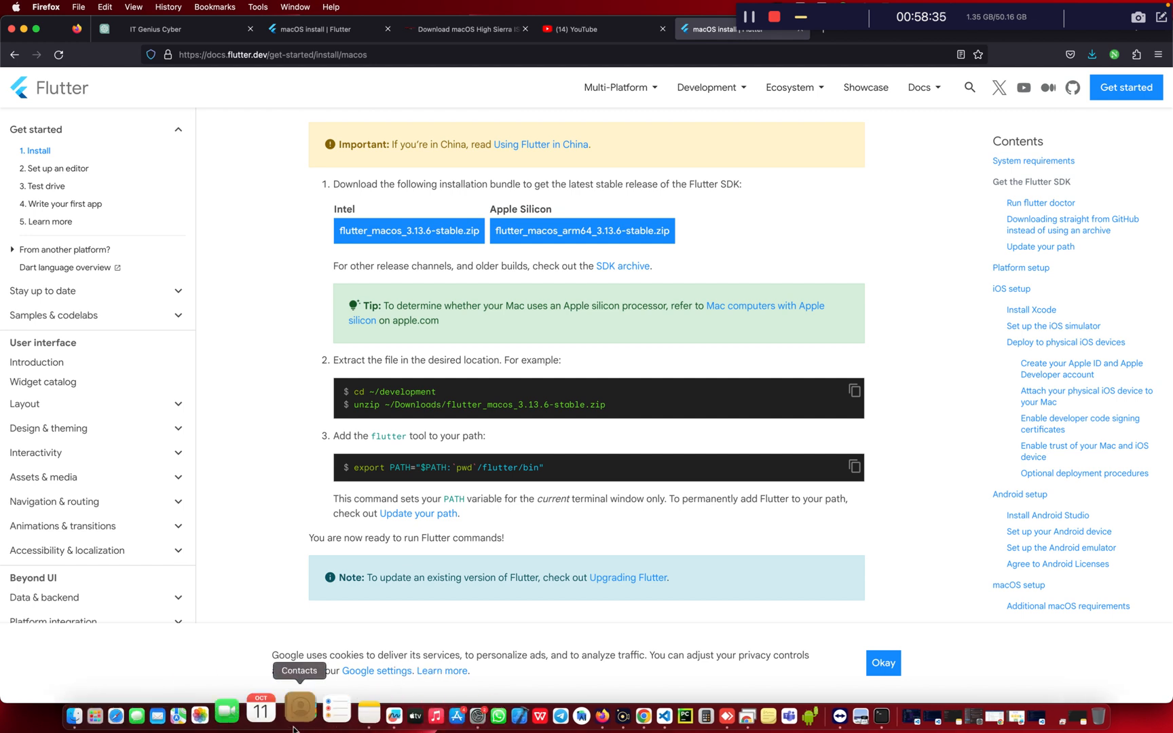
# Switch to Finder, look through the Downloads folder, and open the Software folder inside the personal favourites folder
pyautogui.click(98, 709)
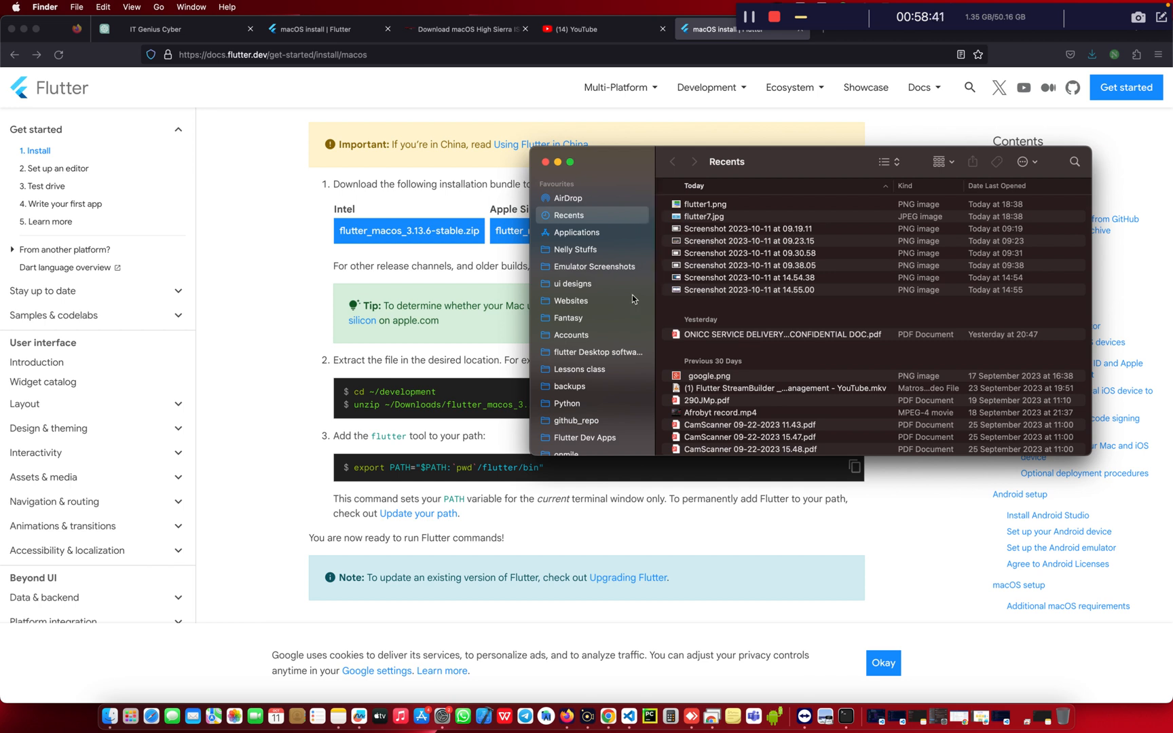
pyautogui.scroll(-3, 603, 366)
pyautogui.scroll(-5, 603, 366)
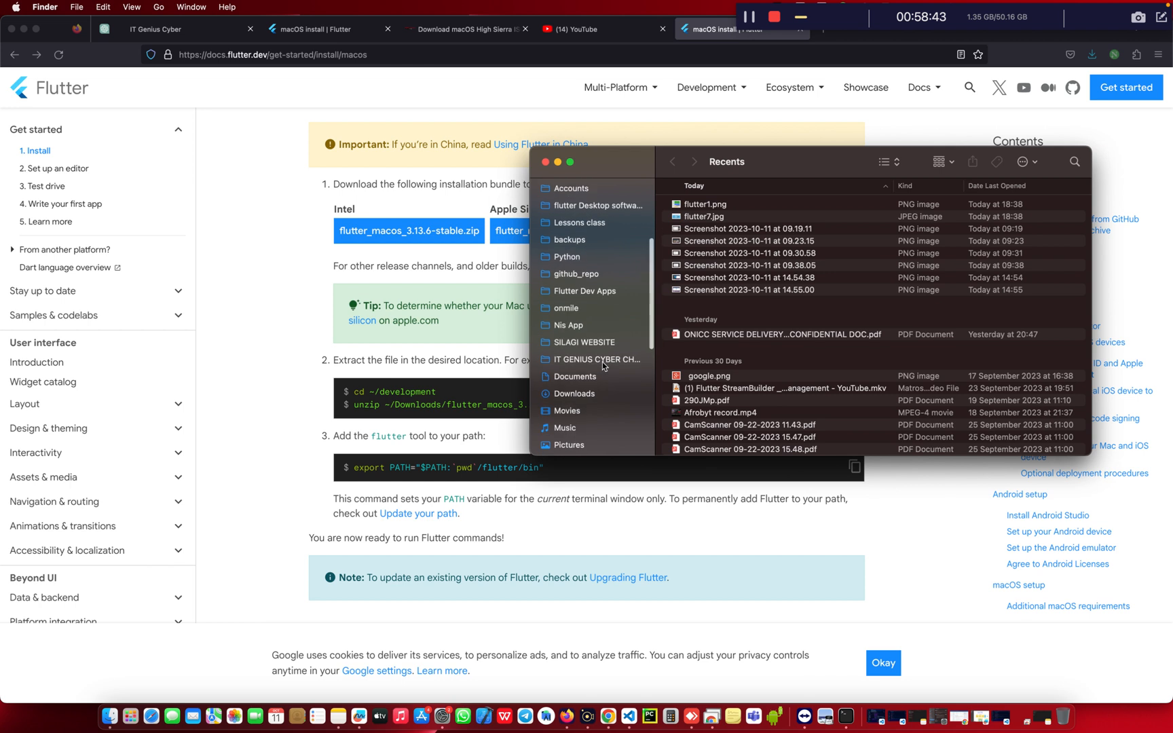
pyautogui.click(574, 390)
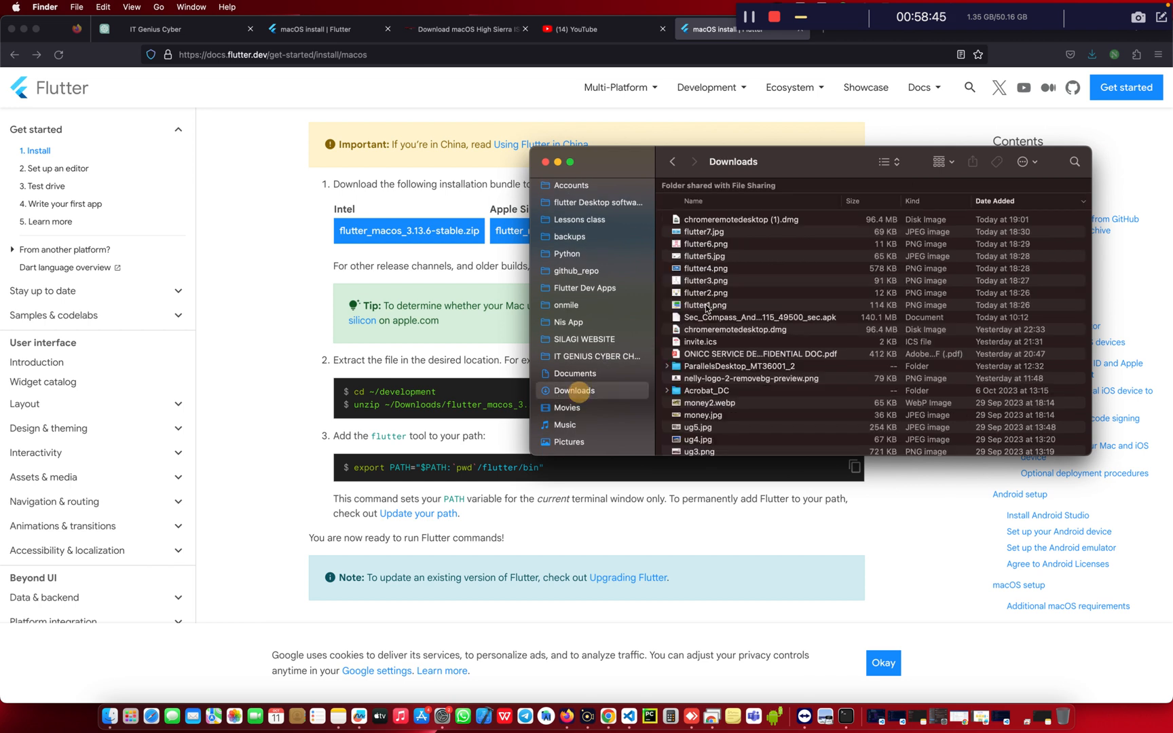
pyautogui.scroll(7, 593, 375)
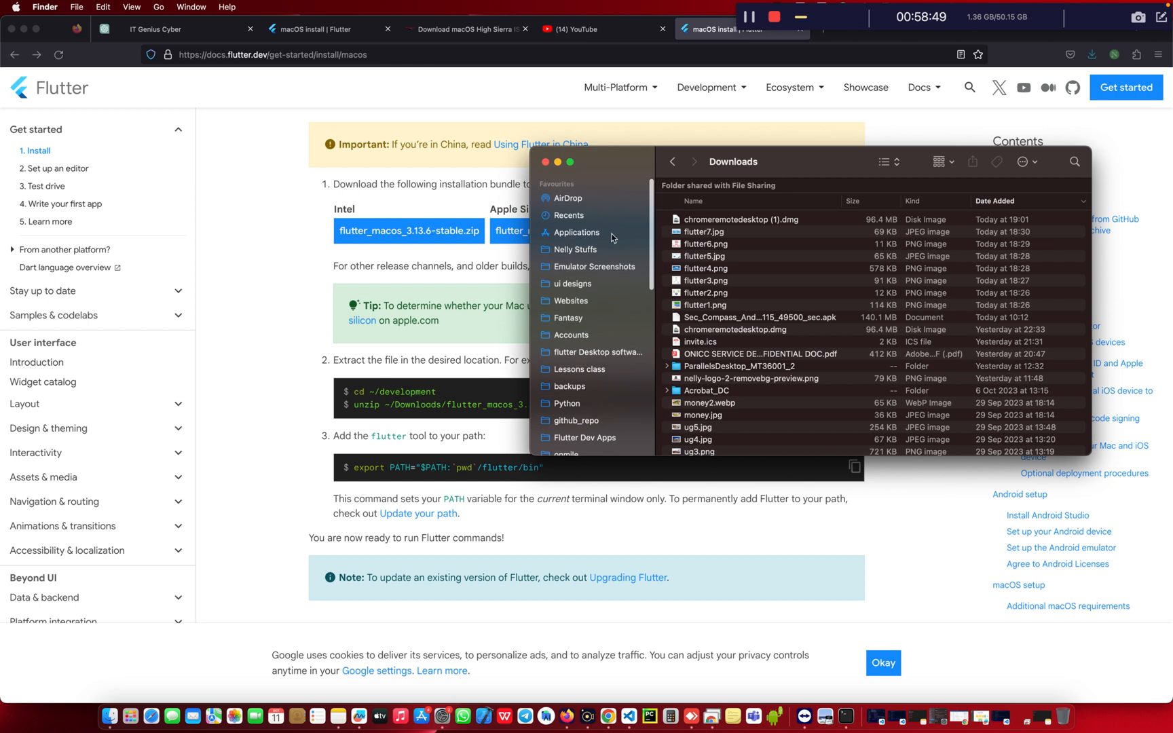
pyautogui.click(579, 250)
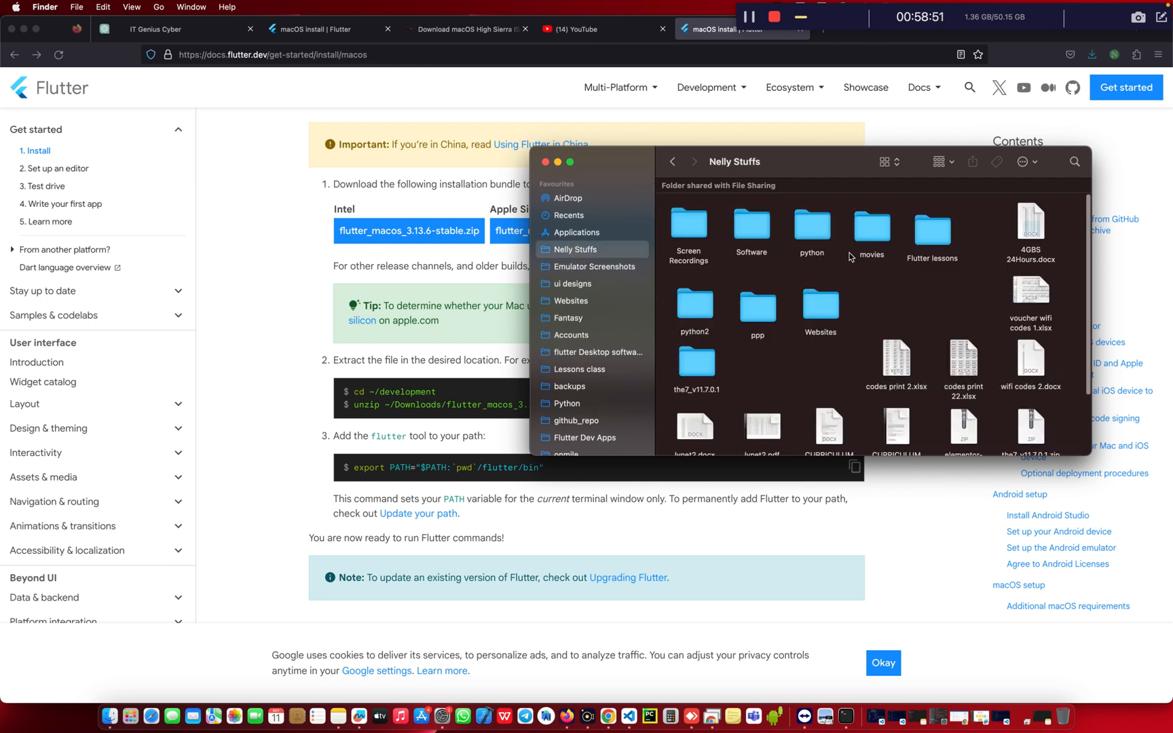
pyautogui.doubleClick(756, 231)
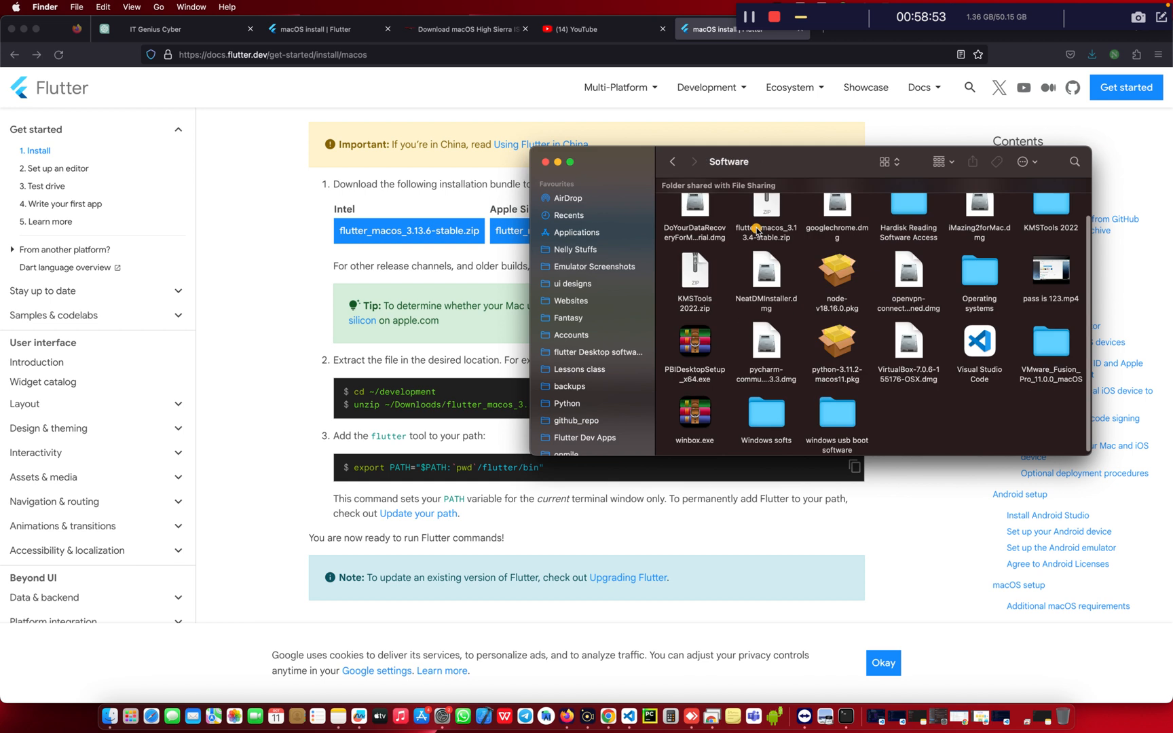
pyautogui.scroll(-2, 752, 355)
pyautogui.scroll(2, 752, 355)
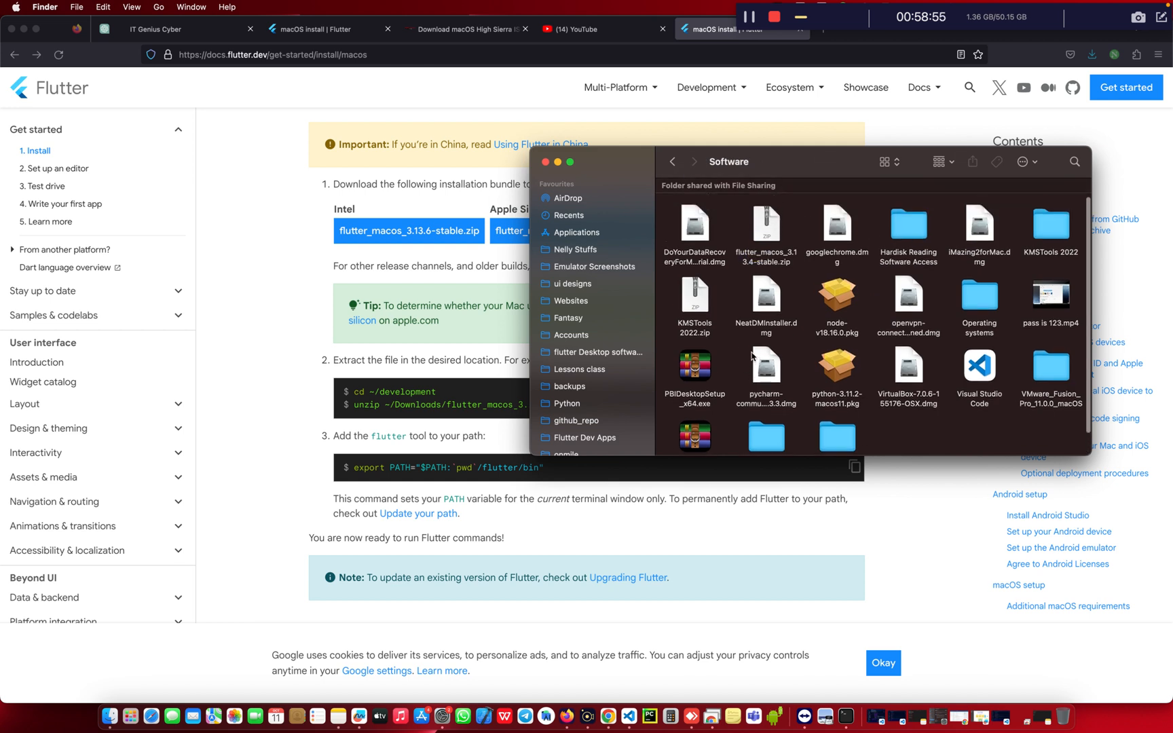
pyautogui.scroll(-1, 751, 356)
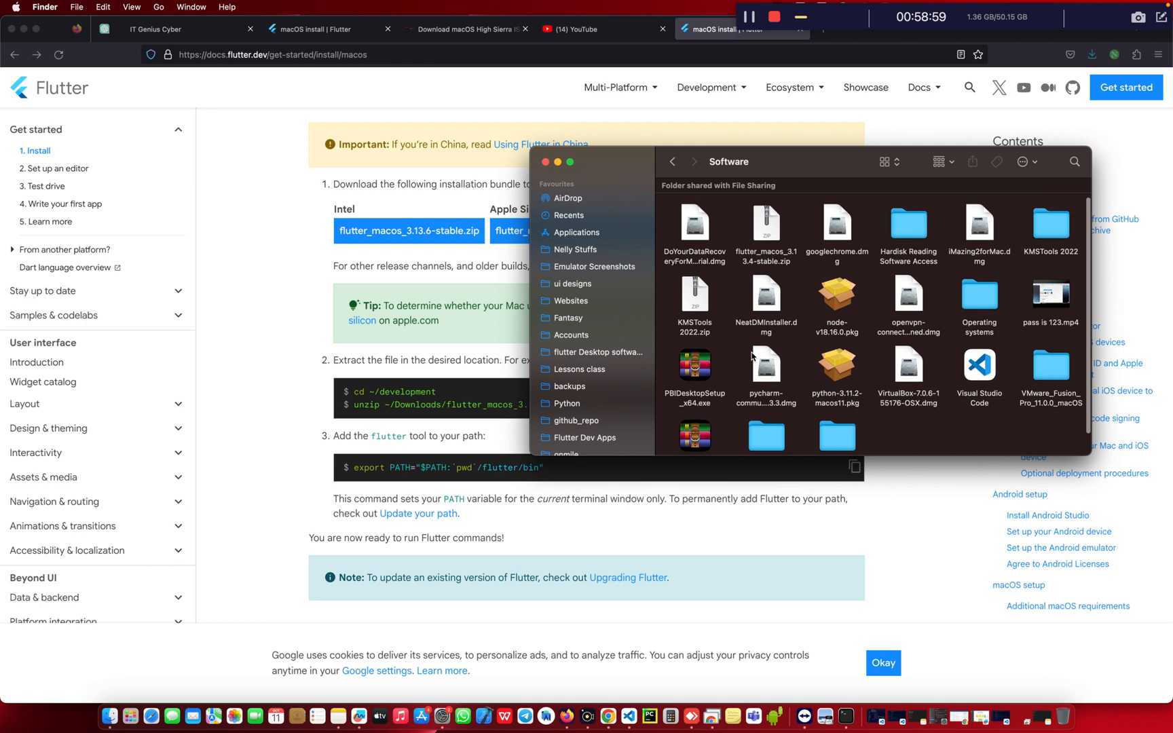
# Extract the flutter_macos_3.13.4-stable.zip archive in the Software folder
pyautogui.click(770, 227)
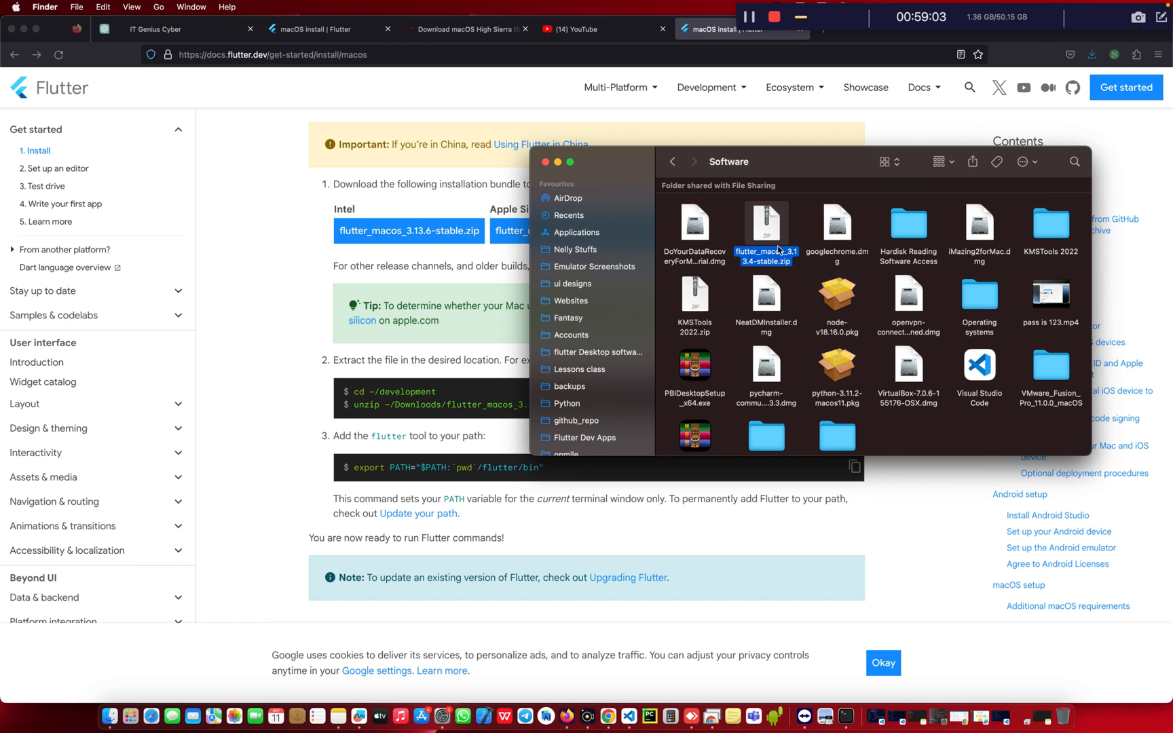
pyautogui.click(763, 261)
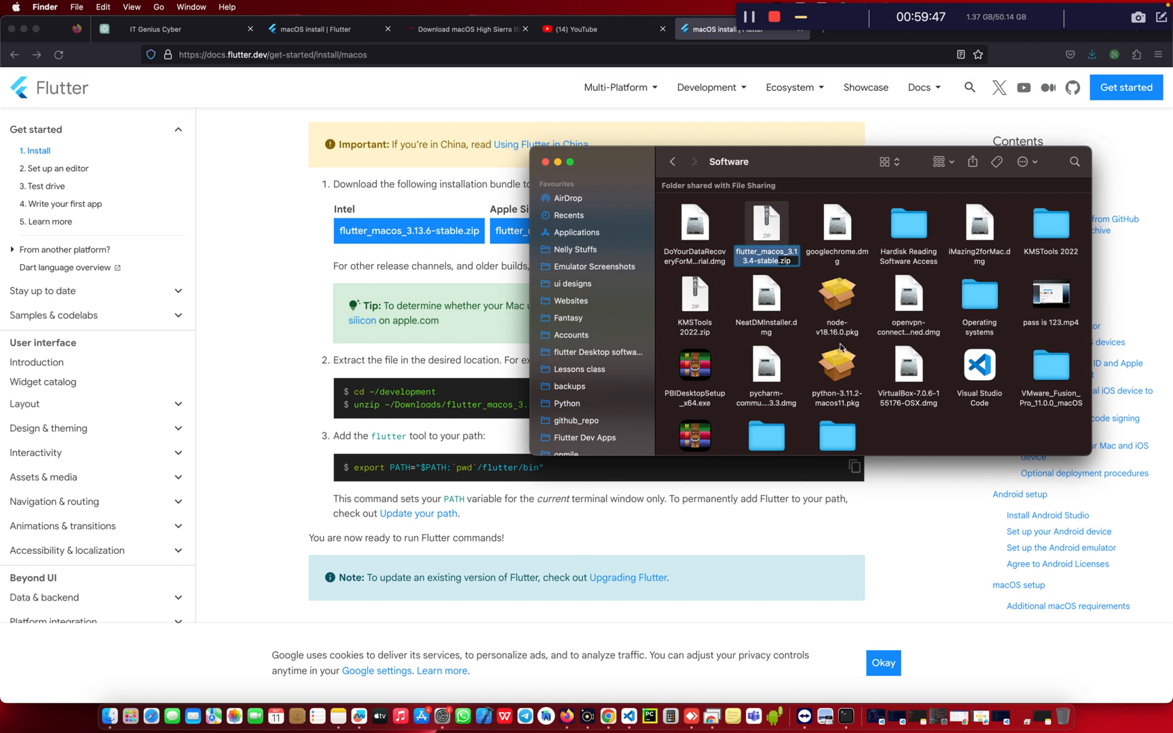
pyautogui.click(801, 291)
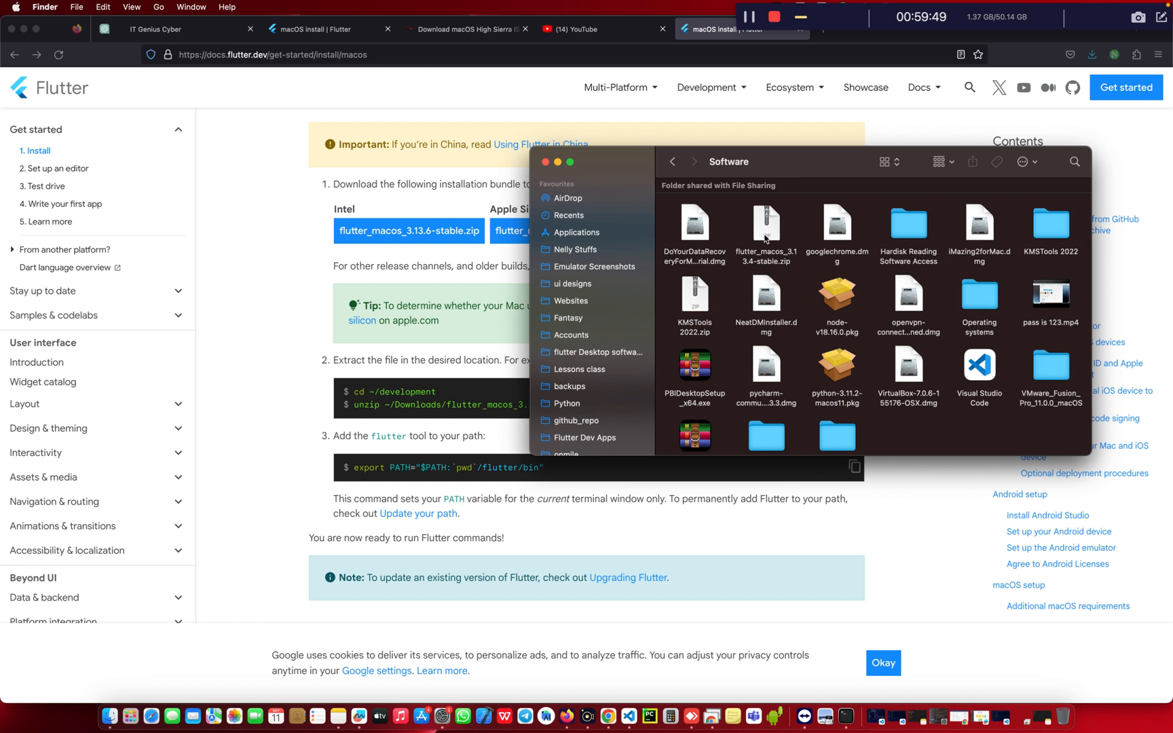
pyautogui.click(765, 236)
pyautogui.doubleClick(764, 236)
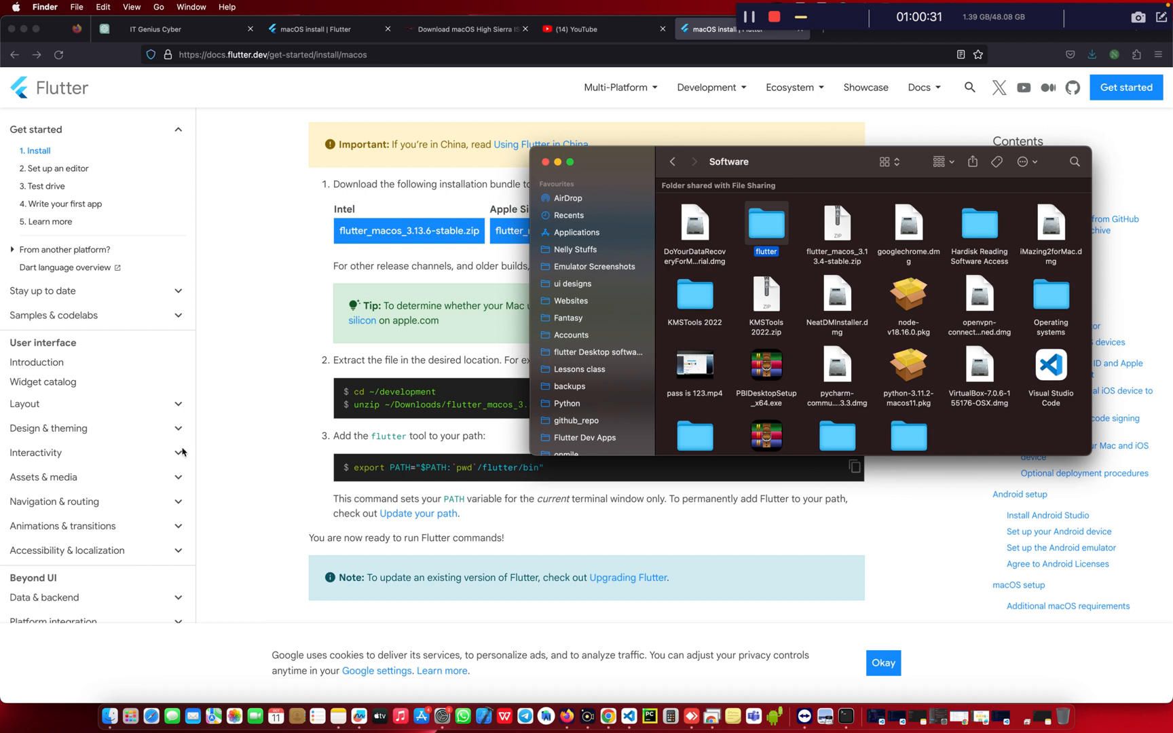
# Check the Flutter install page in Firefox, return to the Software folder in Finder and open the bin folder inside the extracted flutter folder
pyautogui.click(270, 432)
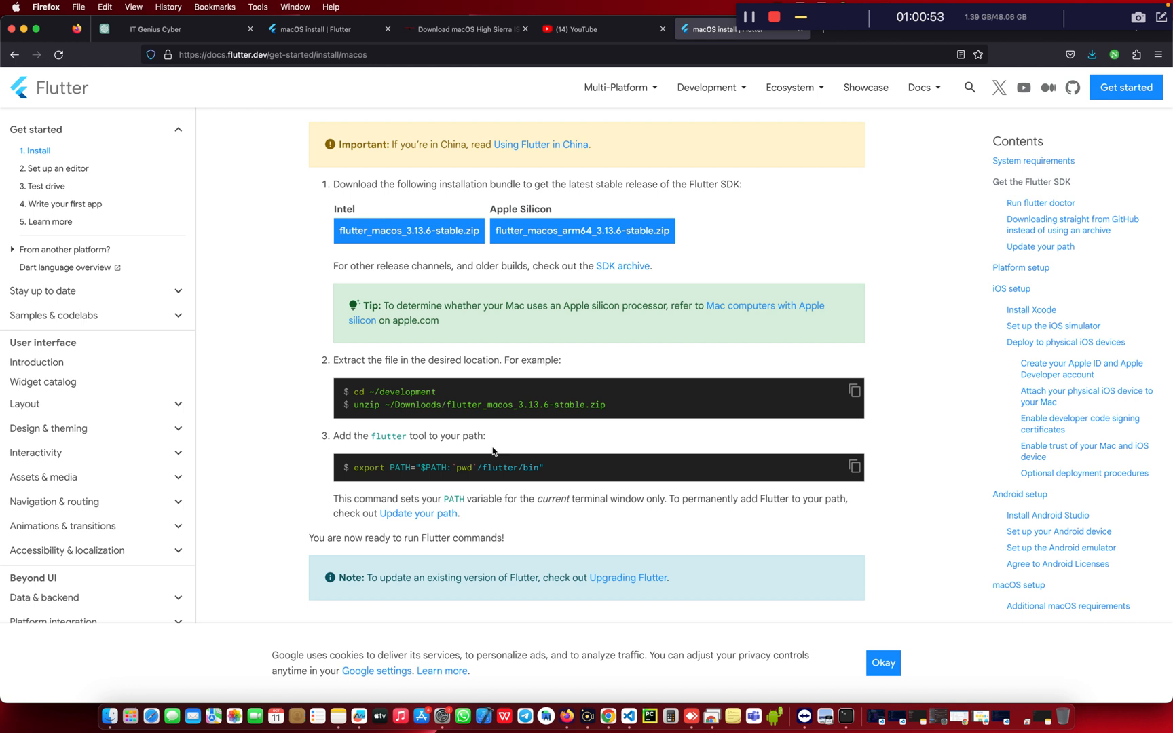
pyautogui.hotkey('ctrl', 'Up')
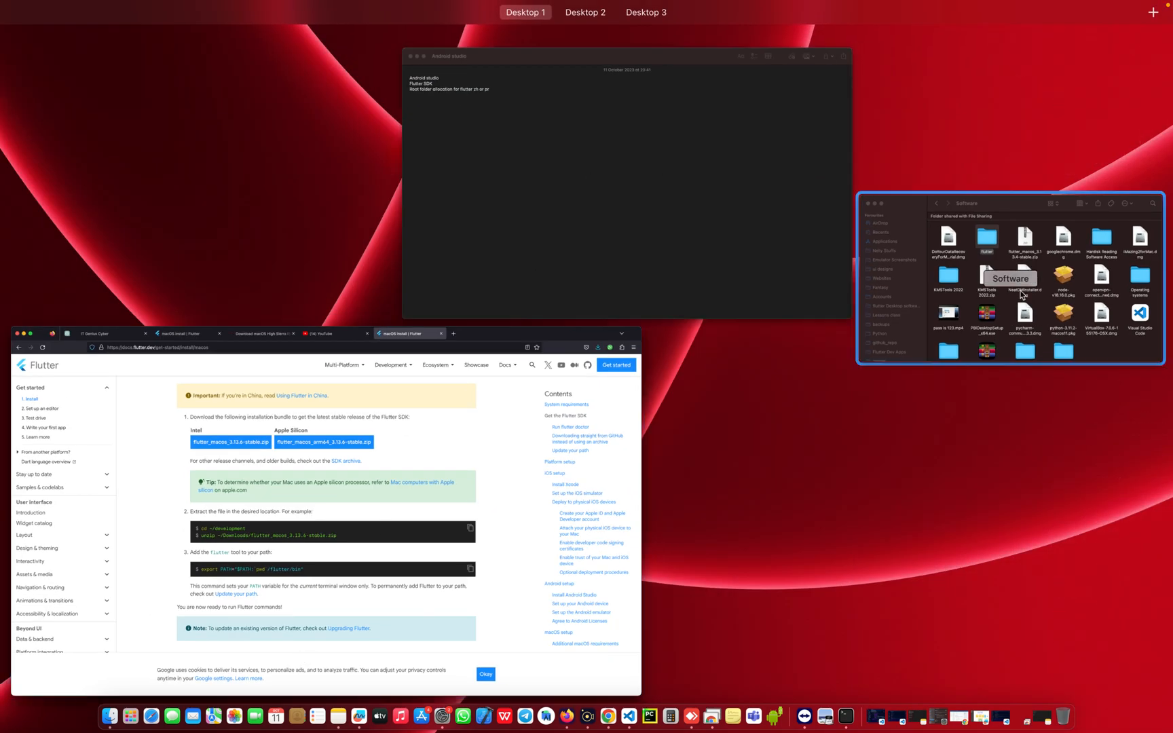
pyautogui.click(1021, 293)
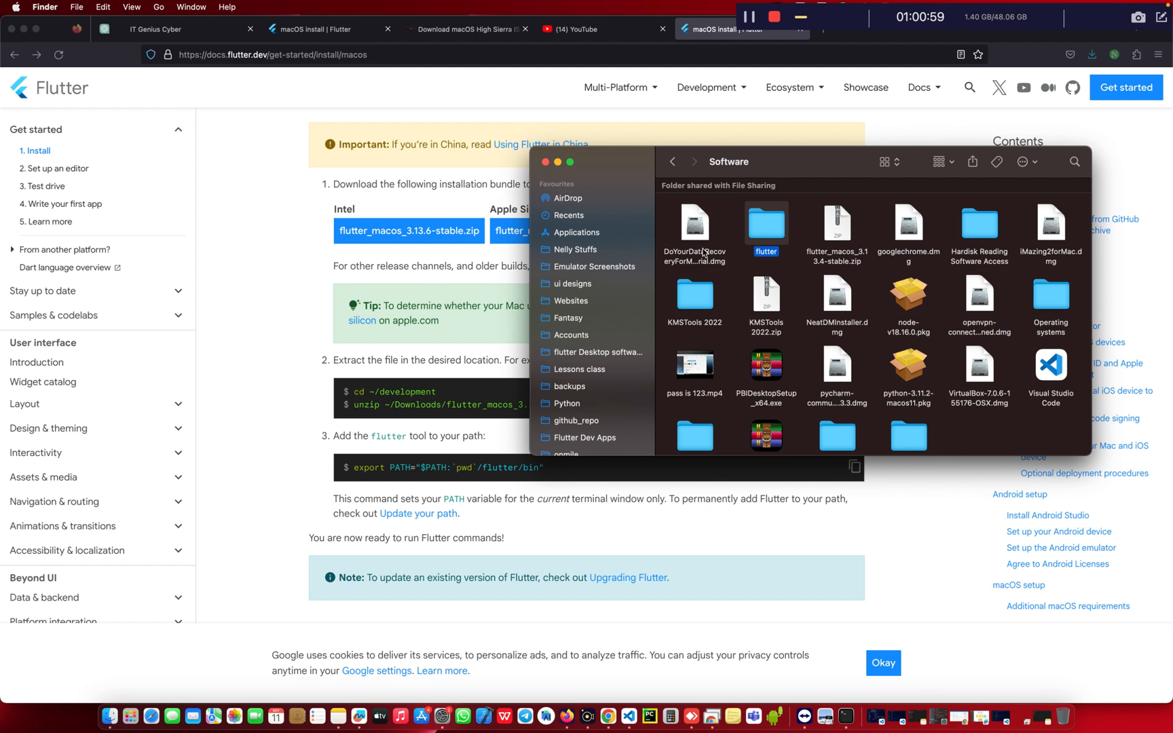
pyautogui.doubleClick(763, 231)
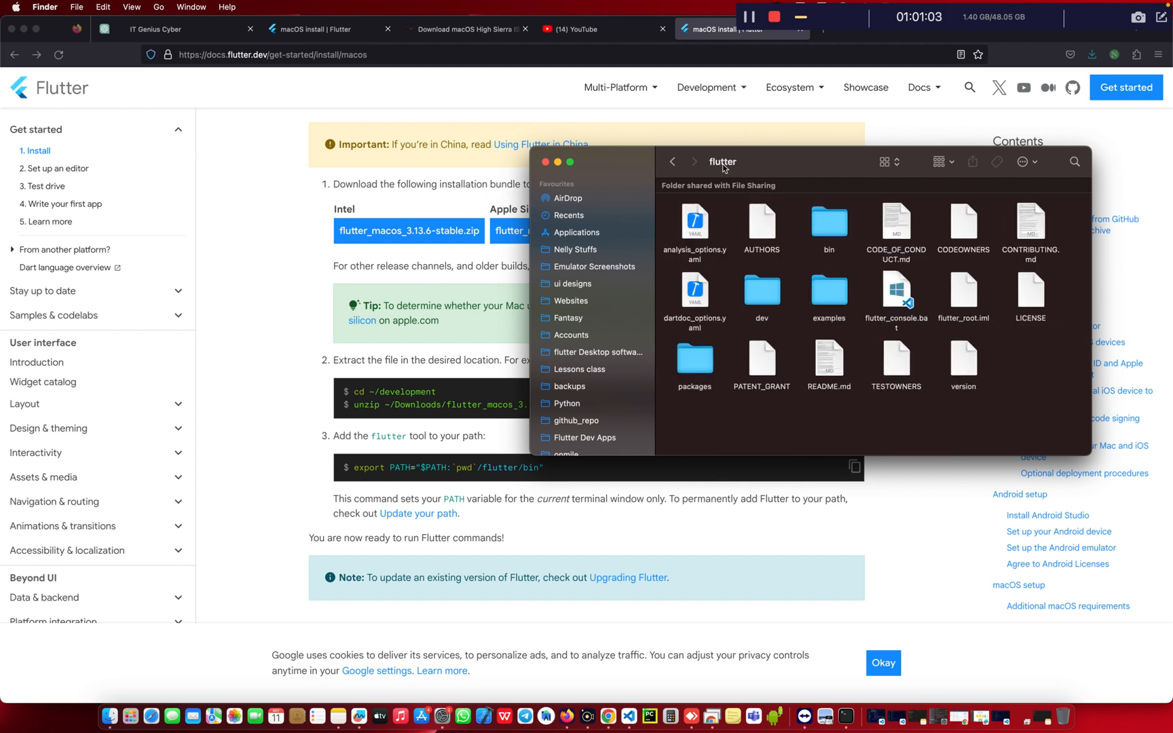
pyautogui.doubleClick(827, 222)
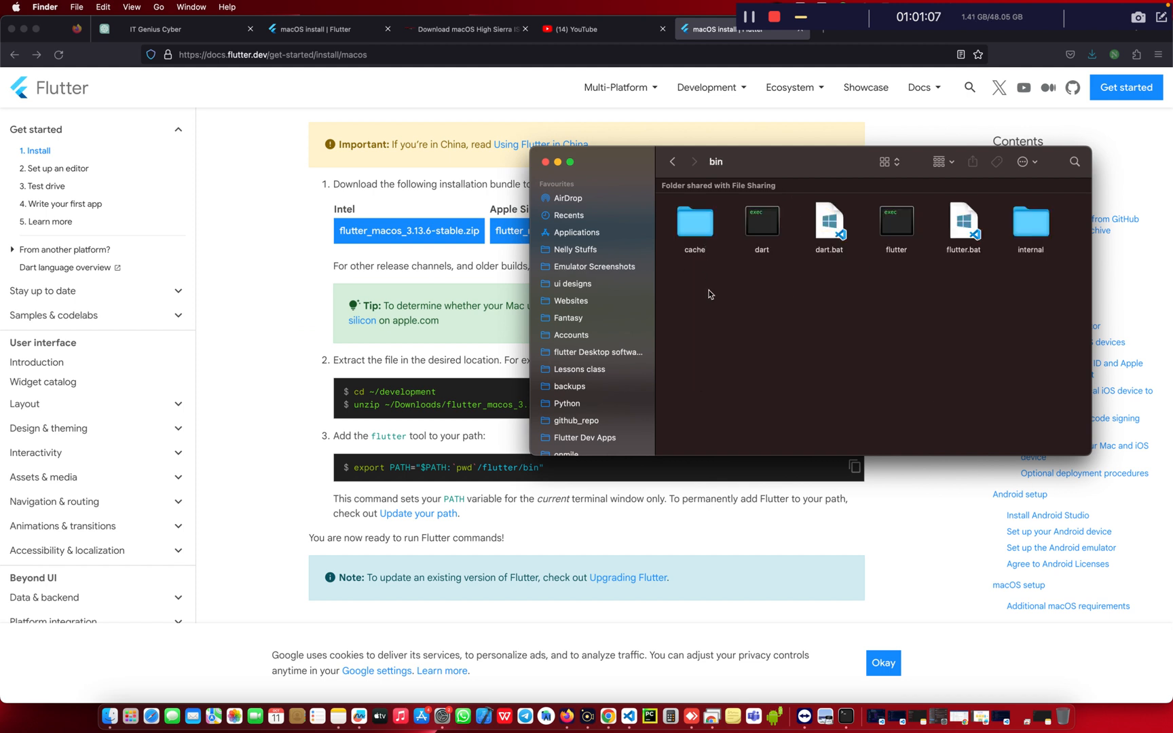
# Show the info of the bin folder and copy its full location path
pyautogui.rightClick(708, 292)
pyautogui.click(741, 318)
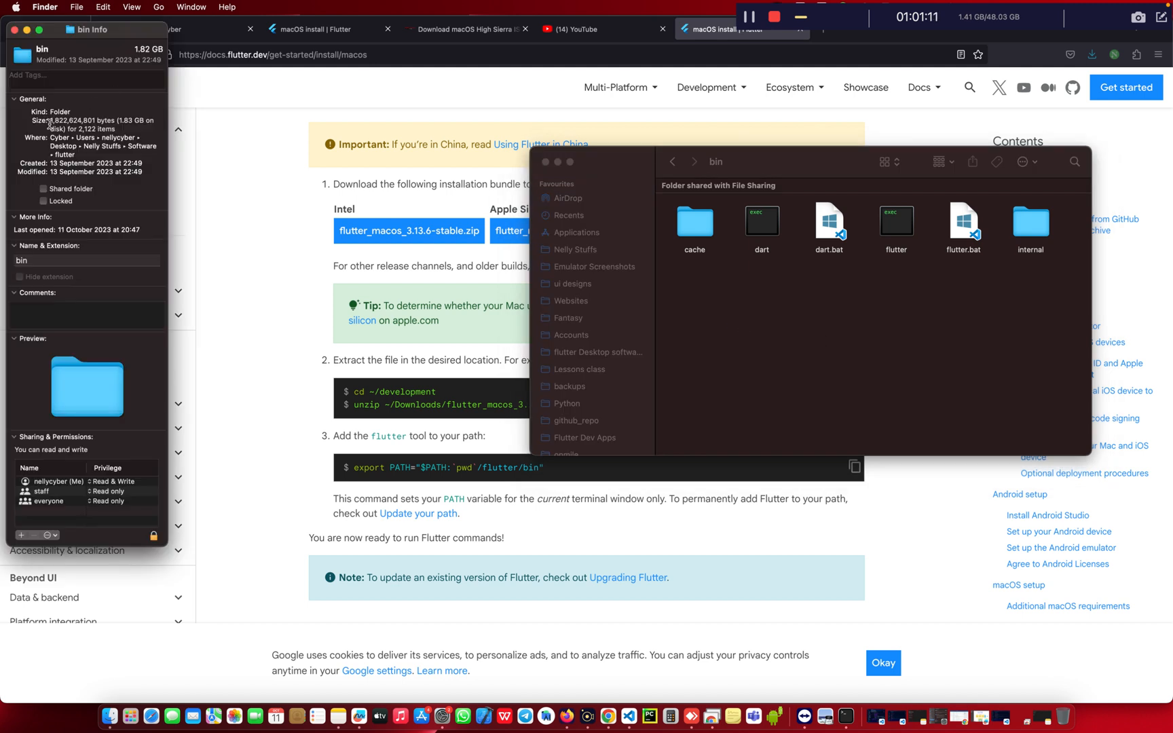
pyautogui.click(44, 138)
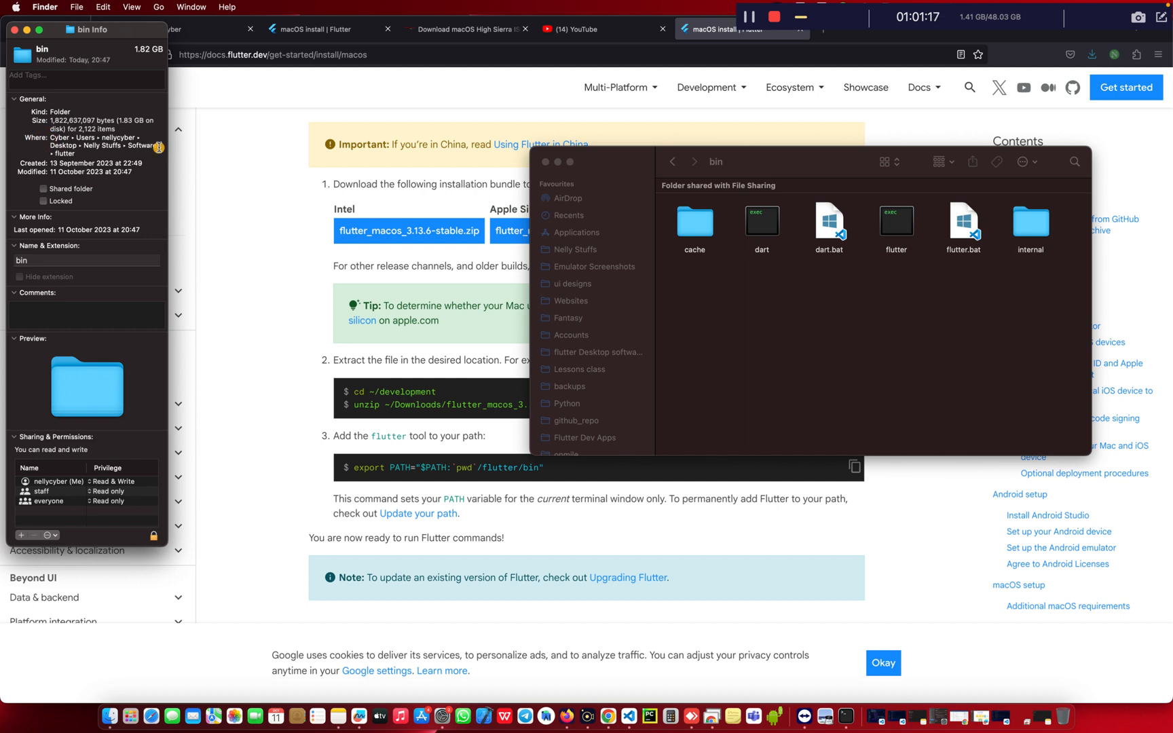
pyautogui.moveTo(81, 152); pyautogui.dragTo(49, 139)
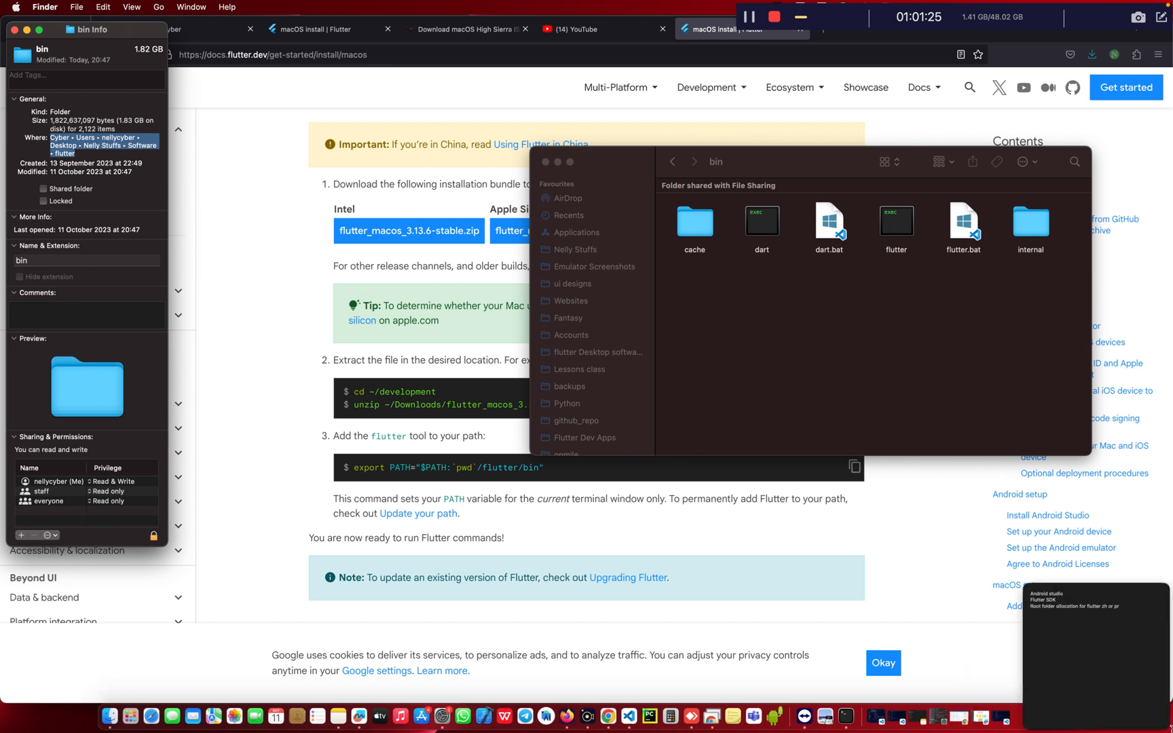
# Switch to the note, paste the copied folder path ending in "Software/flutter" below the list with blank lines between, and append "/bin"
pyautogui.click(1162, 721)
pyautogui.press('Return')
pyautogui.press('Return')
pyautogui.write('/Users/nellycyber/Desktop/Nelly Stuffs/Software/flutter')
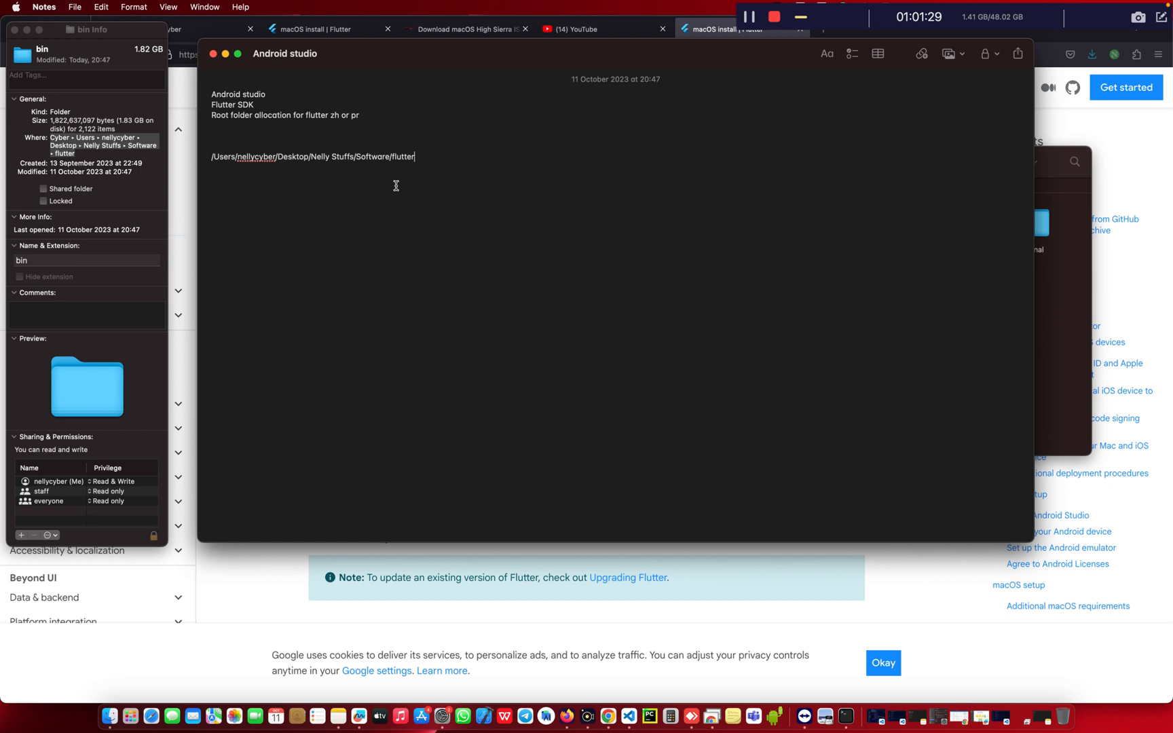
pyautogui.click(228, 158)
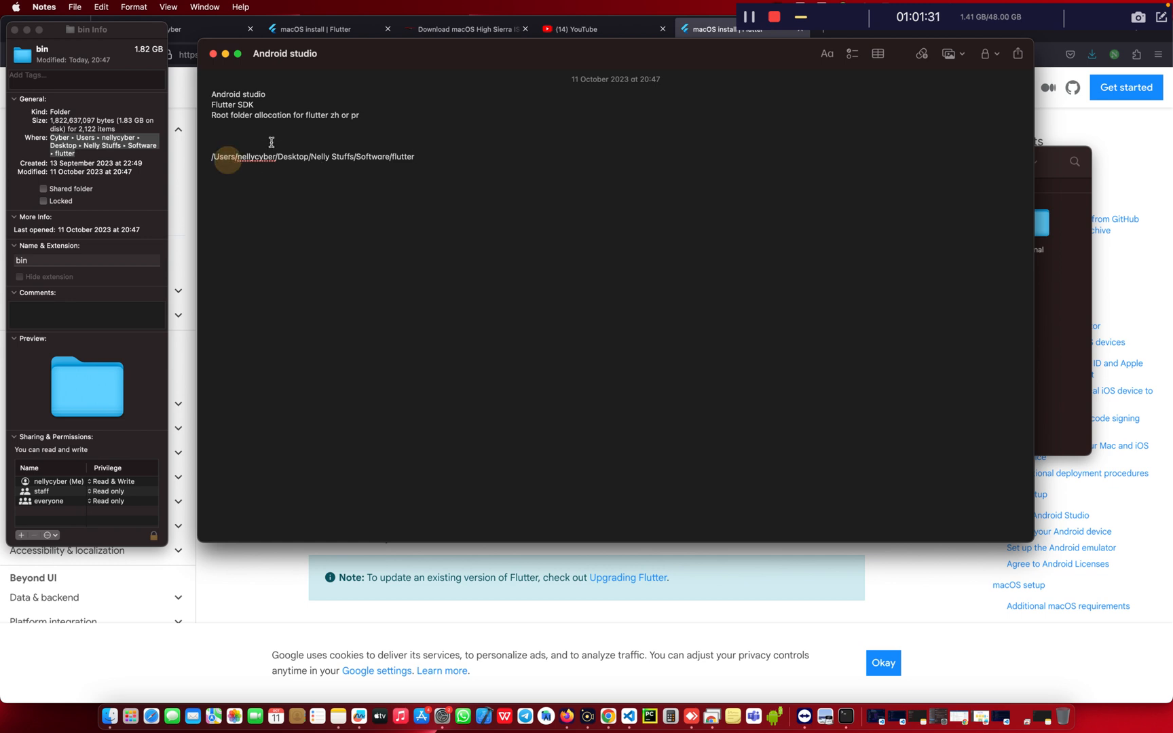
pyautogui.click(303, 157)
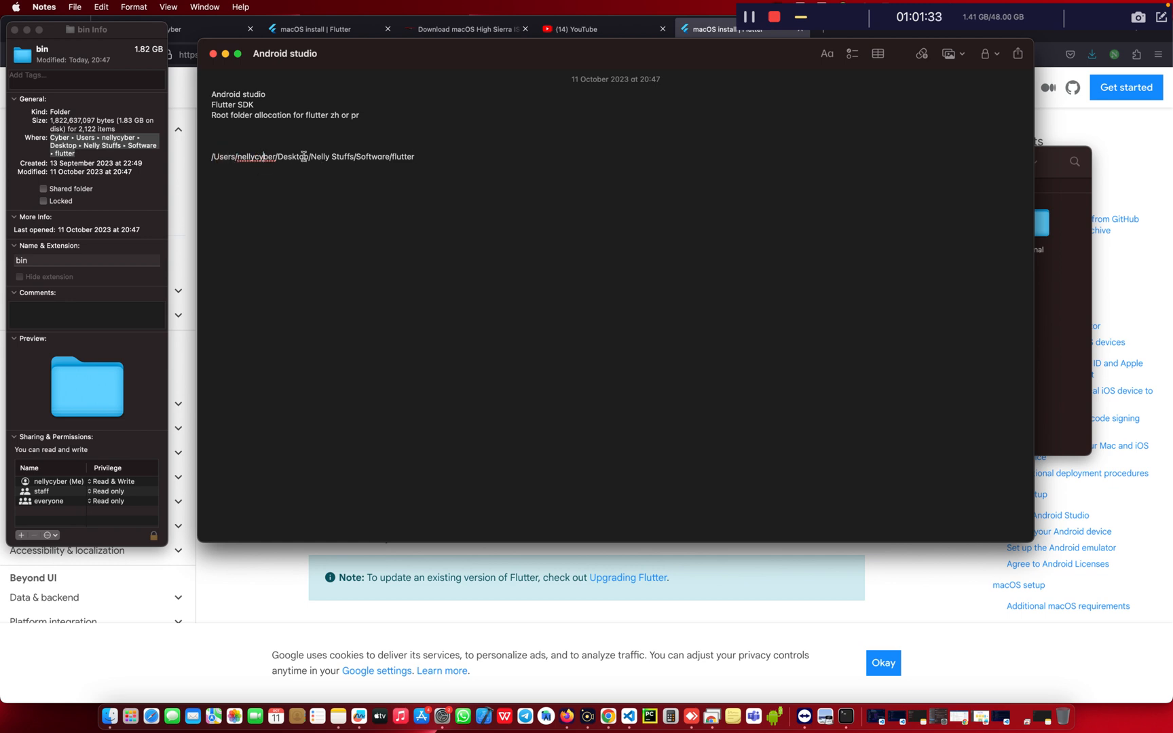
pyautogui.click(329, 158)
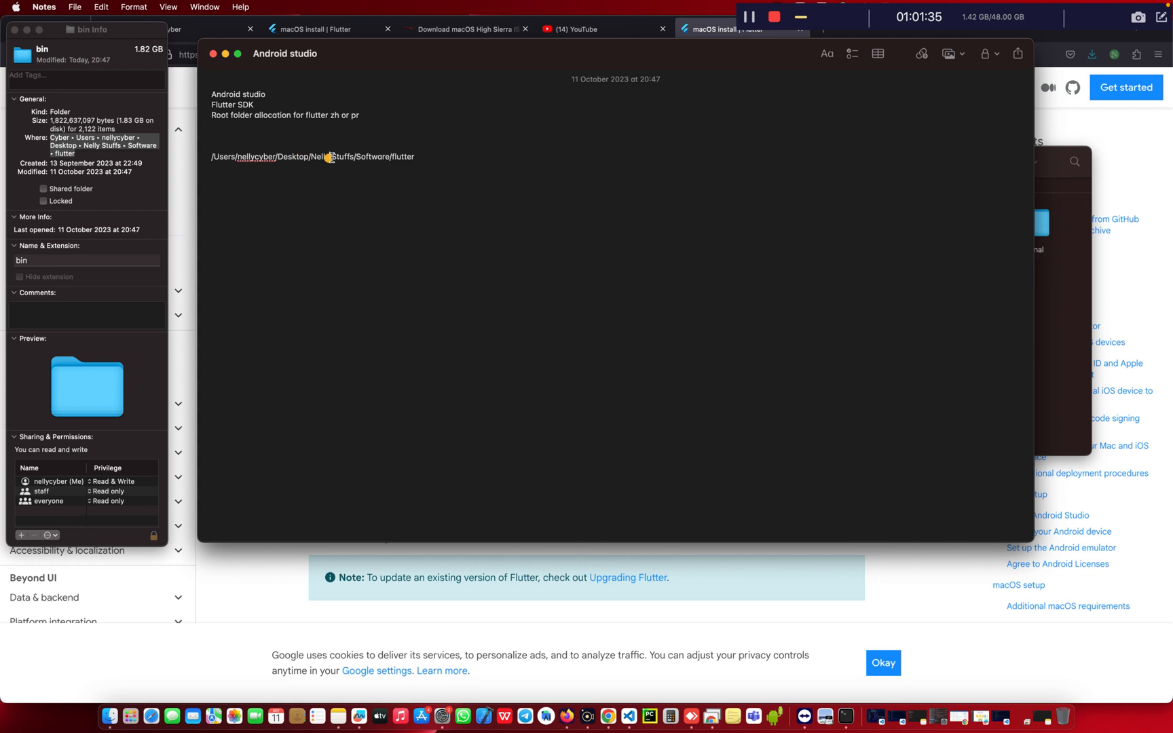
pyautogui.click(375, 157)
pyautogui.click(419, 156)
pyautogui.write('/bin')
# Compare the noted path ending in "flutter/bin" with the open bin folder, selecting the whole path line in the note
pyautogui.click(1061, 309)
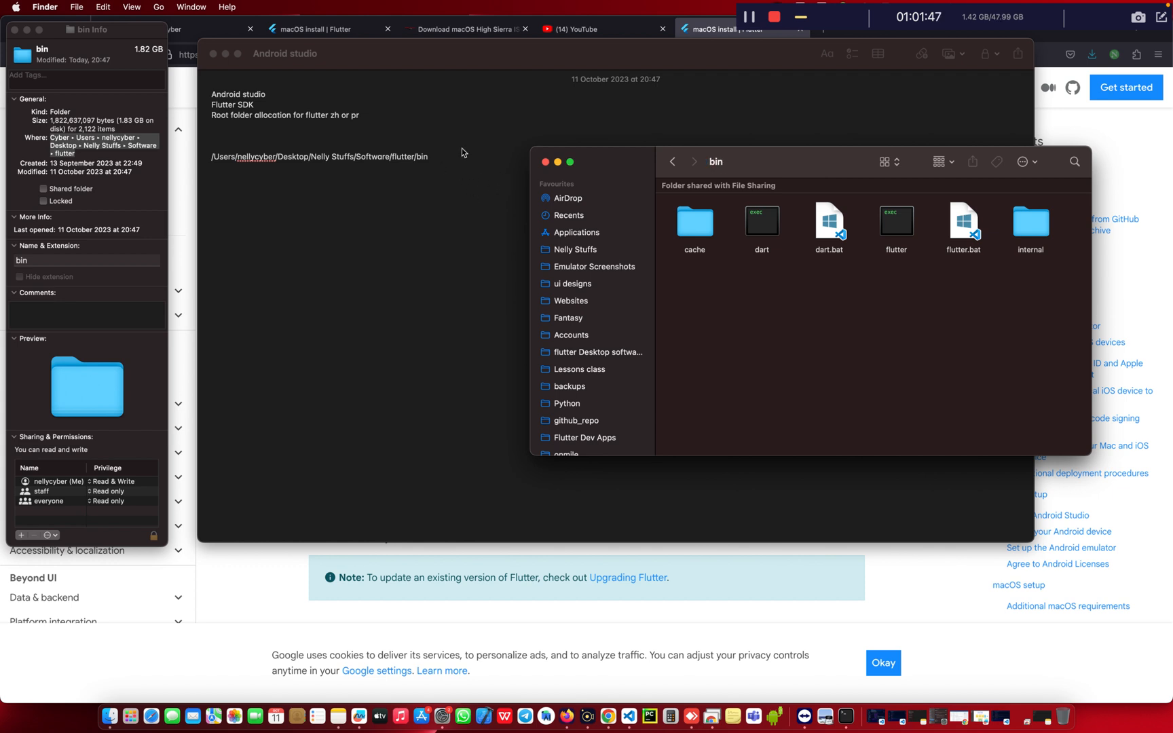
pyautogui.click(439, 161)
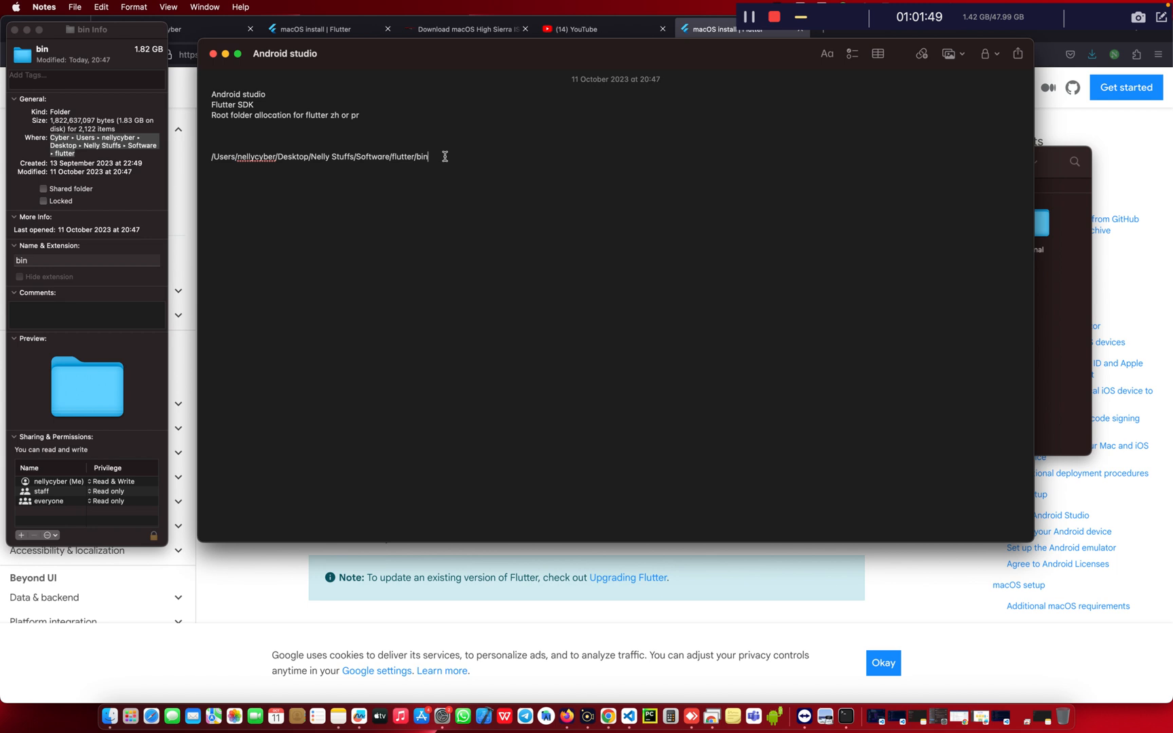
pyautogui.tripleClick(418, 158)
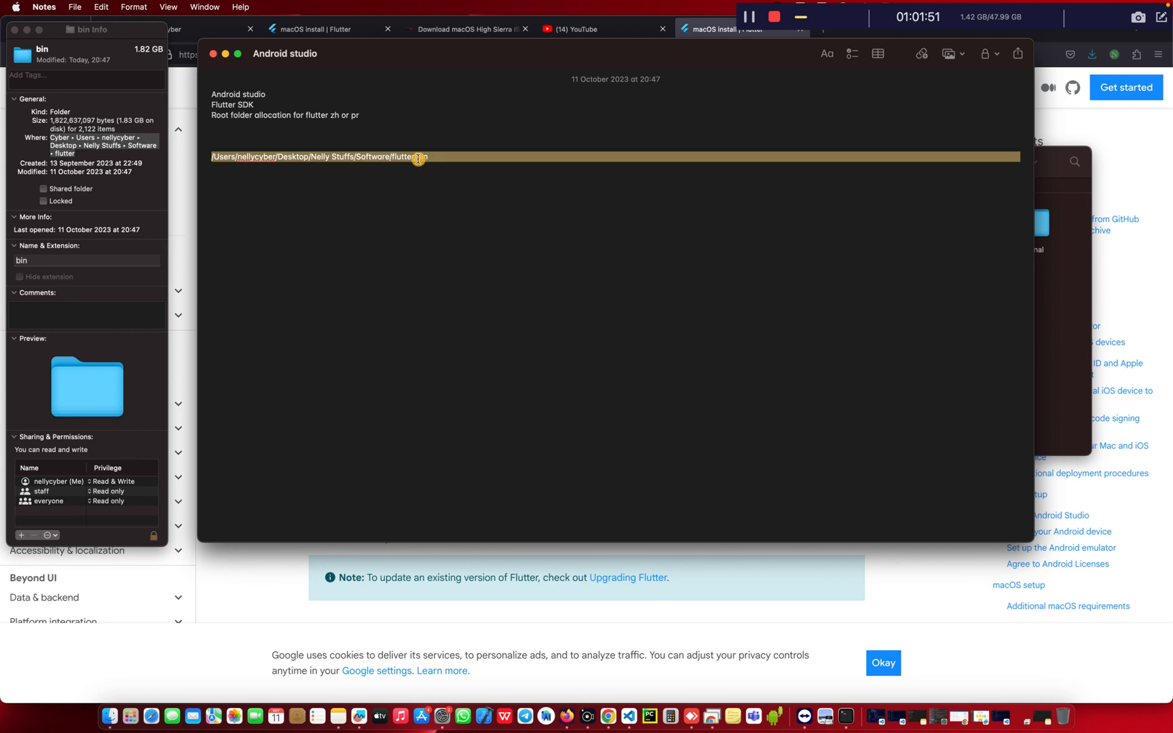
pyautogui.click(1056, 336)
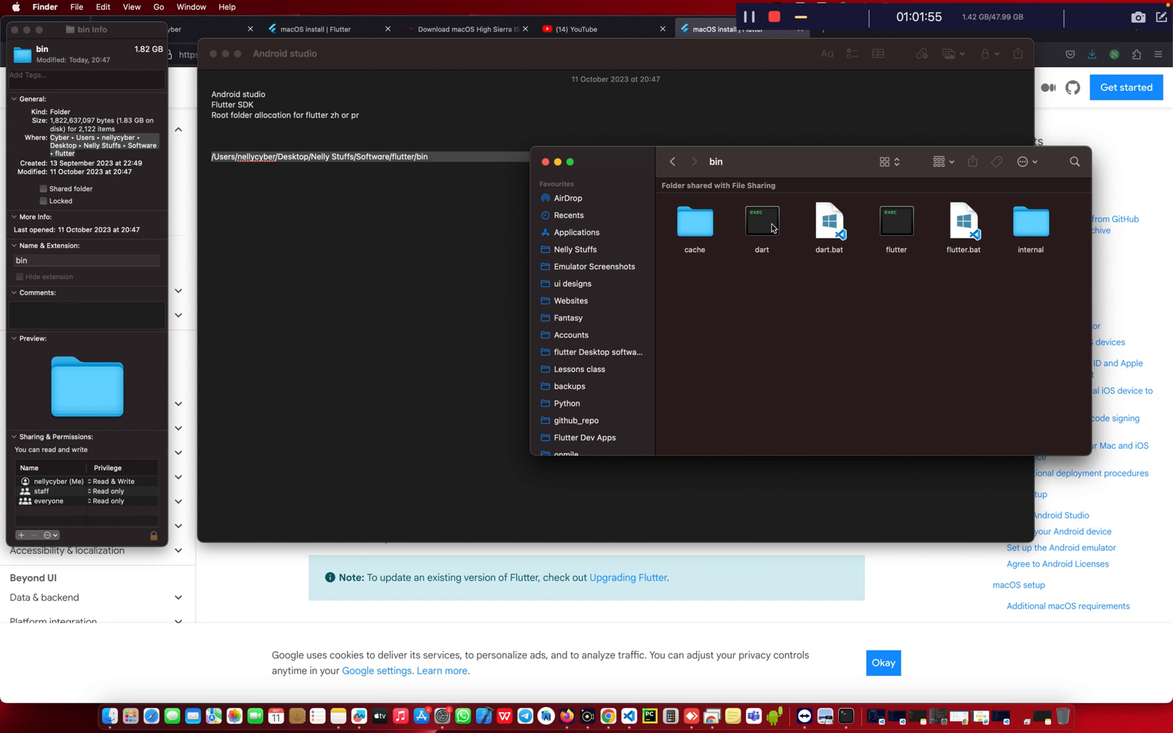
pyautogui.click(372, 267)
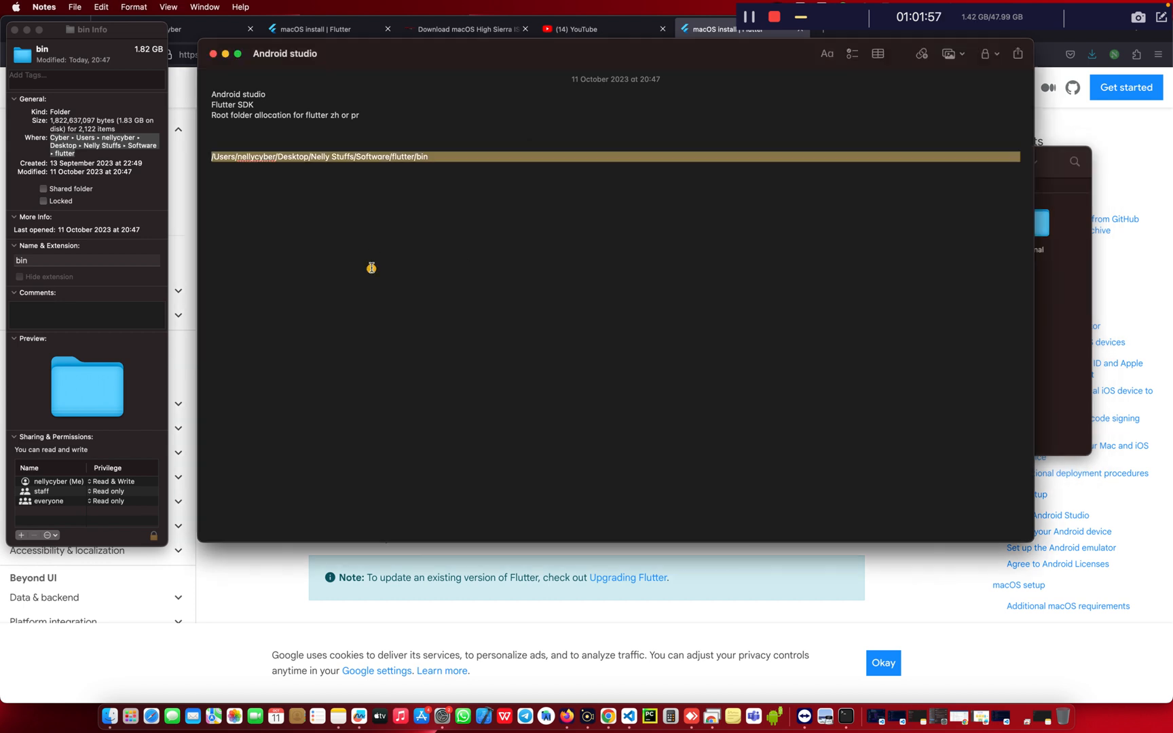
pyautogui.click(1059, 310)
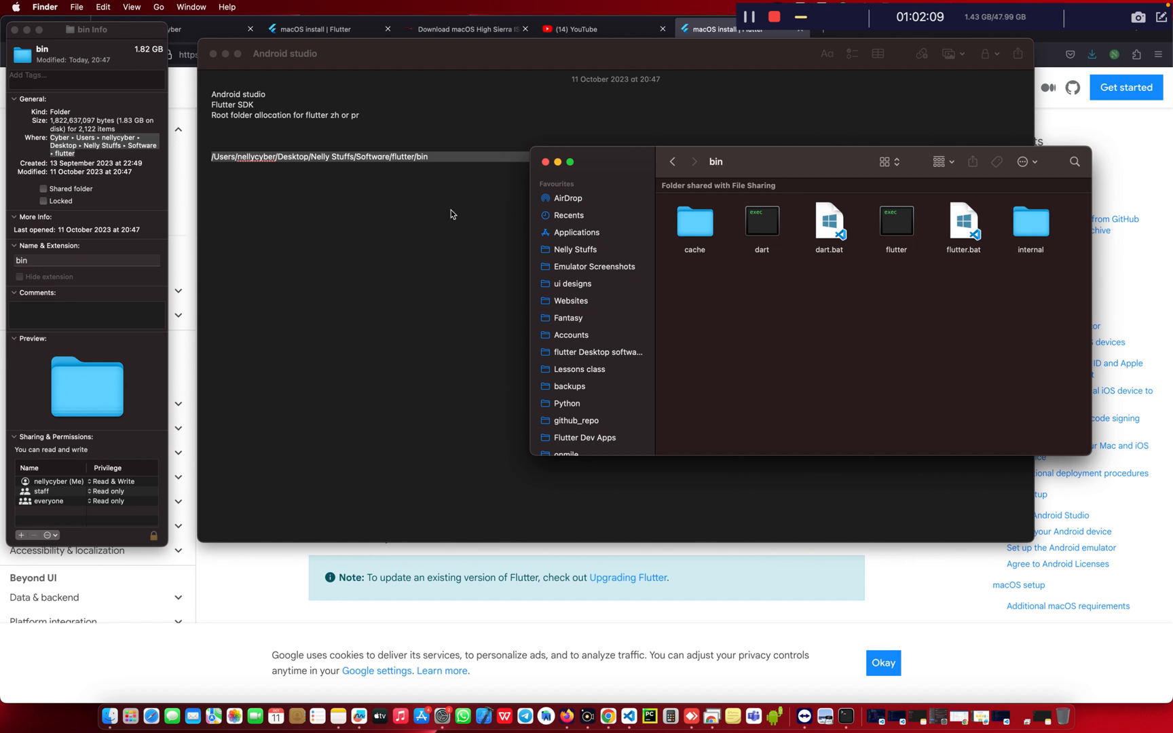
# Return to Firefox and examine the macOS install page for the flutter path command, the flutter doctor section and the following setup sections
pyautogui.click(933, 568)
pyautogui.scroll(-3, 693, 421)
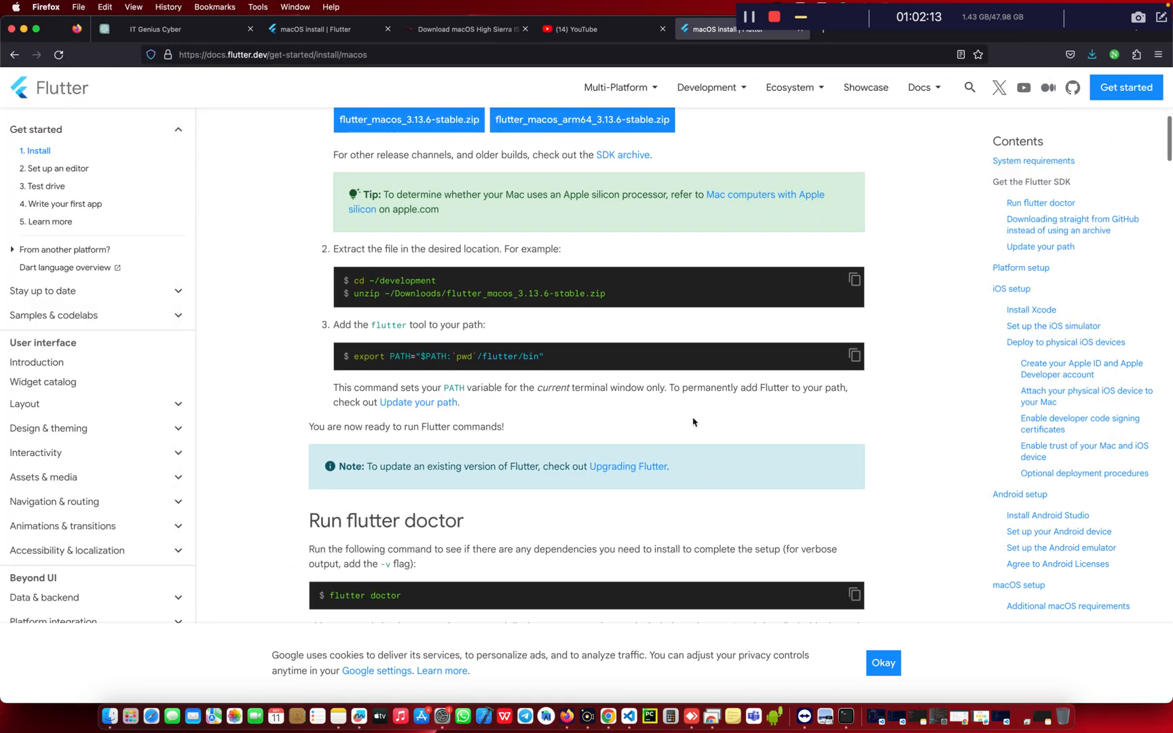
pyautogui.scroll(-5, 692, 421)
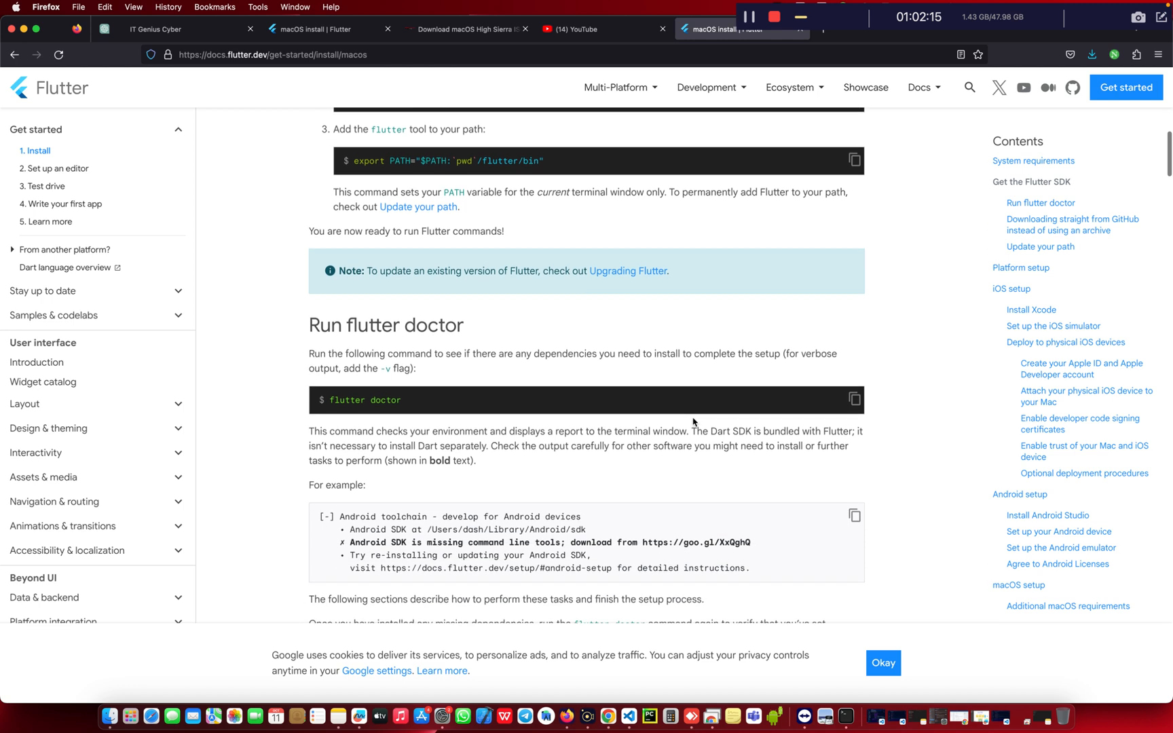
pyautogui.scroll(2, 422, 348)
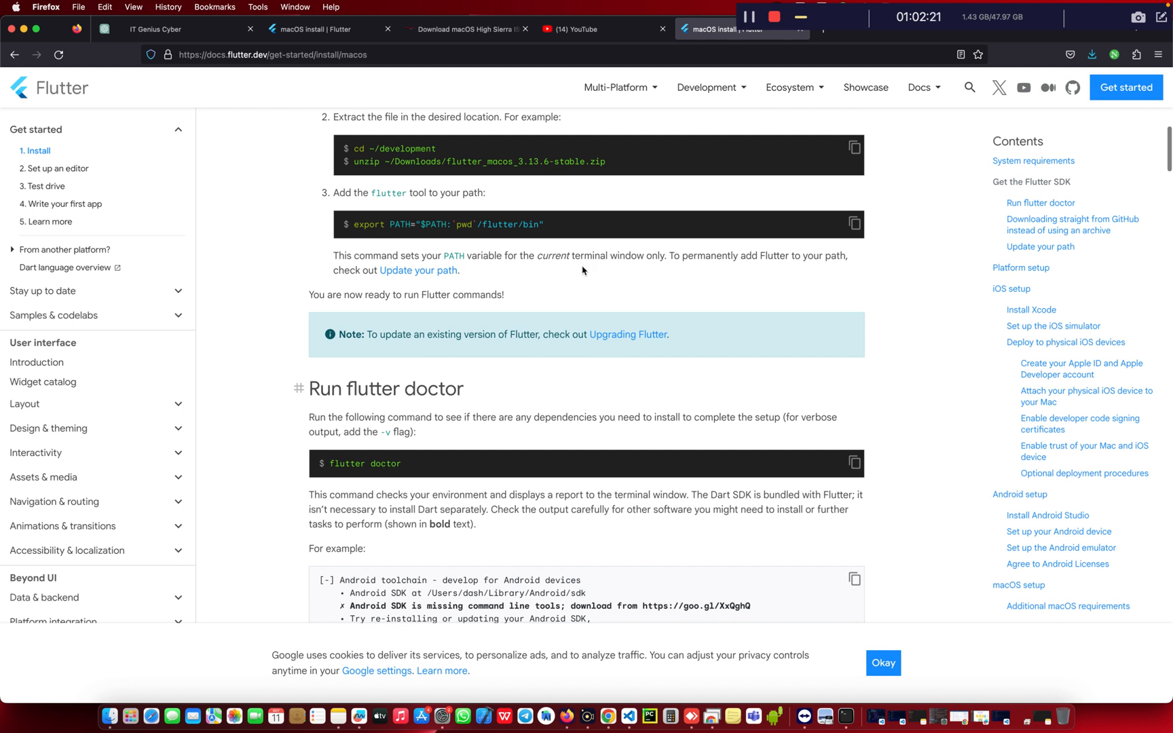
pyautogui.scroll(3, 514, 303)
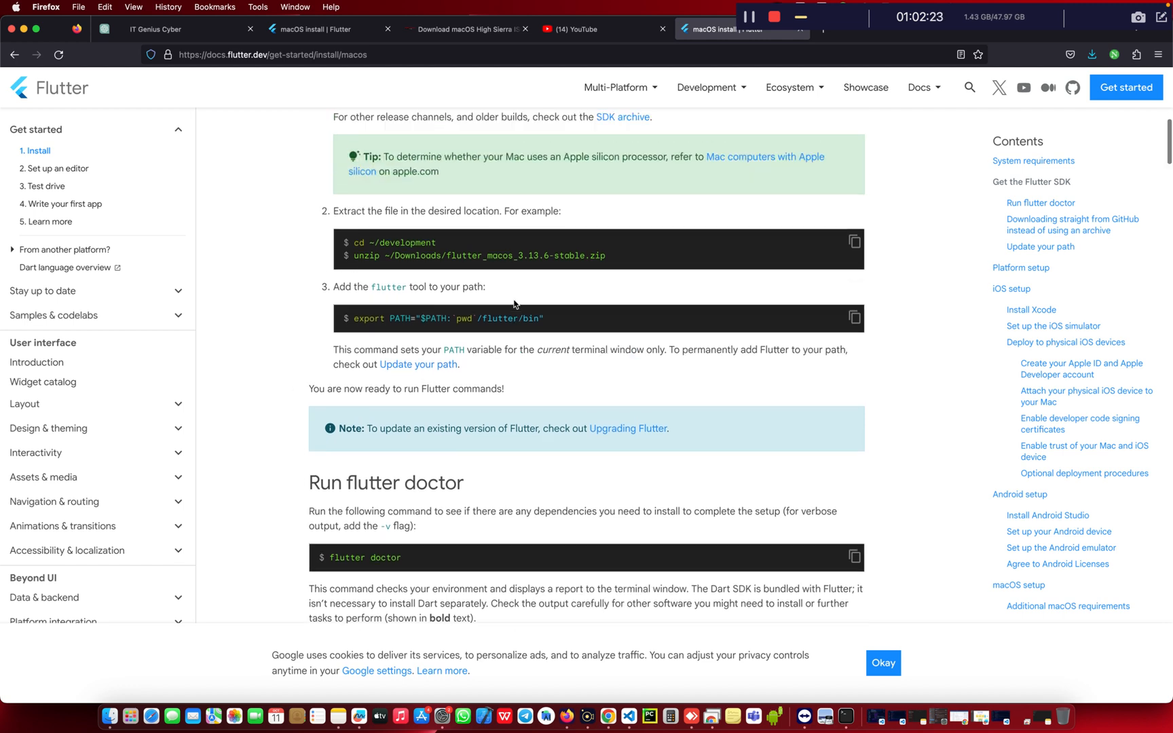
pyautogui.scroll(-12, 514, 303)
pyautogui.scroll(-15, 514, 303)
pyautogui.scroll(-4, 514, 301)
pyautogui.scroll(-9, 514, 304)
pyautogui.scroll(13, 514, 302)
pyautogui.scroll(20, 513, 302)
pyautogui.scroll(10, 513, 303)
pyautogui.scroll(-6, 513, 303)
pyautogui.scroll(-1, 513, 304)
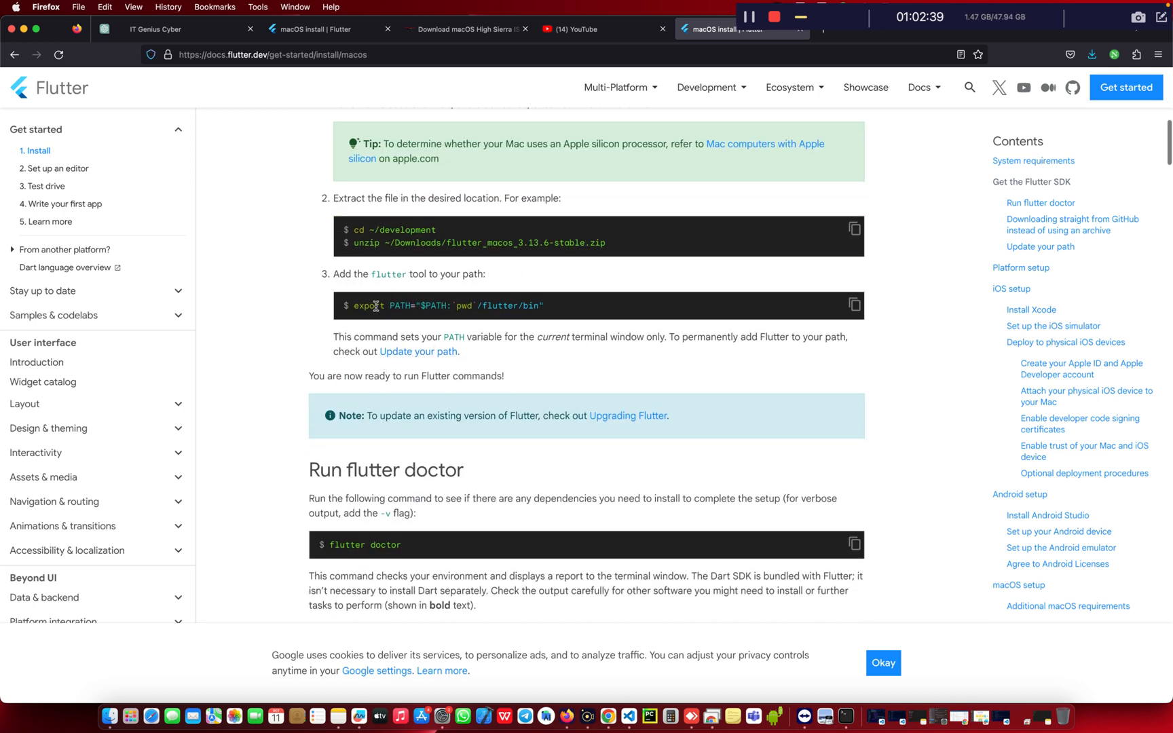
# Examine the export PATH command in the install page's section on adding the flutter tool to the path
pyautogui.moveTo(555, 307); pyautogui.dragTo(348, 306)
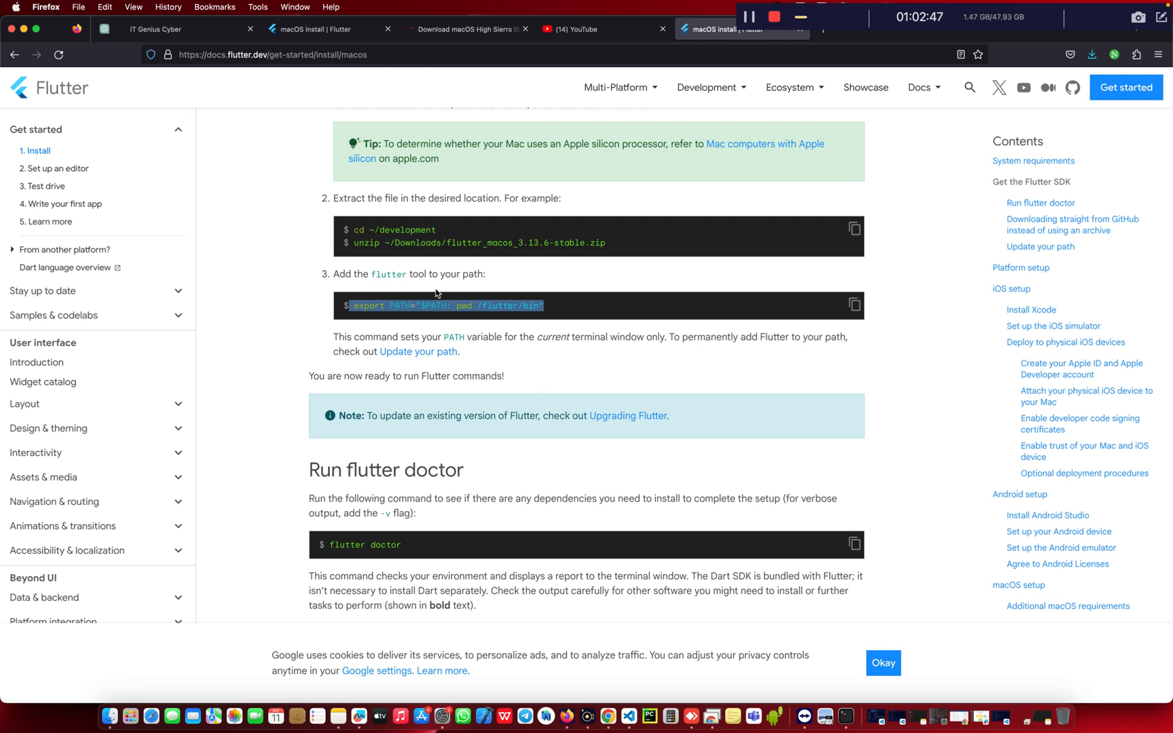
pyautogui.click(372, 309)
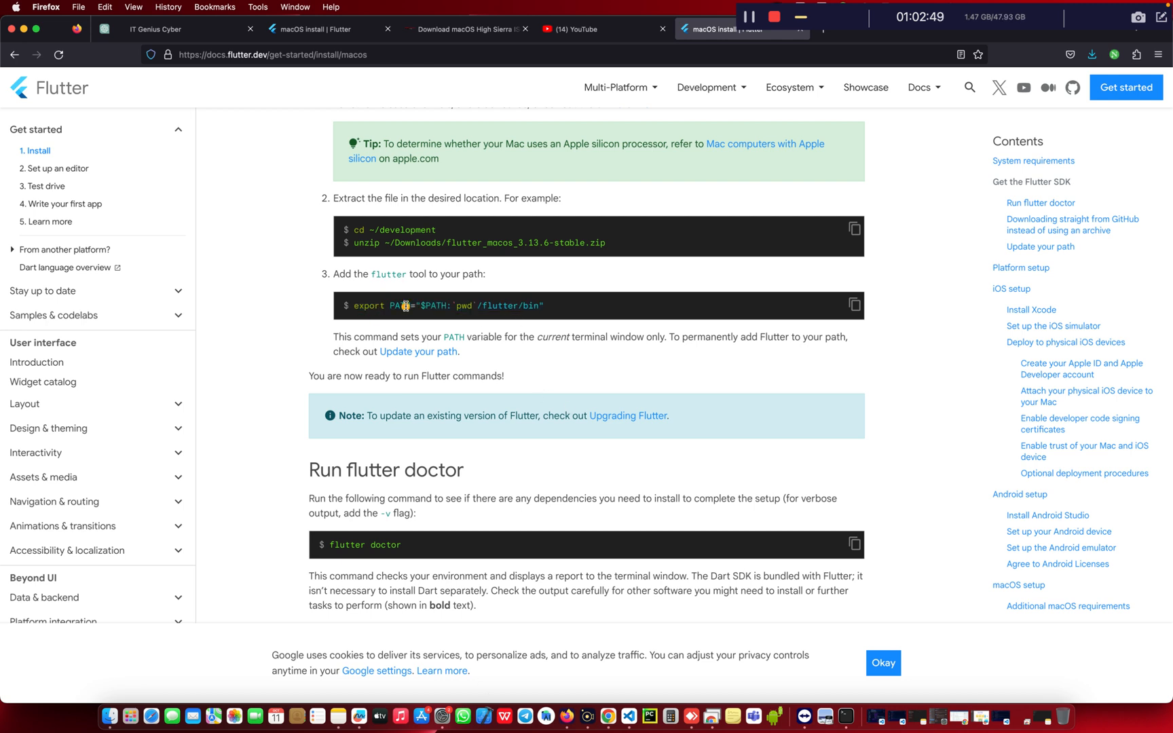
pyautogui.tripleClick(518, 306)
pyautogui.click(520, 307)
# Open Terminal, minimize Firefox, and move the Terminal window below the noted path
pyautogui.press('super+space')
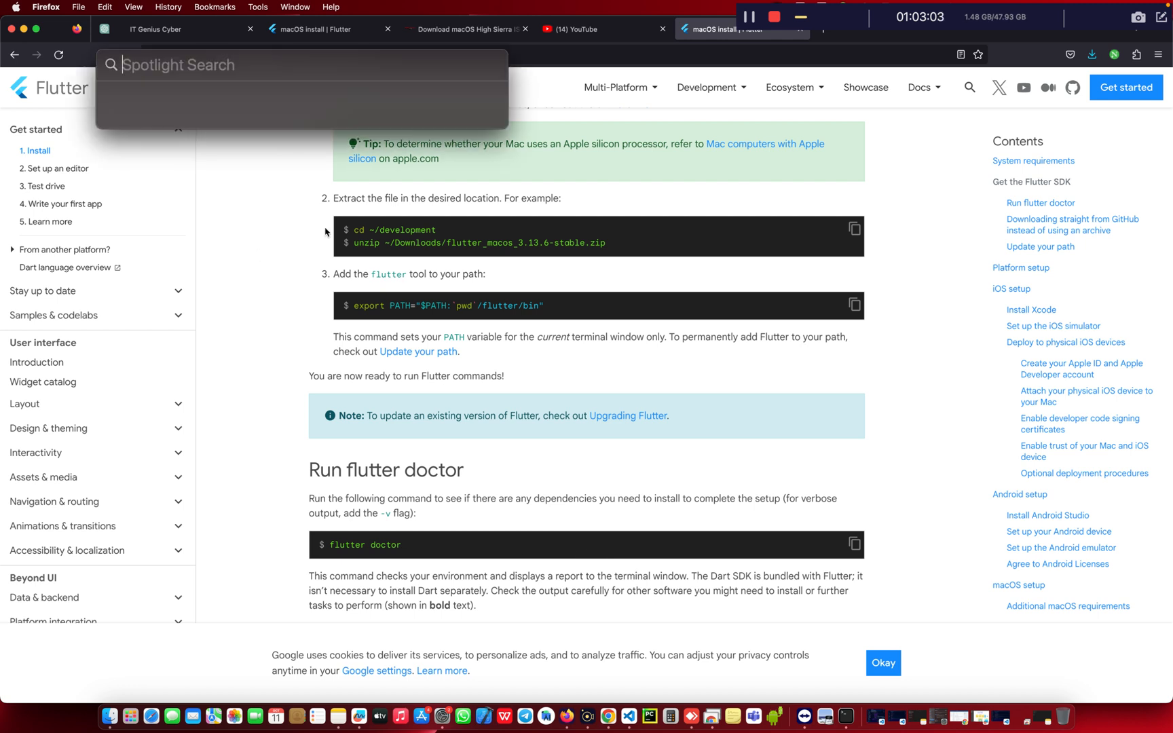
pyautogui.write('terminal')
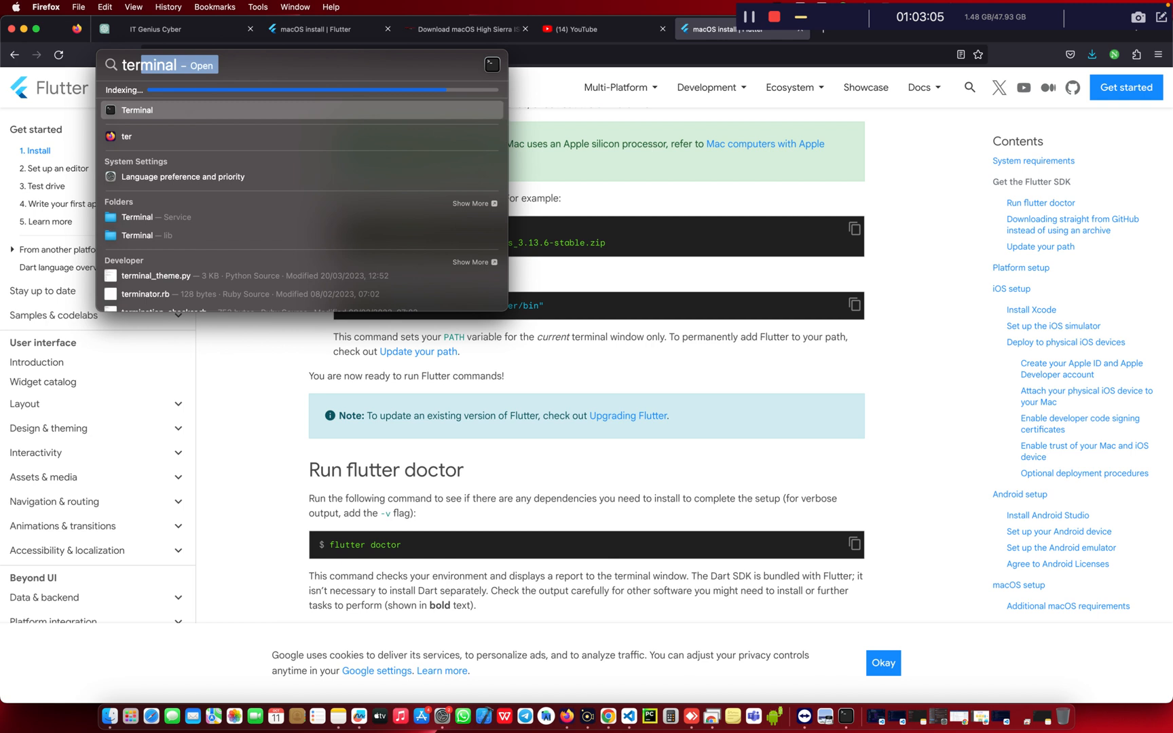
pyautogui.press('Return')
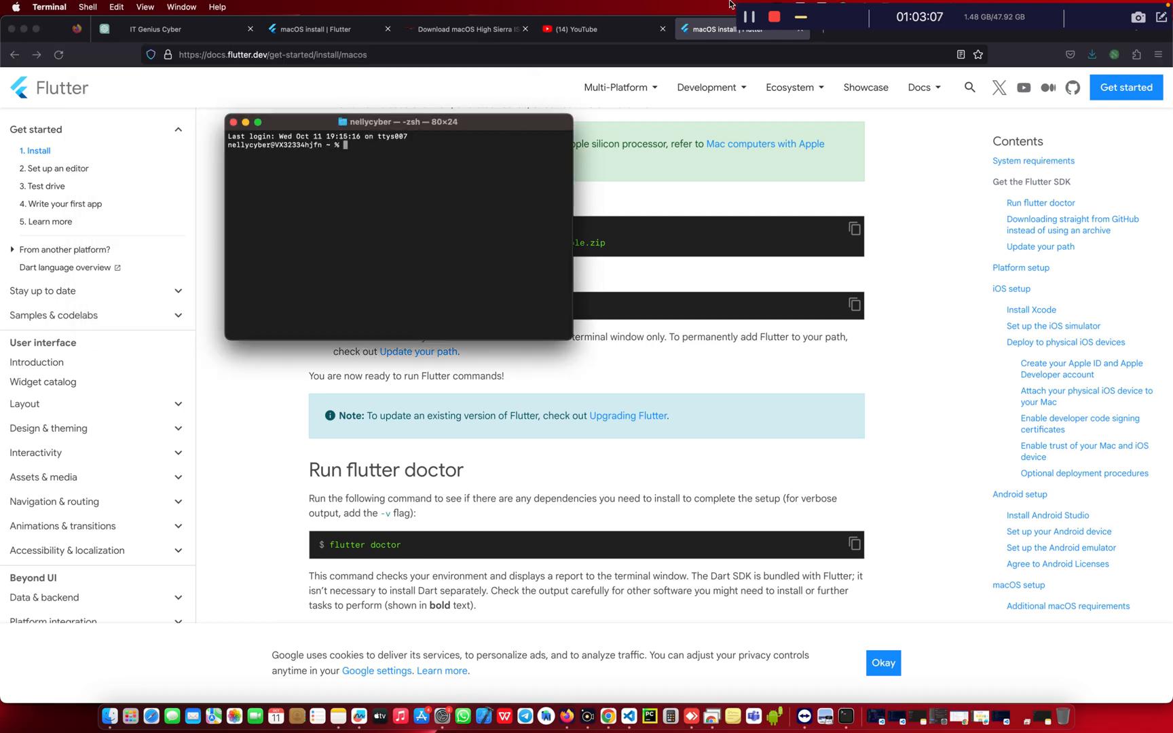
pyautogui.click(23, 29)
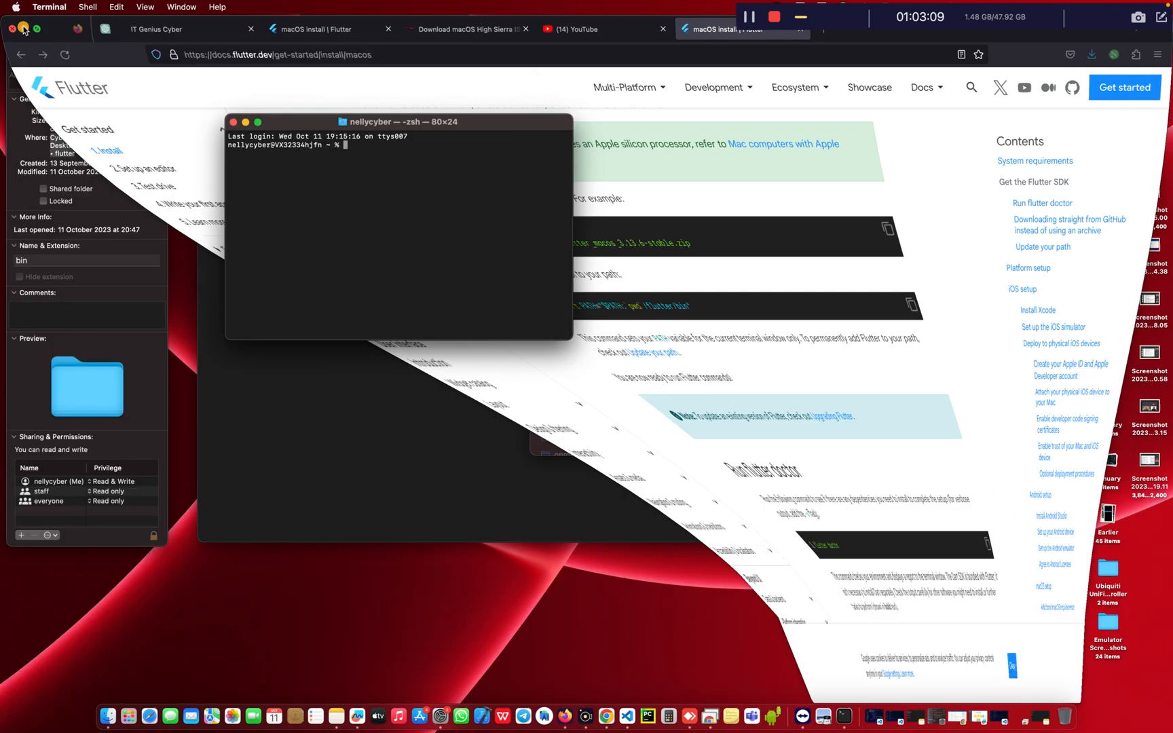
pyautogui.moveTo(476, 128); pyautogui.dragTo(481, 272)
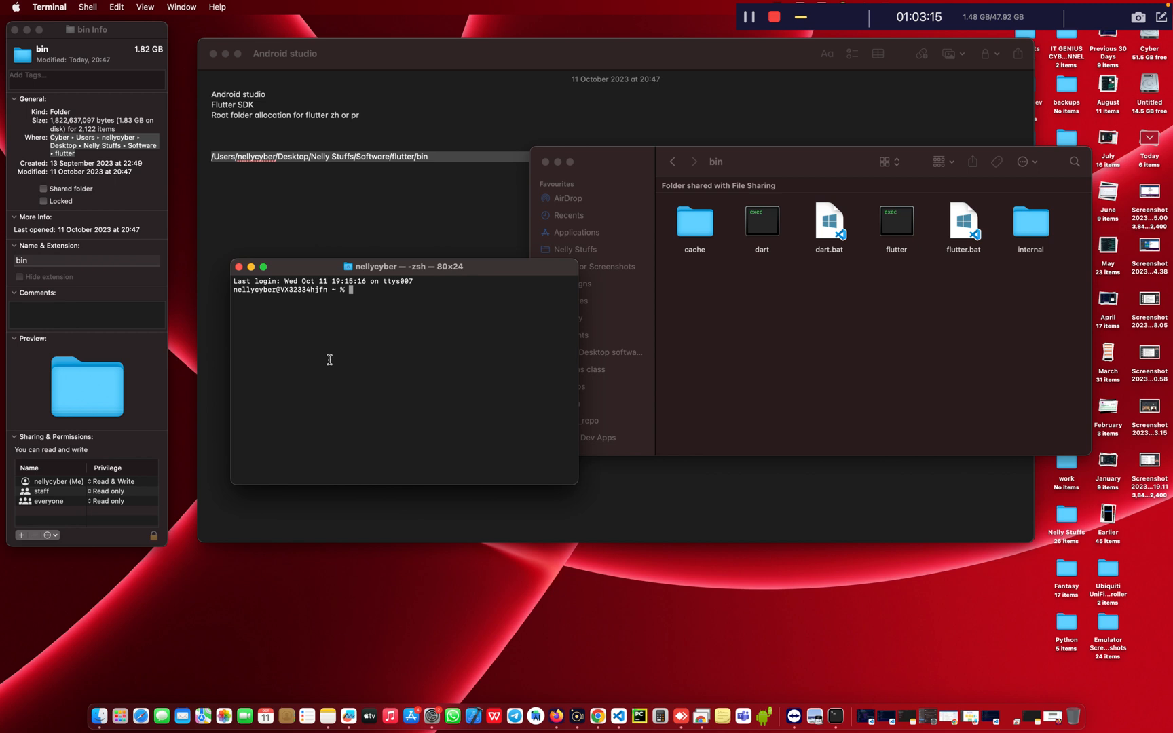
pyautogui.press('super+space')
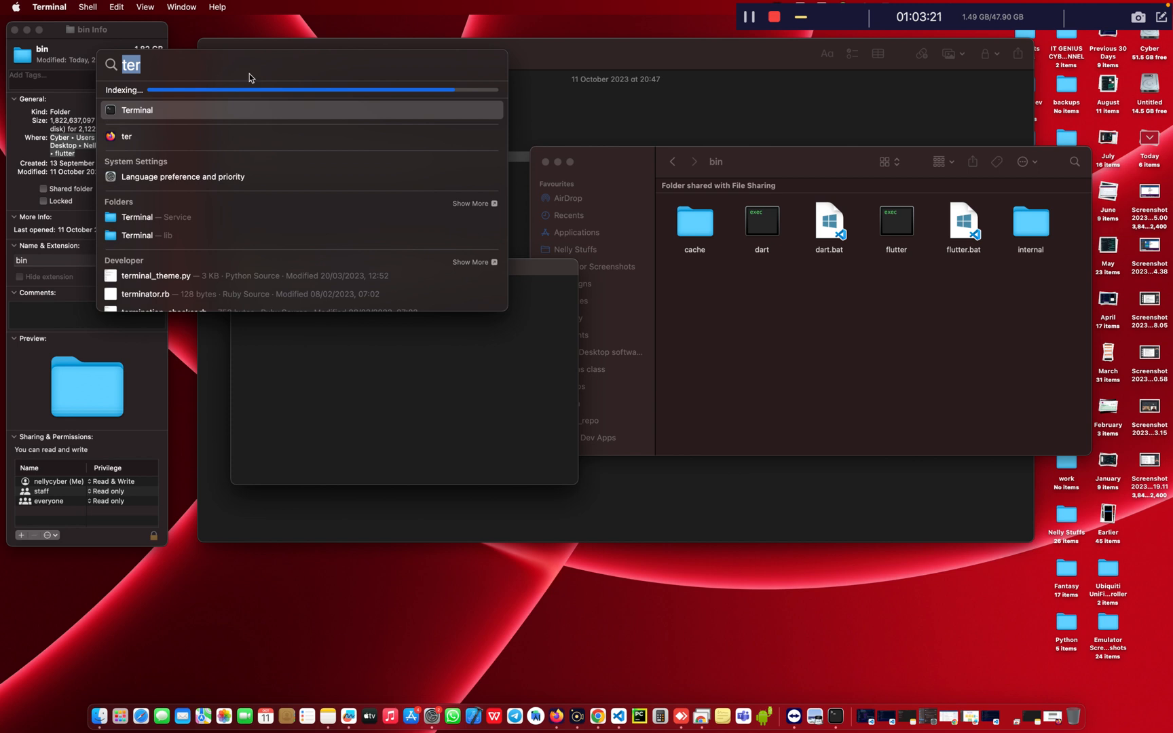
pyautogui.click(269, 116)
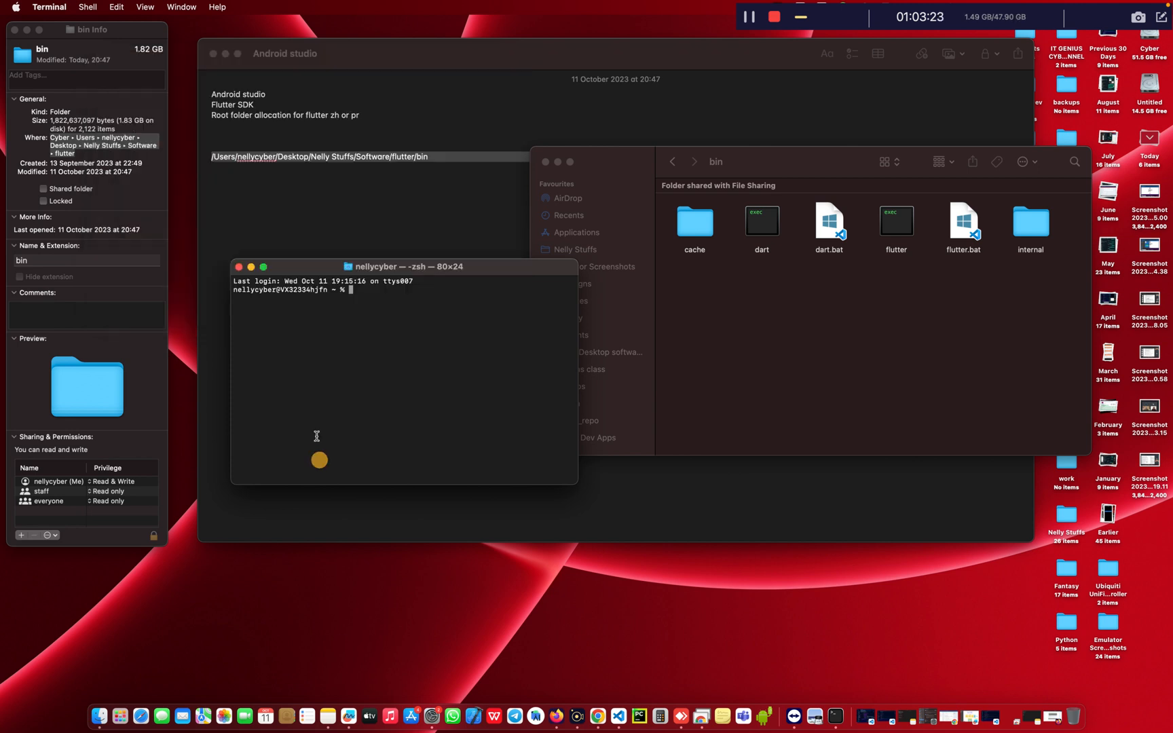
pyautogui.press('super+space')
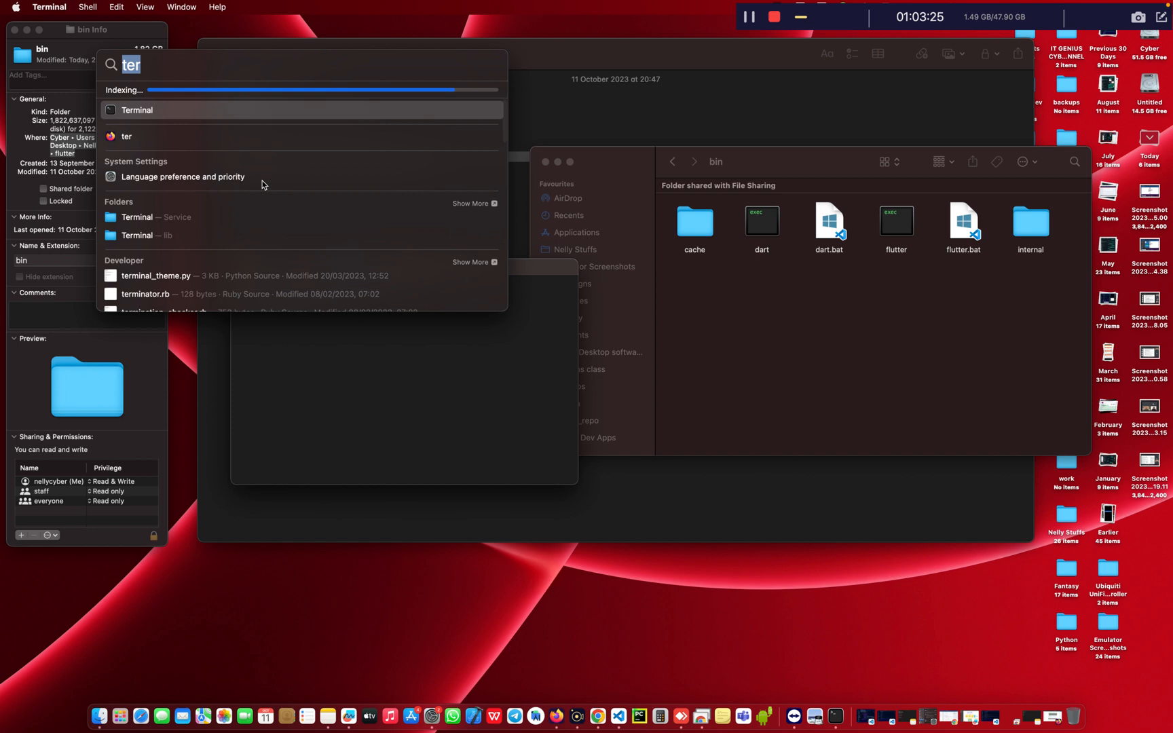
pyautogui.press('BackSpace')
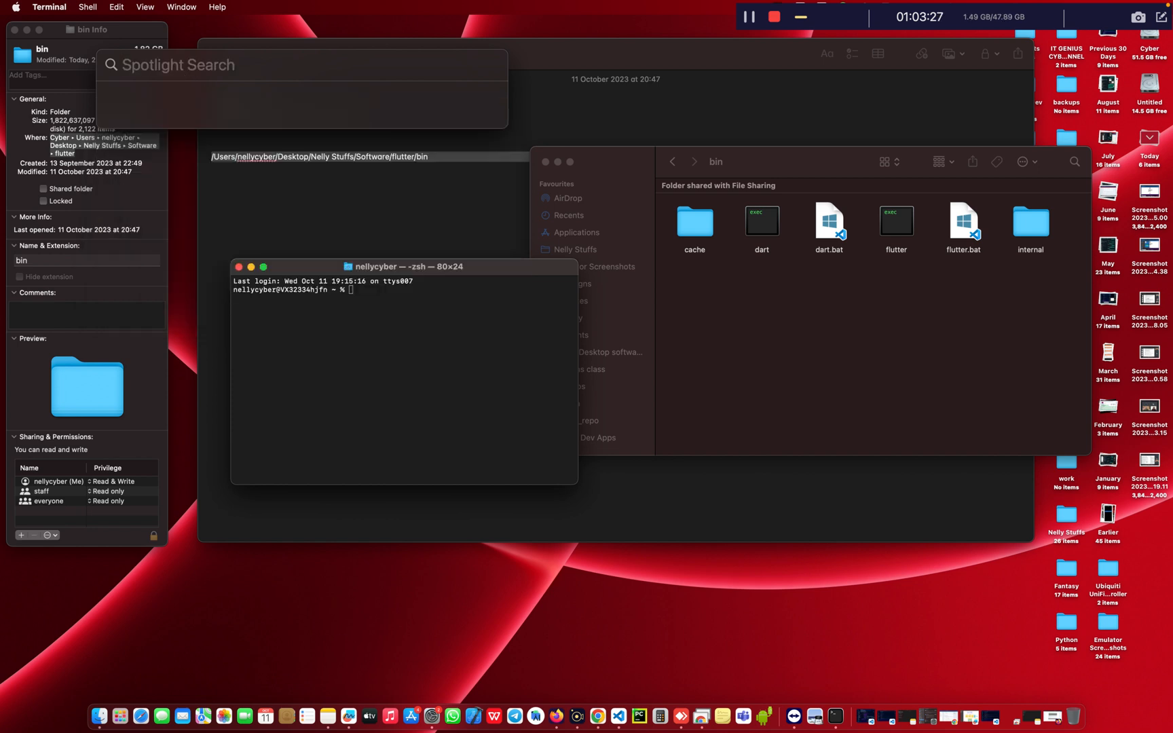
pyautogui.write('terminal')
pyautogui.press('Return')
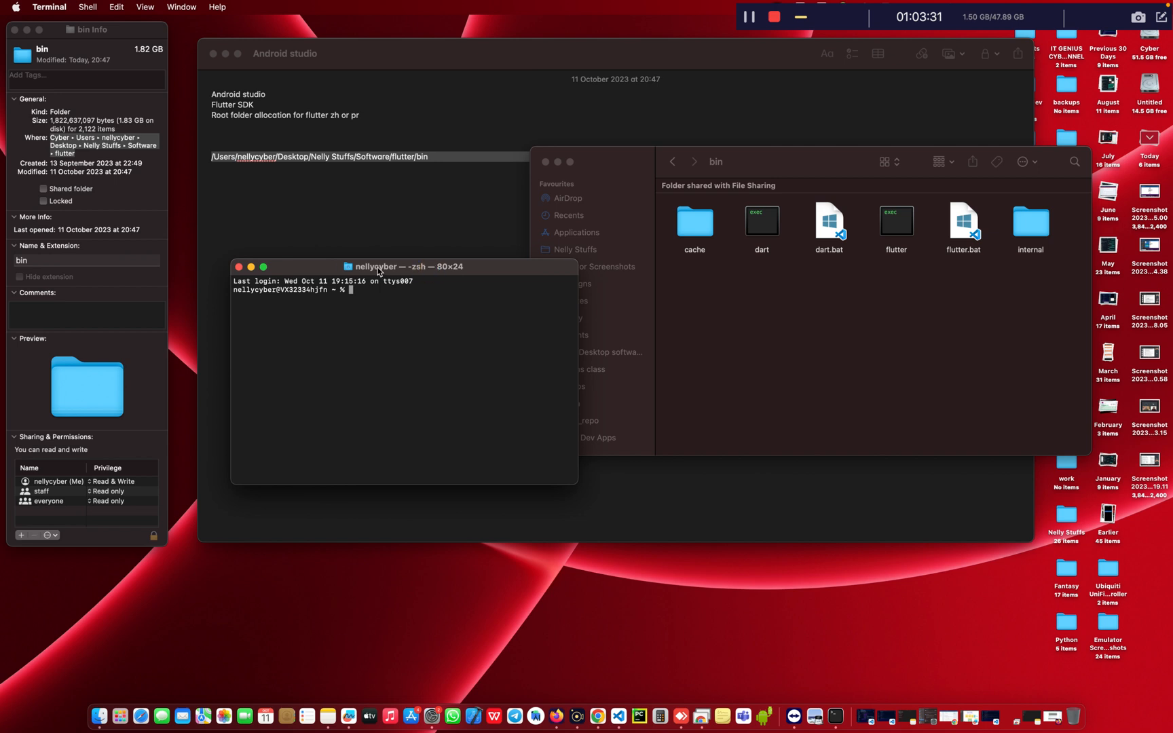
# Enlarge the Terminal window to about 170×47 and place it just below the noted path
pyautogui.moveTo(378, 270); pyautogui.dragTo(393, 230)
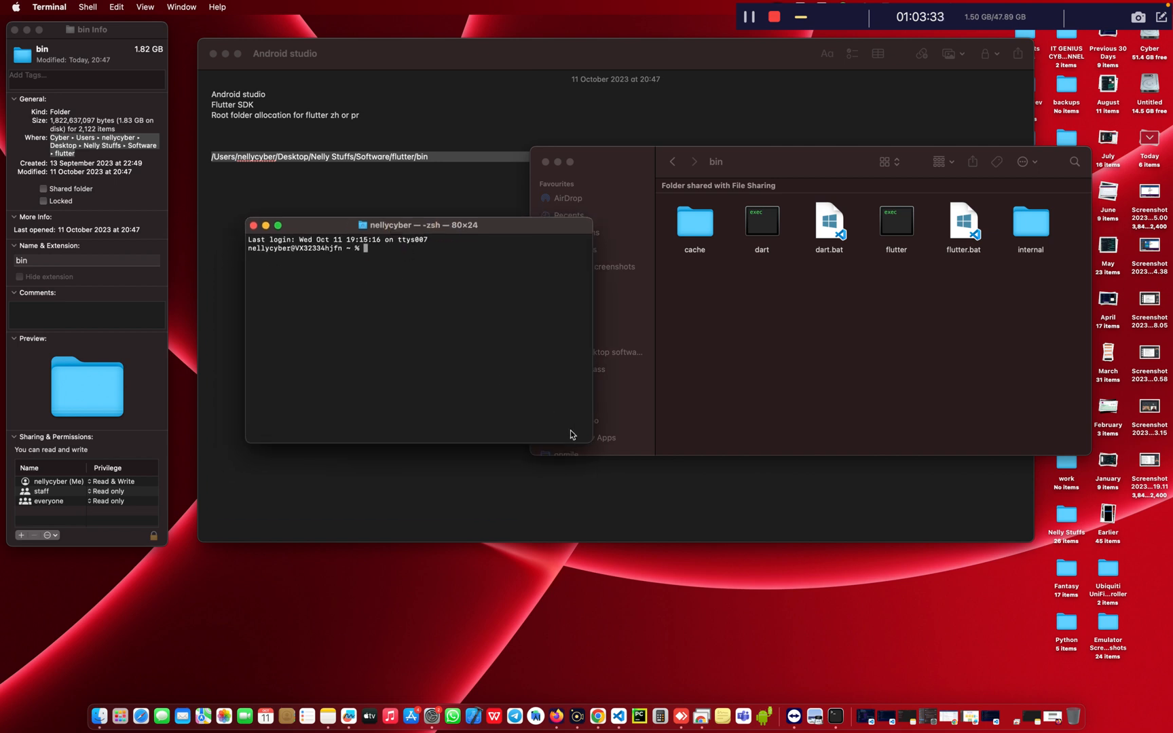
pyautogui.moveTo(591, 442); pyautogui.dragTo(973, 635)
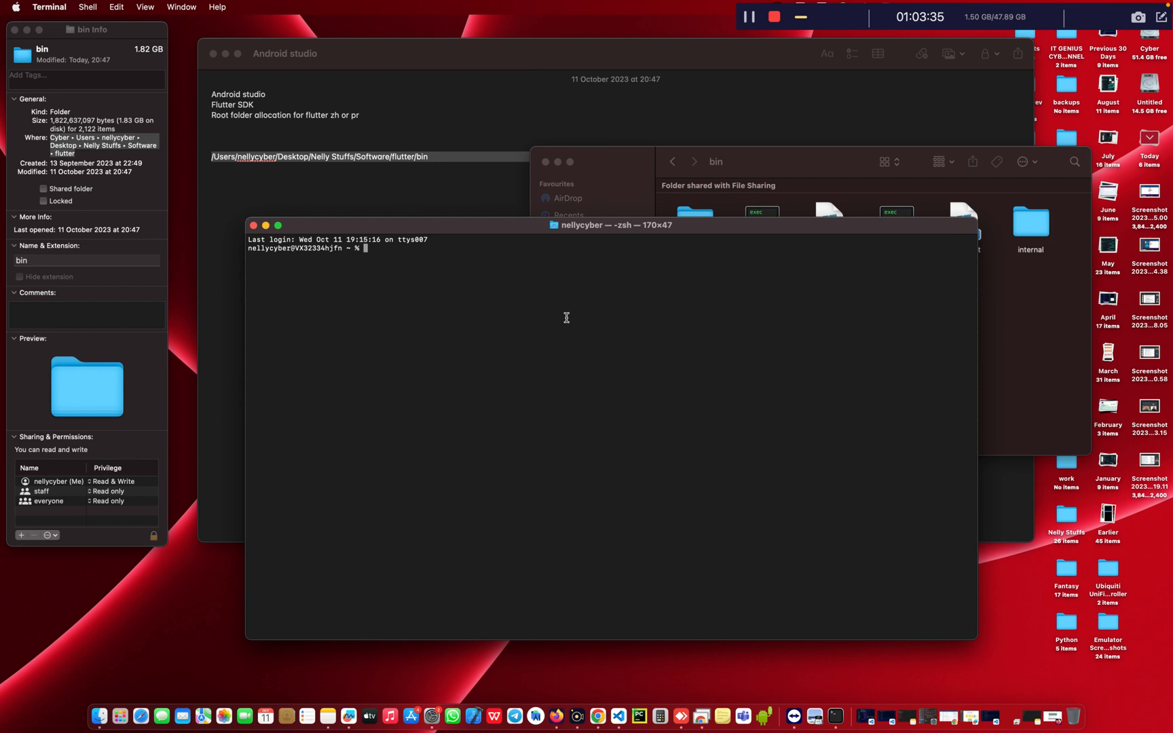
pyautogui.moveTo(450, 227); pyautogui.dragTo(431, 183)
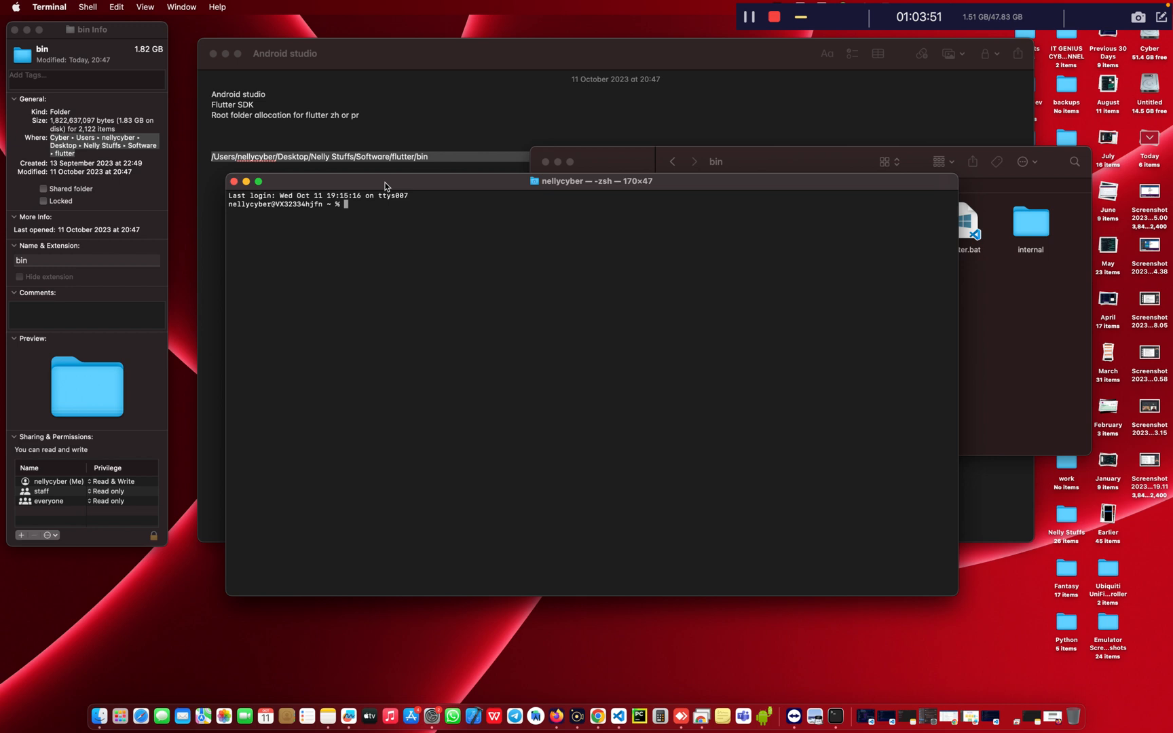
# Open the zsh configuration file in the terminal editor with the command nano ~/.zshrc
pyautogui.write('vim')
pyautogui.write('nano')
pyautogui.write(' ~')
pyautogui.write('z')
pyautogui.write('sh')
pyautogui.write('rc')
pyautogui.press('Return')
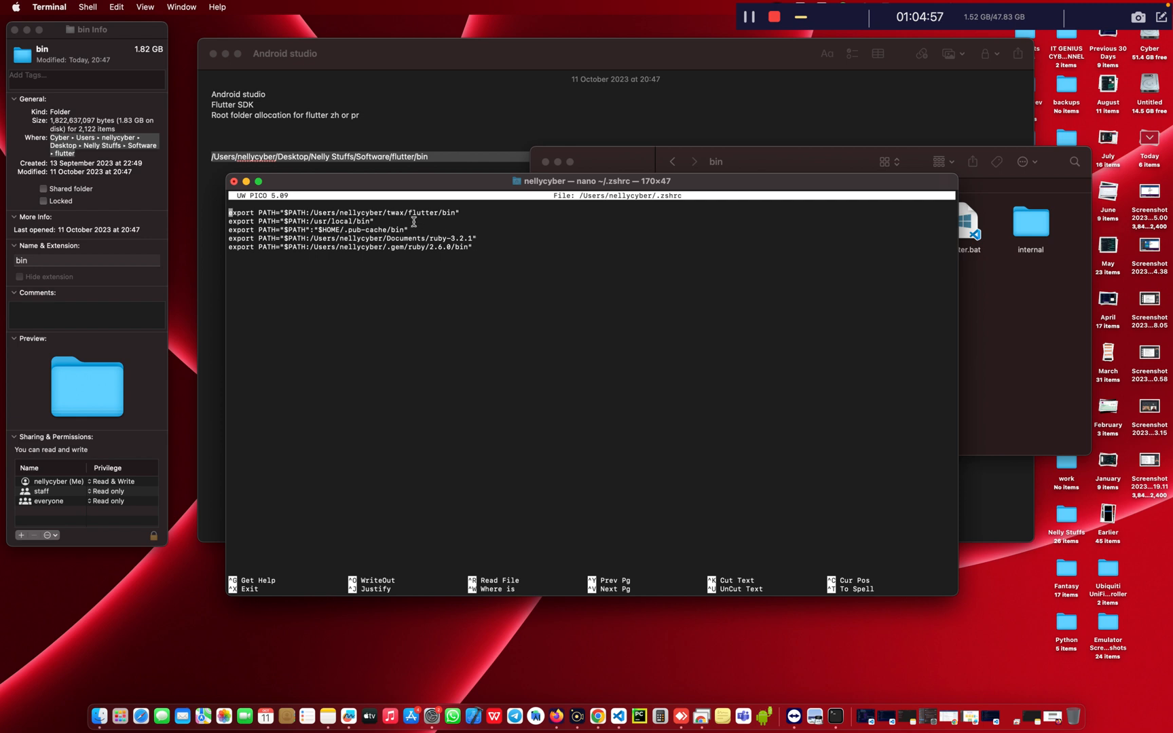
# Examine the first export line of .zshrc, following its path parts from the user folder to twax/flutter/bin
pyautogui.click(249, 213)
pyautogui.doubleClick(355, 213)
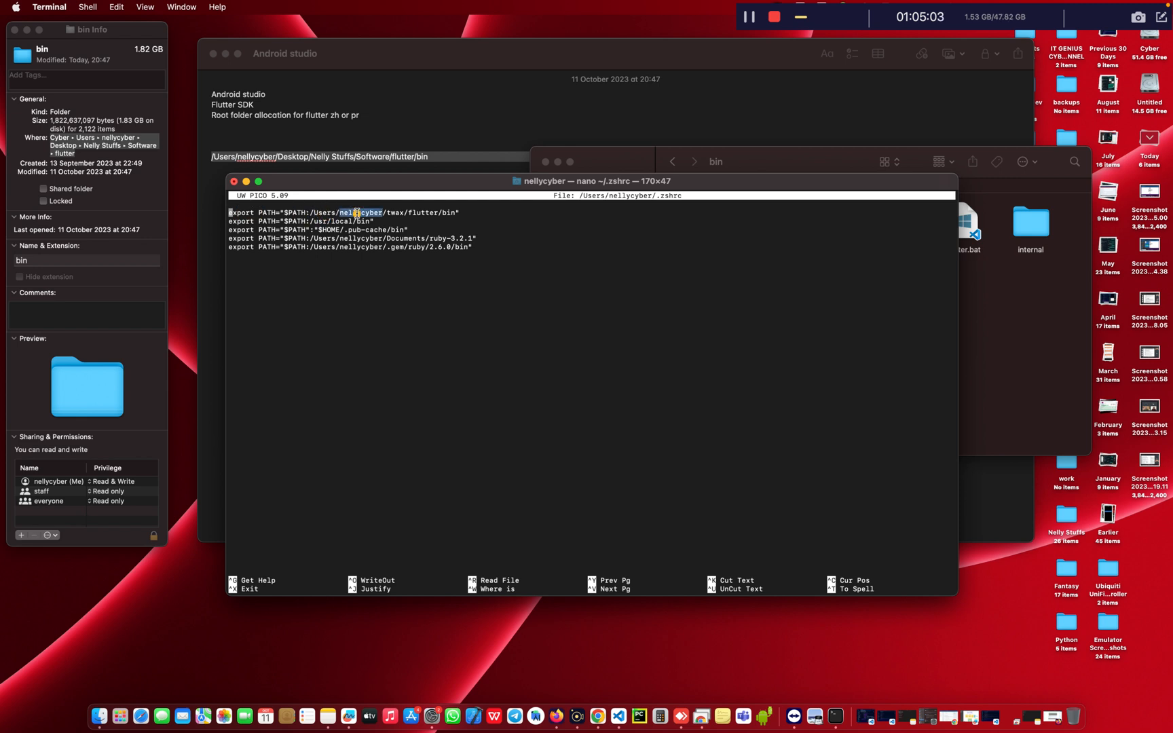
pyautogui.click(394, 213)
pyautogui.click(432, 211)
pyautogui.click(448, 212)
# Find the Users folder and expand the home folder, twax, flutter and bin to trace the path from .zshrc
pyautogui.press('super+space')
pyautogui.write('use')
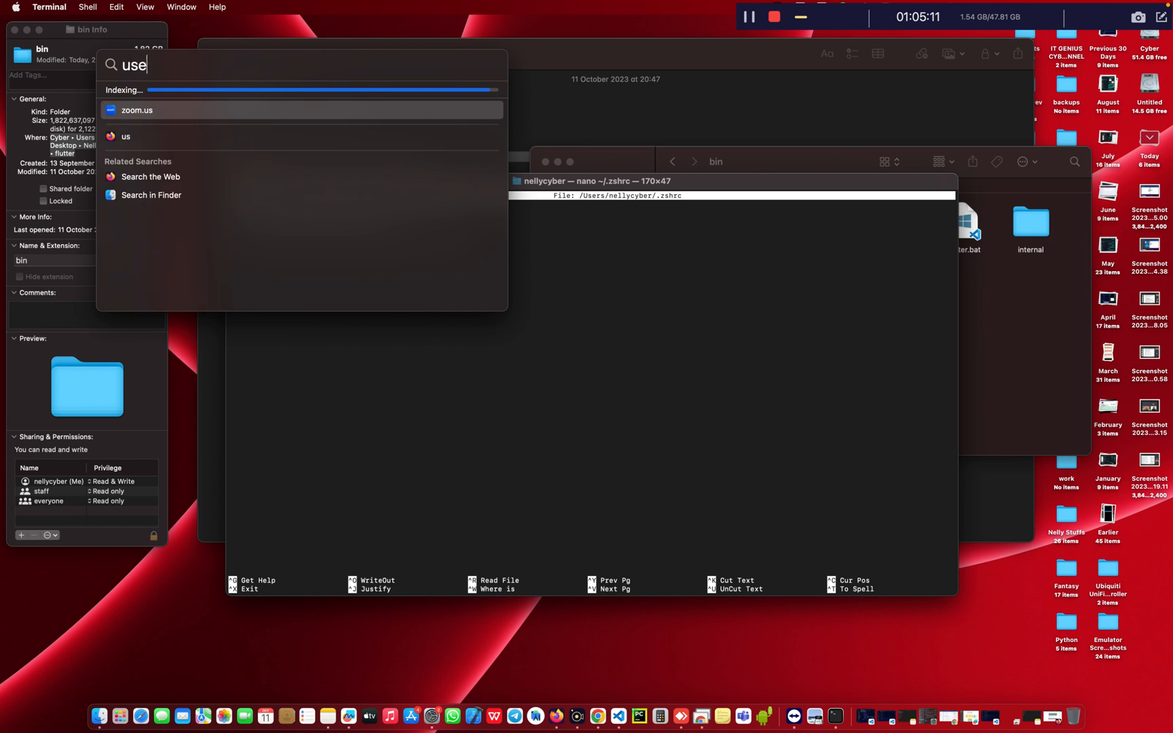
pyautogui.write('rs')
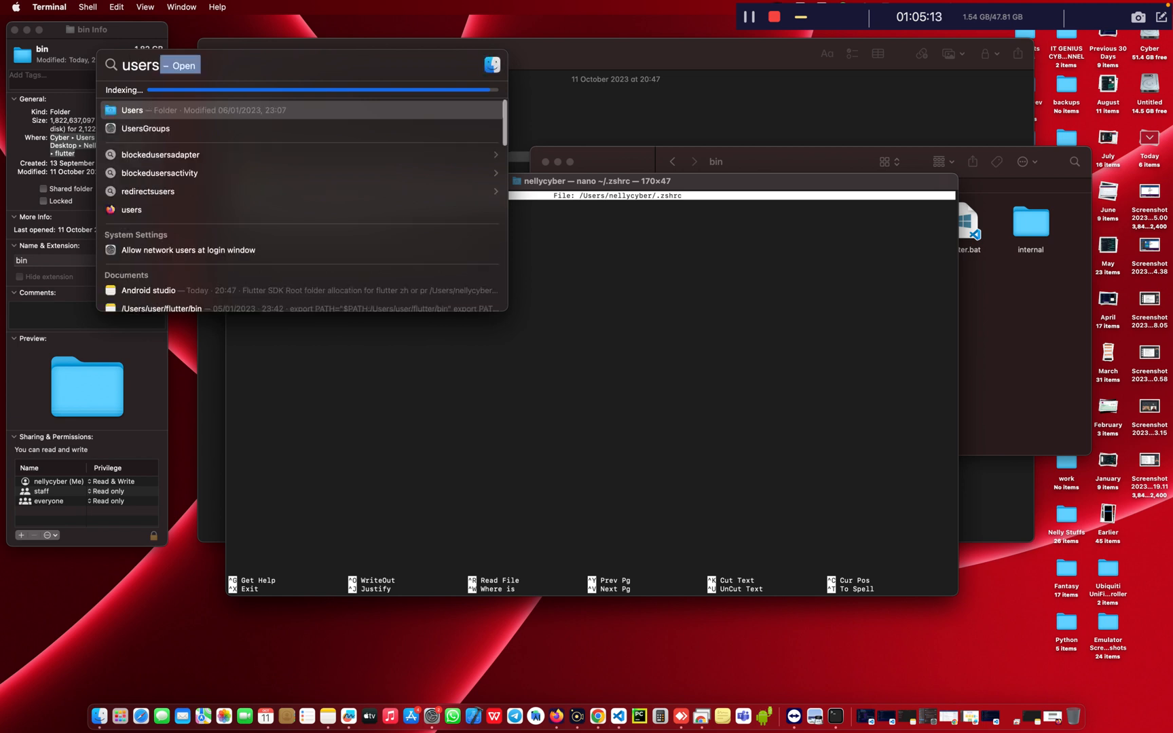
pyautogui.press('Return')
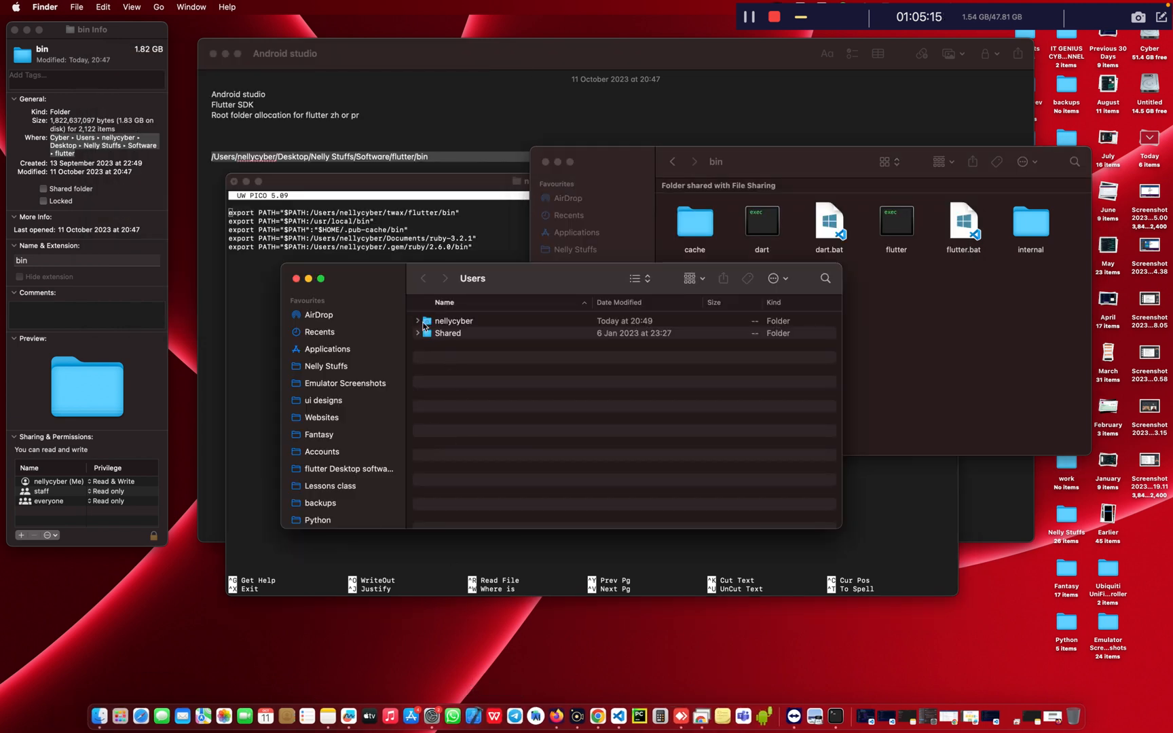
pyautogui.click(418, 321)
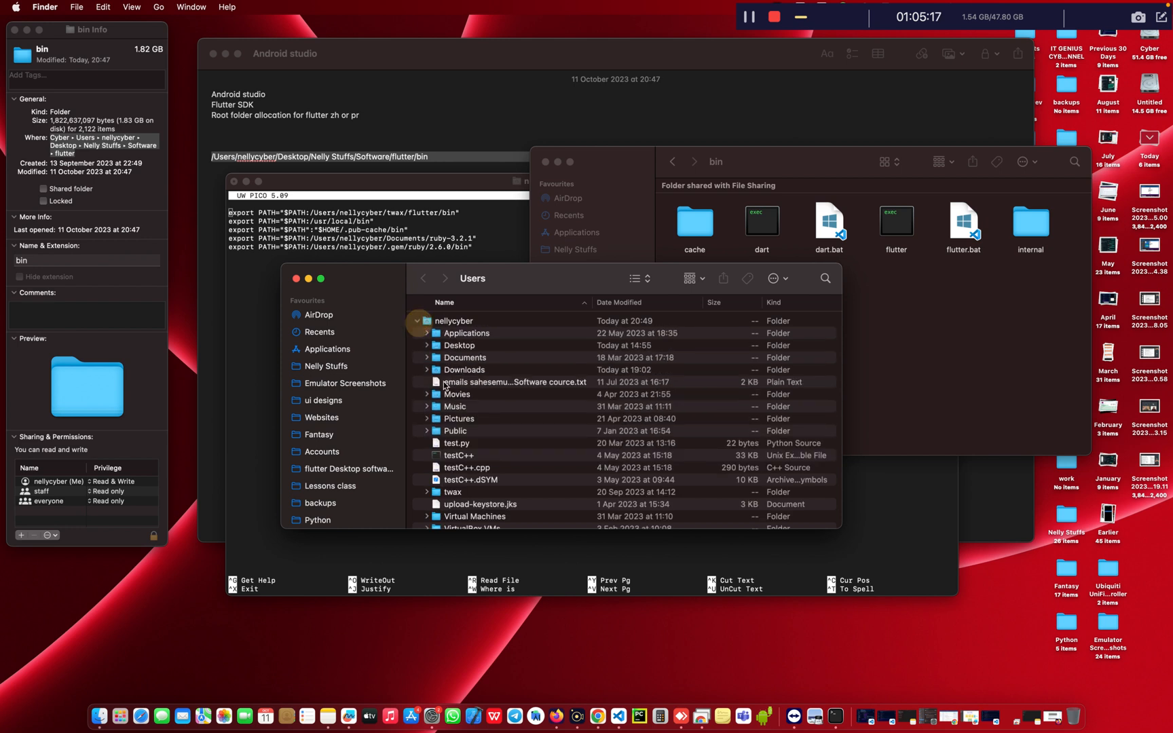
pyautogui.scroll(-2, 457, 410)
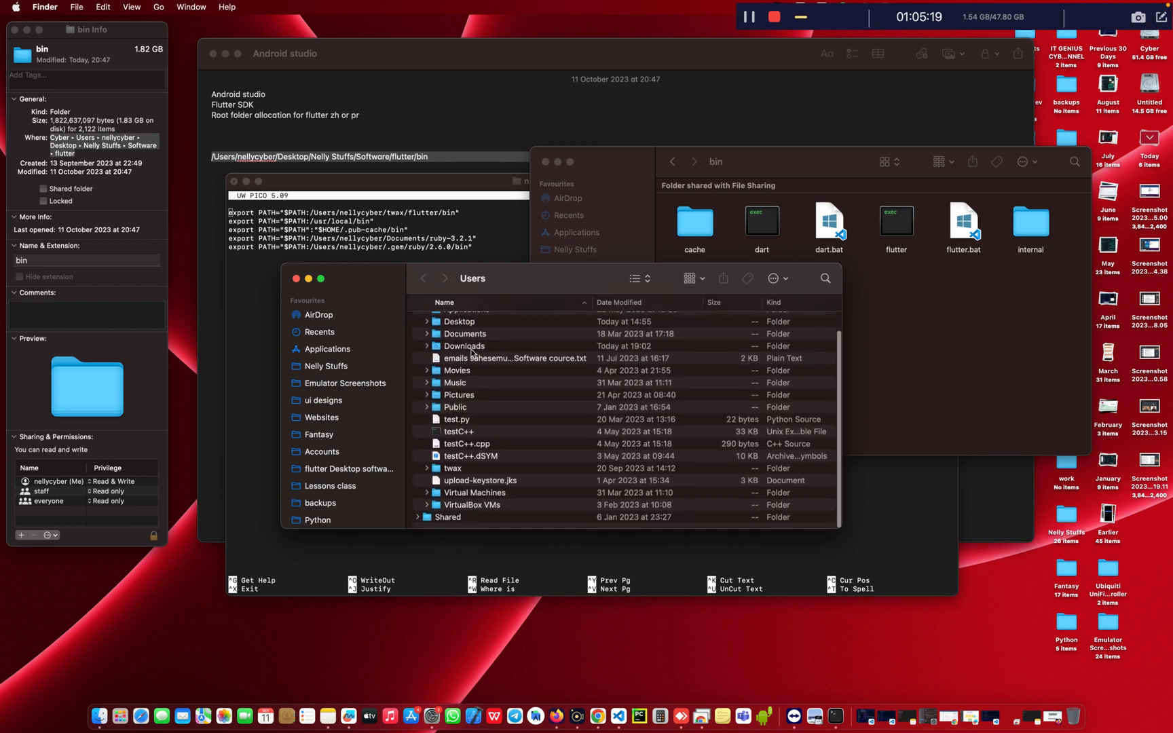
pyautogui.click(427, 468)
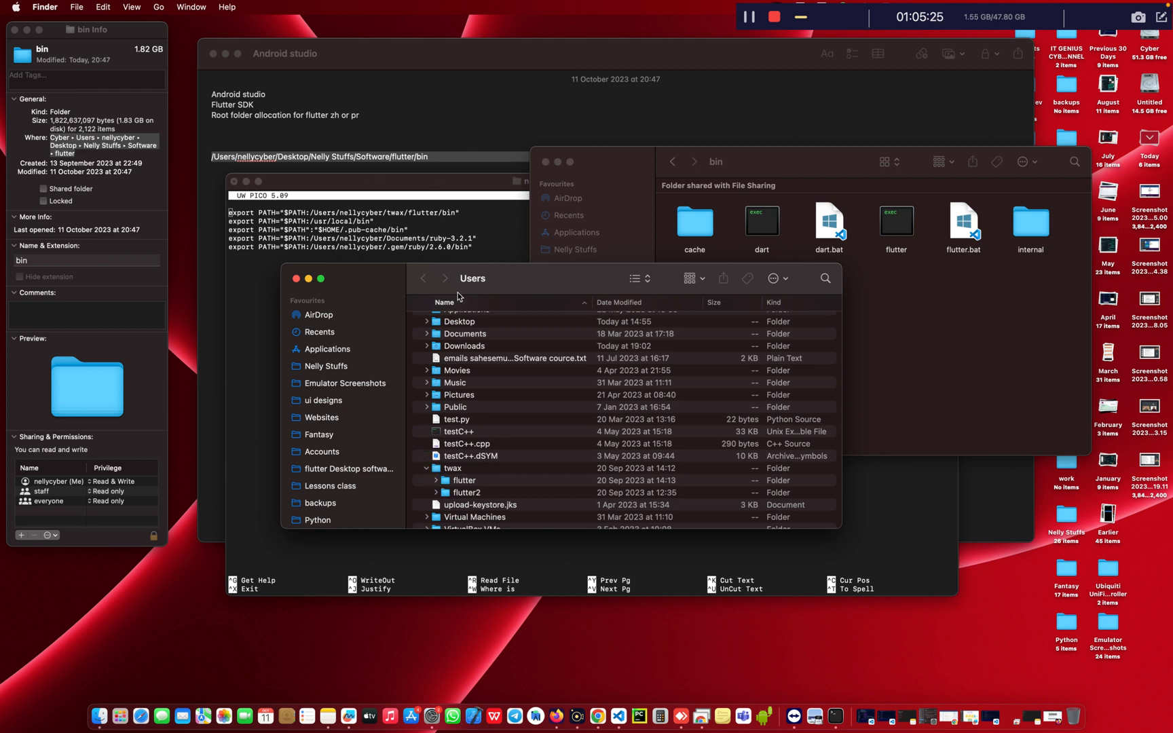
pyautogui.click(435, 479)
pyautogui.scroll(-4, 478, 414)
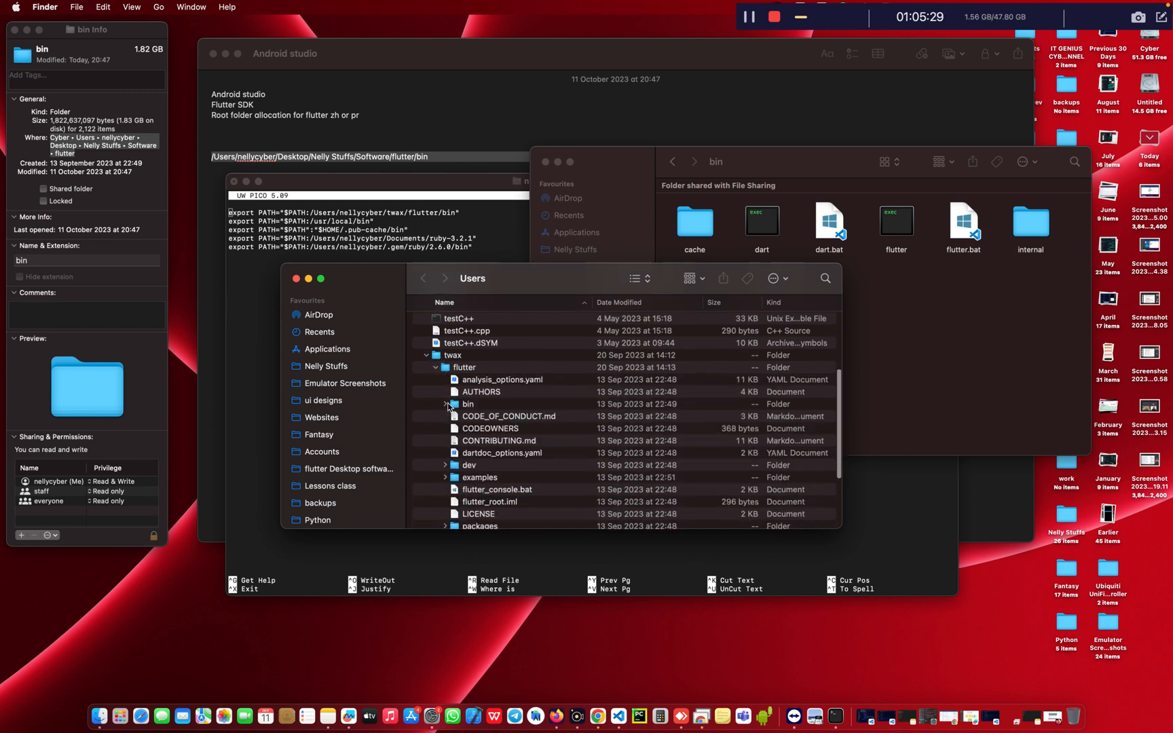
pyautogui.click(445, 404)
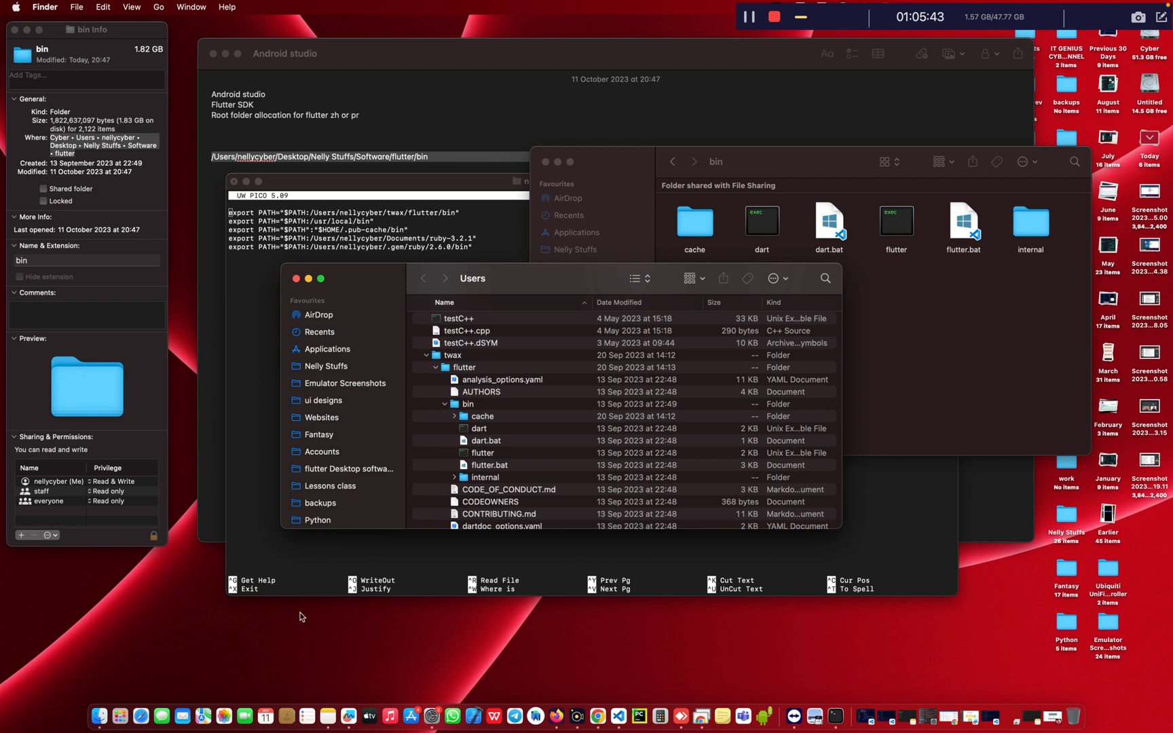
# Copy the export PATH command from the install page in Firefox and paste it below the noted path in the Android studio note
pyautogui.click(557, 716)
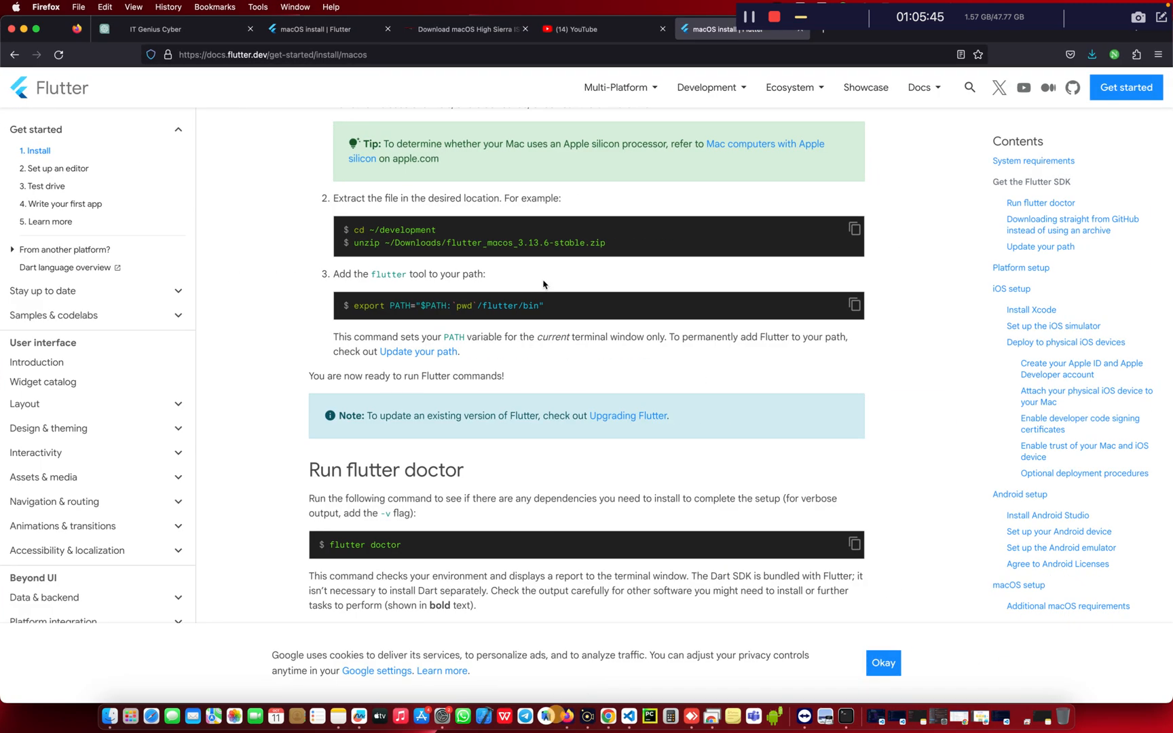
pyautogui.click(540, 306)
pyautogui.click(853, 304)
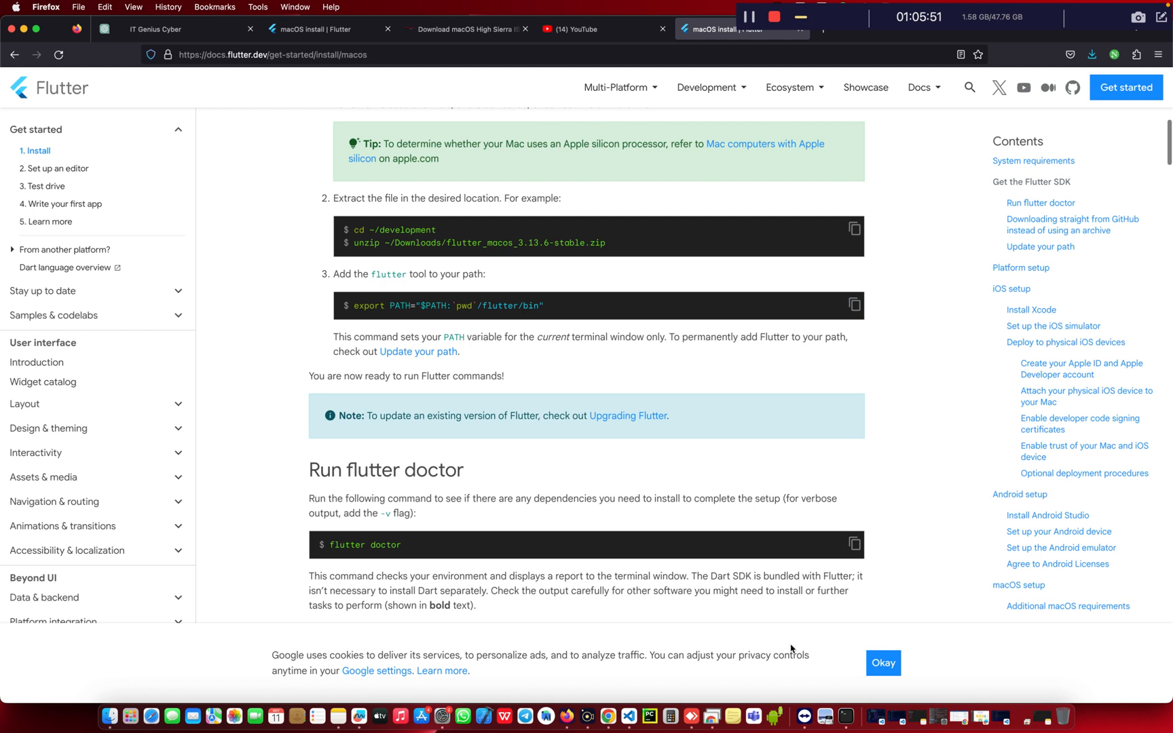
pyautogui.click(1168, 728)
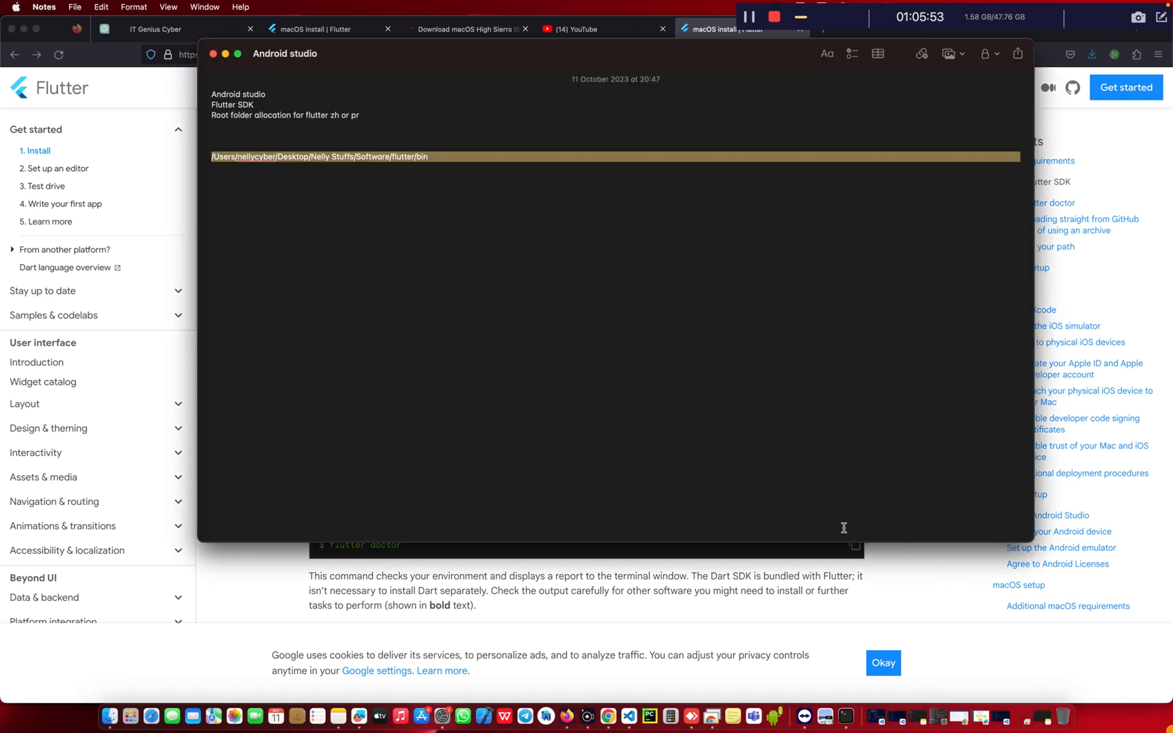
pyautogui.click(420, 194)
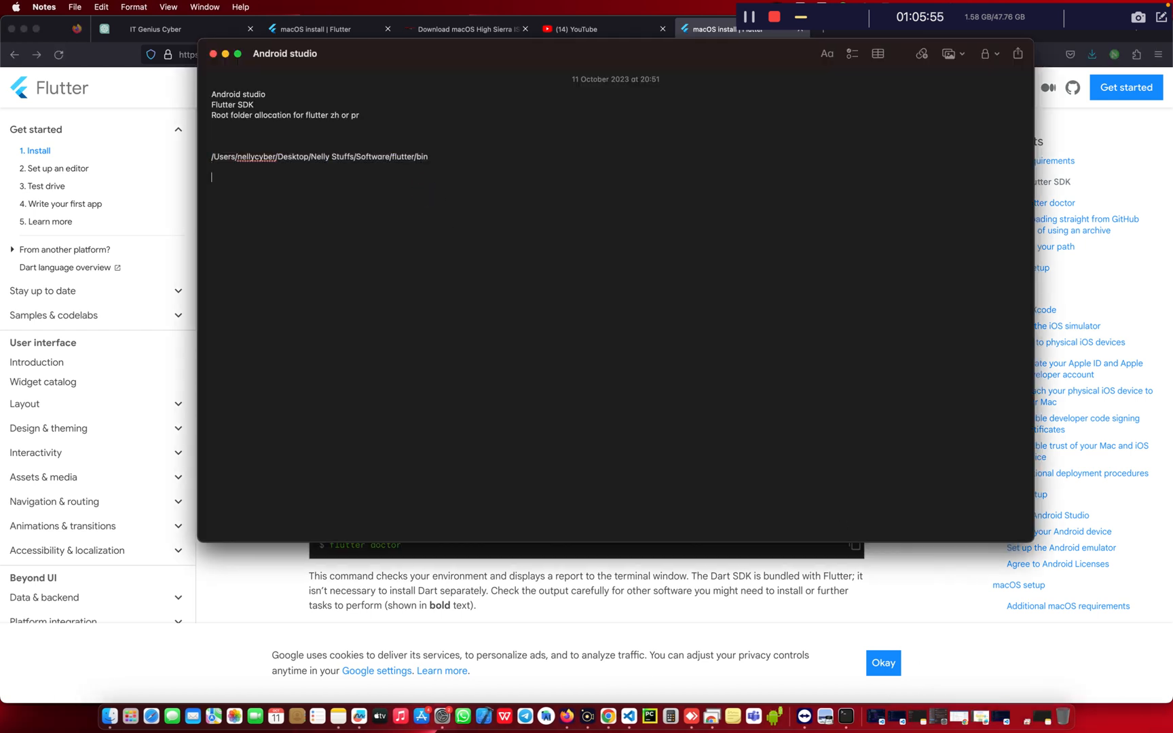
pyautogui.press('super+v')
# Format all the text in the note with a larger bold heading style
pyautogui.press('super+a')
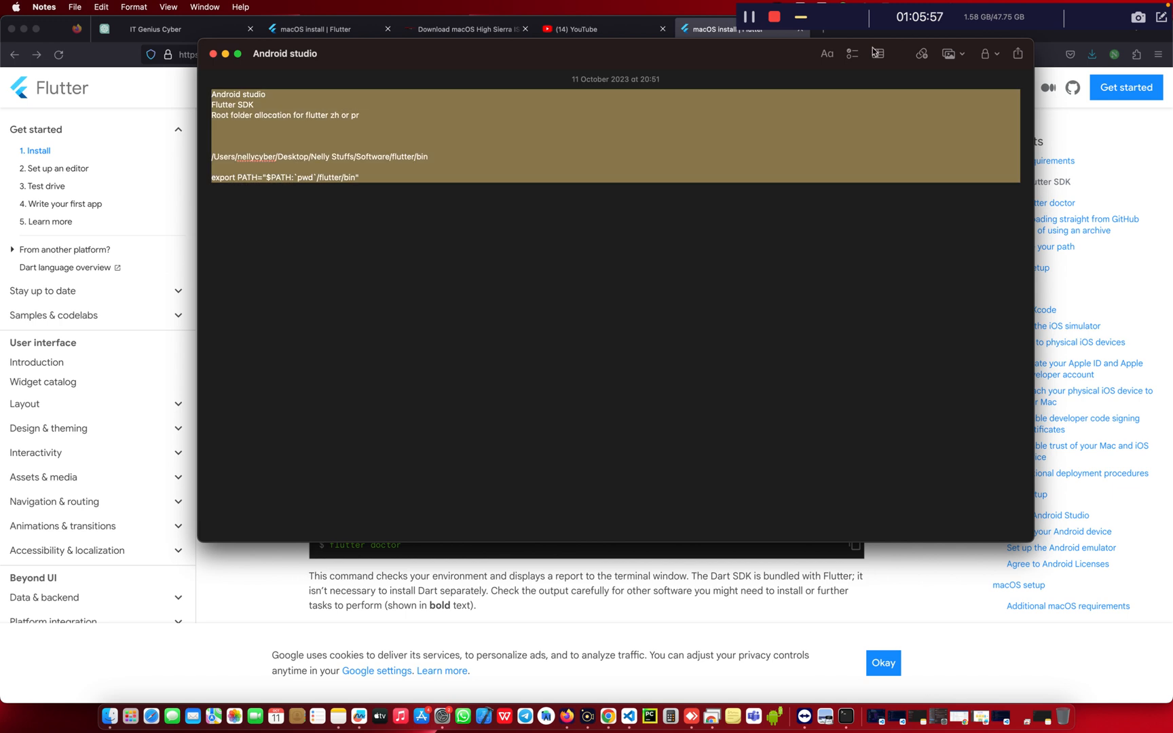
pyautogui.click(828, 54)
pyautogui.click(811, 117)
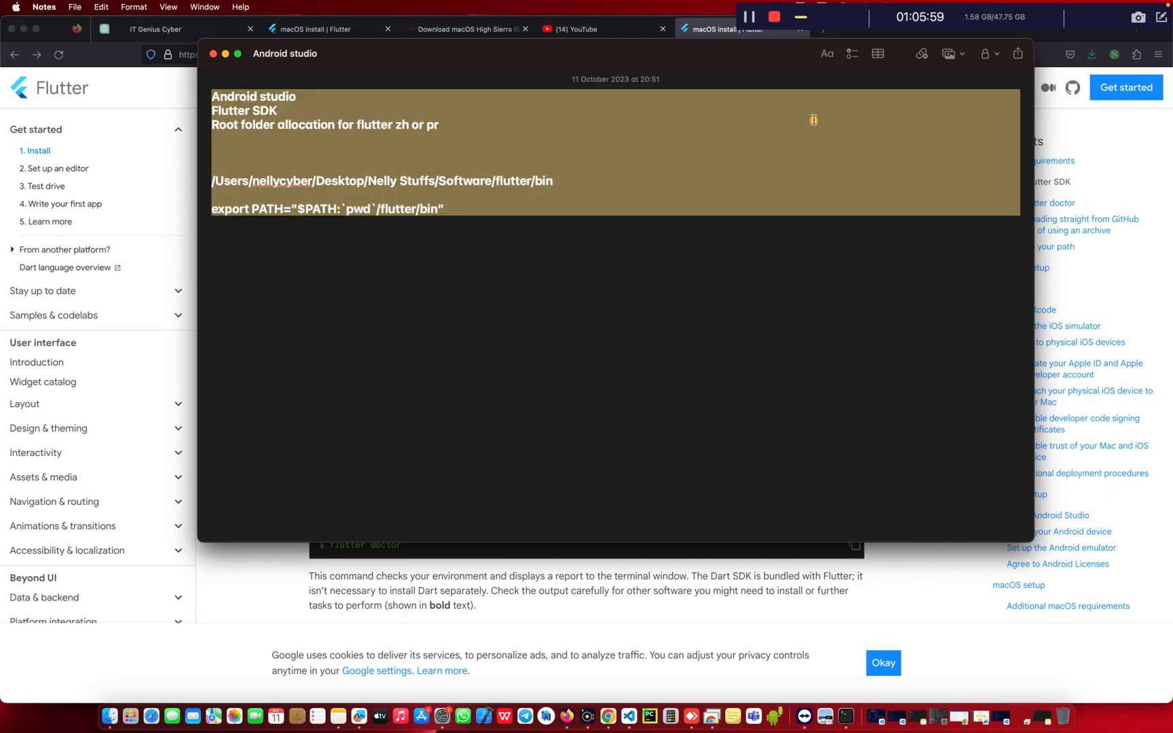
pyautogui.click(424, 222)
# Delete "/flutter/bin" from the export line in the note, keeping the closing quote
pyautogui.click(218, 208)
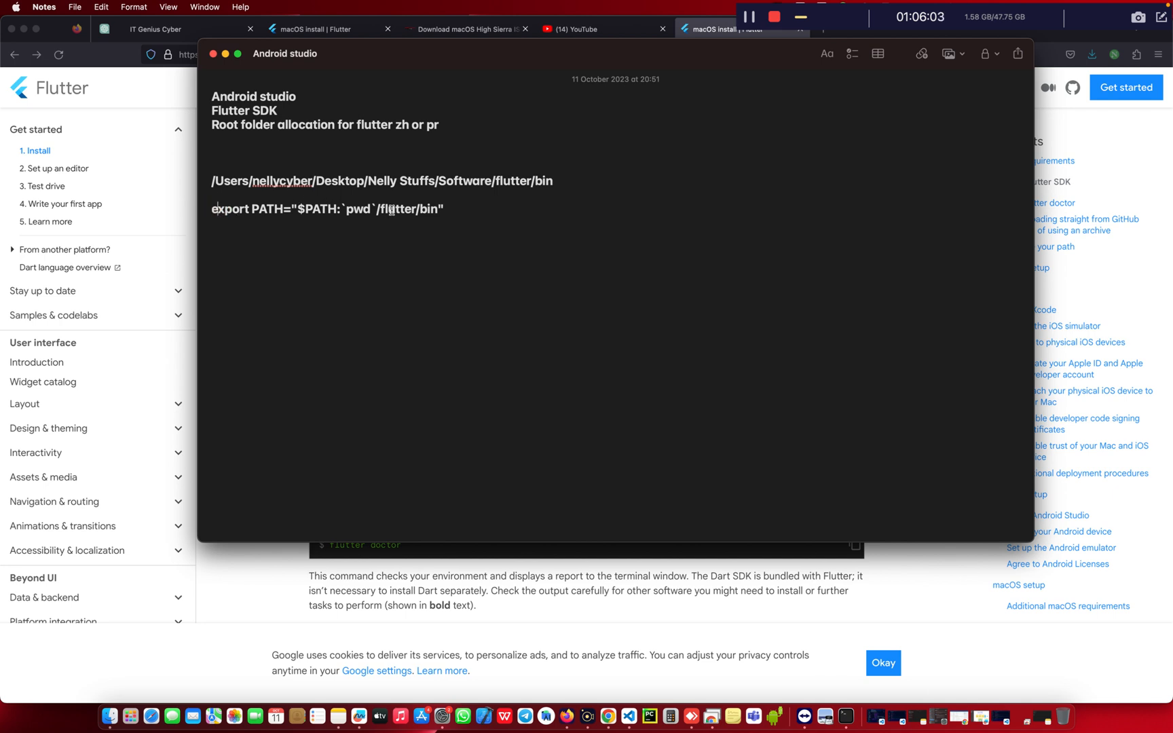
pyautogui.press('BackSpace')
pyautogui.press('BackSpace')
pyautogui.press('BackSpace')
pyautogui.press('BackSpace')
pyautogui.press('BackSpace')
pyautogui.press('BackSpace')
pyautogui.press('BackSpace')
pyautogui.press('BackSpace')
pyautogui.press('BackSpace')
pyautogui.press('BackSpace')
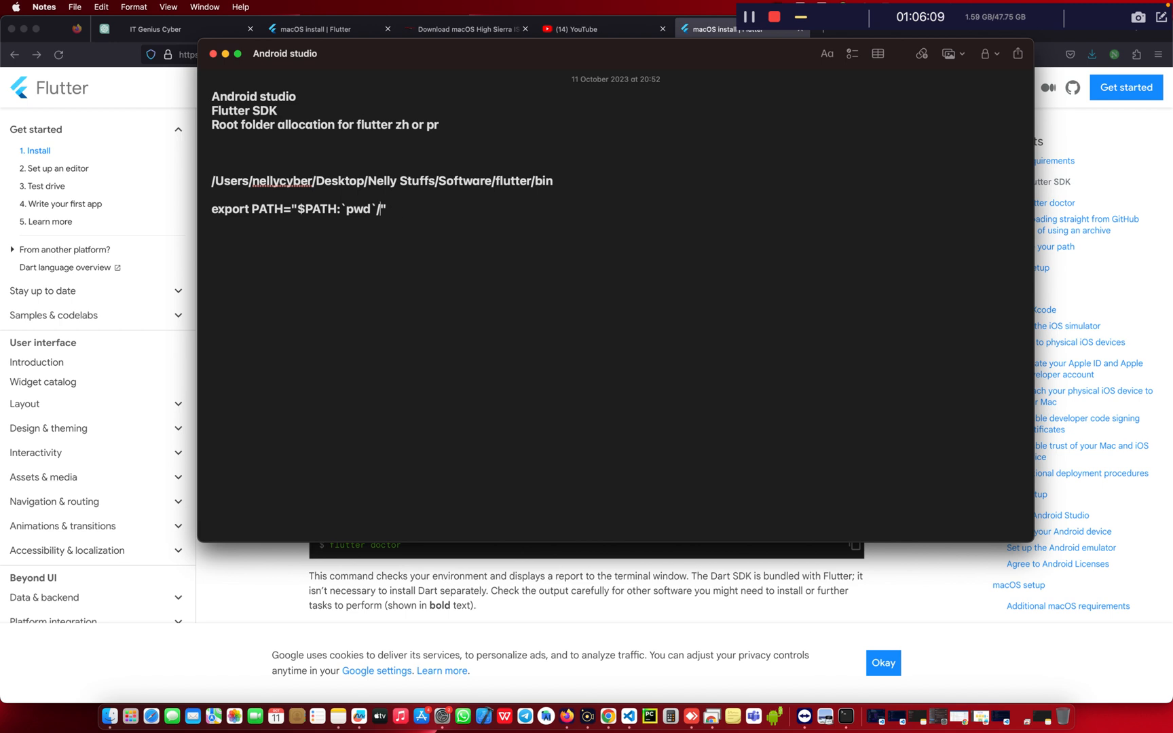
pyautogui.press('BackSpace')
# Try pasting the copied text before the closing quote of the export line, and undo the paste
pyautogui.press('super+v')
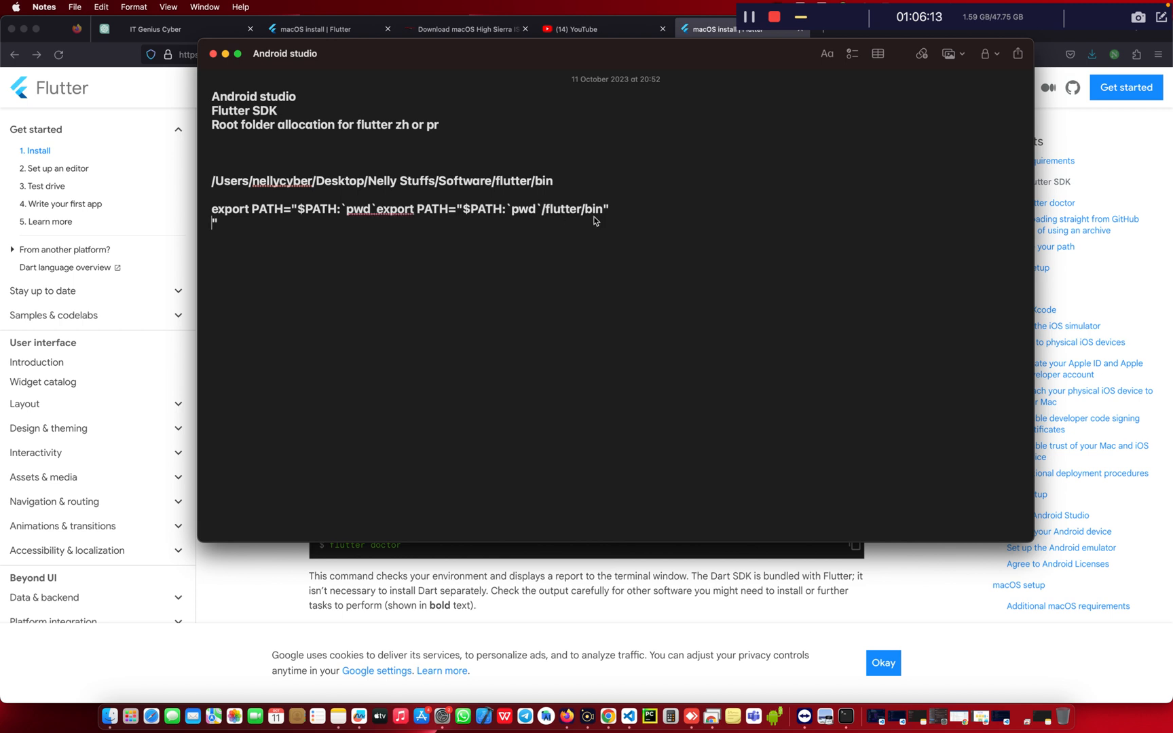
pyautogui.click(229, 224)
pyautogui.press('BackSpace')
pyautogui.press('BackSpace')
pyautogui.press('super+z')
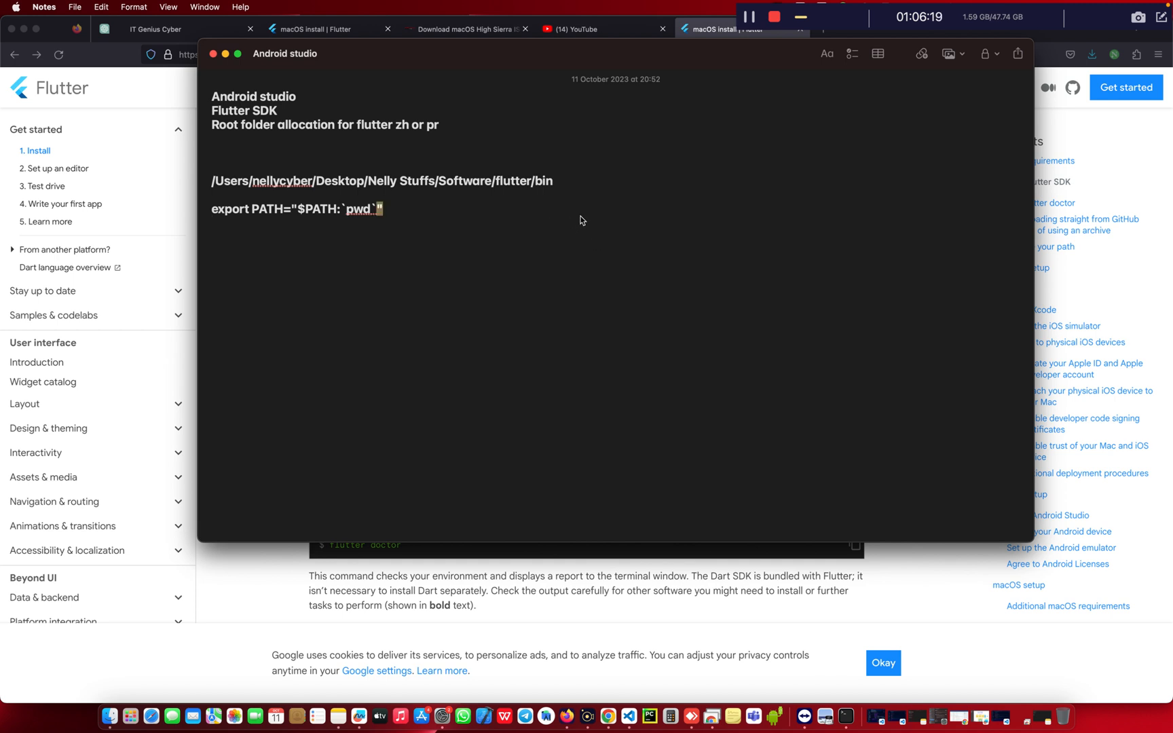
# Undo the note edits back to the unformatted text and reapply the larger bold heading style to all of it
pyautogui.press('super+z')
pyautogui.press('super+z')
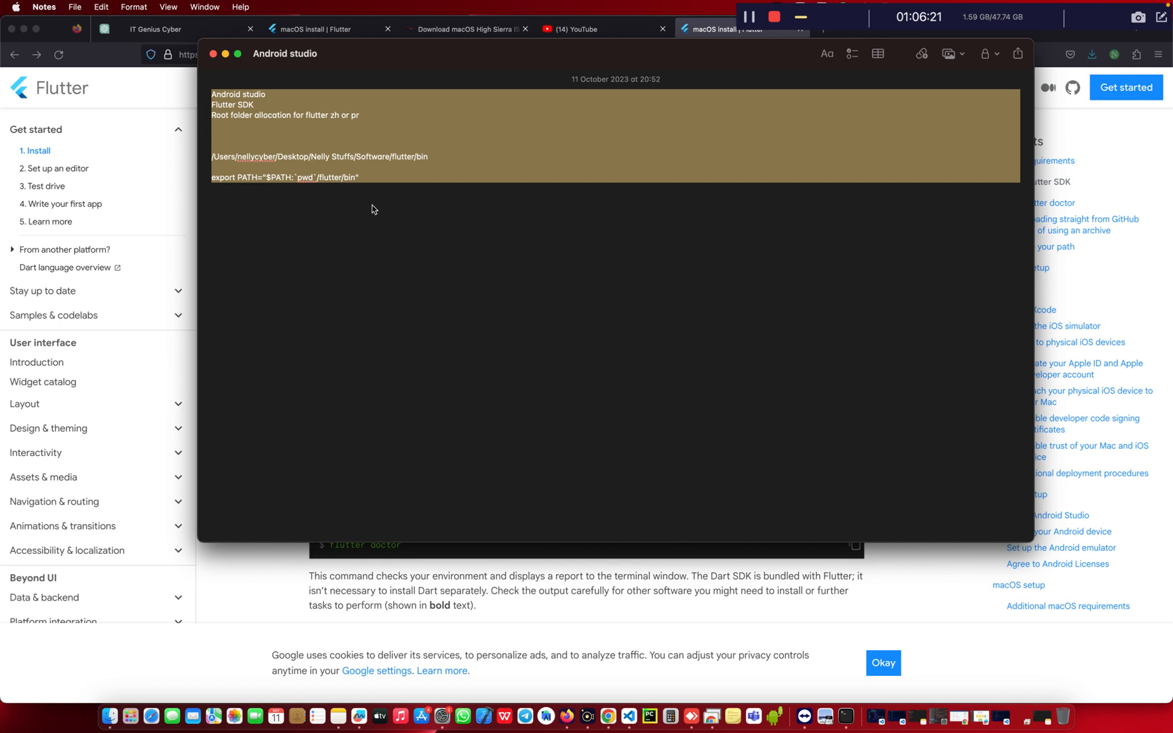
pyautogui.click(827, 54)
pyautogui.click(812, 116)
pyautogui.click(400, 213)
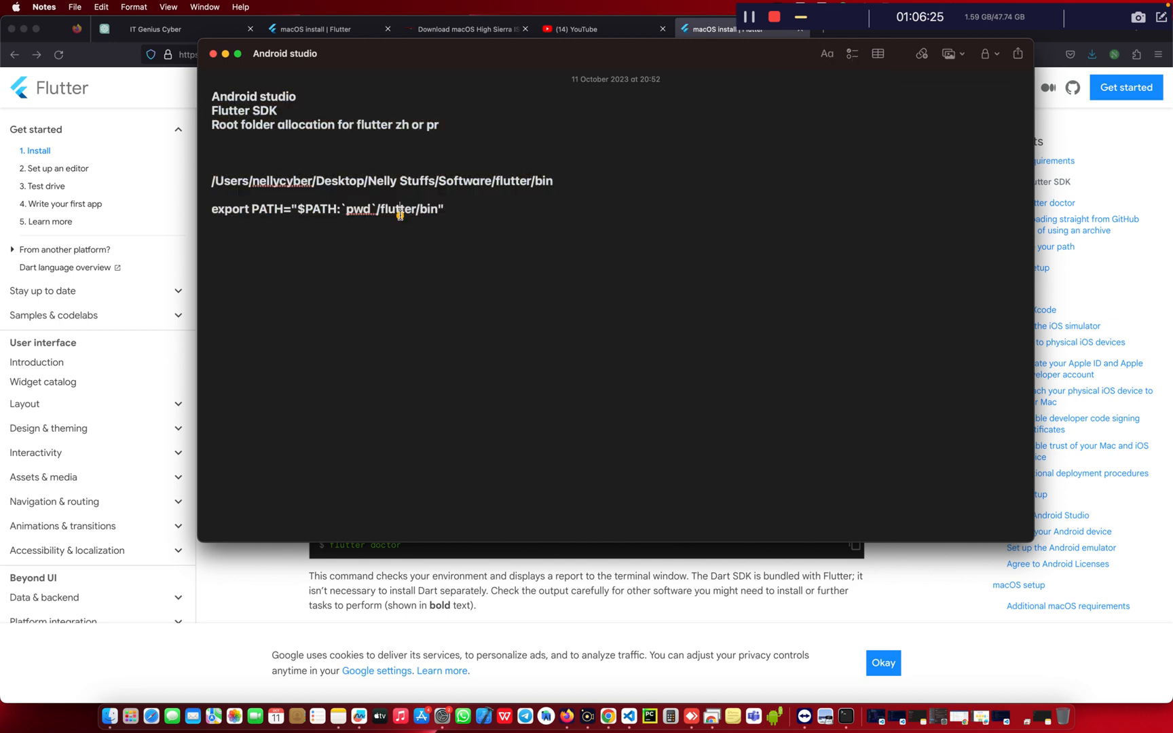
# Remove "/flutter/bin" from the end of the restored export line, keeping the closing quote
pyautogui.click(439, 209)
pyautogui.press('BackSpace')
pyautogui.press('BackSpace')
pyautogui.press('BackSpace')
pyautogui.press('BackSpace')
pyautogui.press('BackSpace')
pyautogui.press('BackSpace')
pyautogui.press('BackSpace')
pyautogui.press('BackSpace')
pyautogui.press('BackSpace')
pyautogui.press('BackSpace')
pyautogui.press('BackSpace')
pyautogui.press('BackSpace')
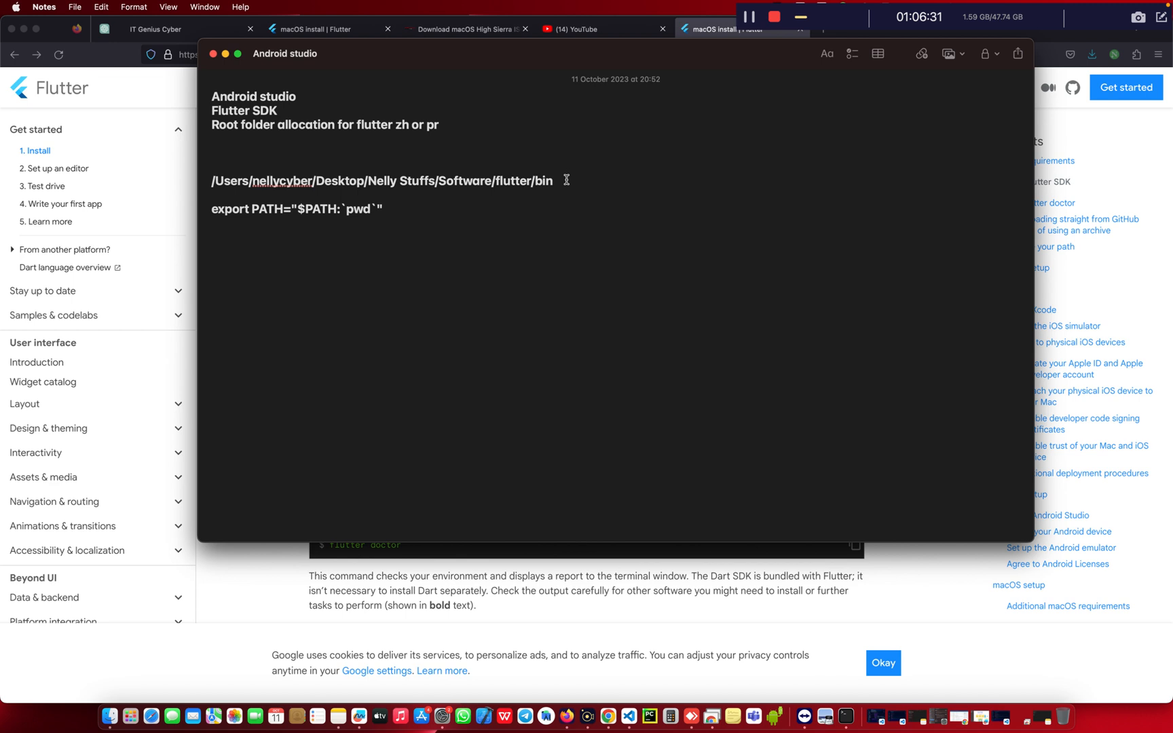
# Copy the noted SDK bin folder path and paste it before the closing quote of the export line
pyautogui.moveTo(566, 180); pyautogui.dragTo(203, 174)
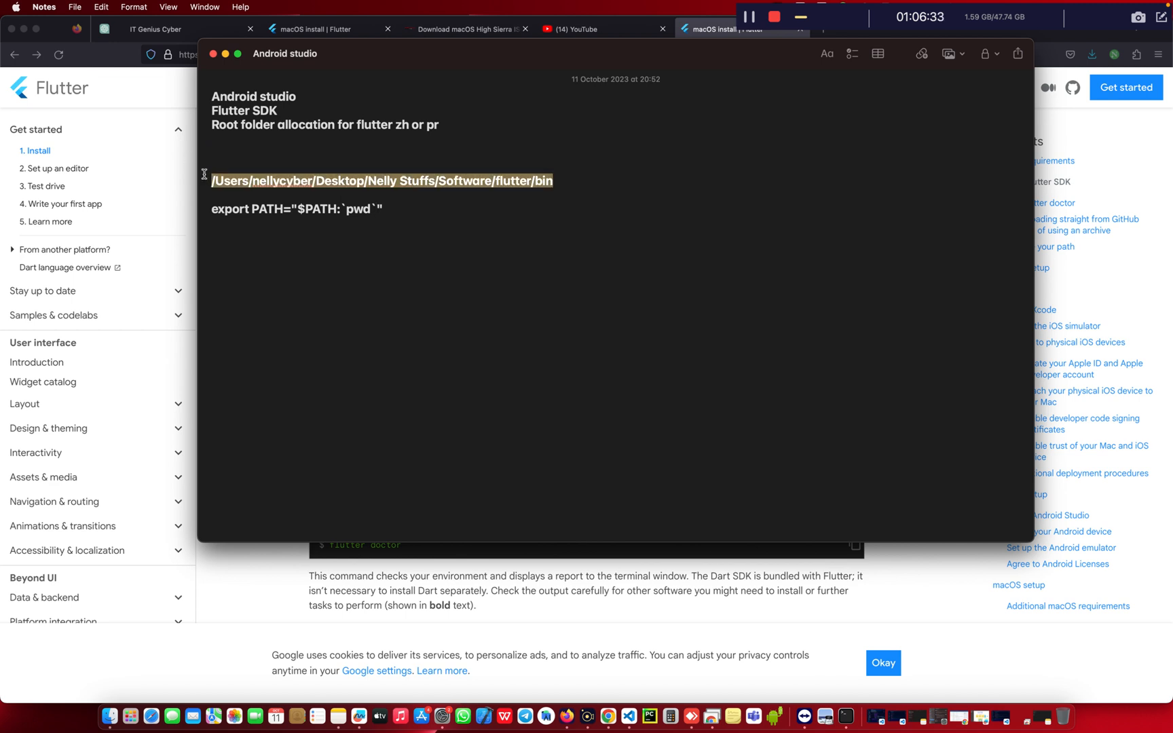
pyautogui.click(378, 209)
pyautogui.press('cmd+v')
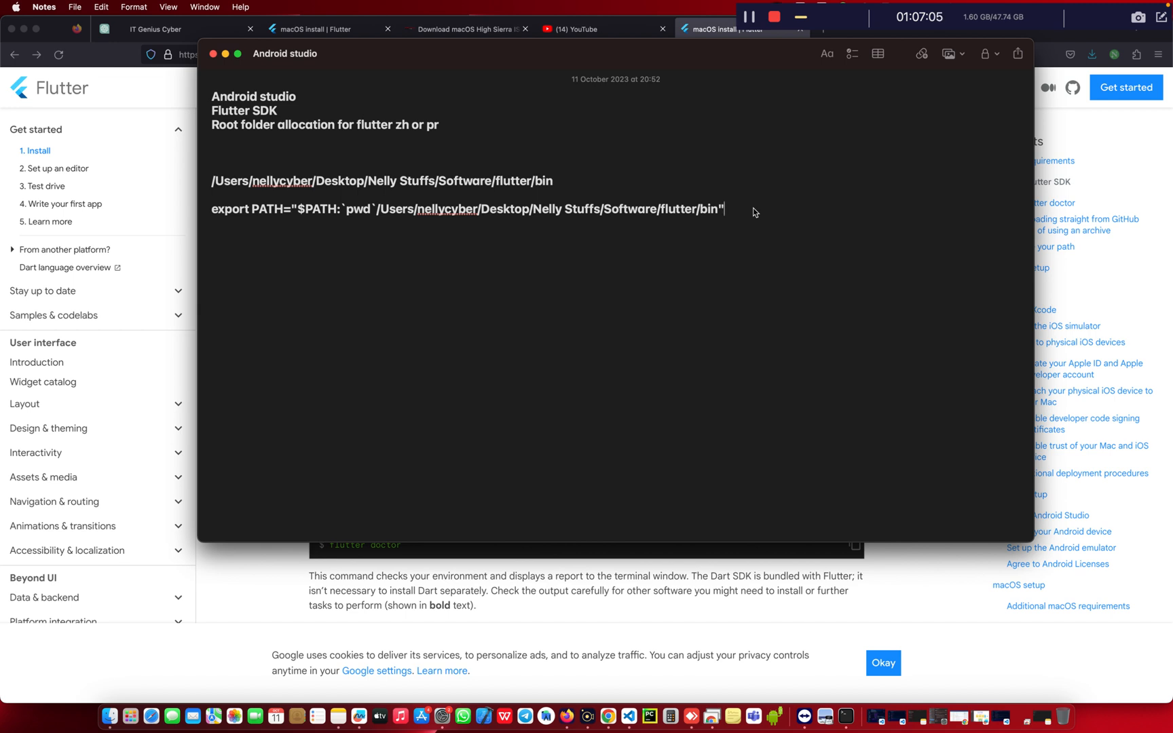
pyautogui.click(735, 210)
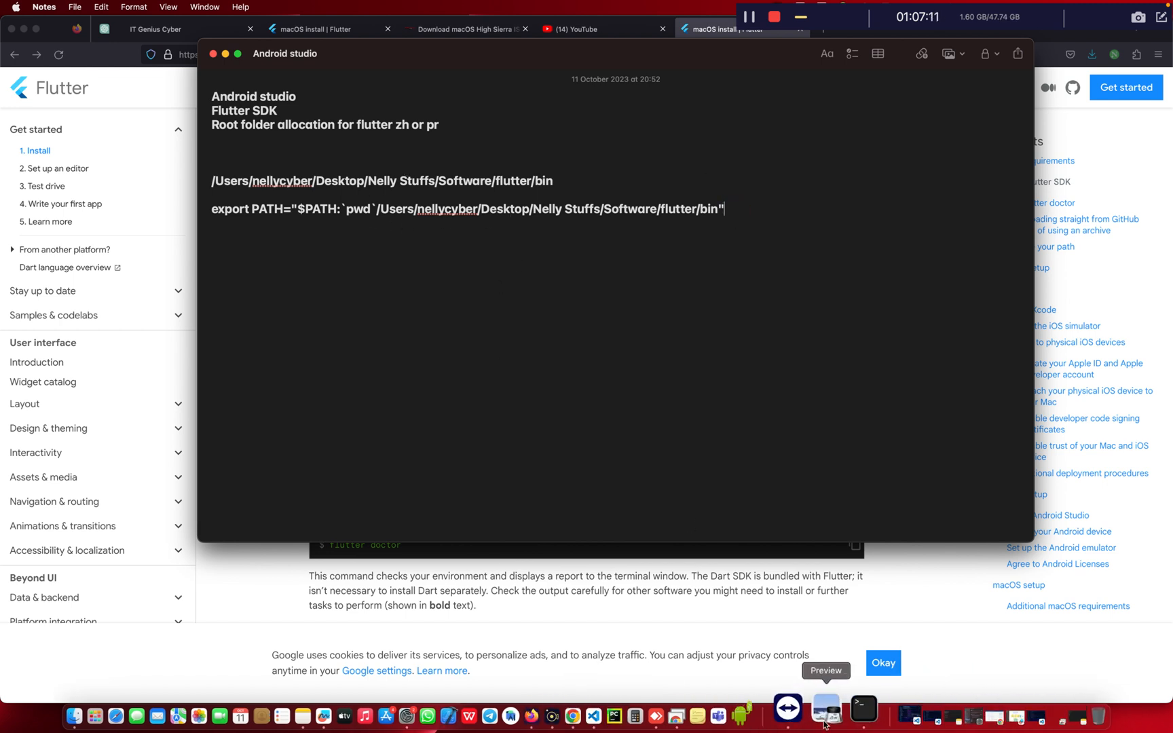
# Place the Terminal window with .zshrc below the note's export line and close the Finder windows and the bin info window
pyautogui.click(864, 710)
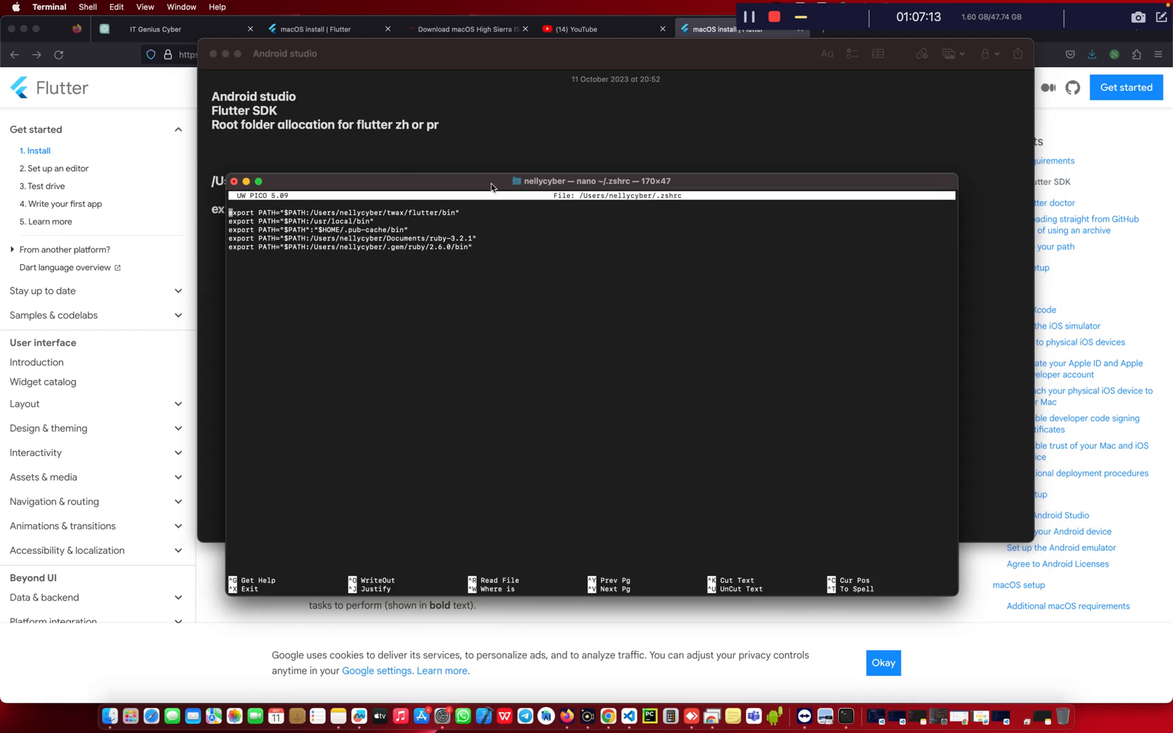
pyautogui.moveTo(492, 186); pyautogui.dragTo(481, 271)
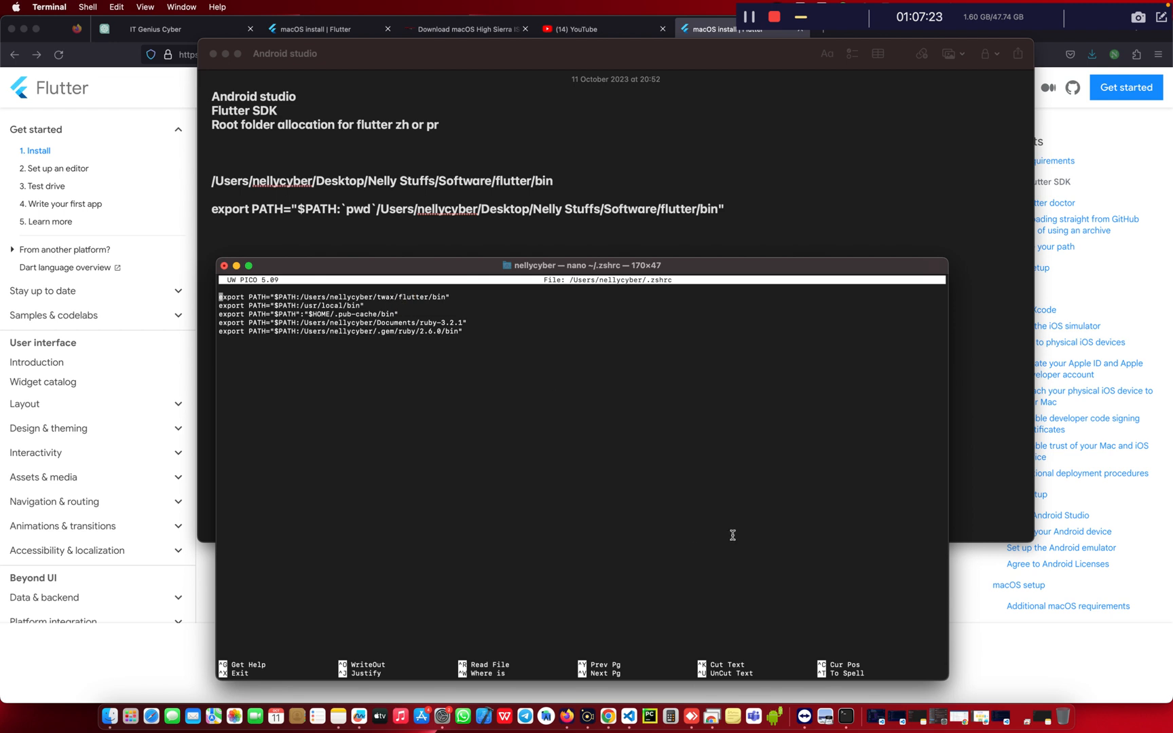
pyautogui.click(109, 716)
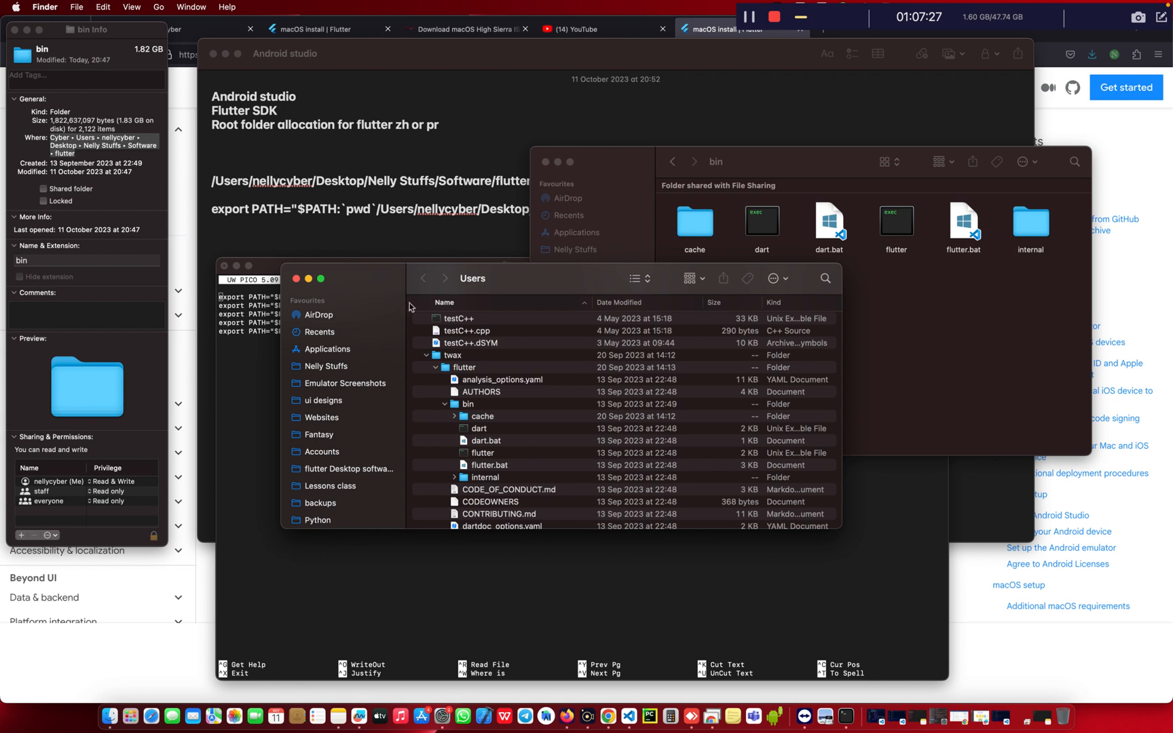
pyautogui.click(296, 279)
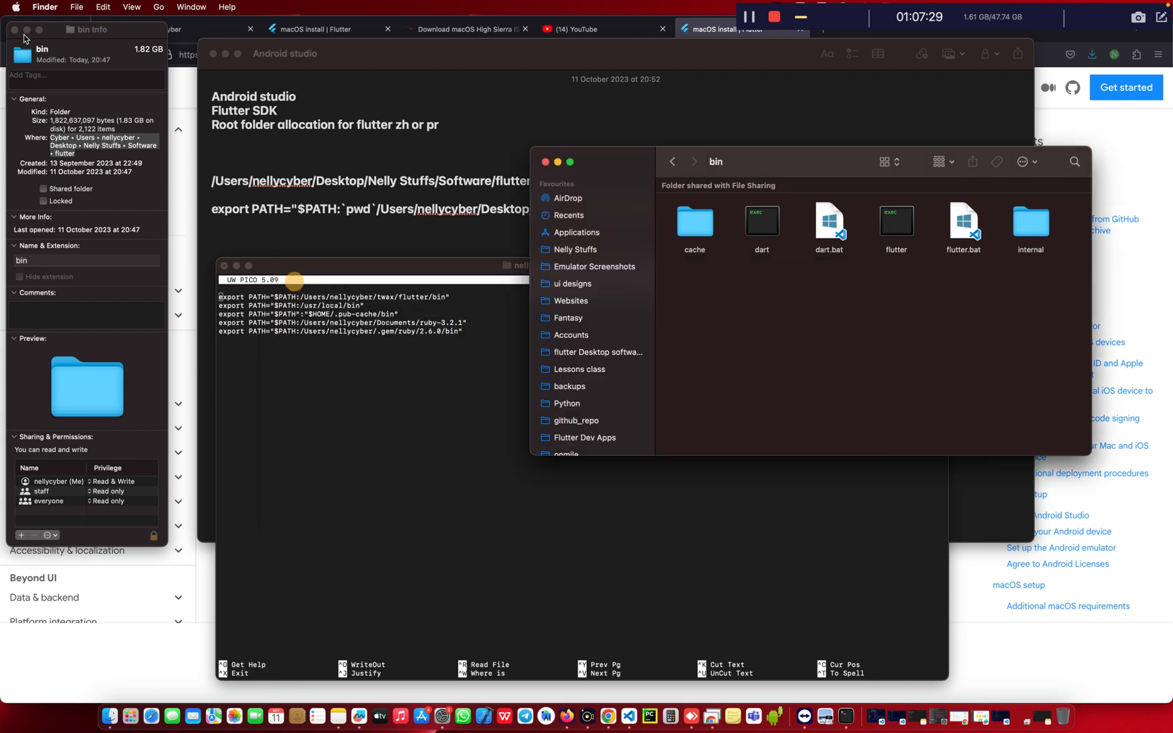
pyautogui.click(14, 30)
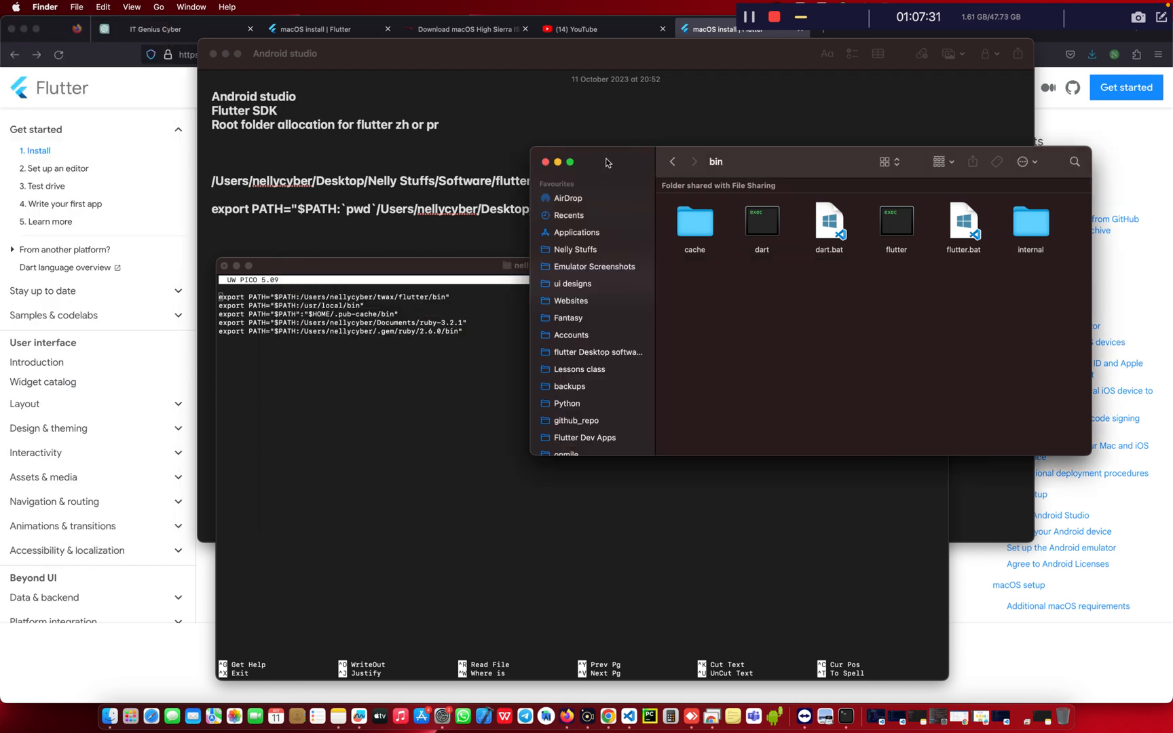
pyautogui.click(545, 162)
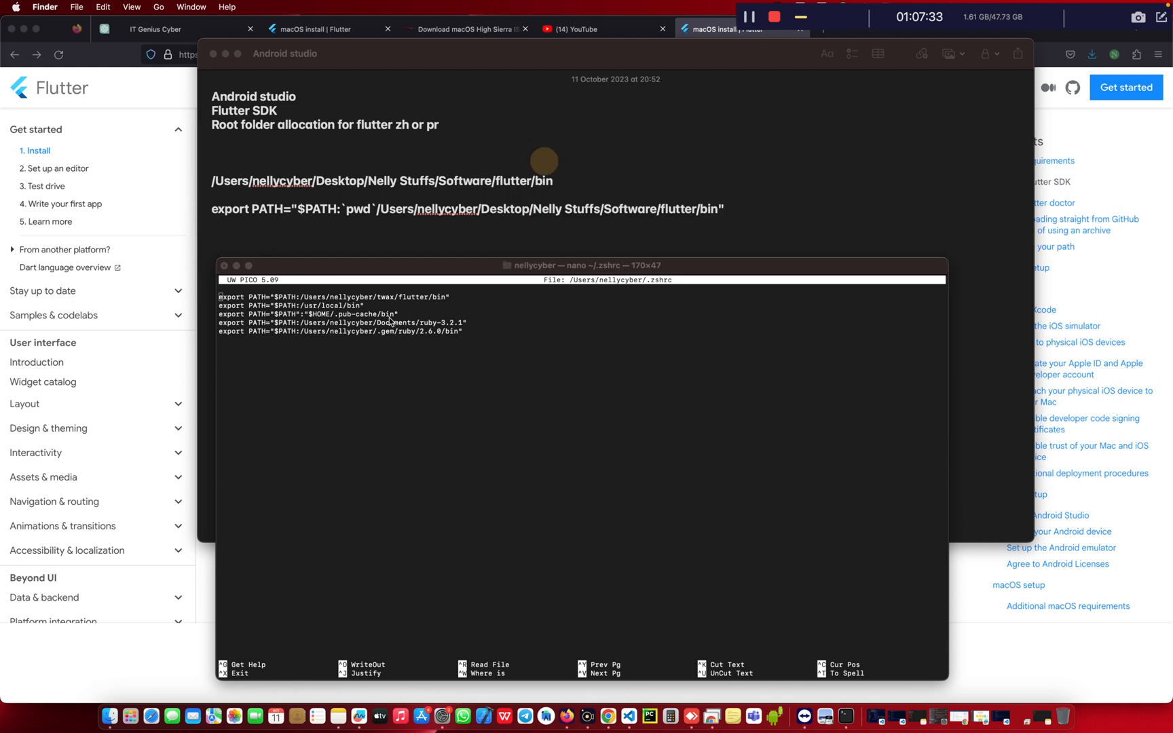
# Exit nano without editing .zshrc, and close the Terminal window and the Android studio note
pyautogui.click(454, 327)
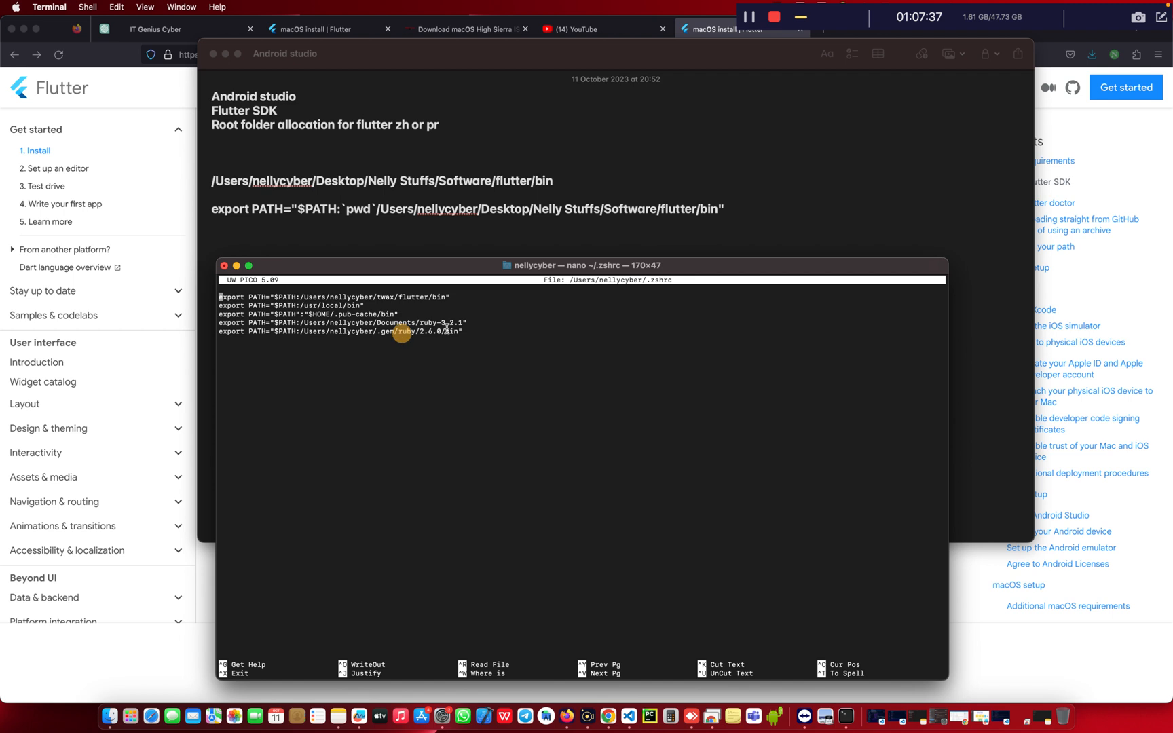
pyautogui.click(476, 334)
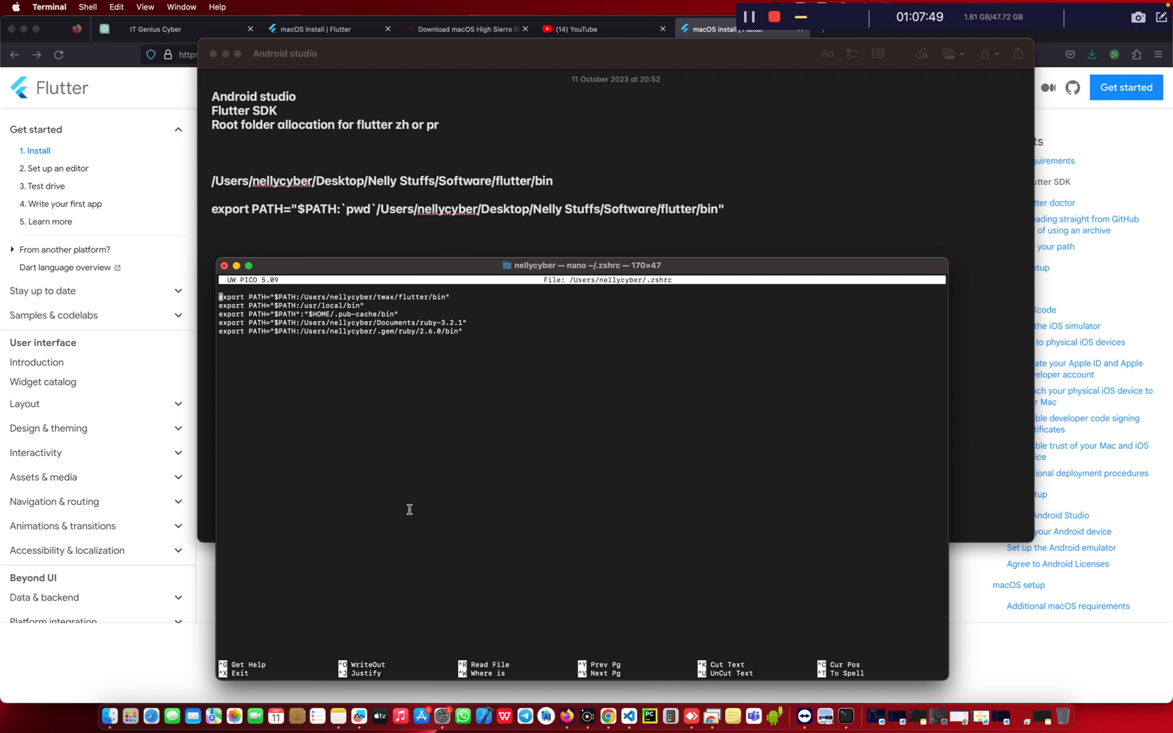
pyautogui.hotkey('ctrl', 'x')
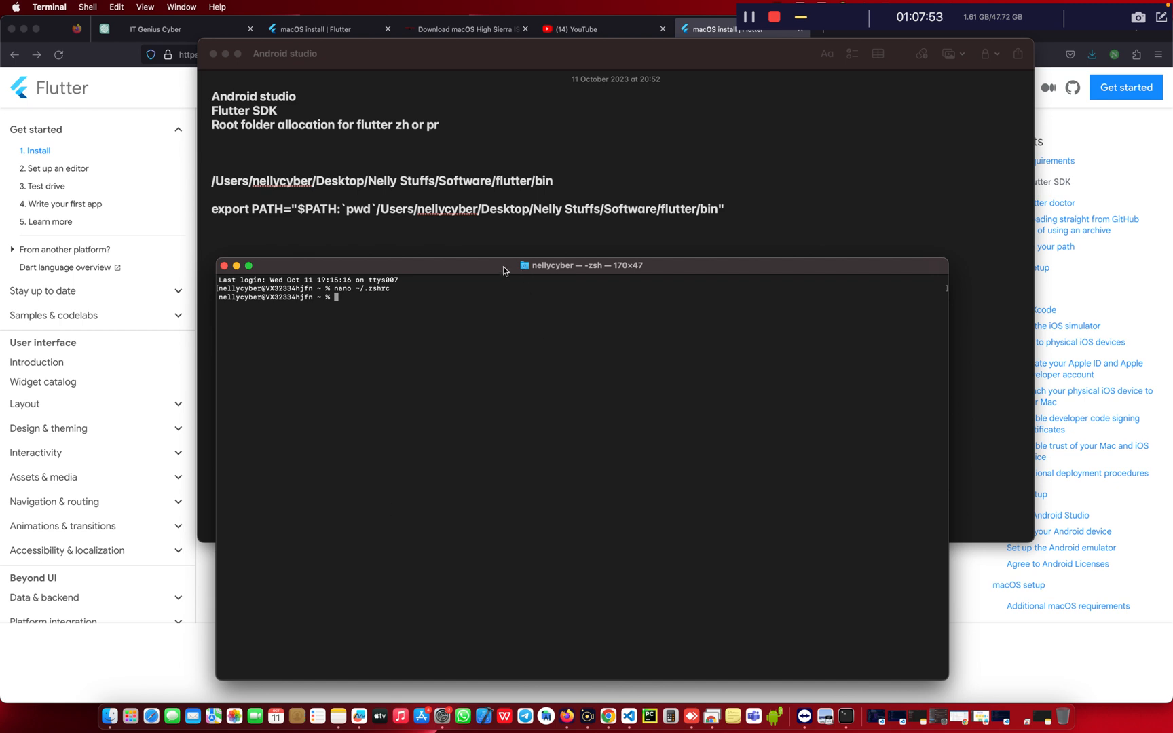
pyautogui.moveTo(488, 273); pyautogui.dragTo(498, 252)
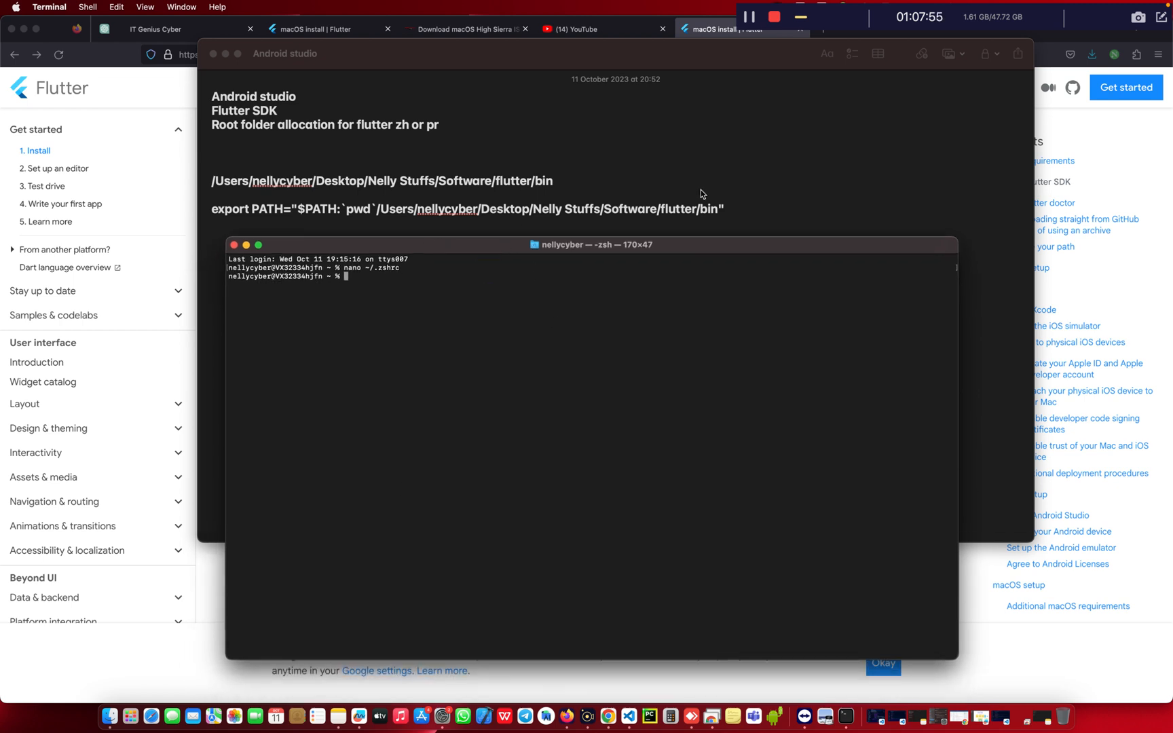
pyautogui.click(234, 246)
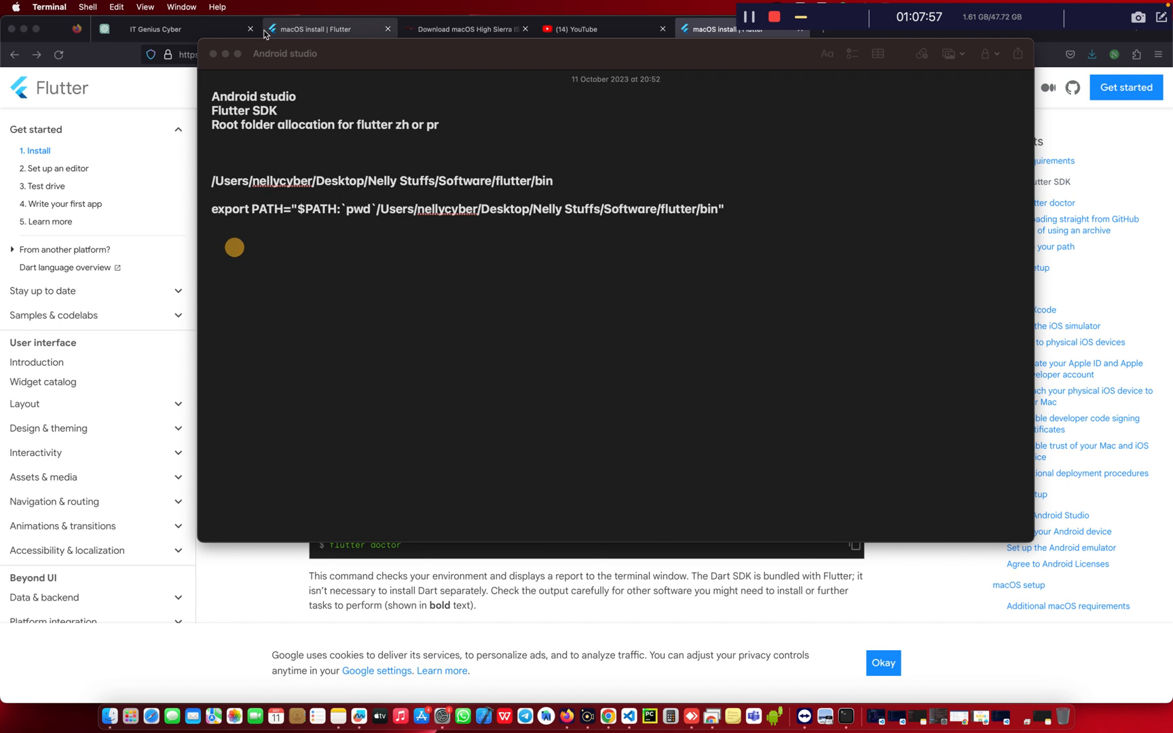
pyautogui.click(213, 54)
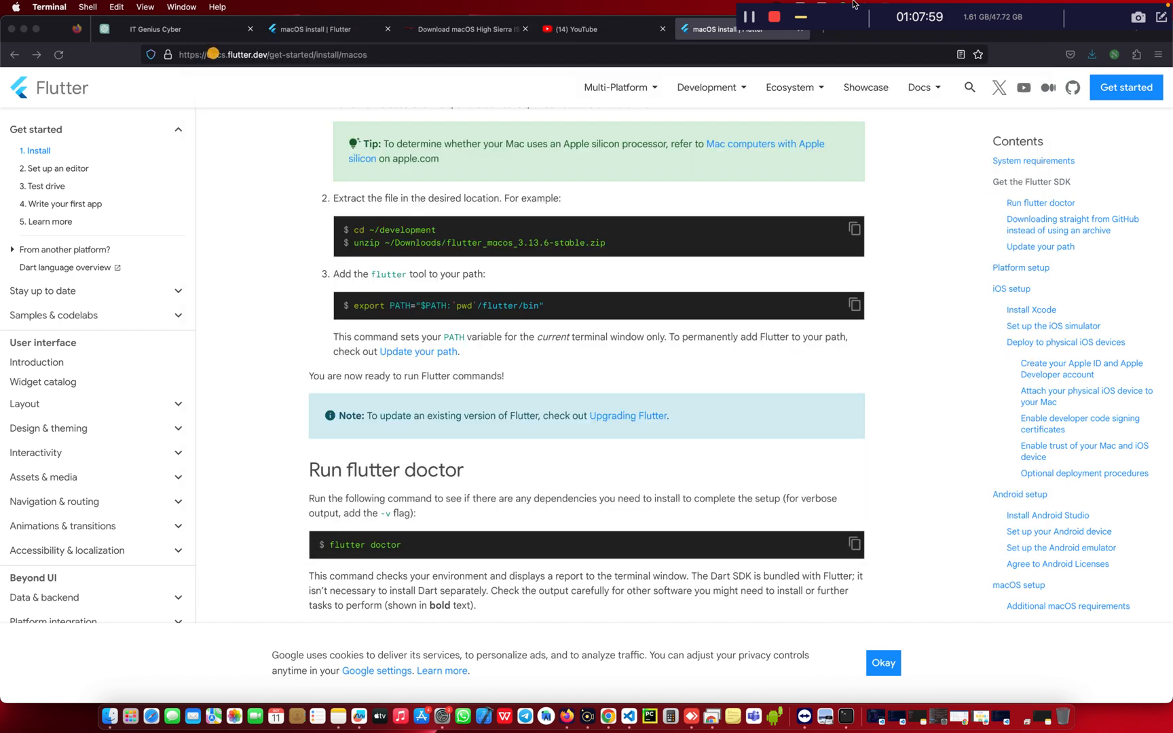
# Find the Run flutter doctor section on the install page and run "flutter doctor" in a new Terminal window
pyautogui.scroll(-5, 753, 21)
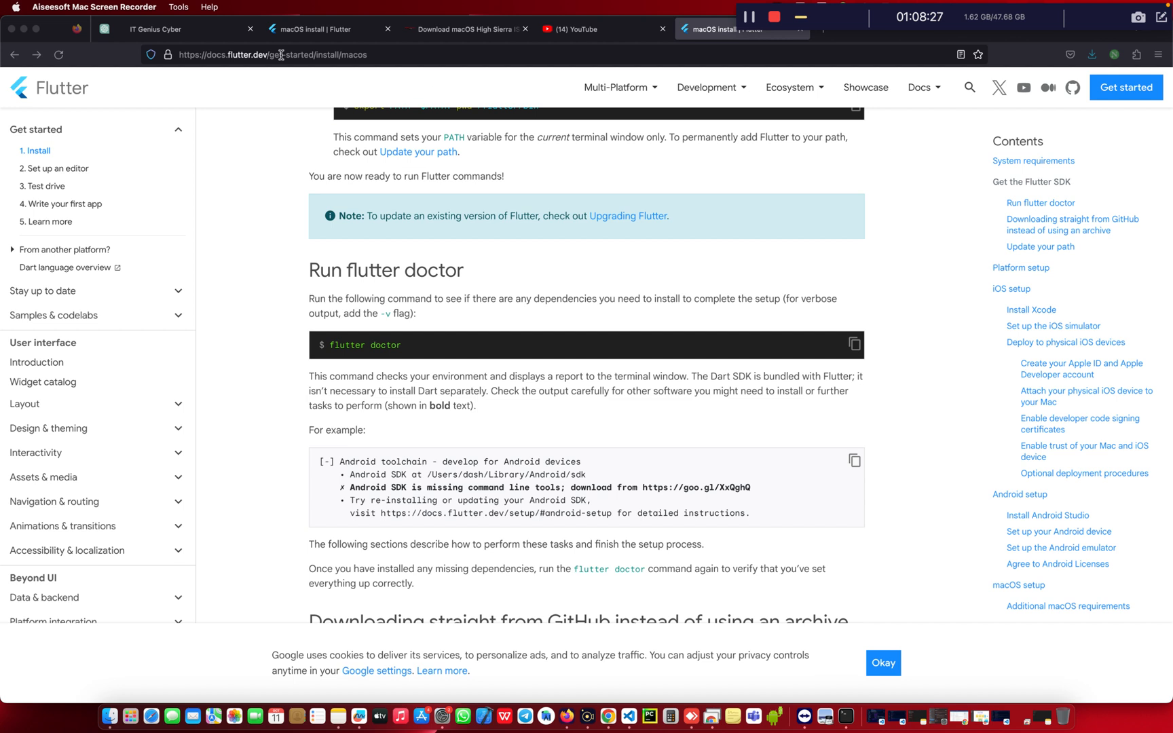
pyautogui.click(844, 711)
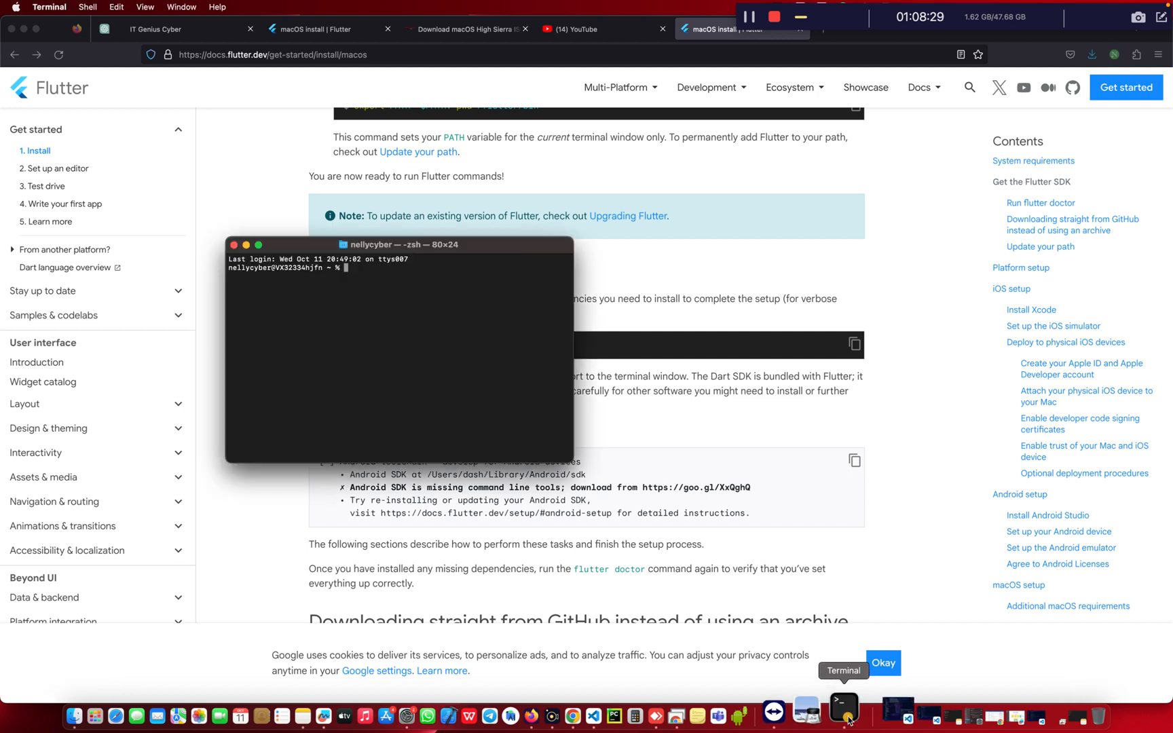
pyautogui.write('fl')
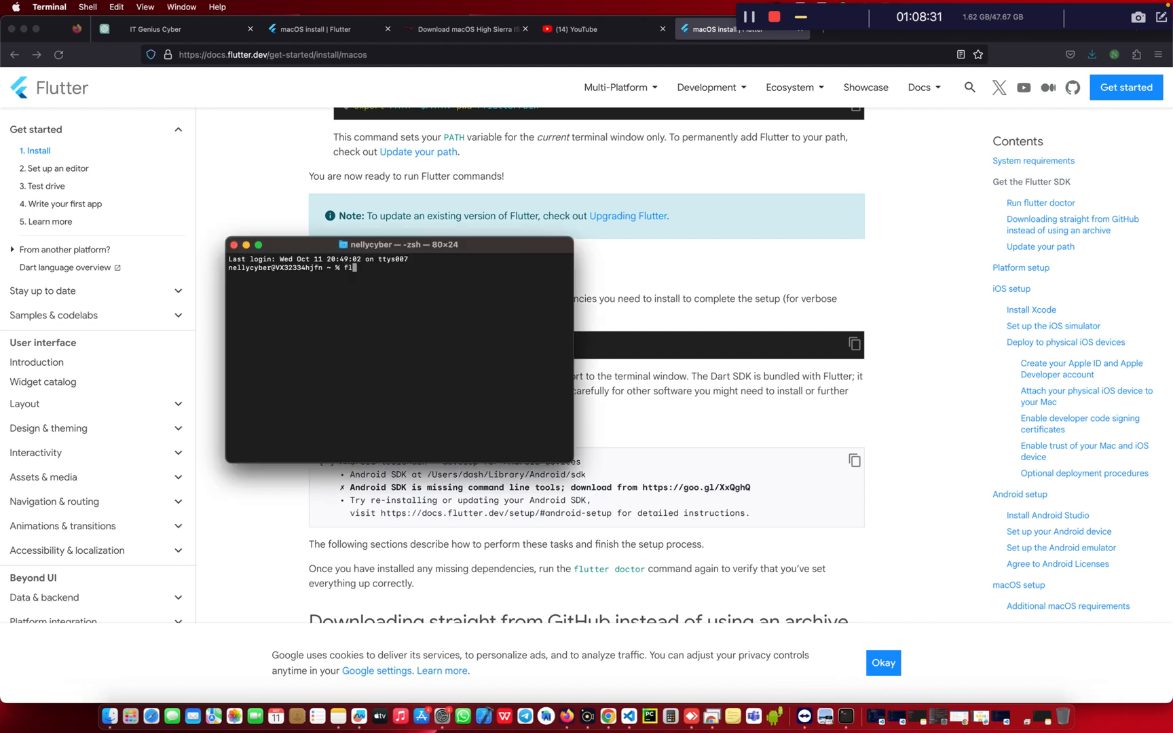
pyautogui.write('utter doctor')
pyautogui.press('Return')
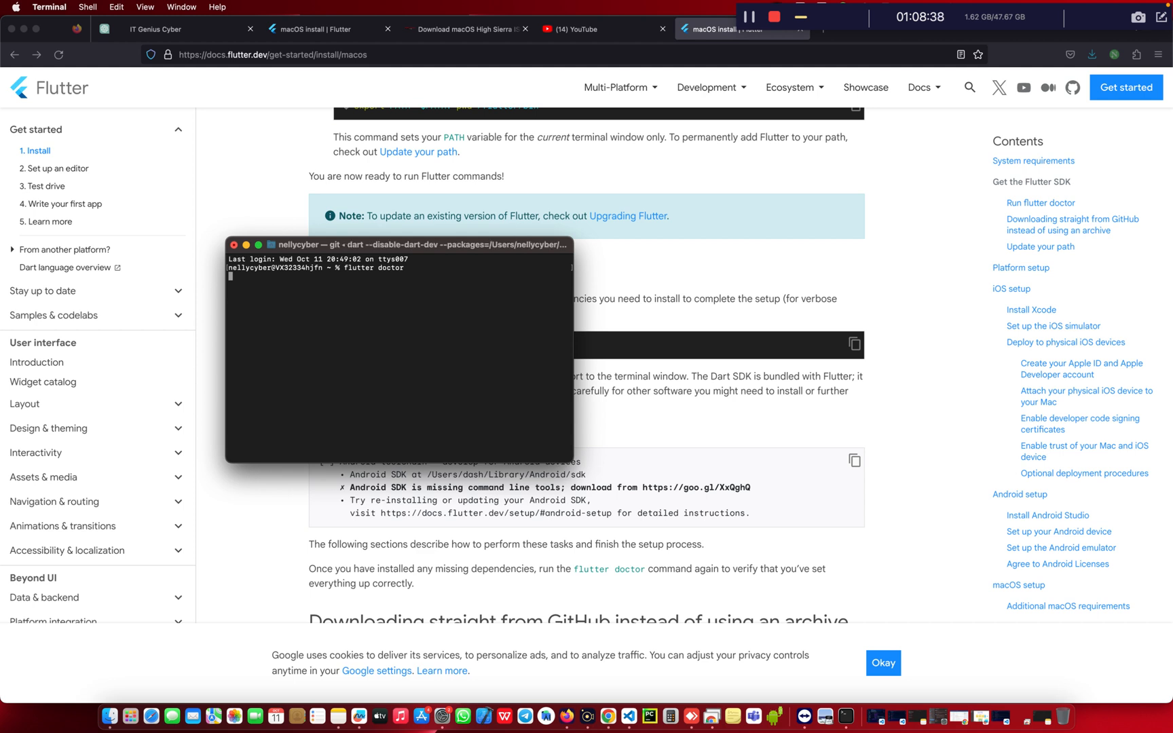
# Enlarge the Terminal window to show the whole doctor summary and minimize the Firefox window behind it
pyautogui.moveTo(569, 458); pyautogui.dragTo(1069, 684)
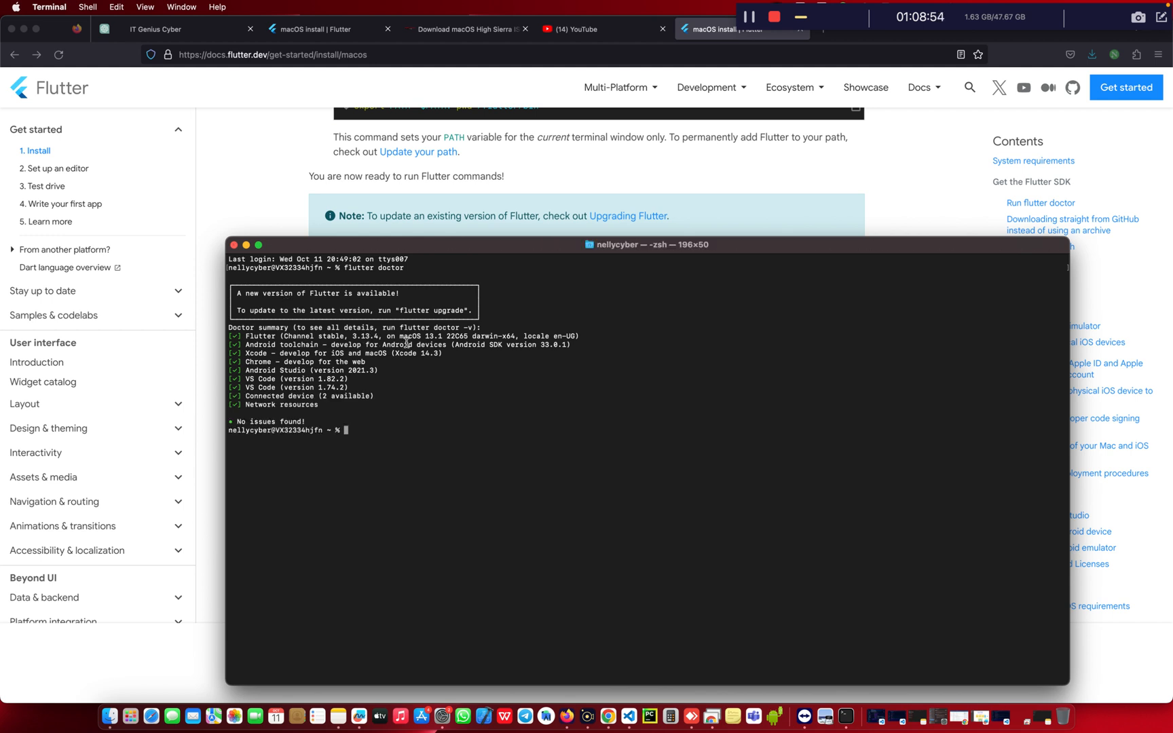
pyautogui.click(23, 30)
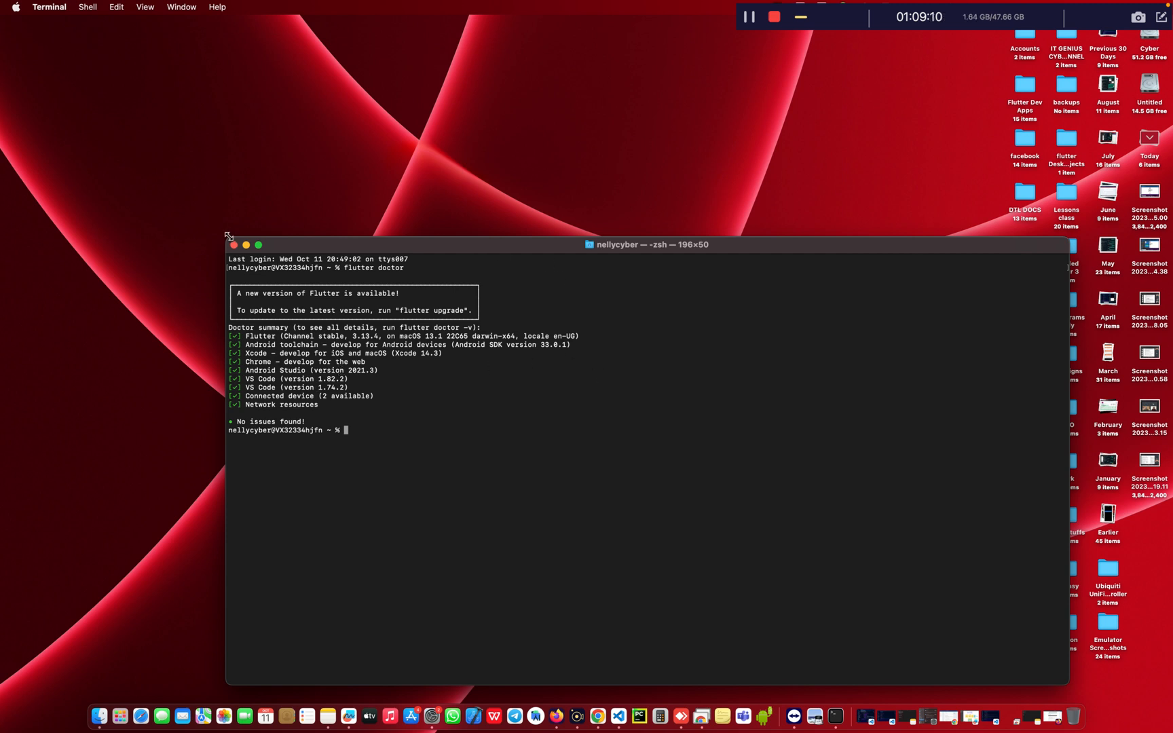
pyautogui.moveTo(228, 233); pyautogui.dragTo(150, 68)
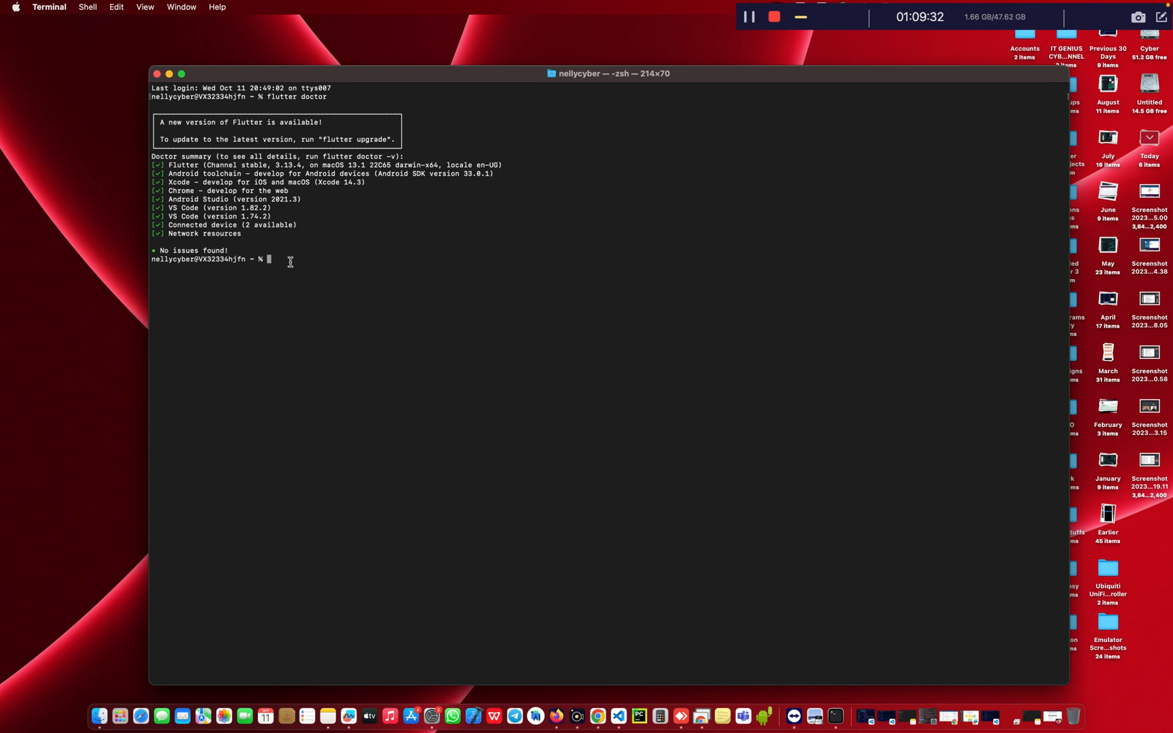
pyautogui.click(276, 262)
pyautogui.click(279, 262)
pyautogui.write('android --l')
pyautogui.press('BackSpace')
pyautogui.press('BackSpace')
pyautogui.press('BackSpace')
pyautogui.press('BackSpace')
pyautogui.press('BackSpace')
pyautogui.press('BackSpace')
pyautogui.press('BackSpace')
# Search the App Store for "xcode" and return to the Terminal window
pyautogui.click(411, 718)
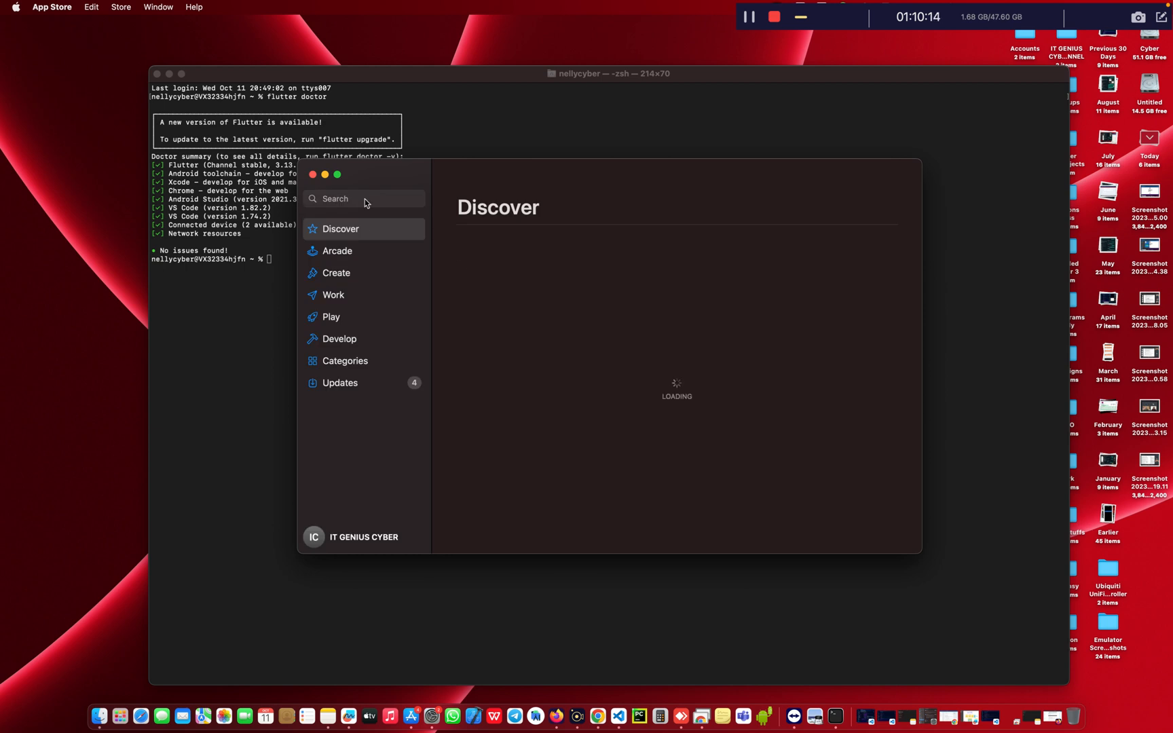
pyautogui.click(365, 201)
pyautogui.write('xc')
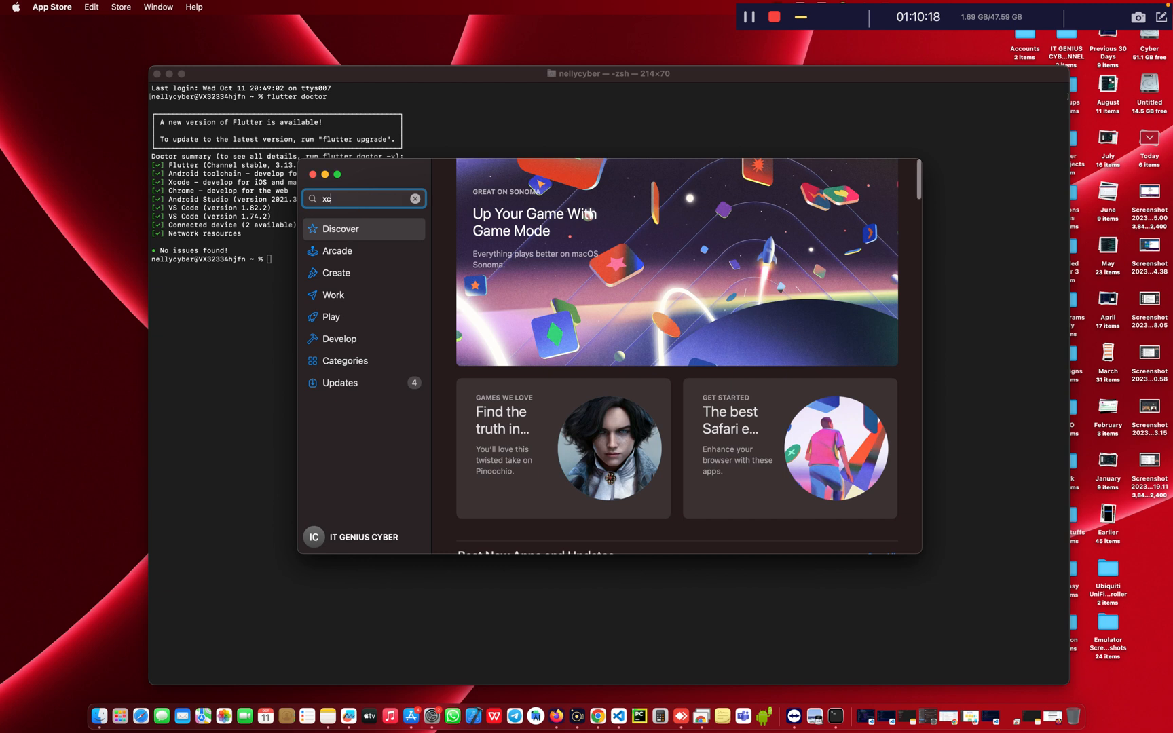
pyautogui.write('ode')
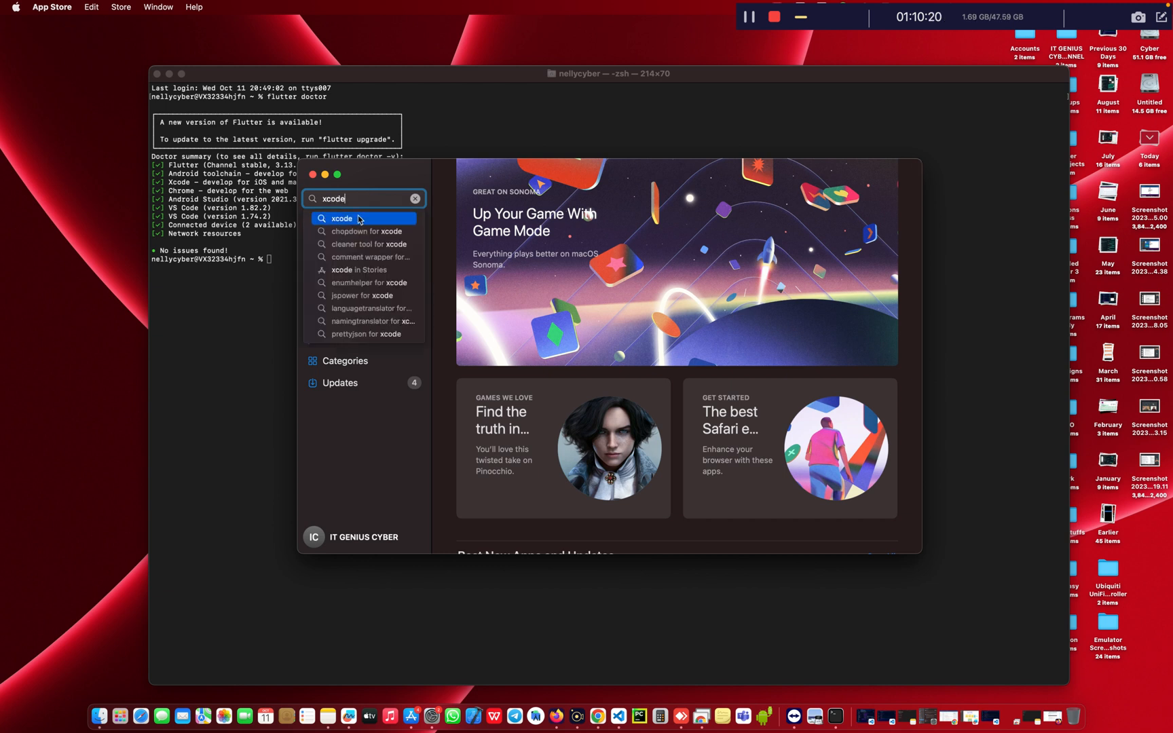
pyautogui.click(360, 219)
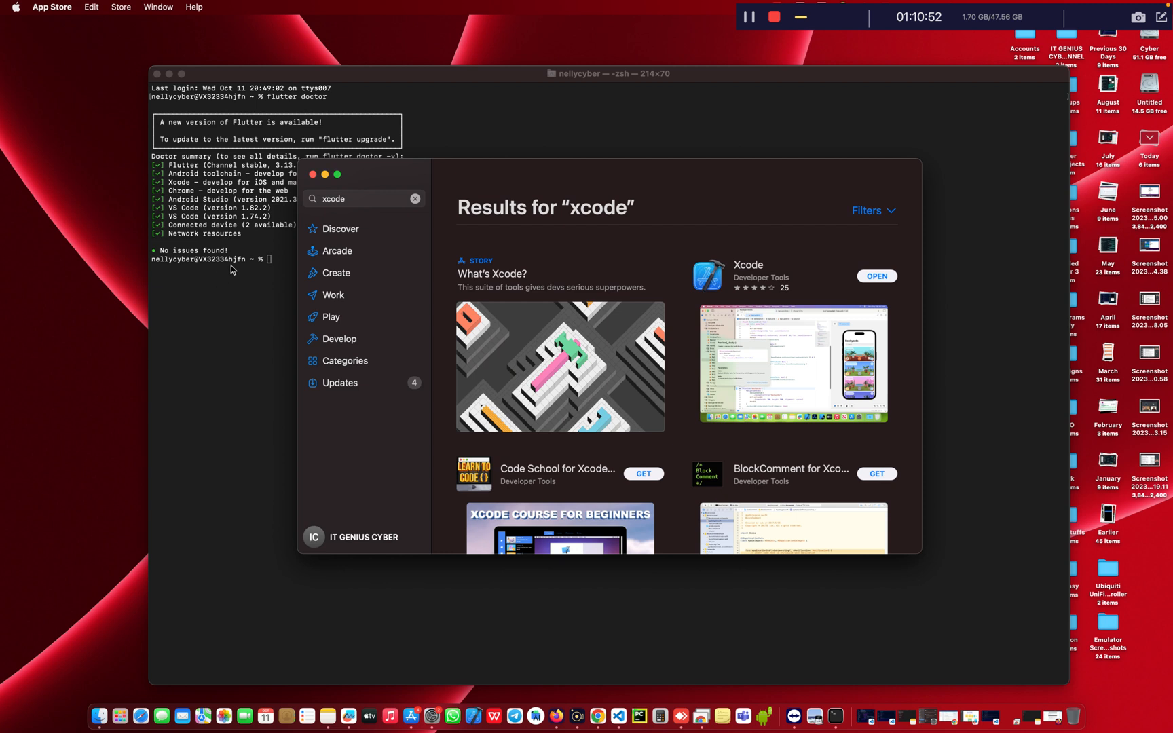
pyautogui.click(231, 196)
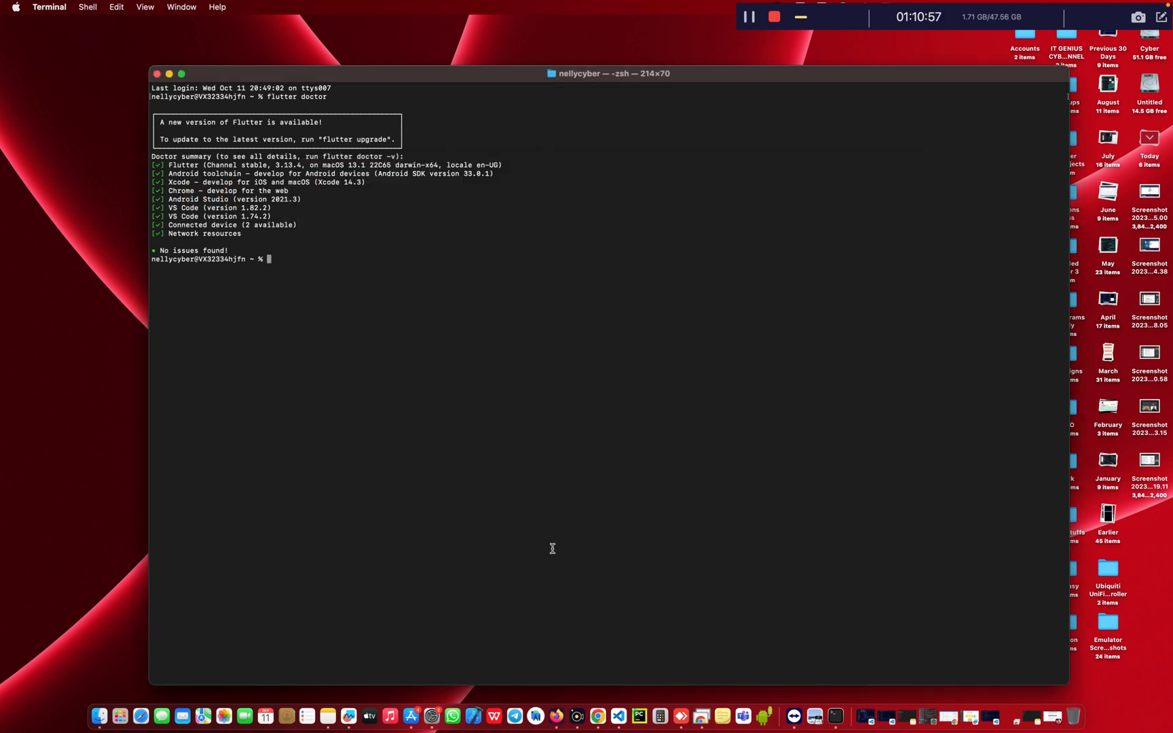
# Switch to Android Studio with the test123 project and dismiss the Tip of the Day dialog
pyautogui.click(535, 709)
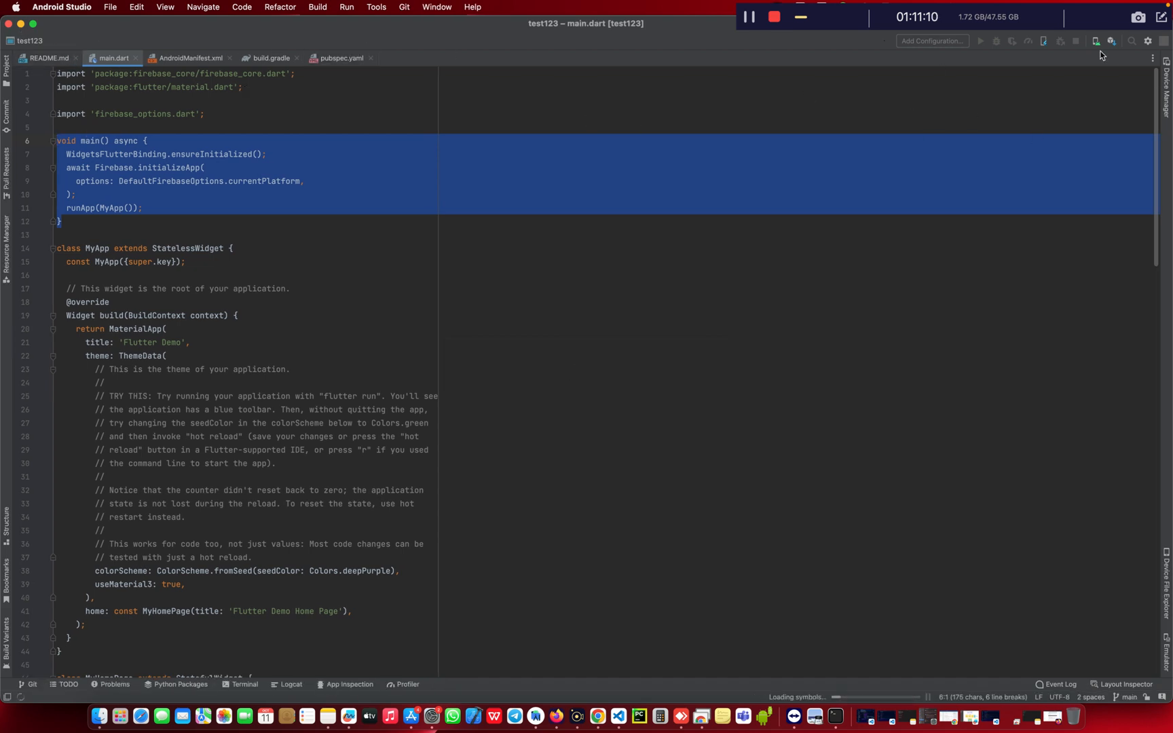
pyautogui.click(1149, 42)
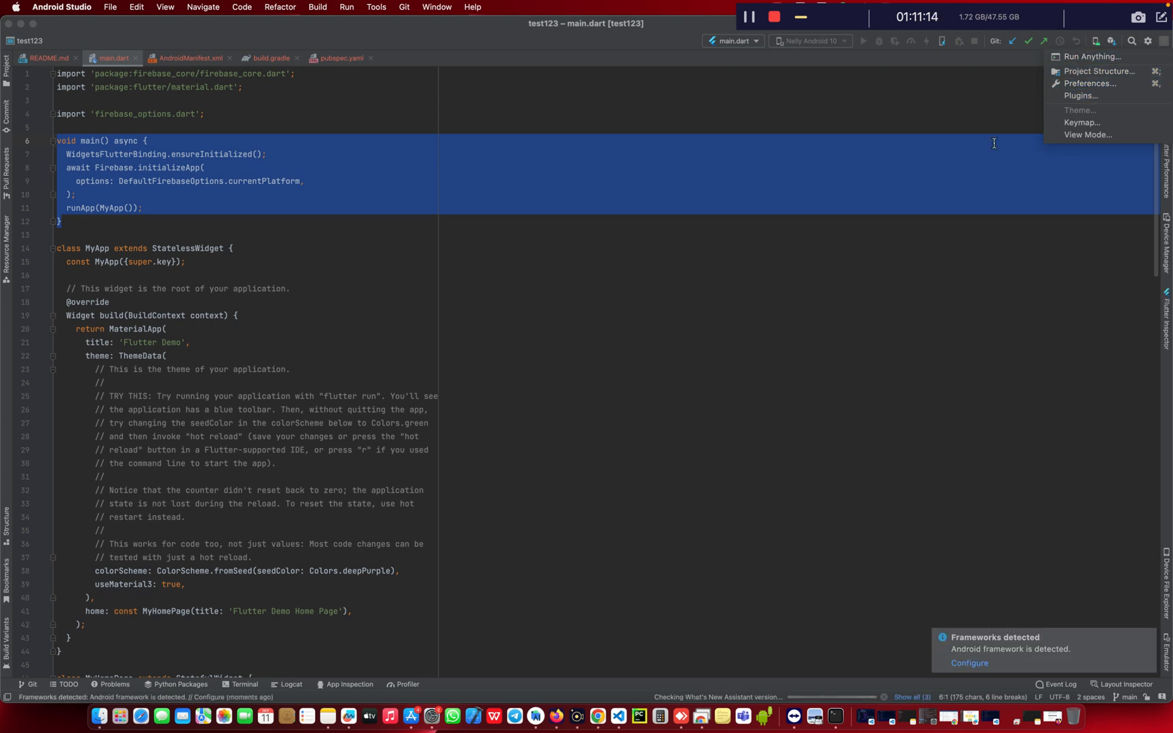
pyautogui.click(756, 275)
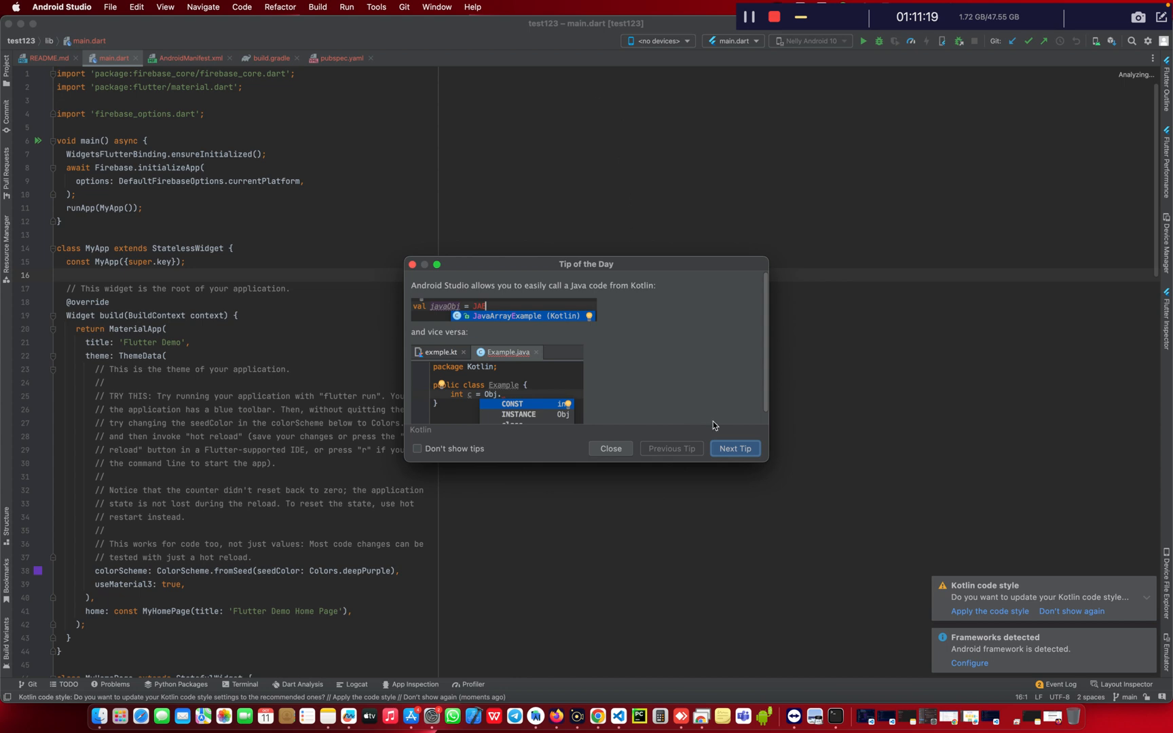
pyautogui.click(607, 449)
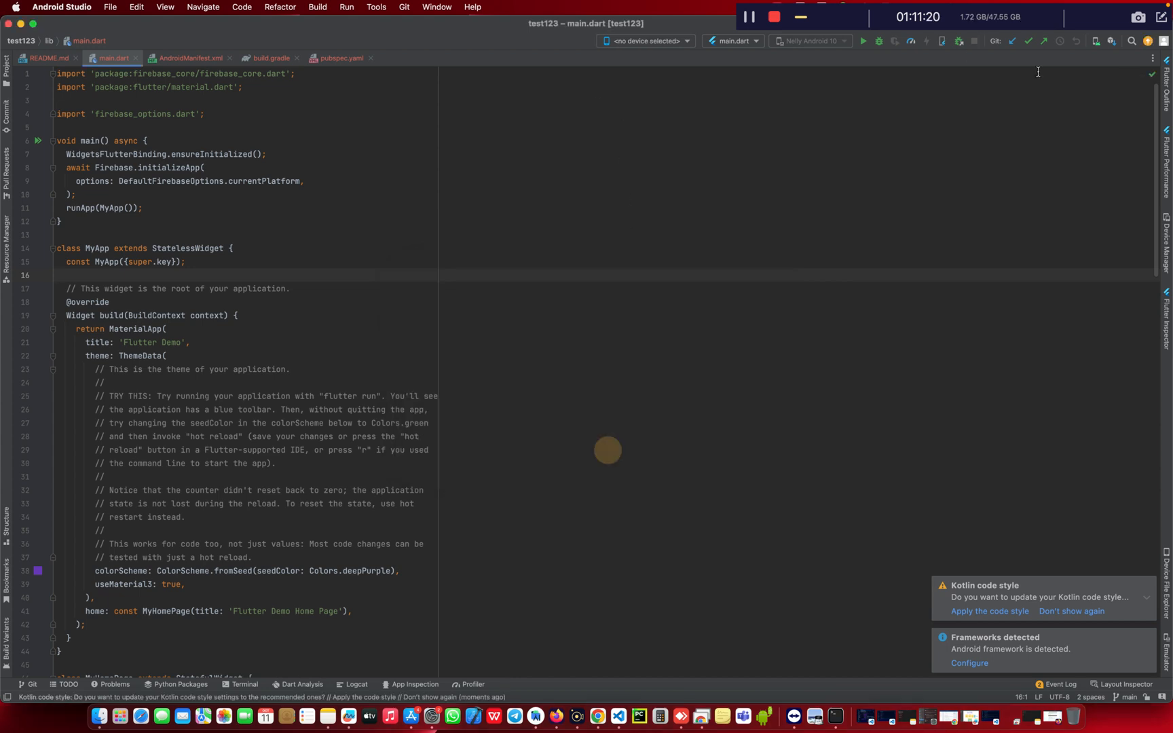
# Close all open editor tabs in the test123 project and dismiss the Kotlin code style notification
pyautogui.click(1151, 60)
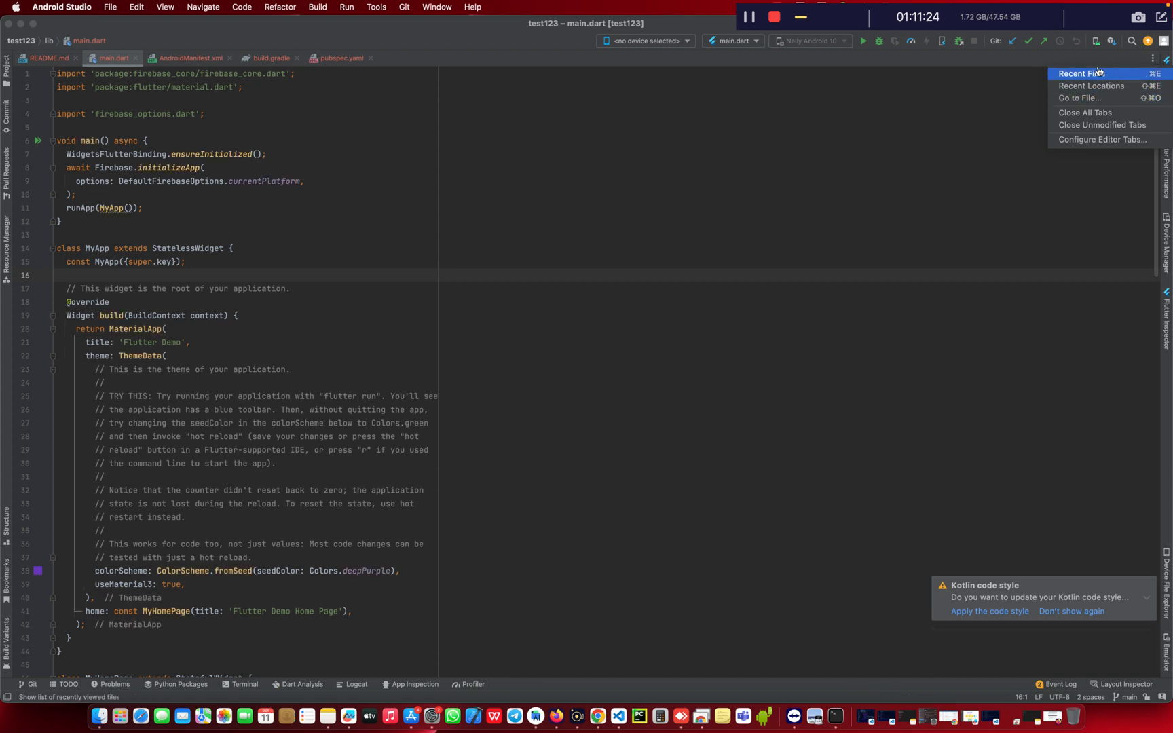
pyautogui.click(1085, 113)
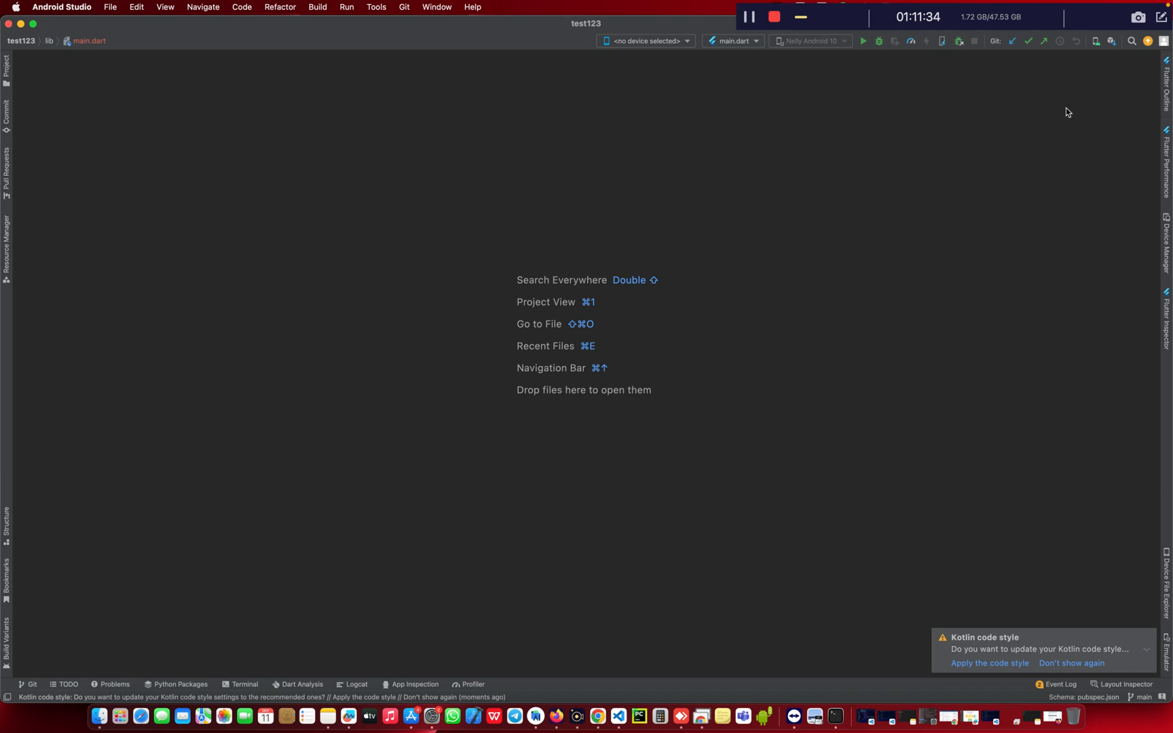
pyautogui.click(1146, 637)
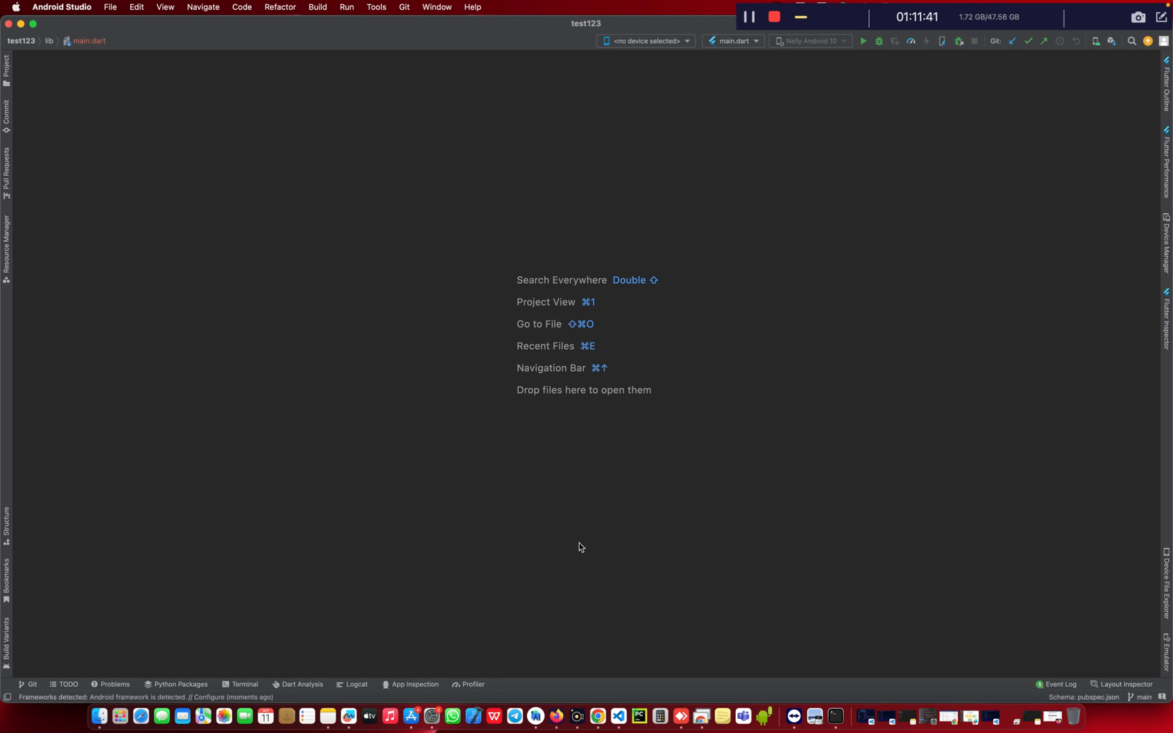
# Move the test123 project window away from the screen edge and close it to reach the Android Studio welcome window
pyautogui.moveTo(702, 26); pyautogui.dragTo(831, 107)
pyautogui.moveTo(711, 100); pyautogui.dragTo(856, 72)
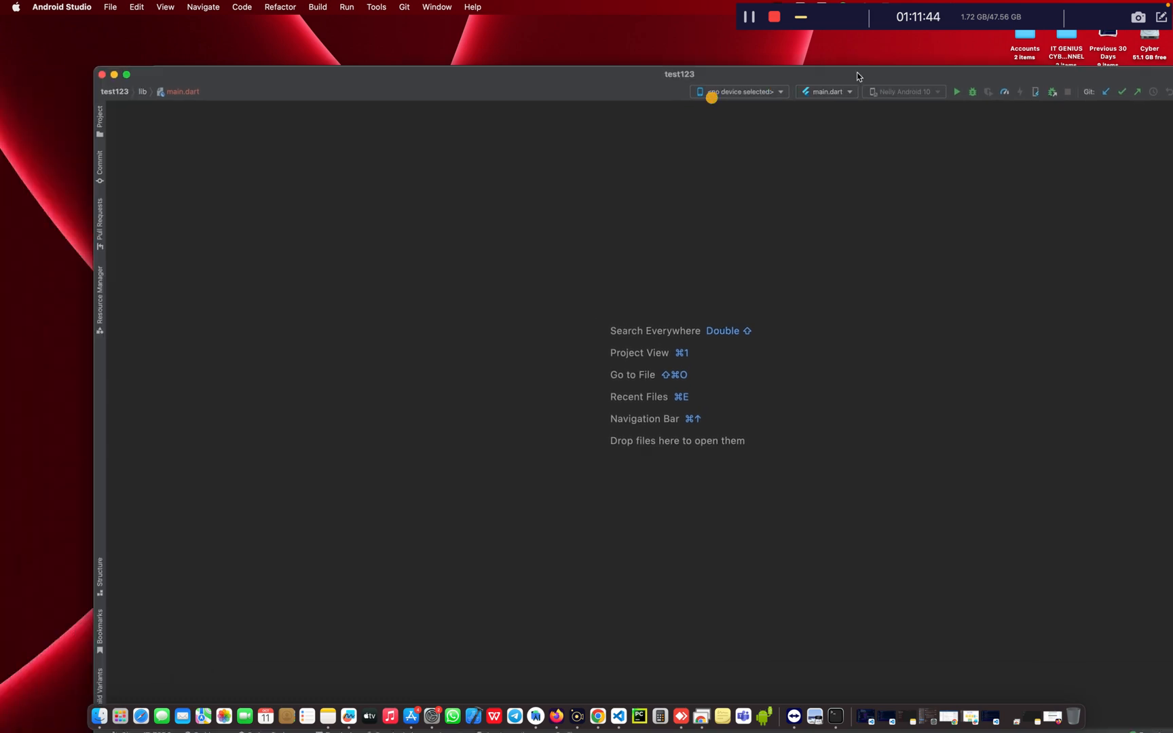
pyautogui.click(102, 74)
pyautogui.click(602, 350)
pyautogui.click(540, 298)
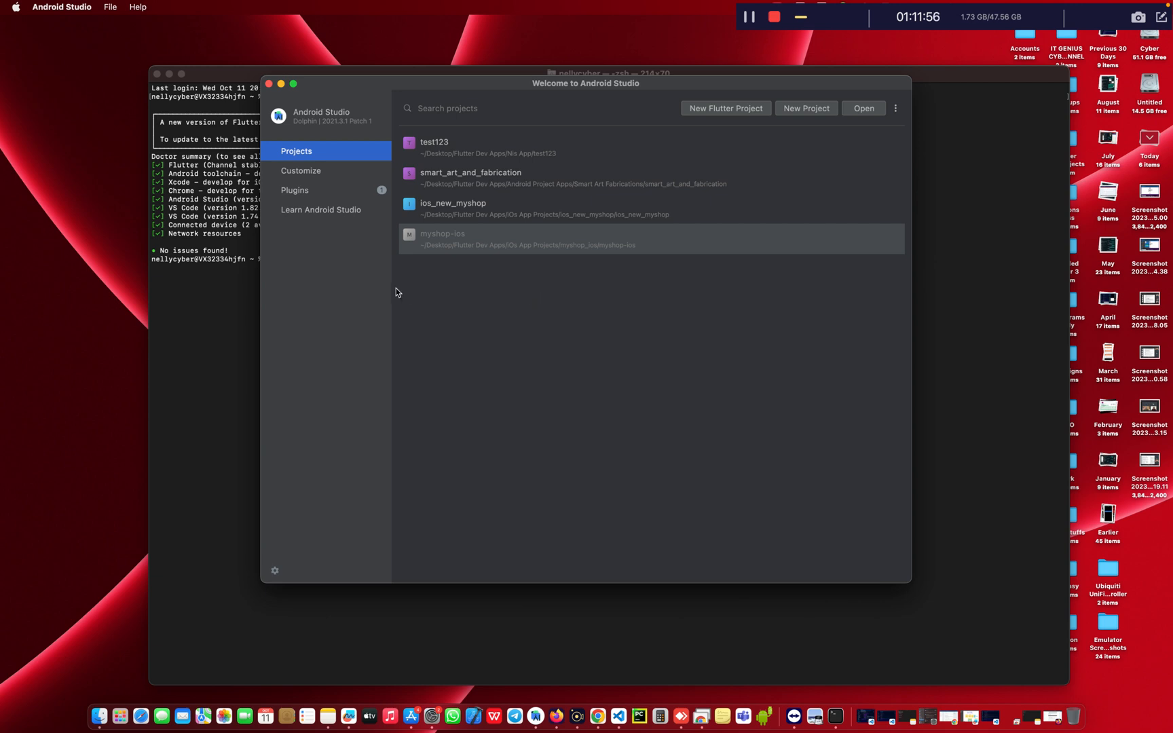
# Open the SDK Manager from the Android Studio welcome window
pyautogui.click(275, 570)
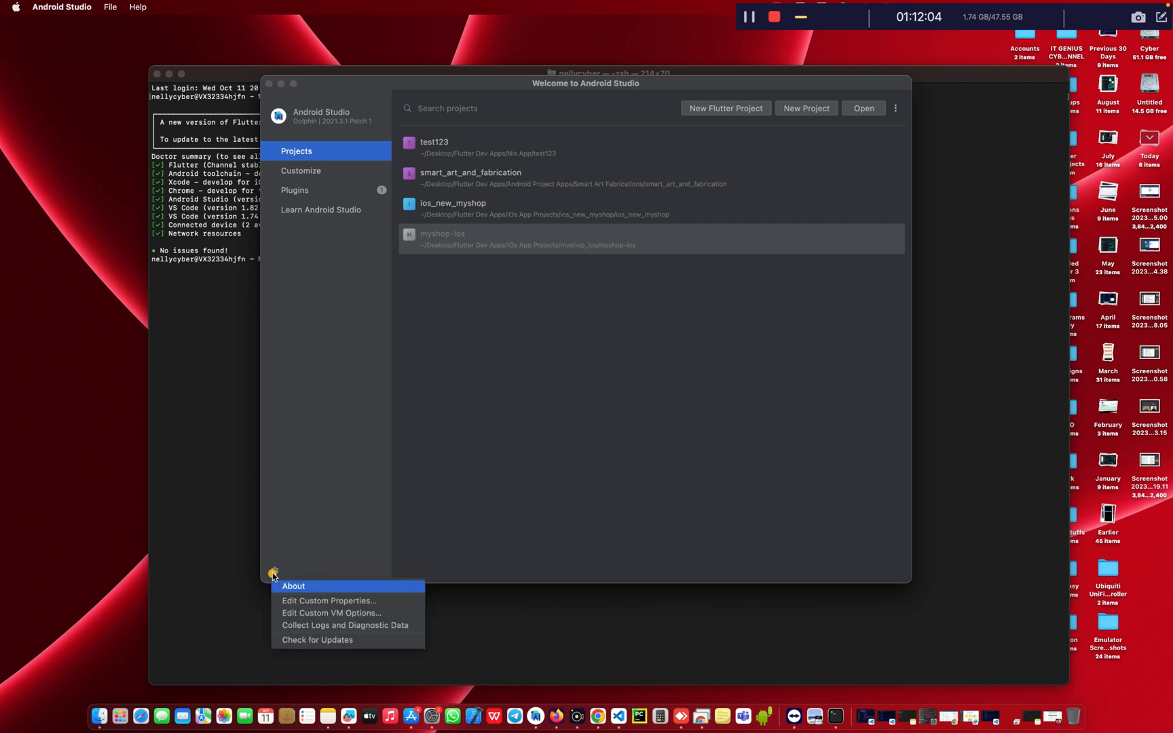
pyautogui.click(361, 501)
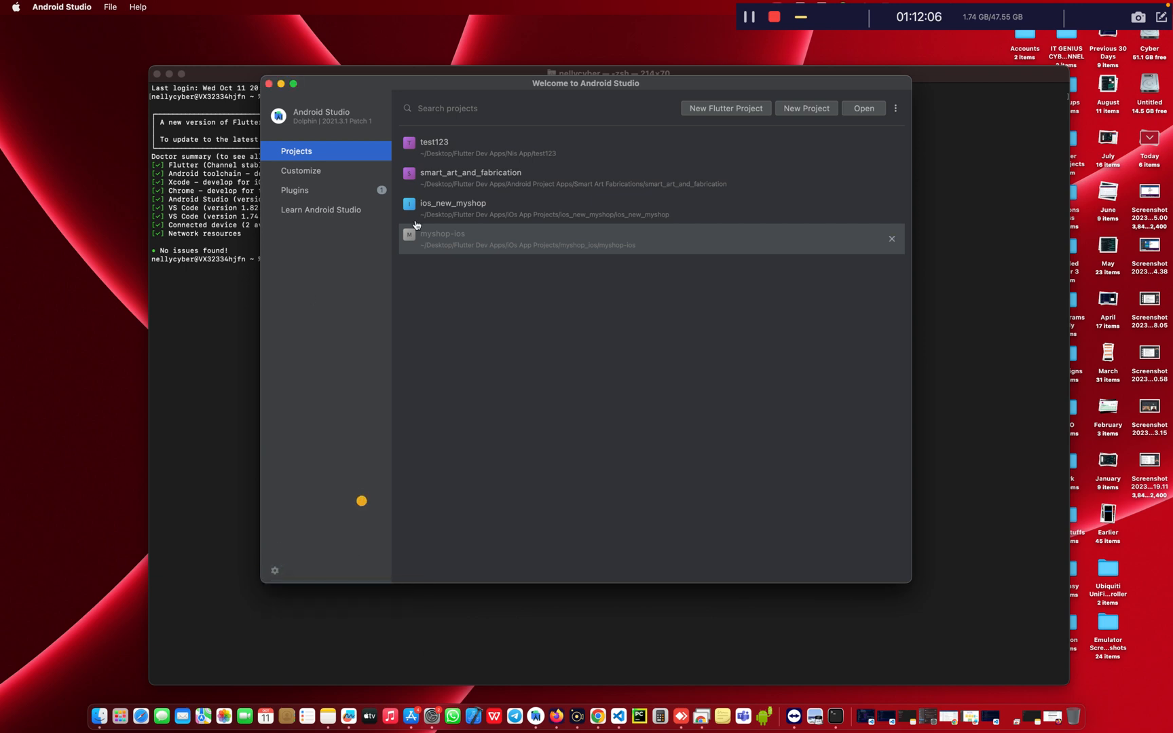
pyautogui.click(895, 109)
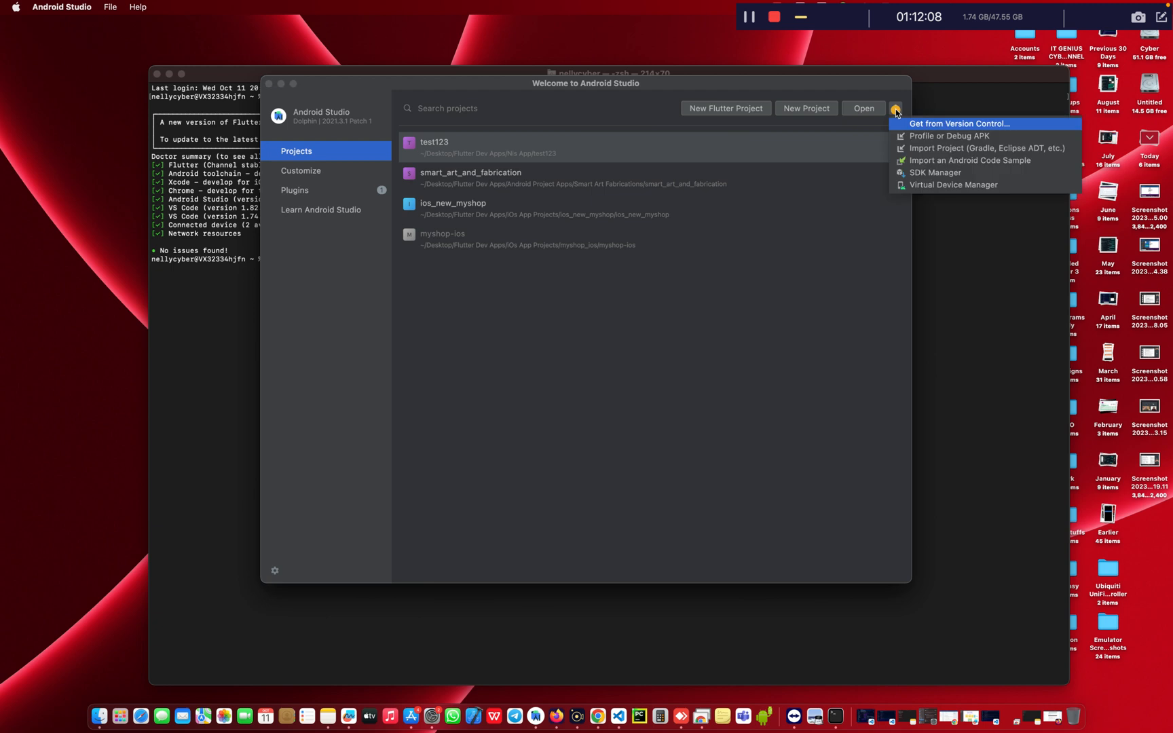
pyautogui.click(921, 172)
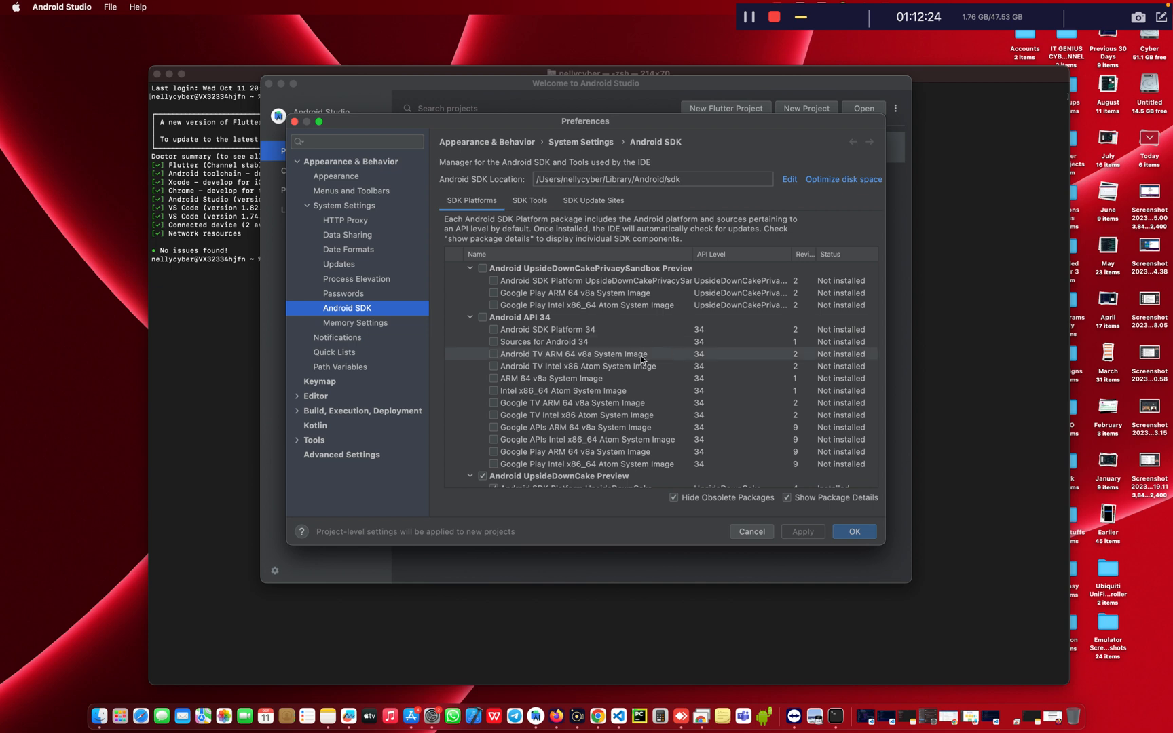
# Look through the Android SDK platform packages, and turn off Show Package Details for a condensed list
pyautogui.scroll(-5, 612, 380)
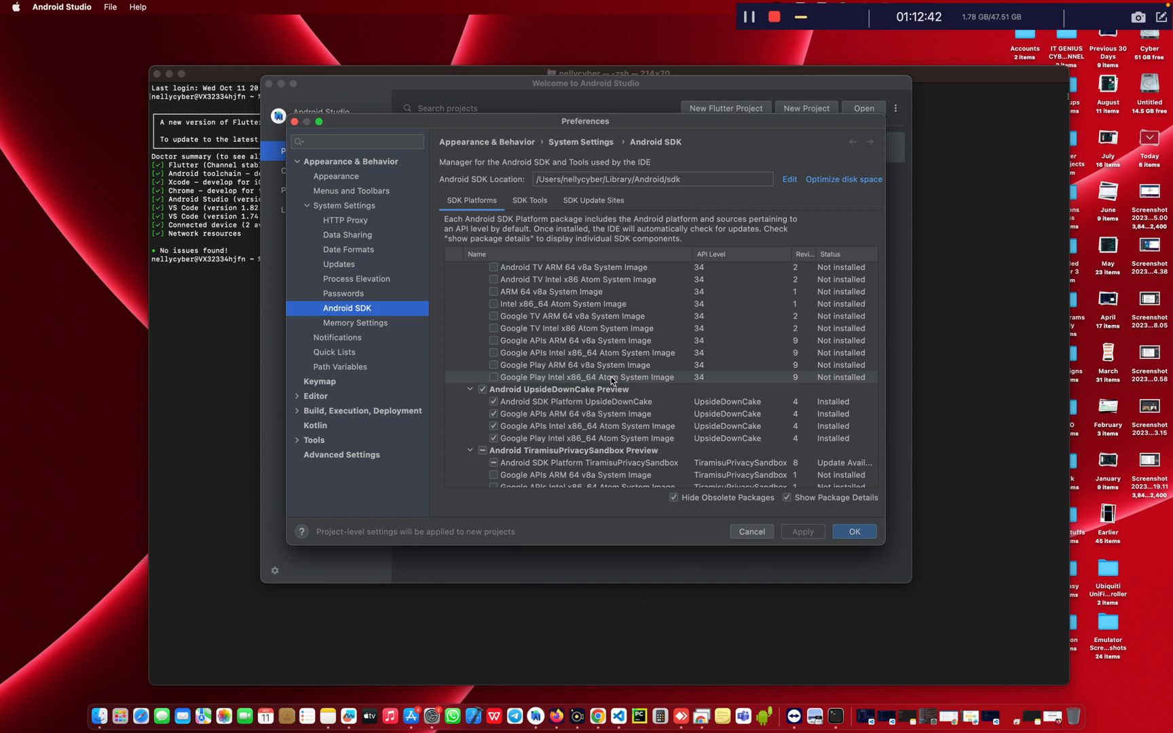
pyautogui.scroll(-5, 611, 381)
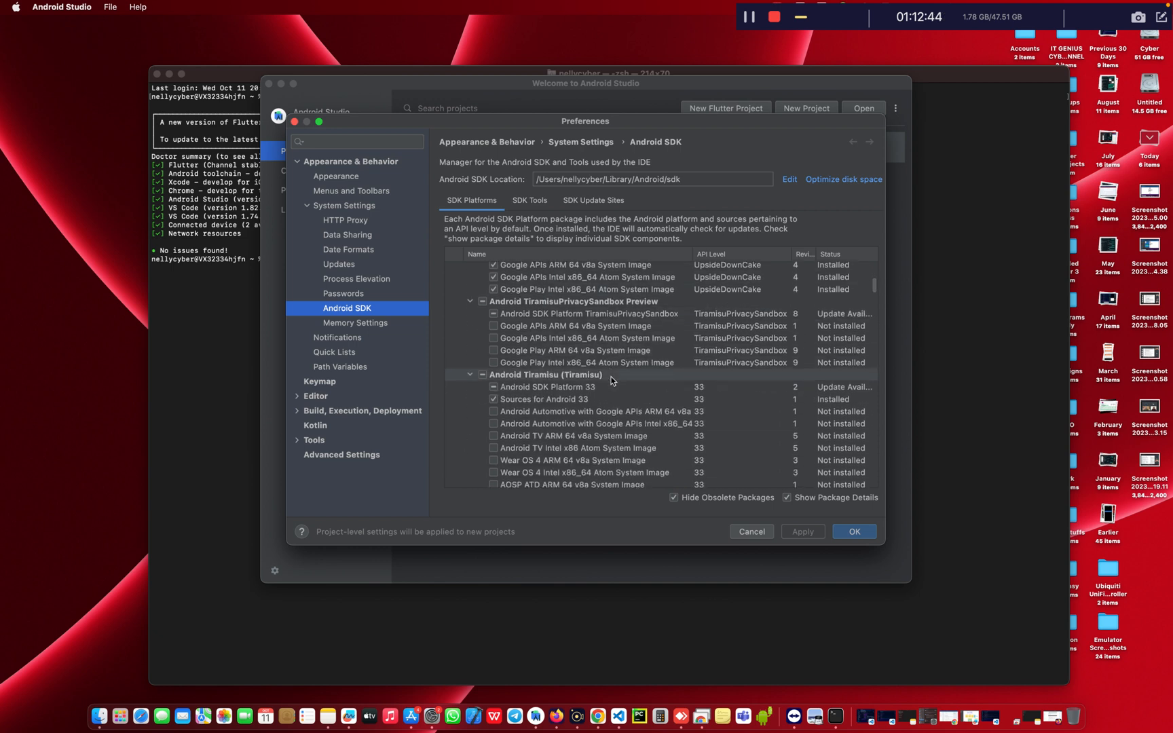
pyautogui.scroll(-2, 612, 381)
pyautogui.scroll(10, 611, 381)
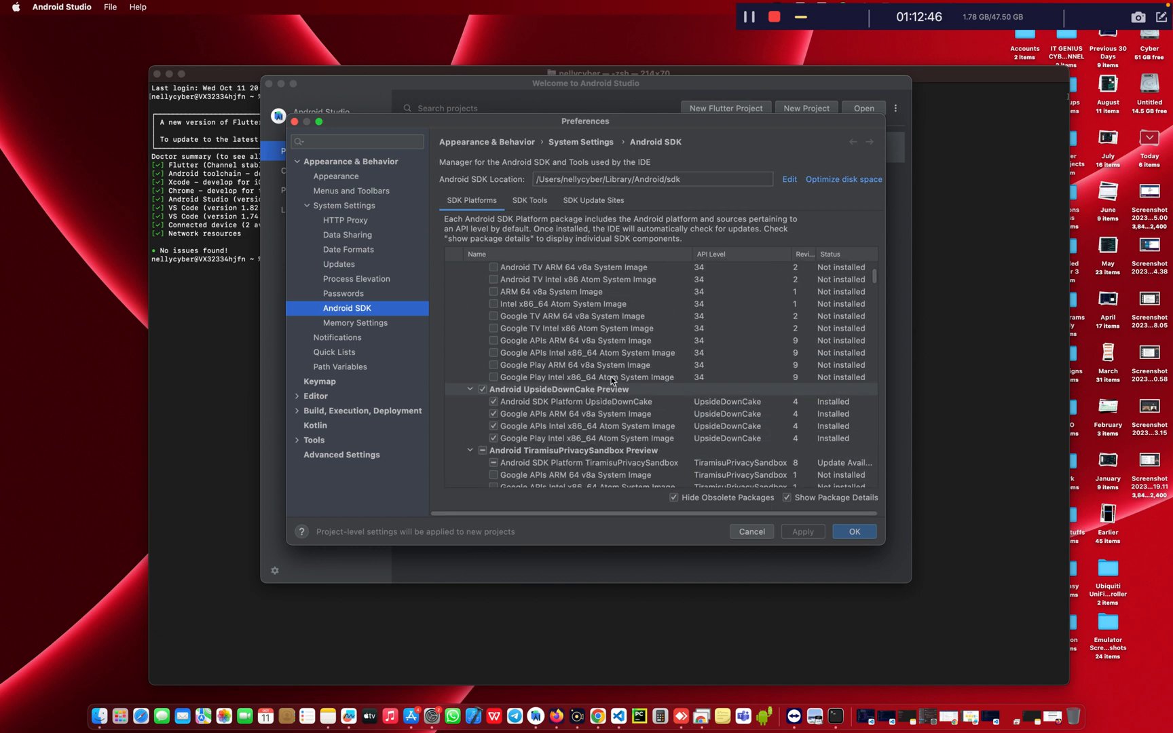
pyautogui.click(809, 499)
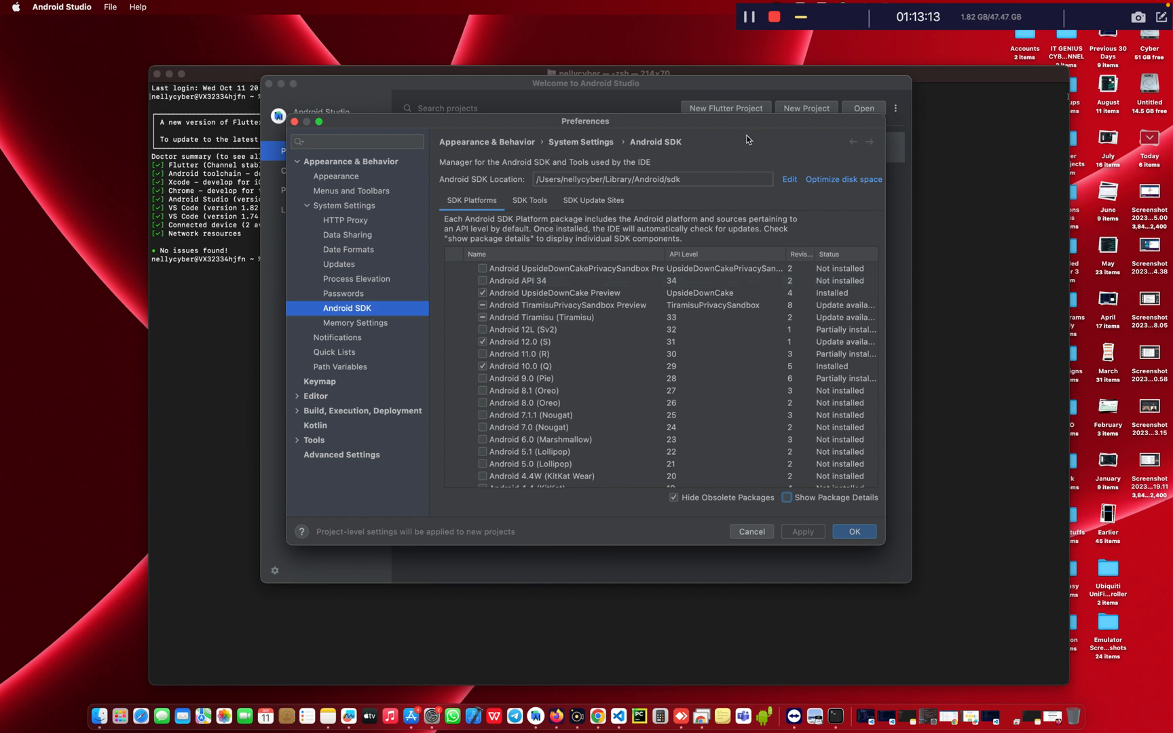
# Look at the Android SDK Command-line Tools (latest) entry among the SDK tools and close the preferences
pyautogui.moveTo(743, 134)
pyautogui.mouseDown()
pyautogui.moveTo(712, 135)
pyautogui.moveTo(753, 117)
pyautogui.moveTo(612, 122)
pyautogui.moveTo(582, 144)
pyautogui.mouseUp()
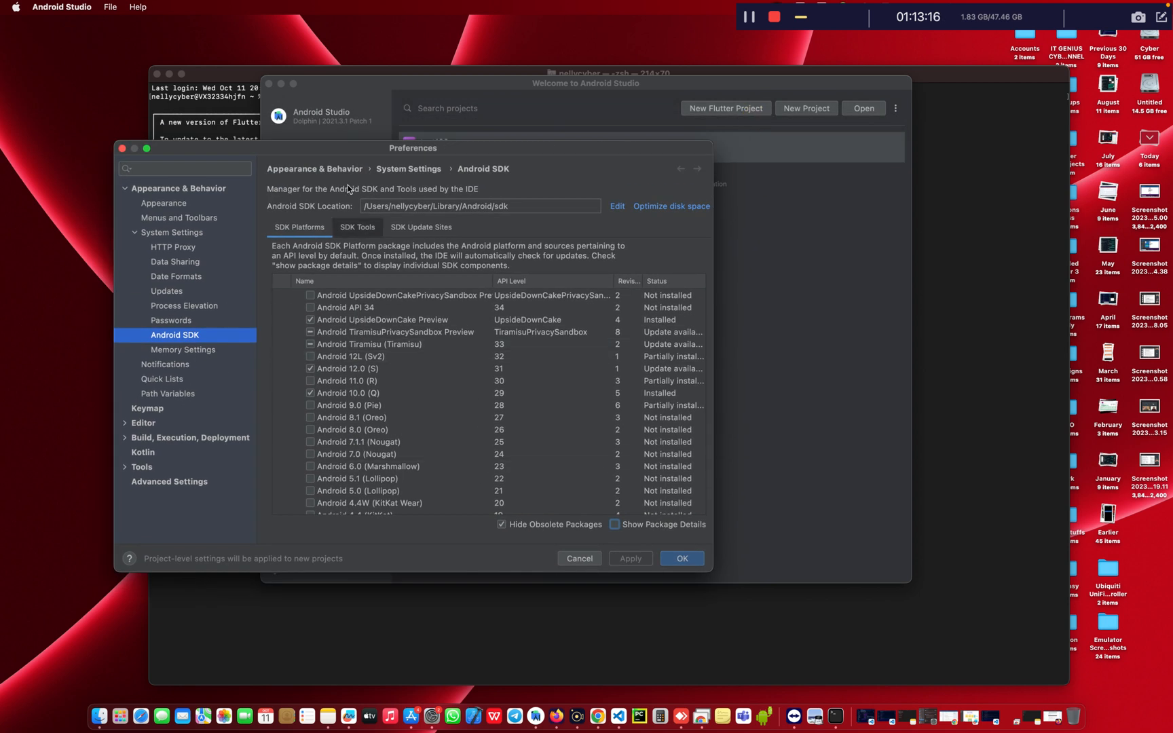
pyautogui.click(350, 232)
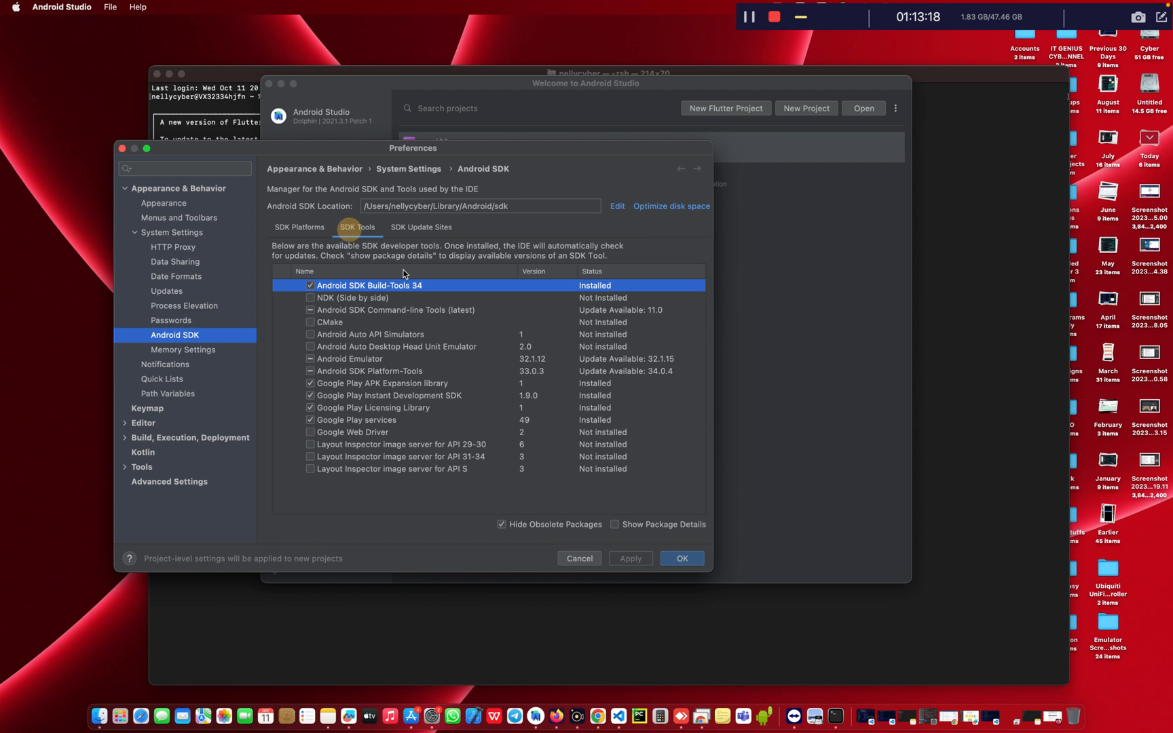
pyautogui.click(359, 312)
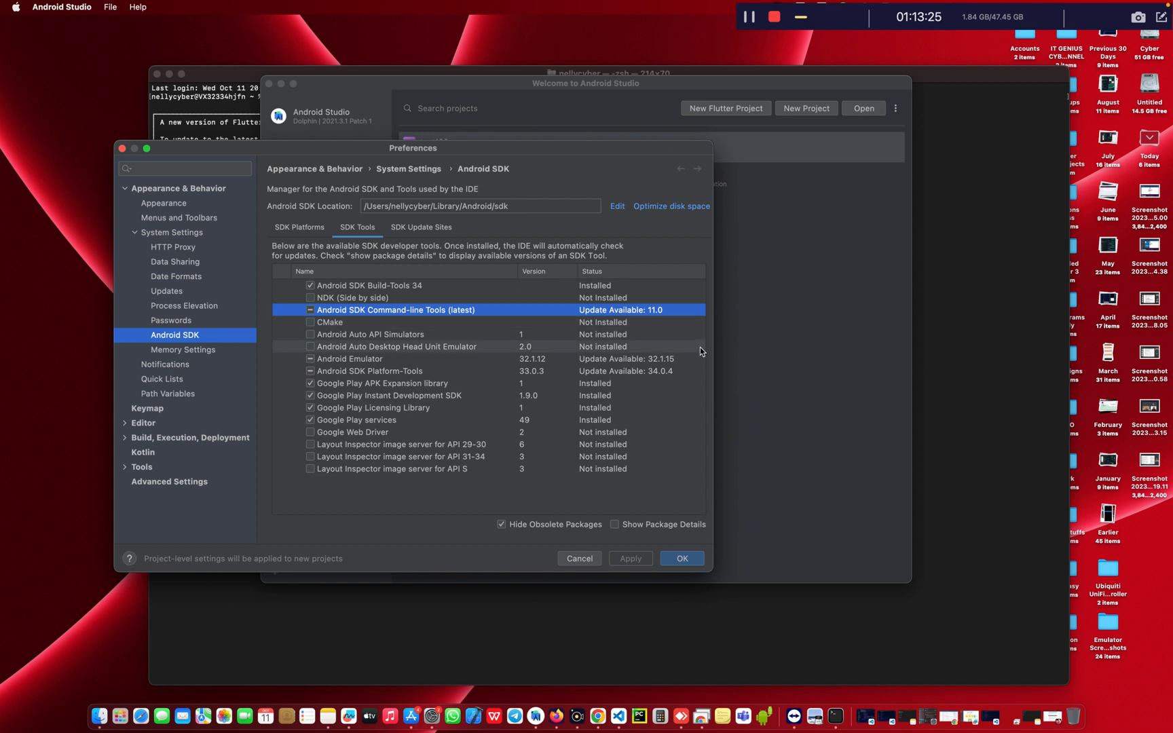
pyautogui.click(682, 559)
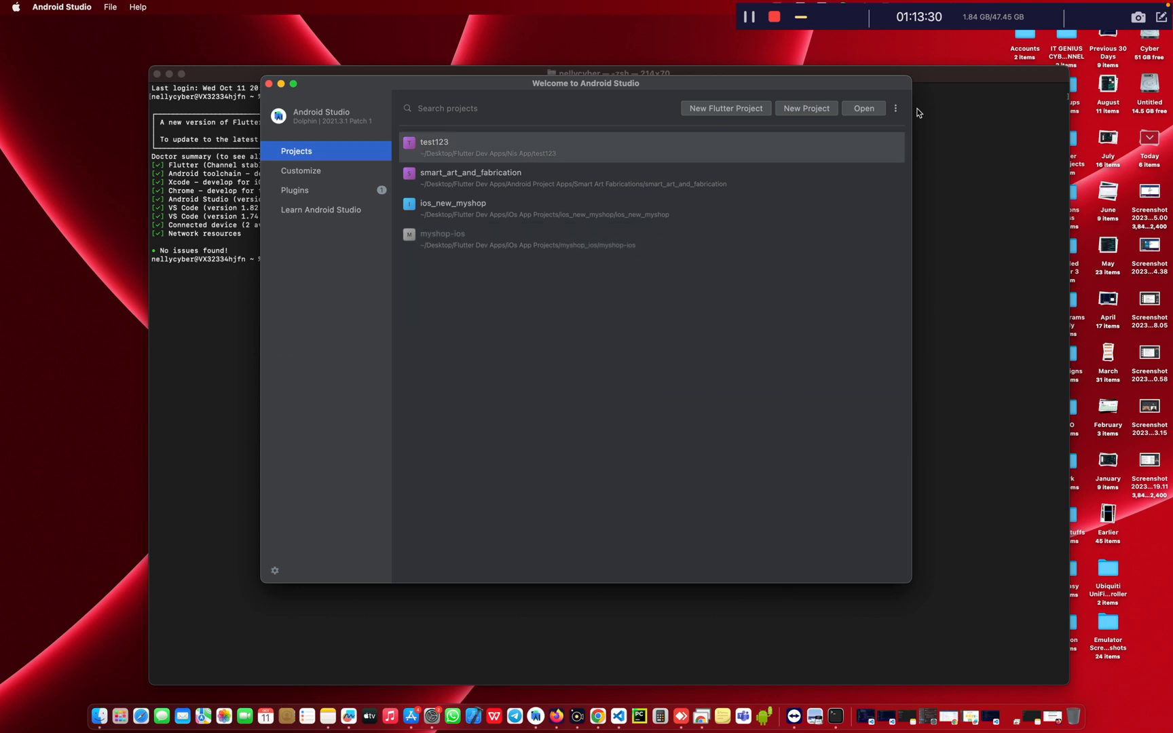
# Reopen the SDK Manager and mark Android SDK Command-line Tools (latest) for installation among the SDK tools
pyautogui.click(895, 109)
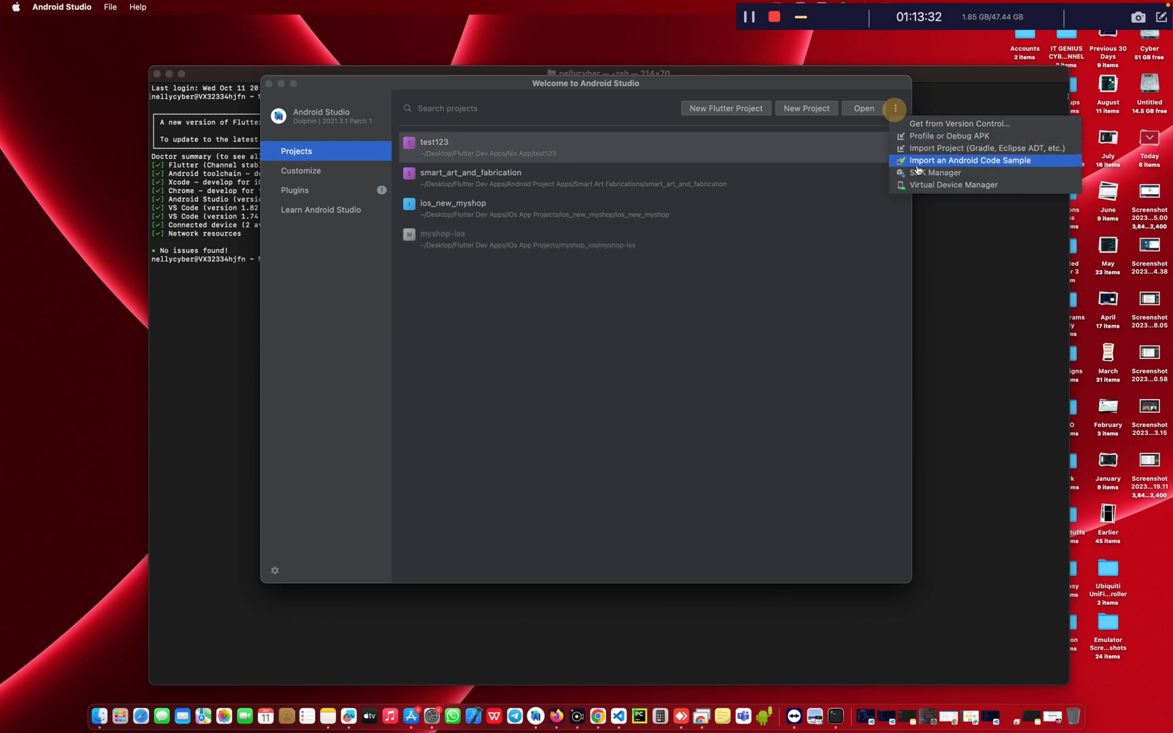
pyautogui.click(913, 172)
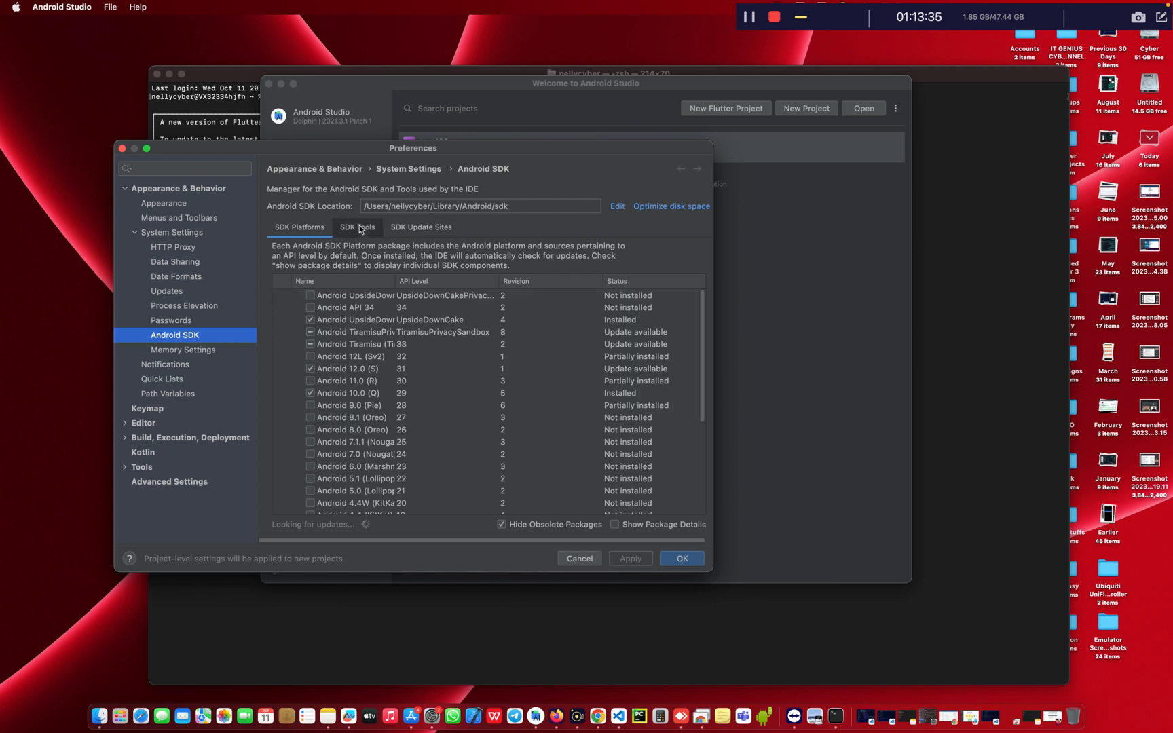
pyautogui.click(359, 228)
pyautogui.click(305, 311)
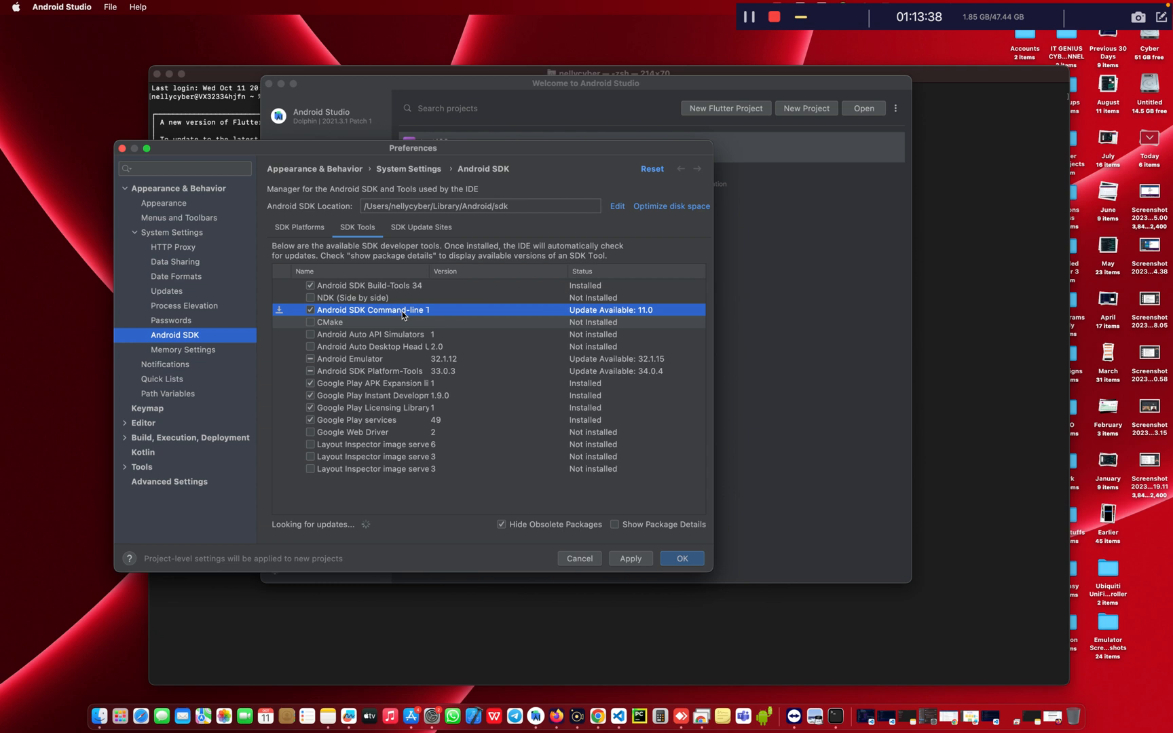
pyautogui.click(301, 311)
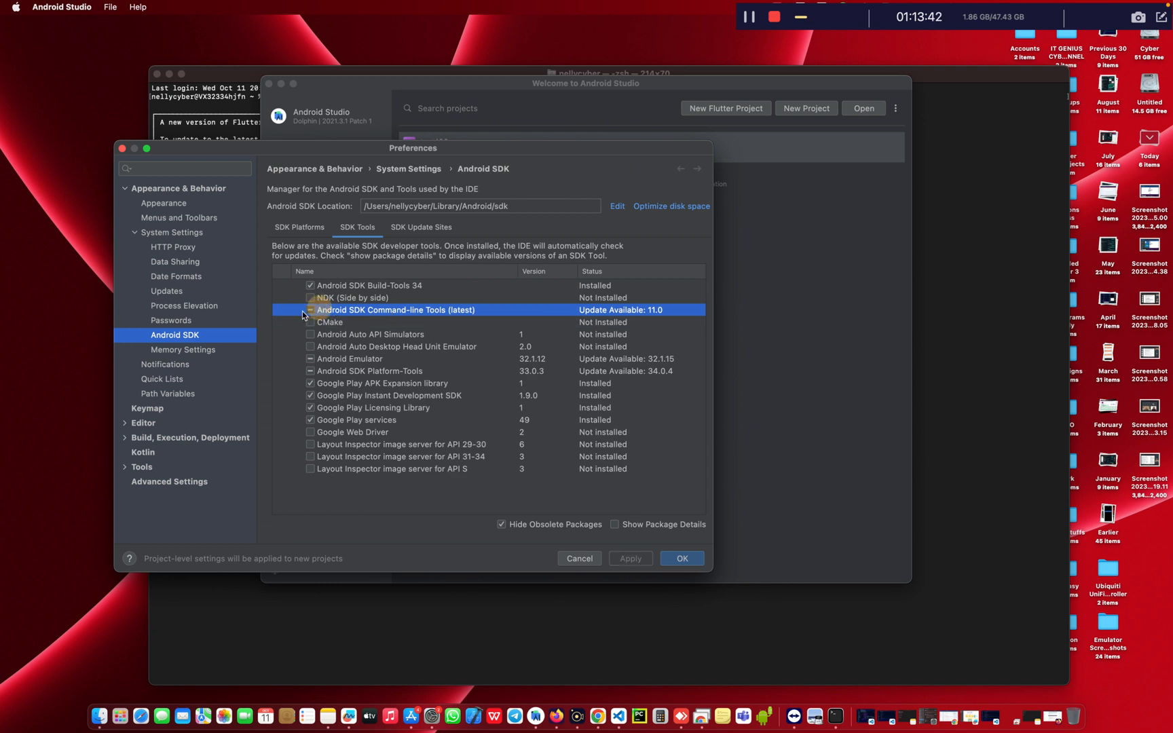
pyautogui.click(311, 311)
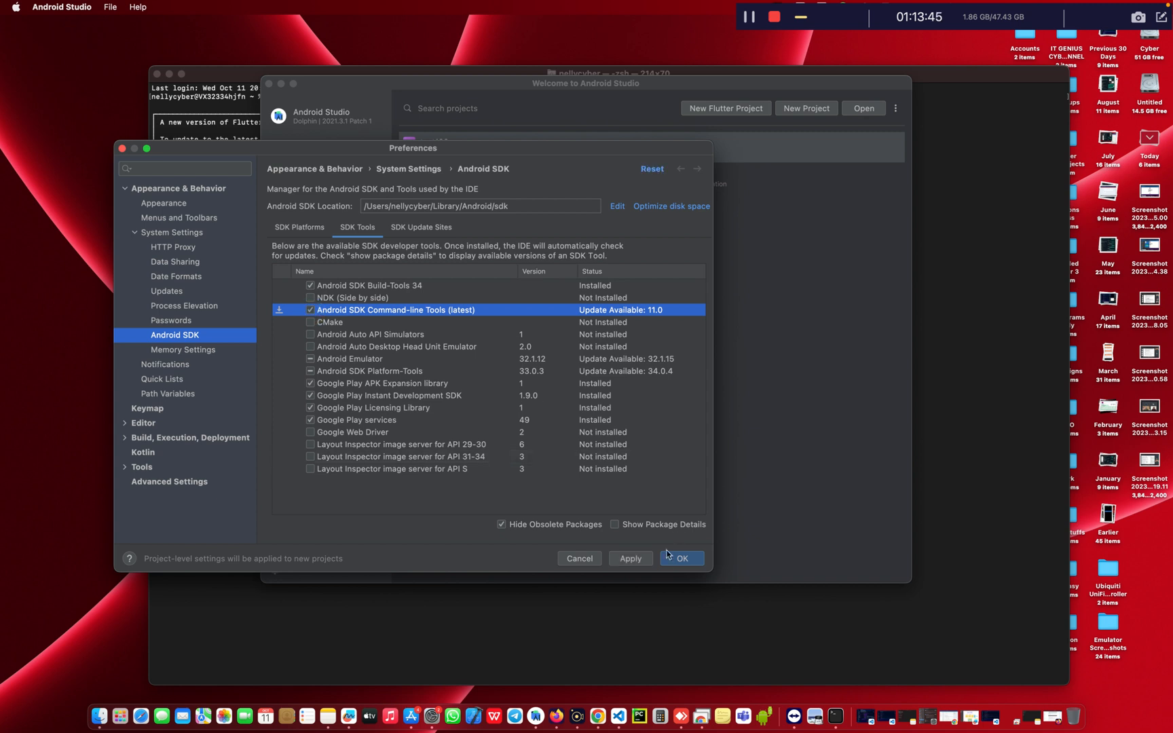
# Apply and confirm the Command-line Tools version 11.0 installation, and arrange the installer window beside the preferences
pyautogui.click(633, 559)
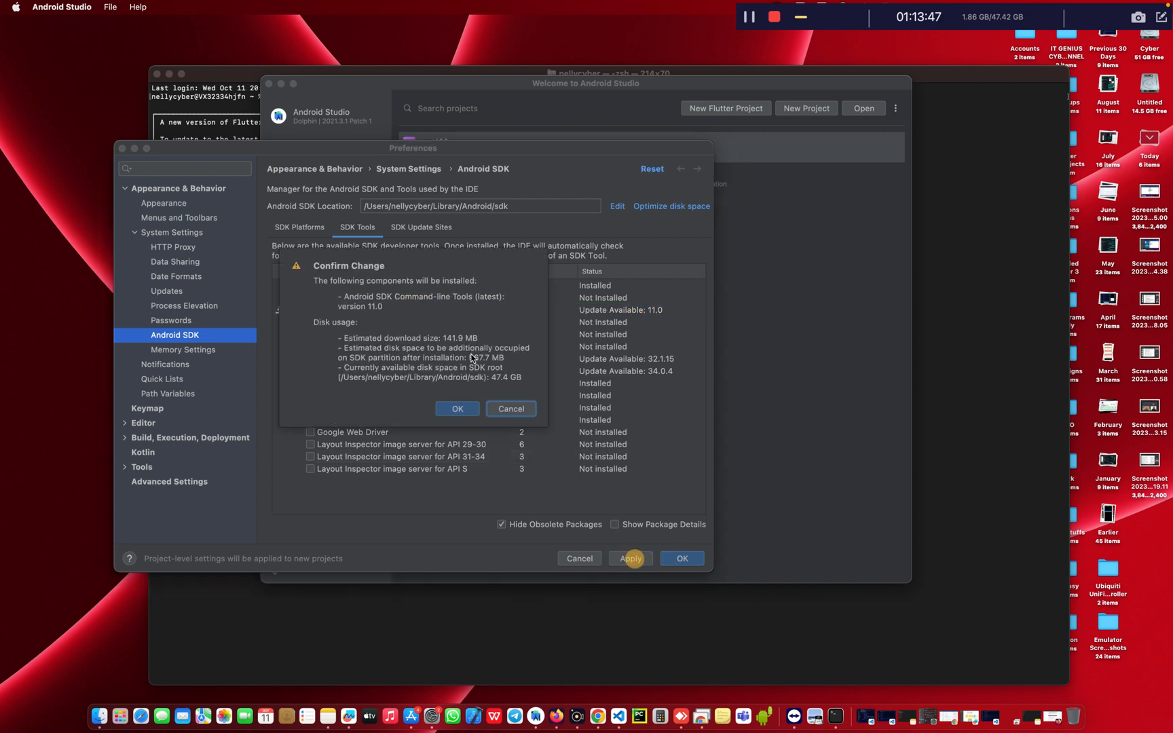
pyautogui.click(458, 410)
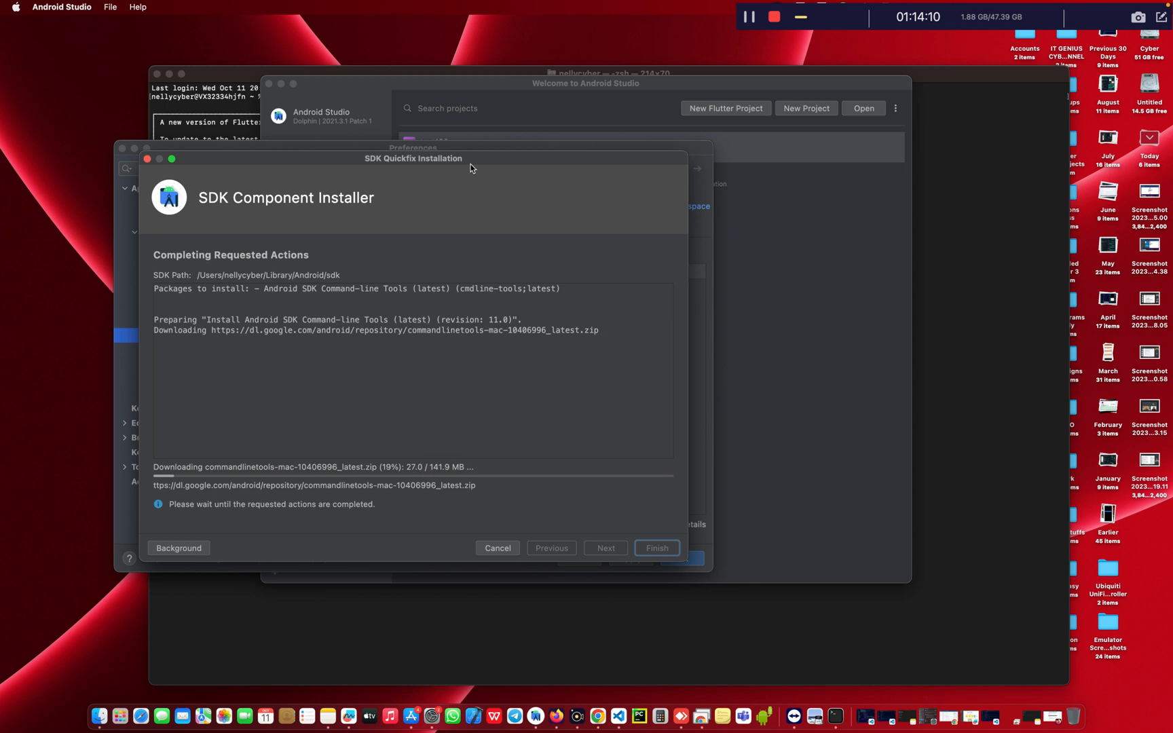
pyautogui.moveTo(471, 161); pyautogui.dragTo(817, 169)
pyautogui.moveTo(460, 147); pyautogui.dragTo(345, 140)
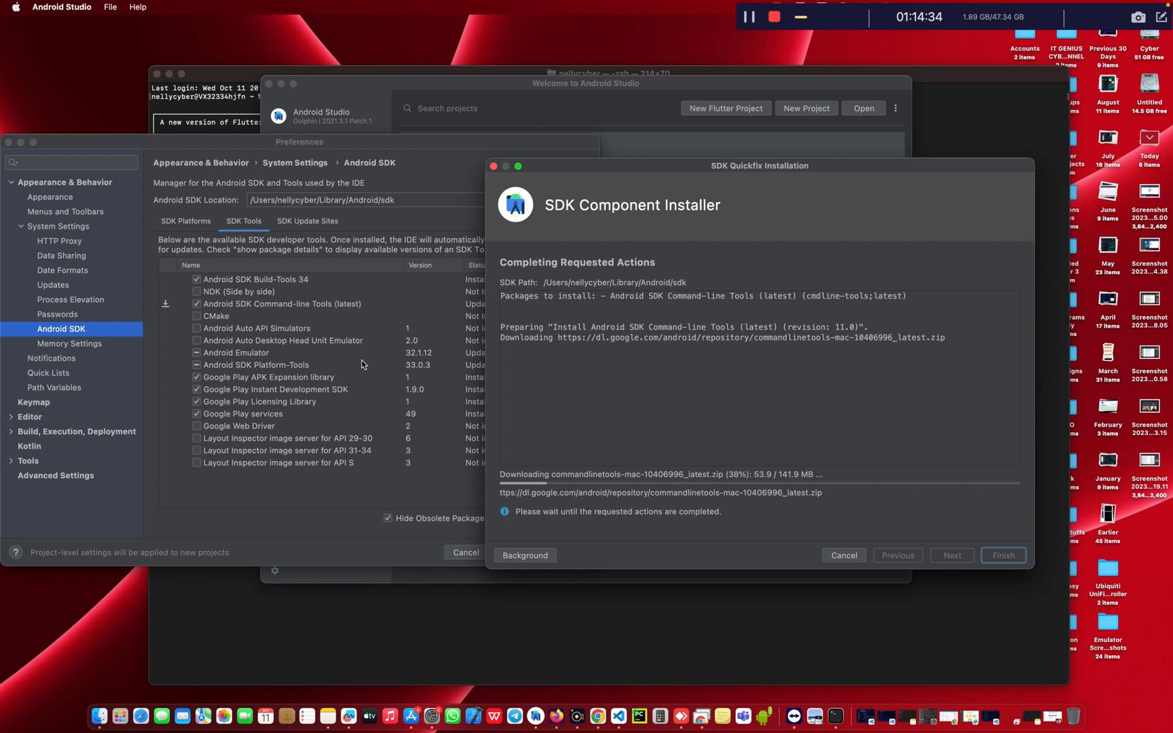
# Switch to the Android studio note in Notes and add the line "Xcode" below "Android studio"
pyautogui.click(1167, 728)
pyautogui.click(170, 134)
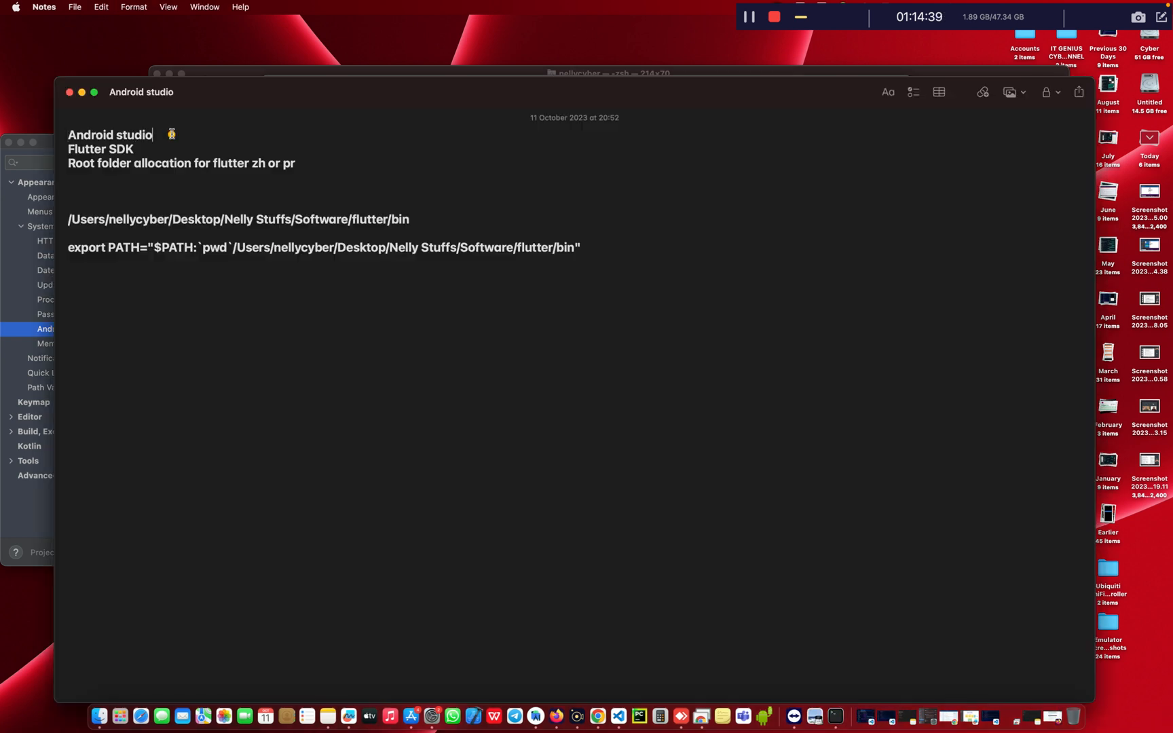
pyautogui.press('Return')
pyautogui.write('Xcode')
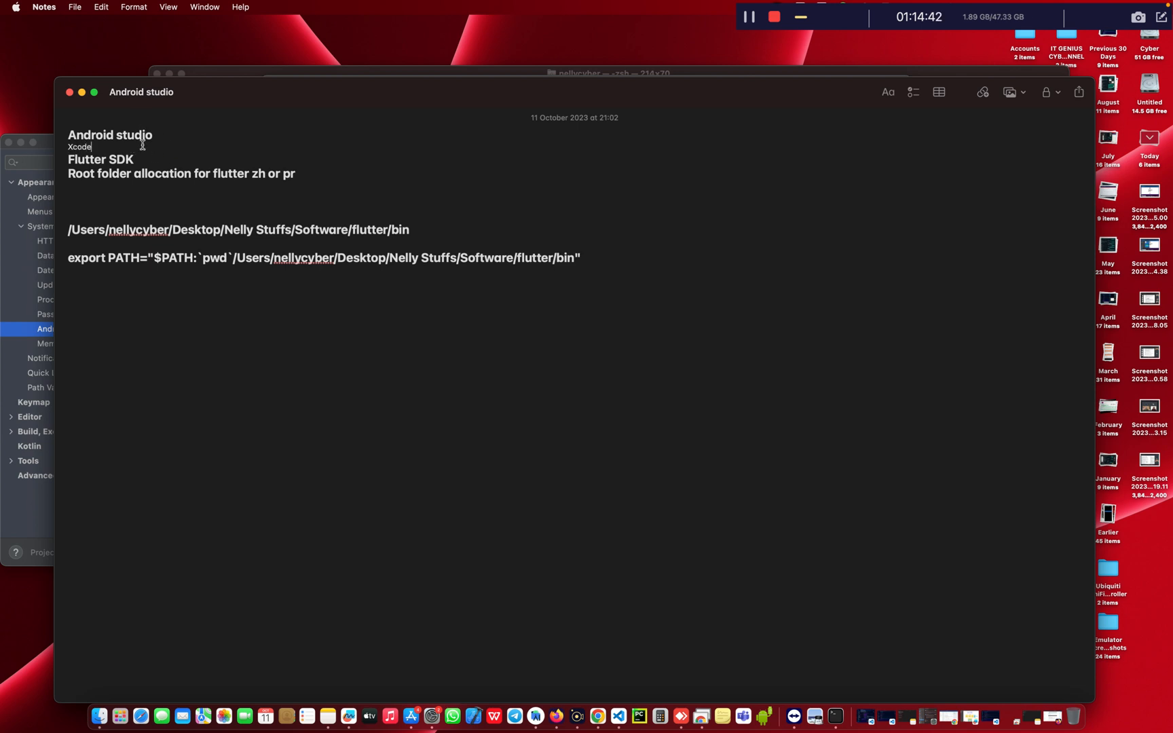
# Apply one uniform text style to the entire note so the Xcode line matches the others
pyautogui.press('super+a')
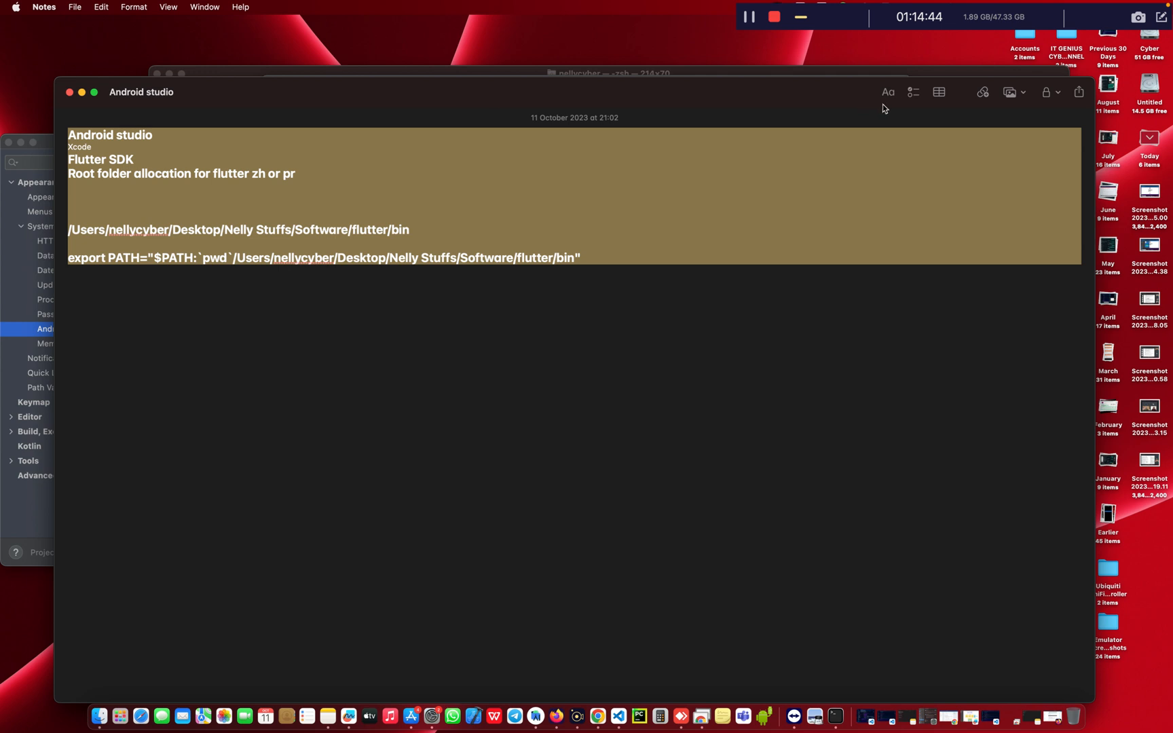
pyautogui.click(888, 92)
pyautogui.click(872, 151)
# Insert an empty line below "Flutter SDK" and place the cursor at the end of the "Root folder allocation" line
pyautogui.click(205, 161)
pyautogui.press('Return')
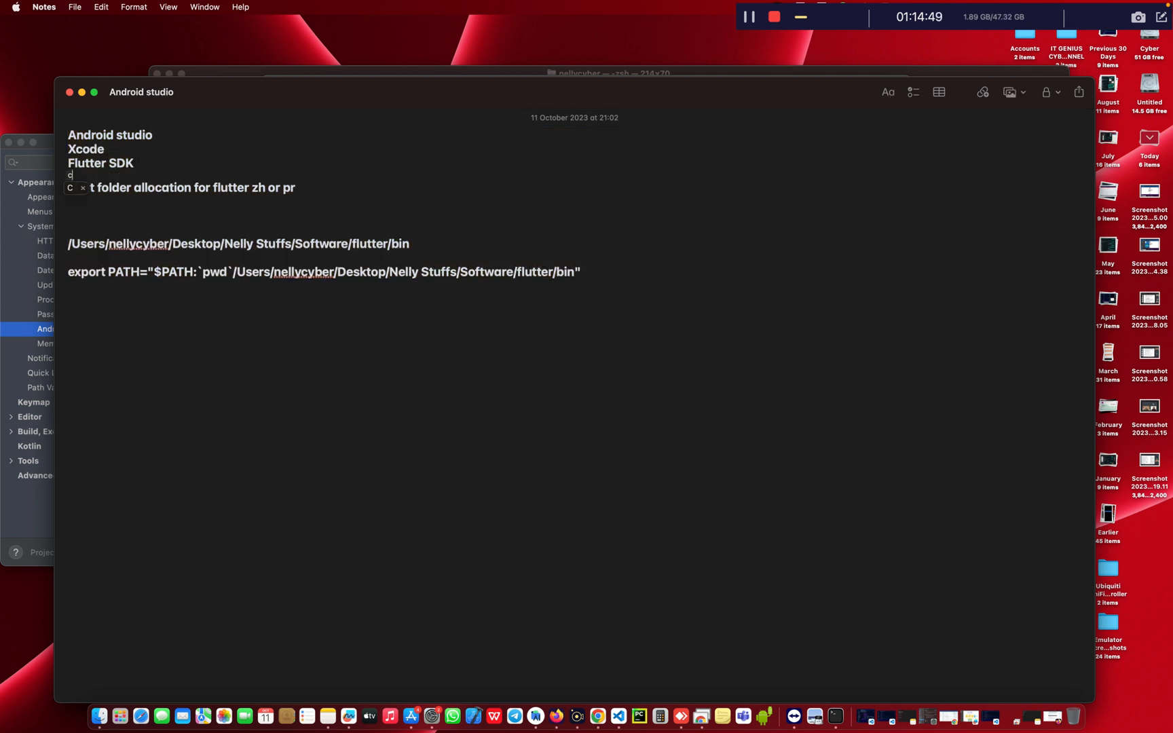
pyautogui.click(150, 165)
pyautogui.click(161, 192)
pyautogui.click(299, 189)
pyautogui.click(138, 165)
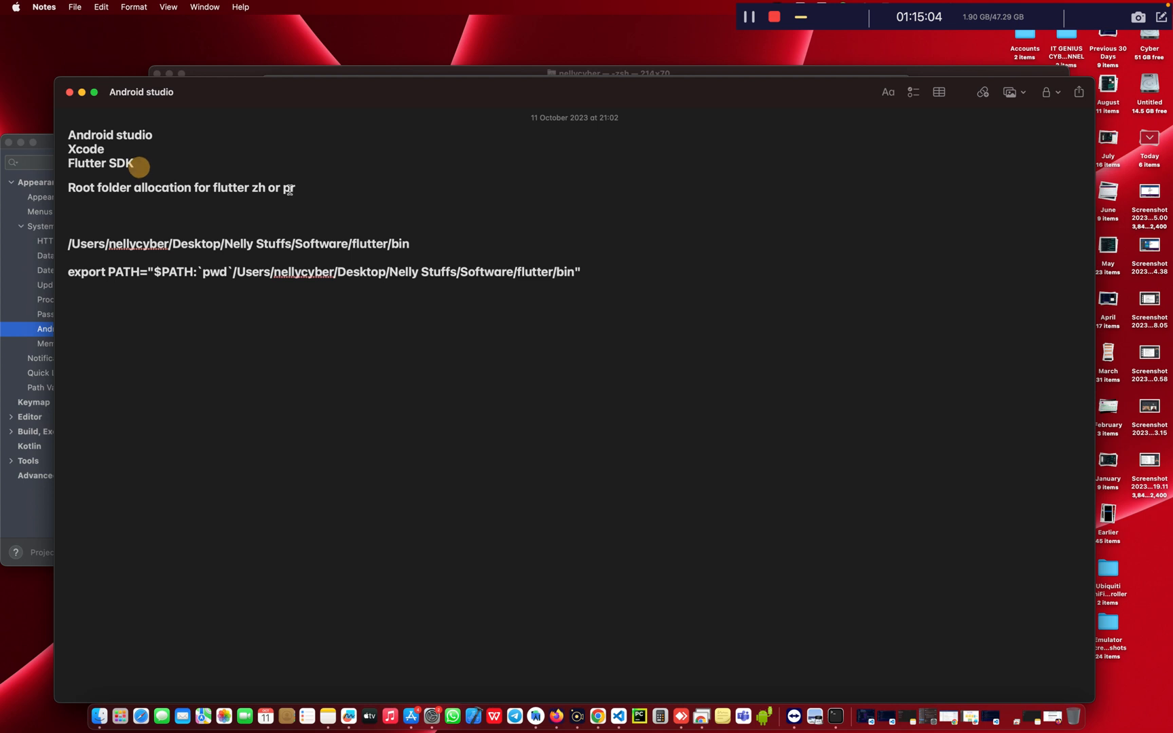
pyautogui.click(310, 246)
pyautogui.click(316, 196)
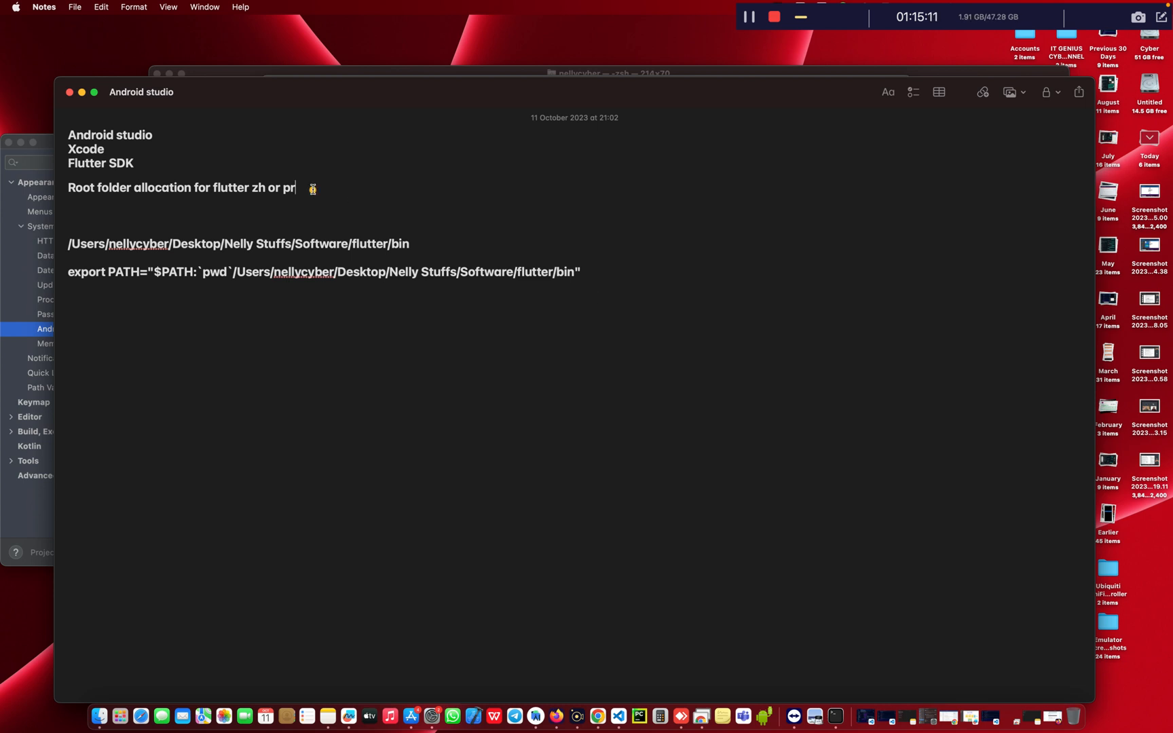
# Add the line "nano ~/.zshrc" below the "Root folder allocation" line in the note
pyautogui.press('Return')
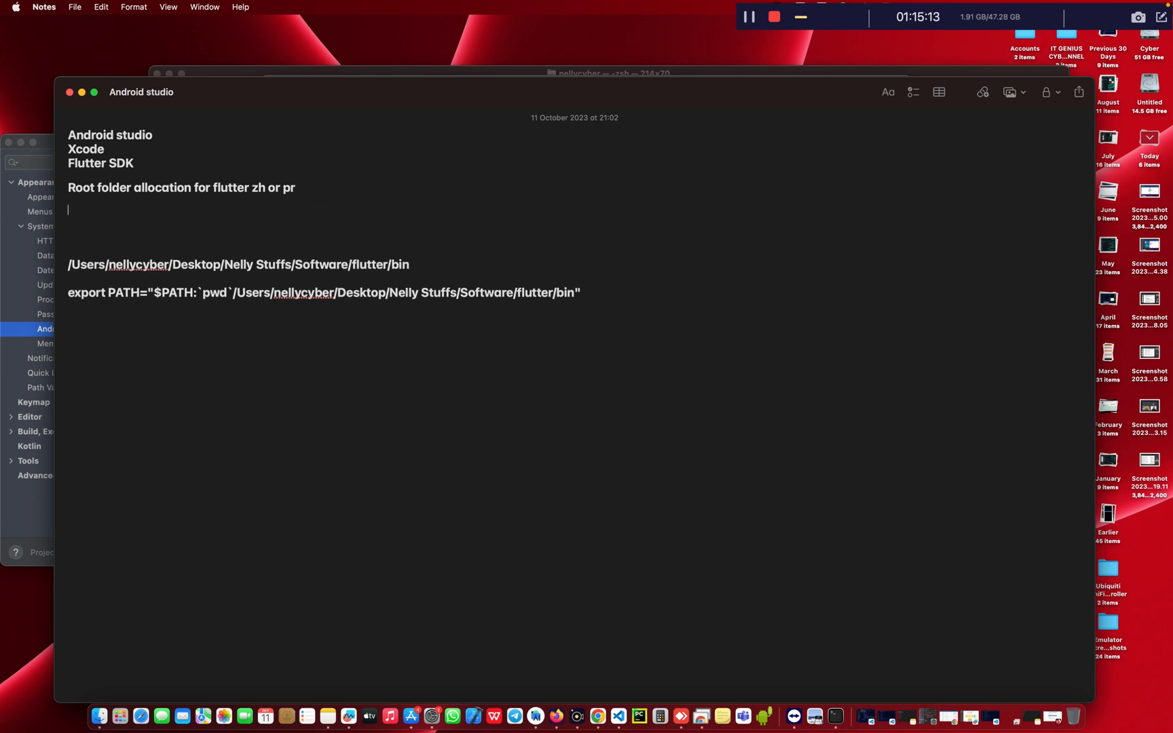
pyautogui.write('nano')
pyautogui.press('BackSpace')
pyautogui.press('BackSpace')
pyautogui.press('BackSpace')
pyautogui.press('BackSpace')
pyautogui.write('nano')
pyautogui.click(96, 219)
pyautogui.write('rc')
# Add the line "nano ~/.bash_profile" directly below "nano ~/.zshrc" in the note
pyautogui.press('Return')
pyautogui.write('nano')
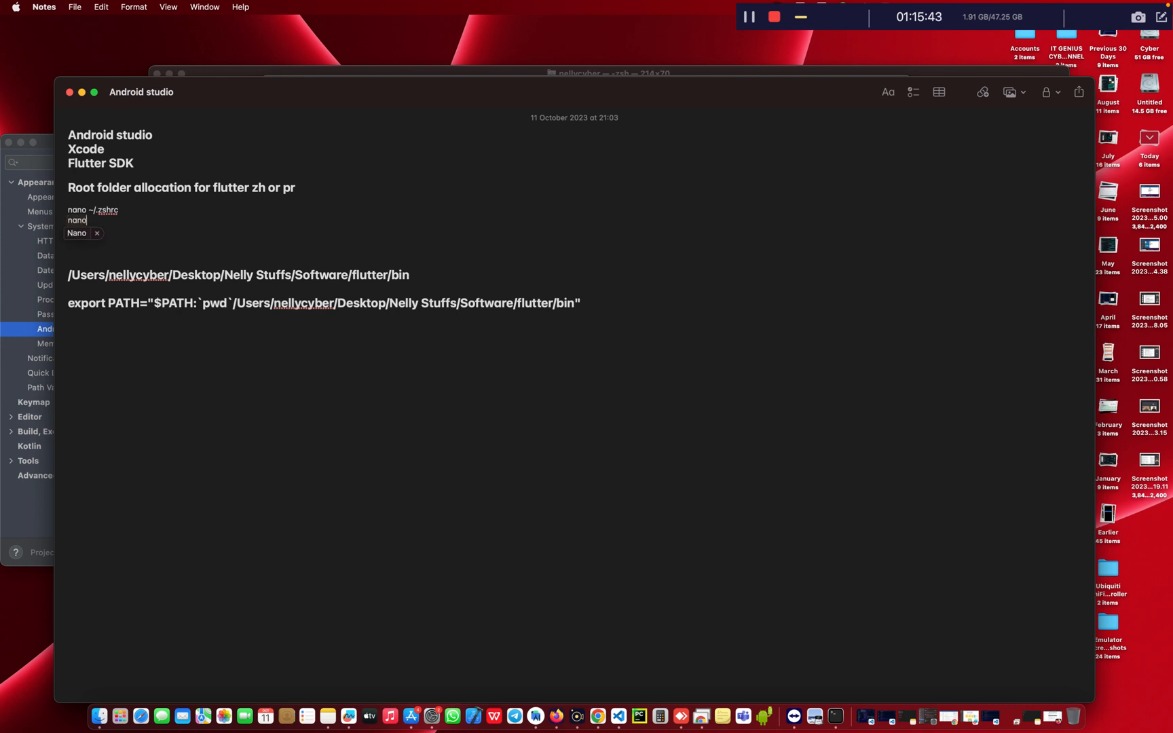
pyautogui.click(97, 234)
pyautogui.write('~/.bash_profile')
# Switch to Terminal to review the flutter doctor summary, and close the Terminal and note windows
pyautogui.press('super+space')
pyautogui.write('ter')
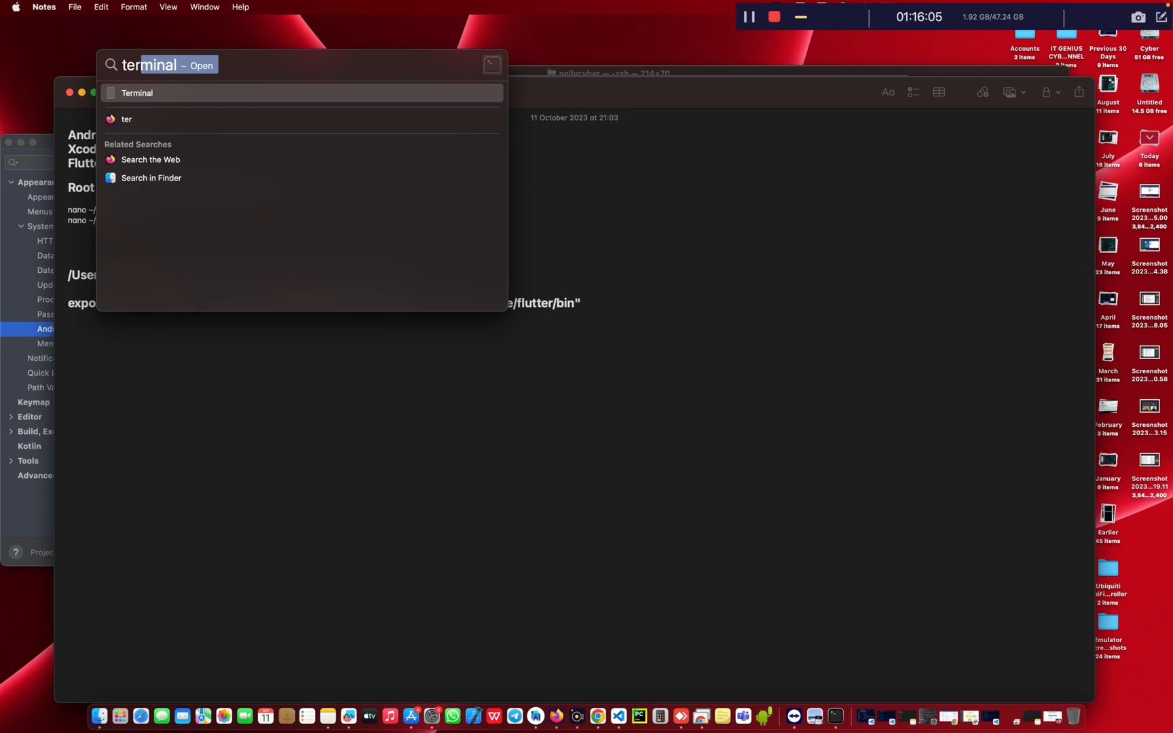
pyautogui.press('Return')
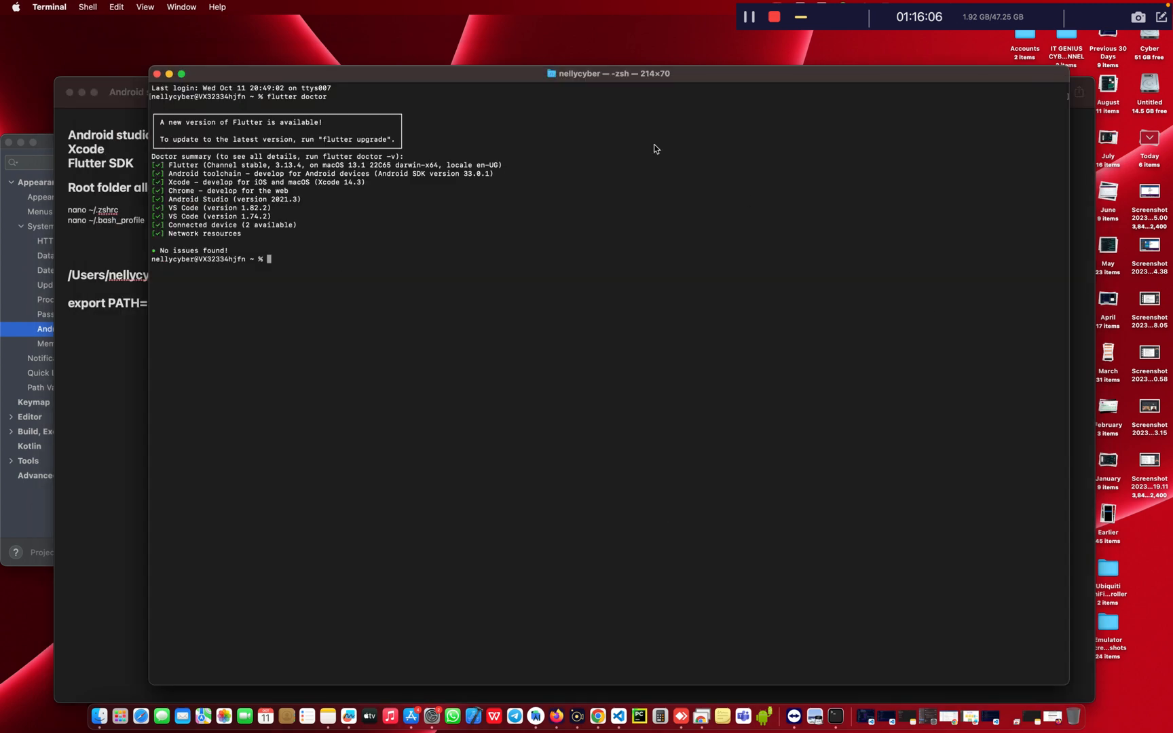
pyautogui.click(617, 80)
pyautogui.moveTo(616, 79); pyautogui.dragTo(633, 74)
pyautogui.click(629, 75)
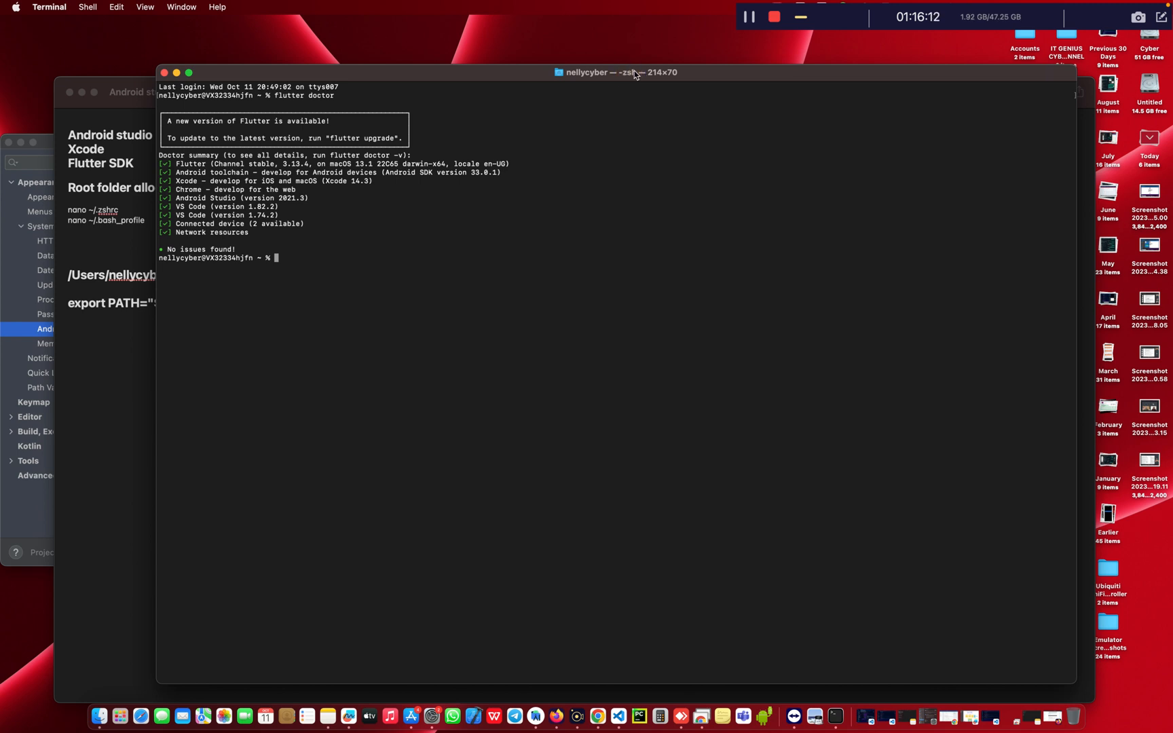
pyautogui.click(633, 76)
pyautogui.click(163, 72)
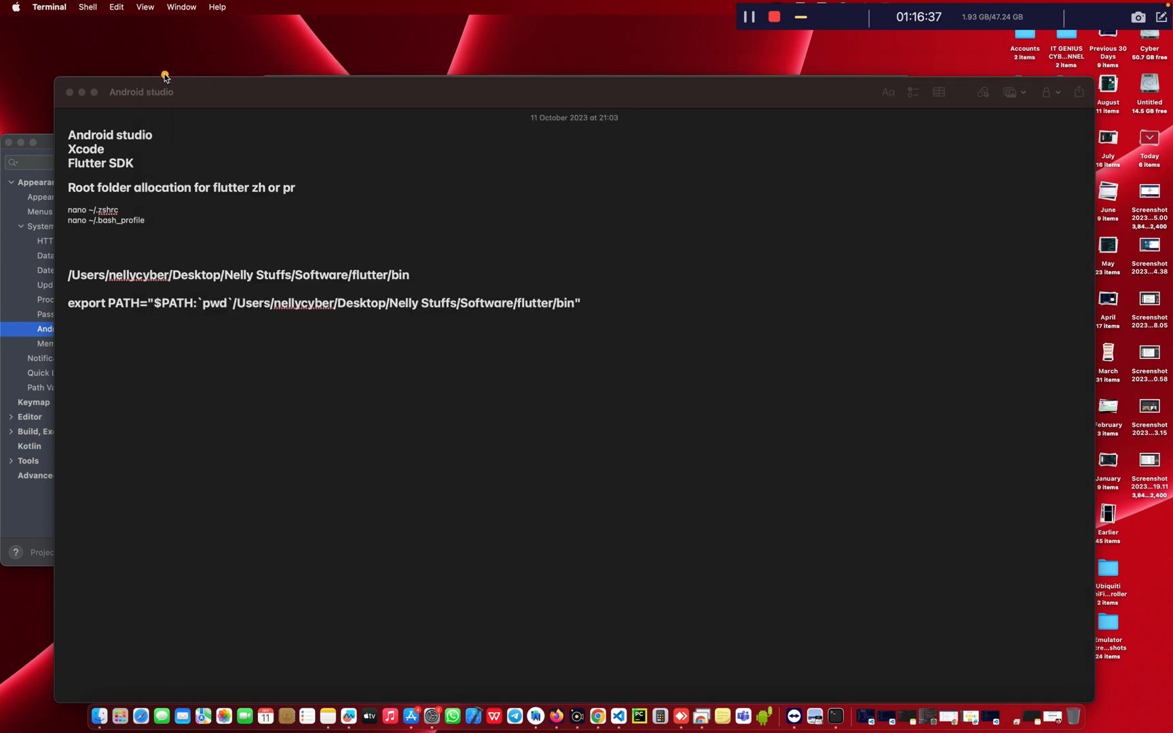
pyautogui.click(68, 92)
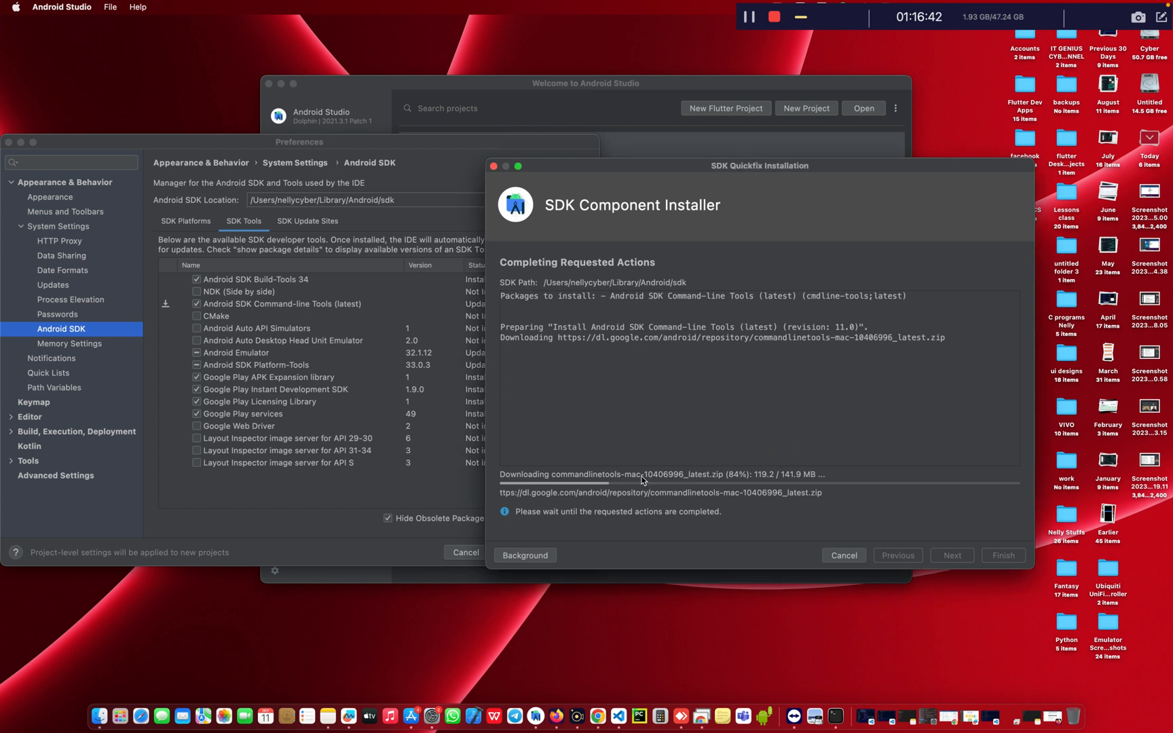
# Finish the completed Command-line Tools installer in Android Studio and accept the Android SDK preferences
pyautogui.click(760, 424)
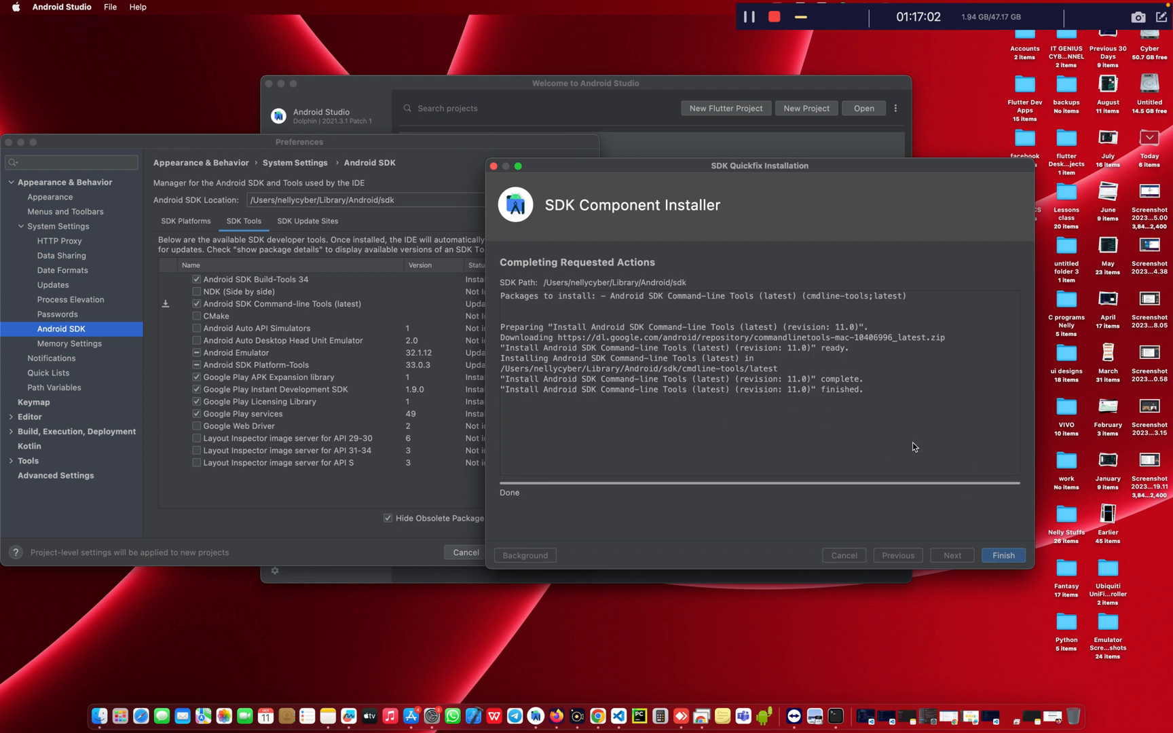
pyautogui.click(1007, 557)
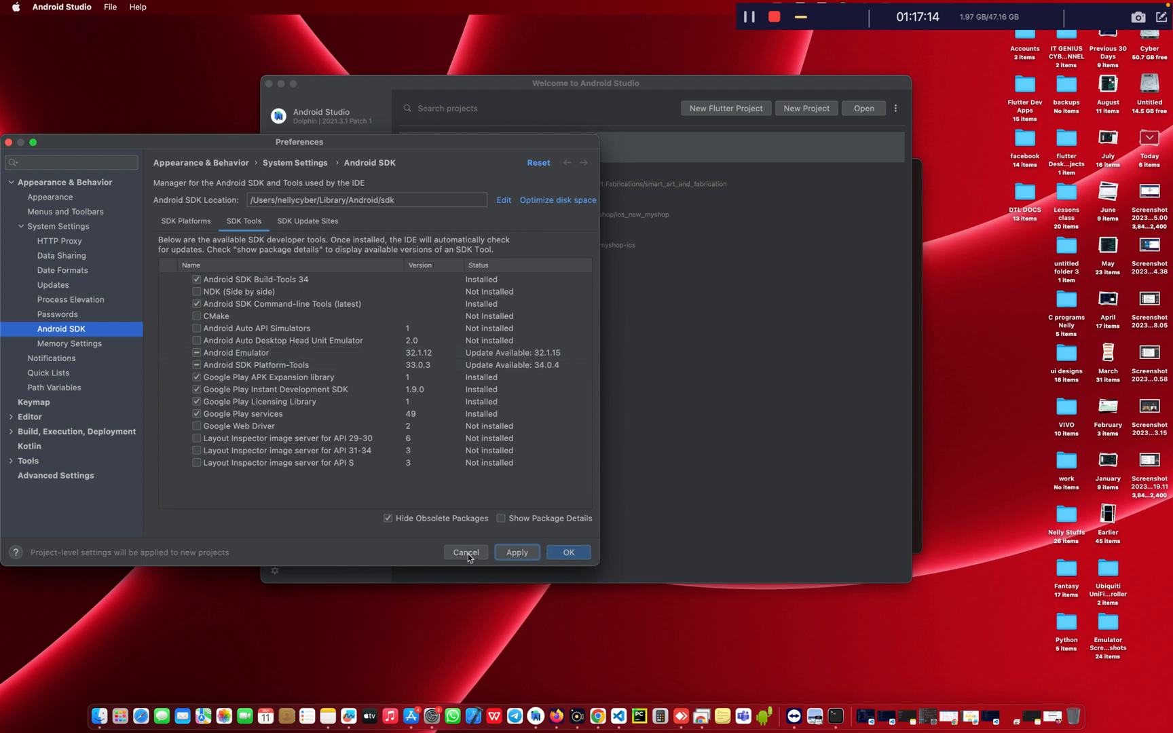
pyautogui.click(563, 553)
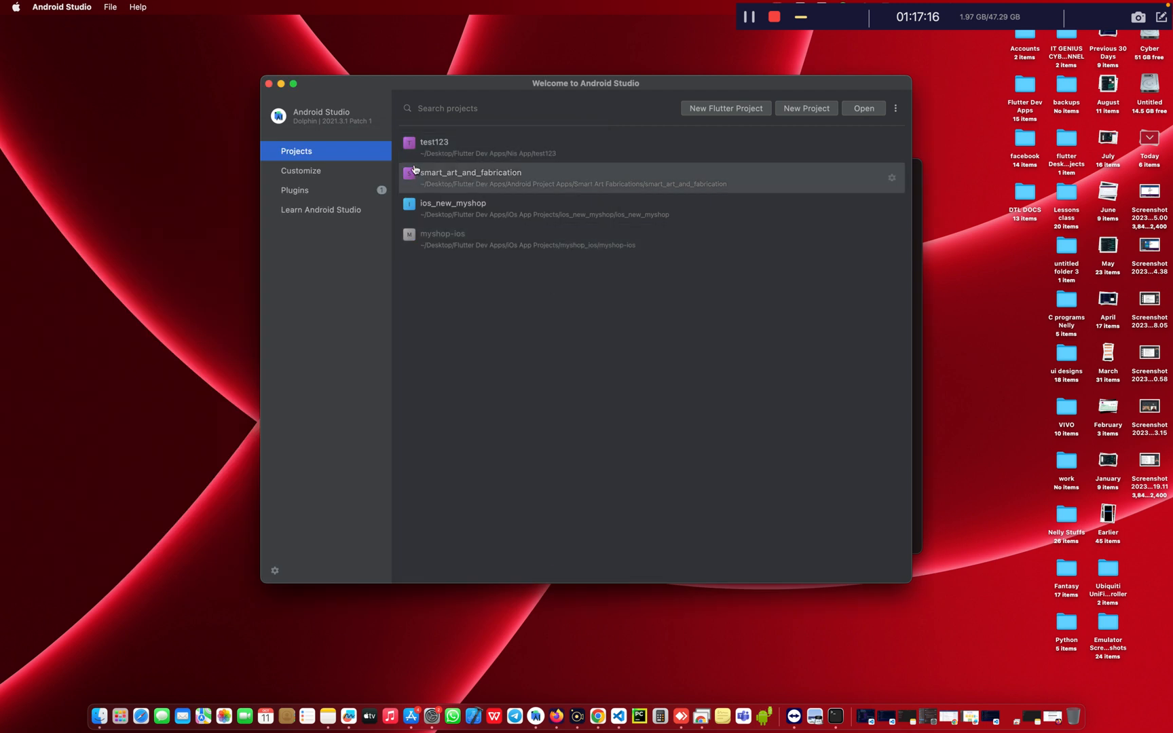
# Open the Virtual Device Manager from the welcome window and move it toward the middle of the desktop
pyautogui.click(895, 108)
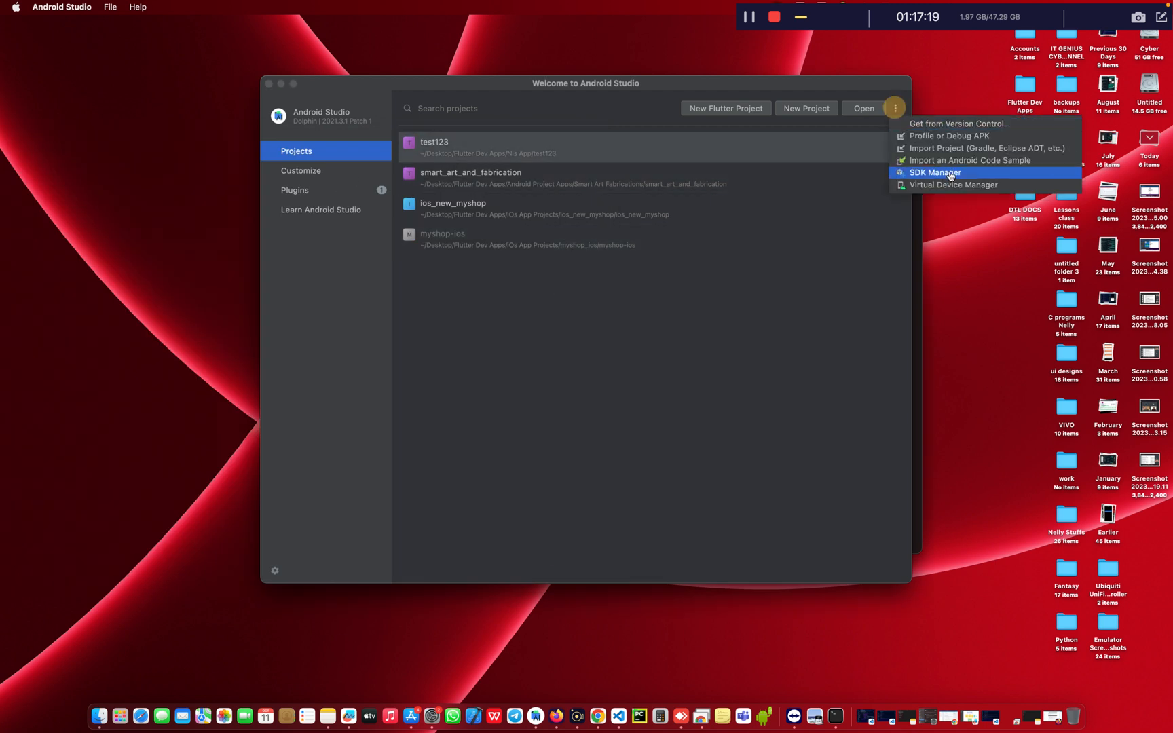
pyautogui.click(941, 185)
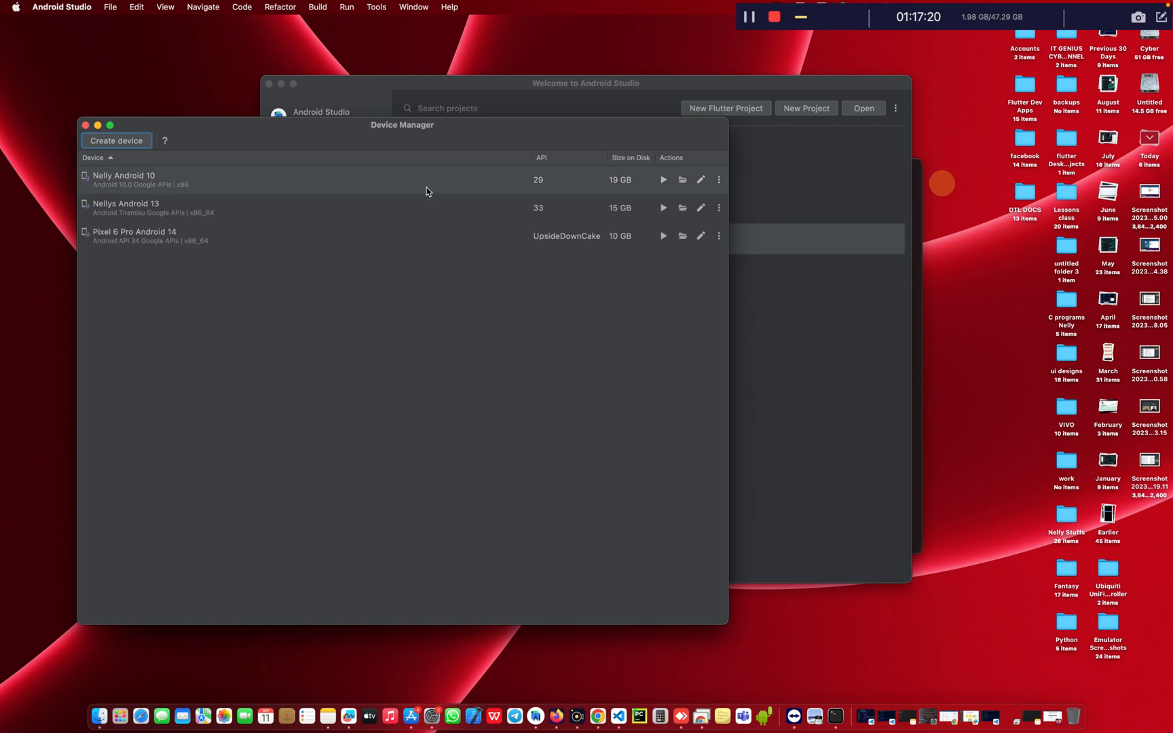
pyautogui.moveTo(464, 129); pyautogui.dragTo(607, 117)
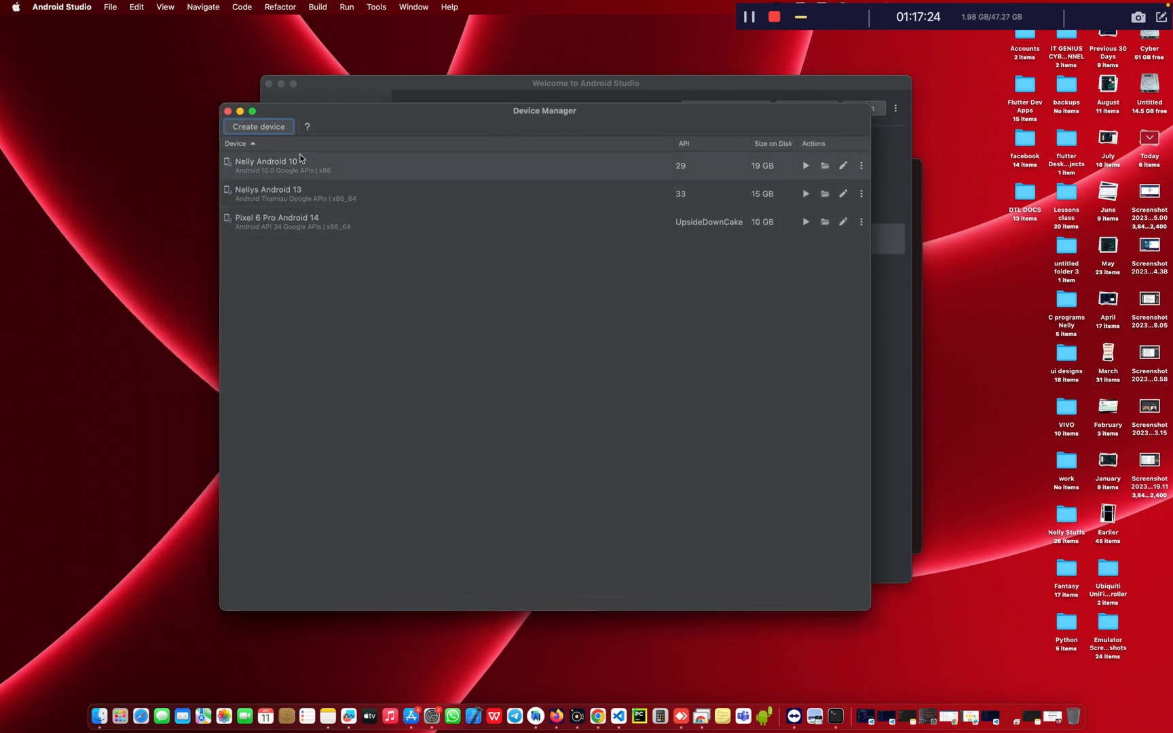
# Start creating a virtual phone with the Pixel XL hardware profile and the Tiramisu API 33 x86_64 system image
pyautogui.click(259, 127)
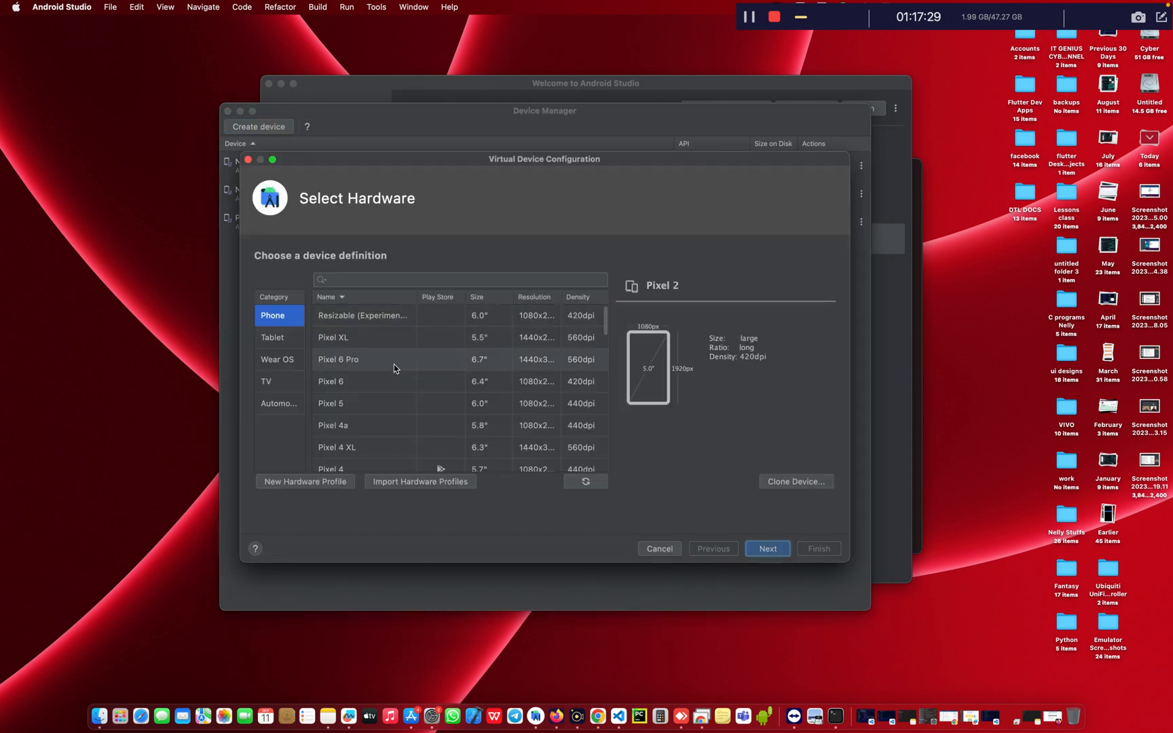
pyautogui.click(366, 335)
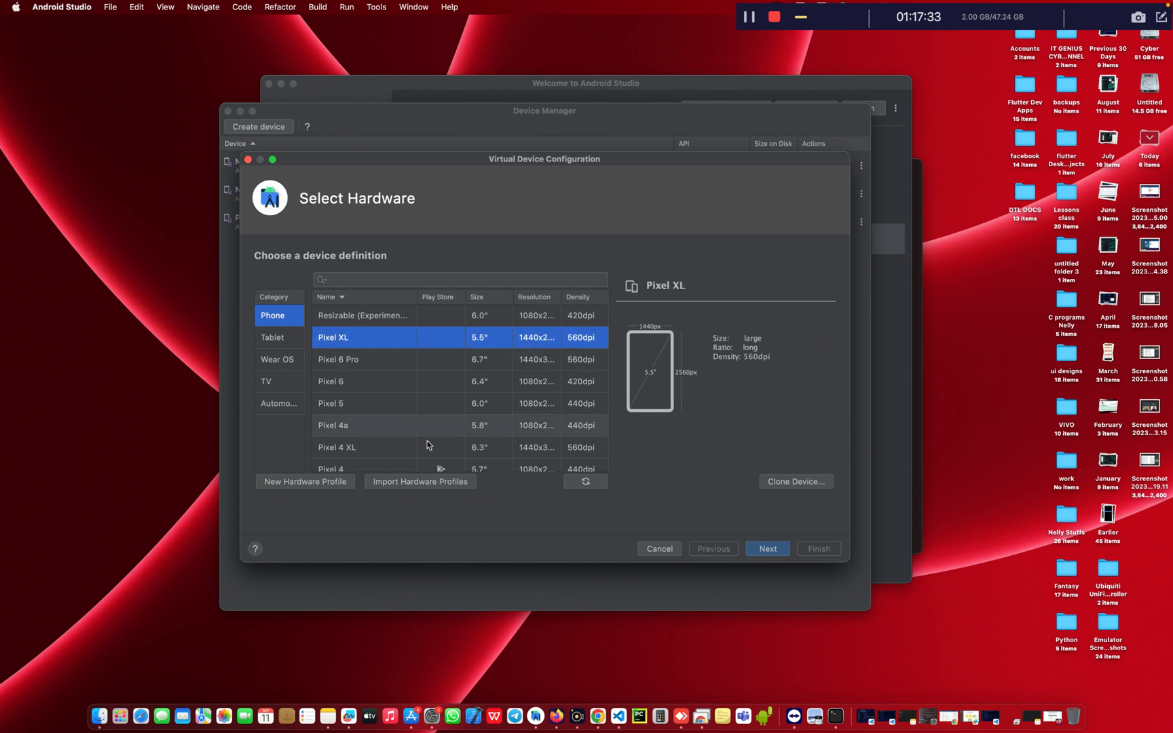
pyautogui.click(768, 549)
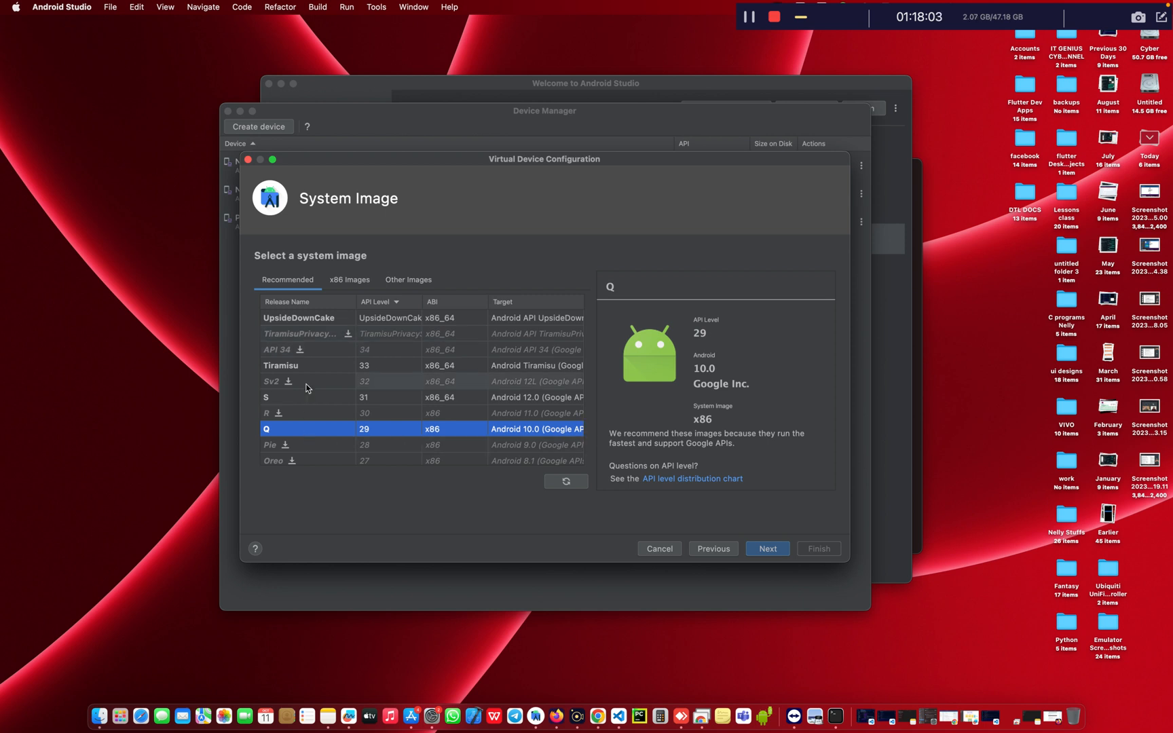
pyautogui.click(292, 367)
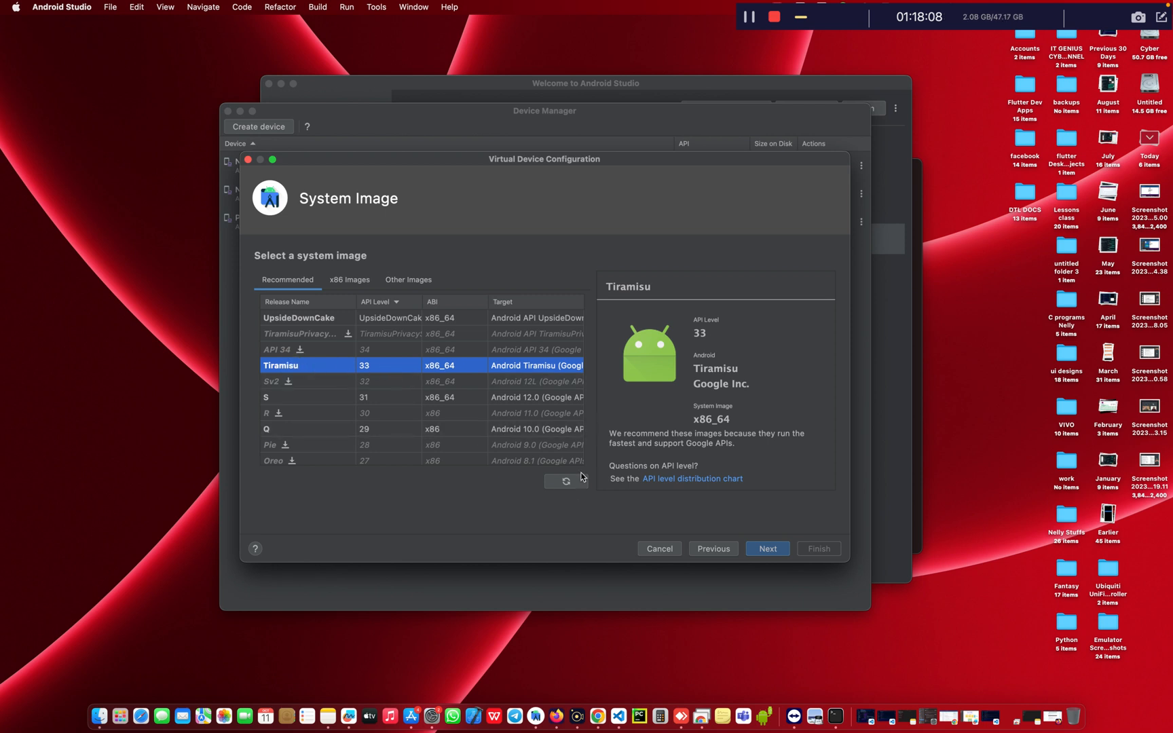
pyautogui.click(769, 548)
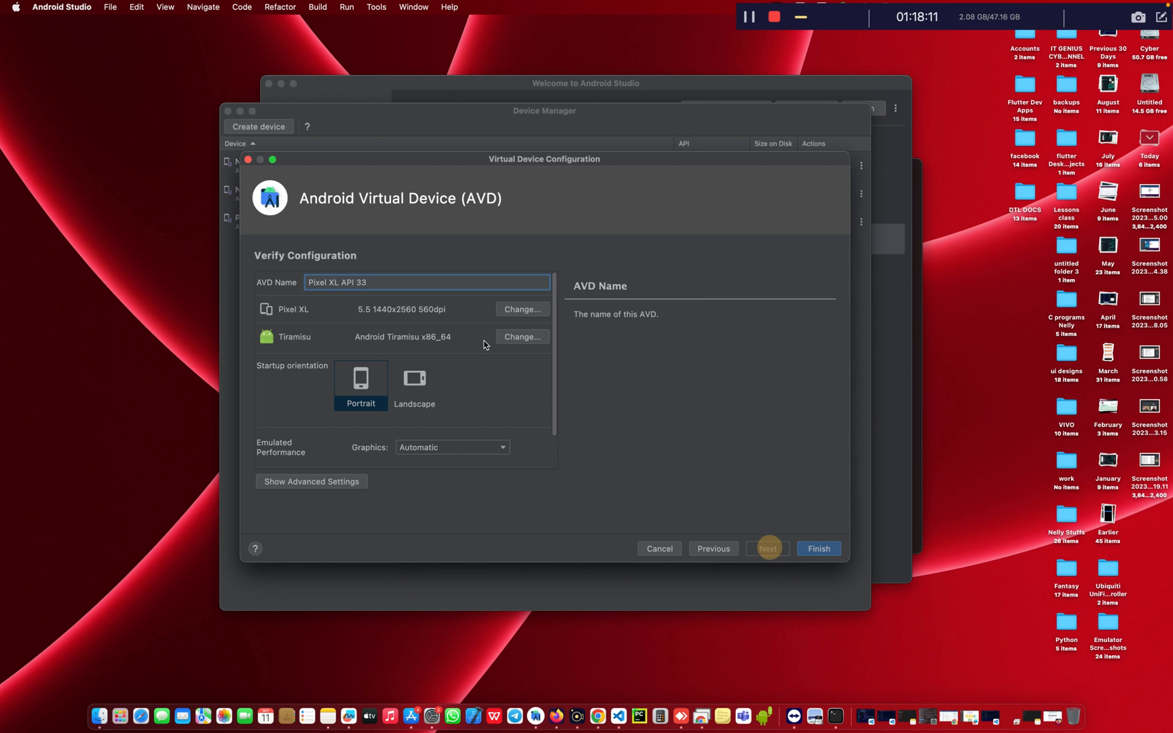
# Expand the advanced settings of the Pixel XL API 33 device and go to its memory and storage options
pyautogui.click(347, 285)
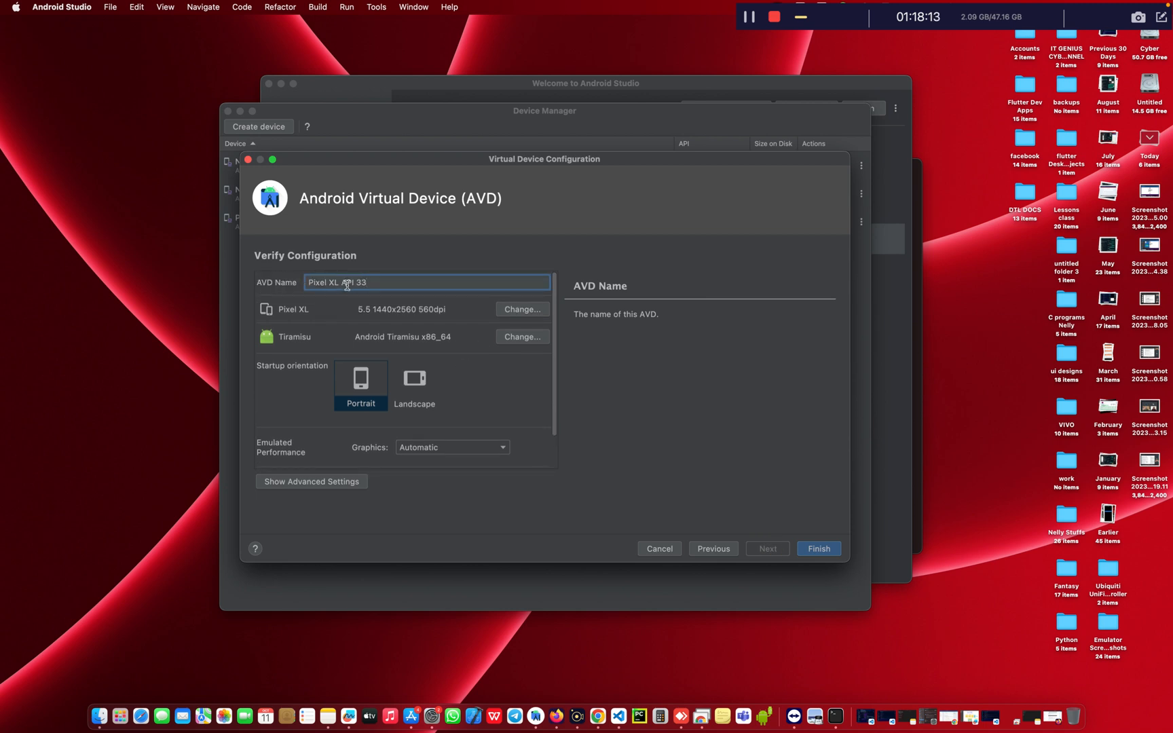
pyautogui.scroll(-2, 445, 349)
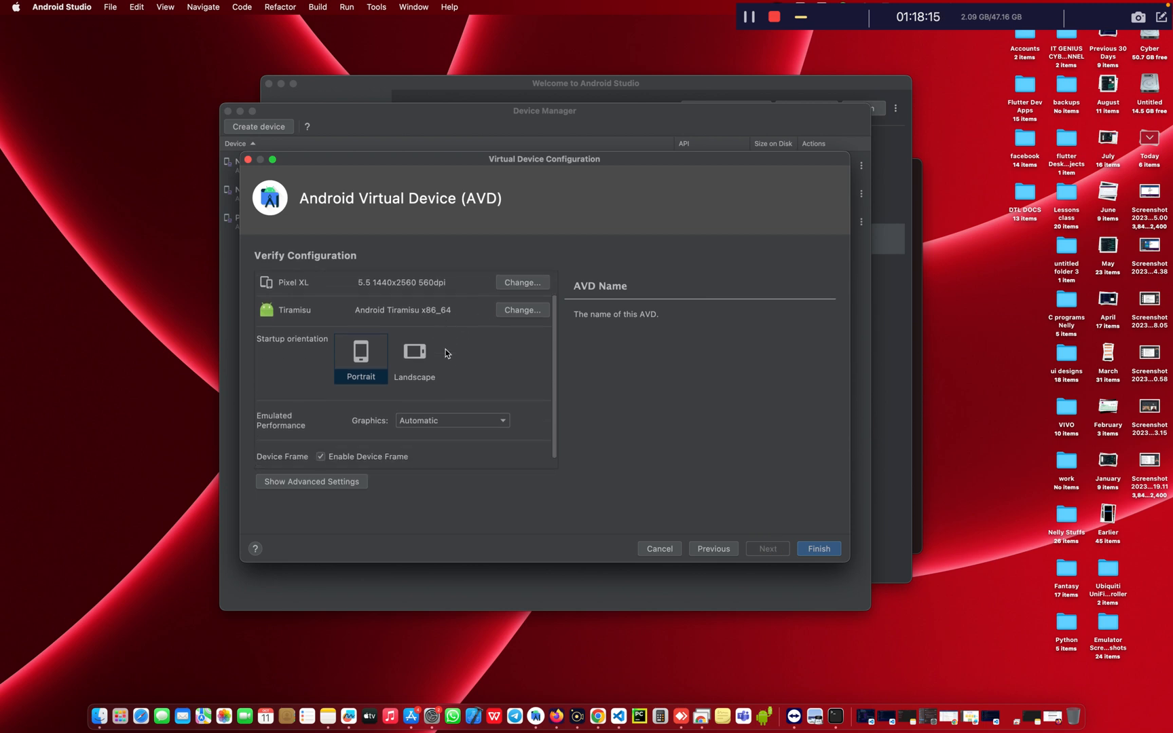
pyautogui.click(331, 484)
pyautogui.scroll(-3, 452, 394)
pyautogui.scroll(-4, 452, 394)
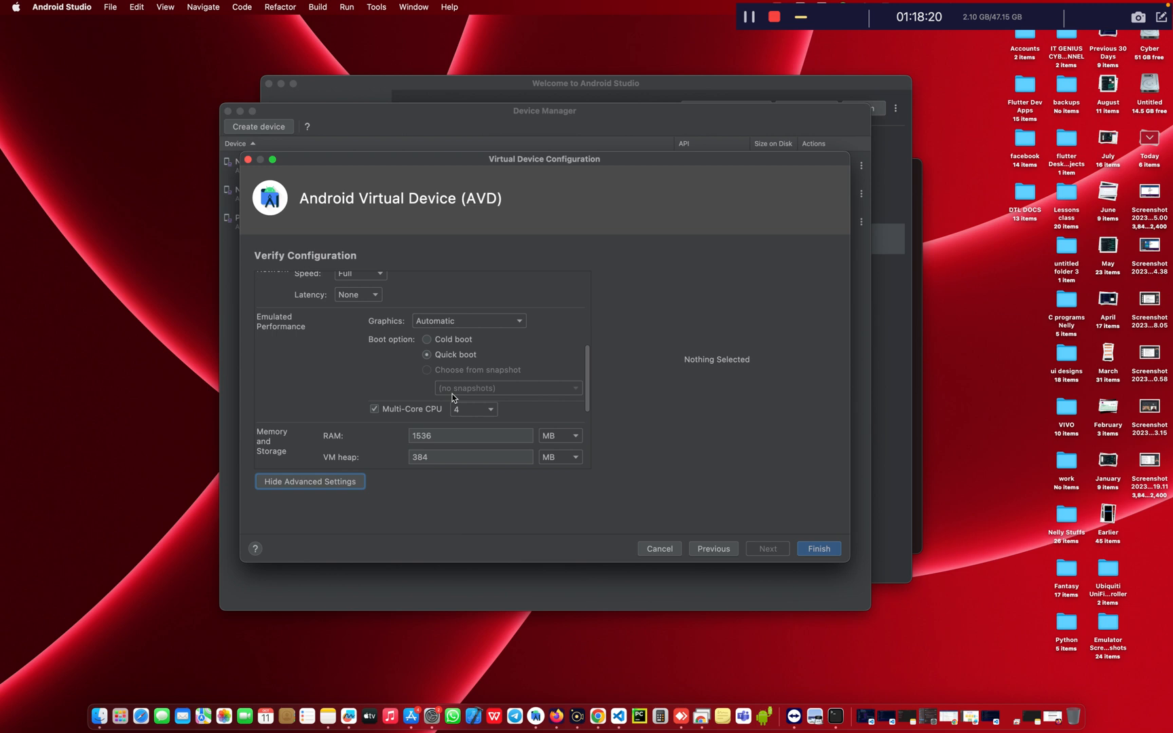
# Set the virtual device's RAM to 2 GB
pyautogui.moveTo(521, 349)
pyautogui.click(434, 438)
pyautogui.press('BackSpace')
pyautogui.press('BackSpace')
pyautogui.press('BackSpace')
pyautogui.press('BackSpace')
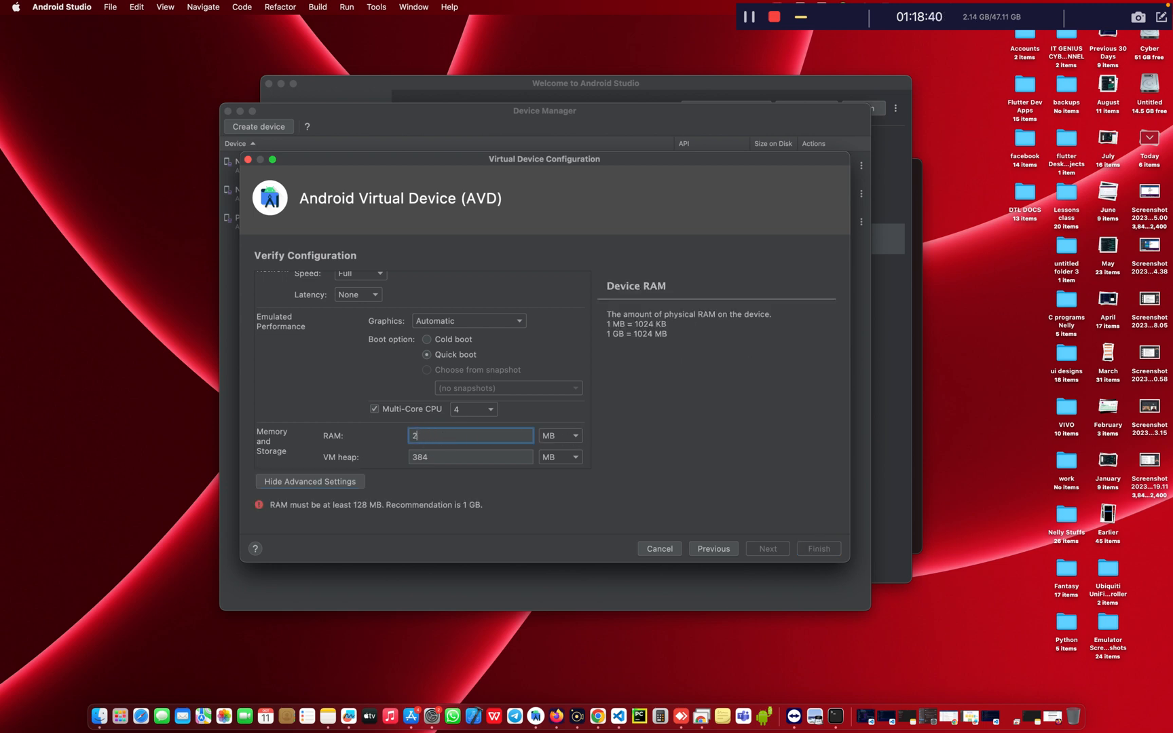
pyautogui.click(562, 438)
pyautogui.click(558, 486)
pyautogui.doubleClick(442, 435)
pyautogui.write('2')
# Look over the internal storage and graphics rendering options, and cancel the new virtual device configuration
pyautogui.scroll(-3, 451, 446)
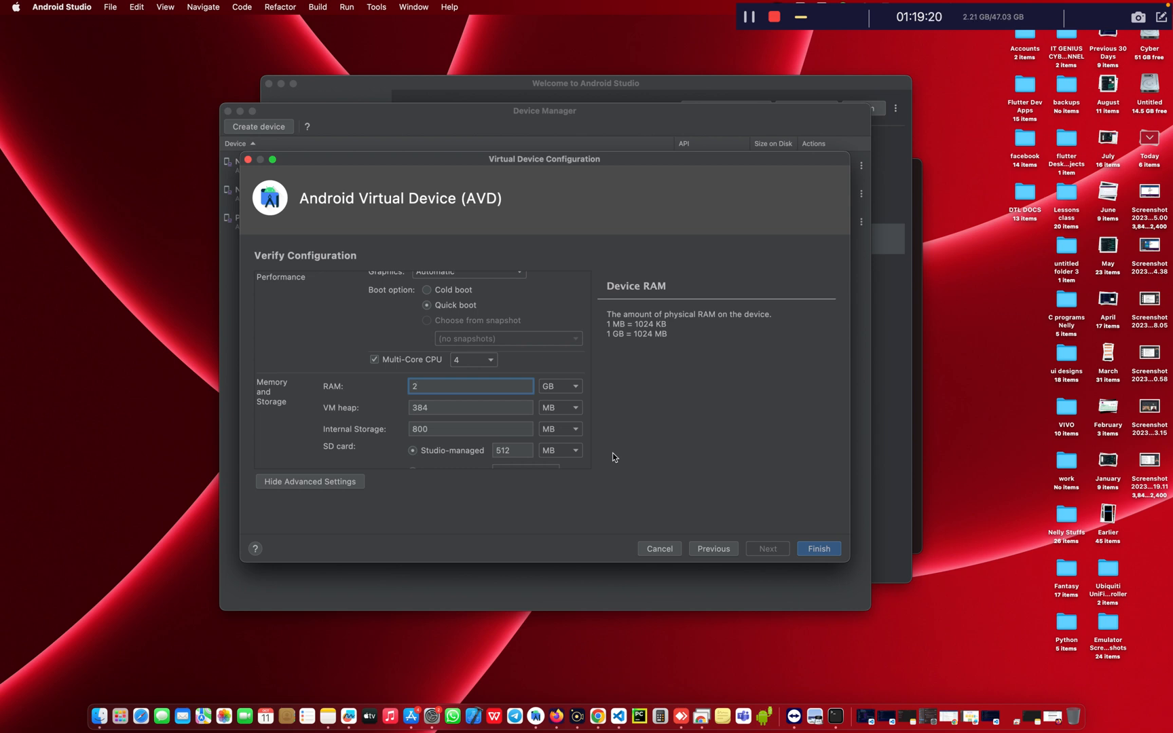
pyautogui.scroll(-2, 541, 433)
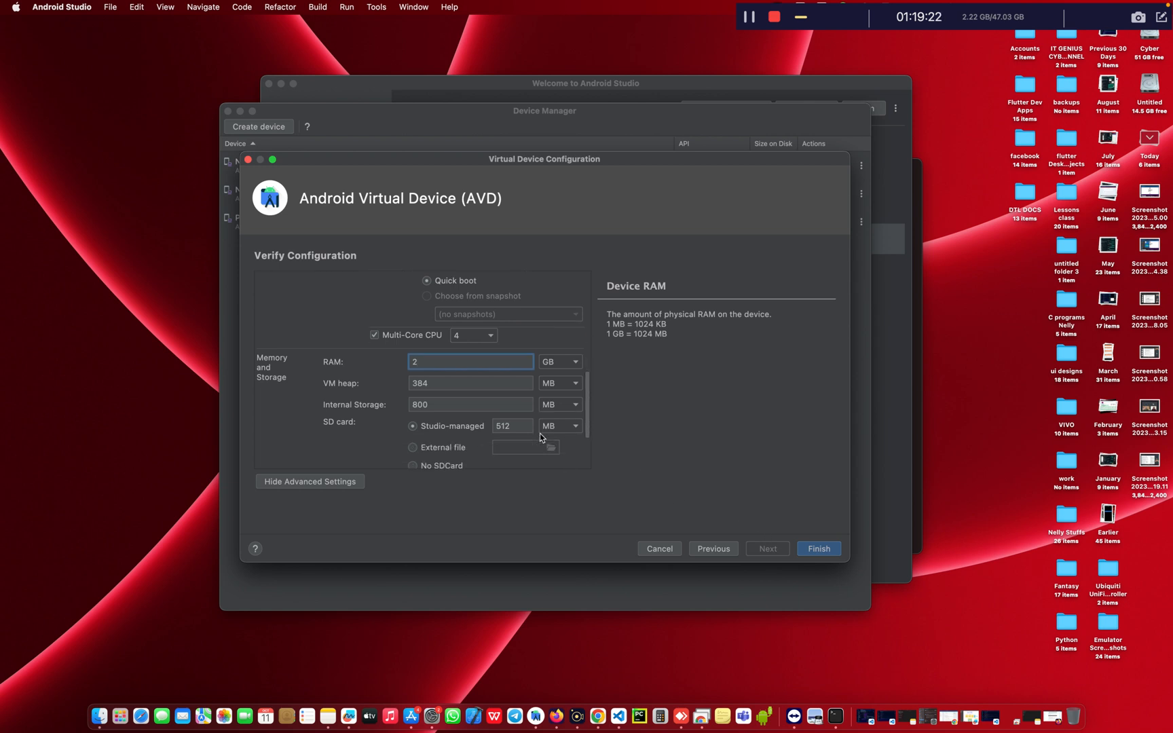
pyautogui.click(442, 404)
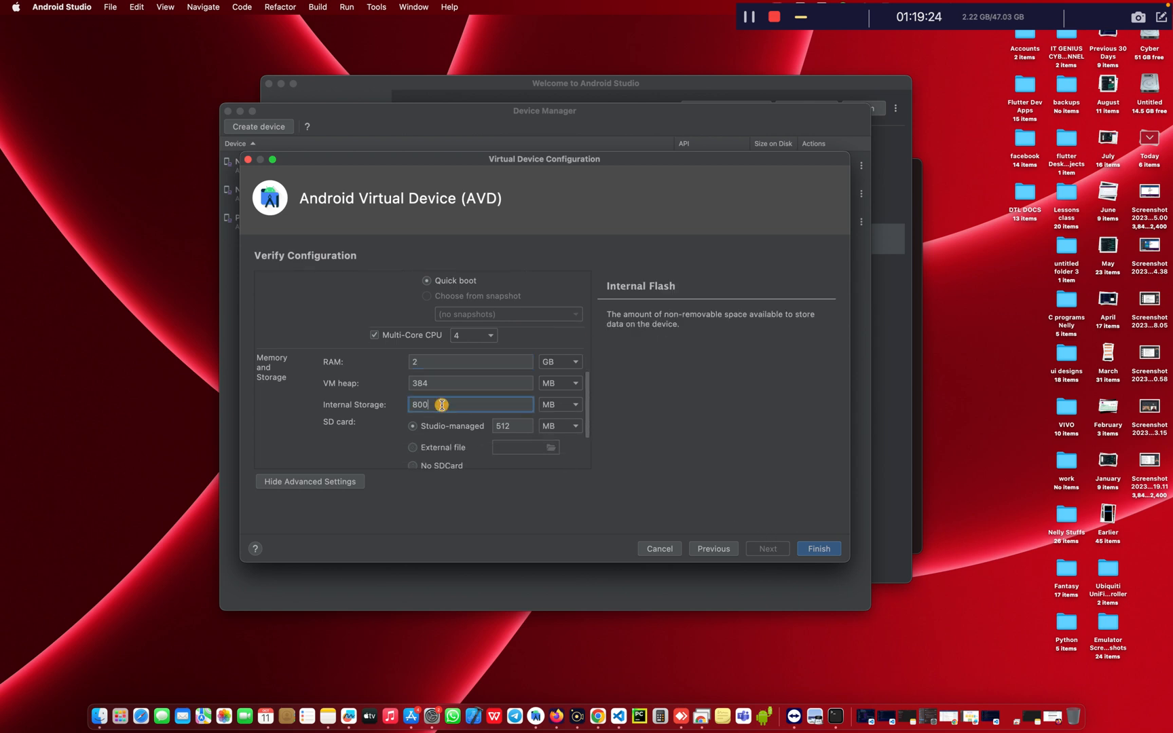
pyautogui.scroll(-5, 442, 405)
pyautogui.scroll(10, 396, 389)
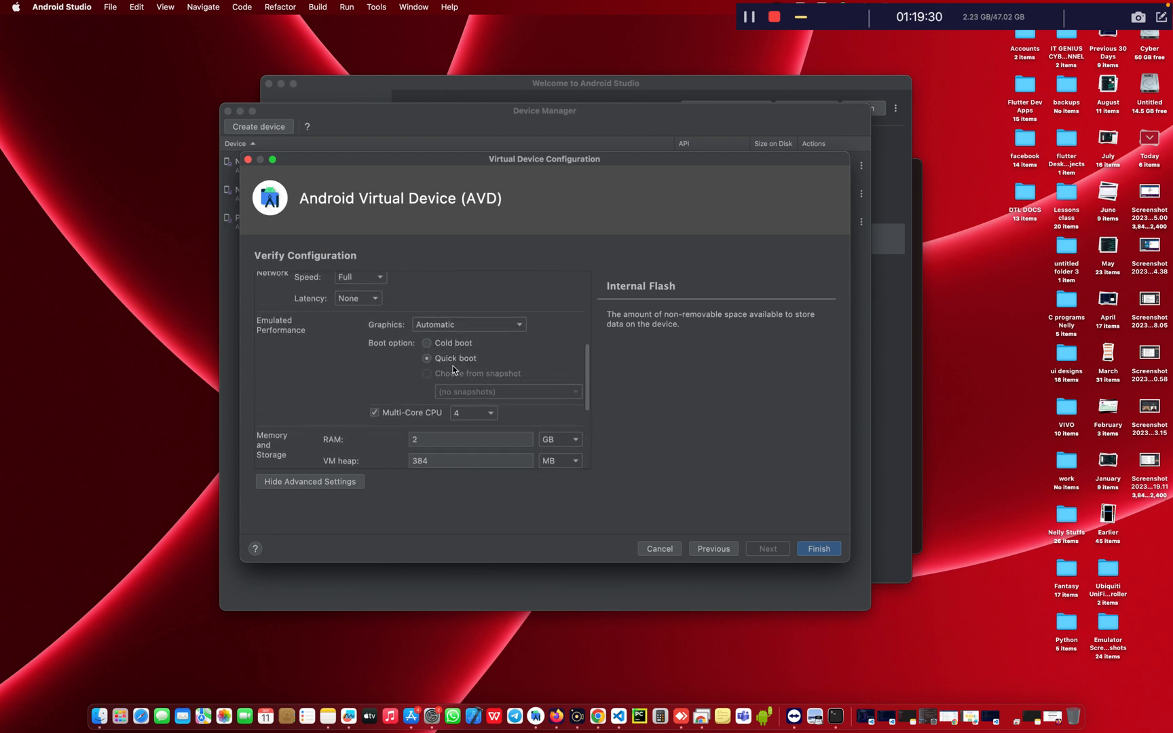
pyautogui.click(515, 325)
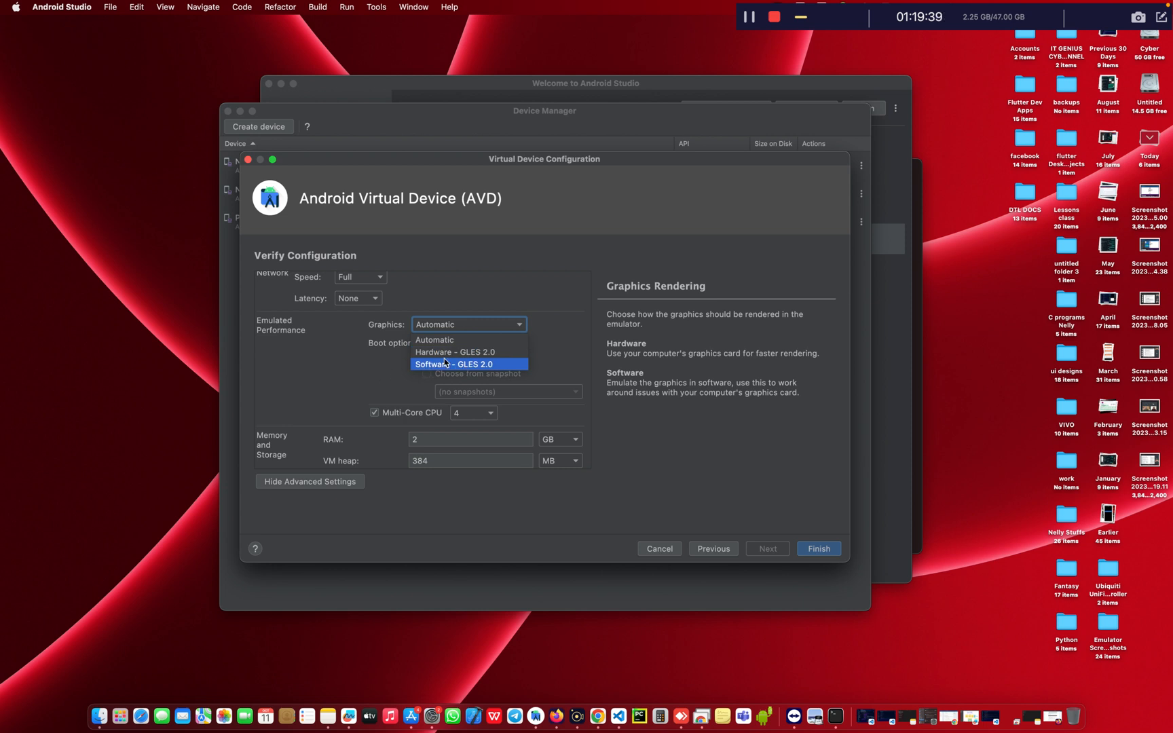
pyautogui.click(582, 350)
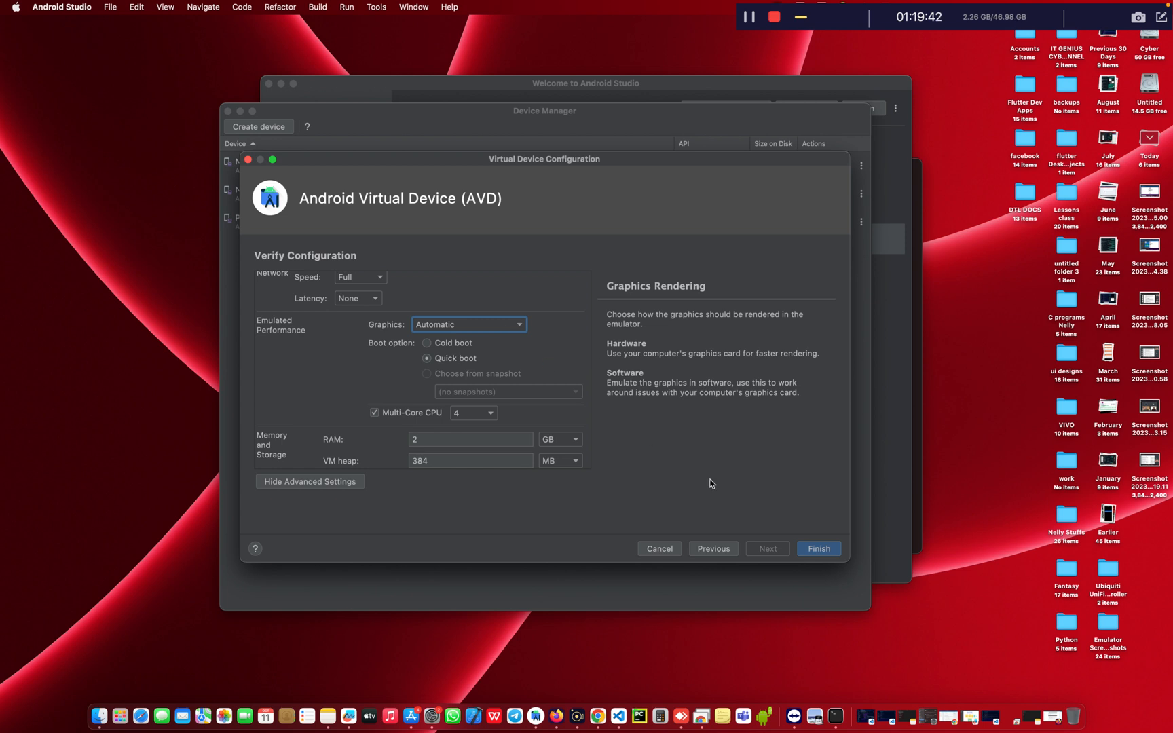
pyautogui.scroll(4, 565, 366)
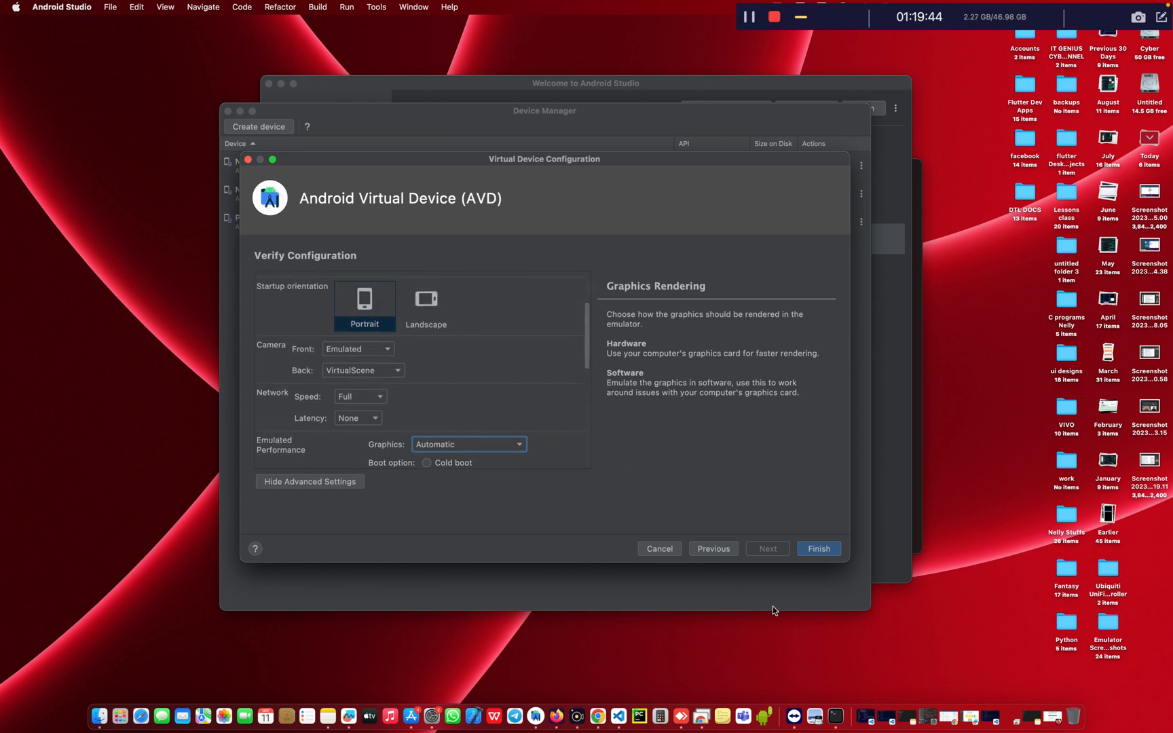
pyautogui.click(660, 551)
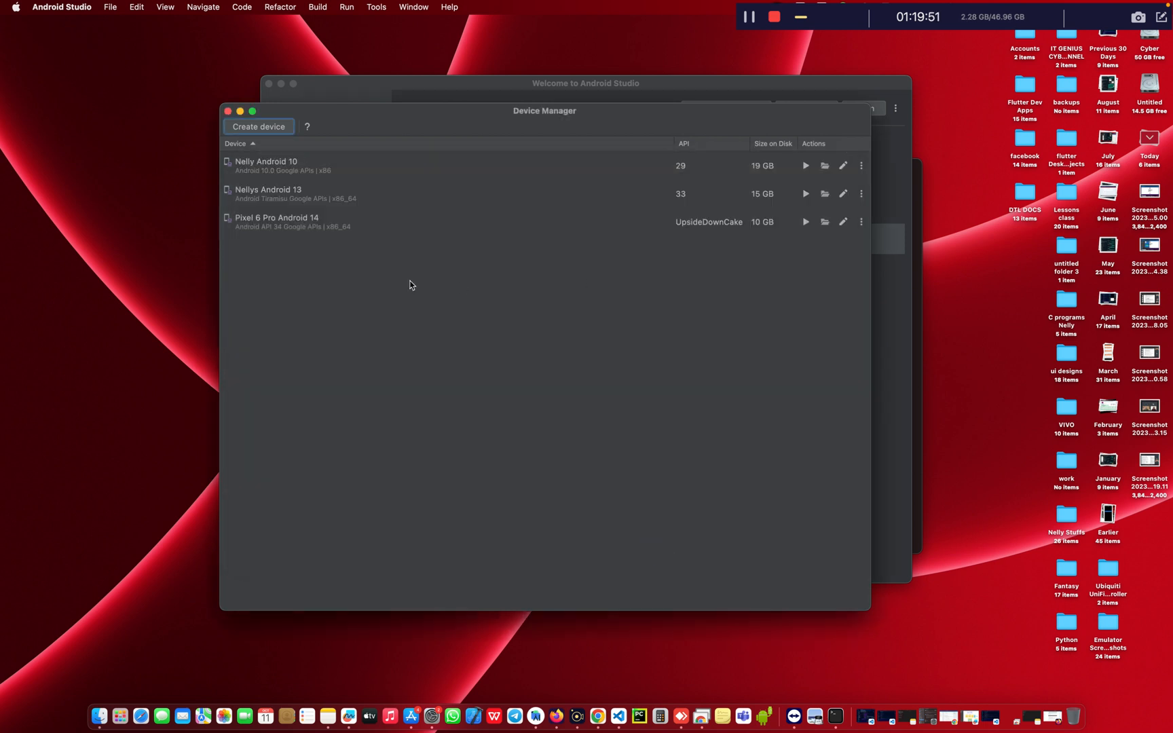
# Launch the existing Android 10 (API 29) virtual device and arrange the emulator and Device Manager windows side by side
pyautogui.click(806, 167)
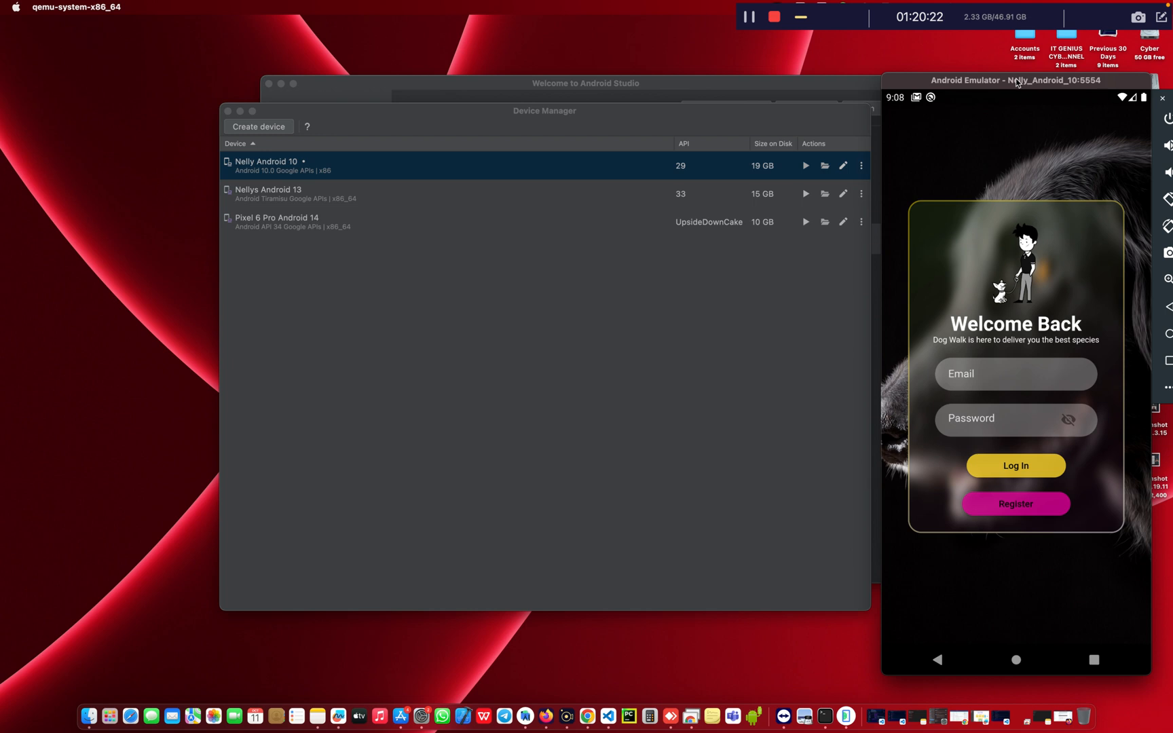
pyautogui.moveTo(1015, 81); pyautogui.dragTo(1026, 48)
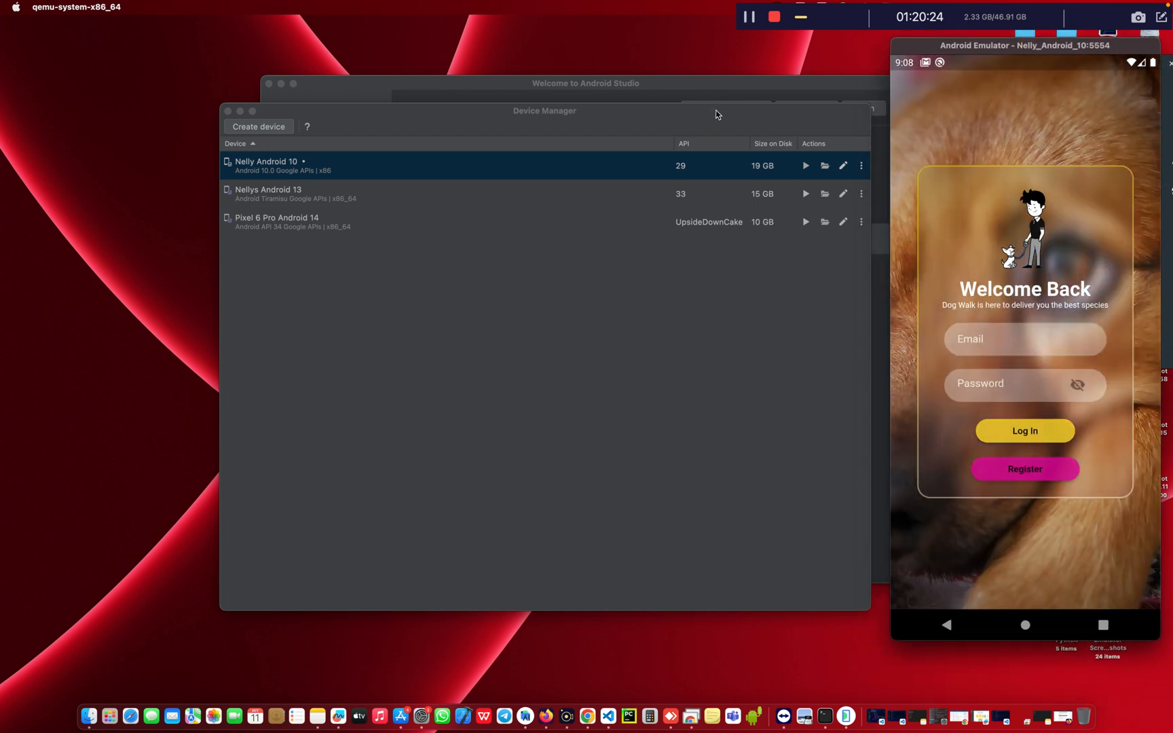
pyautogui.click(716, 112)
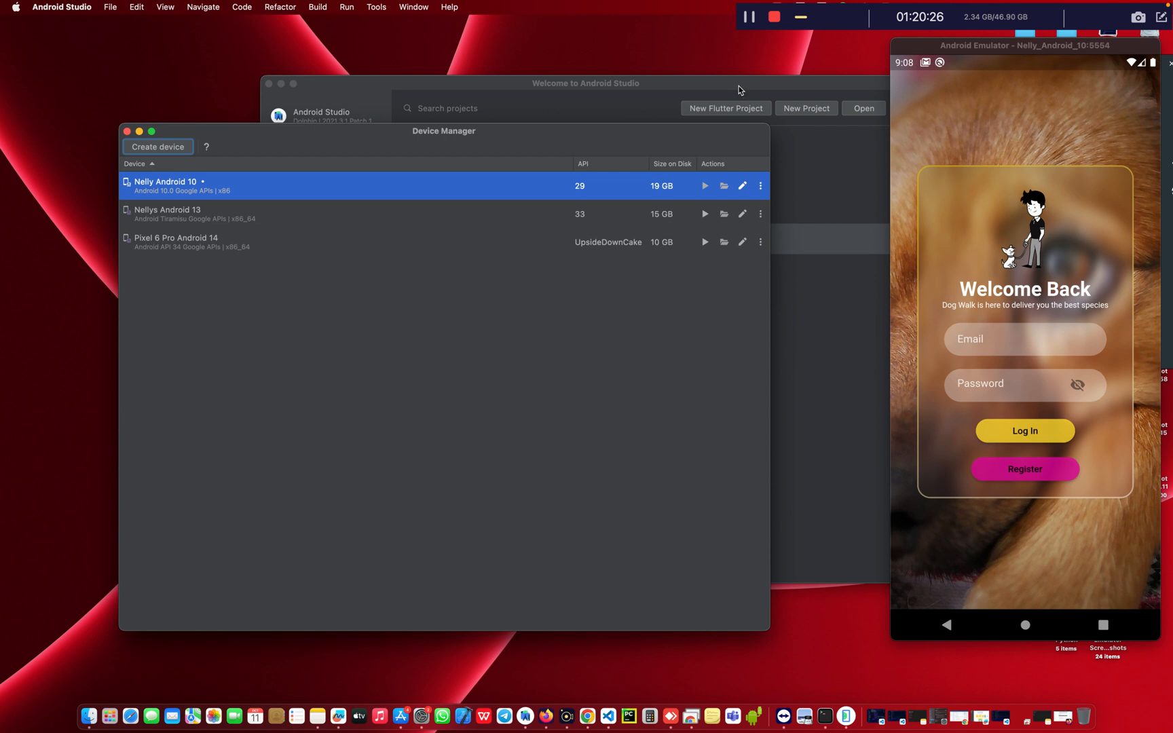
# Move aside and close the Android Studio welcome window, and shift the App Store window clear of the emulator
pyautogui.moveTo(696, 81); pyautogui.dragTo(450, 77)
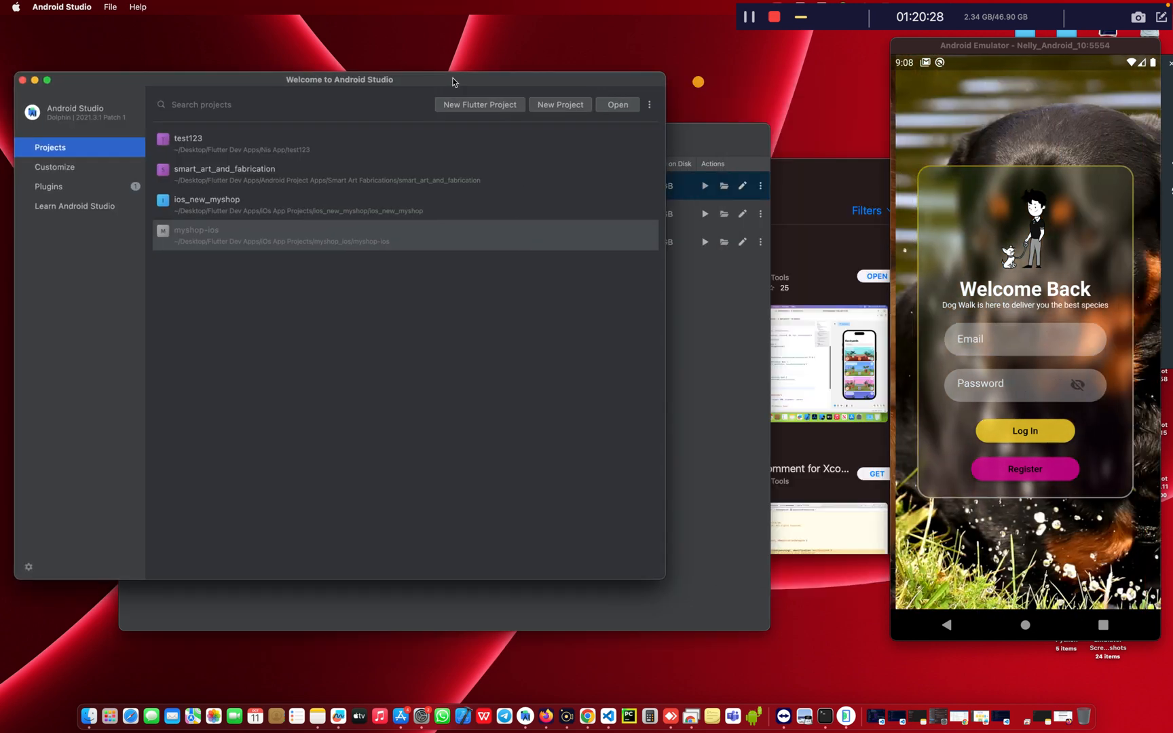
pyautogui.click(22, 80)
pyautogui.moveTo(480, 178); pyautogui.dragTo(387, 127)
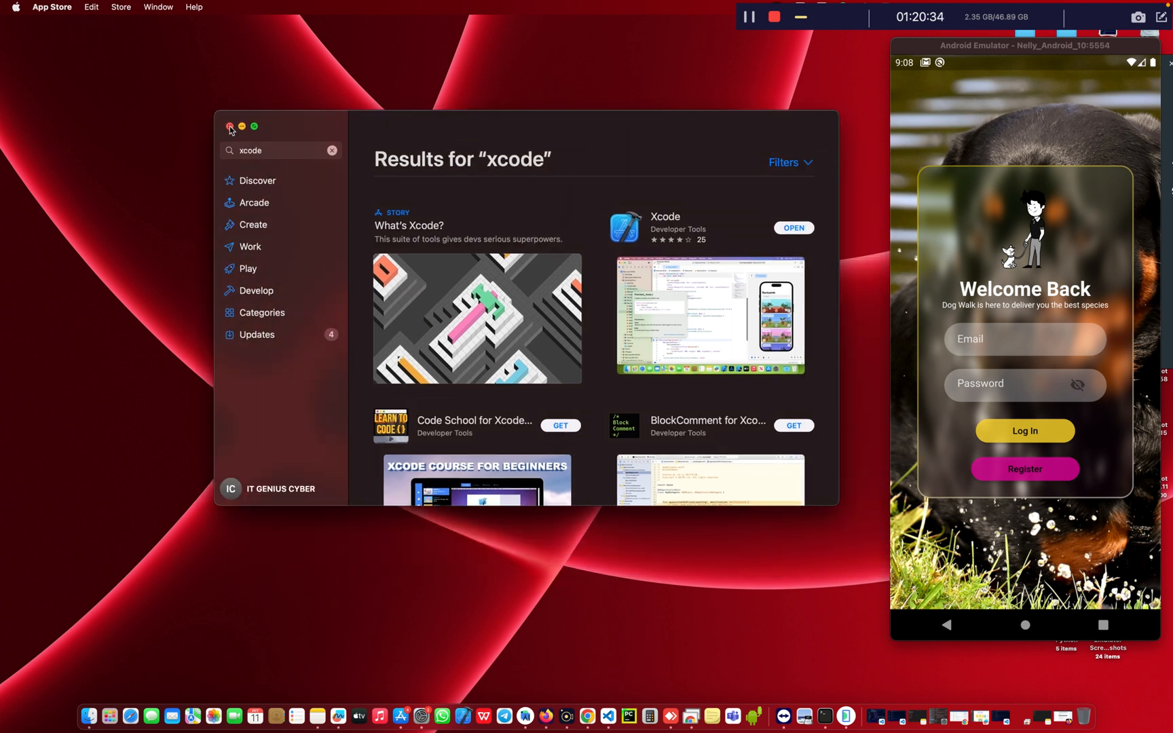
# Close the App Store window, and view the try_ap project in Visual Studio Code with the file explorer hidden before minimizing it
pyautogui.click(230, 128)
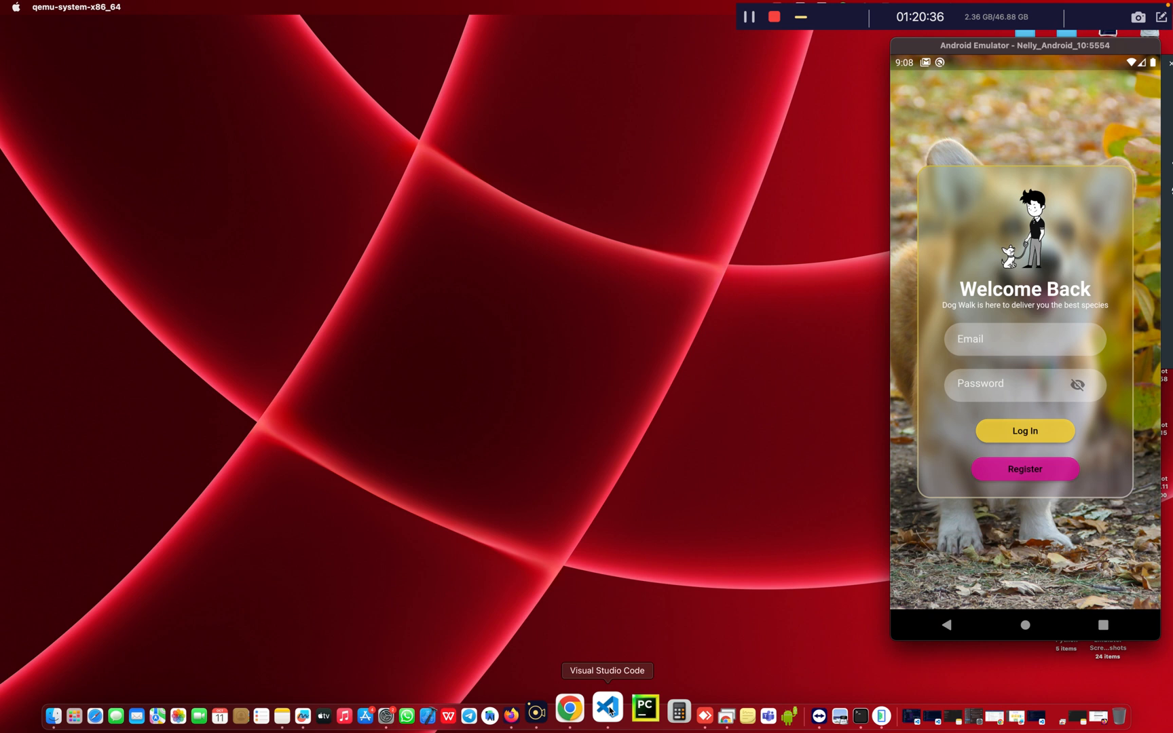
pyautogui.click(609, 710)
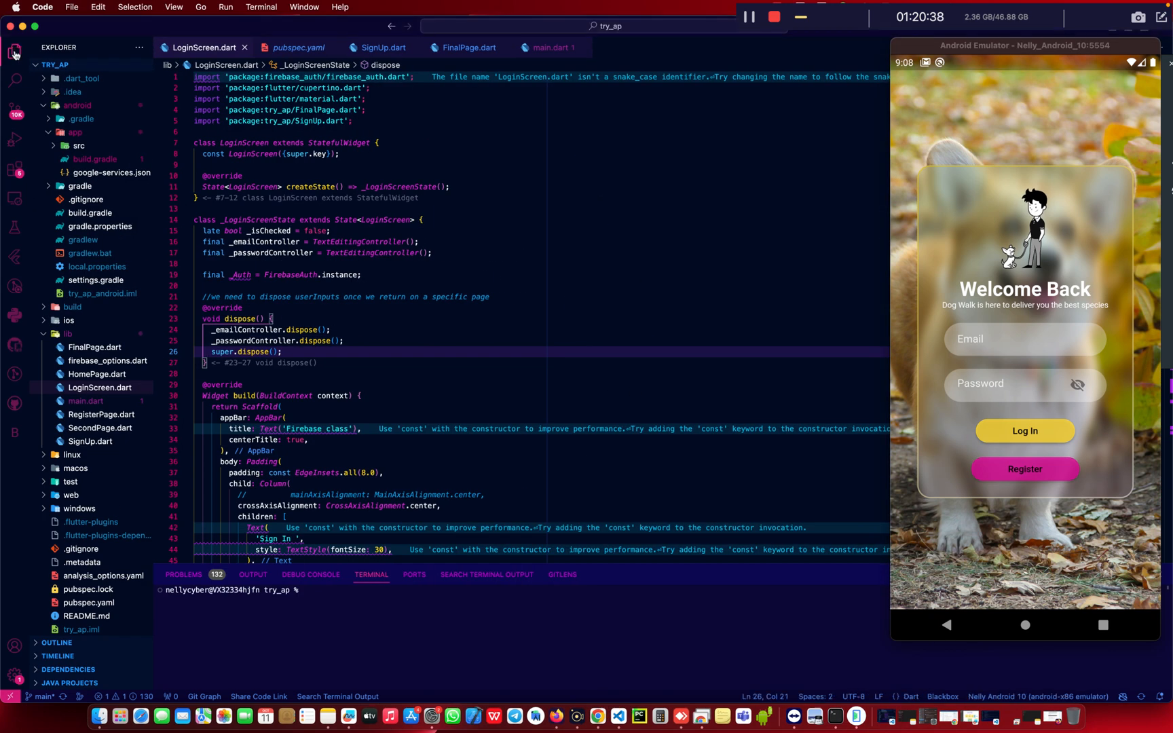
pyautogui.click(14, 53)
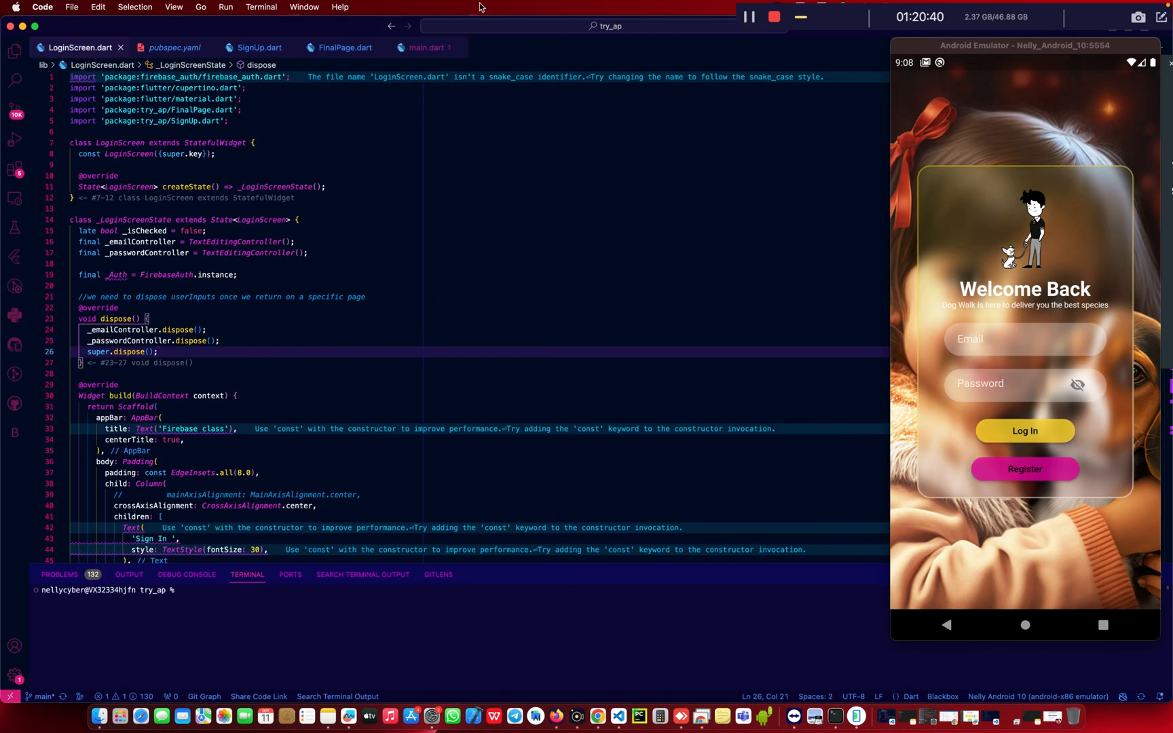
pyautogui.click(23, 27)
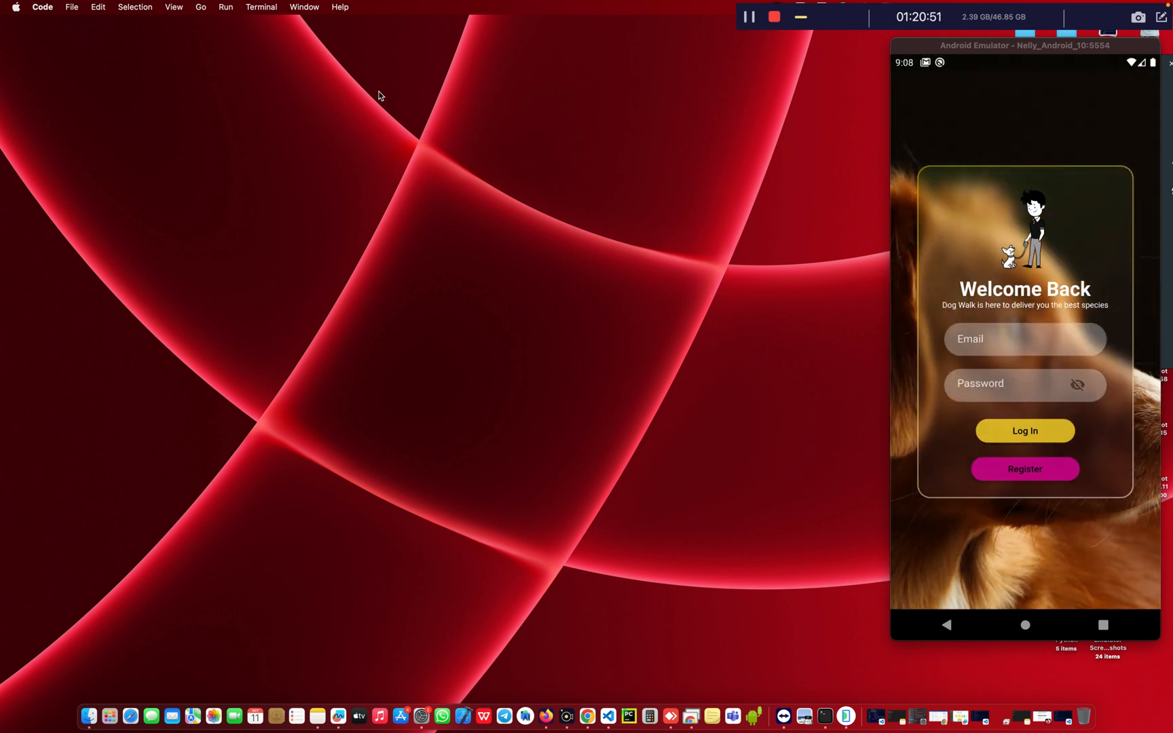
# Switch to Firefox to show the IT Genius Cyber website, and quit the Android emulator covering it
pyautogui.click(545, 716)
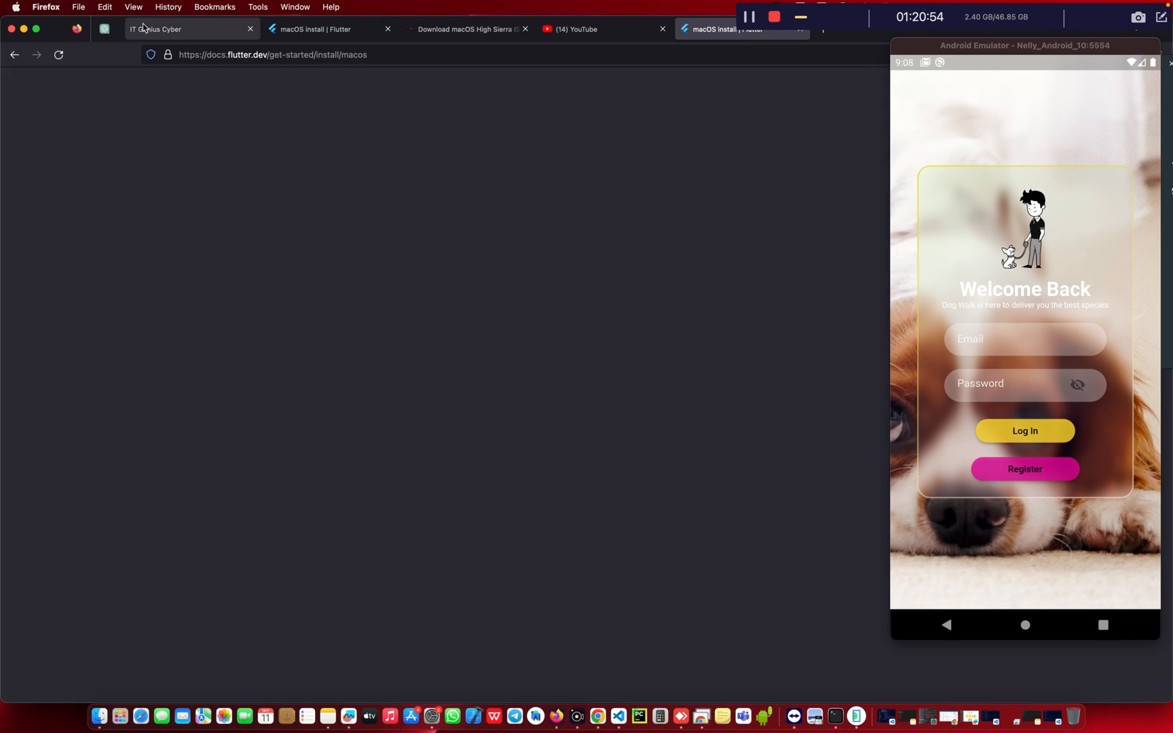
pyautogui.click(152, 29)
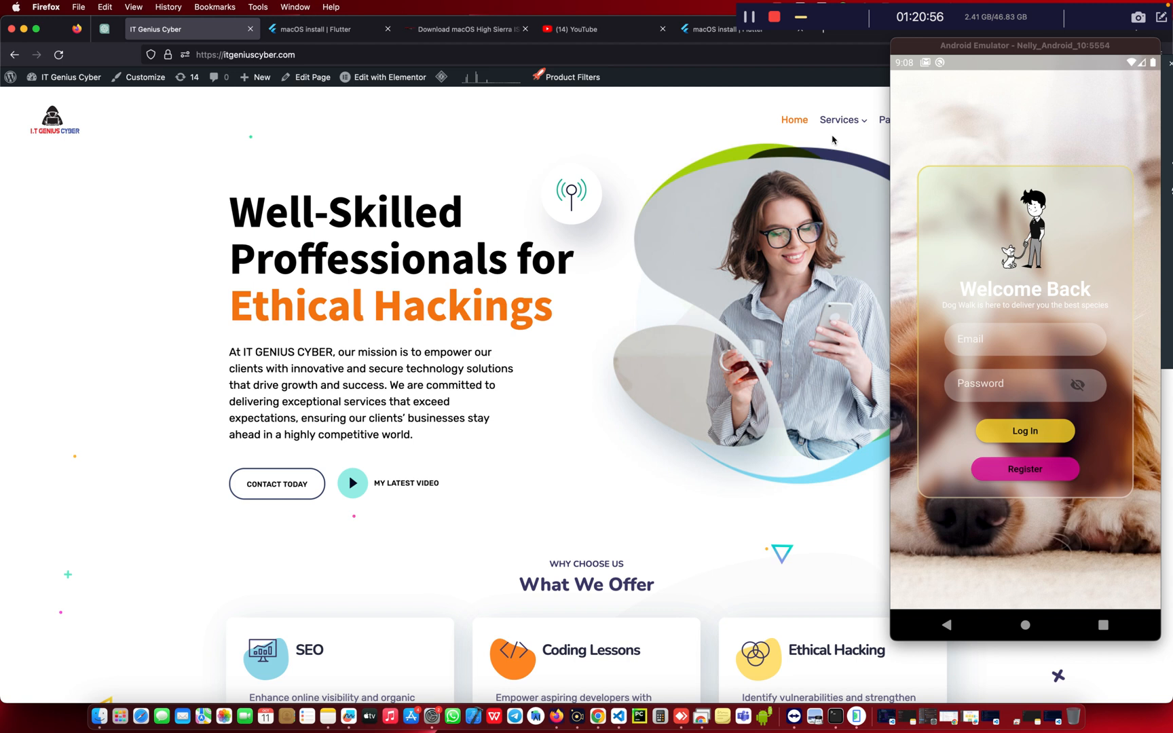
pyautogui.click(1004, 49)
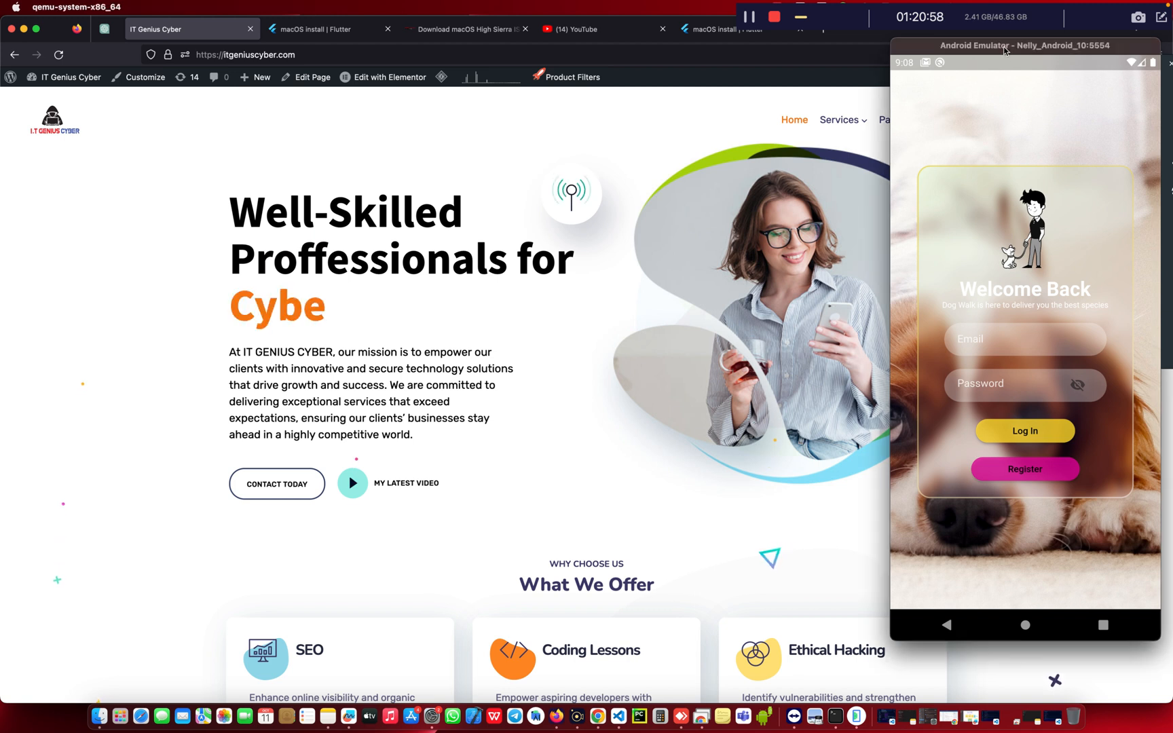
pyautogui.click(56, 9)
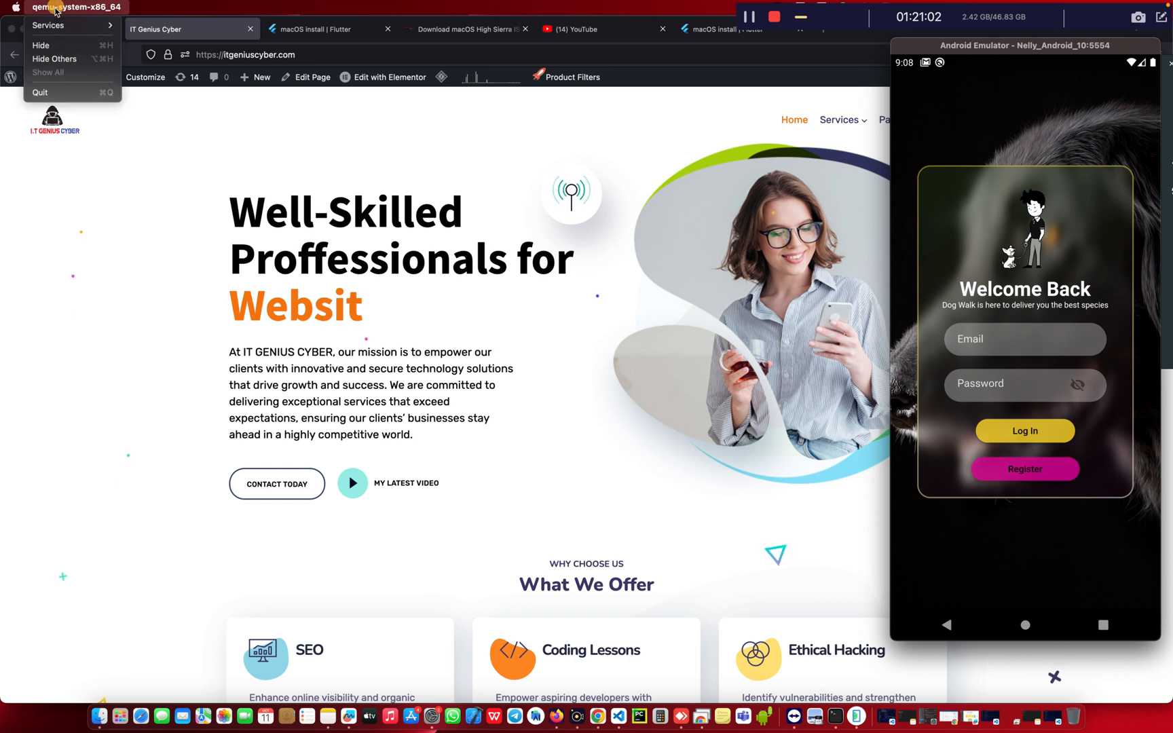
pyautogui.click(68, 99)
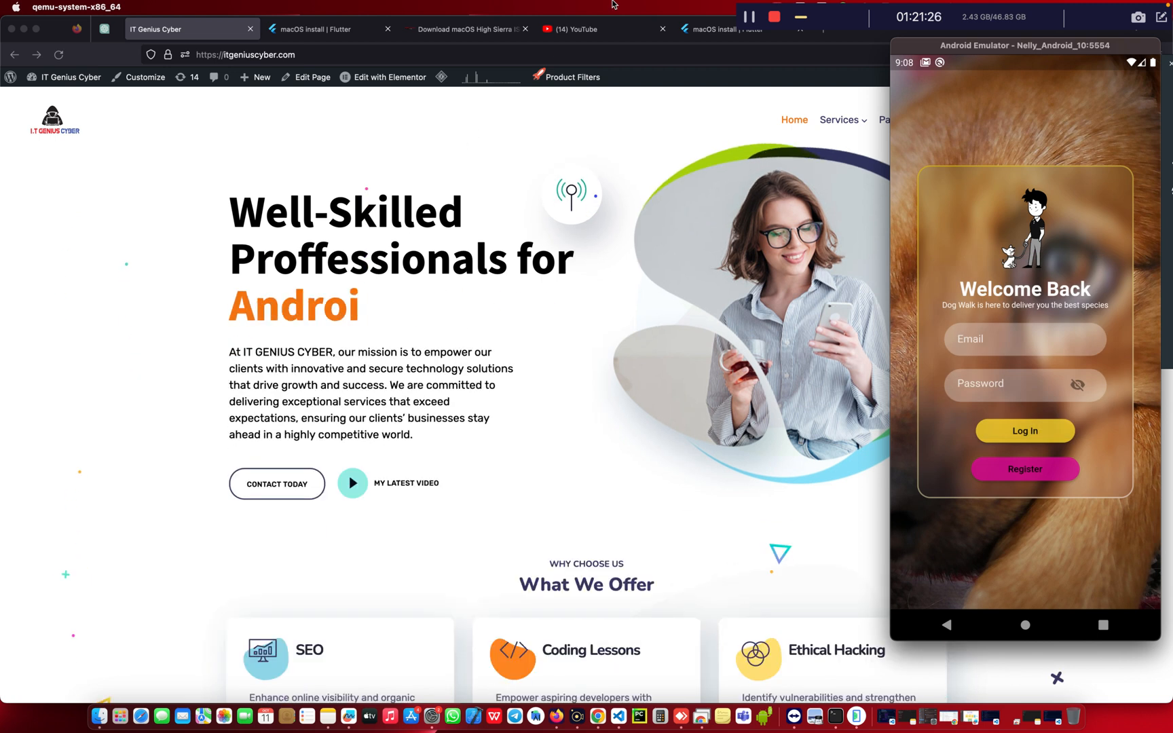
# Open the signed-in account's own YouTube channel page, look over its videos, and minimize the browser window
pyautogui.click(610, 21)
pyautogui.click(585, 30)
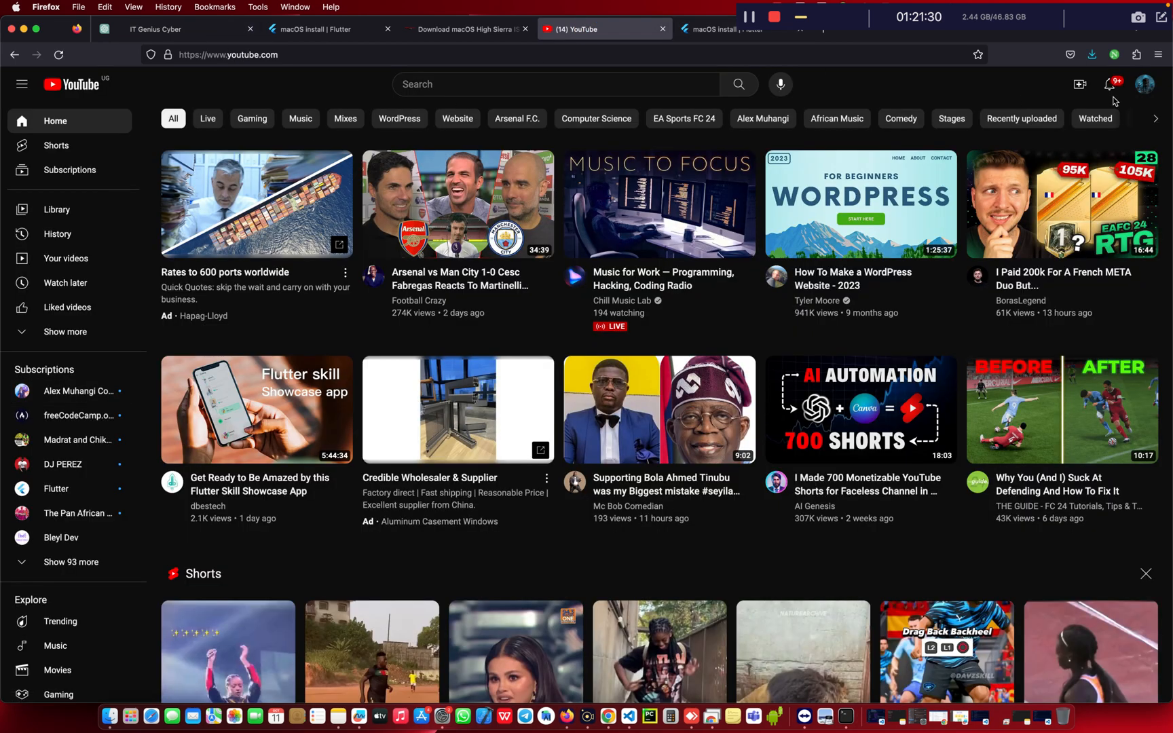
pyautogui.click(1145, 84)
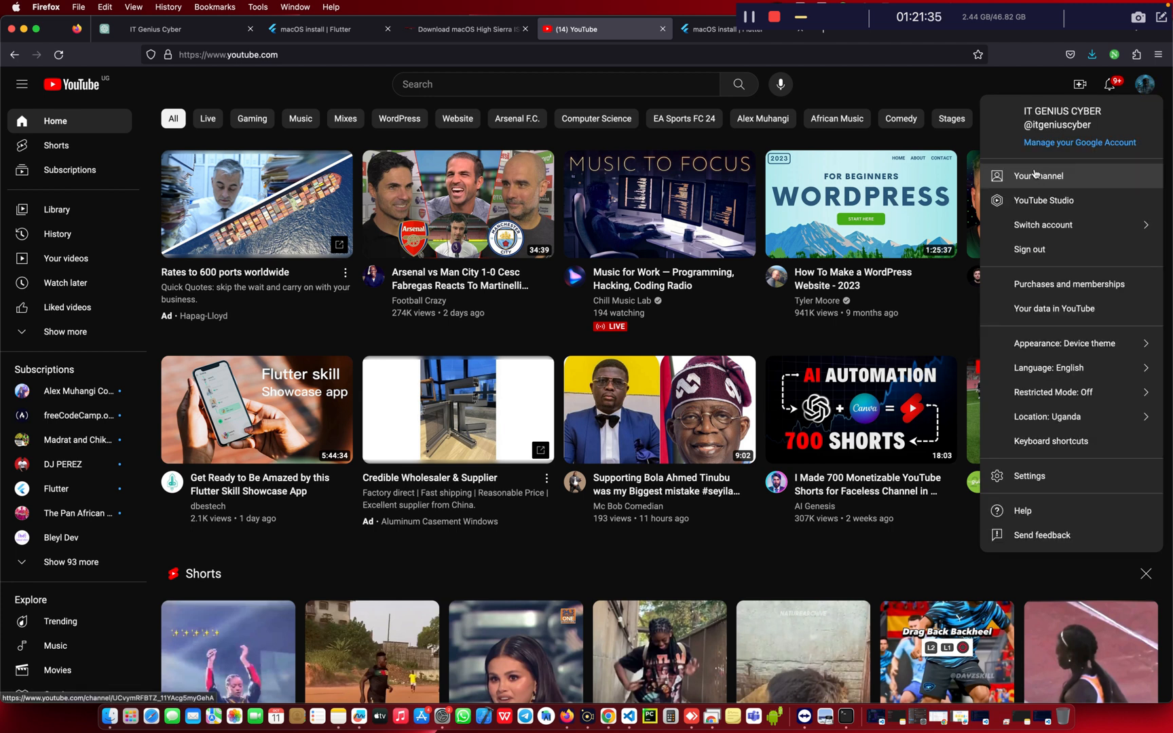
pyautogui.click(1046, 181)
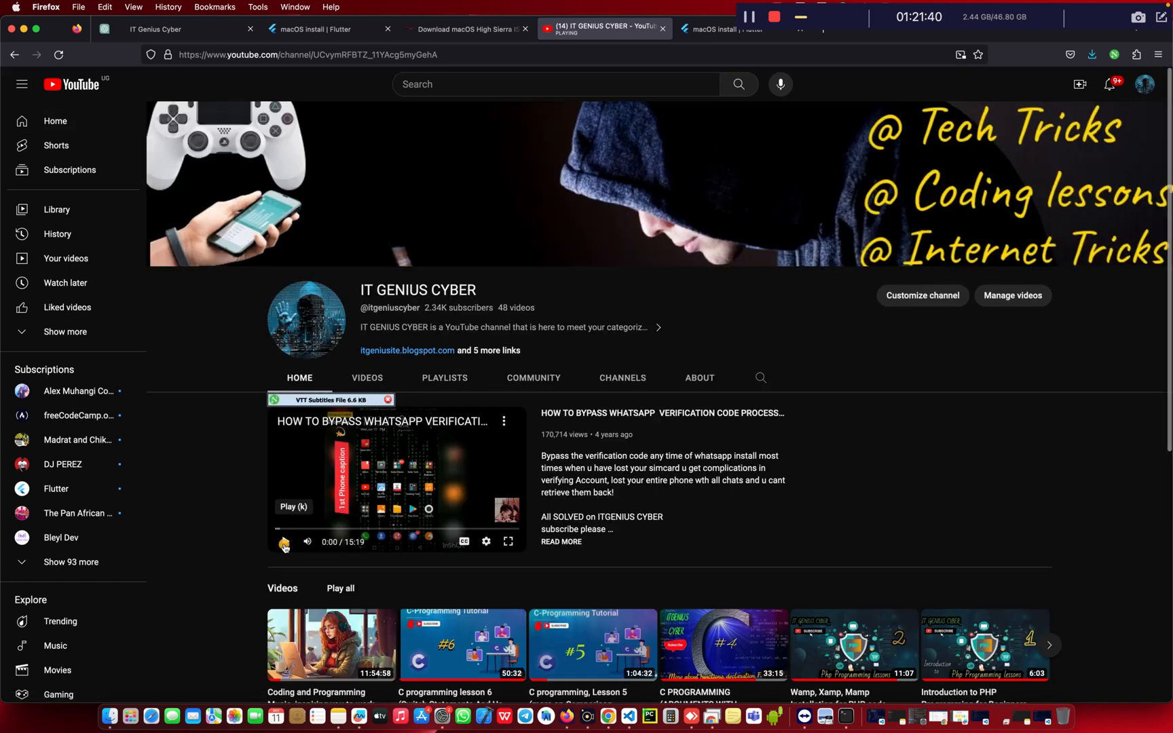
pyautogui.scroll(-2, 437, 590)
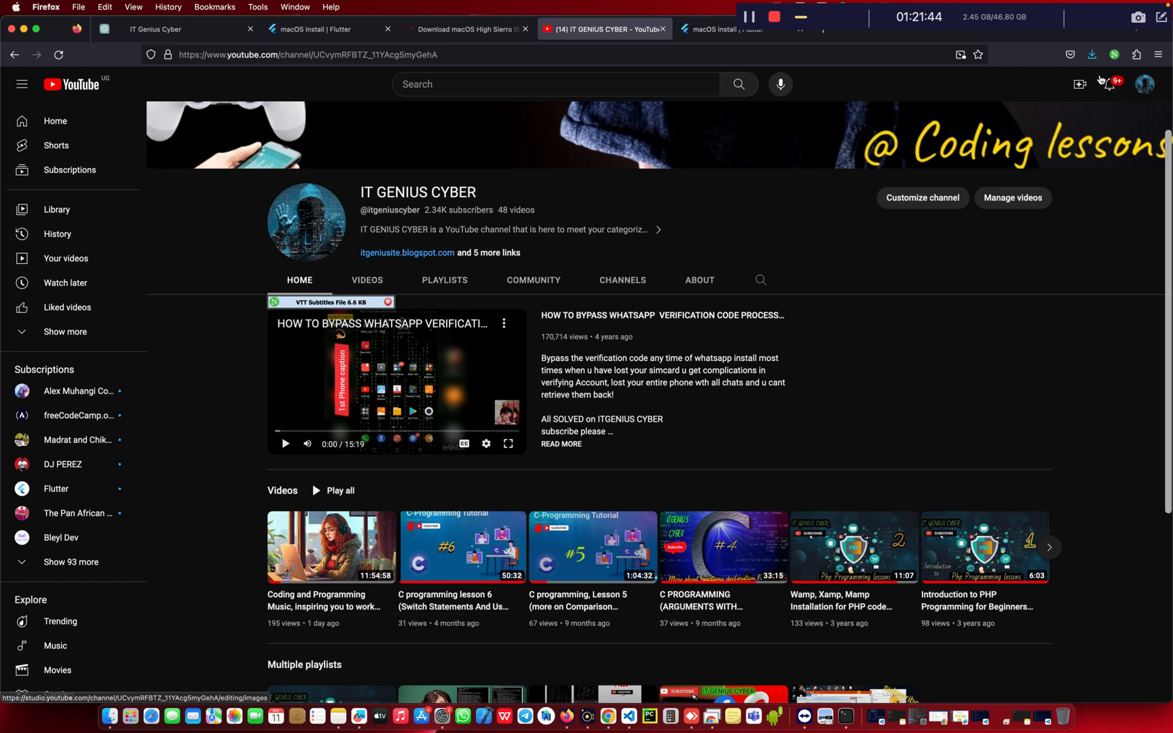
pyautogui.click(21, 29)
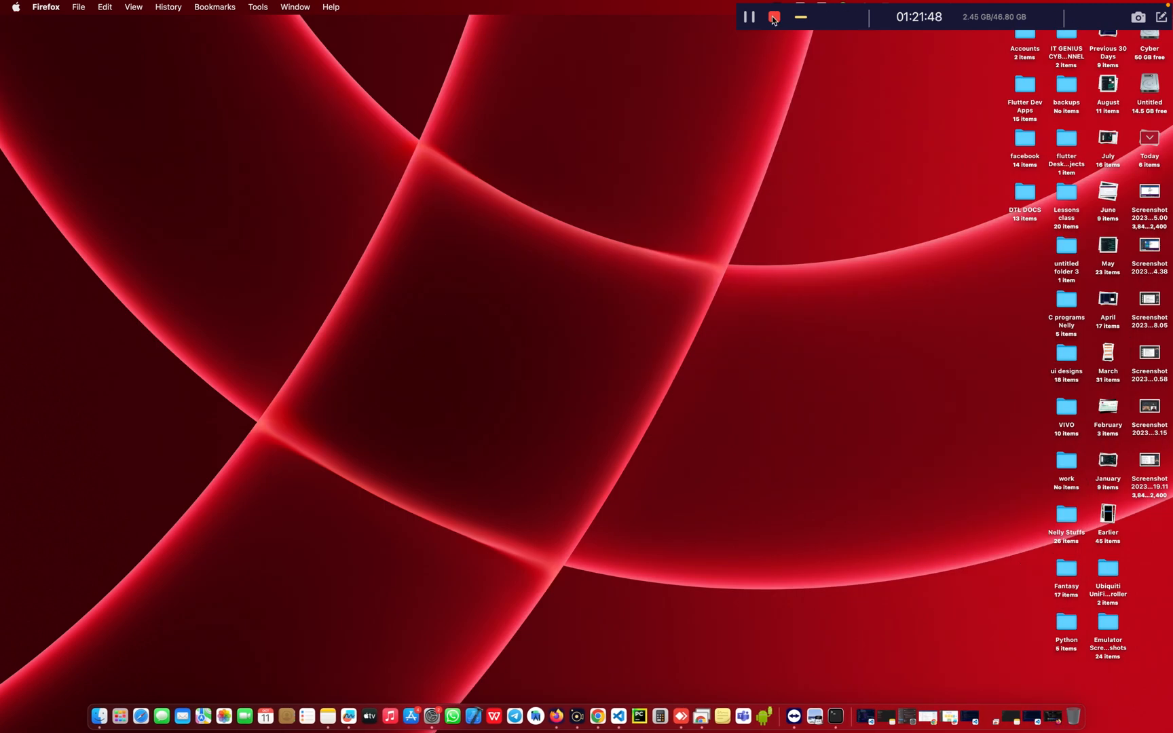